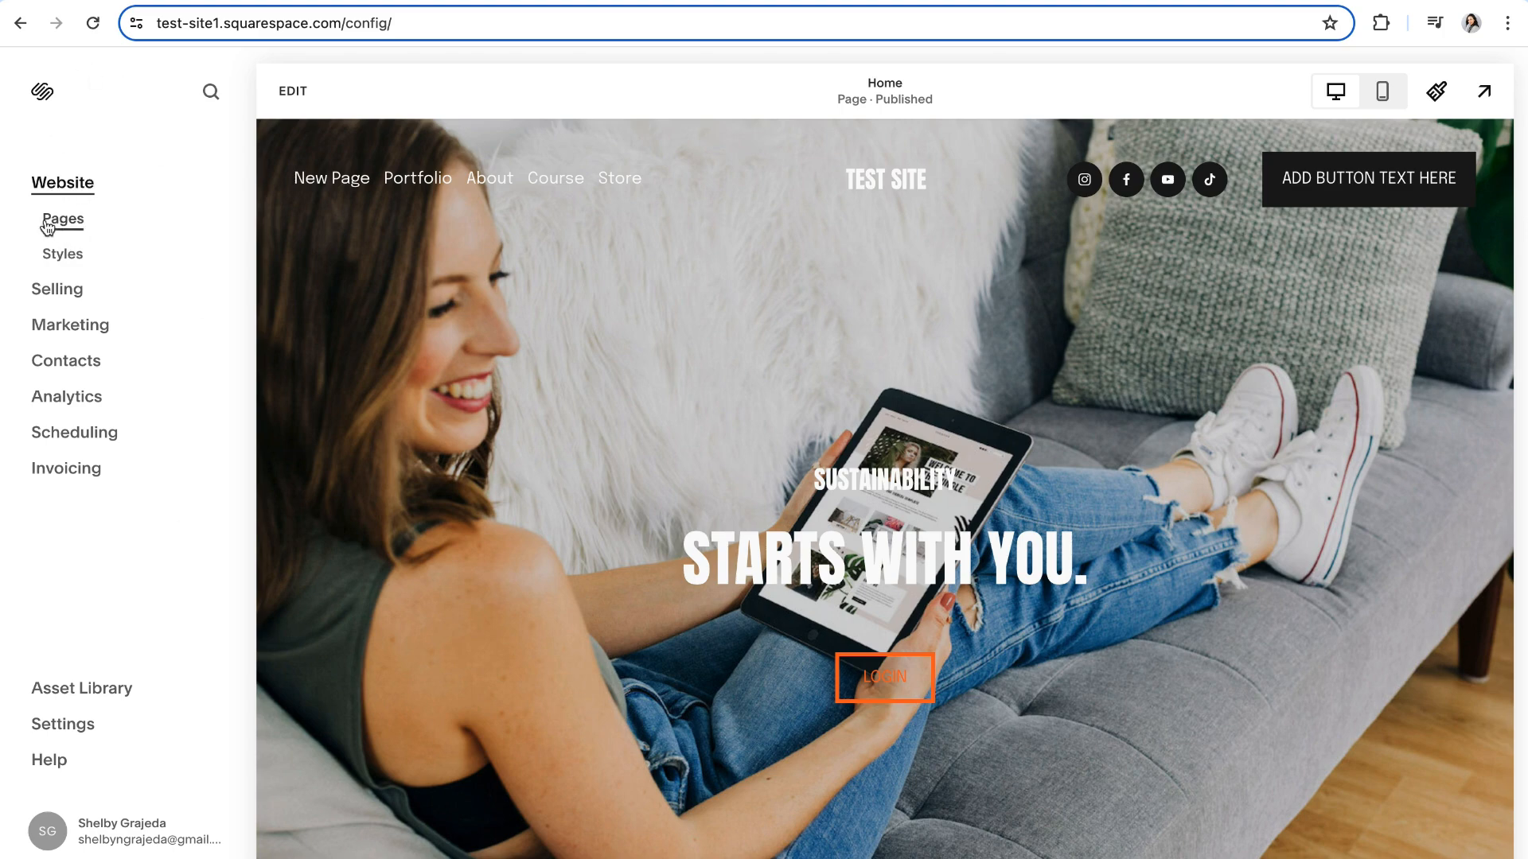
# - Open the page list of the test-site1 site and of the testsite-brine site
pyautogui.click(75, 223)
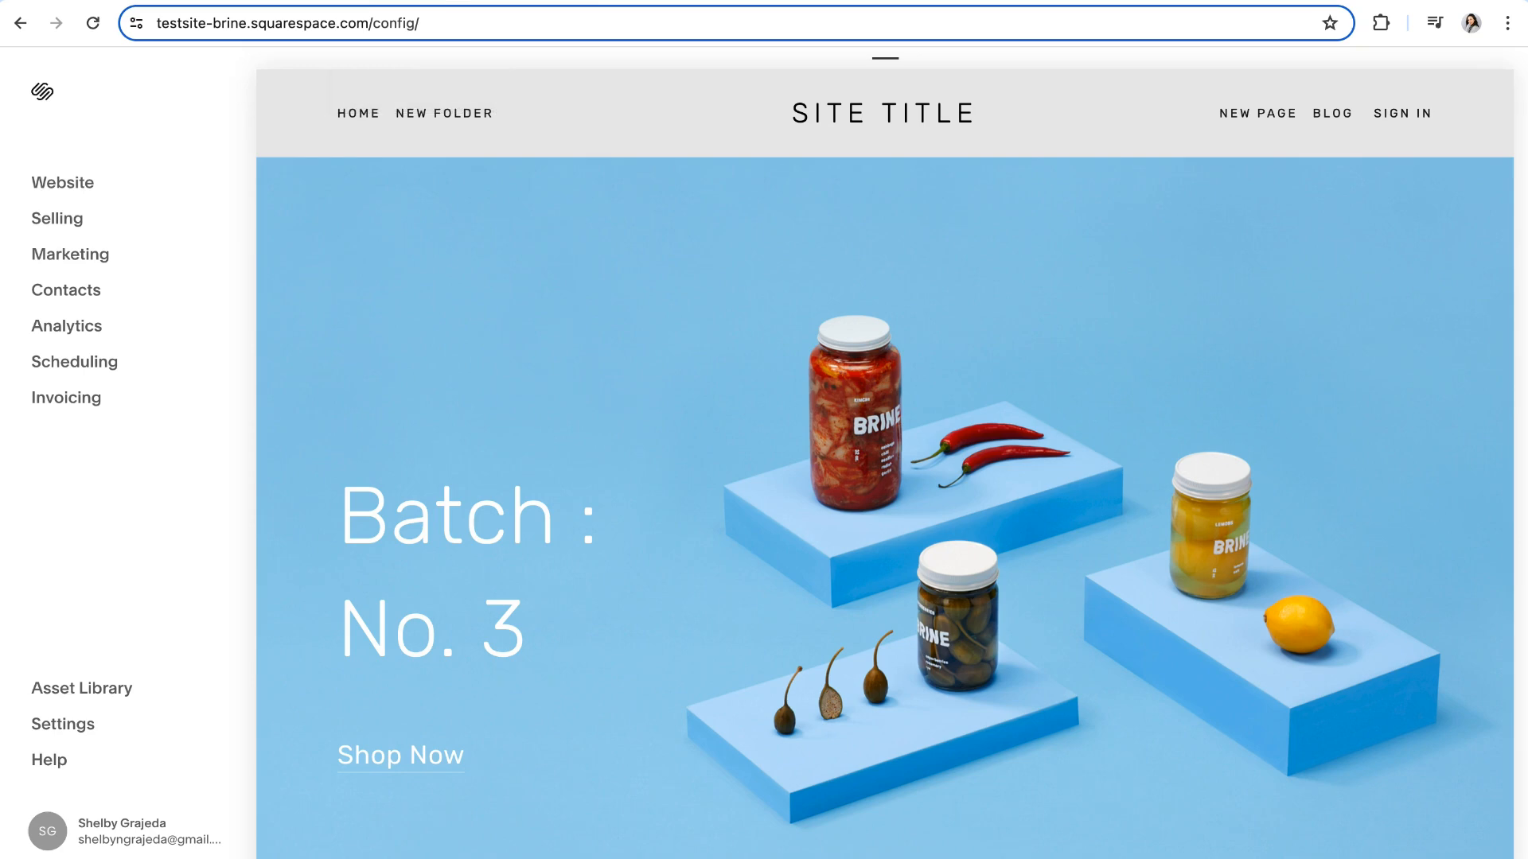
pyautogui.click(69, 184)
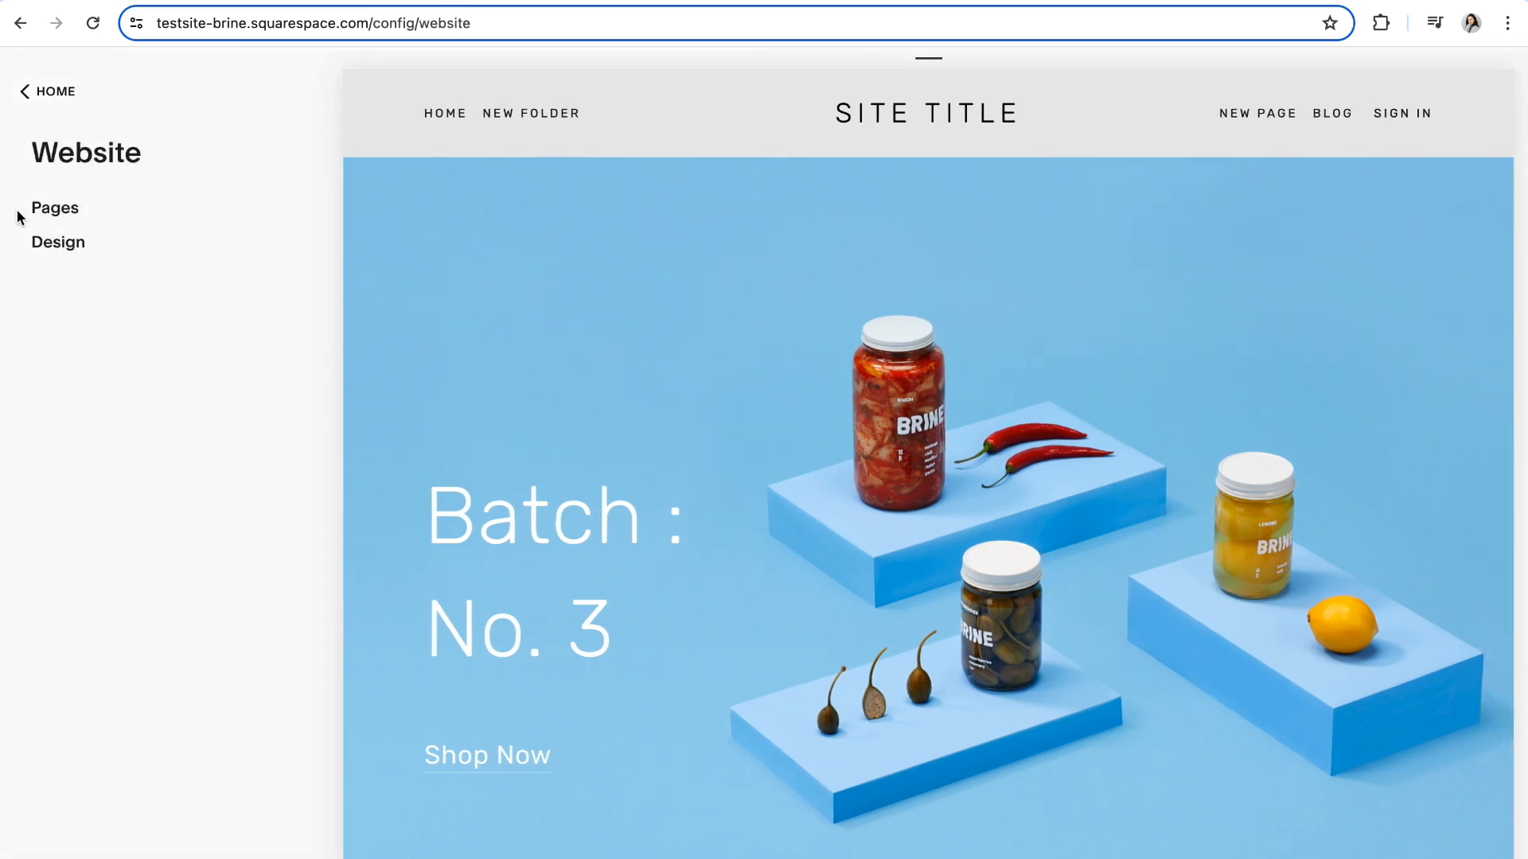
pyautogui.click(55, 215)
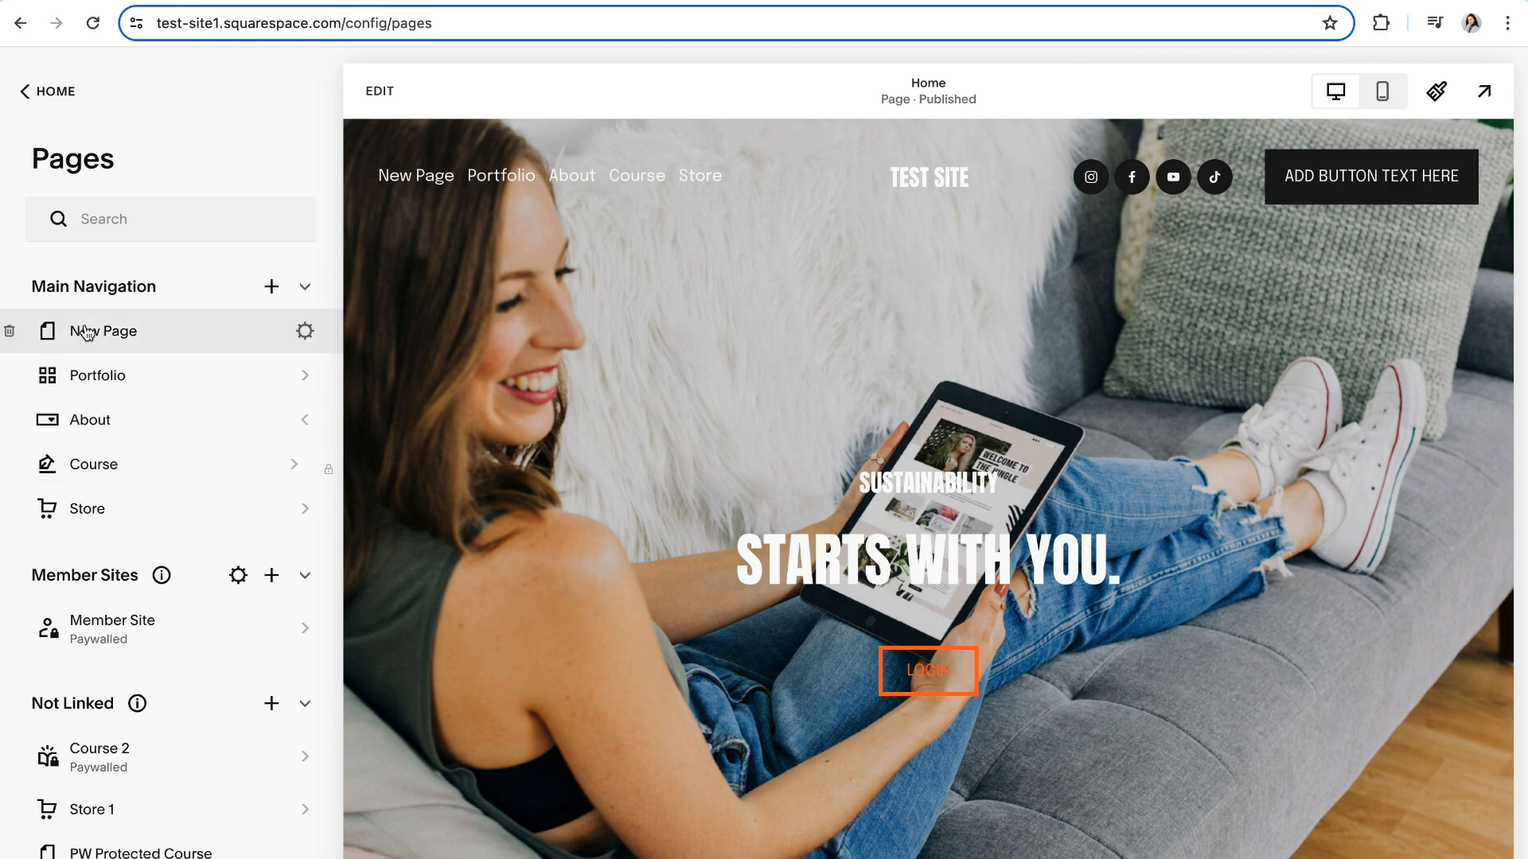
# - Look through the page sections of the test-site1 site, from Main Navigation and Member Sites to Not Linked
pyautogui.scroll(-5, 86, 331)
pyautogui.scroll(1, 101, 382)
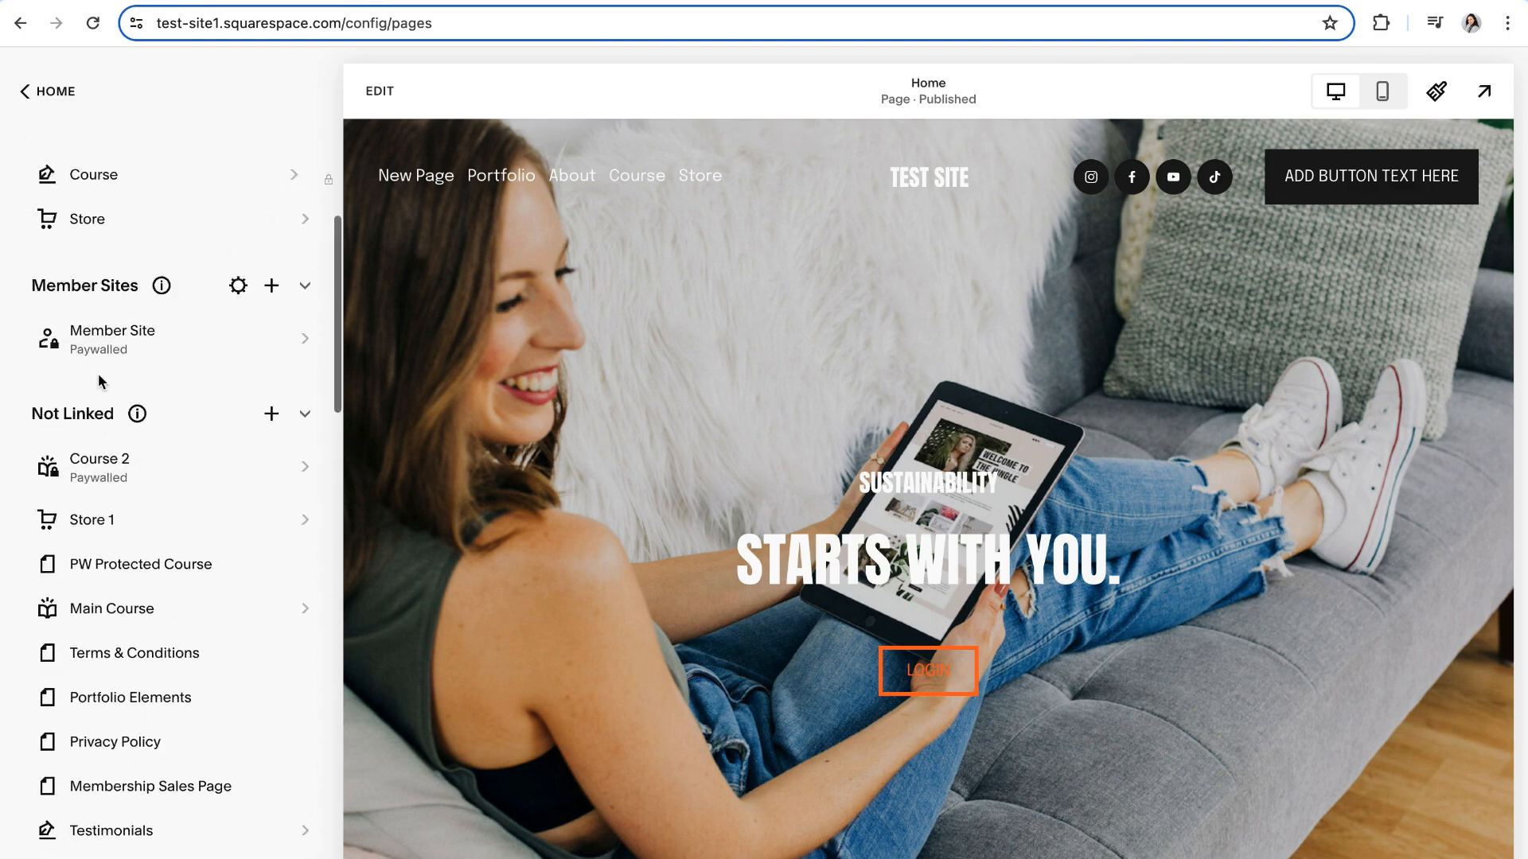
pyautogui.scroll(4, 101, 382)
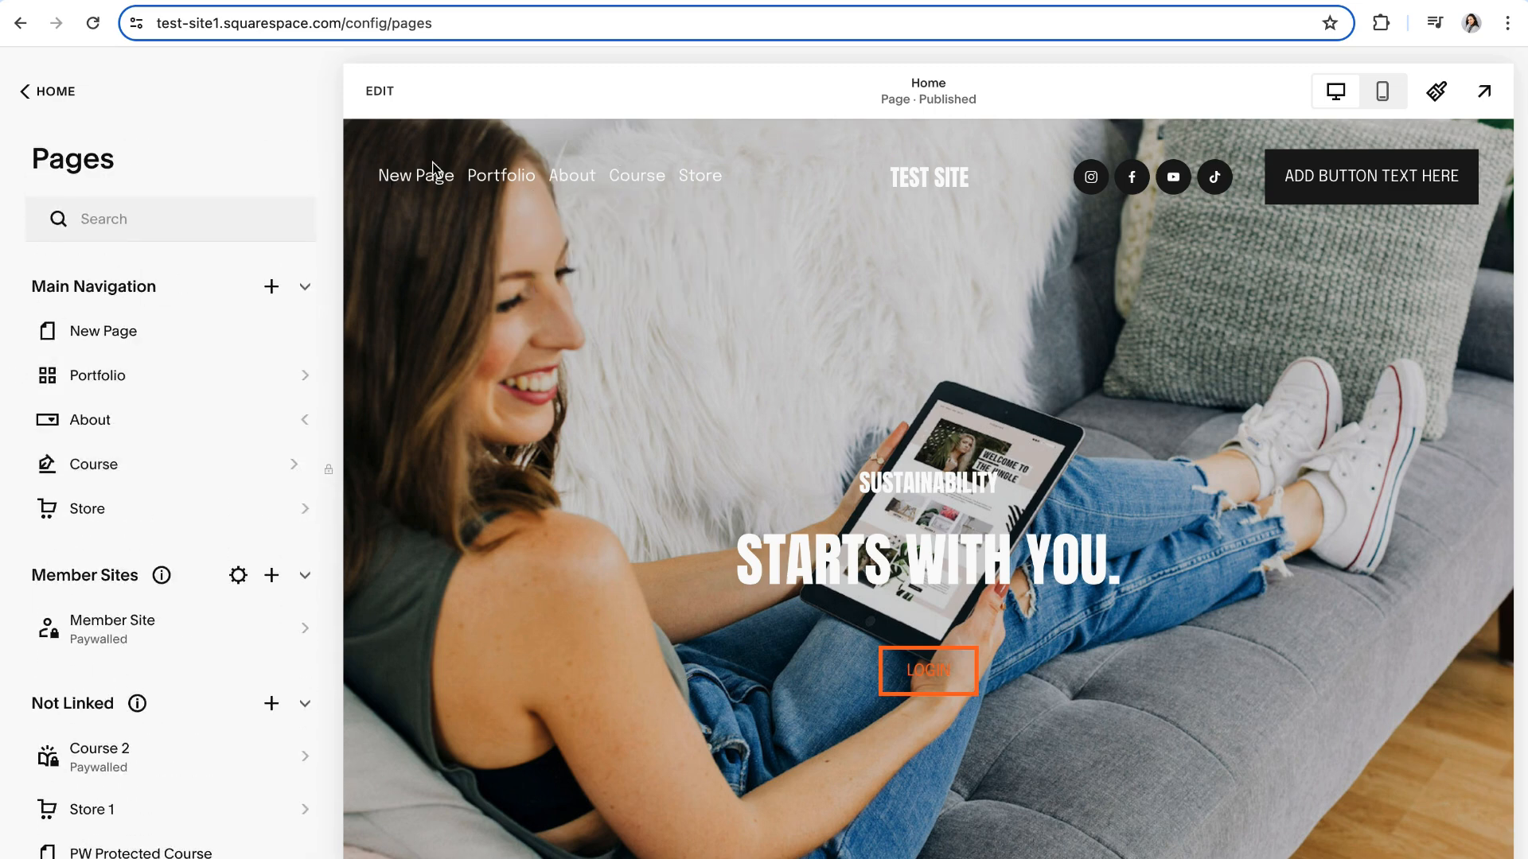
pyautogui.scroll(-1, 199, 612)
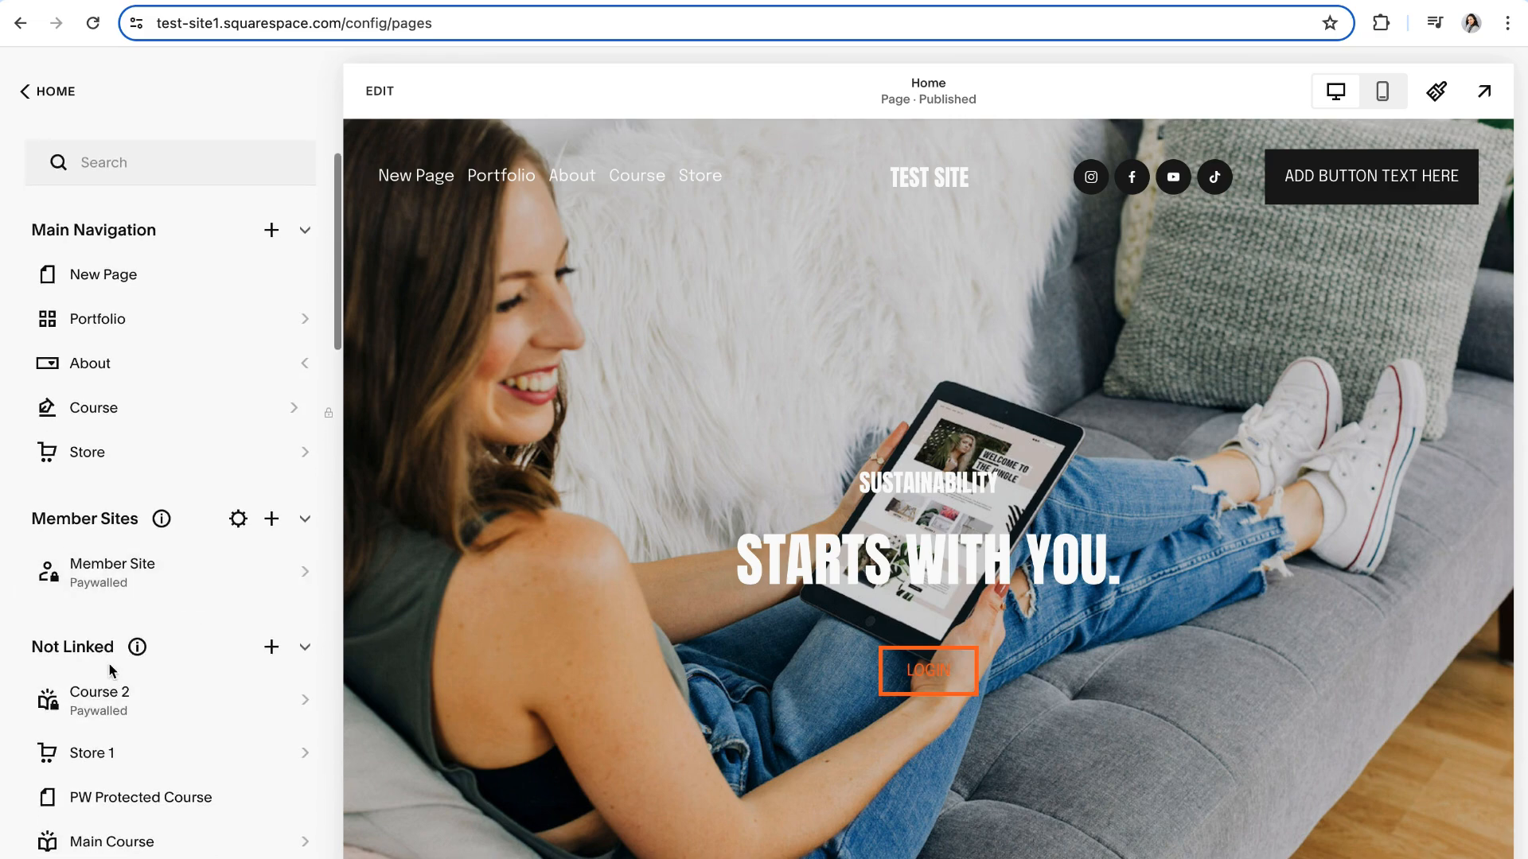
pyautogui.scroll(-2, 188, 692)
pyautogui.scroll(2, 183, 689)
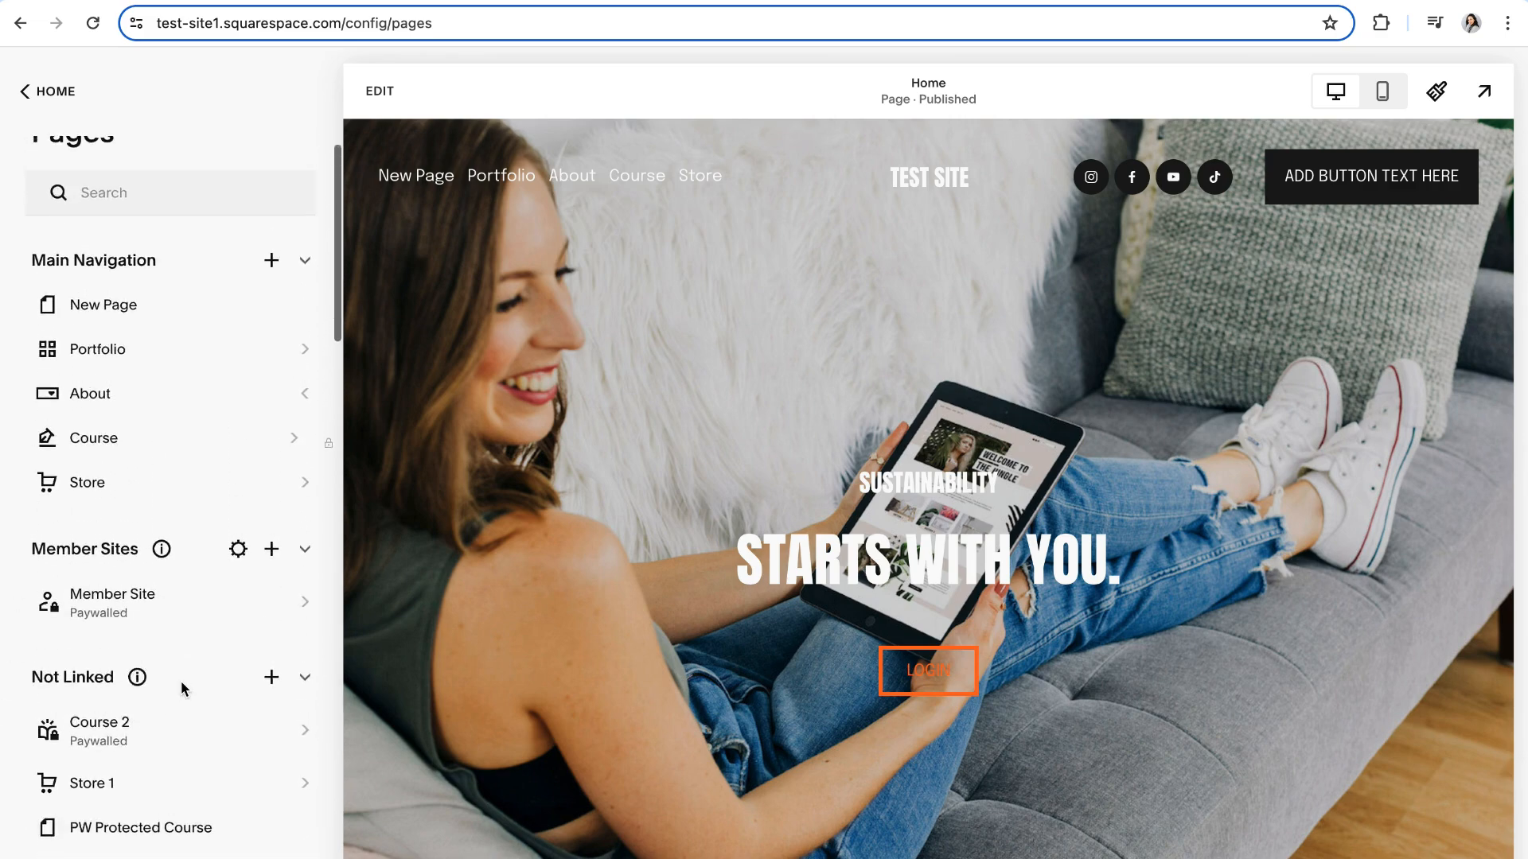
pyautogui.scroll(-1, 182, 689)
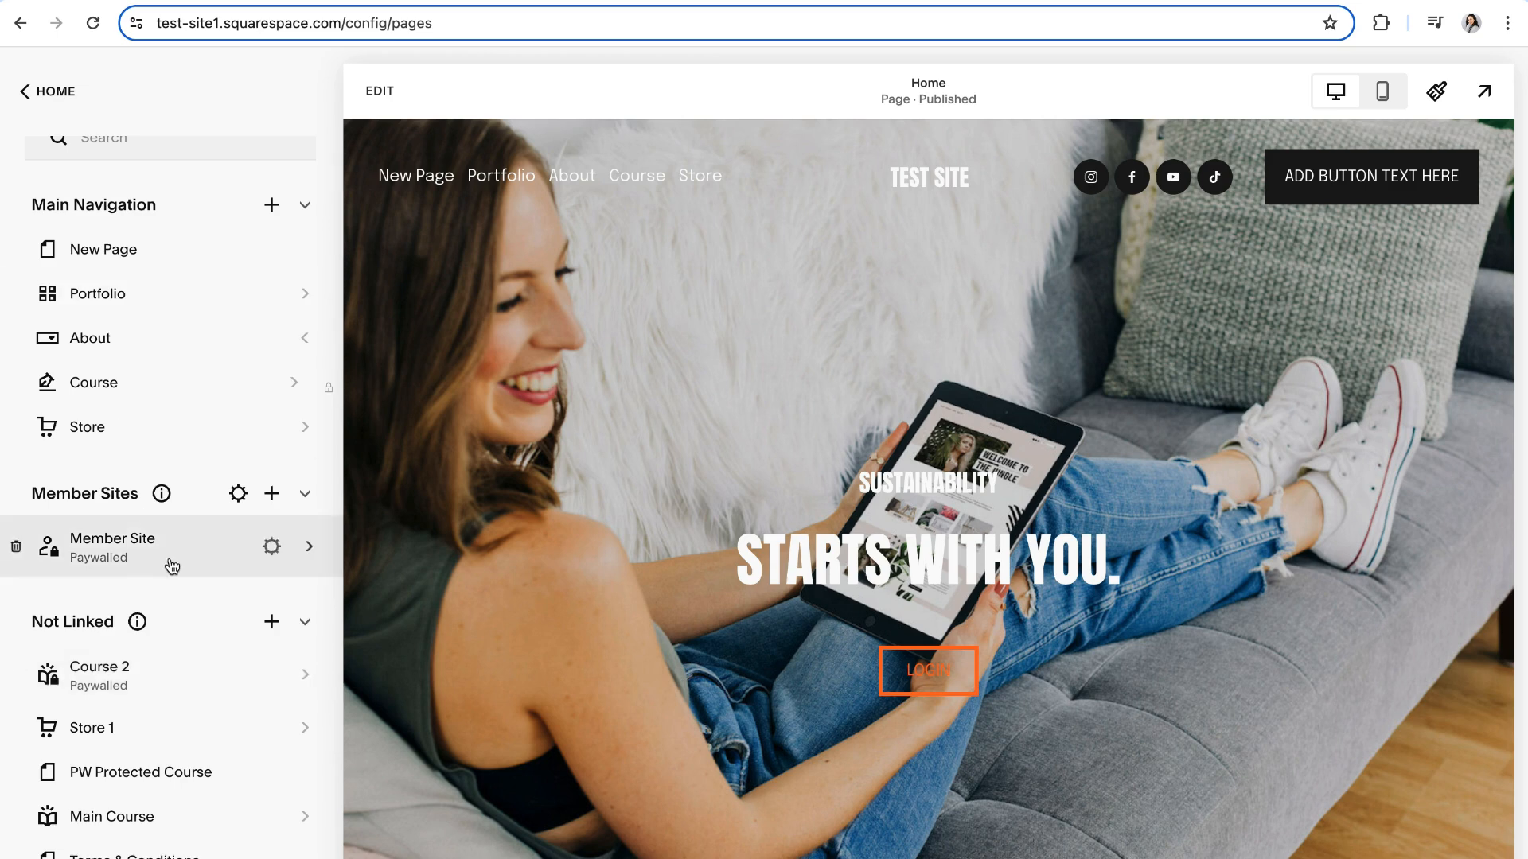
pyautogui.scroll(-1, 170, 561)
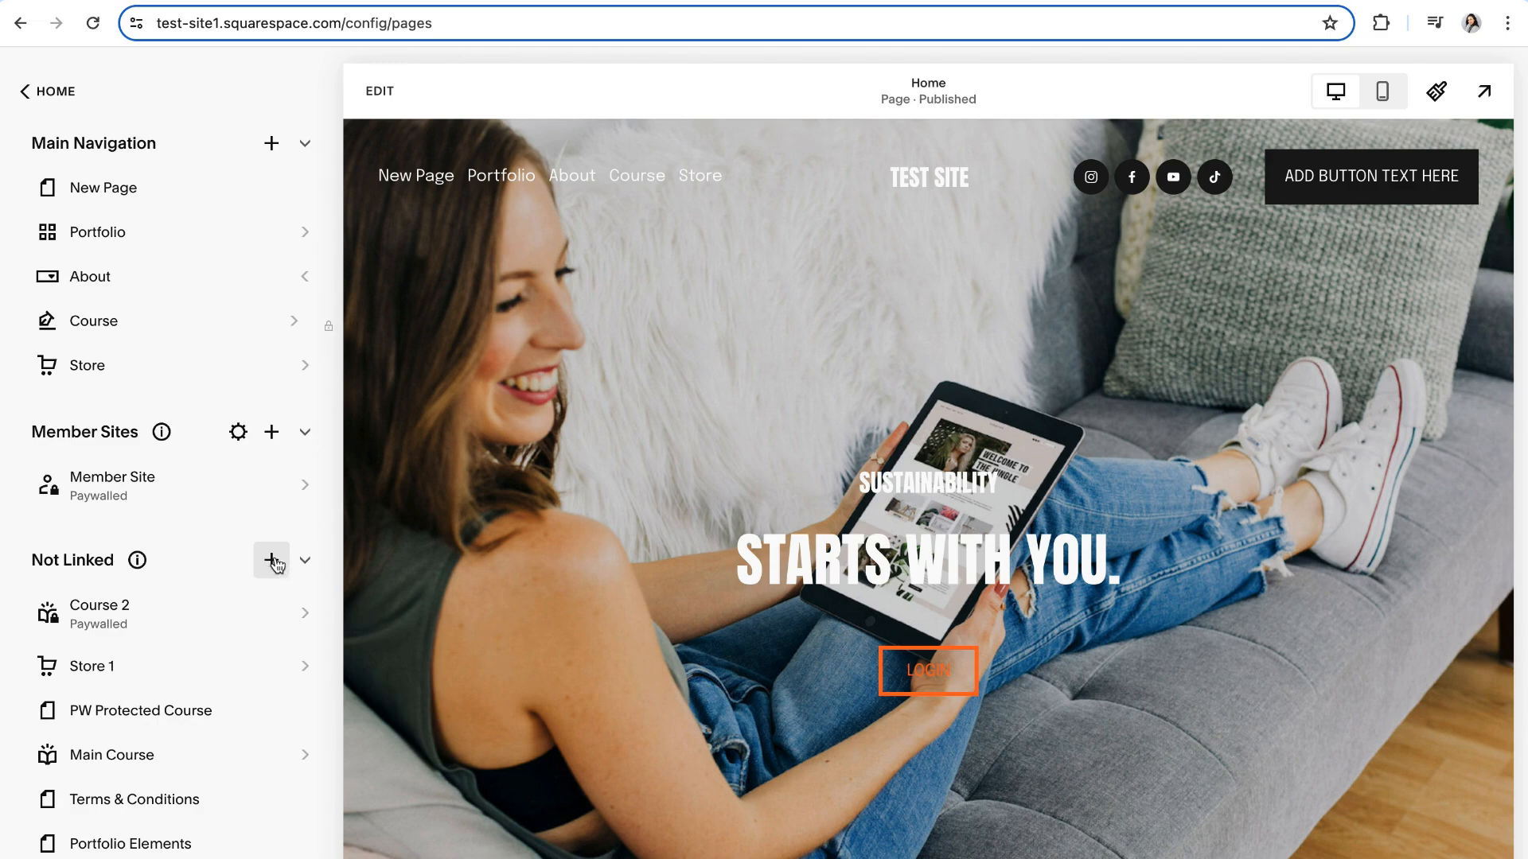
pyautogui.moveTo(36, 567); pyautogui.dragTo(136, 568)
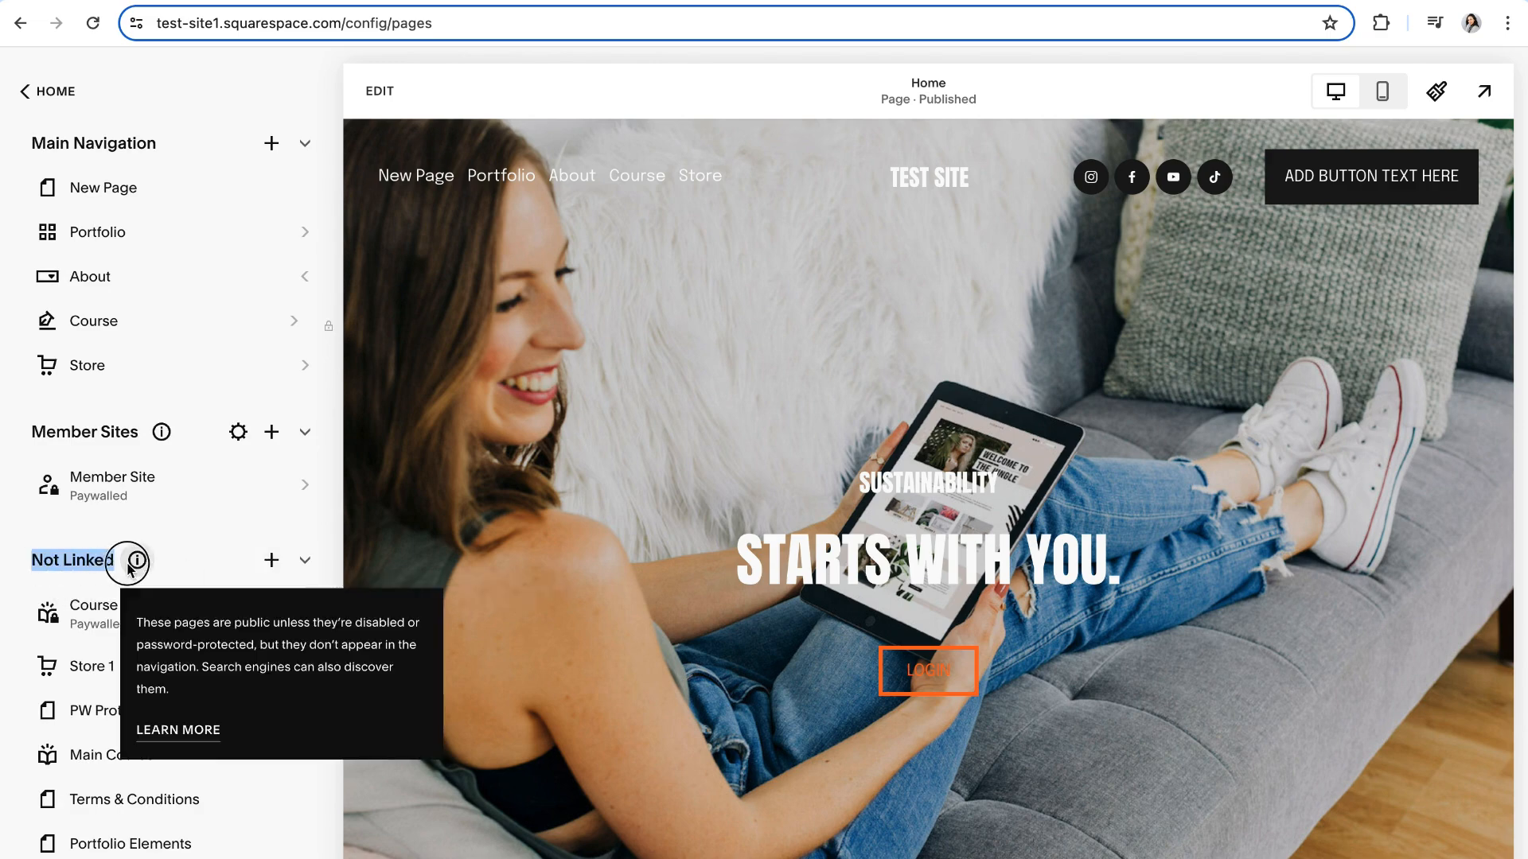
# - Start adding a Blog collection page under Not Linked and look through the available blog layouts
pyautogui.click(273, 562)
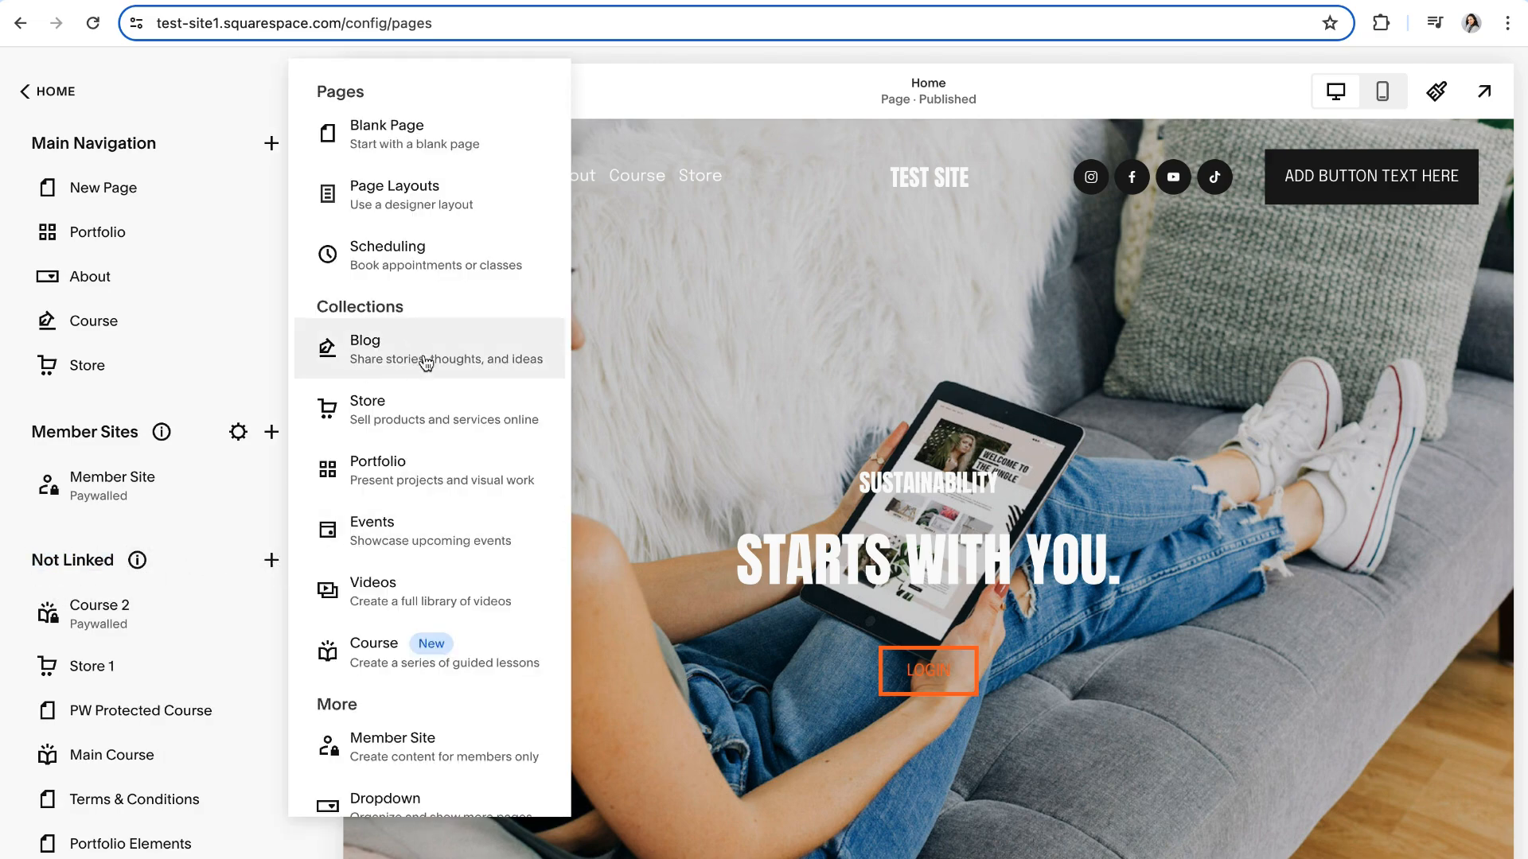
pyautogui.click(394, 357)
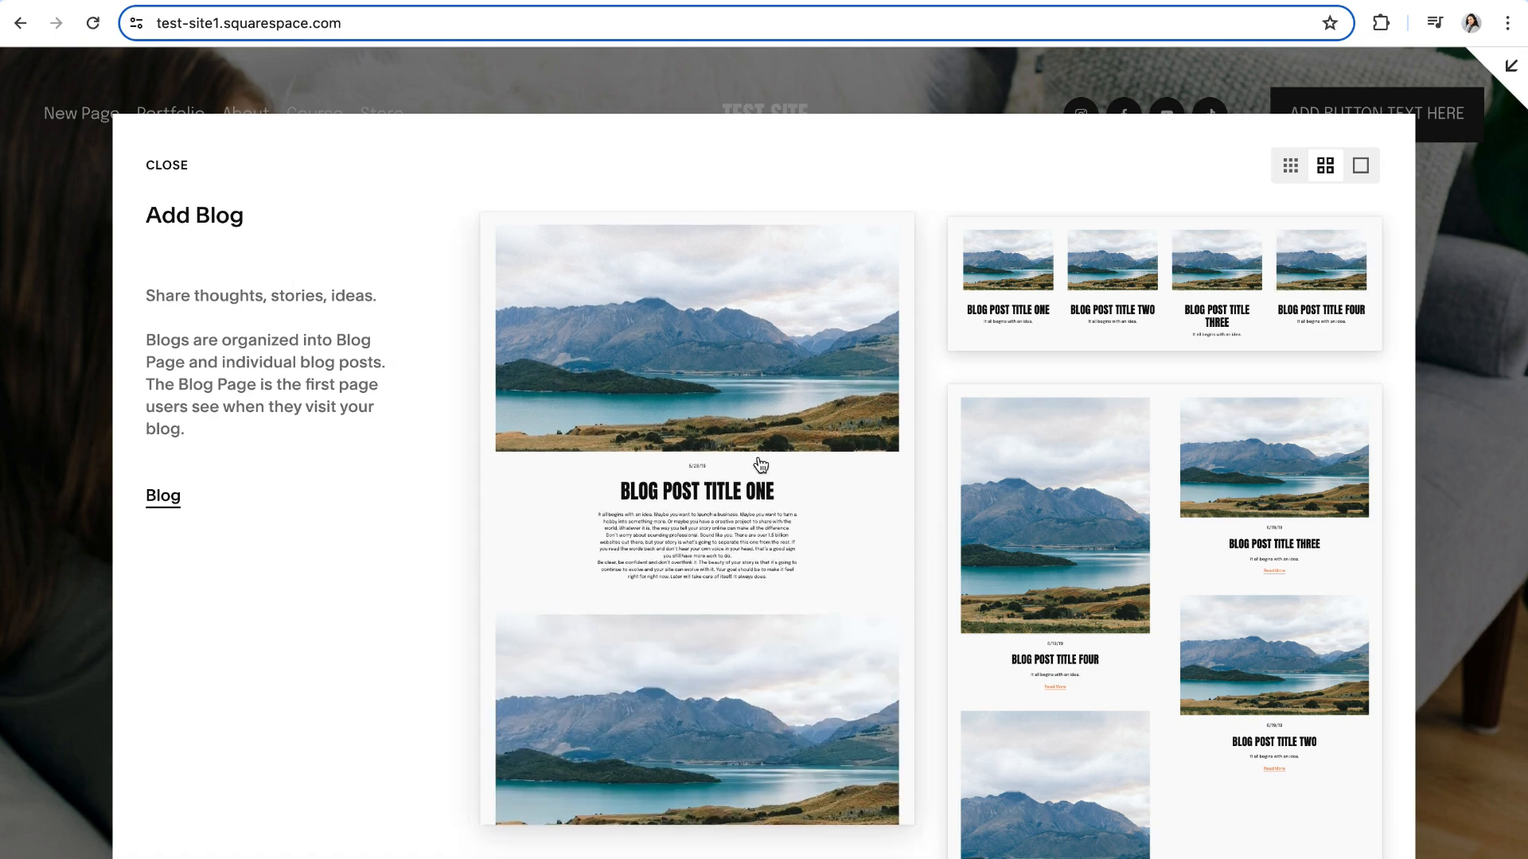
pyautogui.scroll(-2, 1172, 523)
pyautogui.scroll(-6, 1172, 523)
pyautogui.scroll(3, 1081, 589)
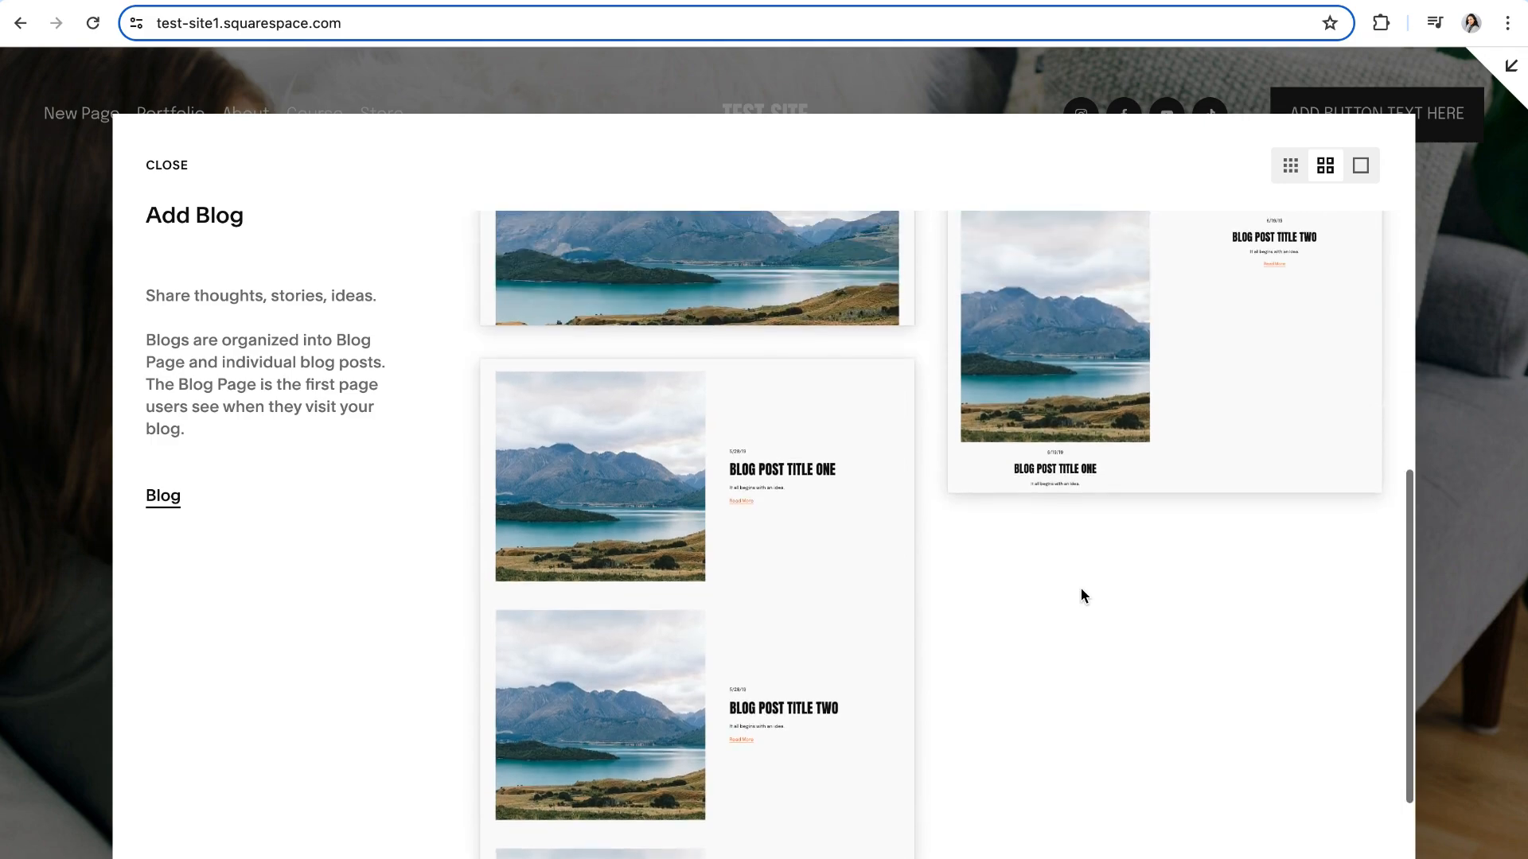
pyautogui.scroll(5, 1080, 597)
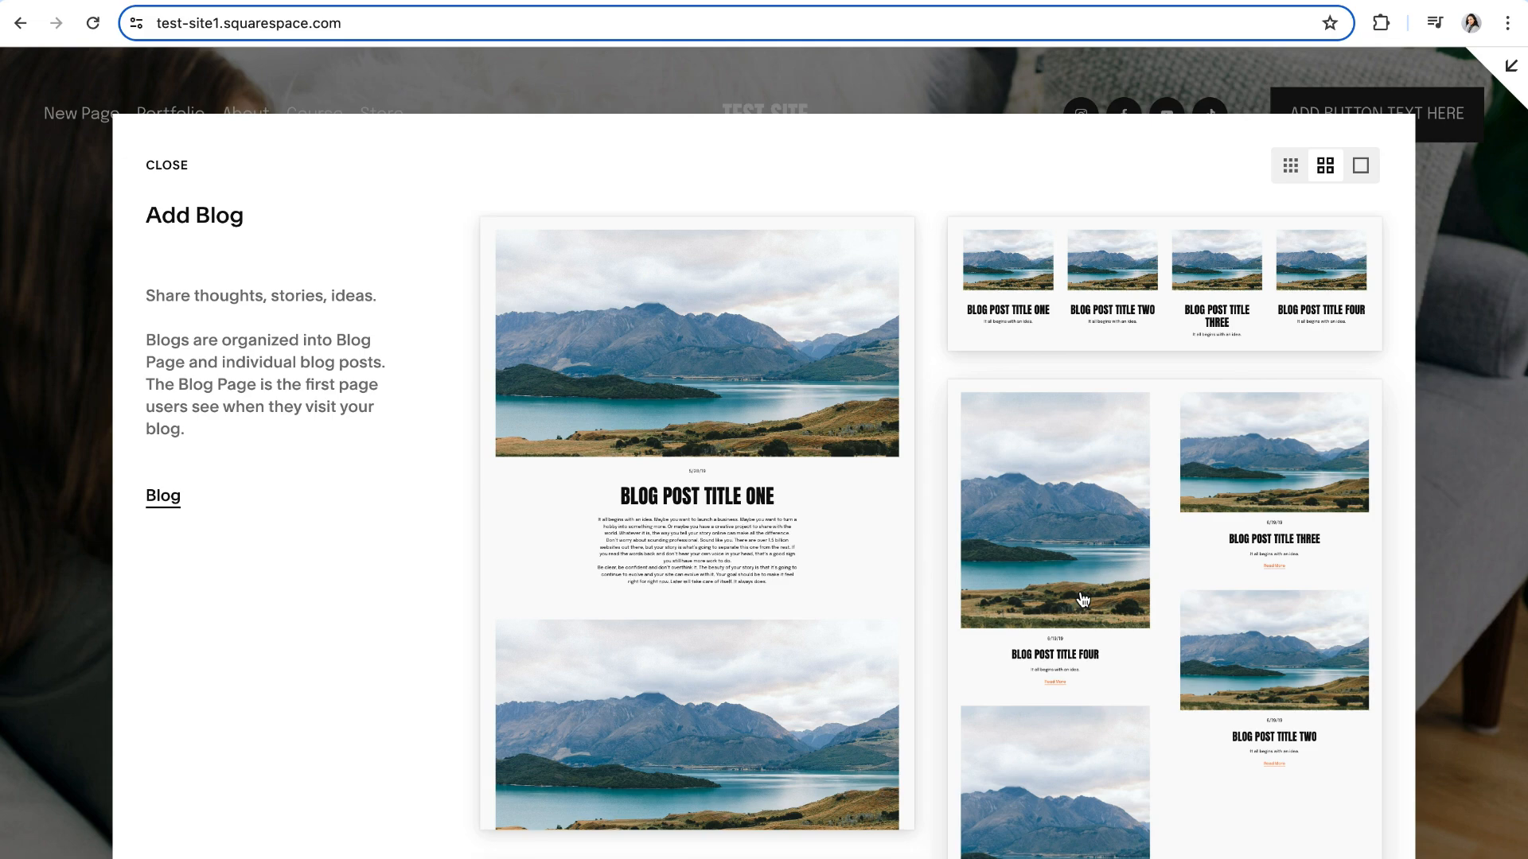
pyautogui.scroll(-5, 907, 570)
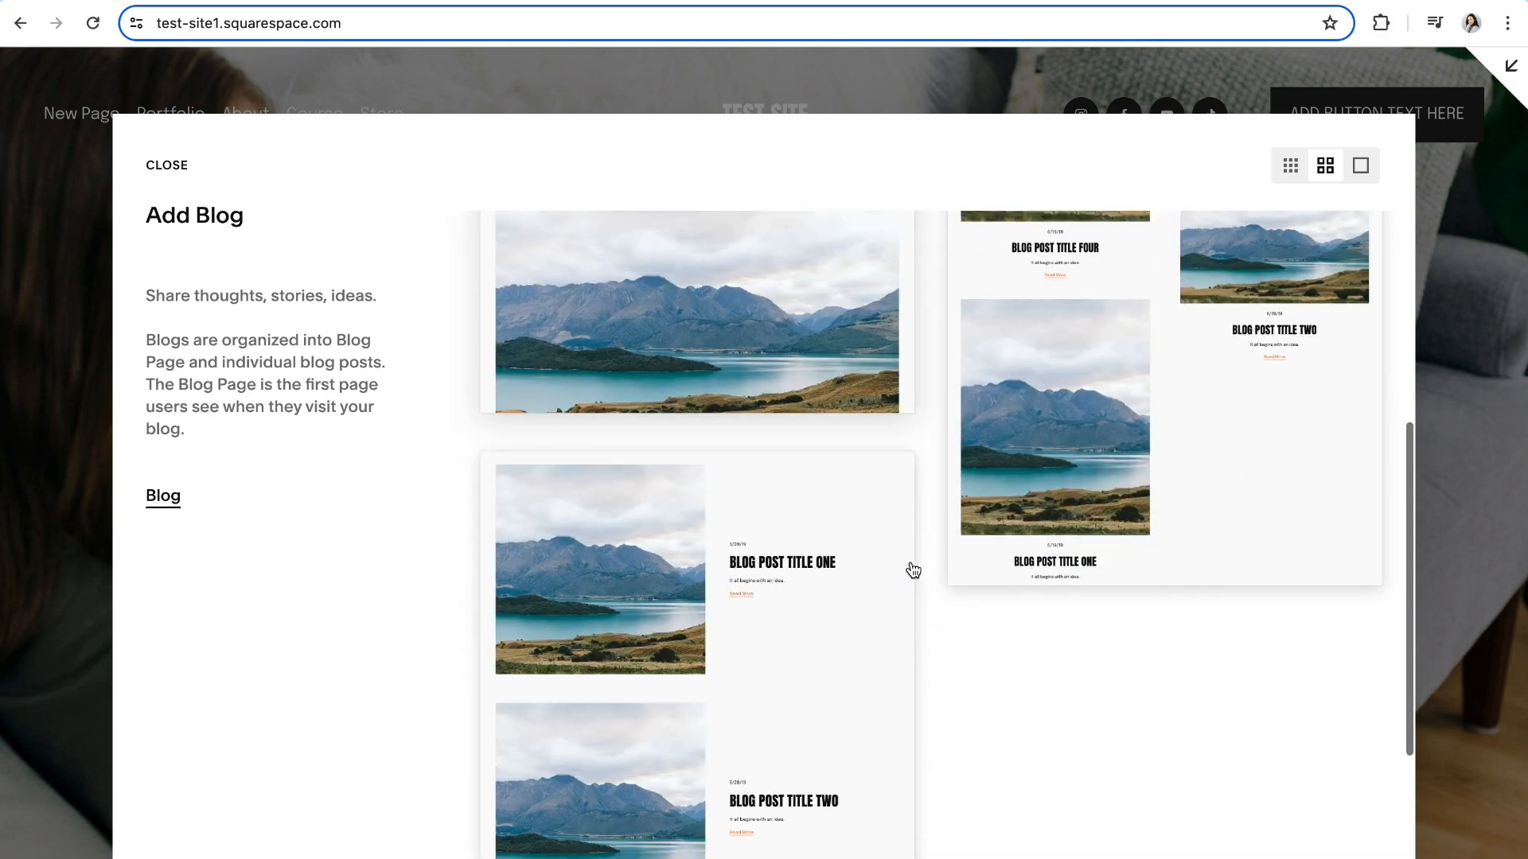
pyautogui.scroll(4, 910, 570)
pyautogui.scroll(2, 913, 570)
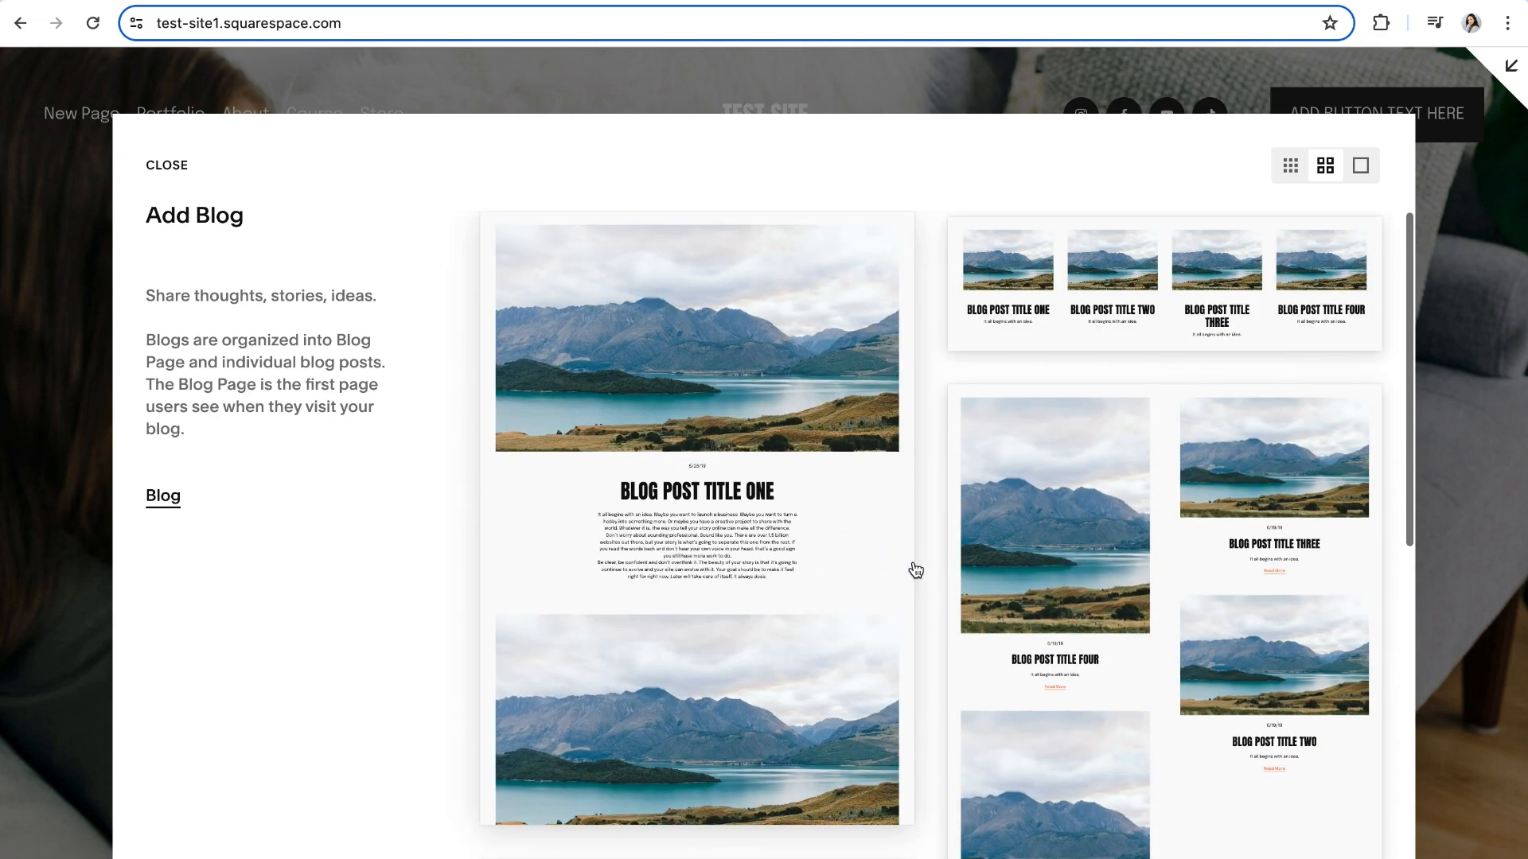
# - Choose the layout with four posts in one row and name the new blog page TEST BLOG
pyautogui.click(1205, 289)
pyautogui.write('T')
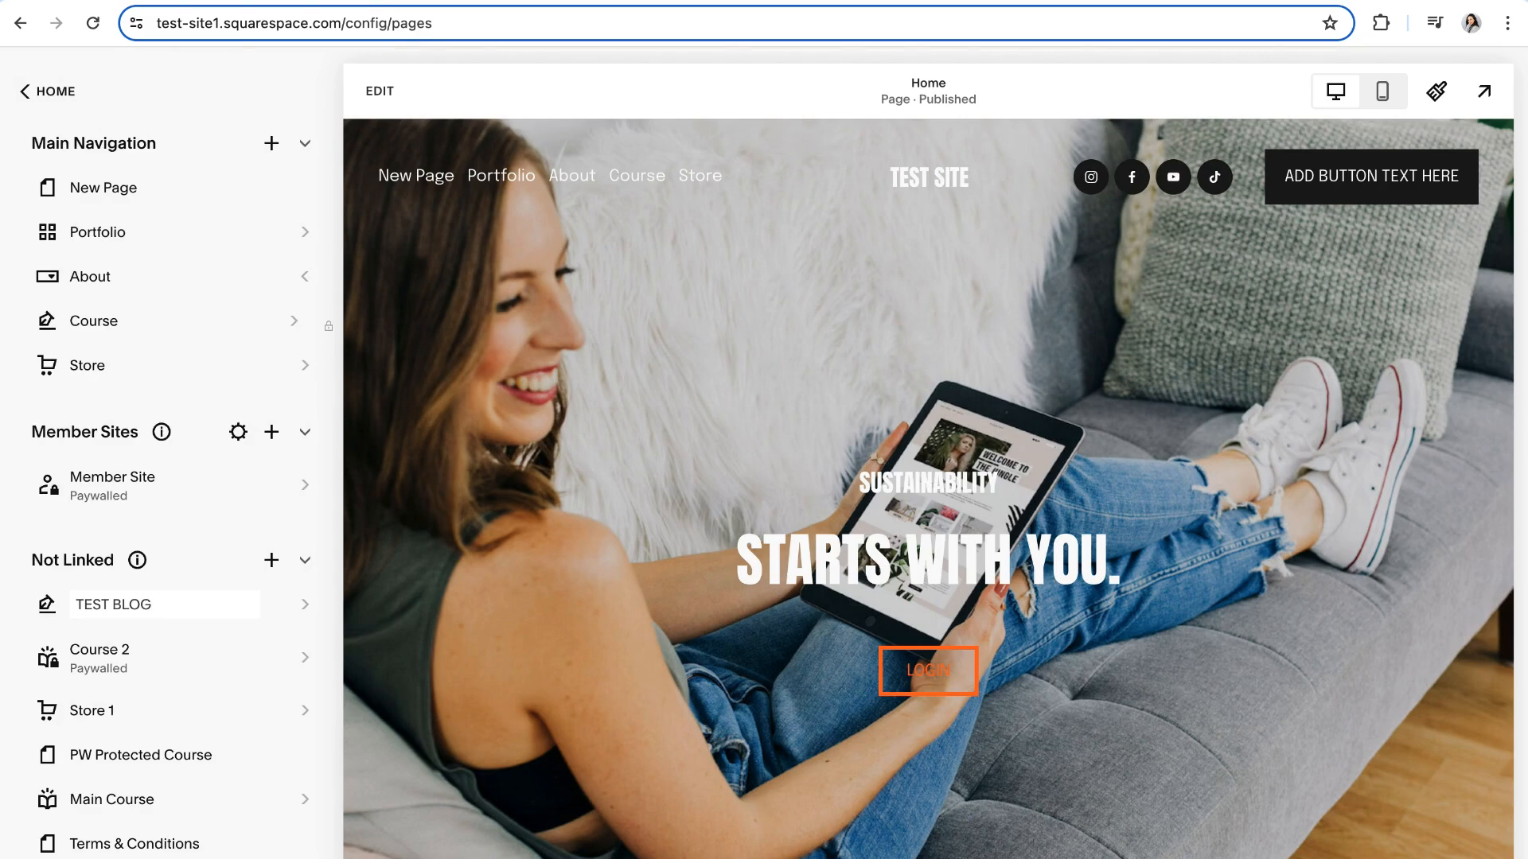
pyautogui.write('EST BLOG')
pyautogui.click(135, 603)
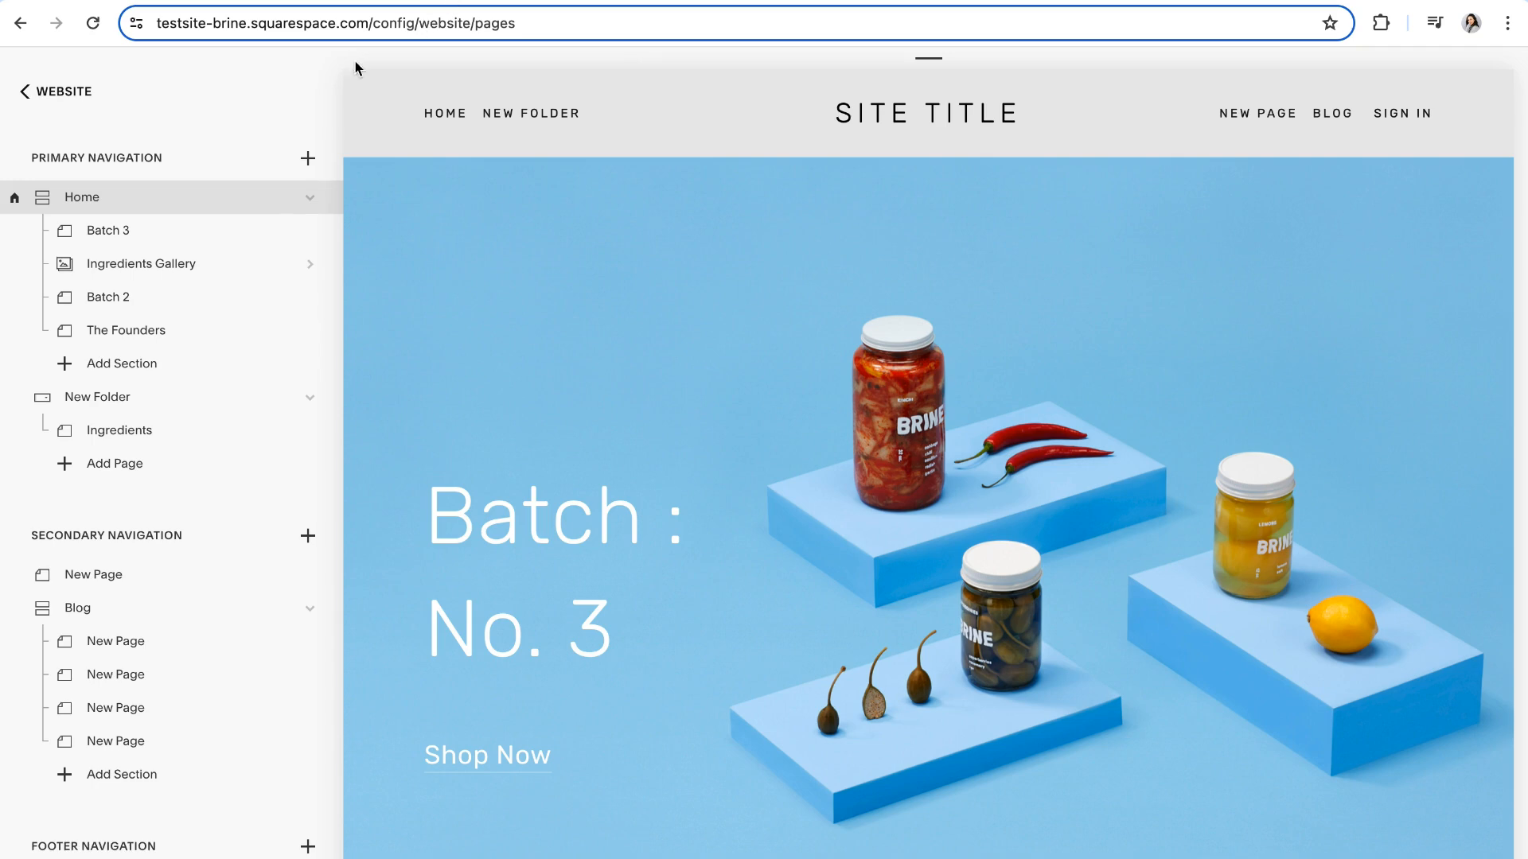
# - On the testsite-brine site, add a Blog page to the Not Linked section and name it TEST BLOG
pyautogui.scroll(-1, 199, 403)
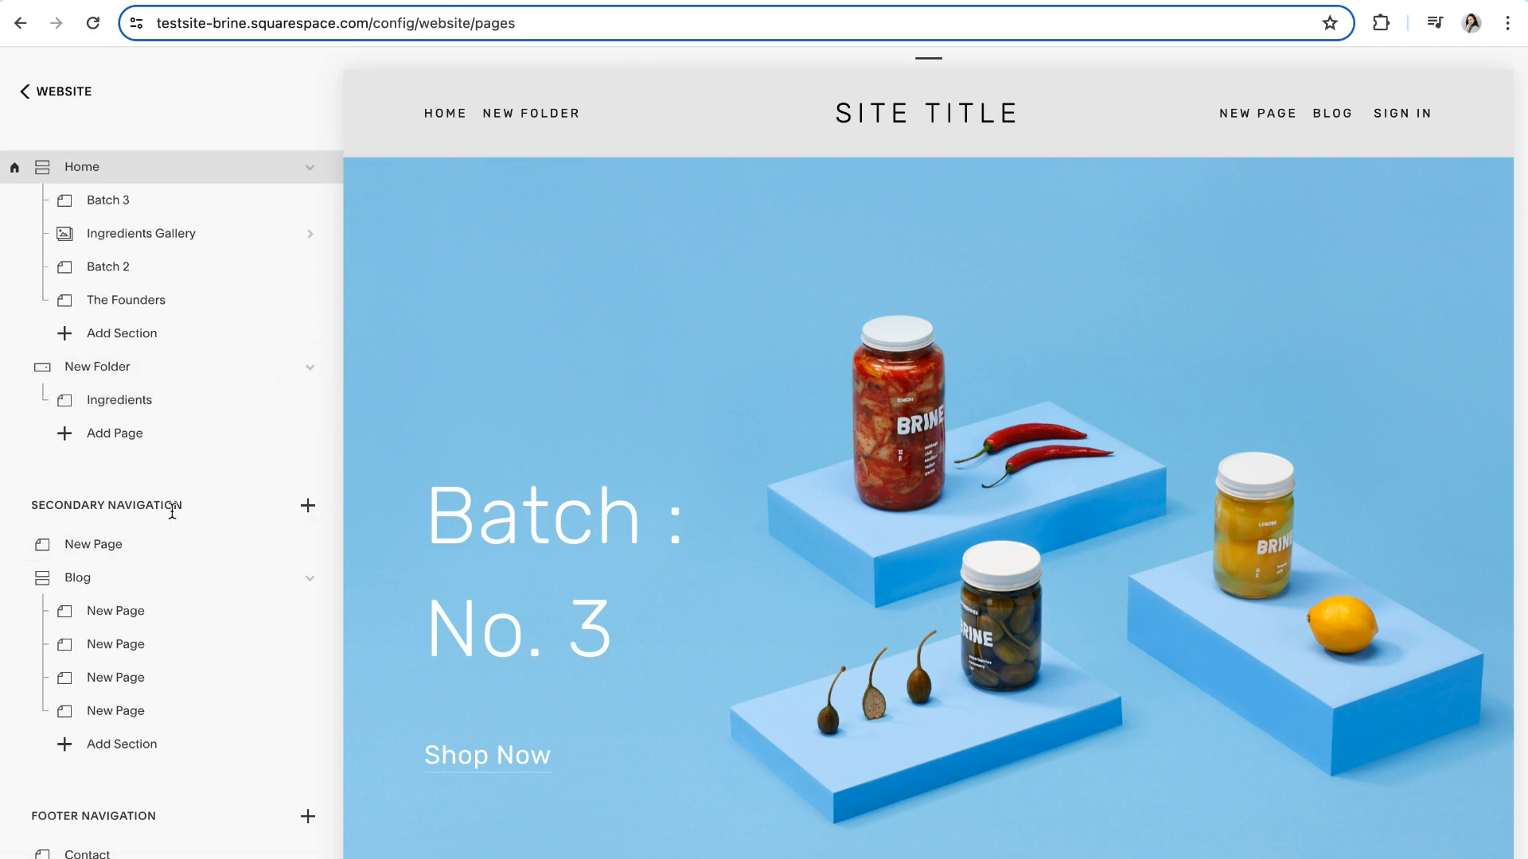
pyautogui.tripleClick(141, 513)
pyautogui.scroll(-3, 180, 585)
pyautogui.click(185, 581)
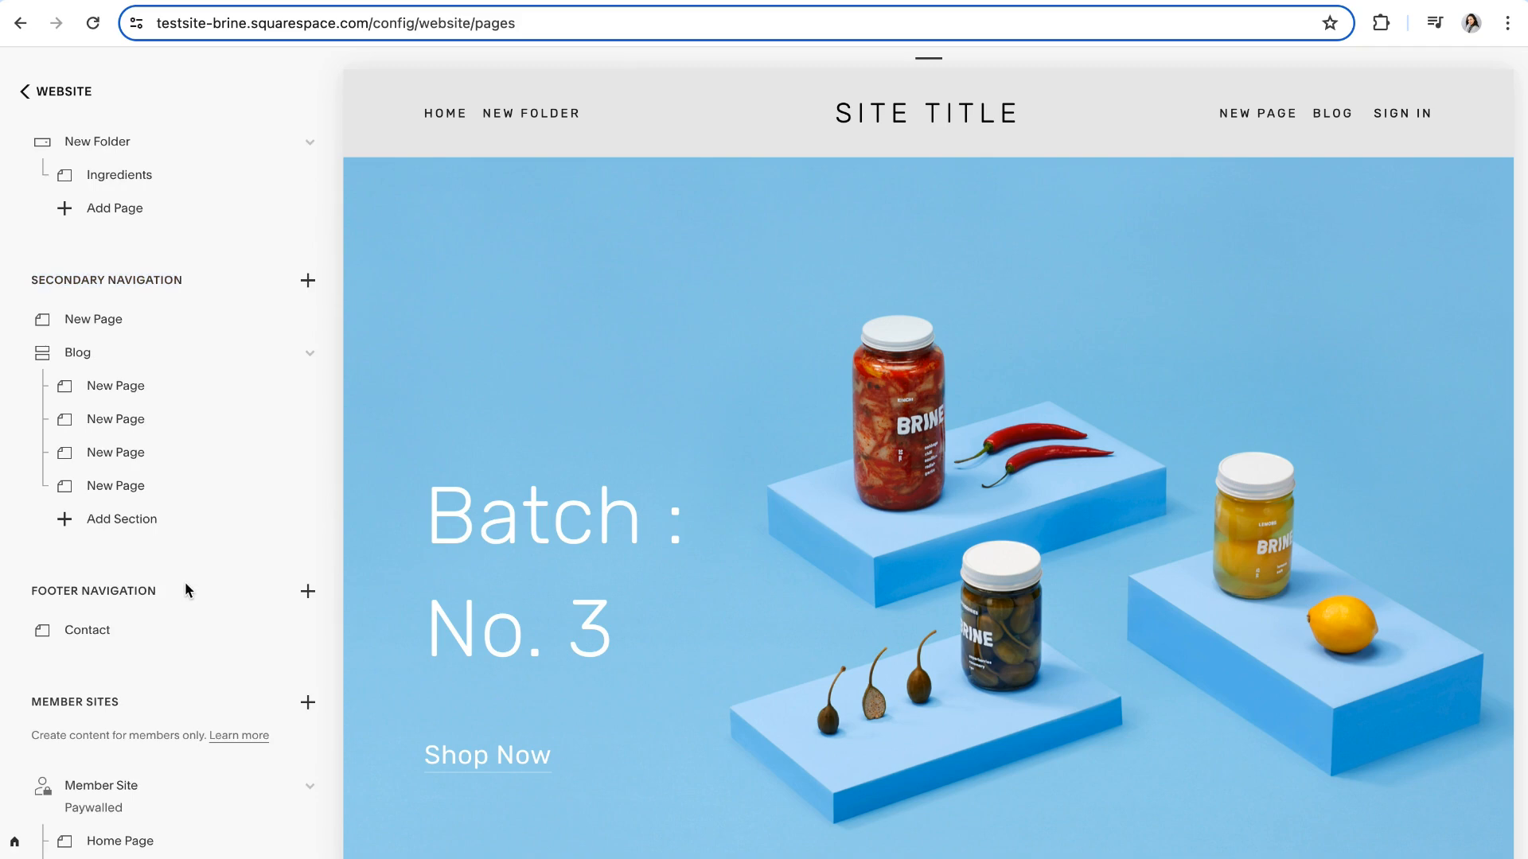
pyautogui.scroll(-3, 185, 581)
pyautogui.scroll(-4, 124, 423)
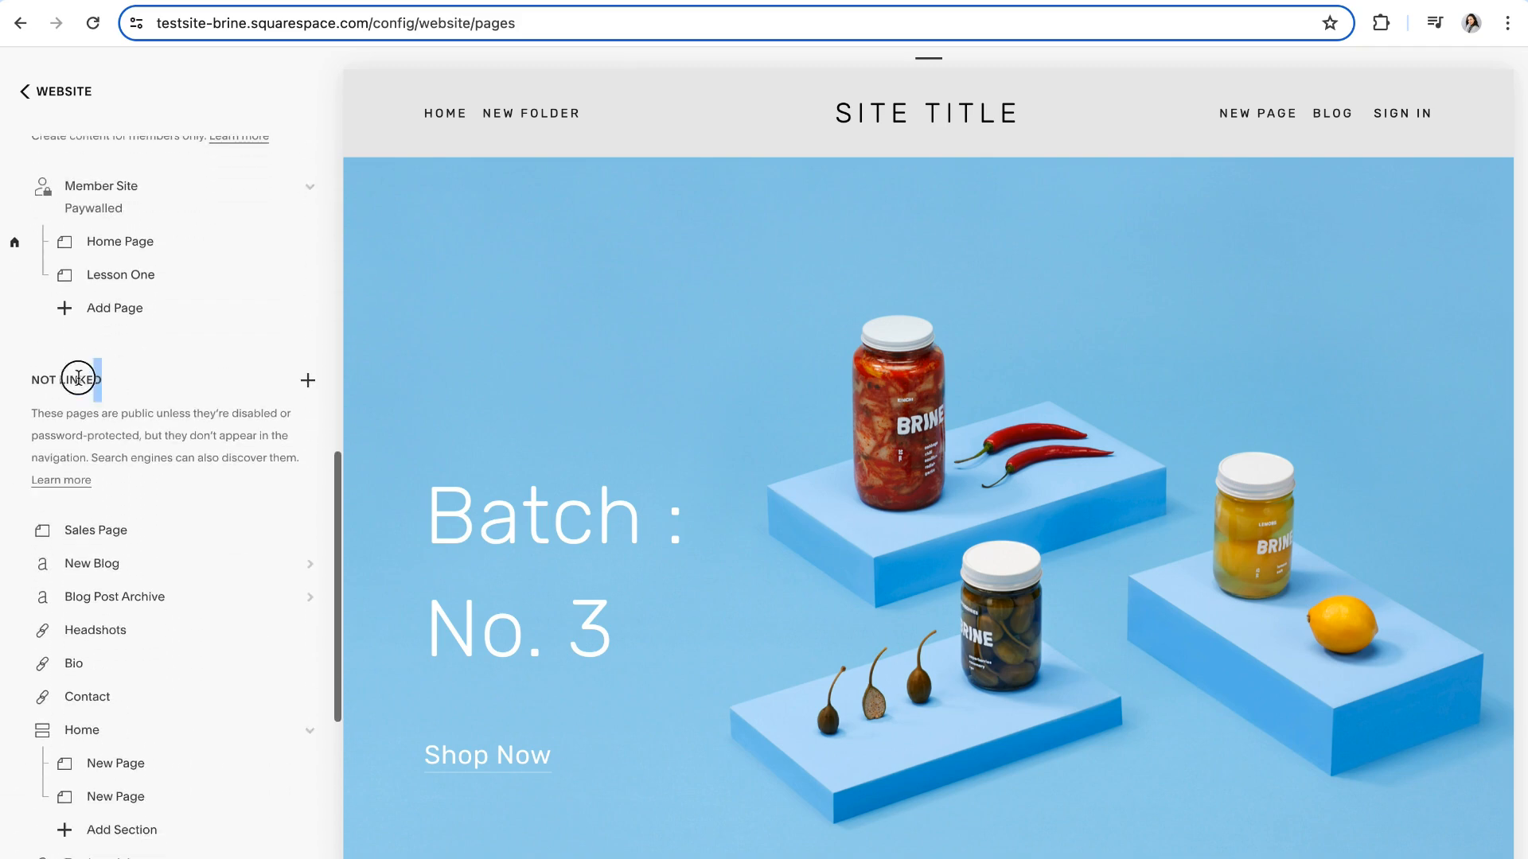
pyautogui.tripleClick(68, 380)
pyautogui.click(297, 383)
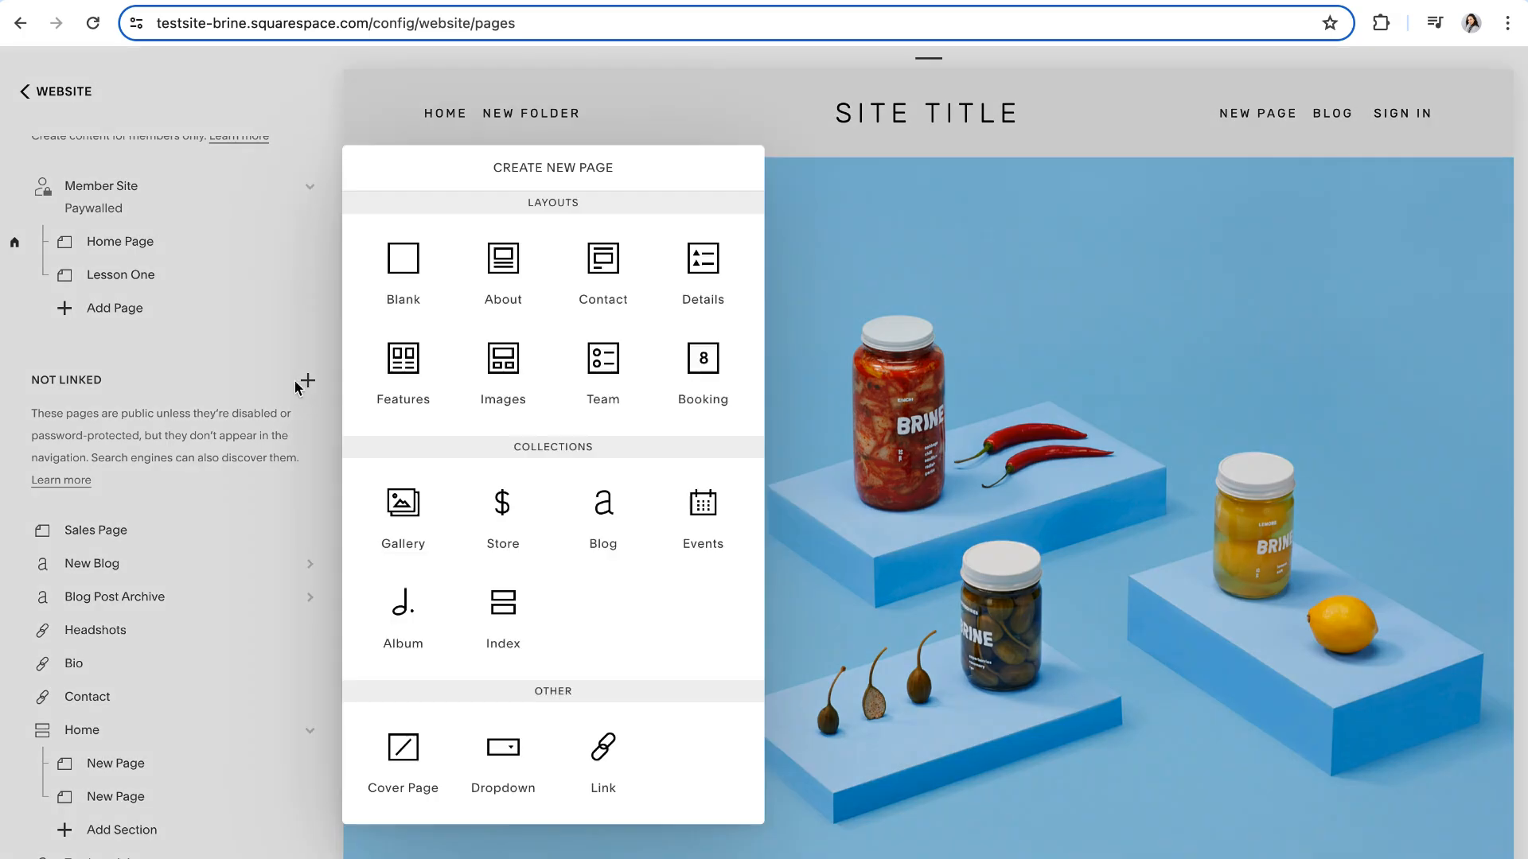
pyautogui.click(615, 521)
pyautogui.write('TES')
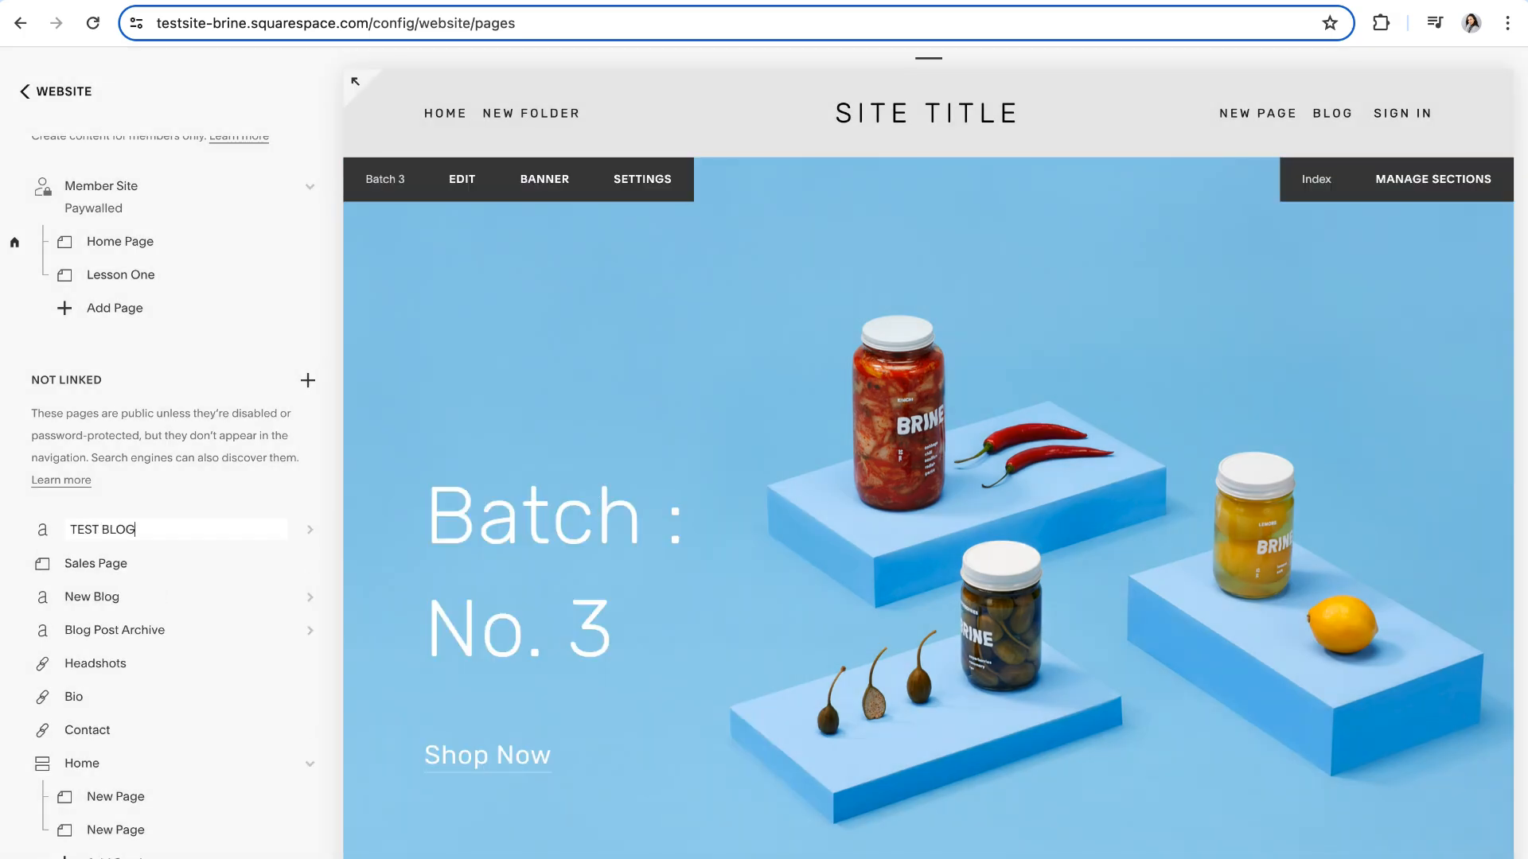
pyautogui.write('T BLOG')
pyautogui.press('Return')
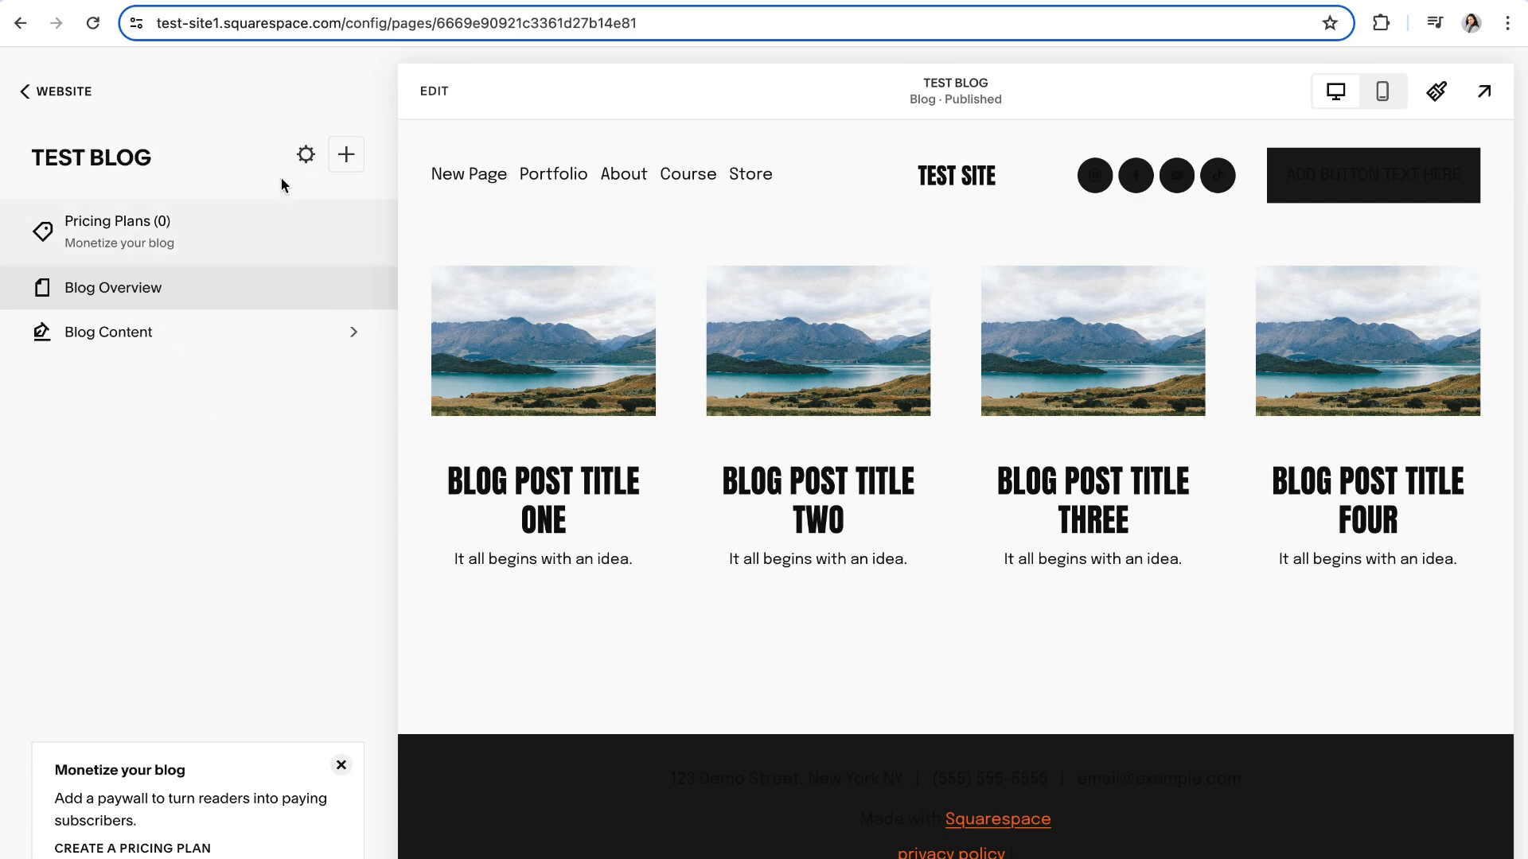
# - On the test-site1 site, return to the page list, reopen TEST BLOG and open its blog settings
pyautogui.click(59, 93)
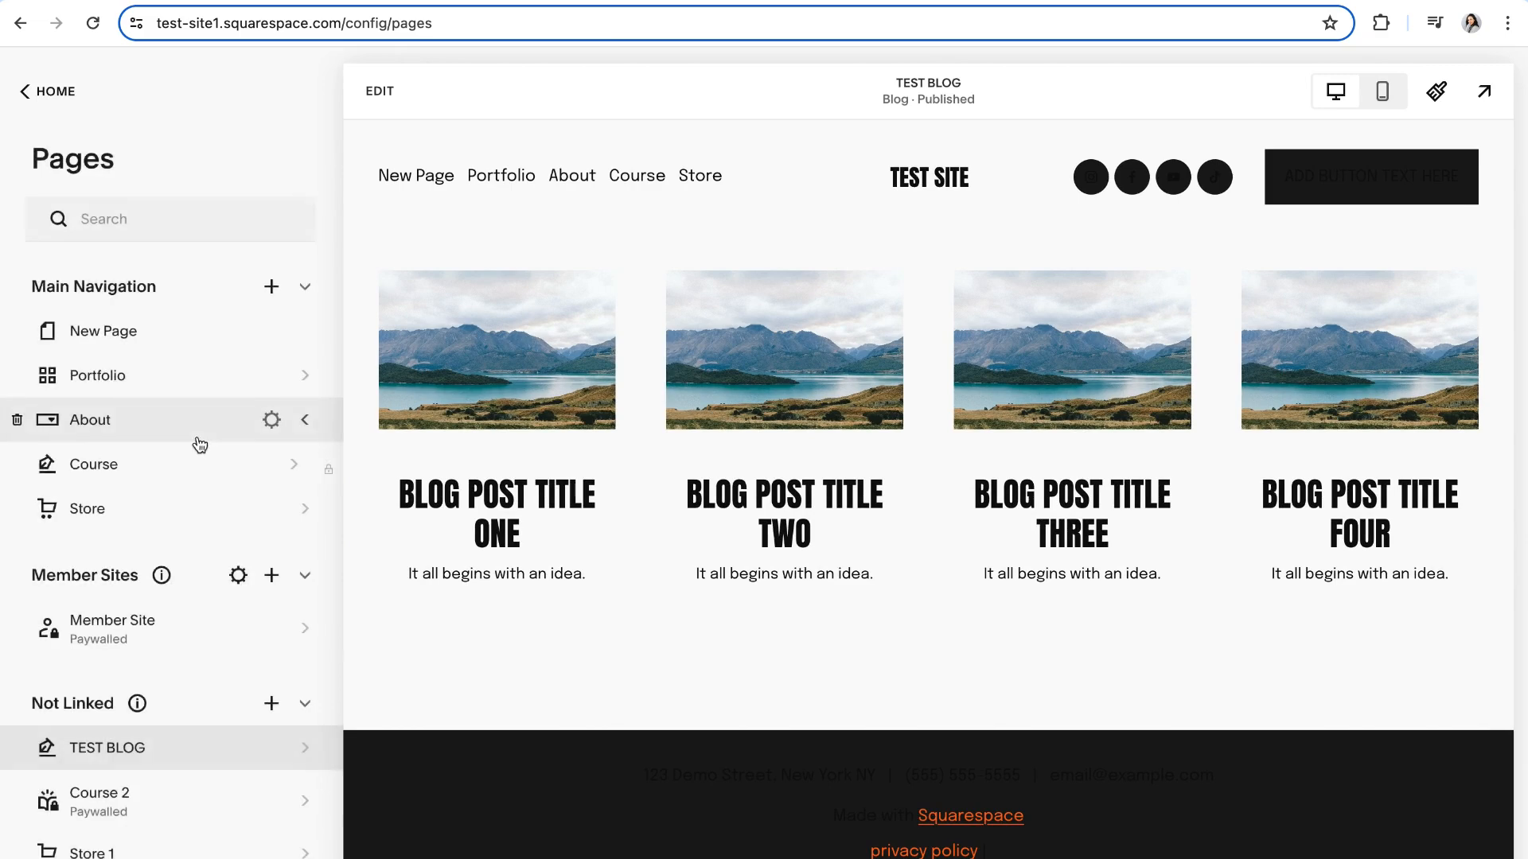
pyautogui.scroll(-6, 199, 442)
pyautogui.scroll(2, 159, 398)
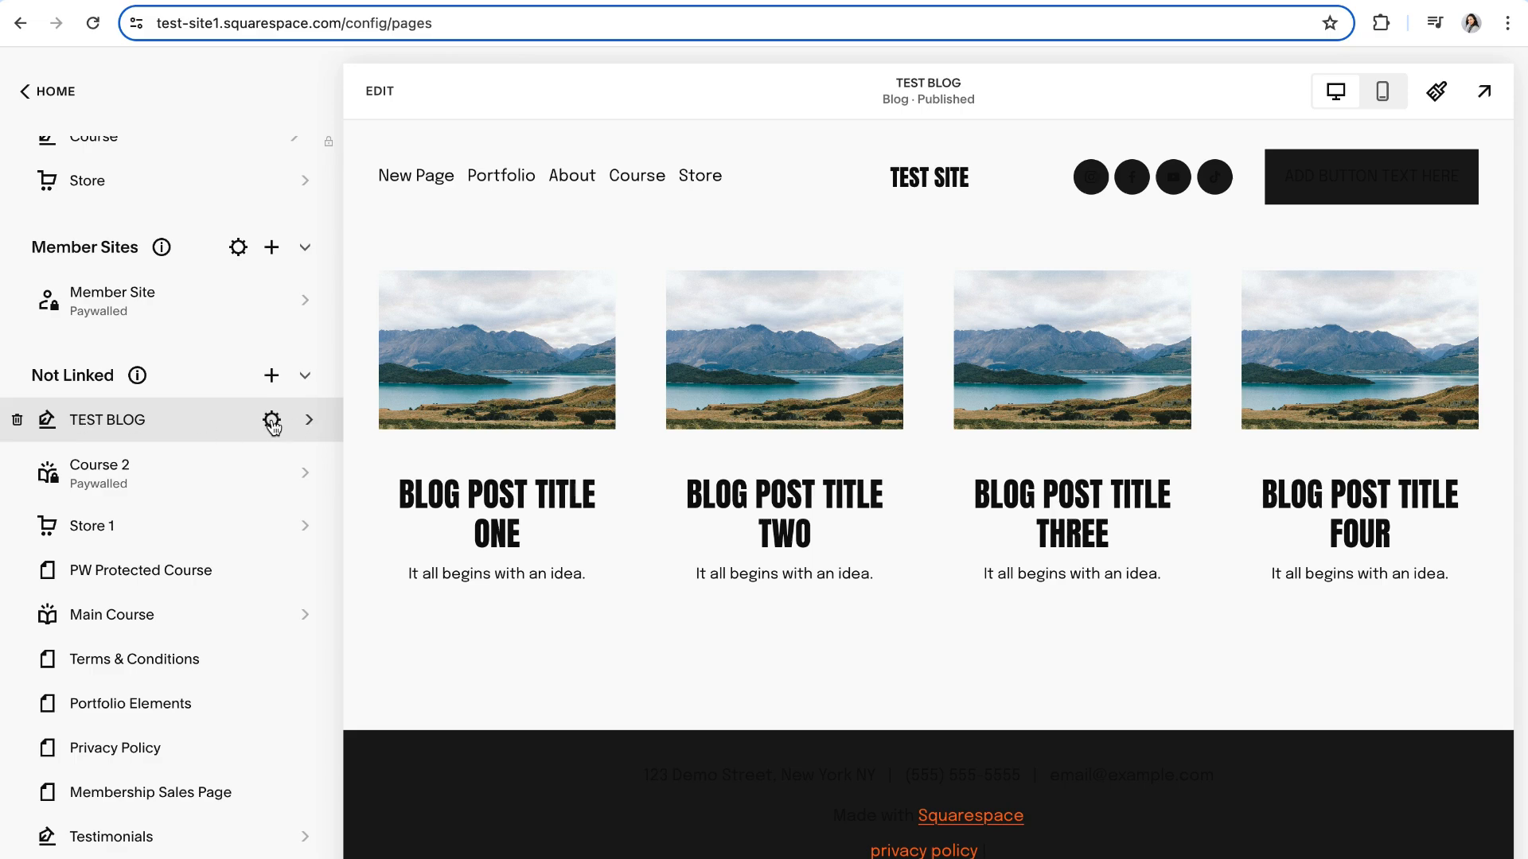
pyautogui.click(205, 427)
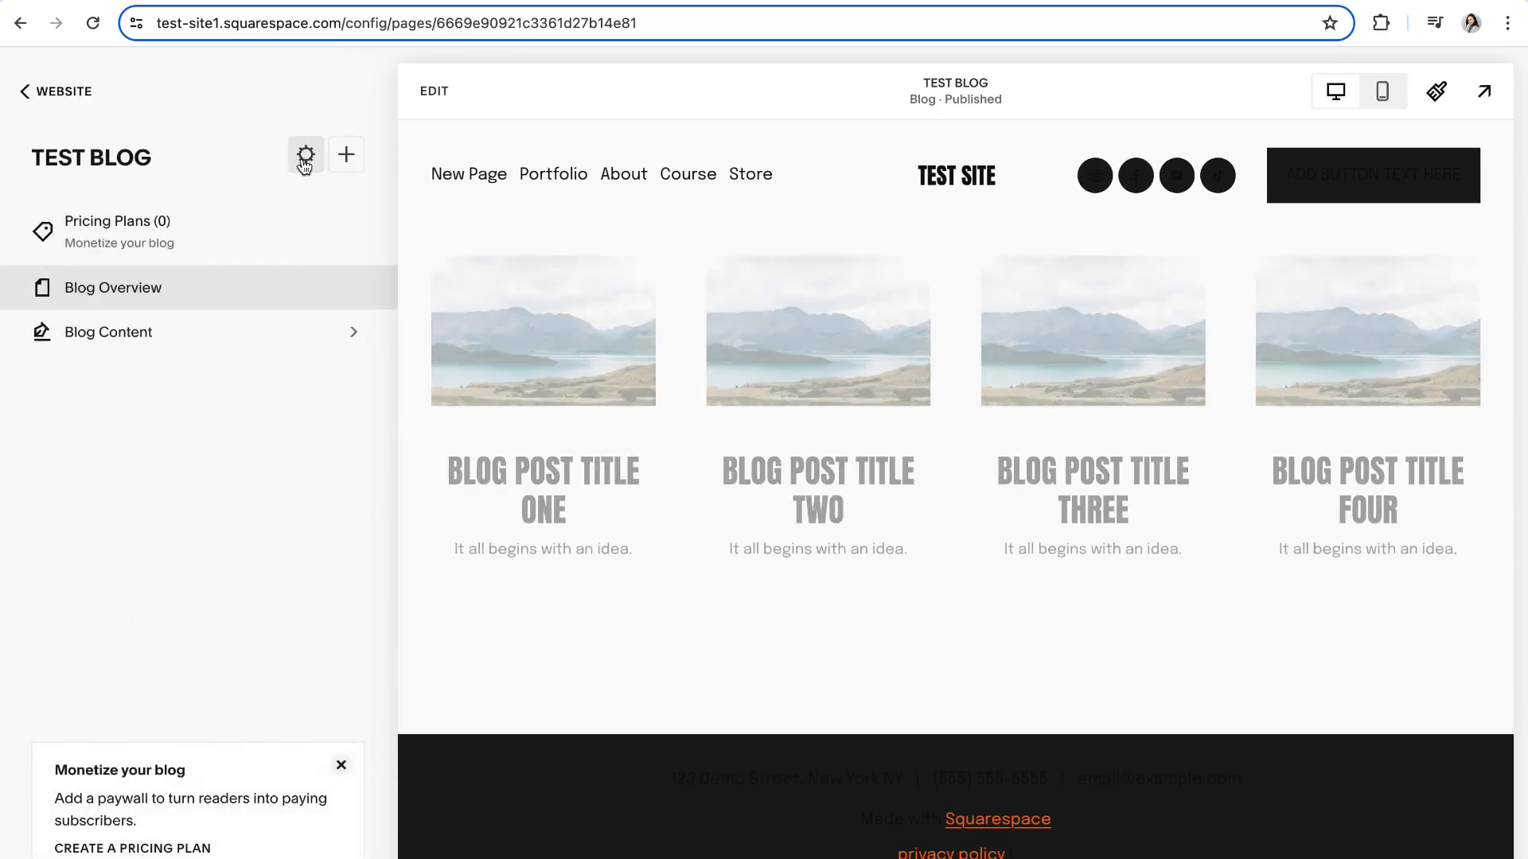
pyautogui.click(306, 154)
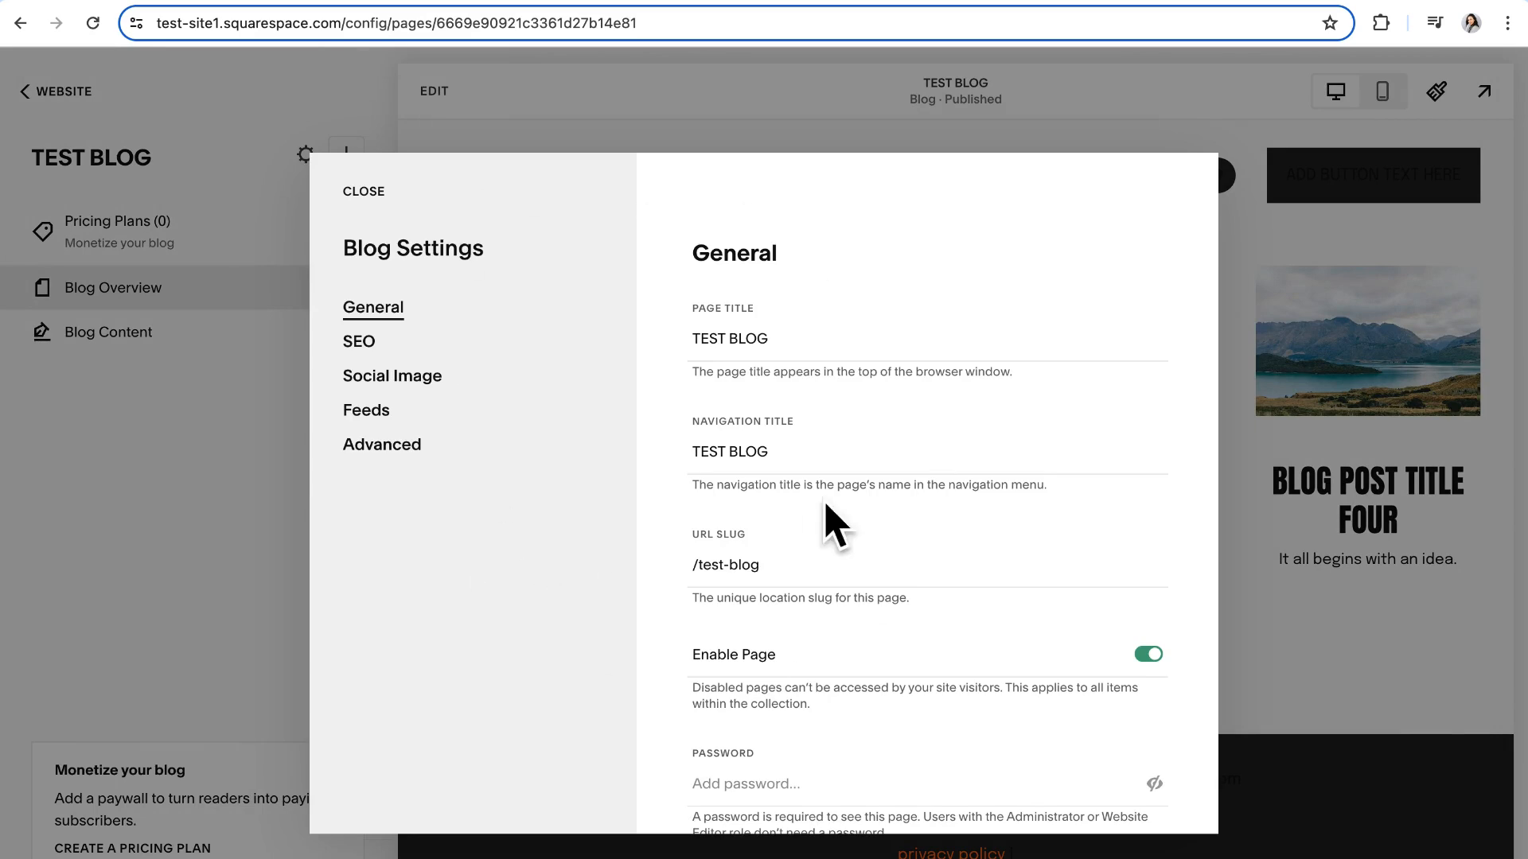
# - Review the SEO, Social Image, Feeds and Advanced blog settings, and the page title, navigation title and URL slug under General
pyautogui.scroll(-1, 826, 510)
pyautogui.scroll(1, 796, 497)
pyautogui.click(365, 344)
pyautogui.click(390, 381)
pyautogui.click(374, 415)
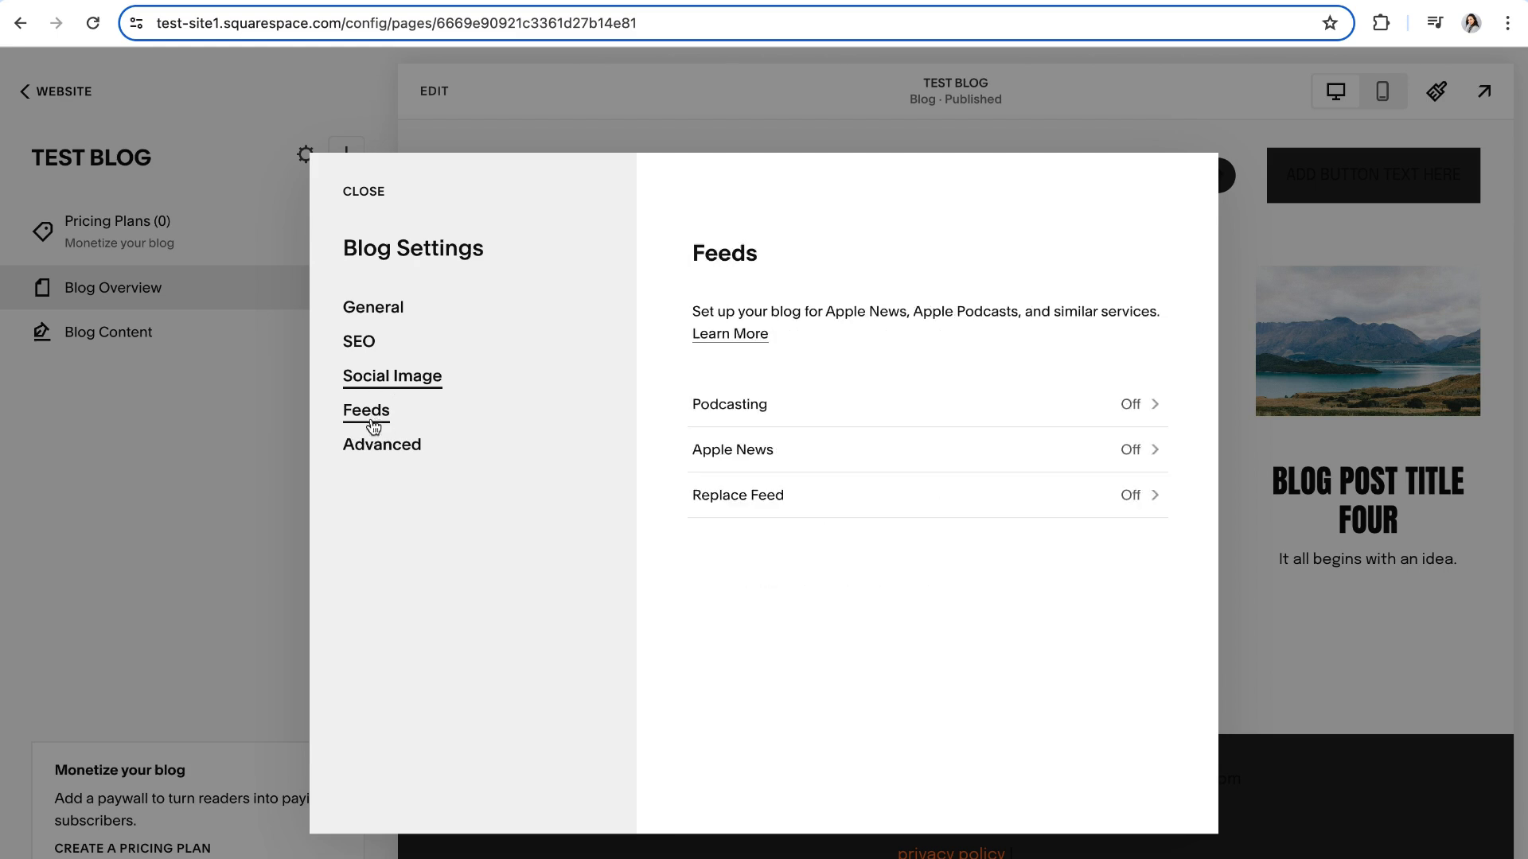
pyautogui.click(383, 451)
pyautogui.click(369, 313)
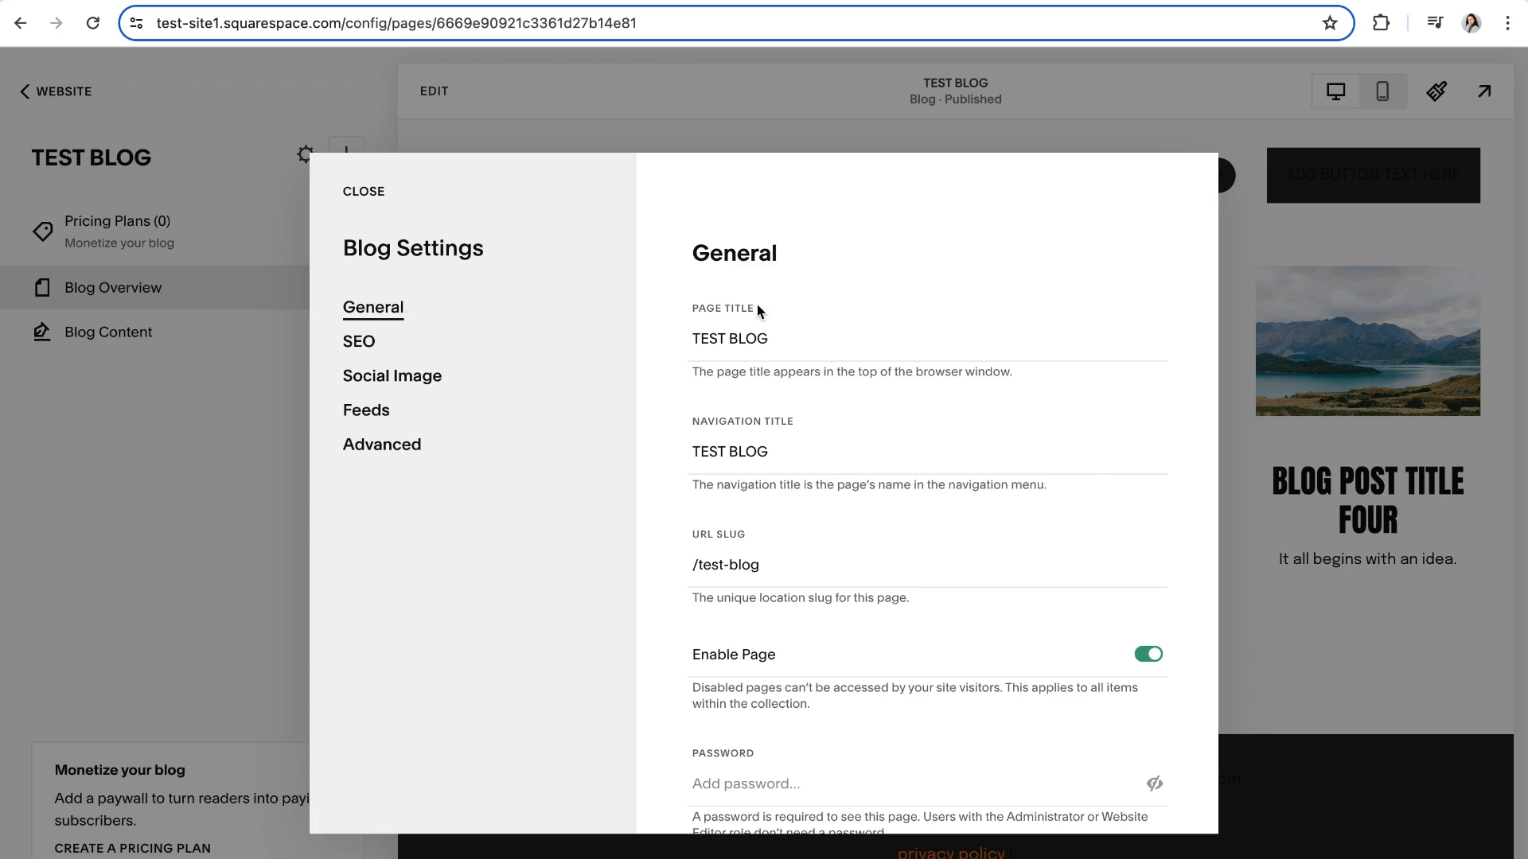
pyautogui.moveTo(784, 335); pyautogui.dragTo(686, 344)
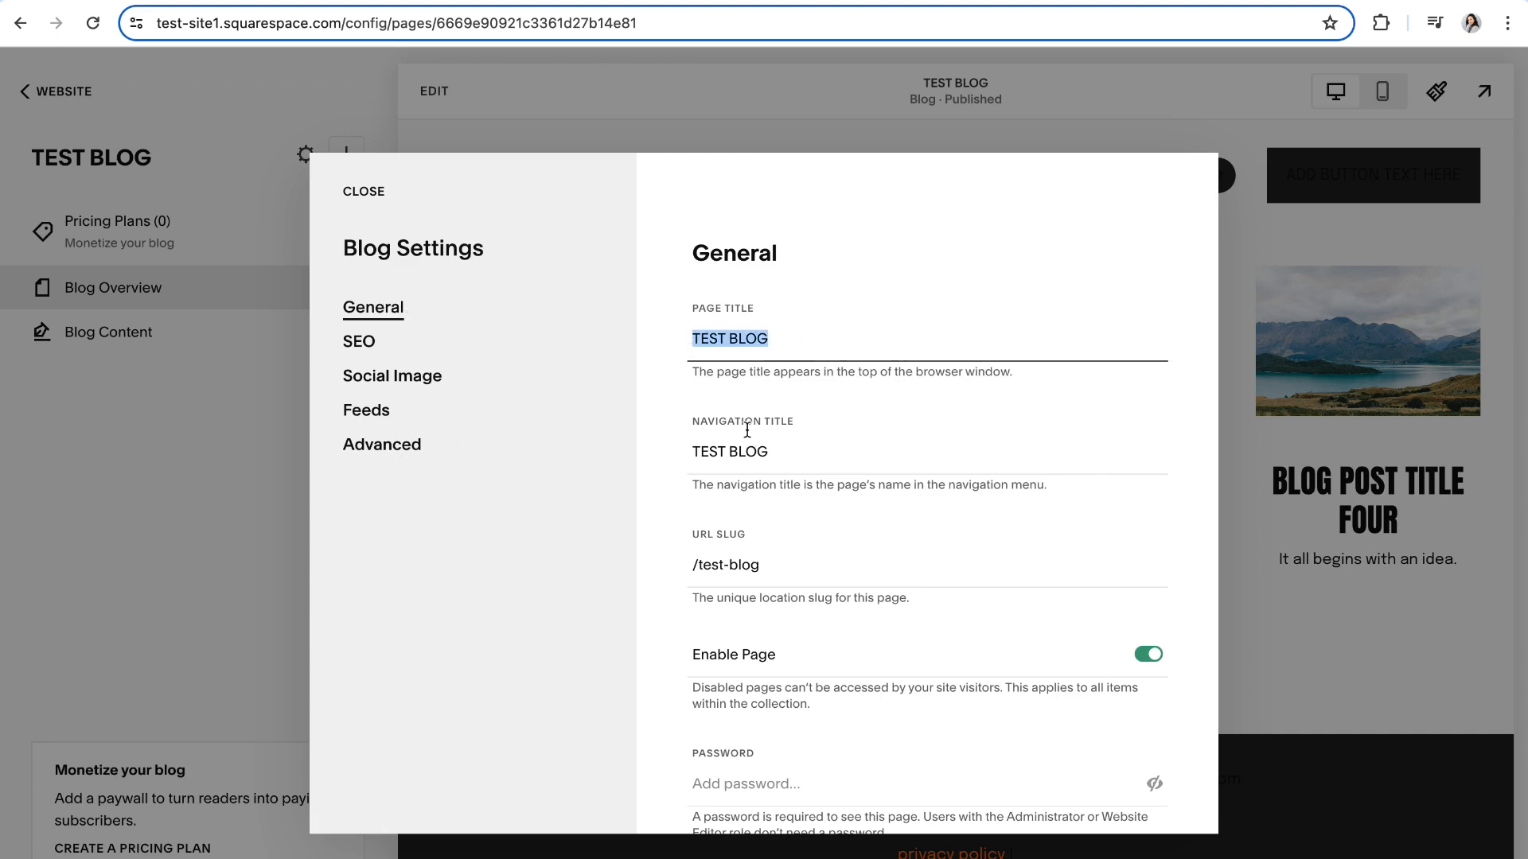
pyautogui.moveTo(784, 454); pyautogui.dragTo(689, 459)
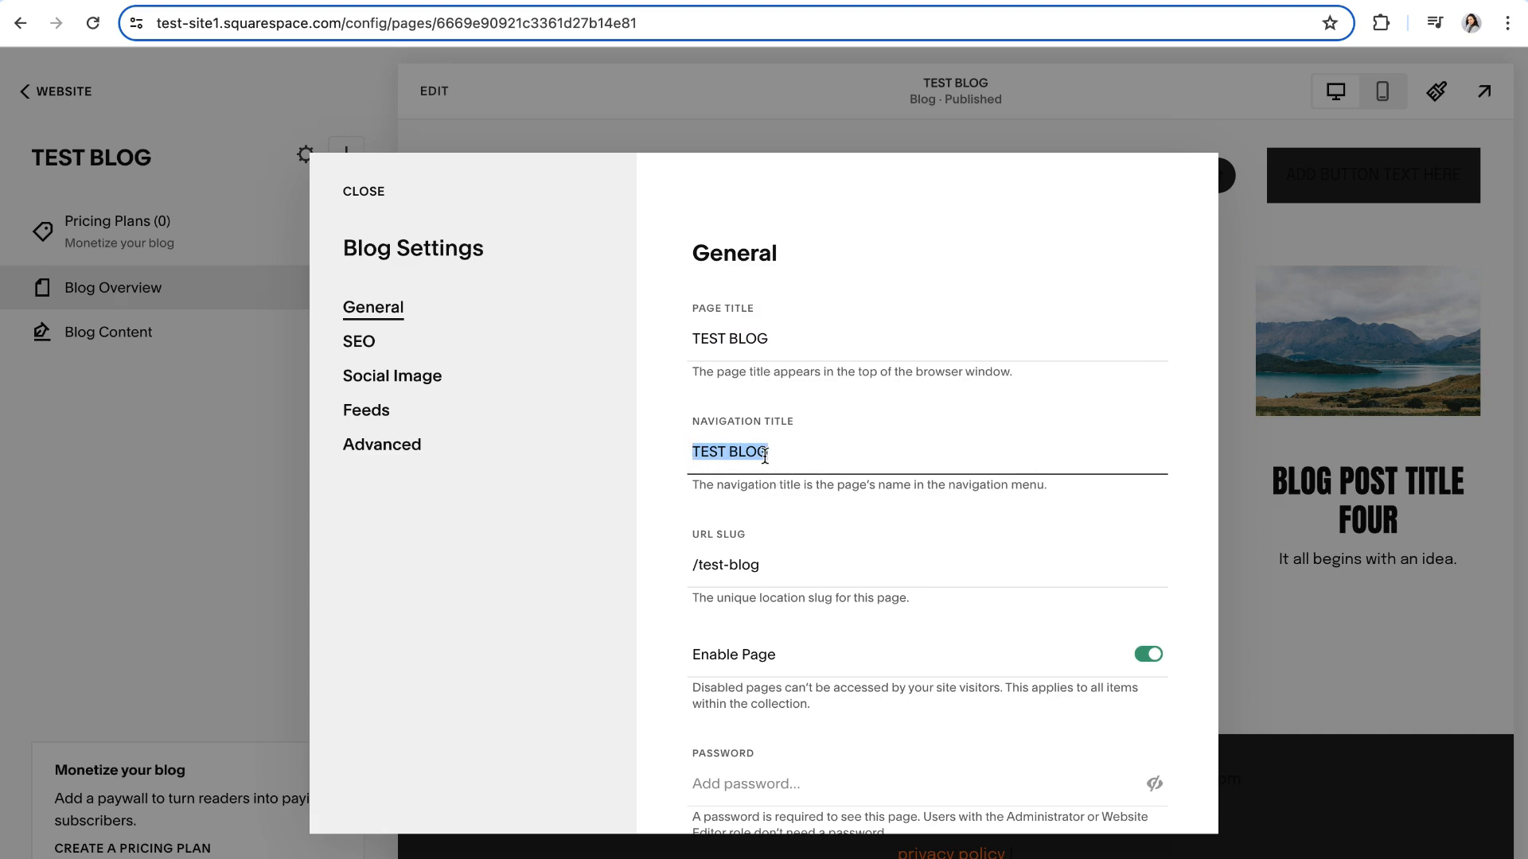
pyautogui.moveTo(748, 534); pyautogui.dragTo(673, 532)
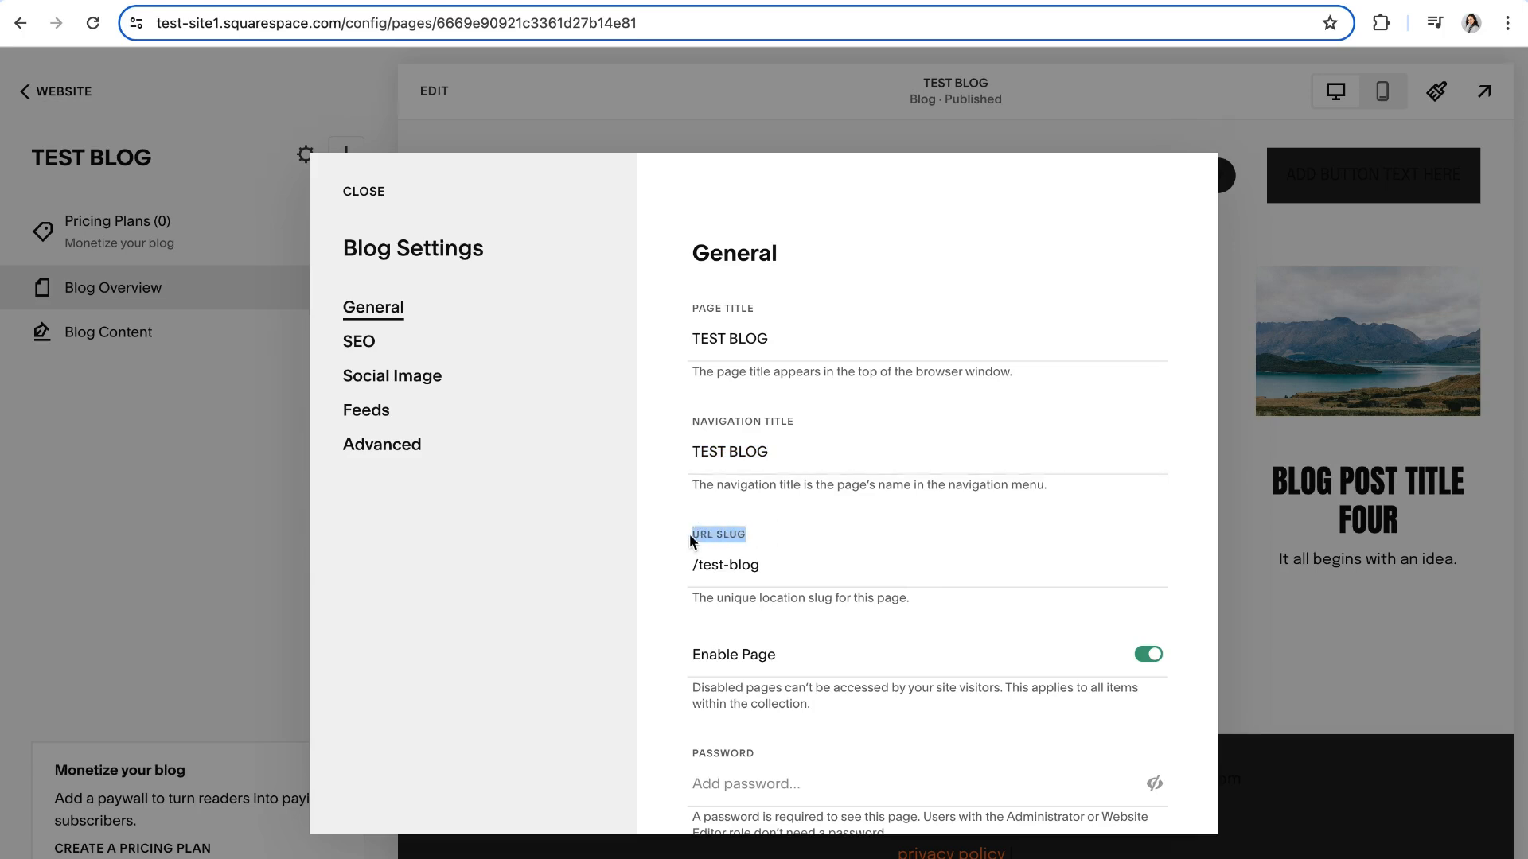
# - Change the blog page's URL slug to /blog
pyautogui.click(771, 565)
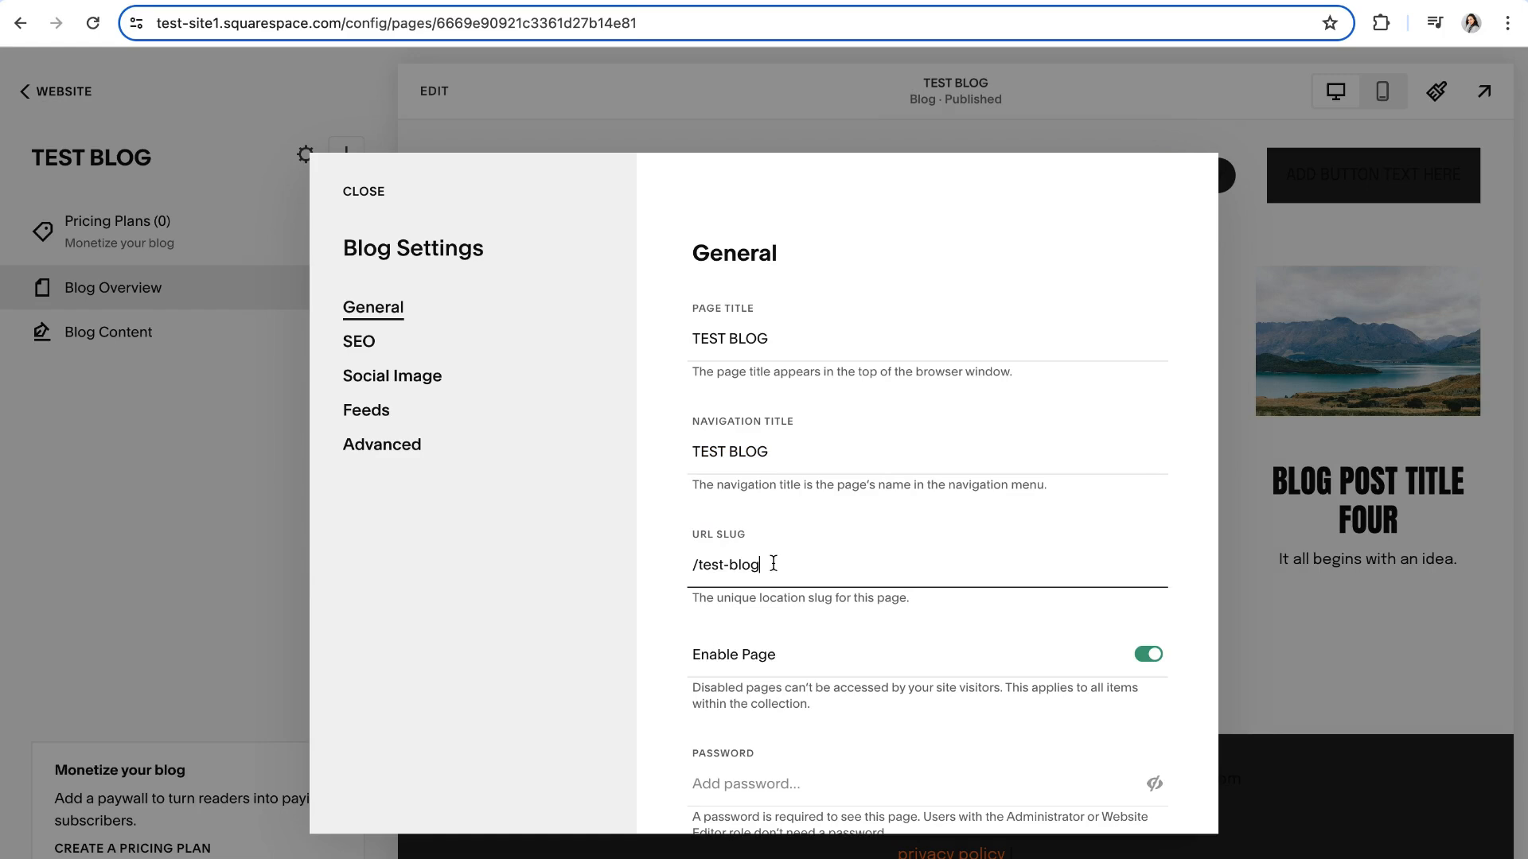
pyautogui.press('Left')
pyautogui.press('Left')
pyautogui.press('Left')
pyautogui.press('Left')
pyautogui.press('BackSpace')
pyautogui.press('BackSpace')
pyautogui.press('BackSpace')
pyautogui.press('BackSpace')
pyautogui.press('BackSpace')
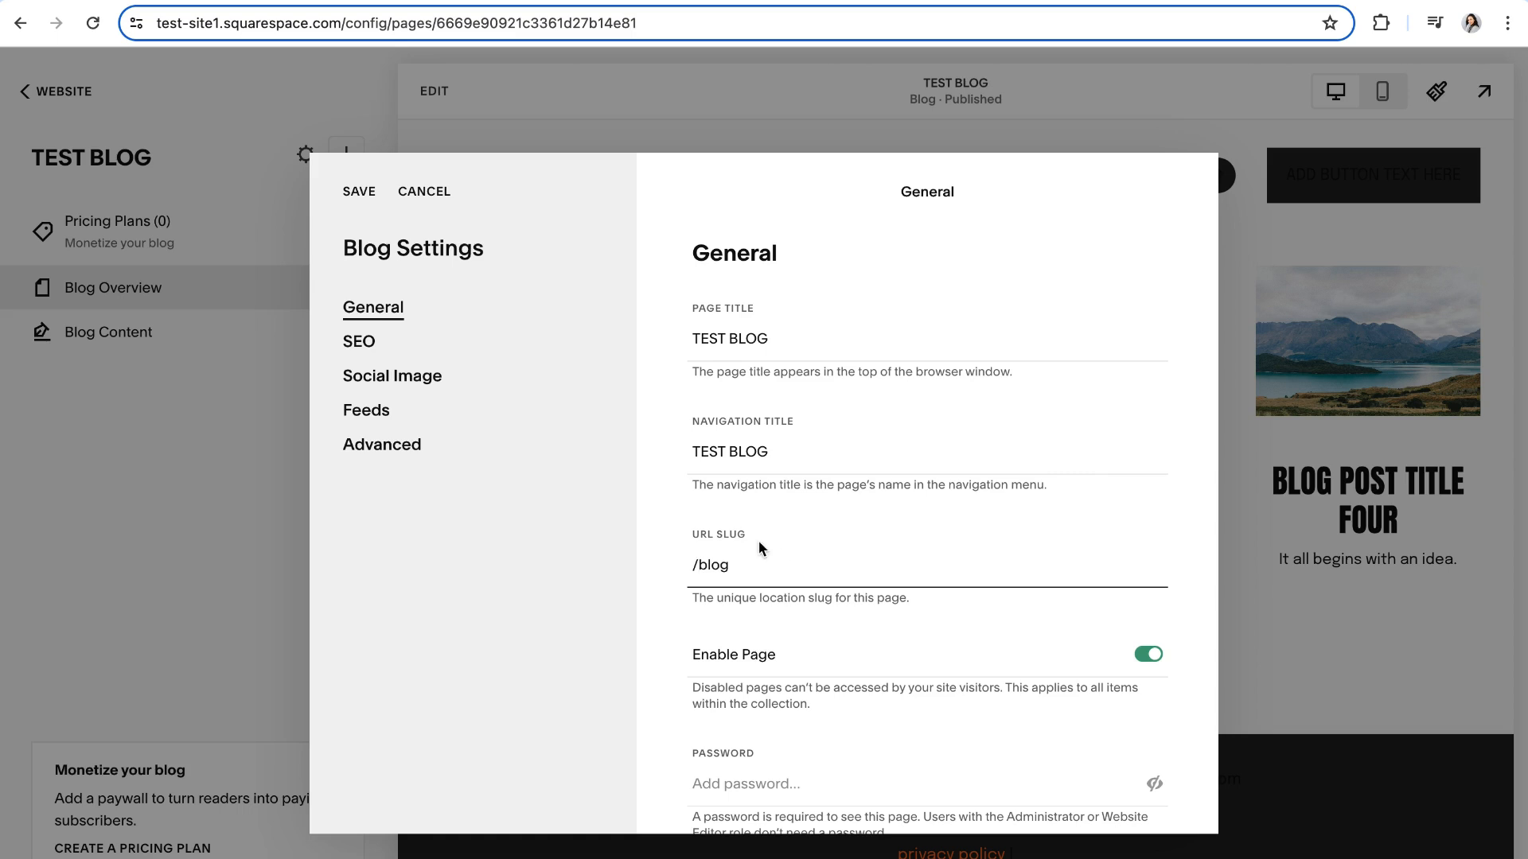
# - Review the URL slug, page visibility, password and Posts per Page options in the General blog settings
pyautogui.doubleClick(756, 570)
pyautogui.scroll(-1, 698, 602)
pyautogui.click(671, 611)
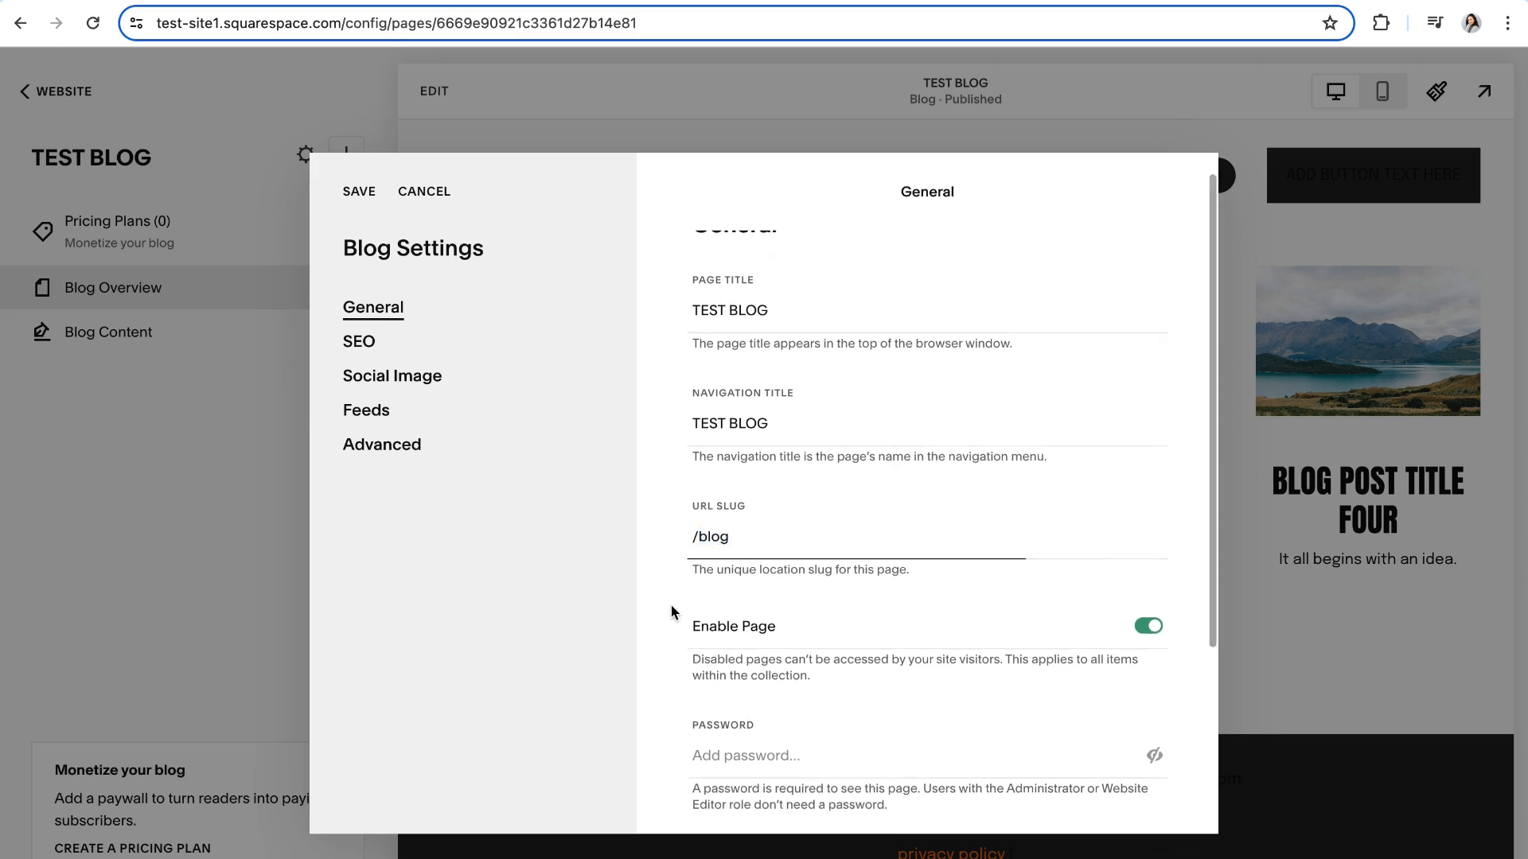
pyautogui.scroll(-3, 670, 611)
pyautogui.moveTo(807, 607); pyautogui.dragTo(674, 603)
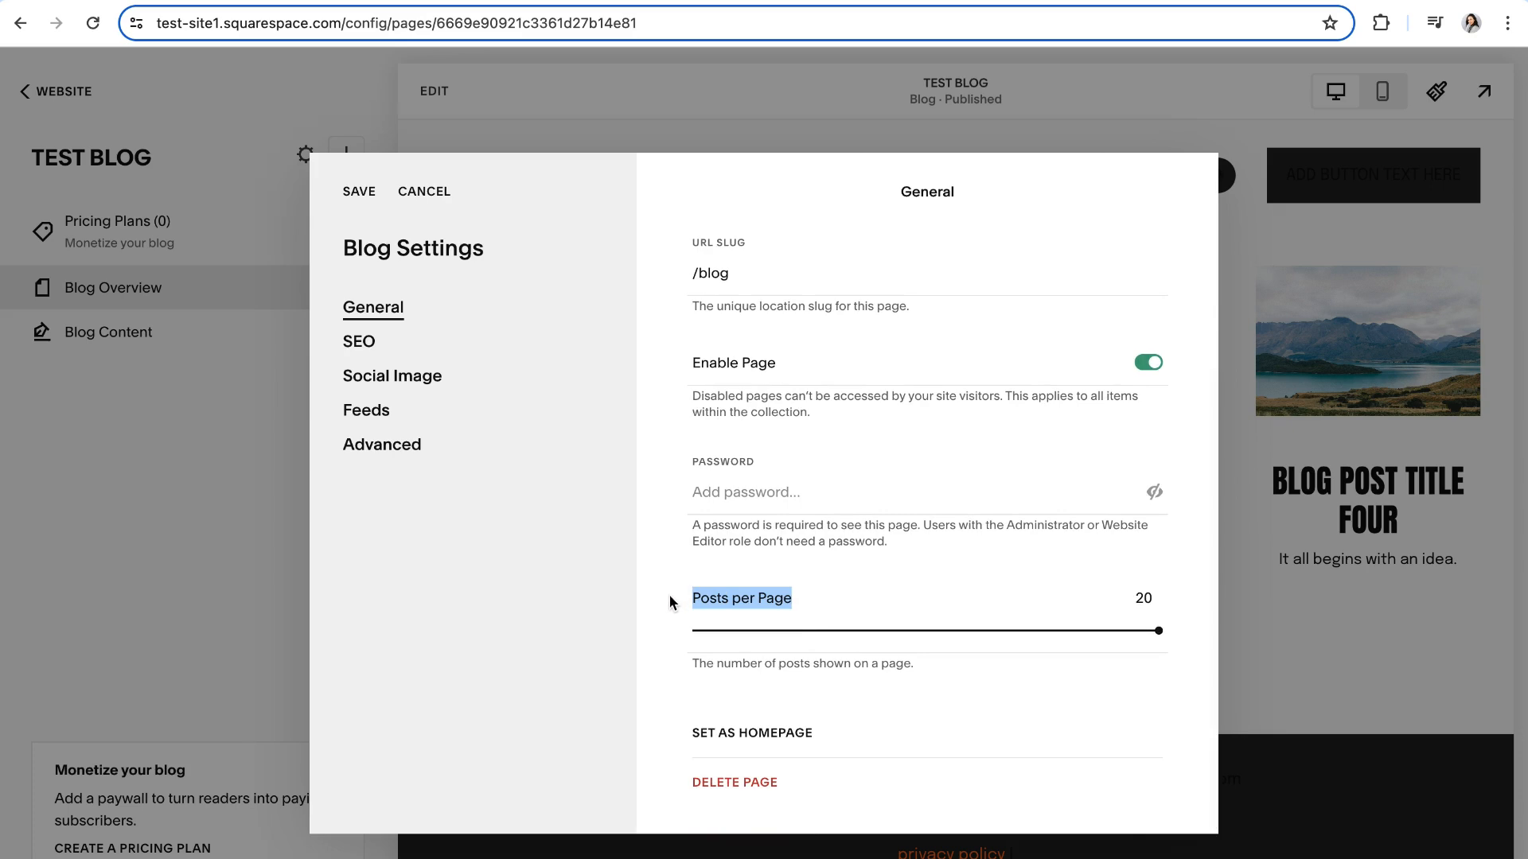
pyautogui.click(828, 598)
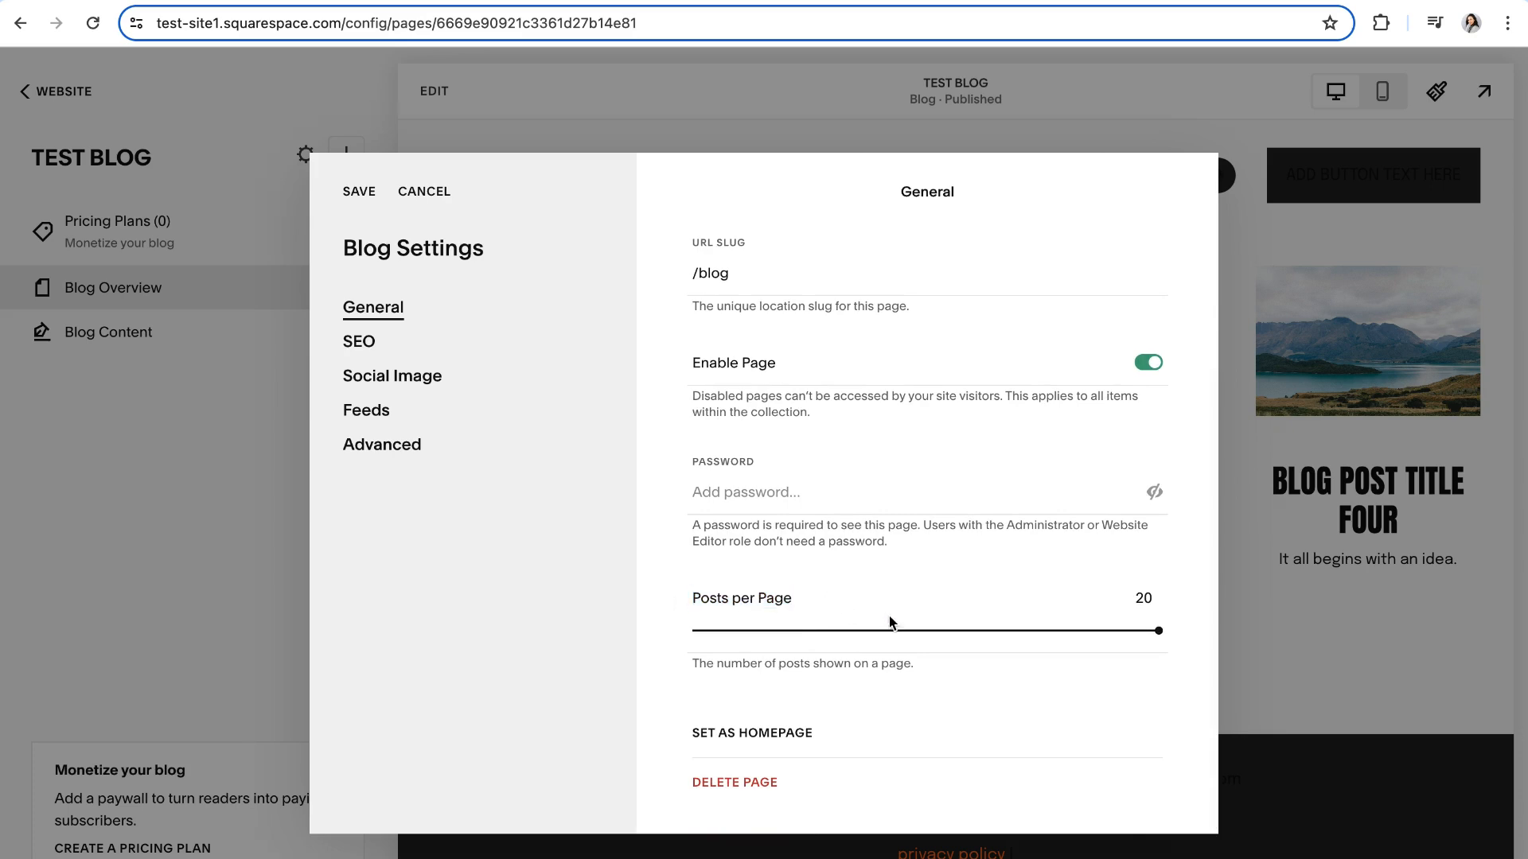
pyautogui.moveTo(1158, 630); pyautogui.dragTo(1118, 592)
pyautogui.click(1105, 592)
pyautogui.moveTo(1160, 632)
pyautogui.mouseDown()
pyautogui.moveTo(818, 640)
pyautogui.moveTo(1162, 635)
pyautogui.mouseUp()
# - Clear the SEO title in the blog's SEO settings and review the search results preview and SEO description
pyautogui.click(359, 343)
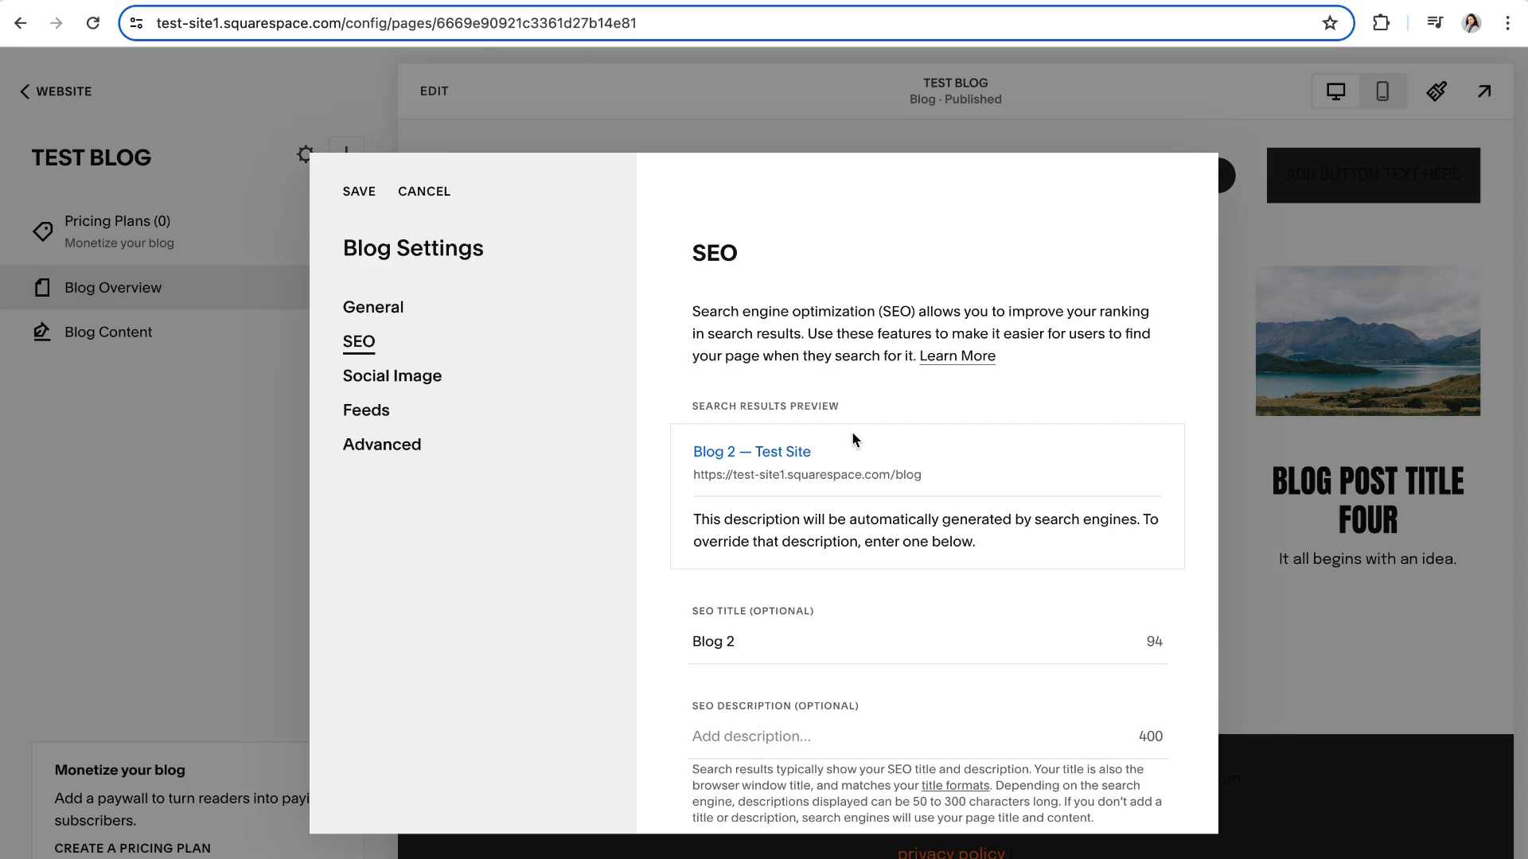
pyautogui.scroll(-3, 852, 432)
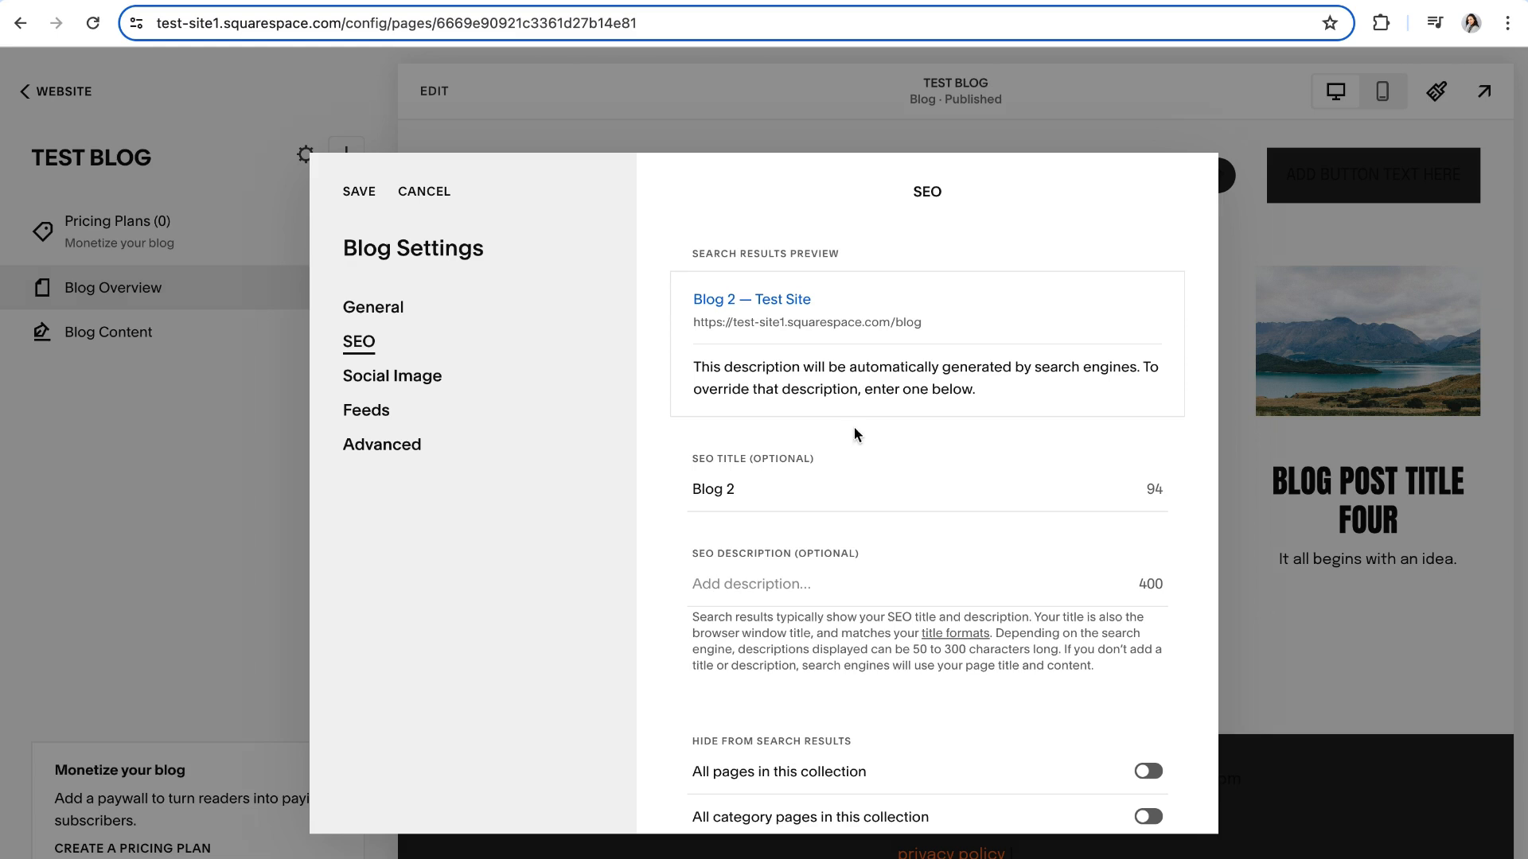
pyautogui.scroll(-1, 836, 613)
pyautogui.scroll(2, 832, 605)
pyautogui.scroll(1, 832, 608)
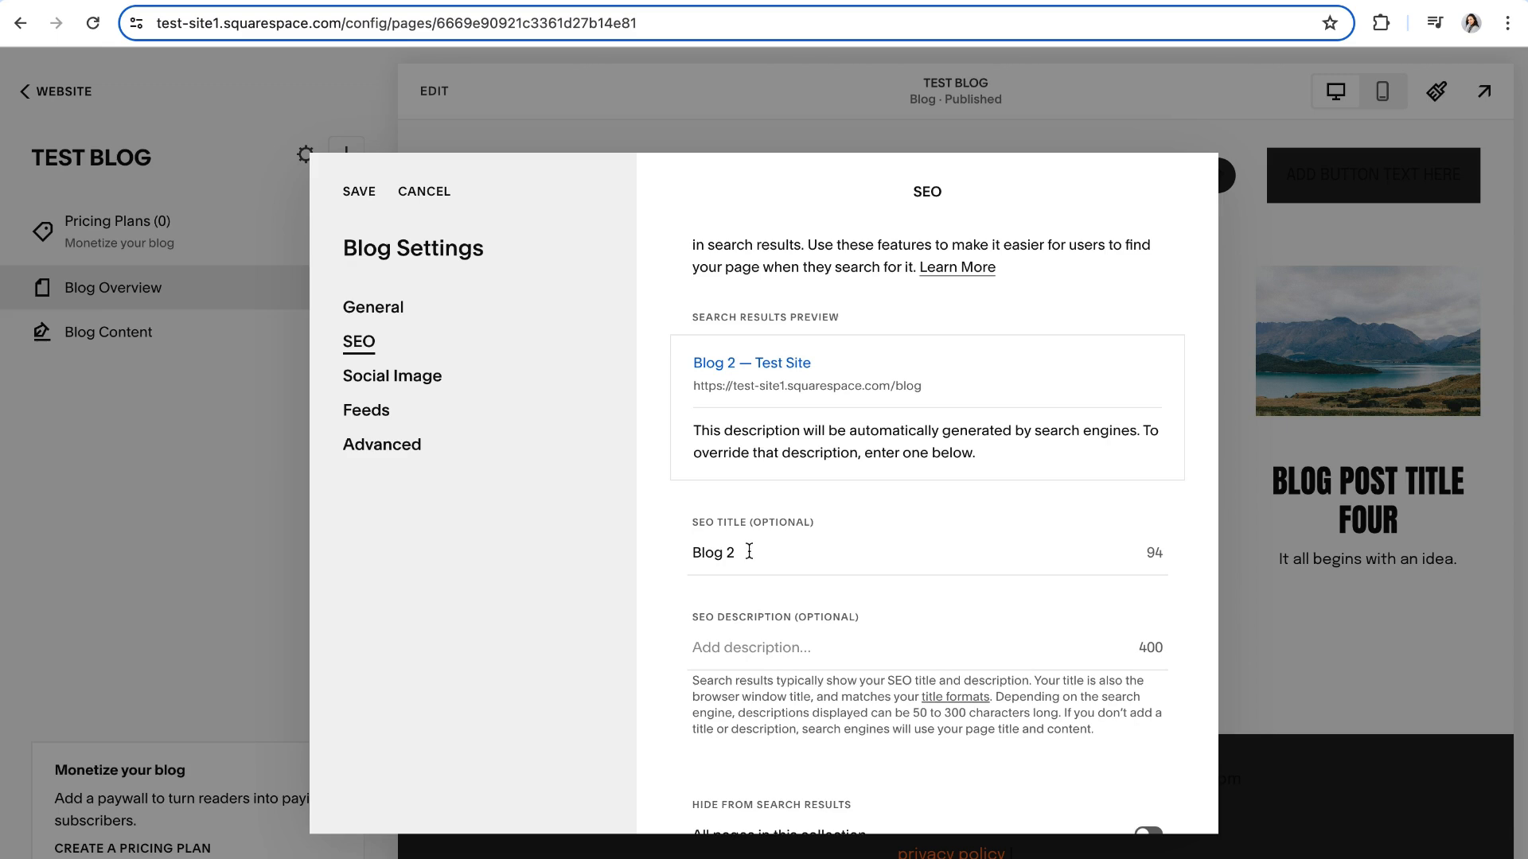
pyautogui.moveTo(749, 551); pyautogui.dragTo(665, 560)
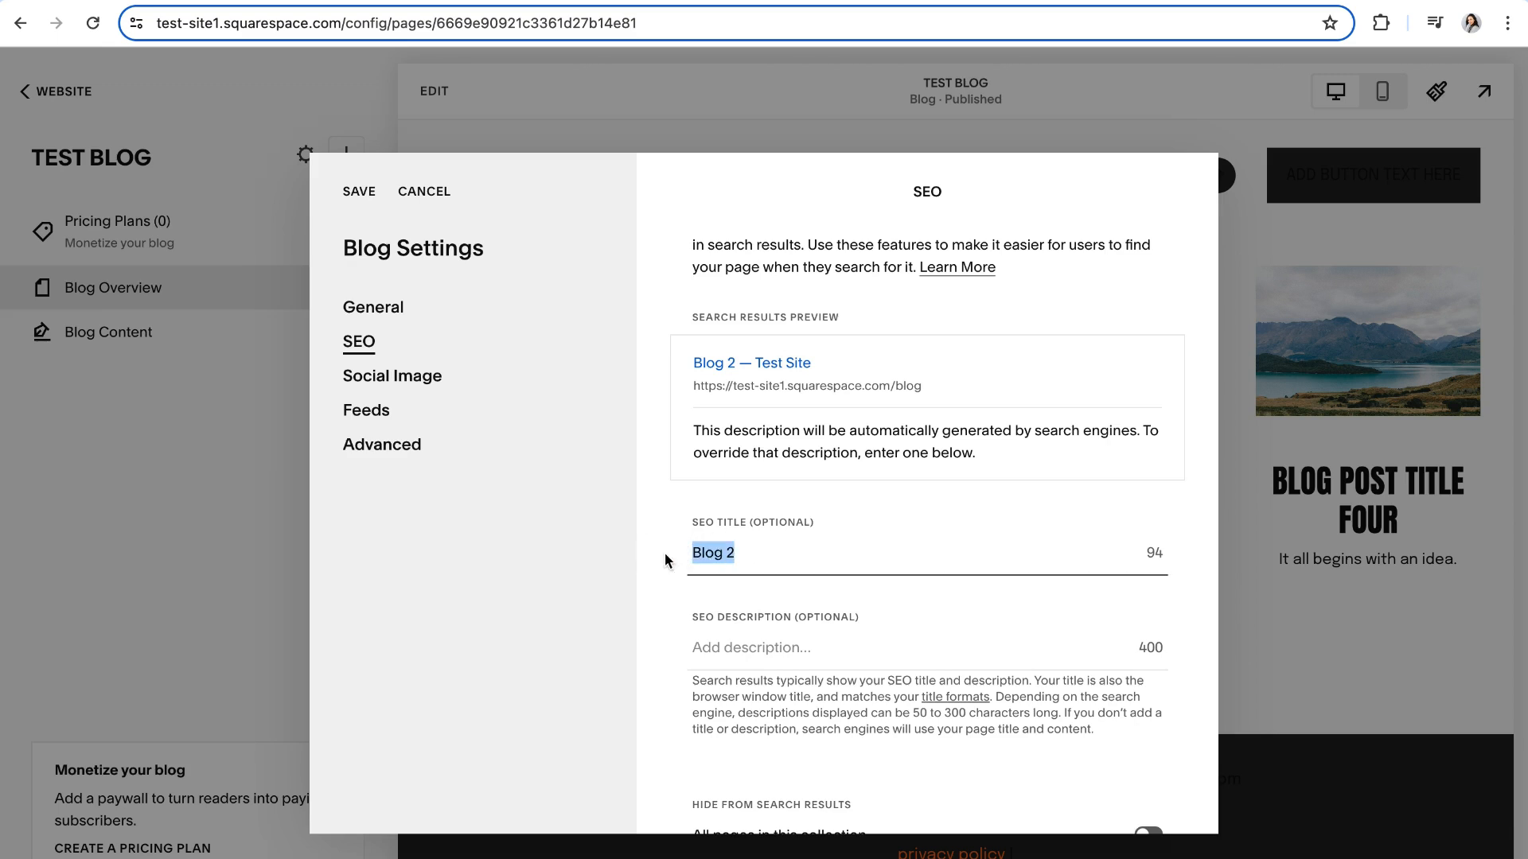
pyautogui.press('BackSpace')
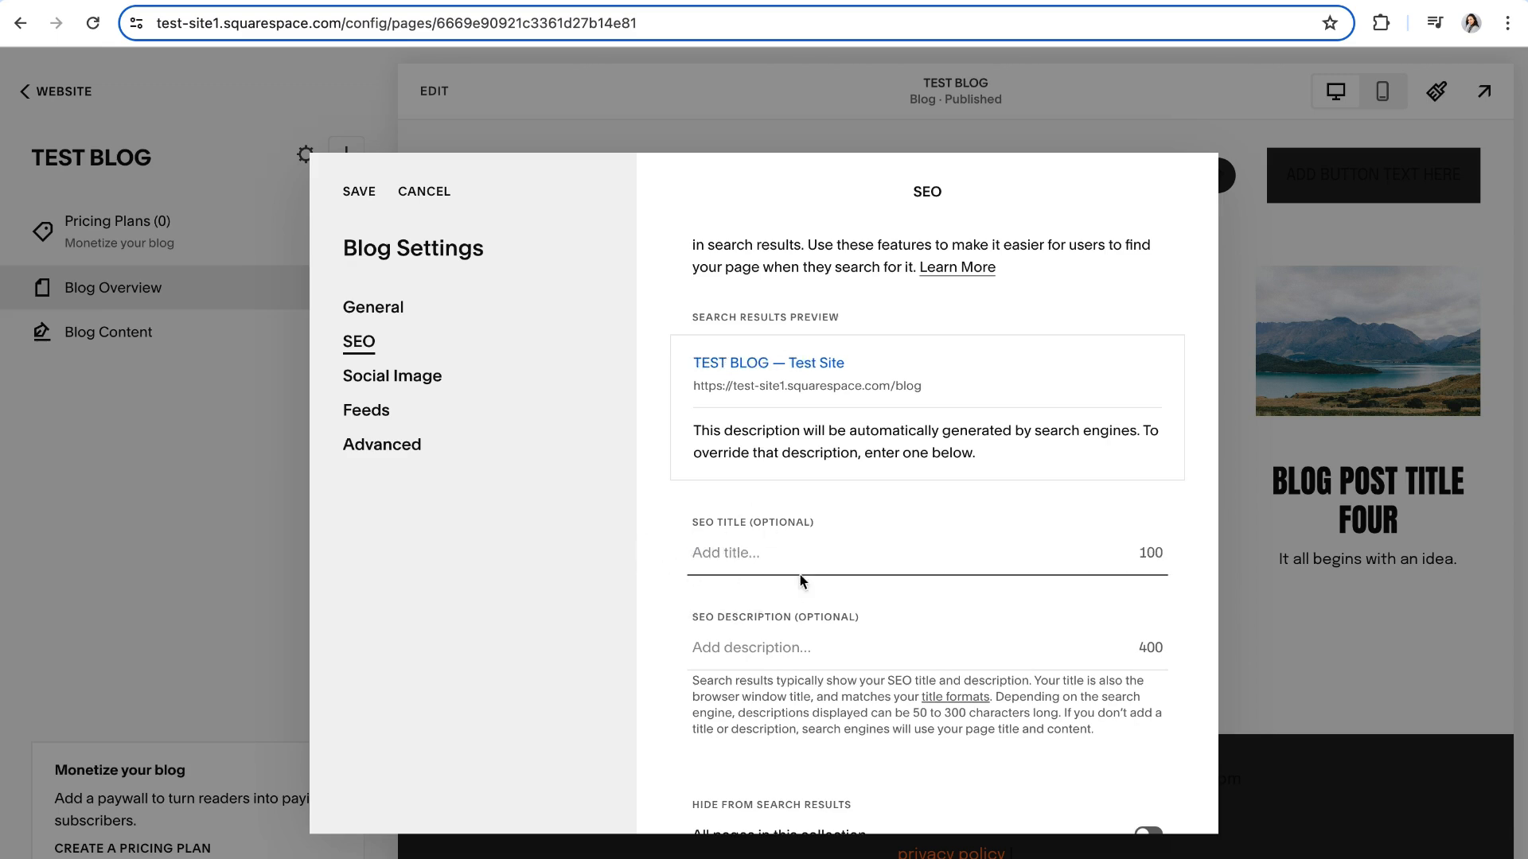
pyautogui.scroll(-1, 719, 619)
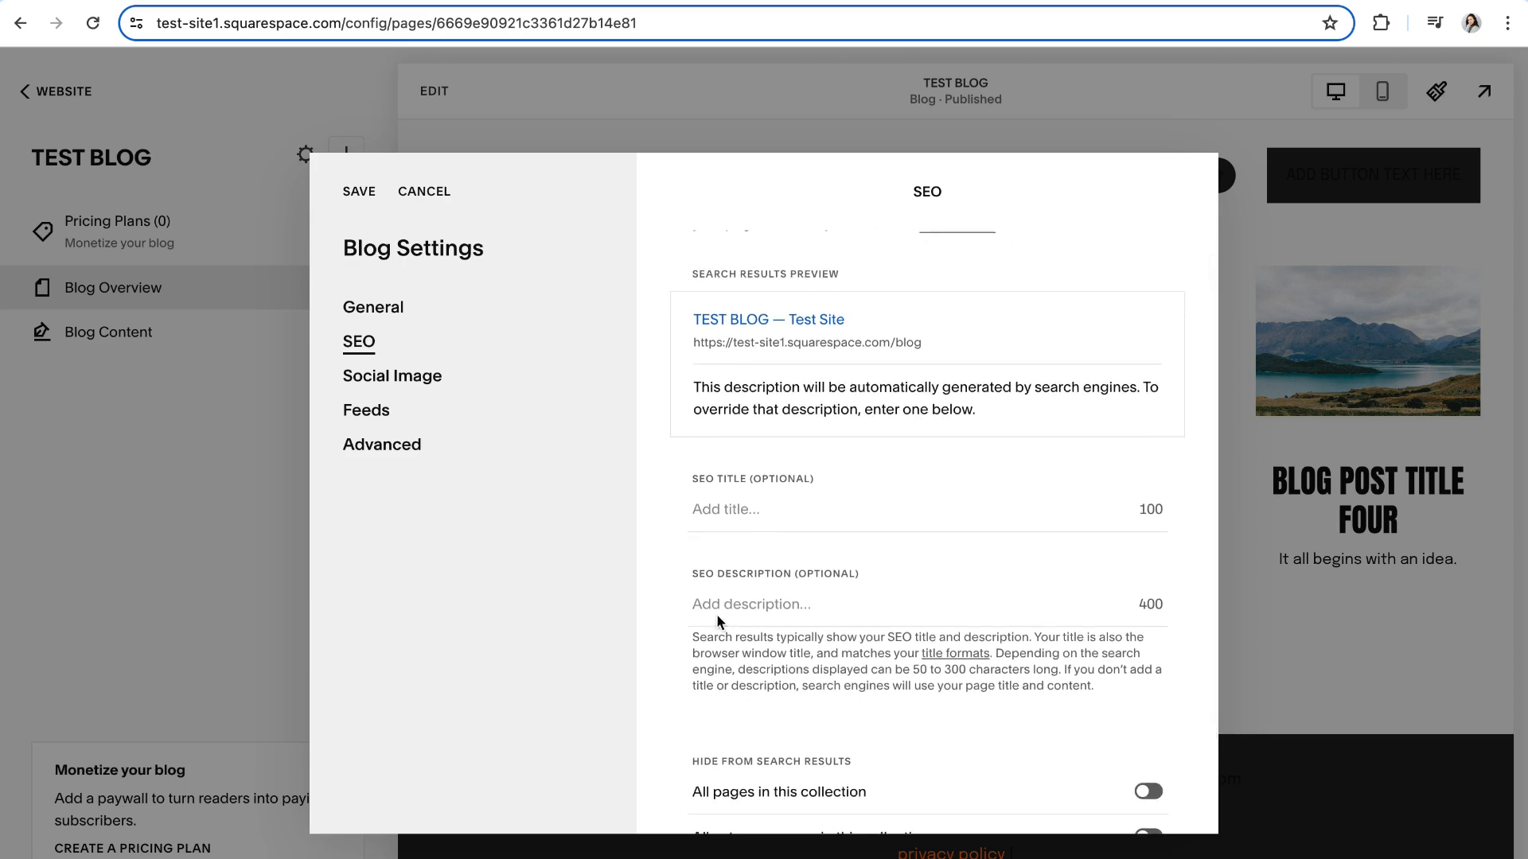
pyautogui.moveTo(996, 416); pyautogui.dragTo(671, 395)
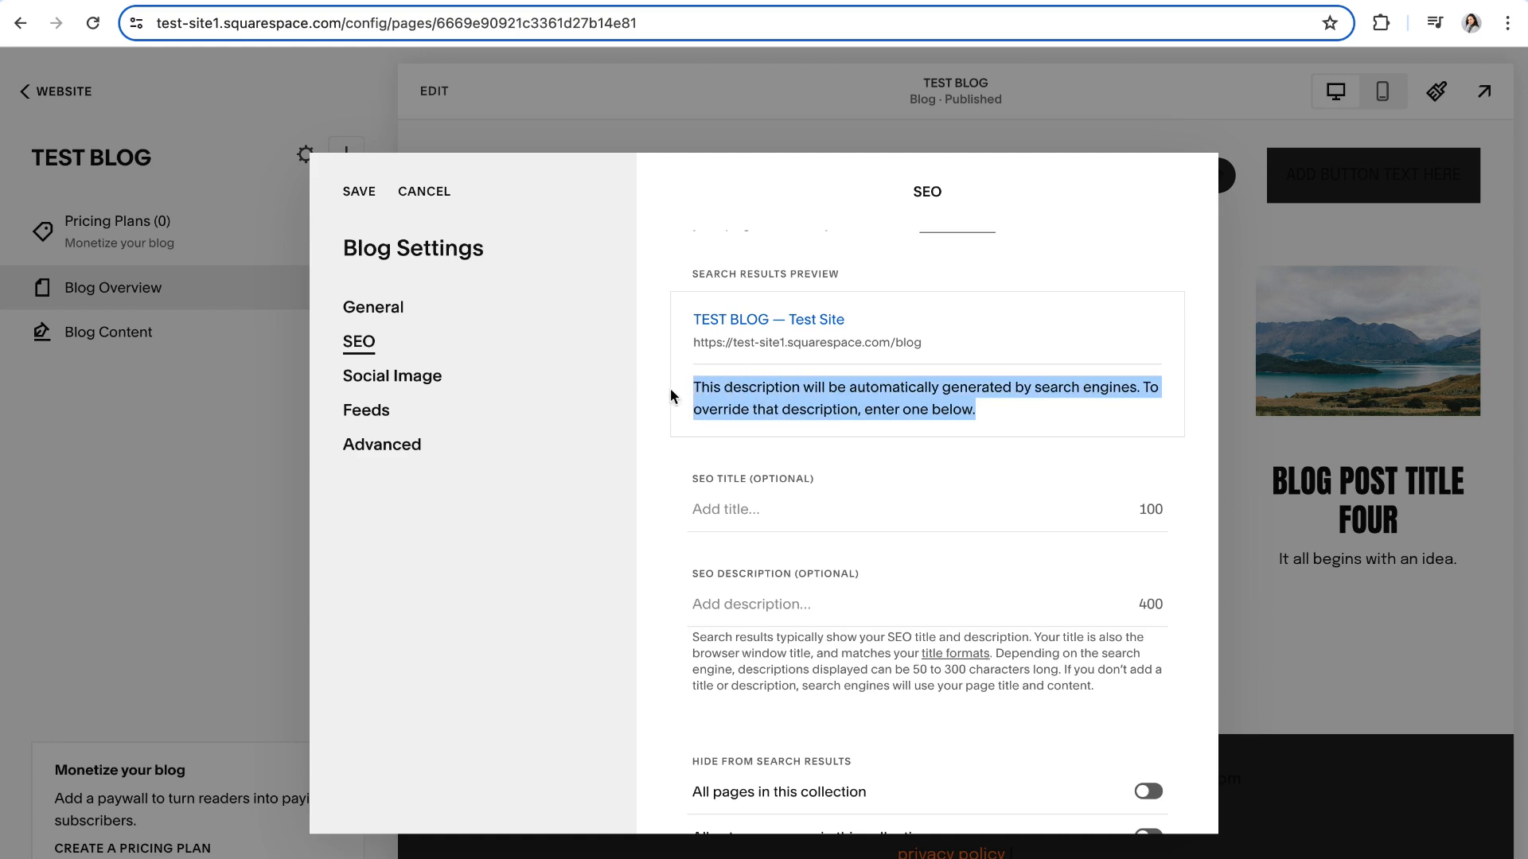
pyautogui.click(666, 475)
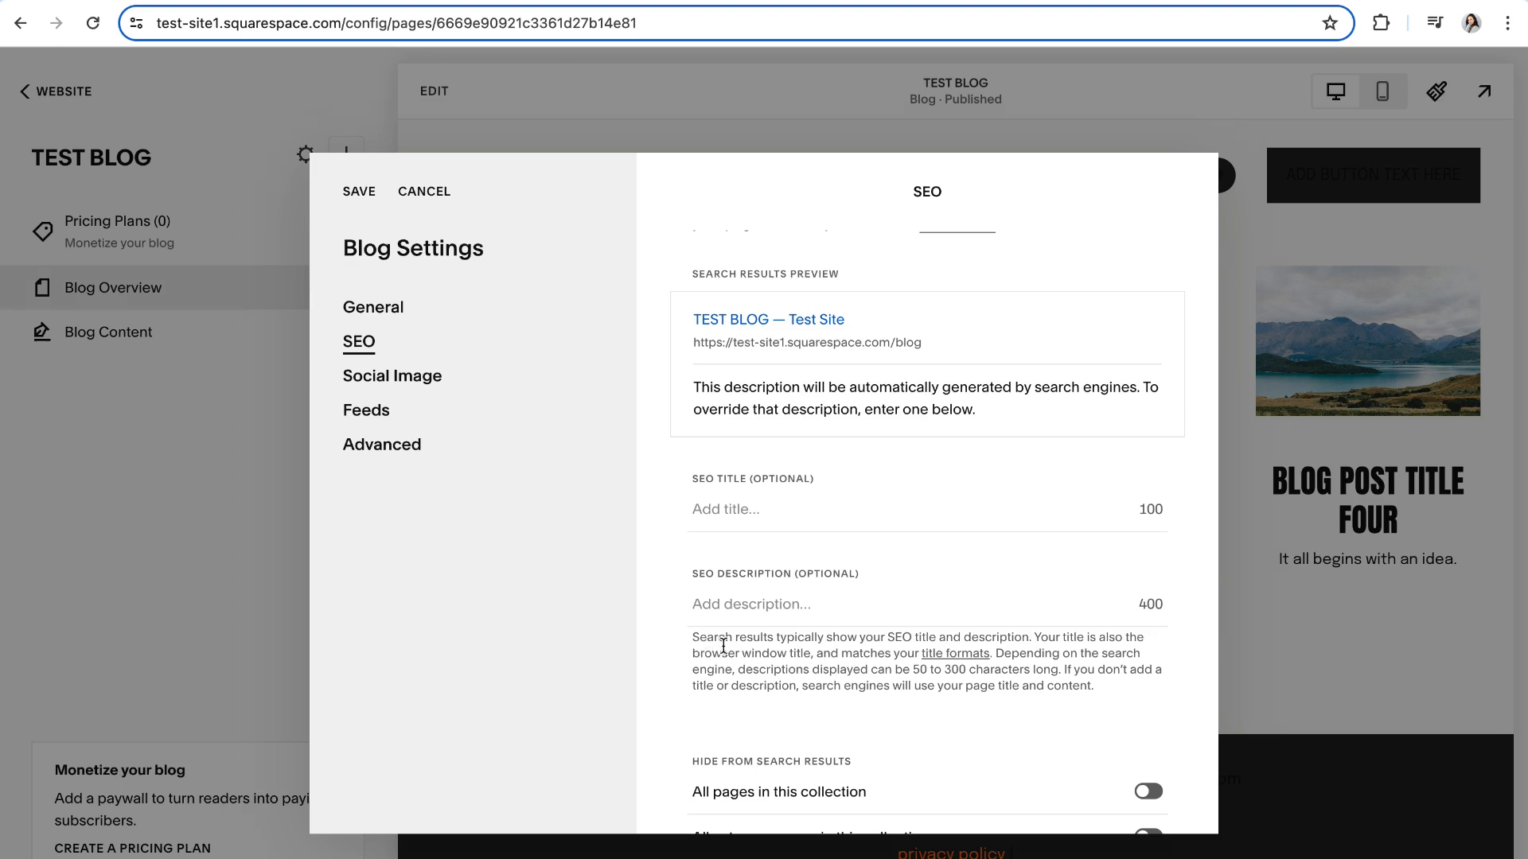
pyautogui.scroll(1, 701, 646)
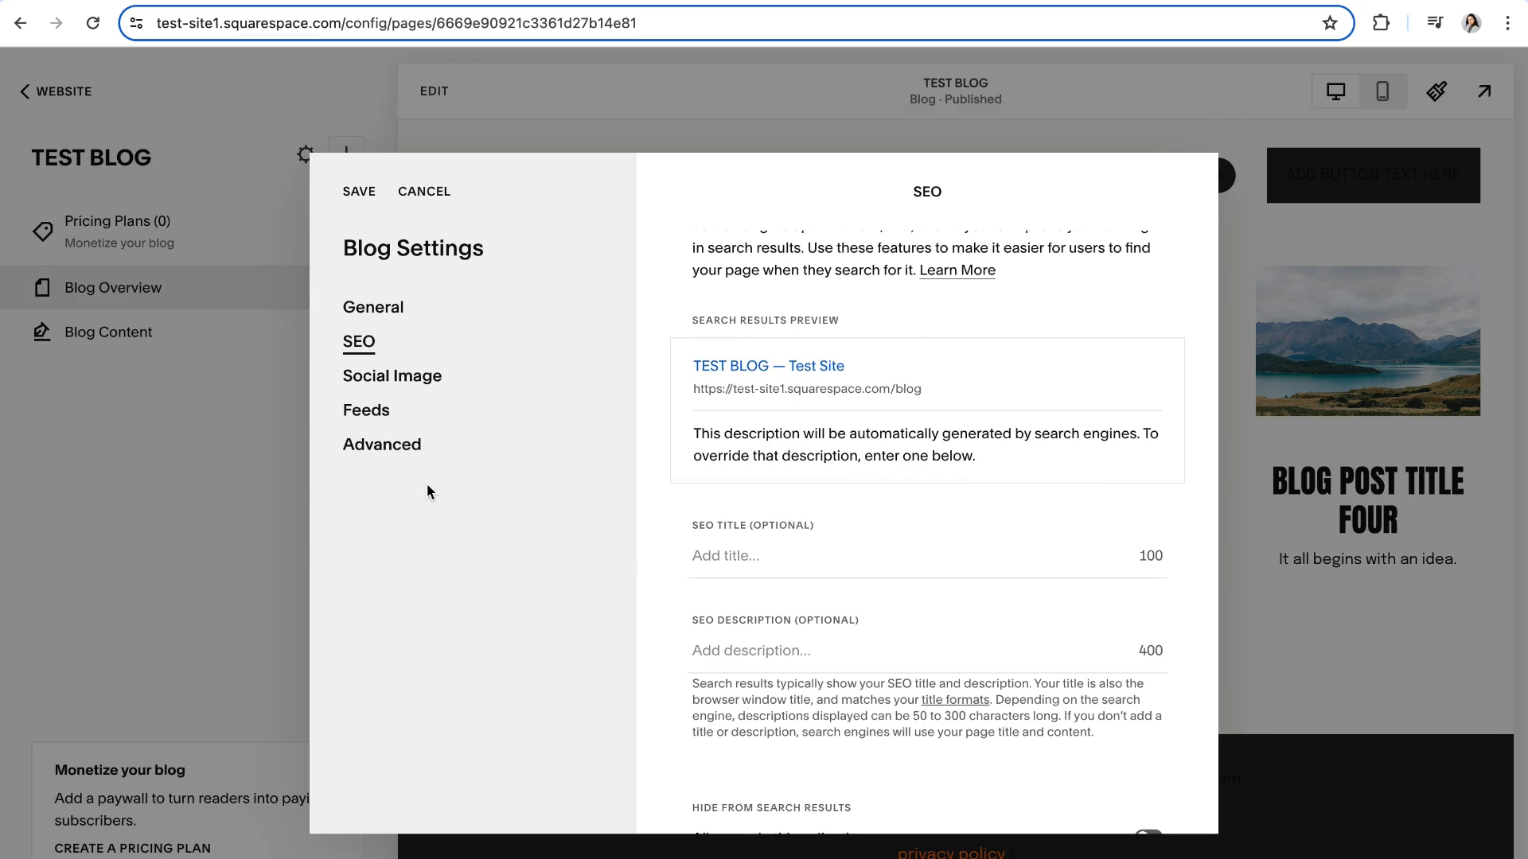
# - Compare the Advanced blog settings on both sites, switching testsite-brine's Post Display to Full Post and back to Excerpt
pyautogui.click(382, 444)
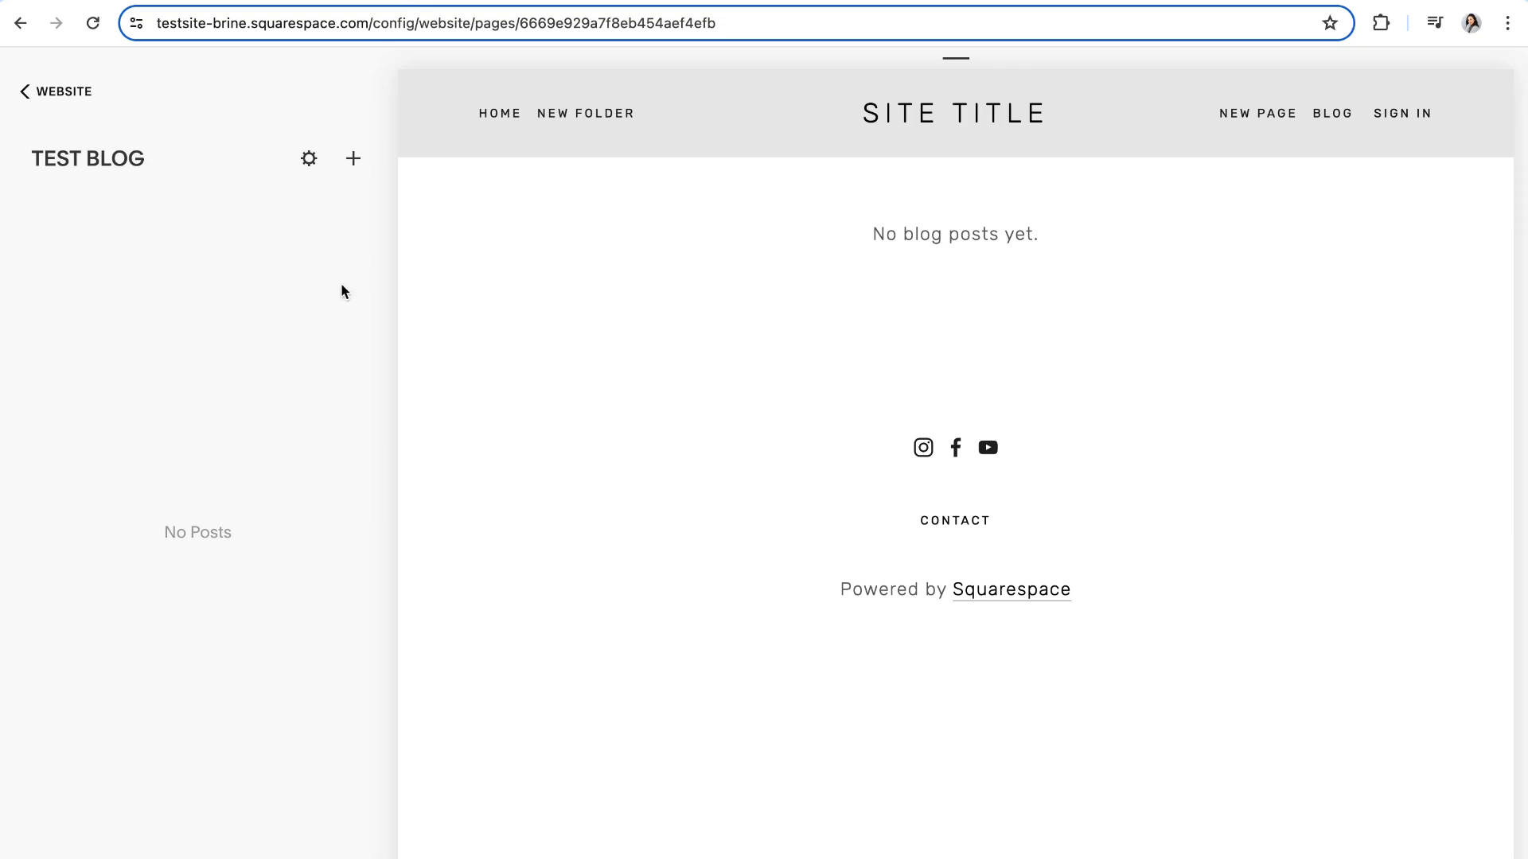
pyautogui.click(309, 159)
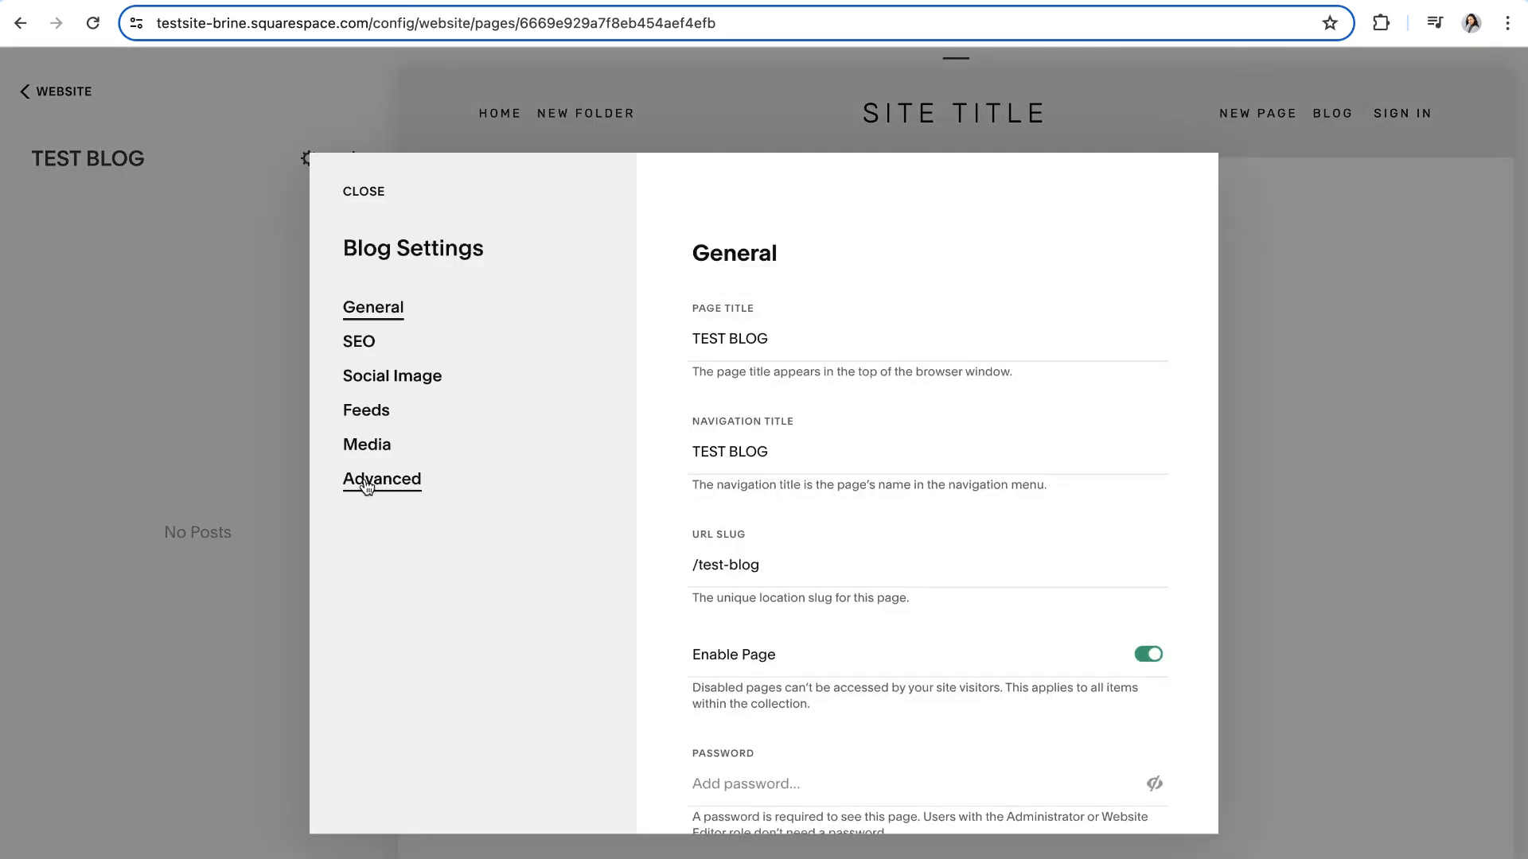
pyautogui.click(386, 478)
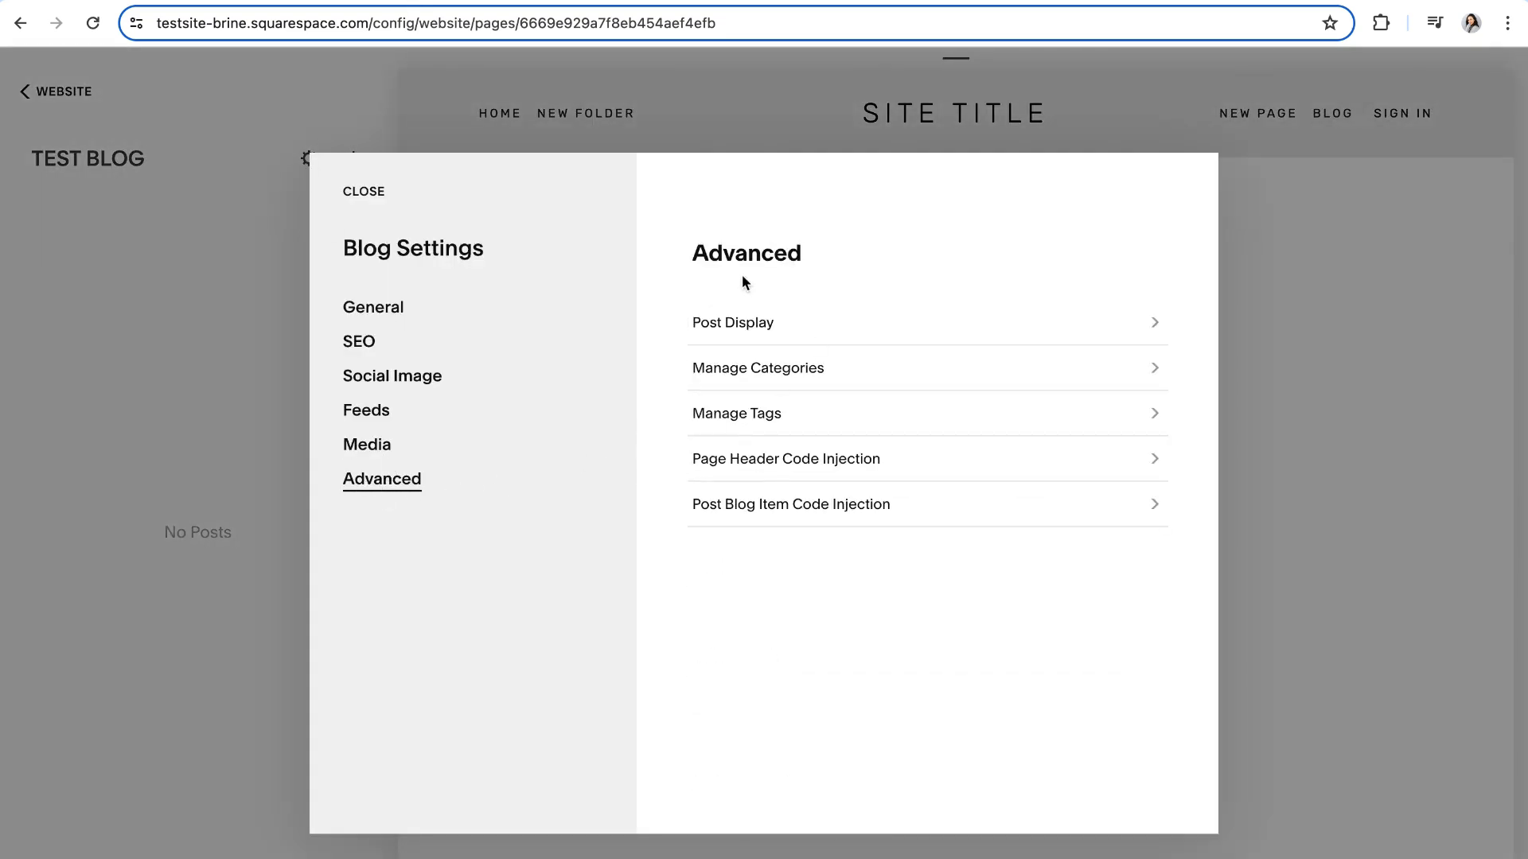
pyautogui.click(754, 328)
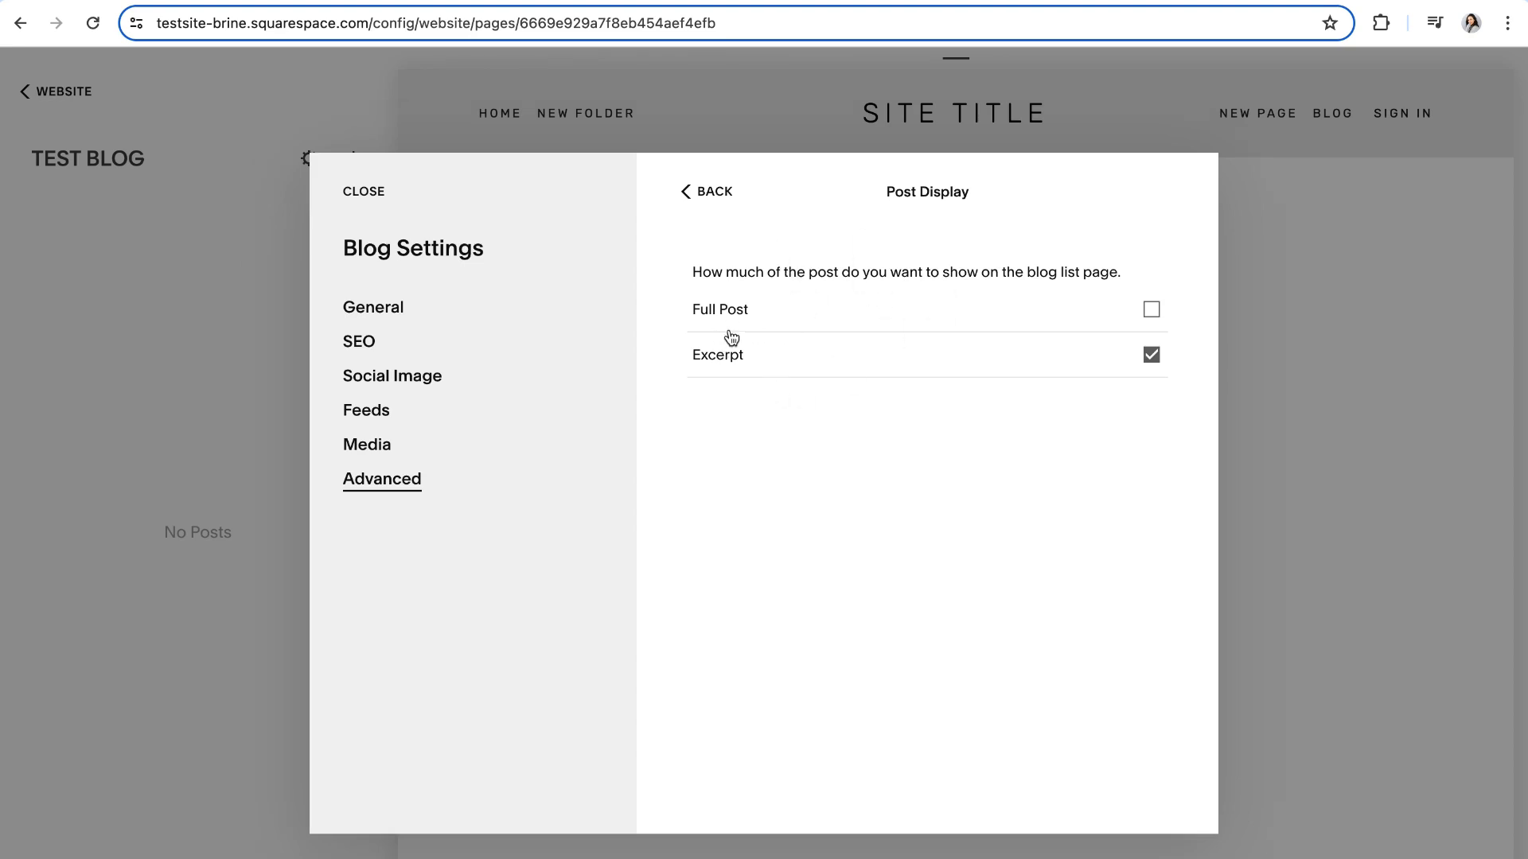
pyautogui.click(763, 314)
pyautogui.click(1153, 359)
# - Close the blog settings on test-site1 and discard the unsaved changes
pyautogui.click(420, 191)
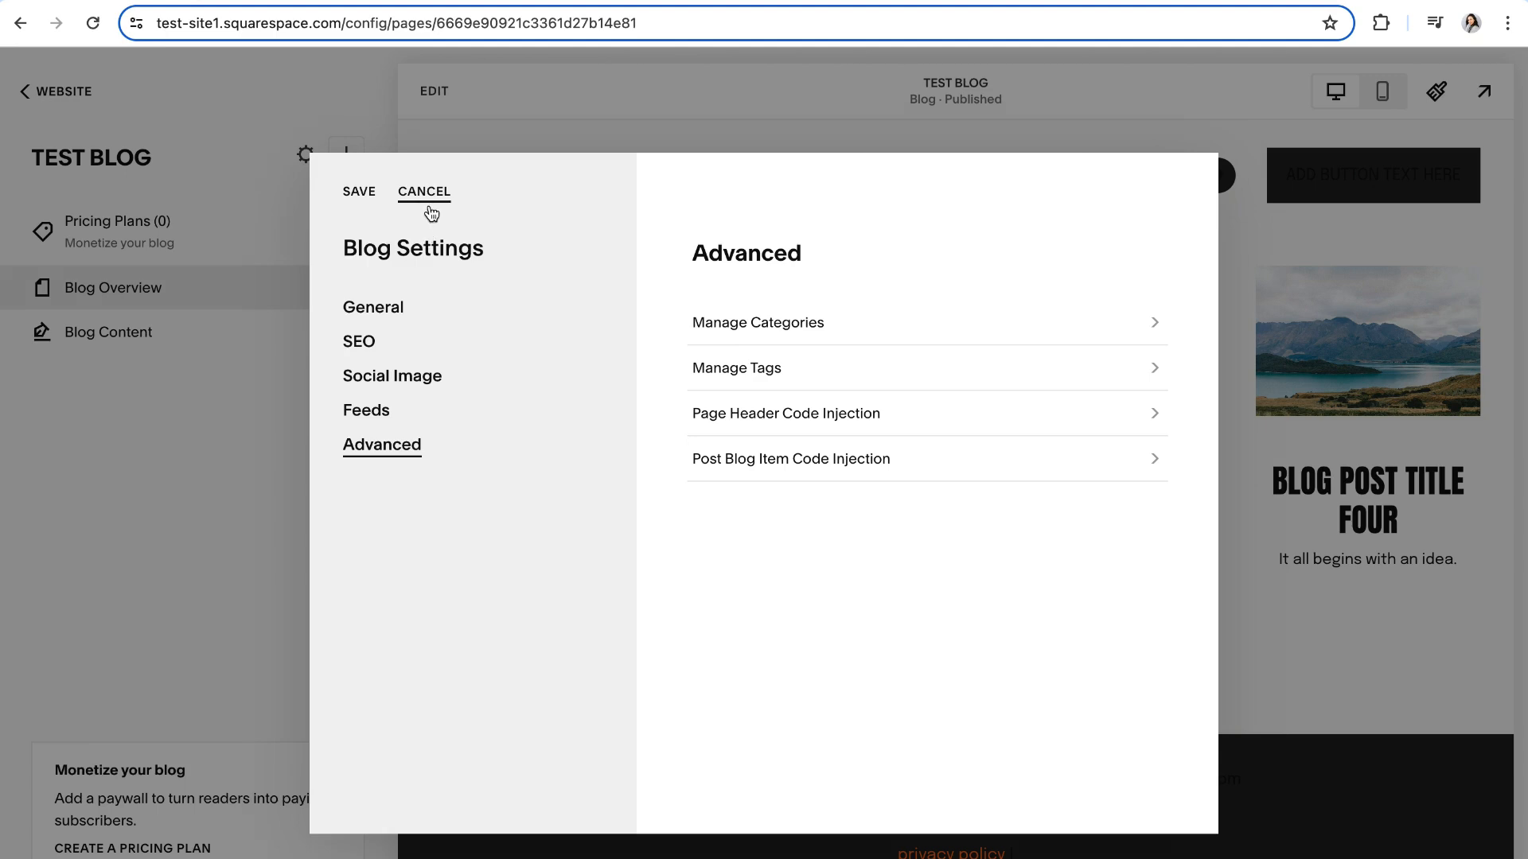
pyautogui.click(422, 197)
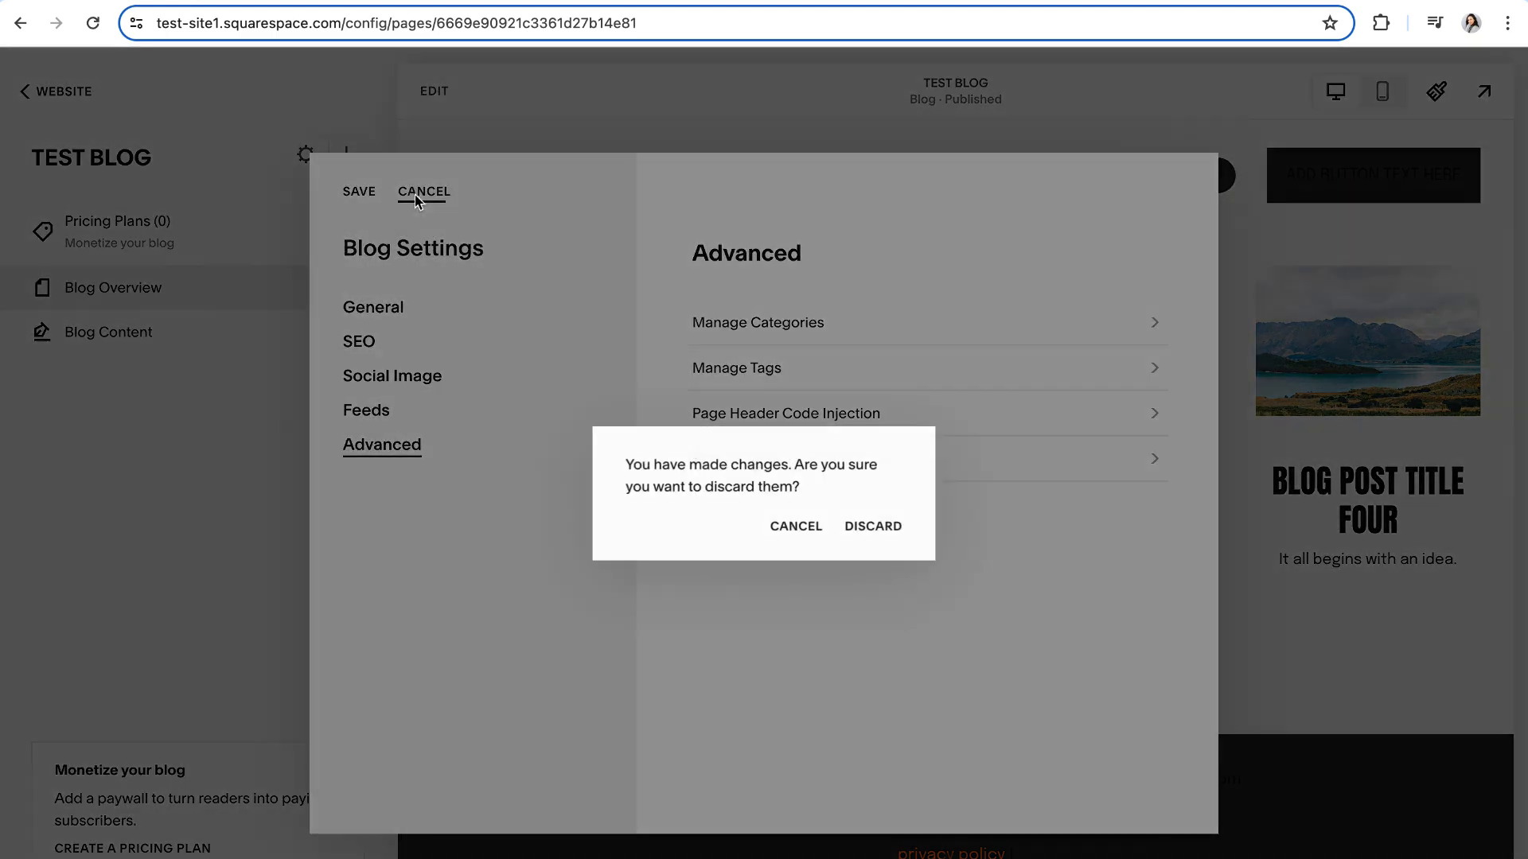
pyautogui.click(890, 529)
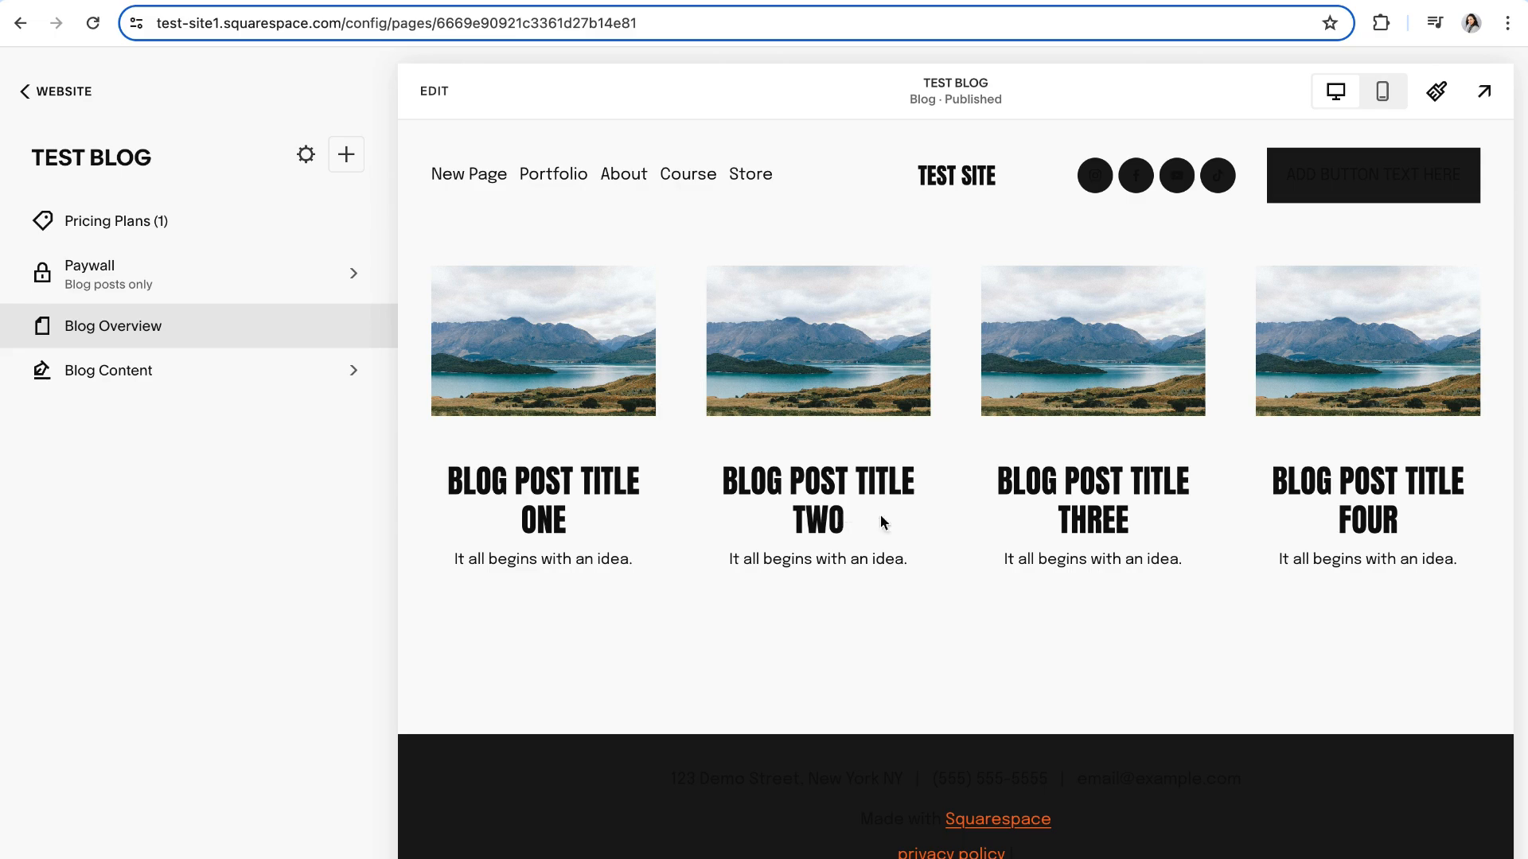
# - Open the TEST BLOG page for editing and show the blog section's format settings
pyautogui.click(431, 108)
pyautogui.moveTo(602, 452)
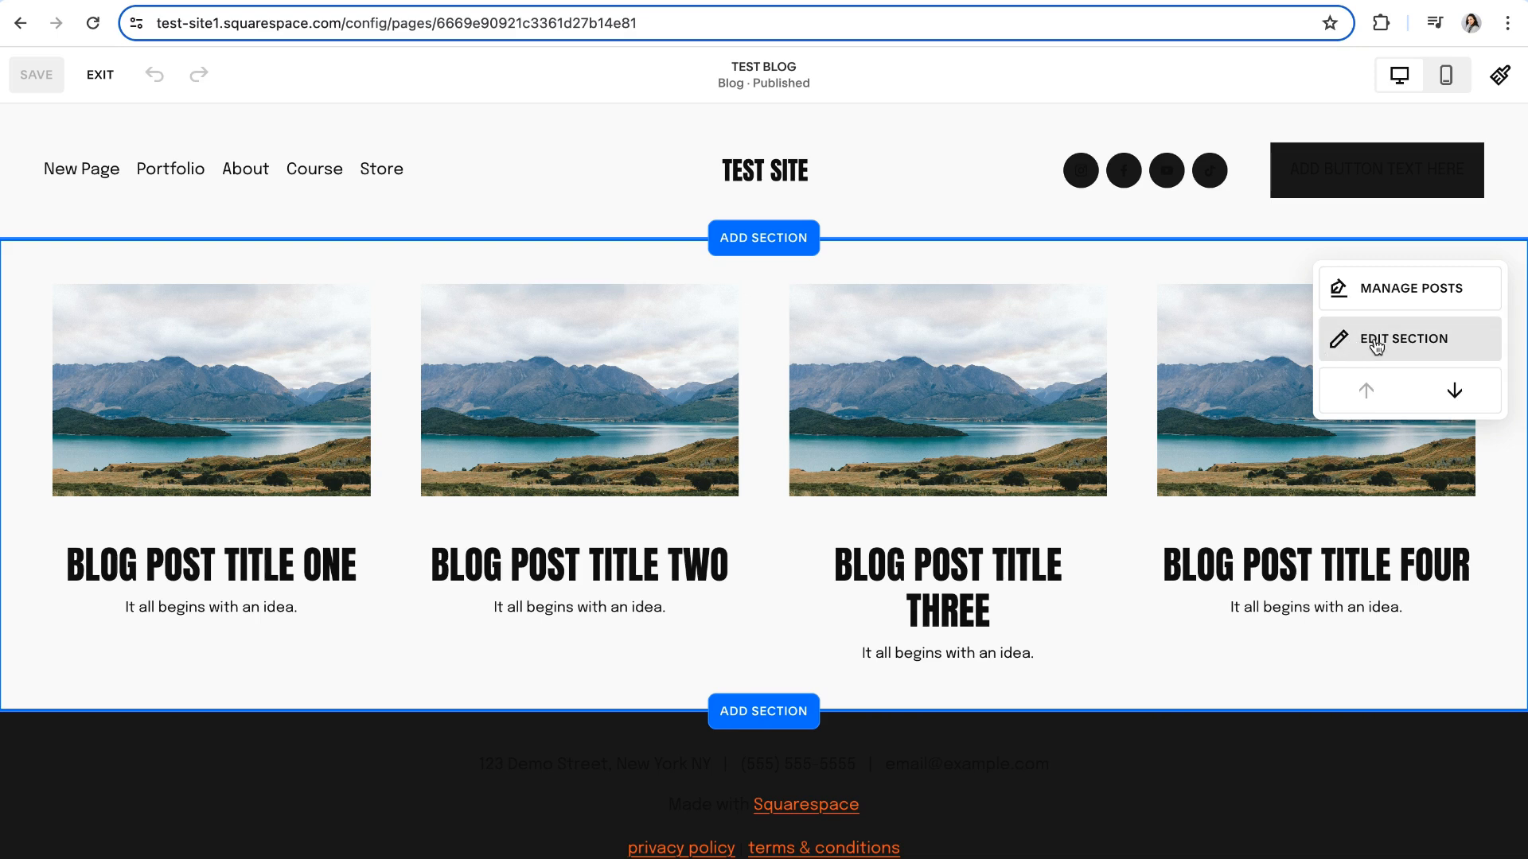
pyautogui.click(1376, 344)
pyautogui.doubleClick(1214, 321)
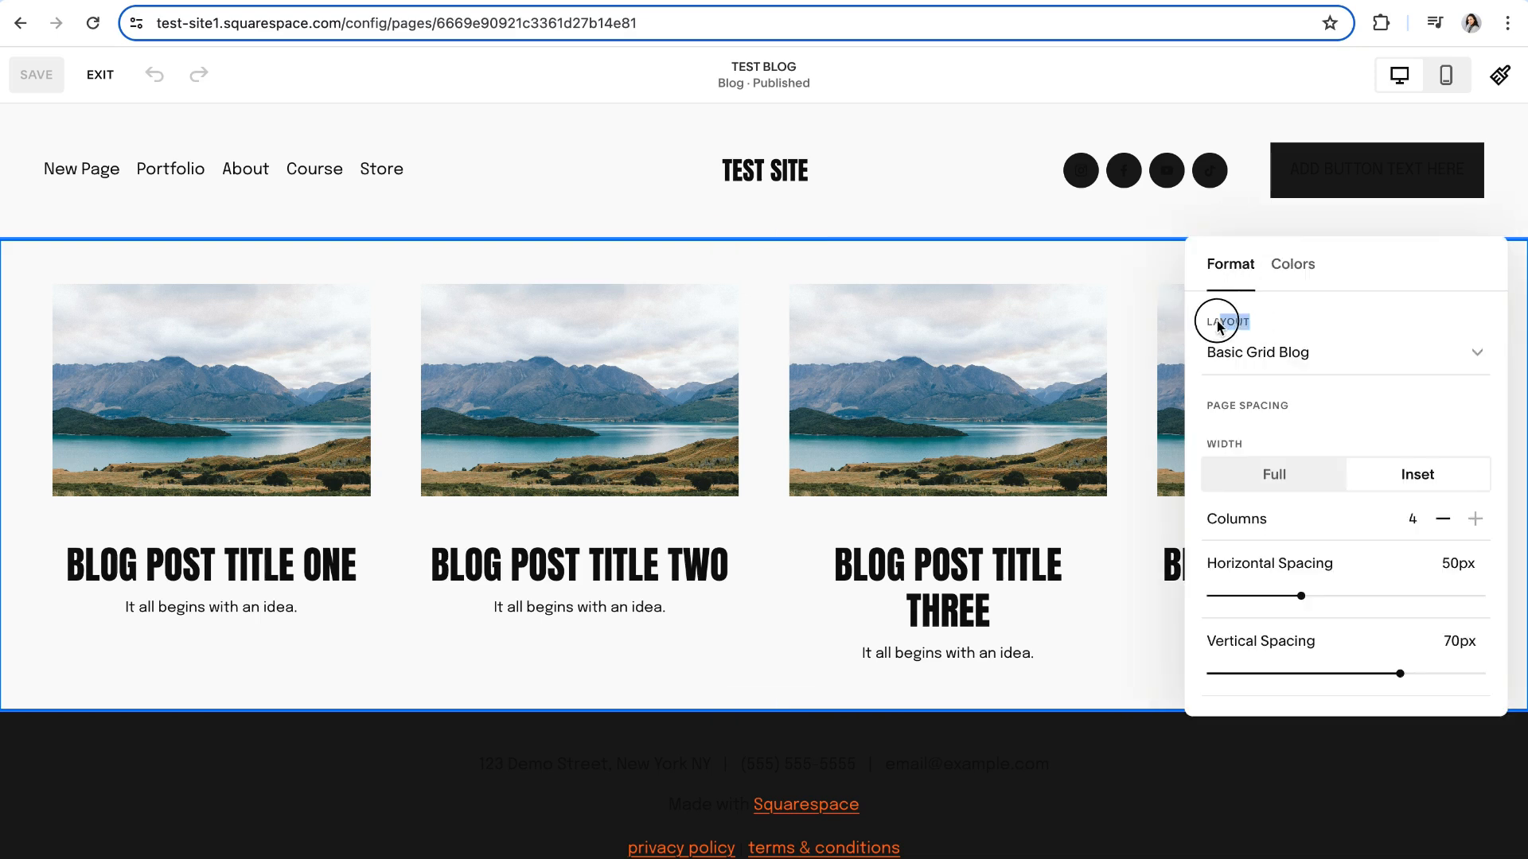
pyautogui.click(1271, 332)
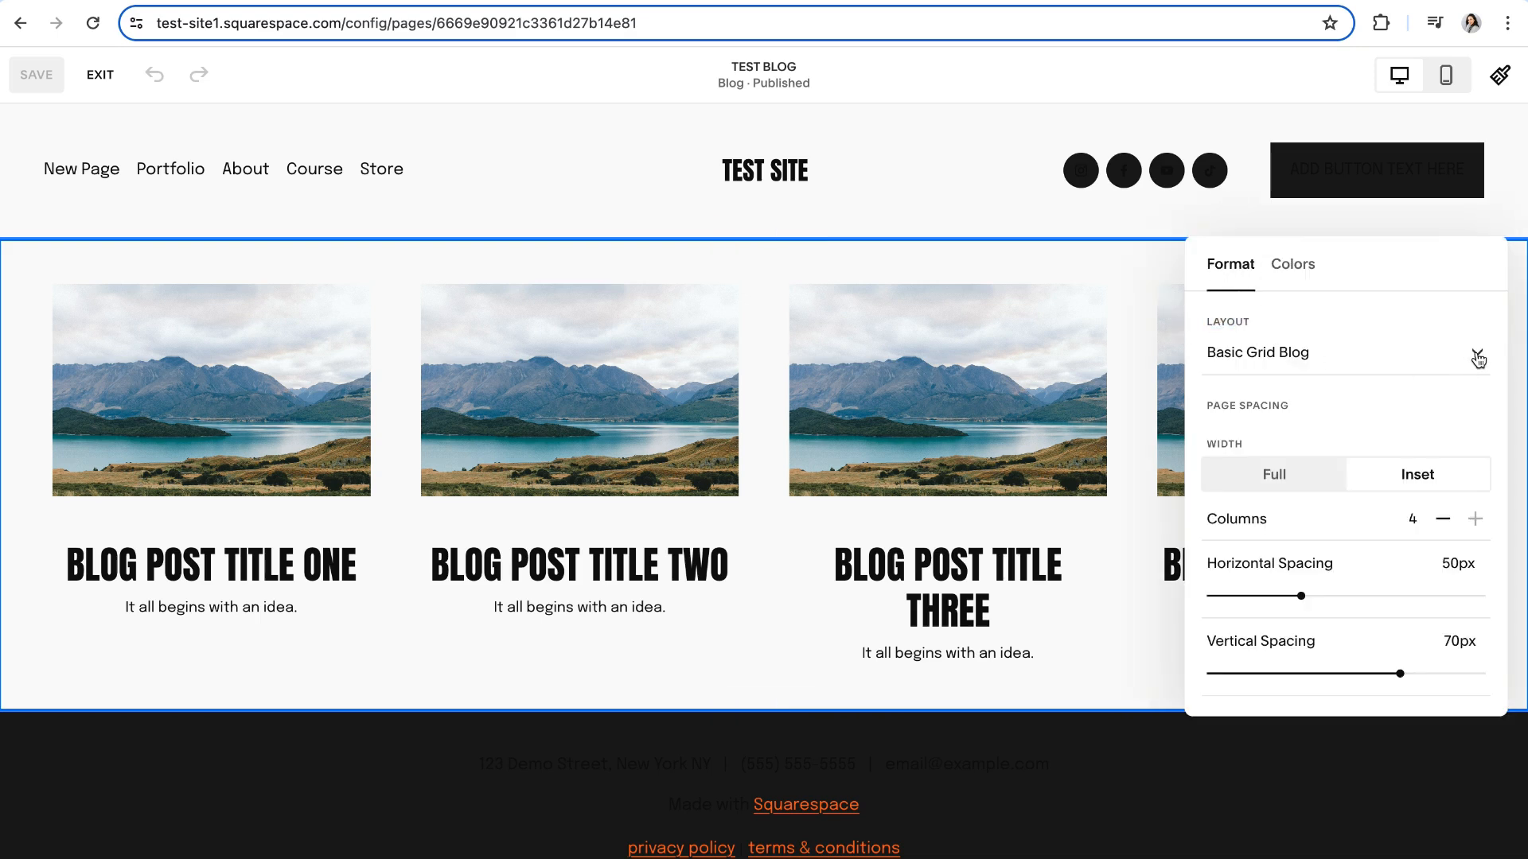
# - Set the blog section's layout to Side By Side Blog and look over the posts
pyautogui.click(1478, 358)
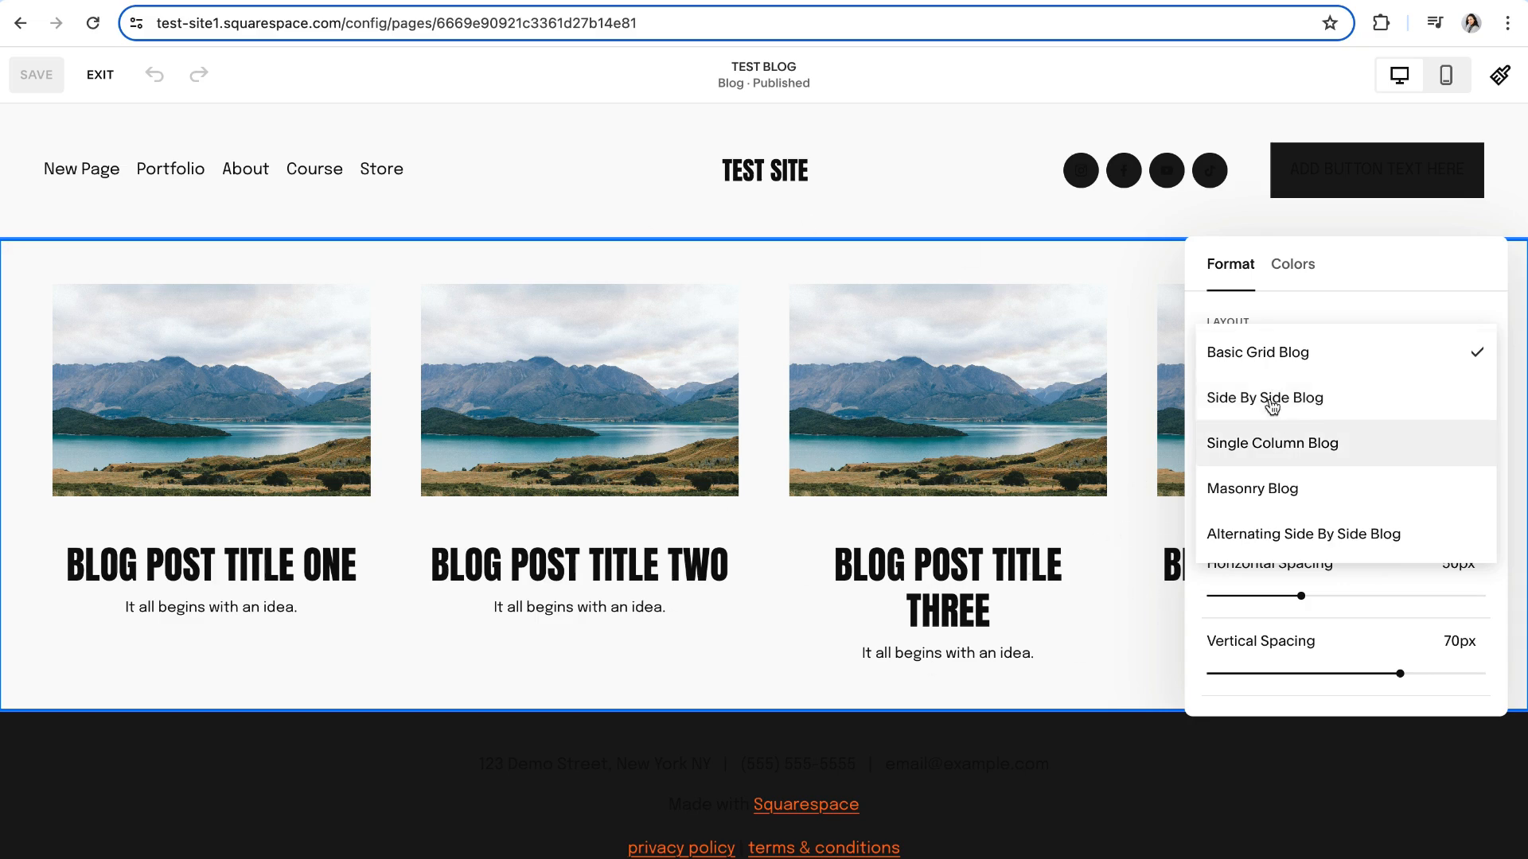
pyautogui.click(1282, 398)
pyautogui.scroll(-10, 947, 536)
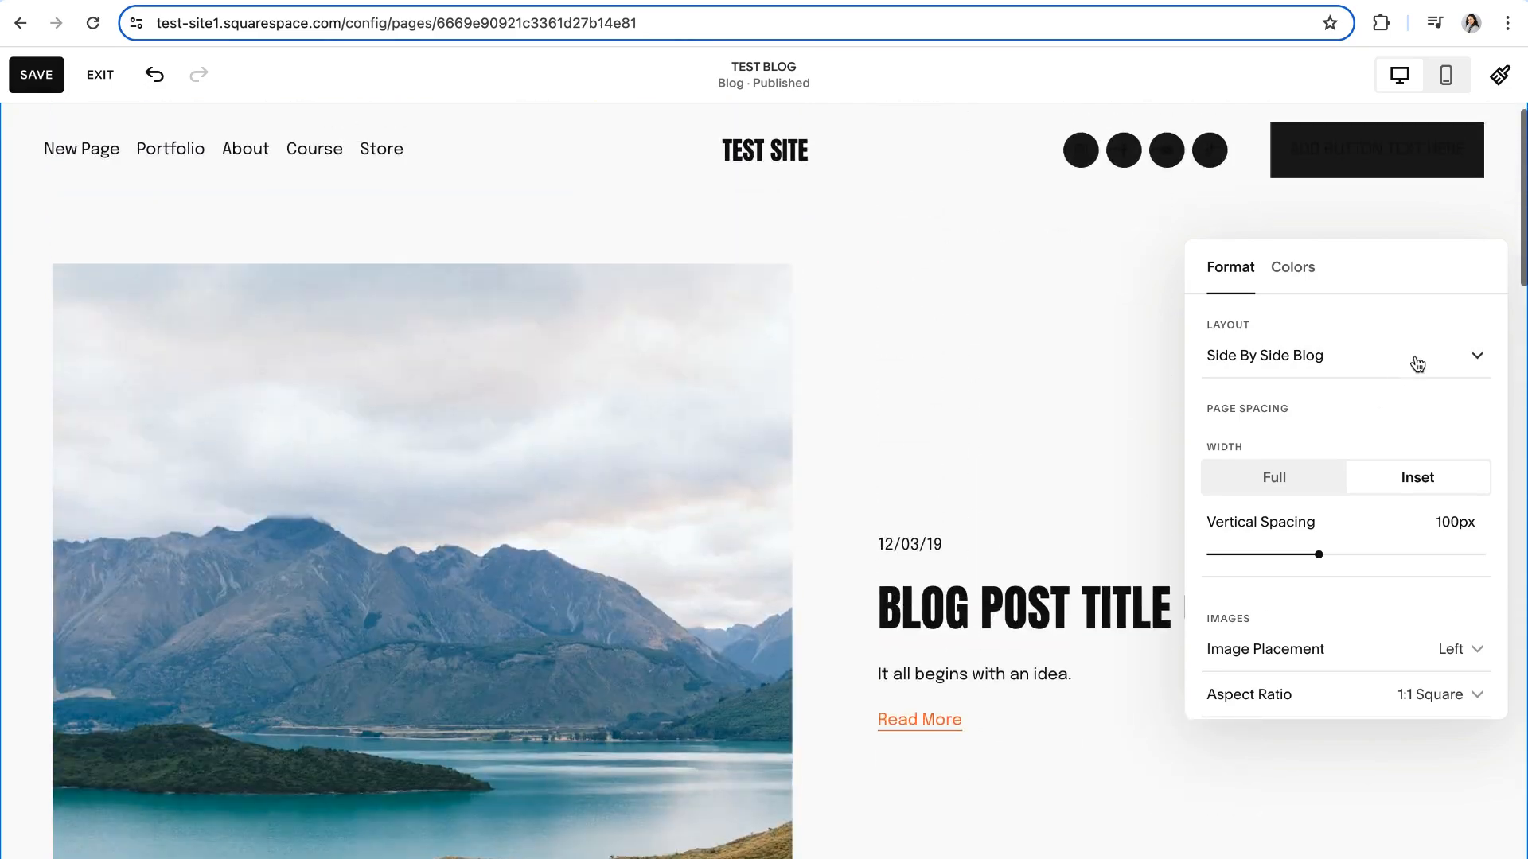
# - Change the blog section's layout to Masonry Blog and preview the posts
pyautogui.click(1411, 359)
pyautogui.click(1248, 447)
pyautogui.click(1253, 456)
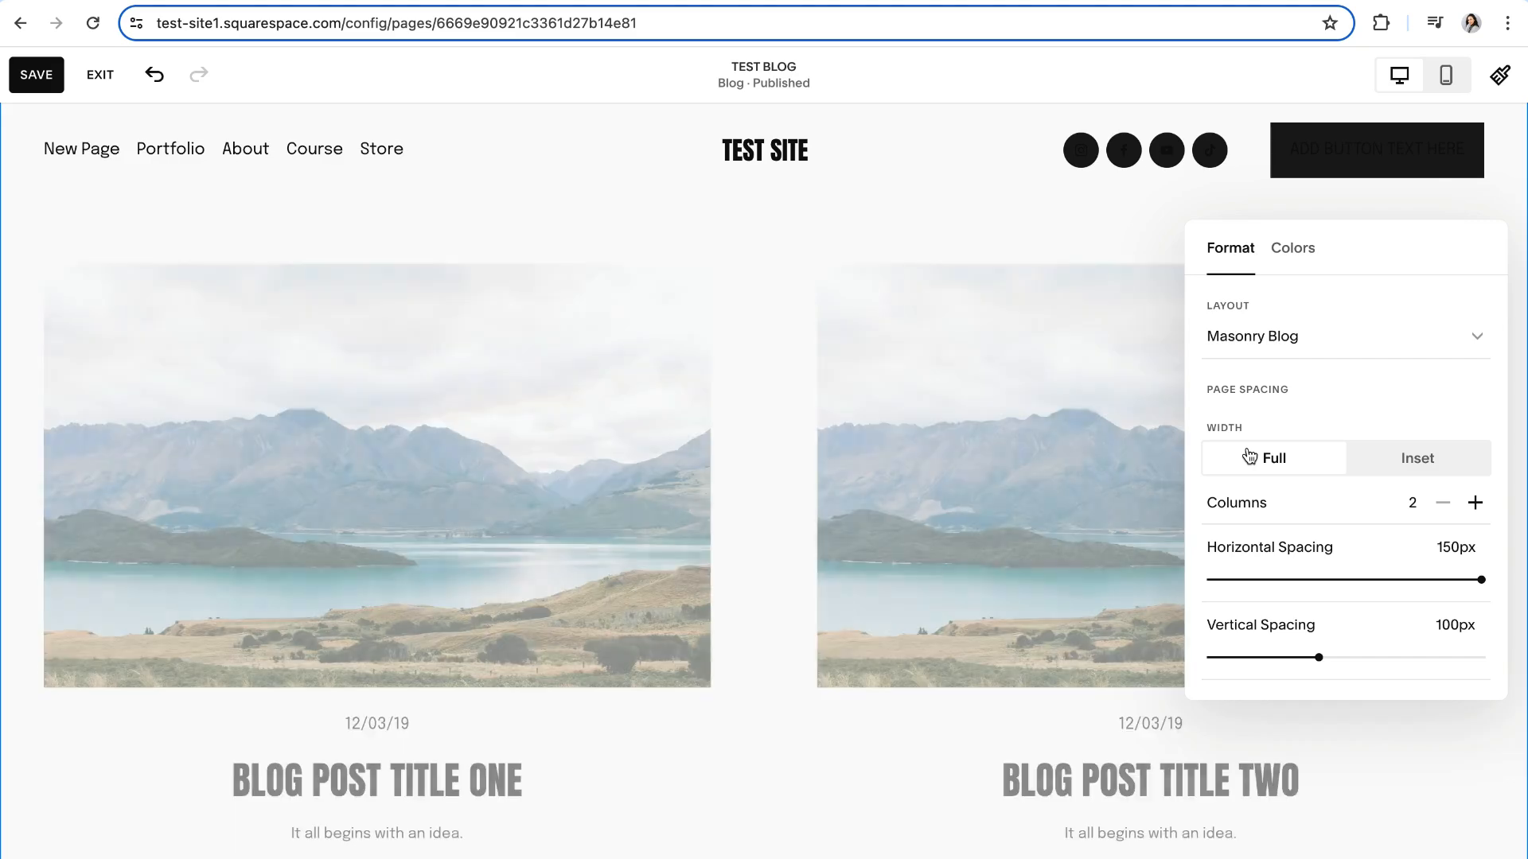
pyautogui.scroll(-5, 798, 594)
pyautogui.scroll(5, 799, 592)
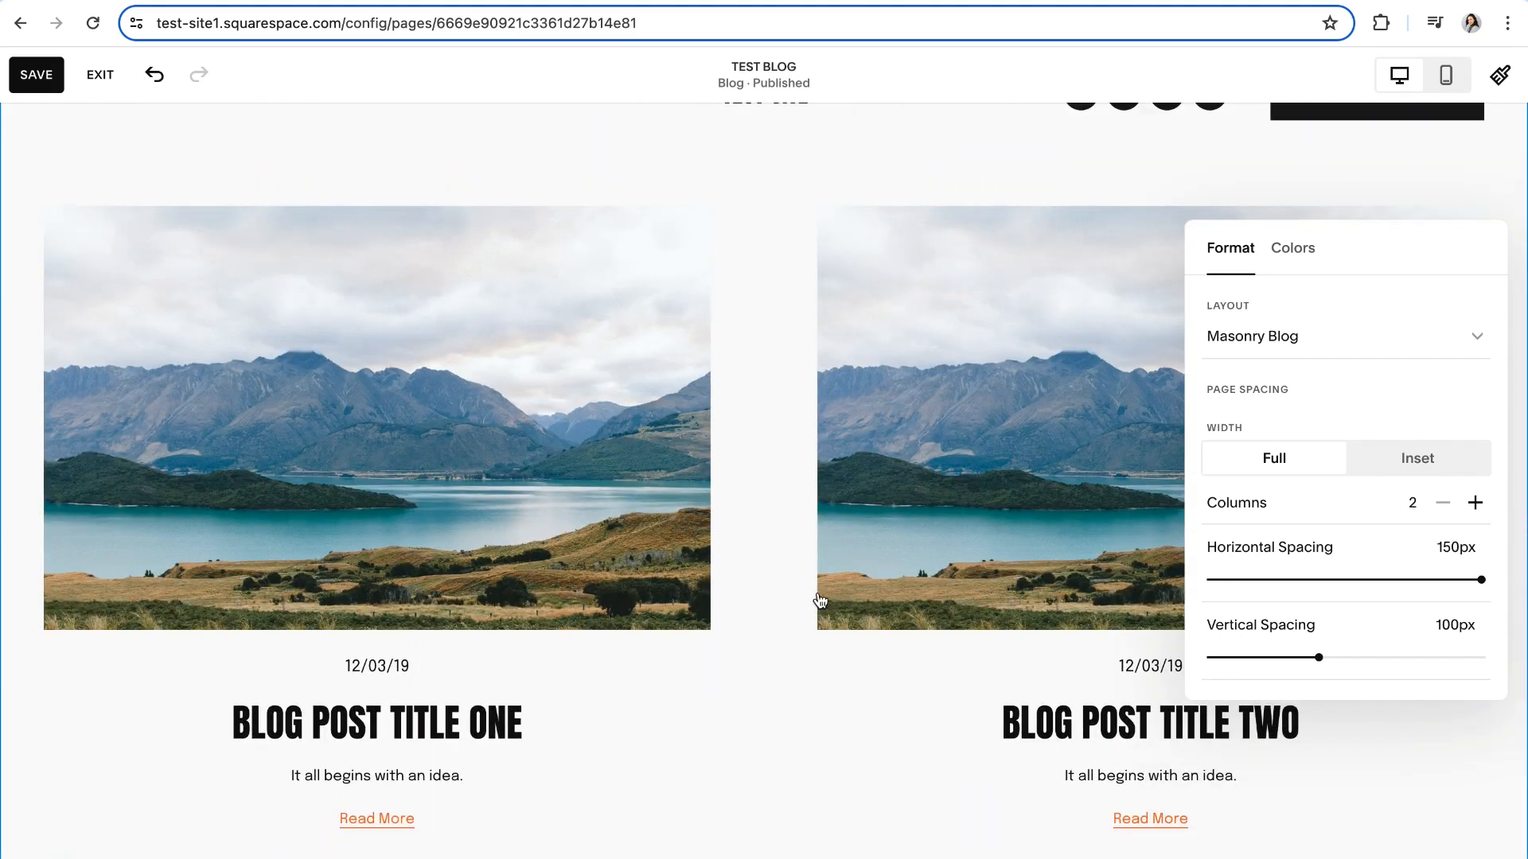
# - Switch the blog section's layout to Single Column Blog and preview the posts
pyautogui.click(1388, 331)
pyautogui.click(1273, 428)
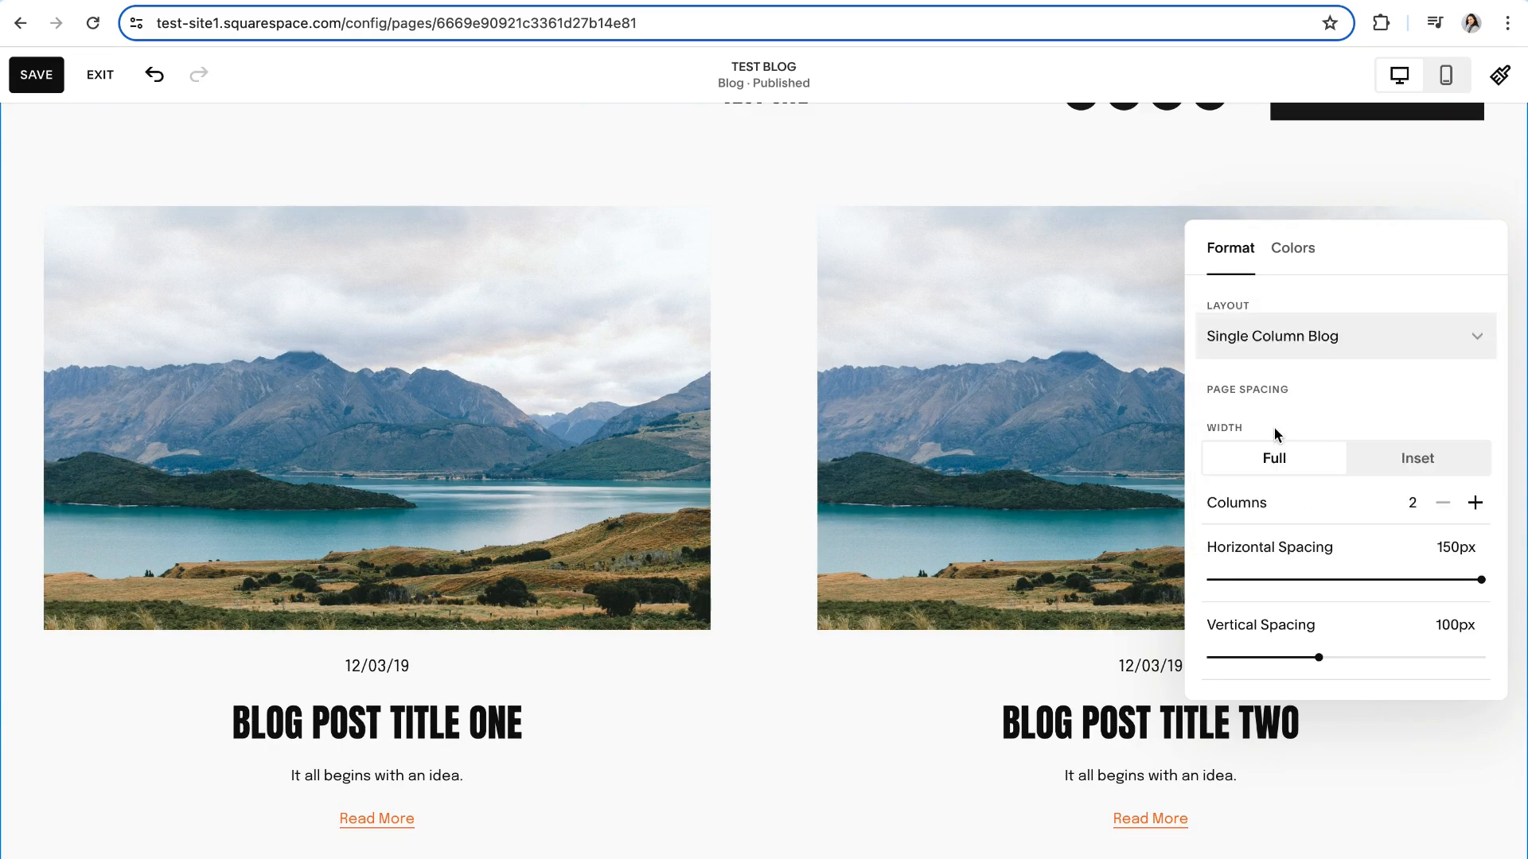
pyautogui.scroll(-5, 922, 535)
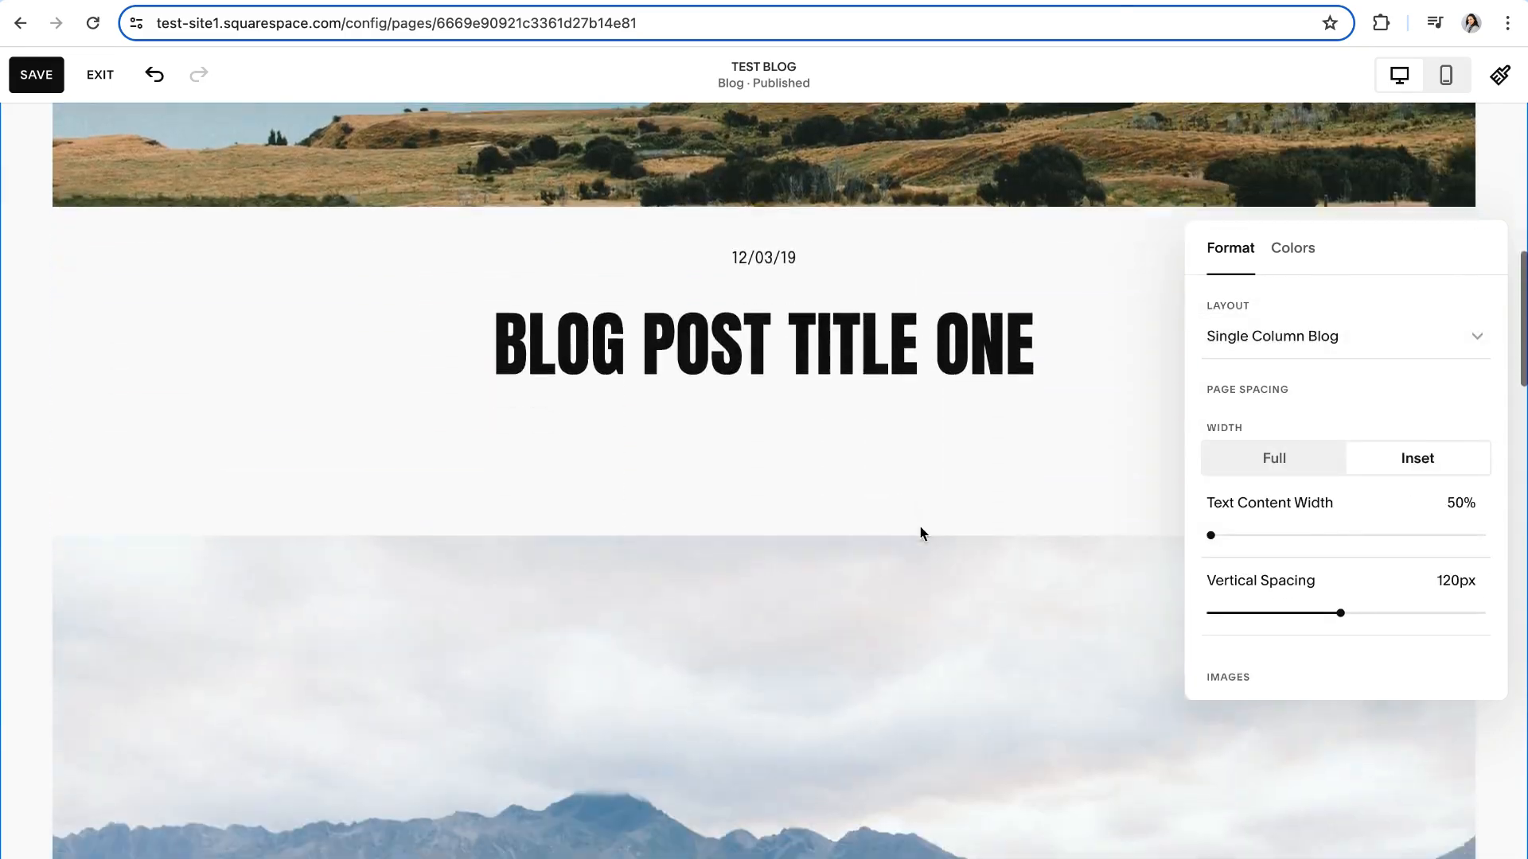
pyautogui.scroll(8, 920, 532)
# - Apply the Alternating Side By Side Blog layout to the blog section and preview the posts
pyautogui.click(1360, 341)
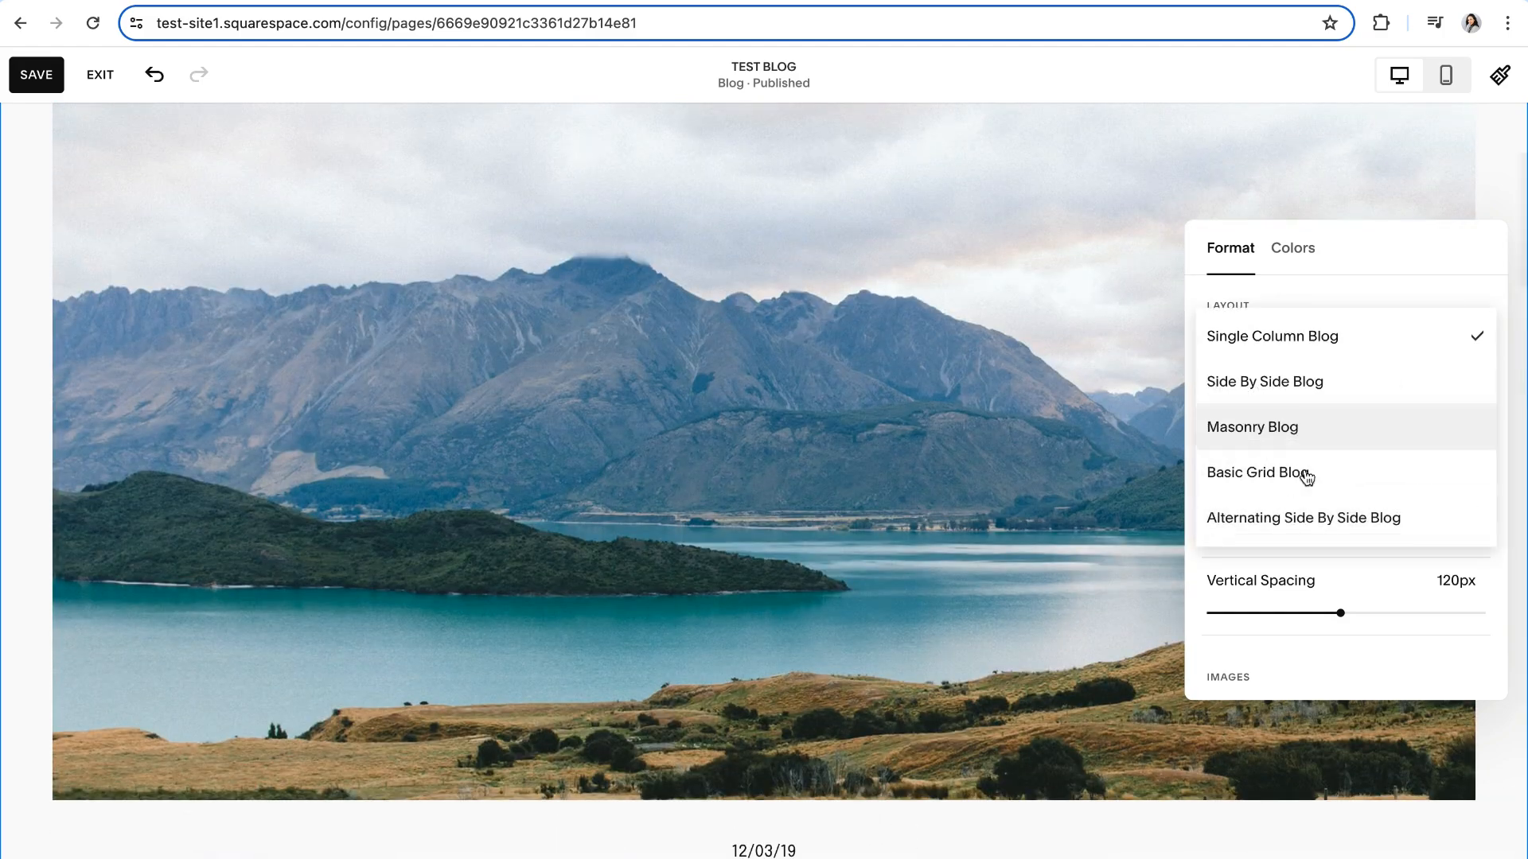
pyautogui.click(1269, 524)
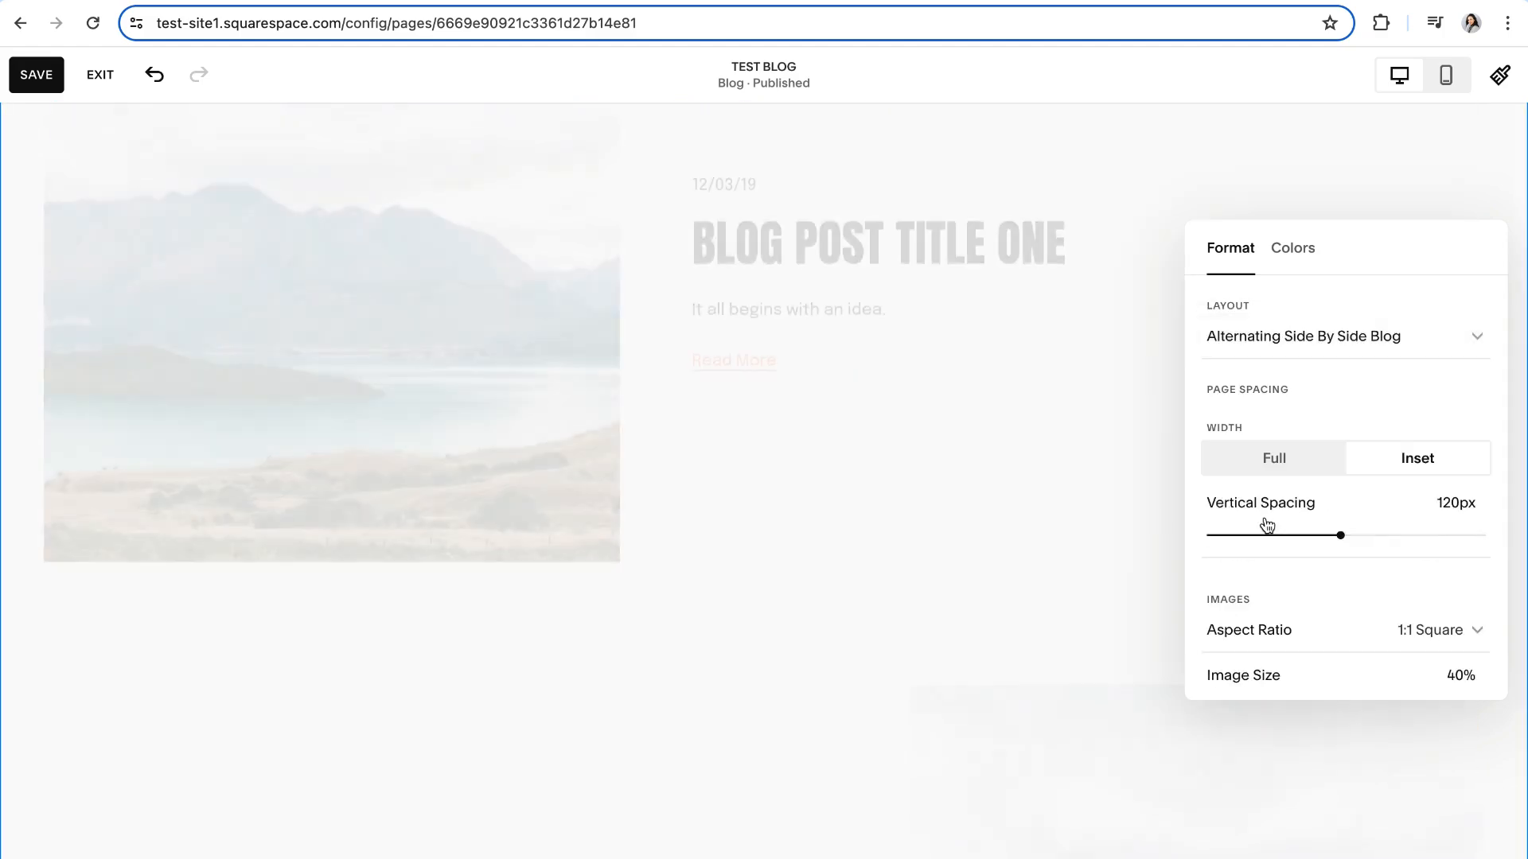
pyautogui.scroll(-3, 800, 541)
pyautogui.scroll(-3, 800, 541)
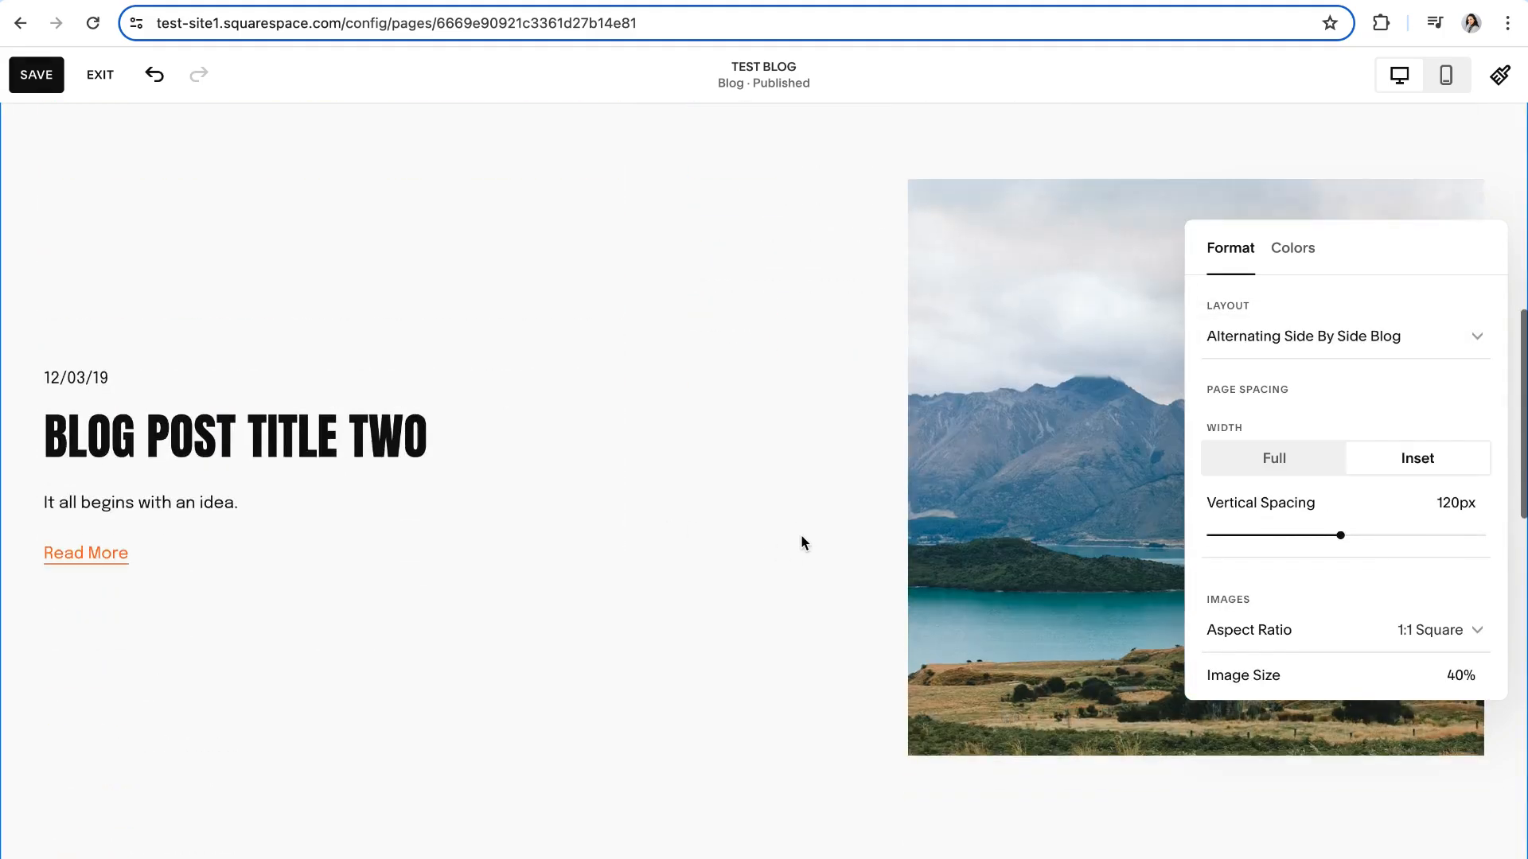
pyautogui.scroll(8, 800, 539)
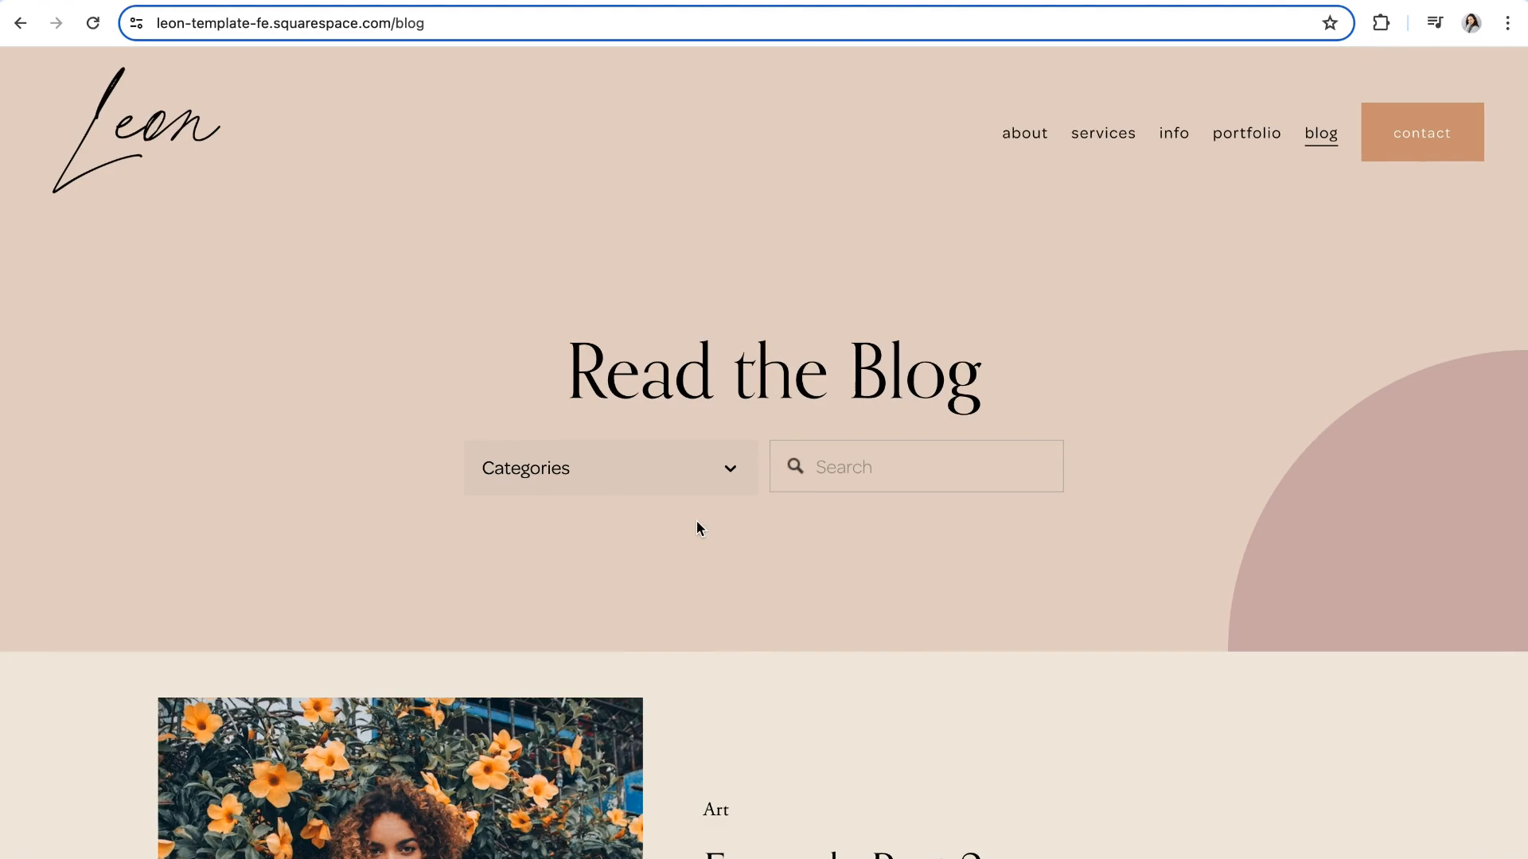
# - Examine how the example posts are laid out on the Leon template site's blog page
pyautogui.scroll(-10, 798, 568)
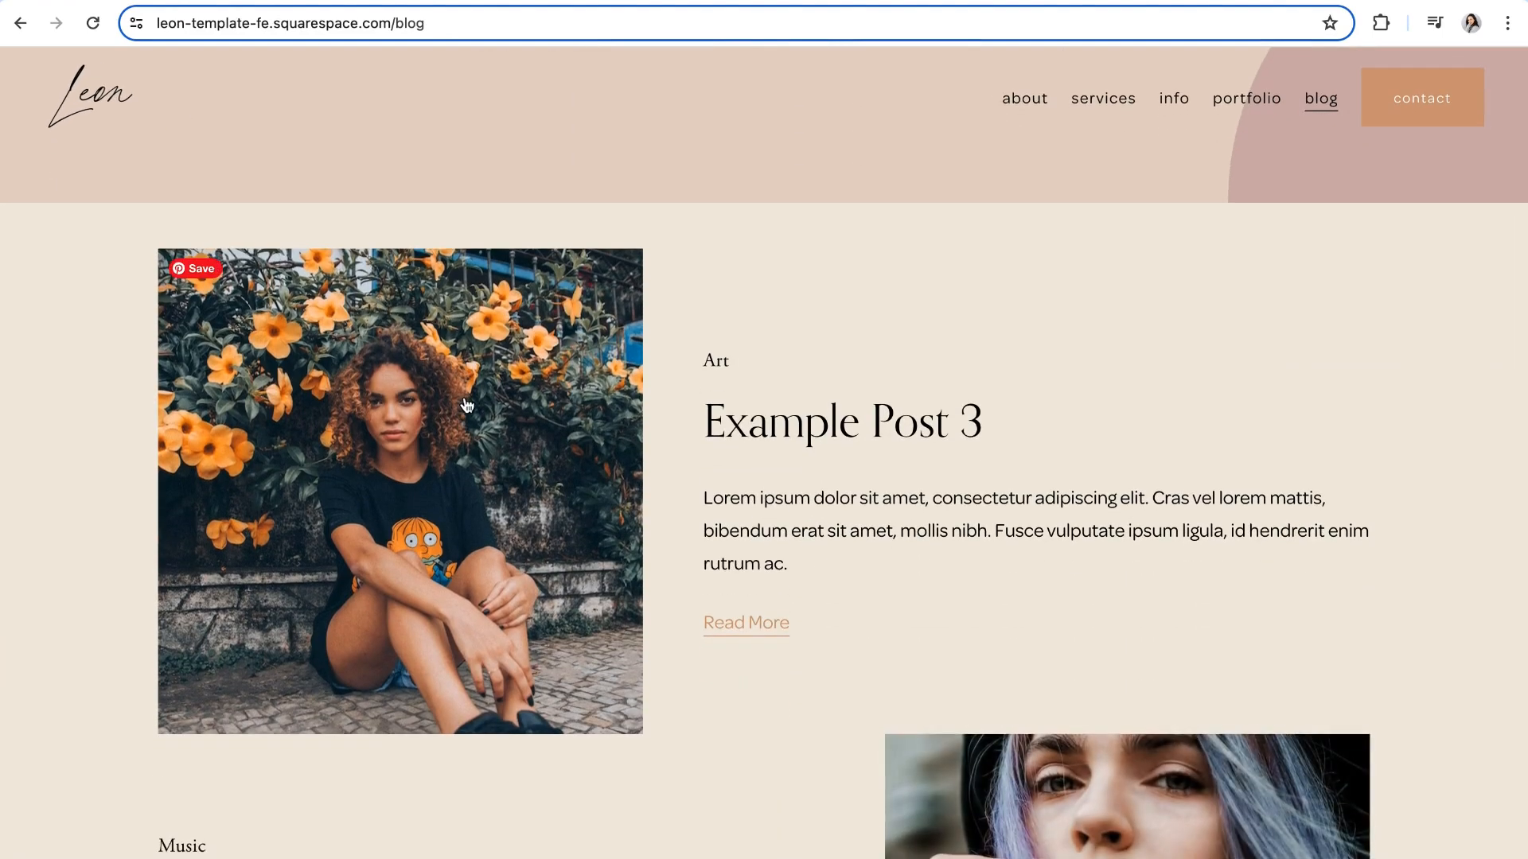
pyautogui.scroll(-6, 815, 444)
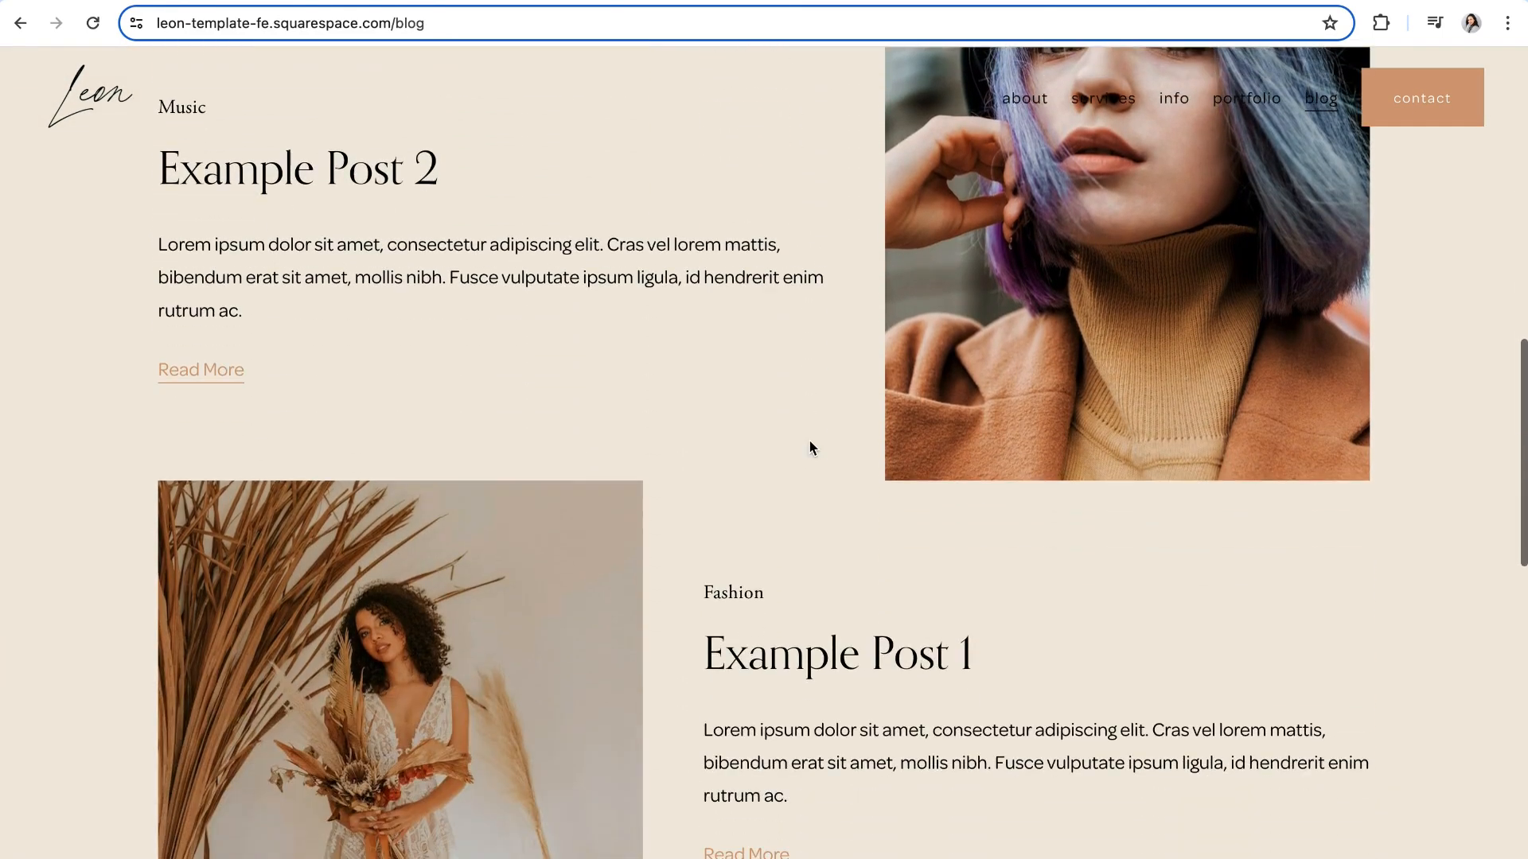
pyautogui.scroll(-4, 810, 447)
pyautogui.scroll(7, 810, 442)
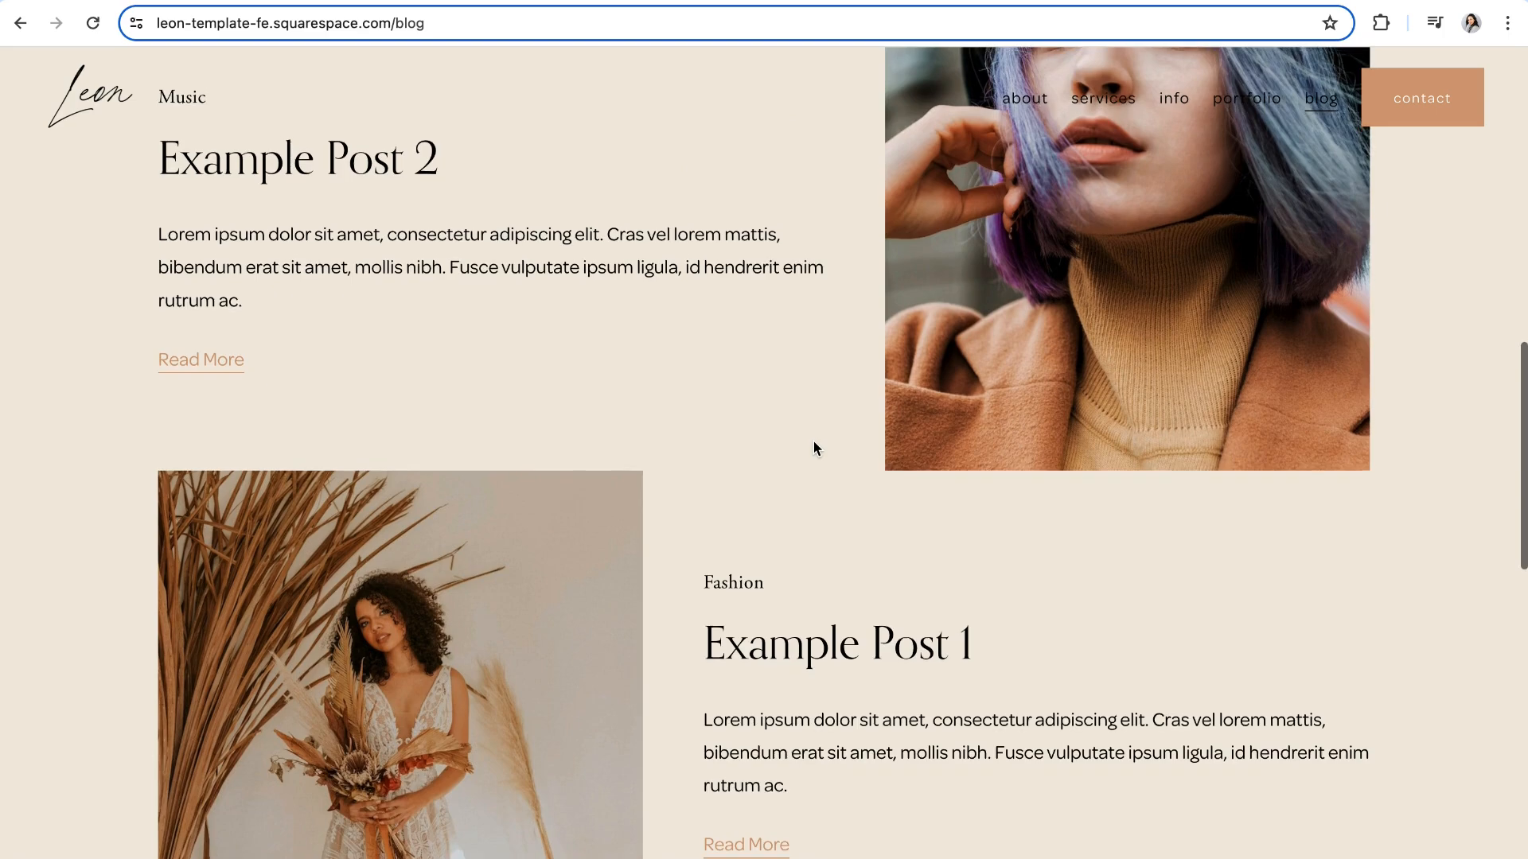
# - Examine how the example posts are arranged on the Leon and Ventura template sites' blog pages
pyautogui.scroll(6, 813, 448)
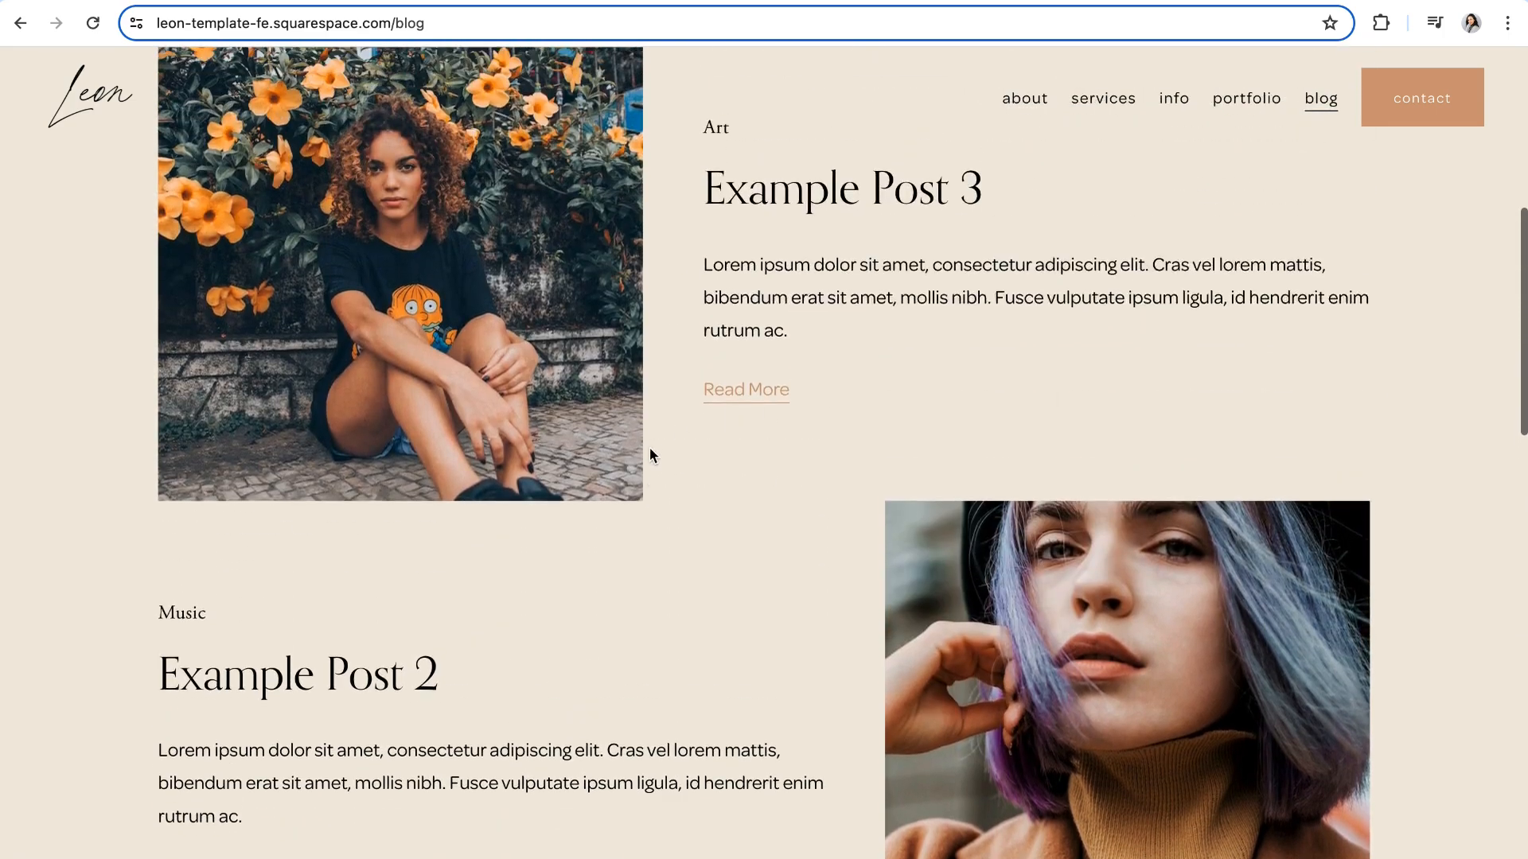
pyautogui.scroll(4, 801, 453)
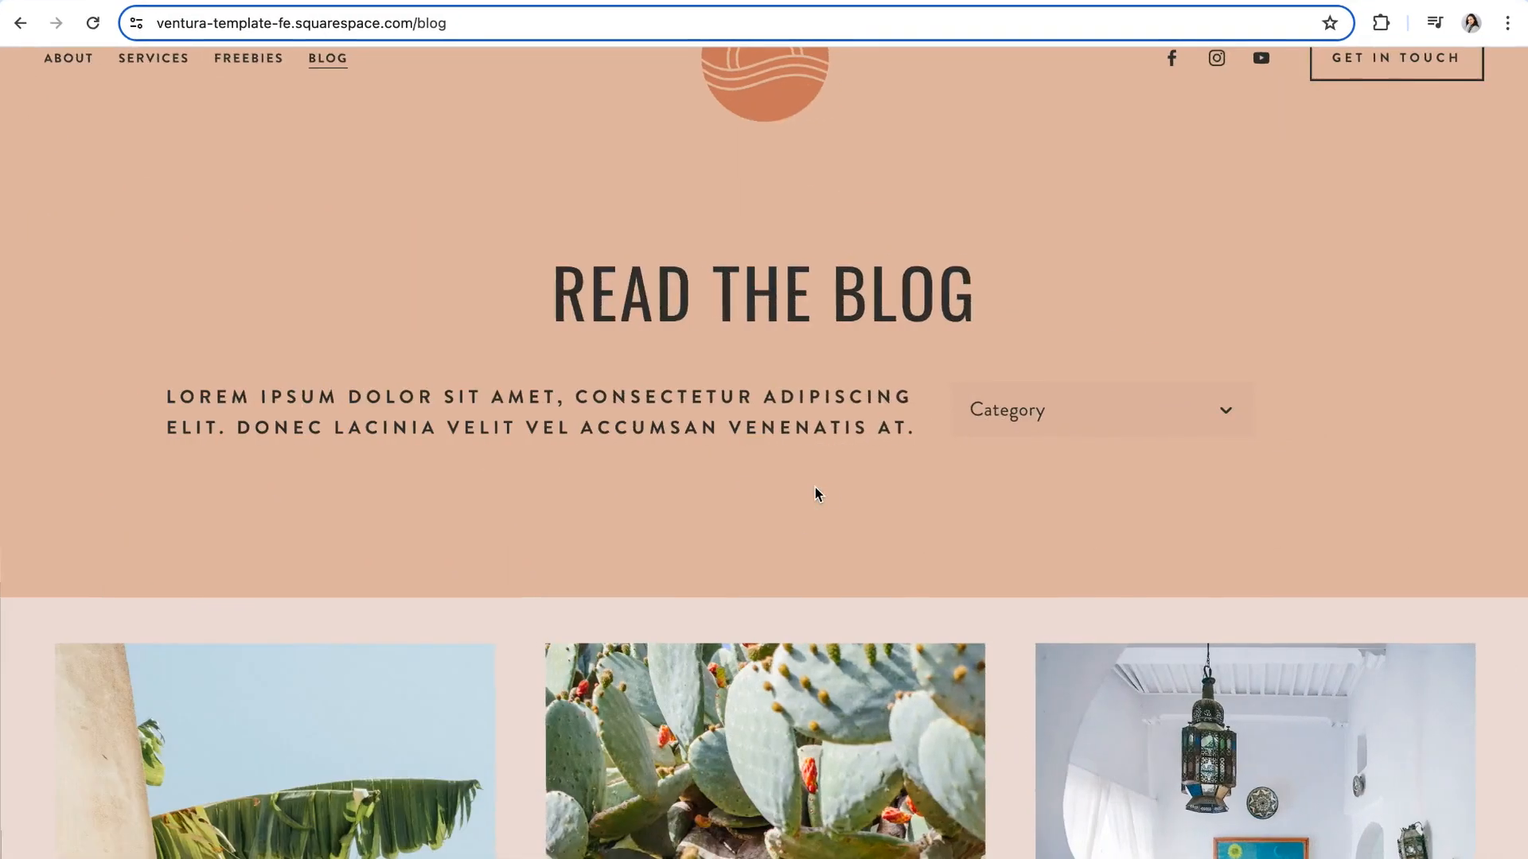
pyautogui.scroll(-7, 828, 488)
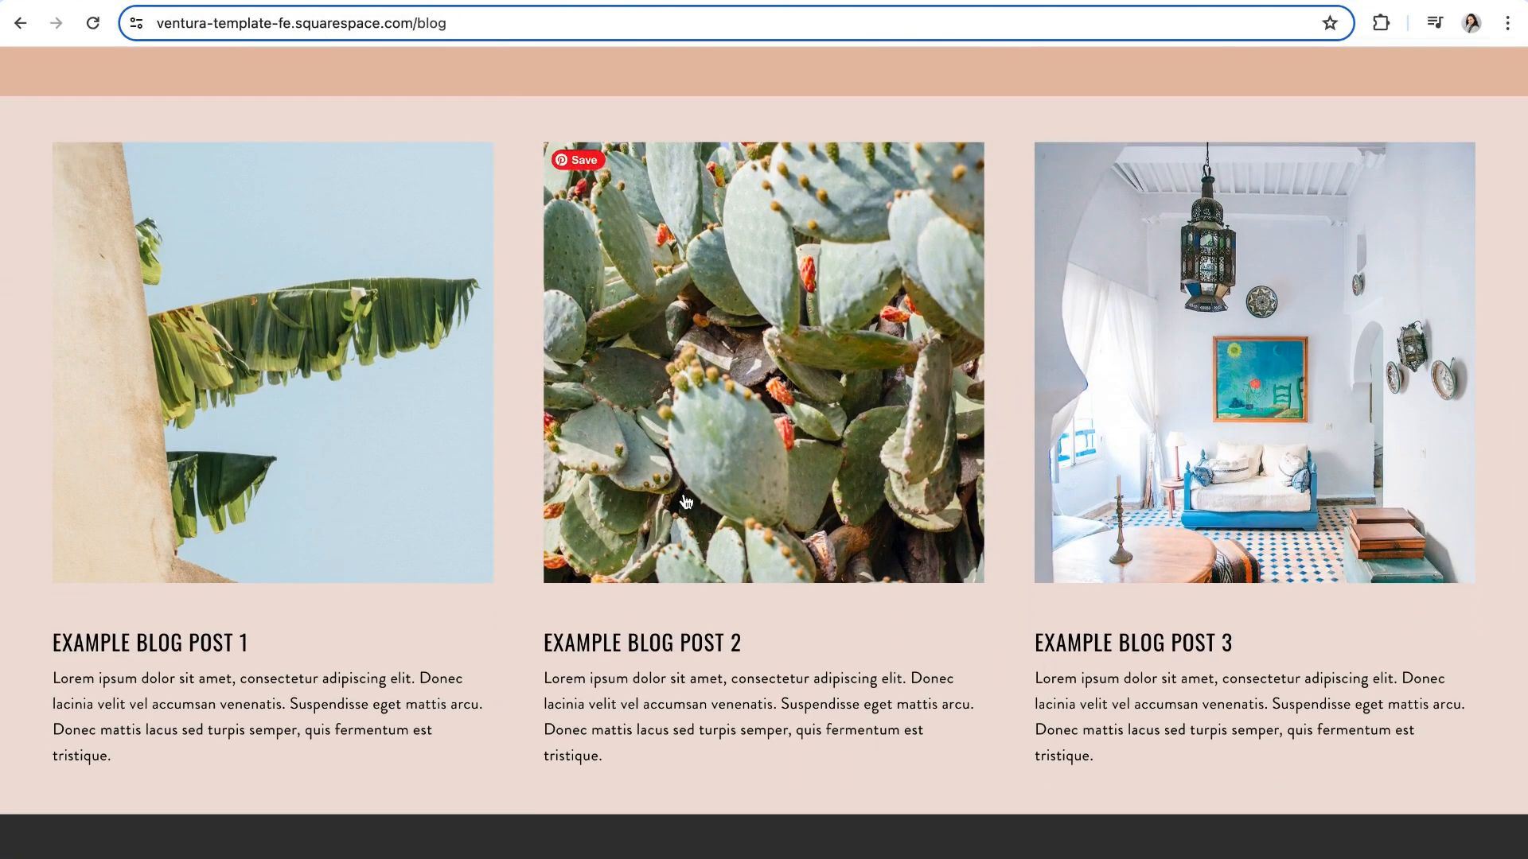
pyautogui.scroll(-2, 868, 669)
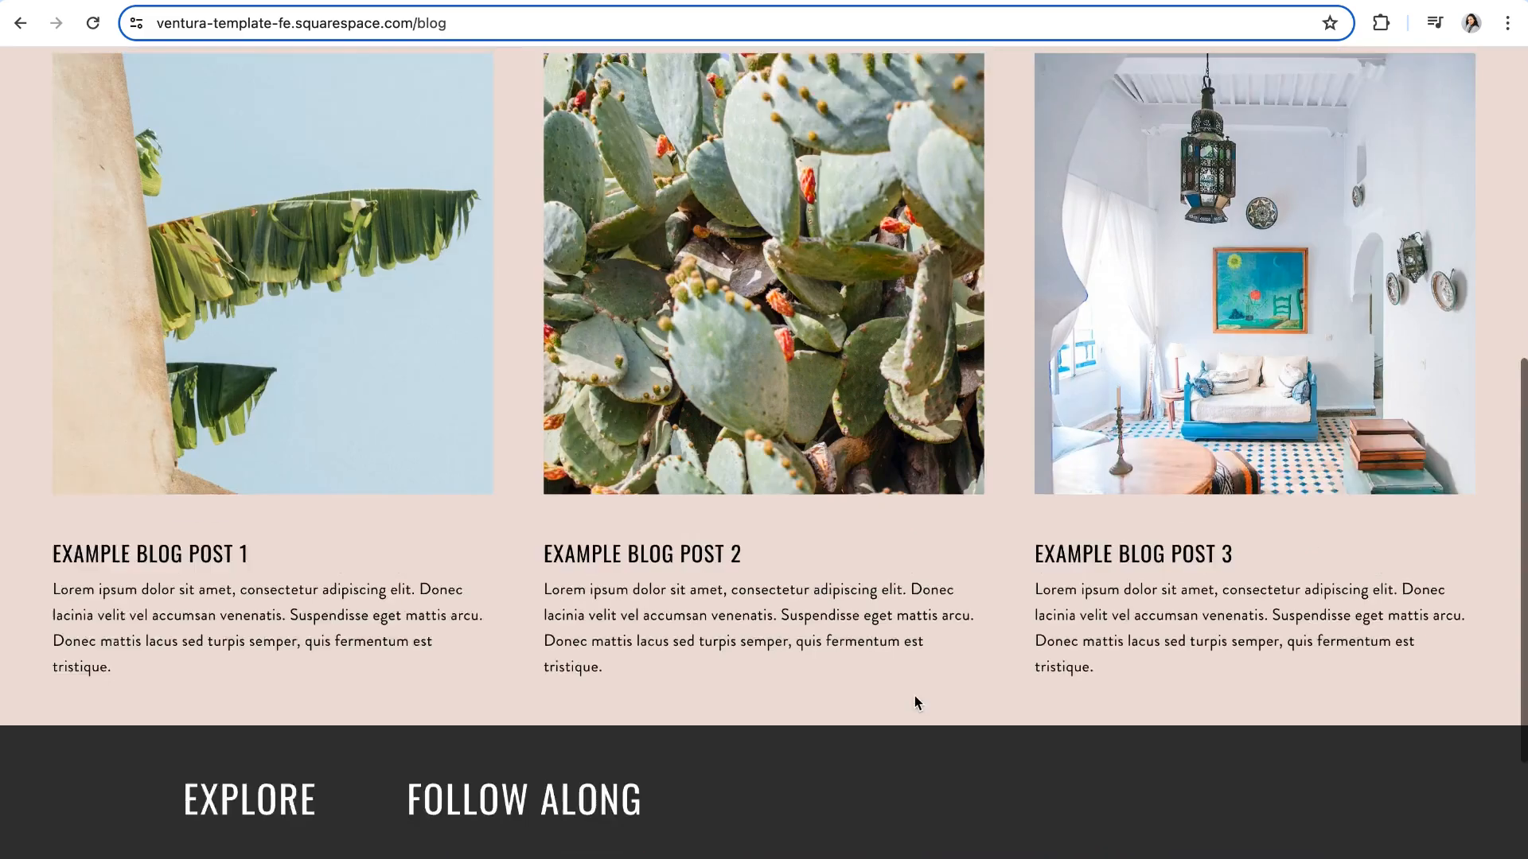
pyautogui.scroll(2, 914, 695)
pyautogui.scroll(7, 919, 698)
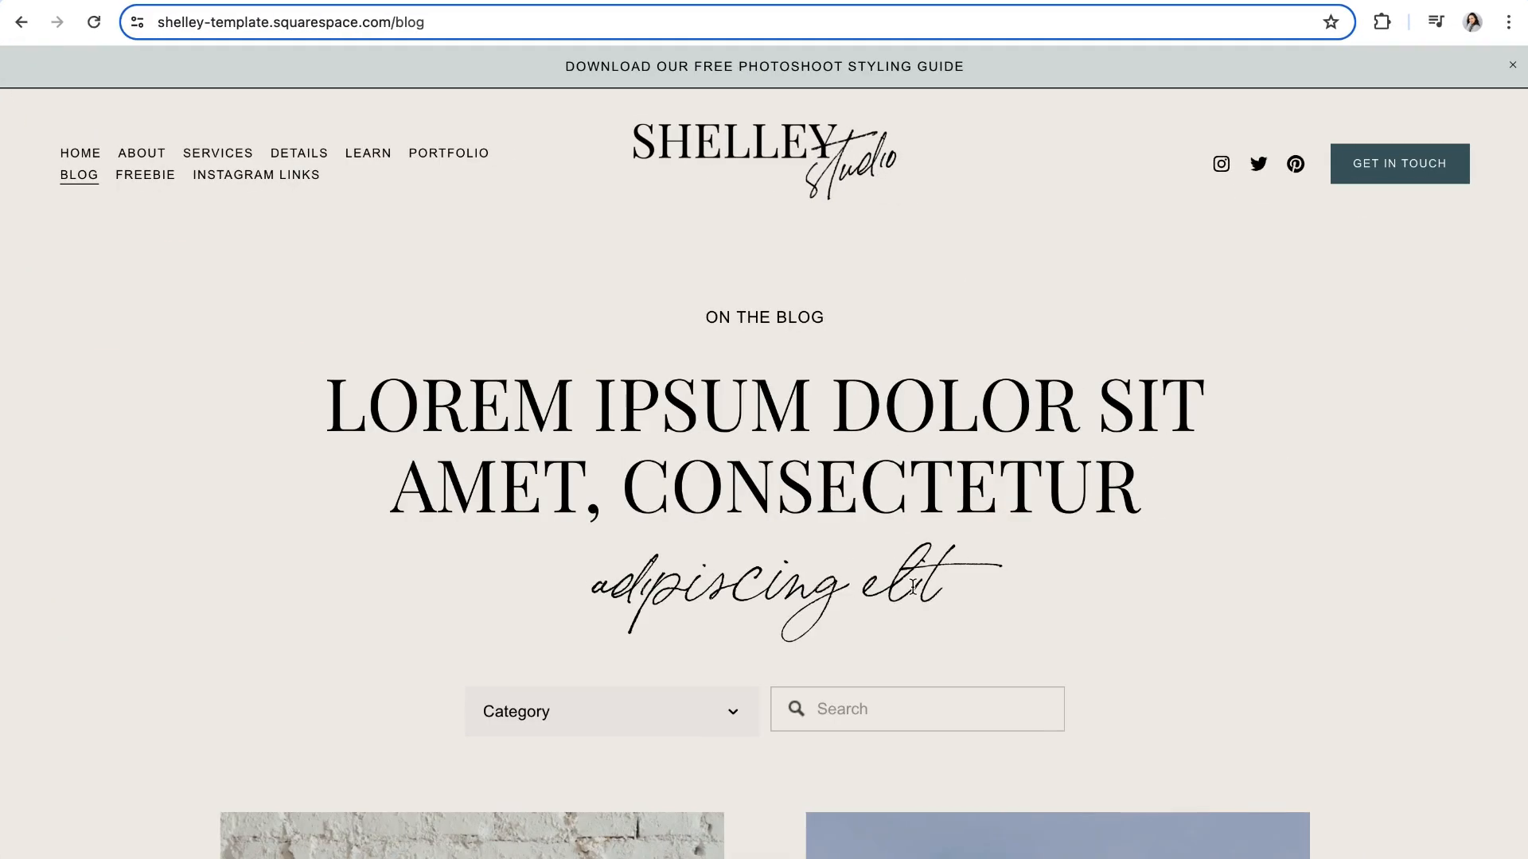
# - Examine the two-column staggered post layout on the Shelley template site's blog page
pyautogui.scroll(-6, 806, 532)
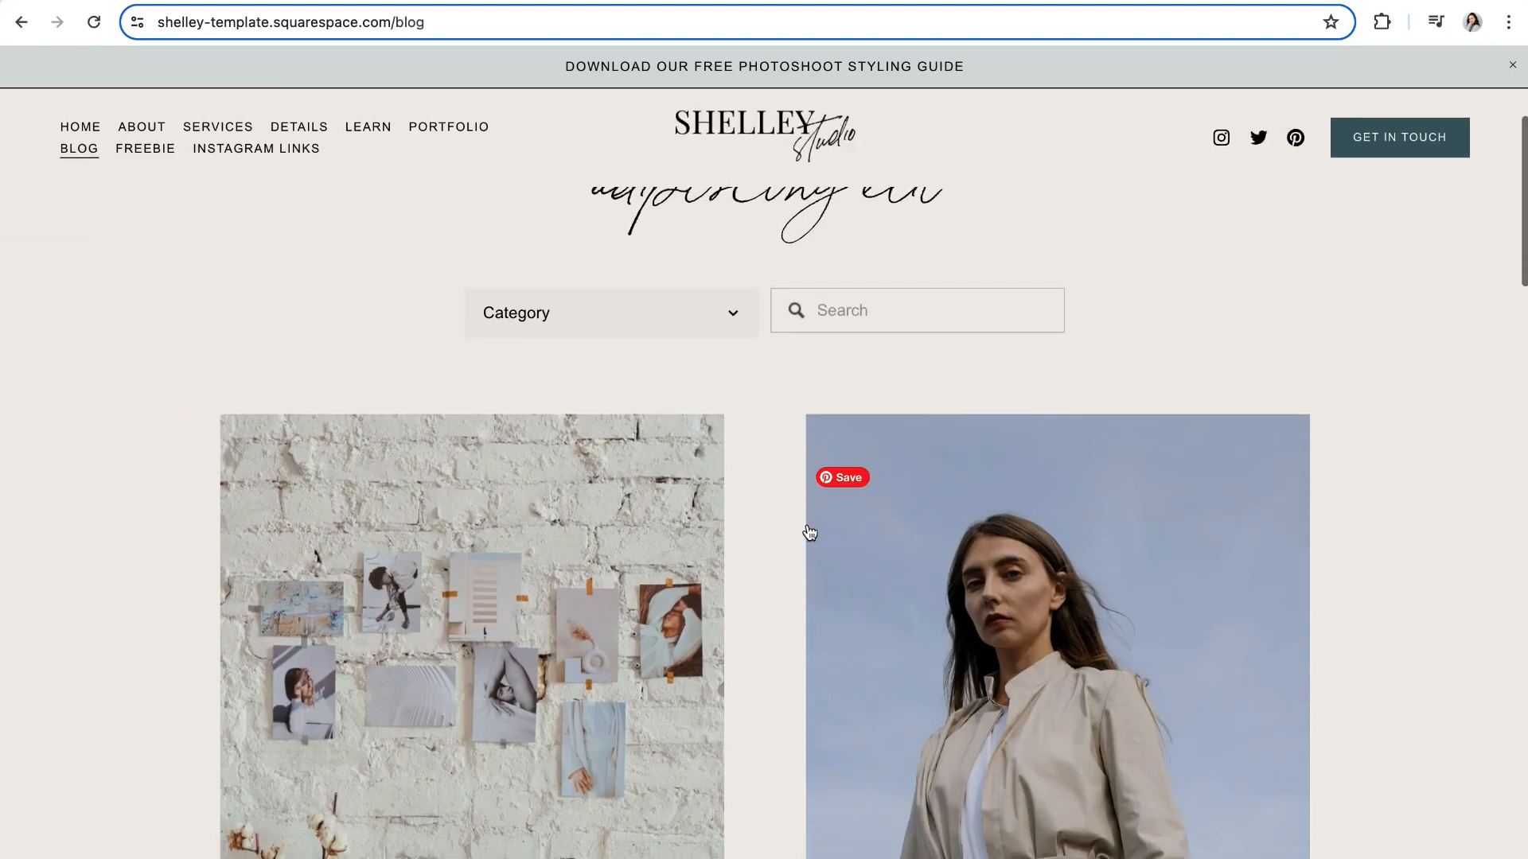
pyautogui.scroll(-2, 781, 569)
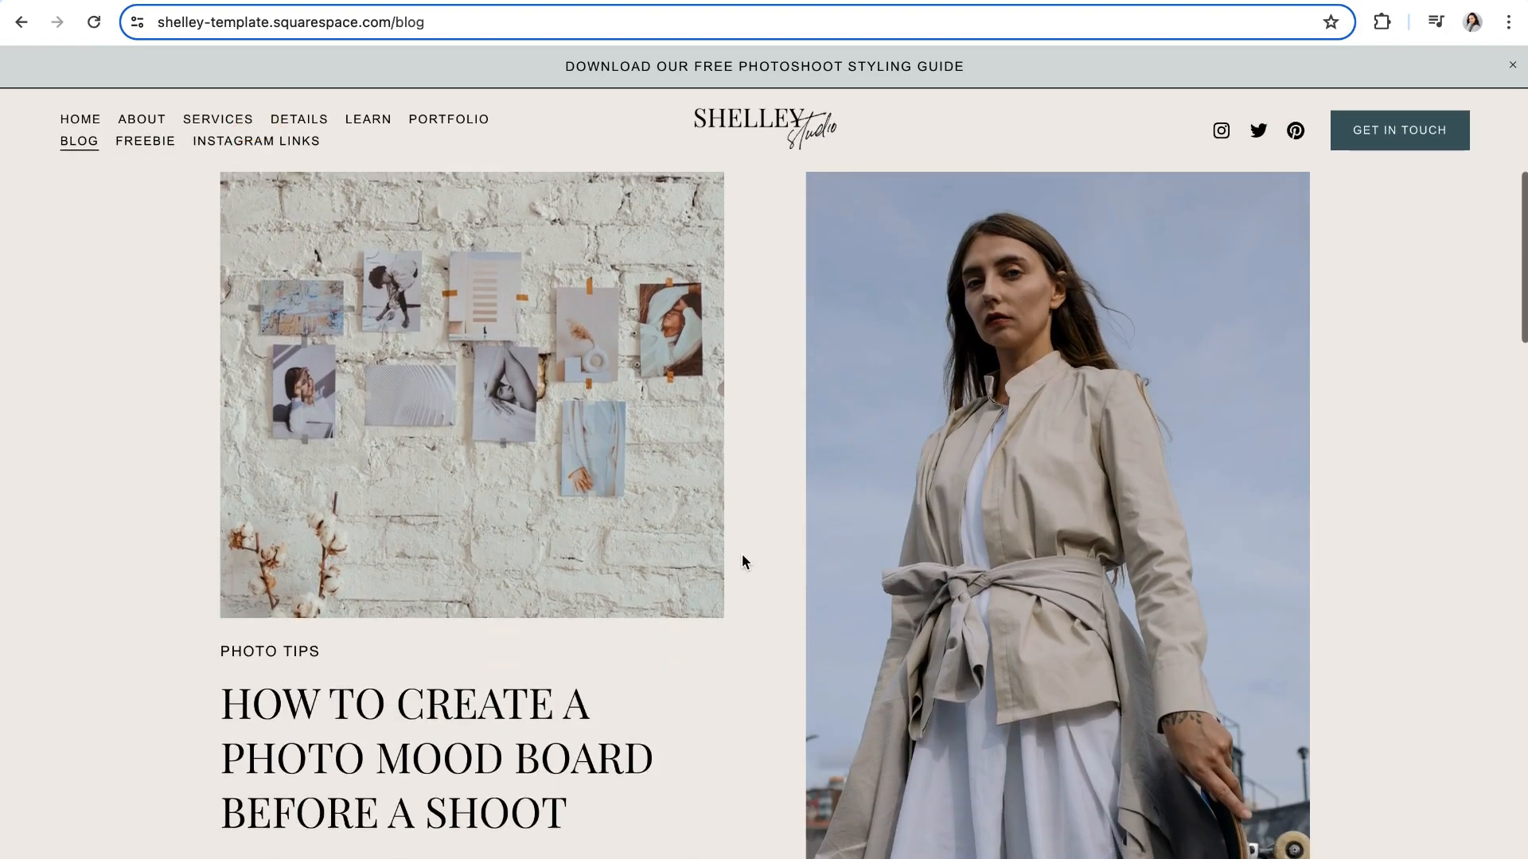
pyautogui.scroll(2, 740, 561)
pyautogui.scroll(-3, 668, 628)
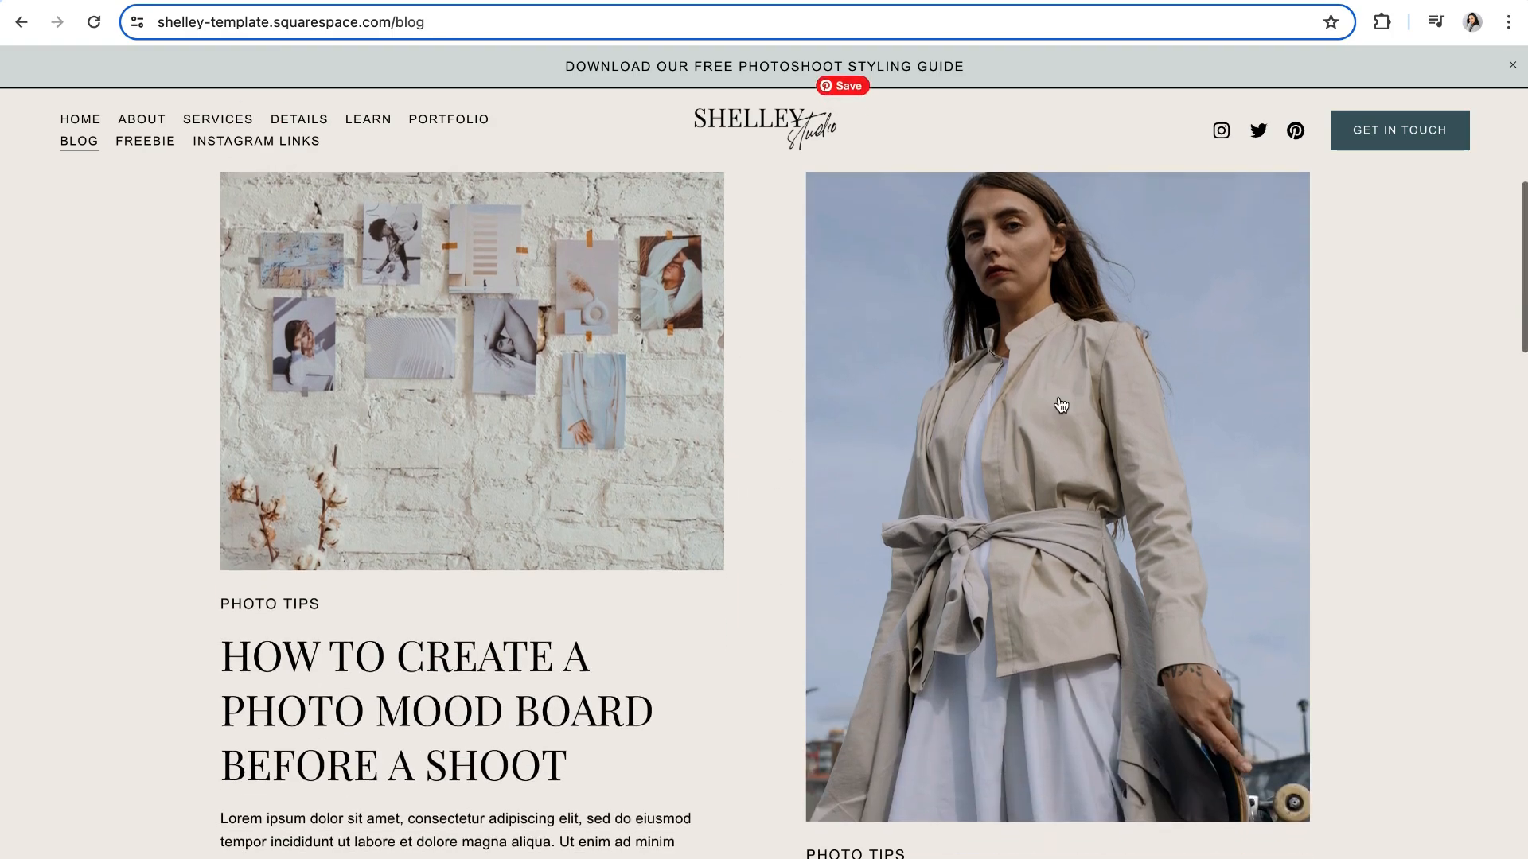
pyautogui.scroll(-3, 755, 633)
pyautogui.scroll(-5, 763, 628)
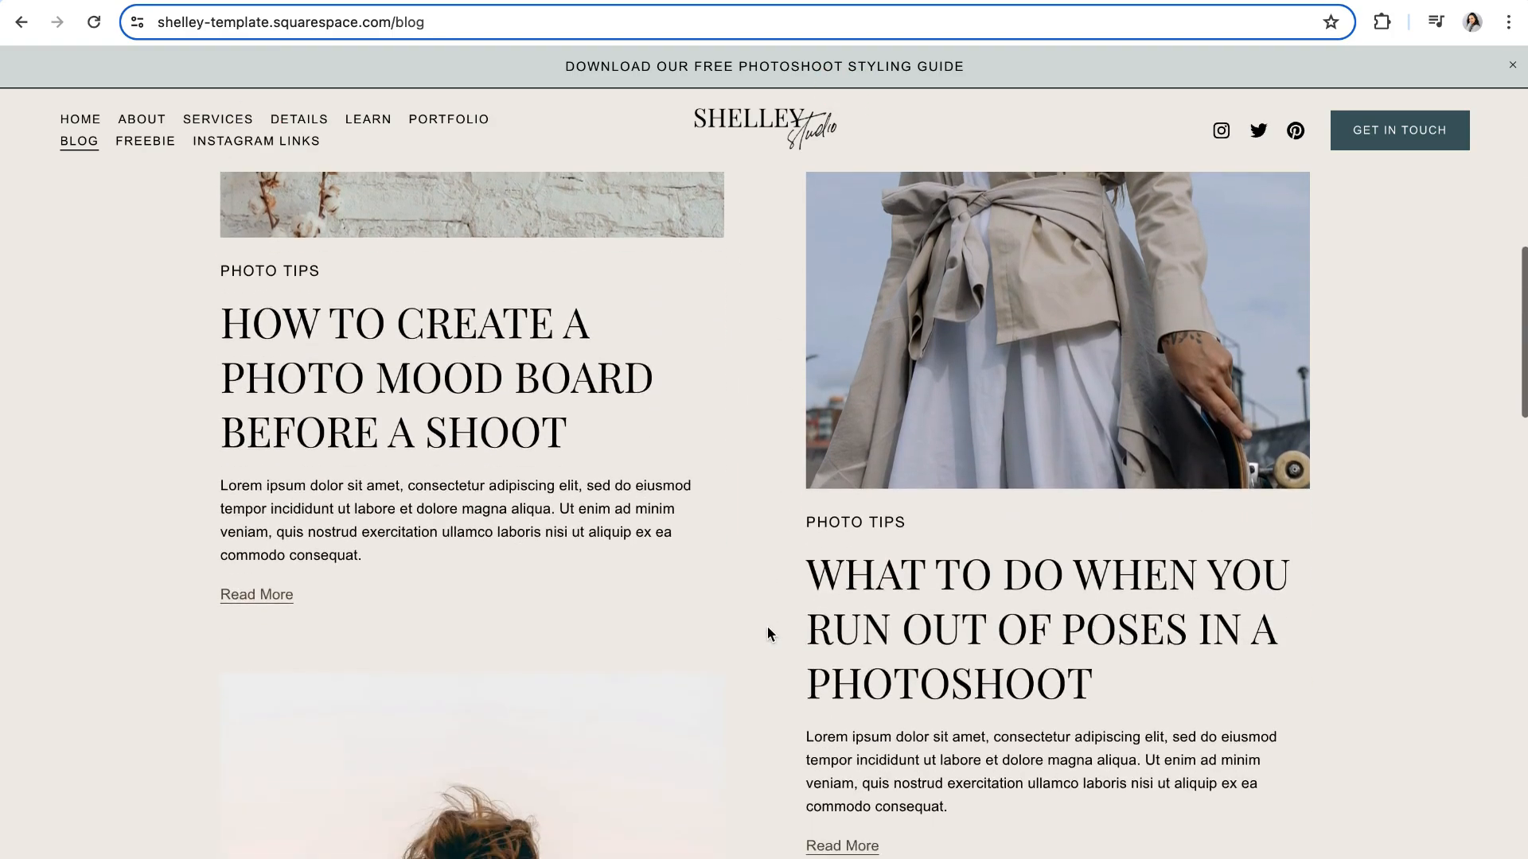
pyautogui.scroll(-6, 739, 632)
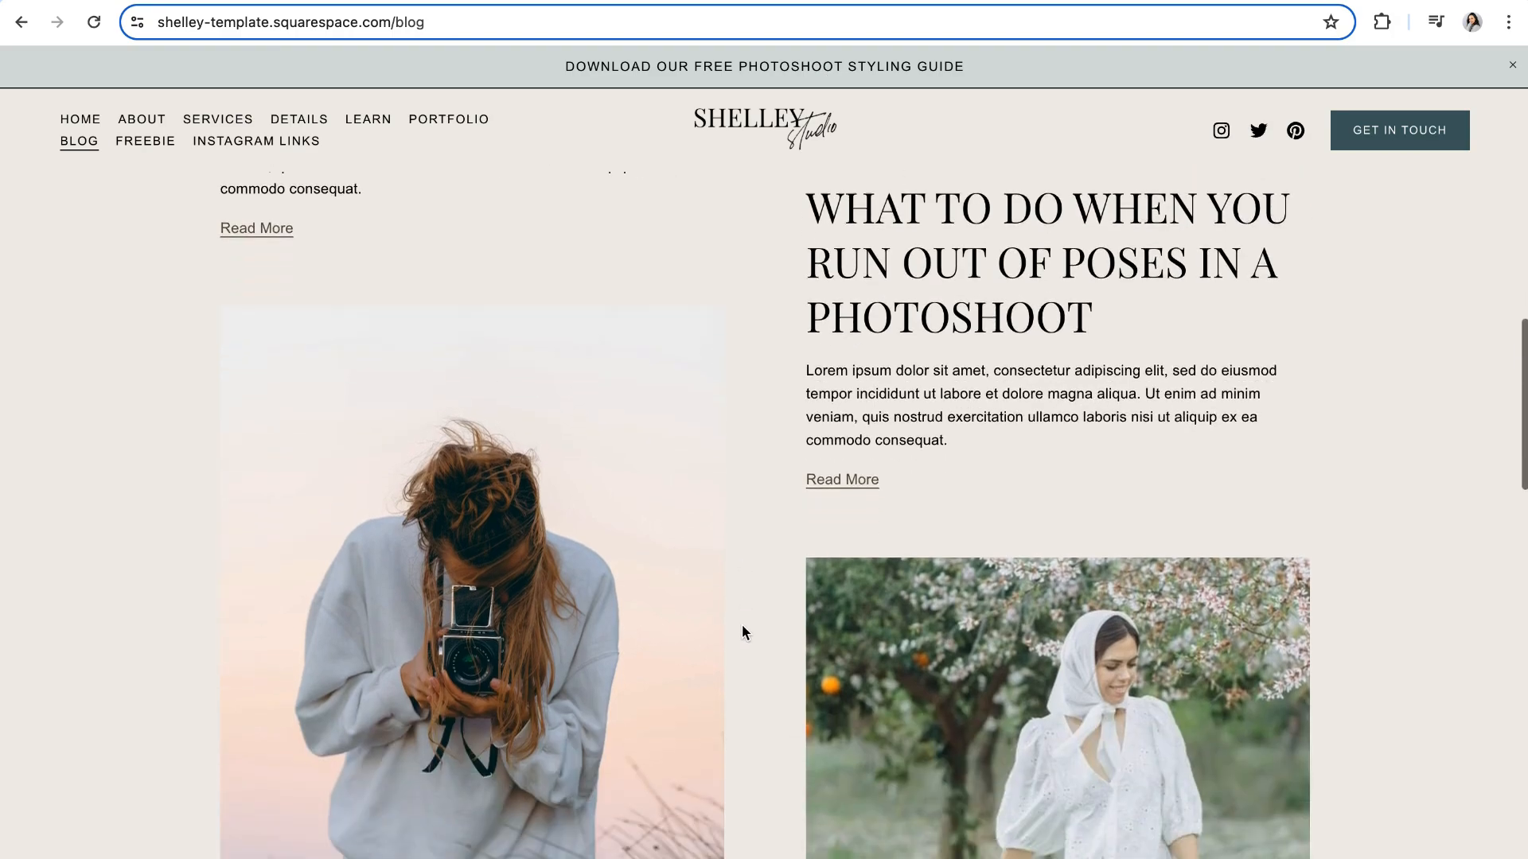
pyautogui.scroll(-10, 788, 627)
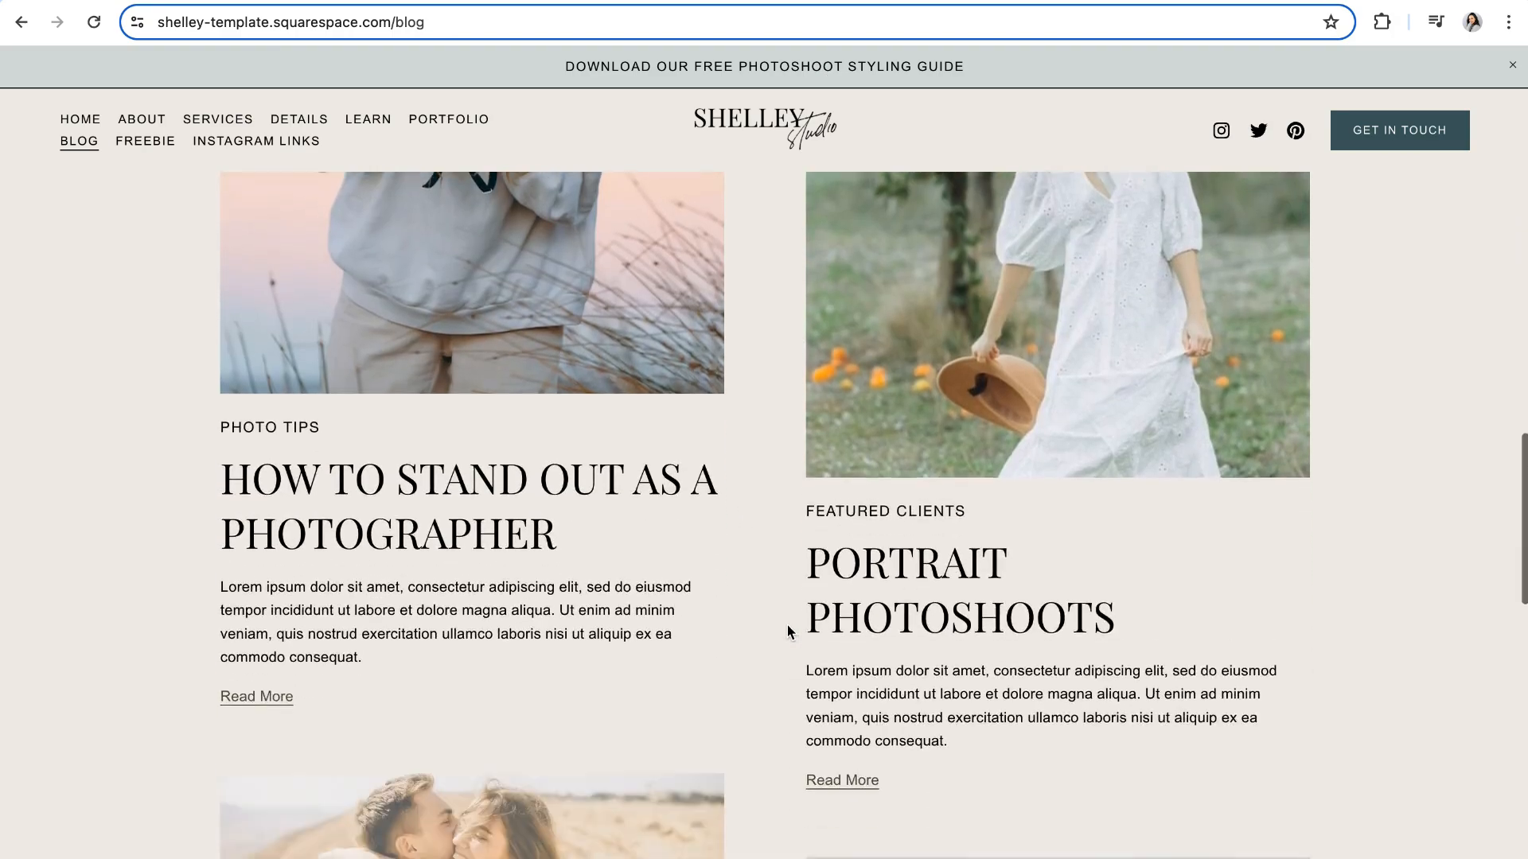
pyautogui.scroll(-5, 788, 631)
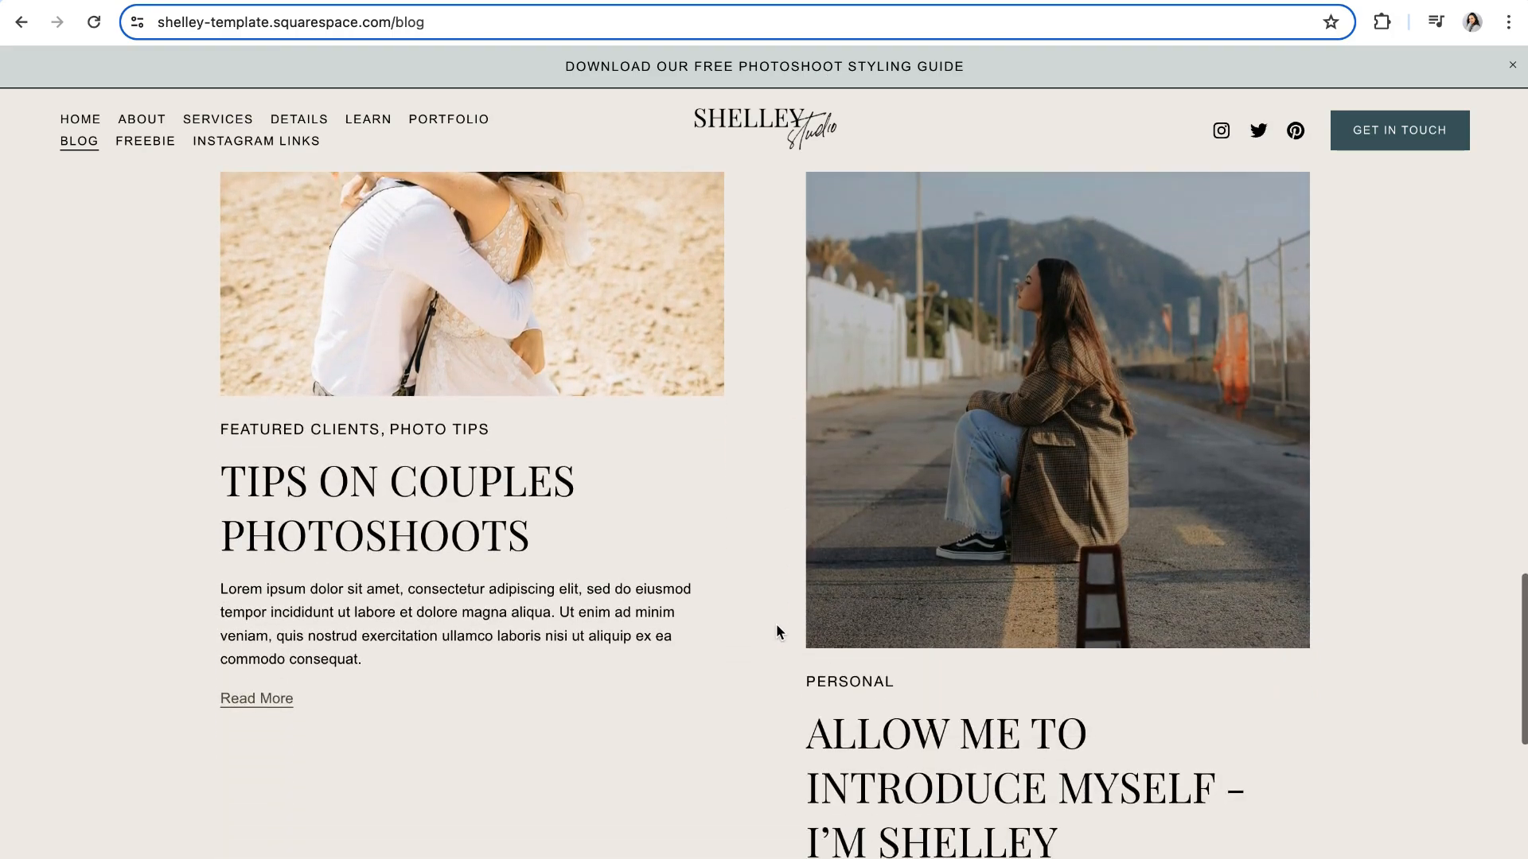
pyautogui.scroll(9, 777, 631)
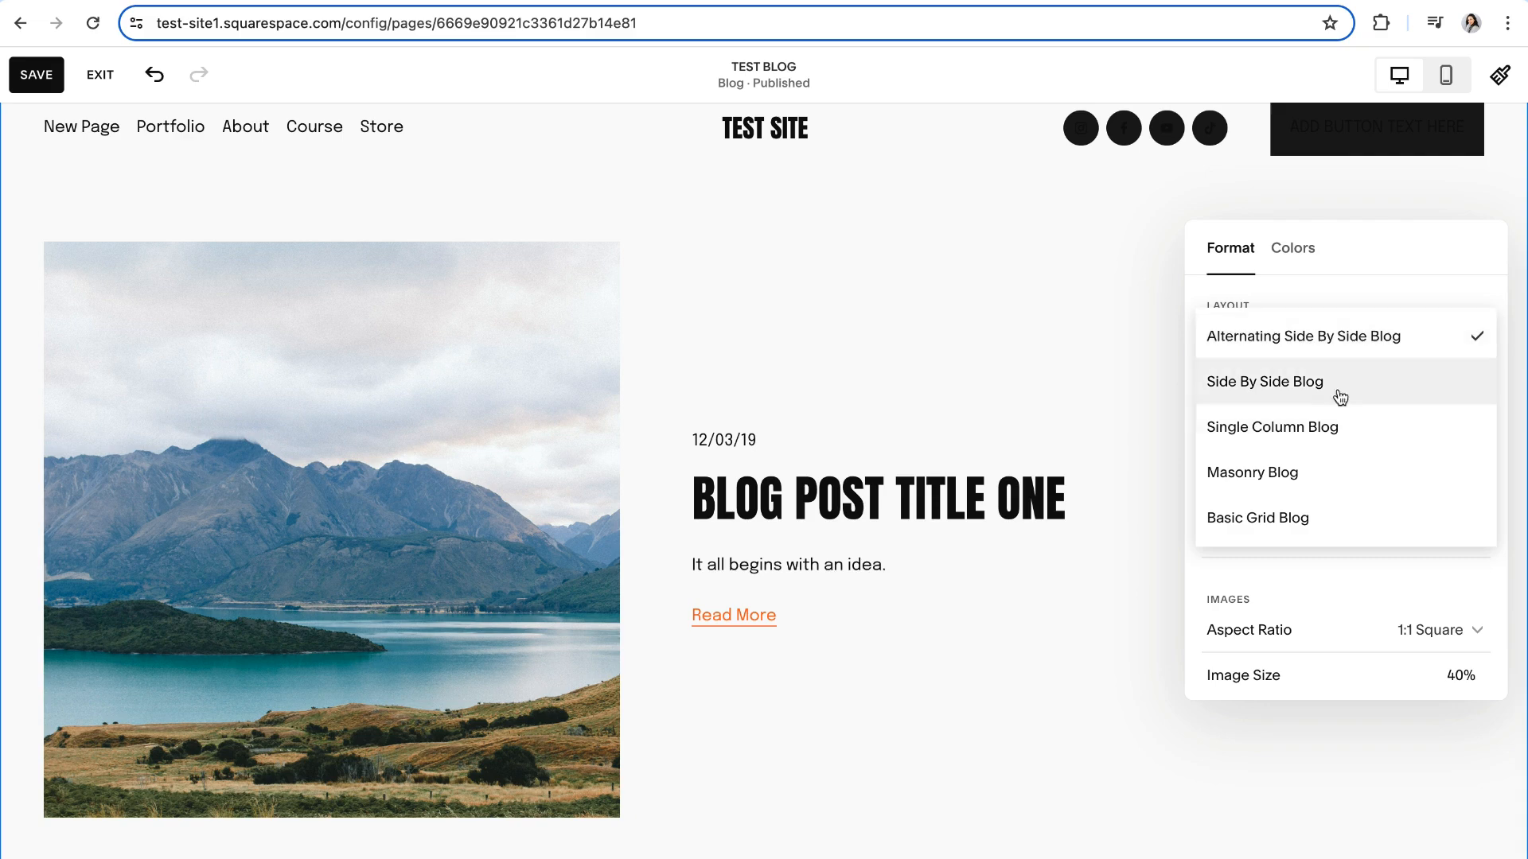
# - Switch the blog section to the Basic Grid Blog layout and review its spacing, image, text and meta options
pyautogui.click(1279, 512)
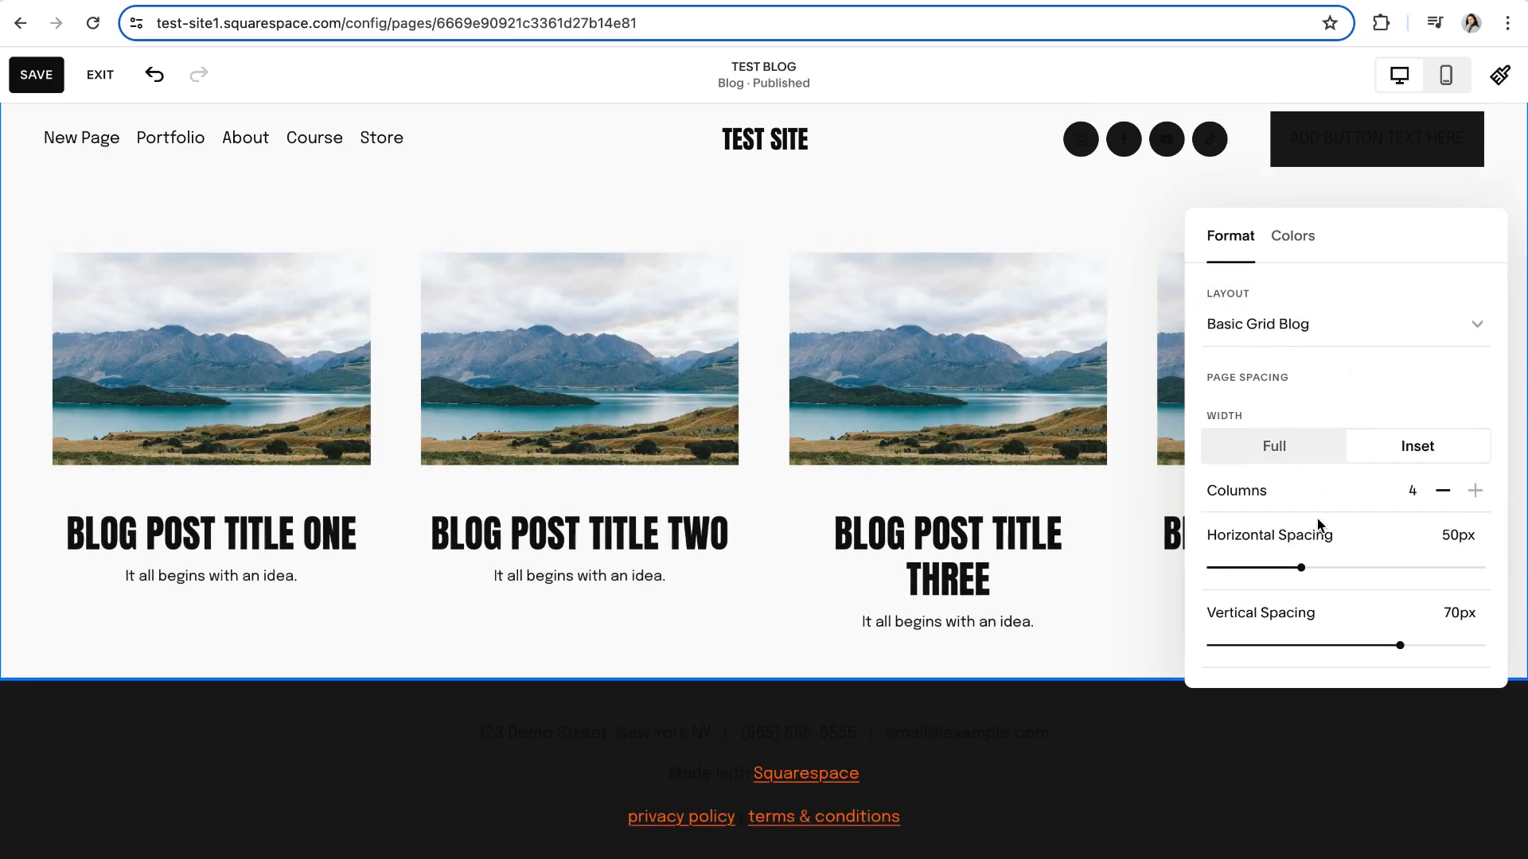
pyautogui.scroll(-1, 1325, 521)
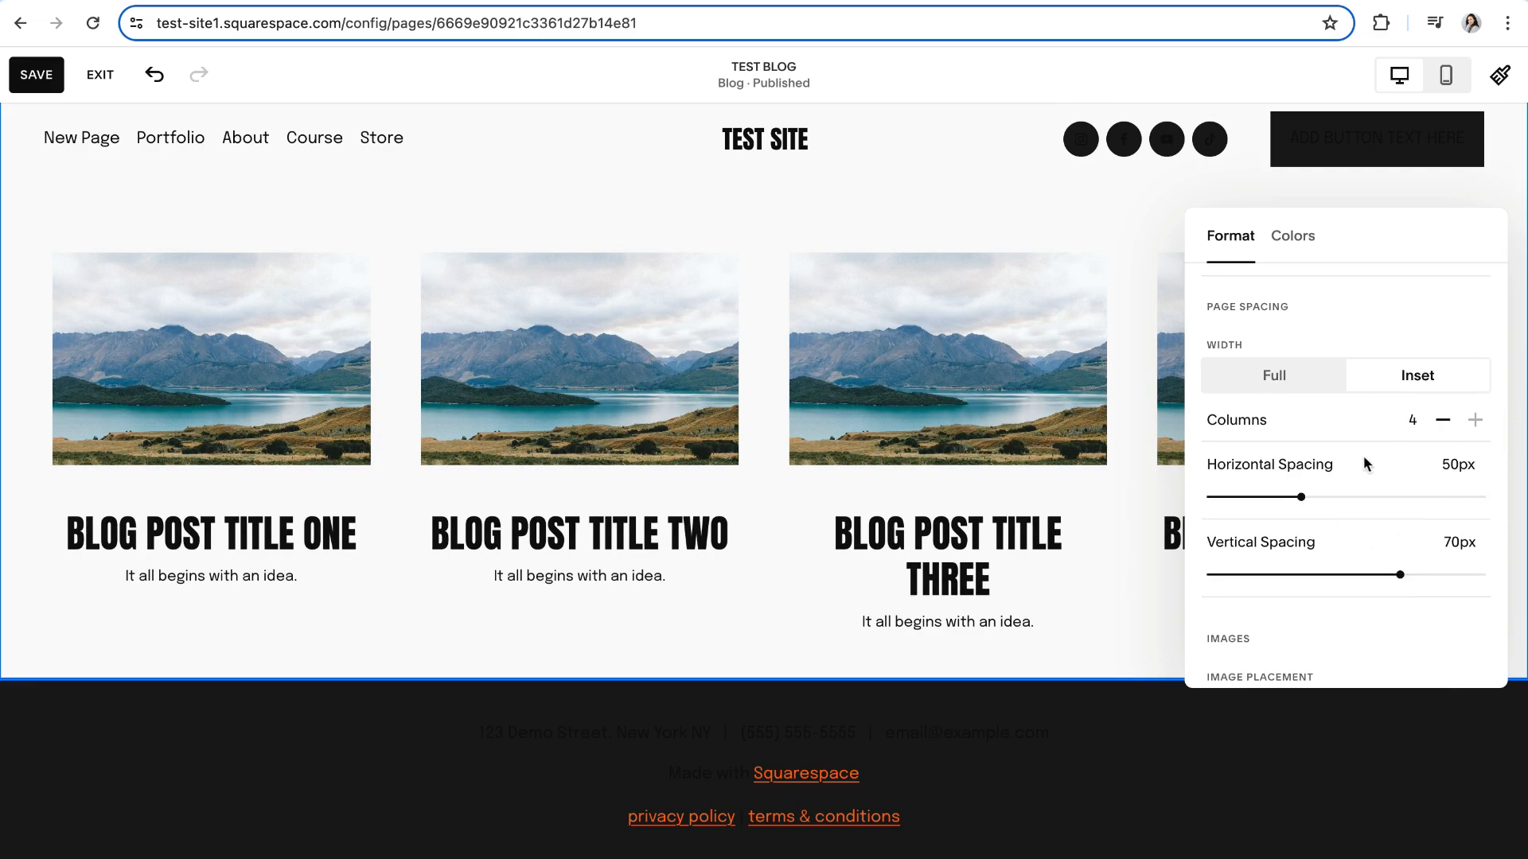
pyautogui.scroll(-4, 1361, 466)
pyautogui.scroll(-5, 1355, 441)
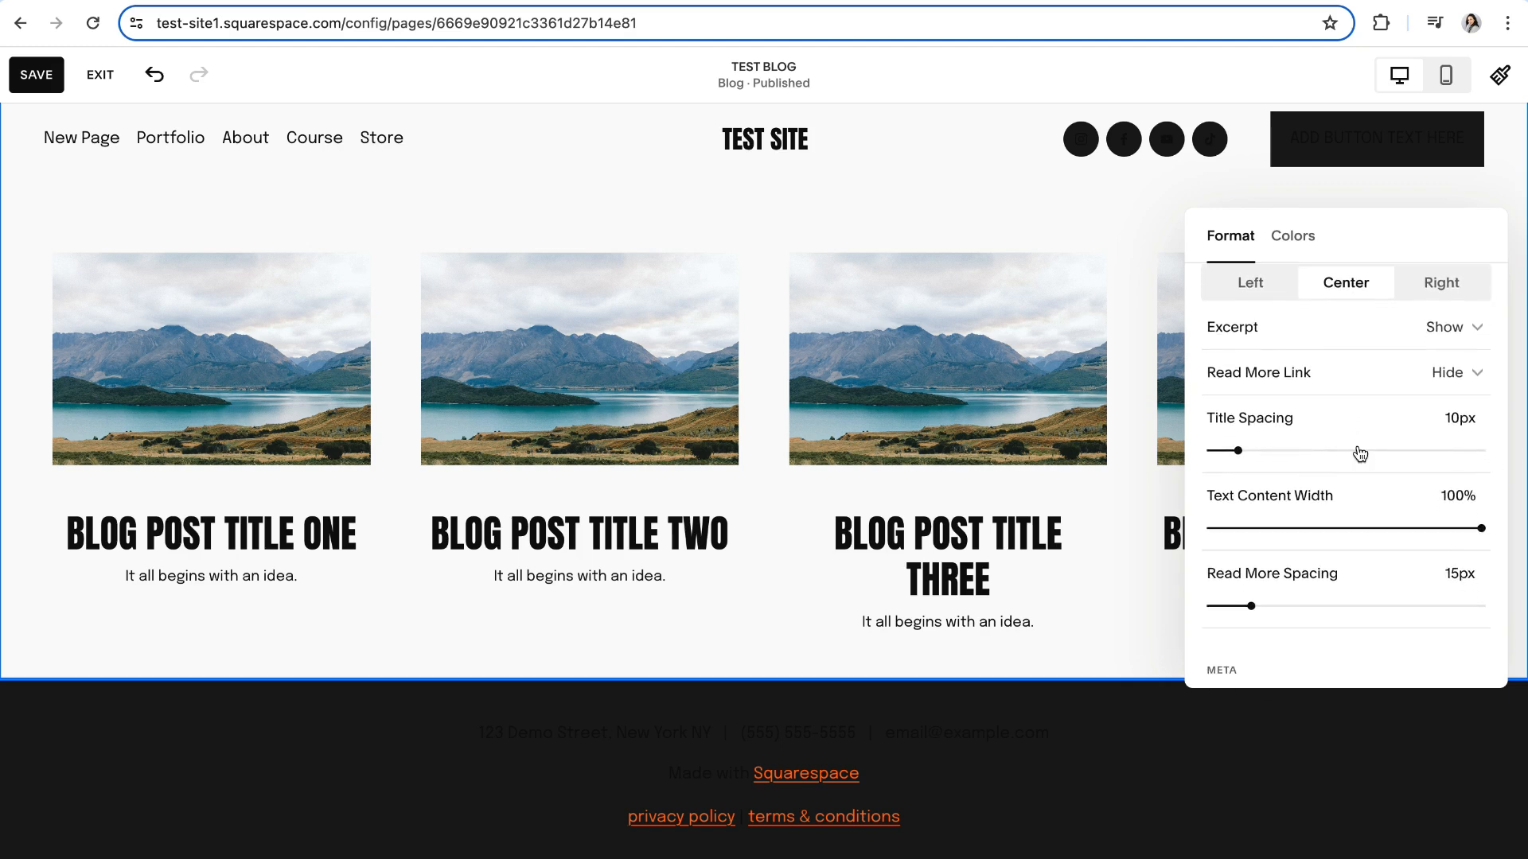
pyautogui.scroll(-4, 1360, 453)
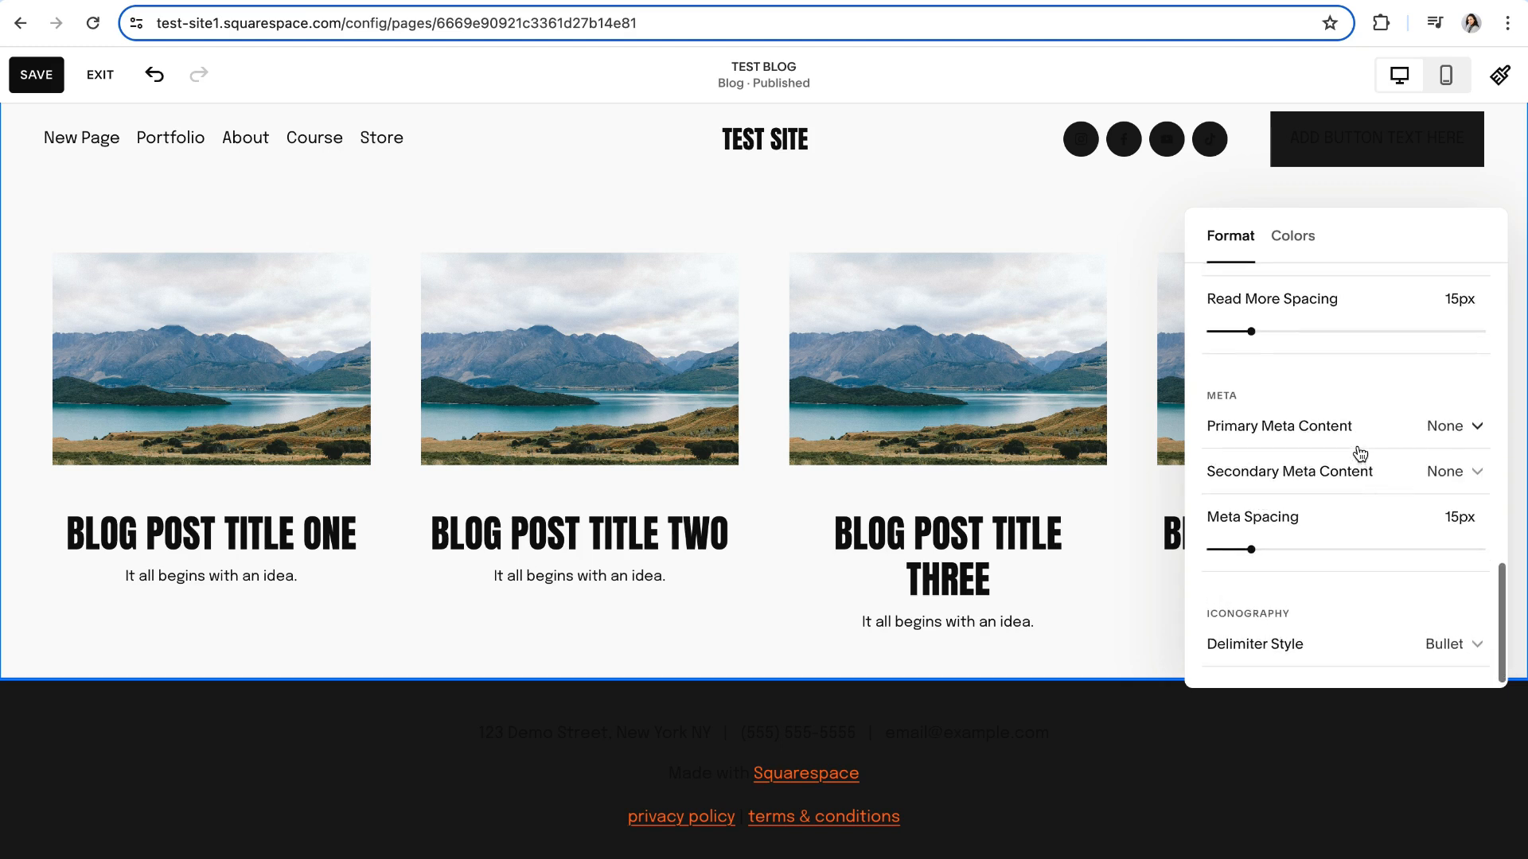
pyautogui.scroll(8, 1360, 452)
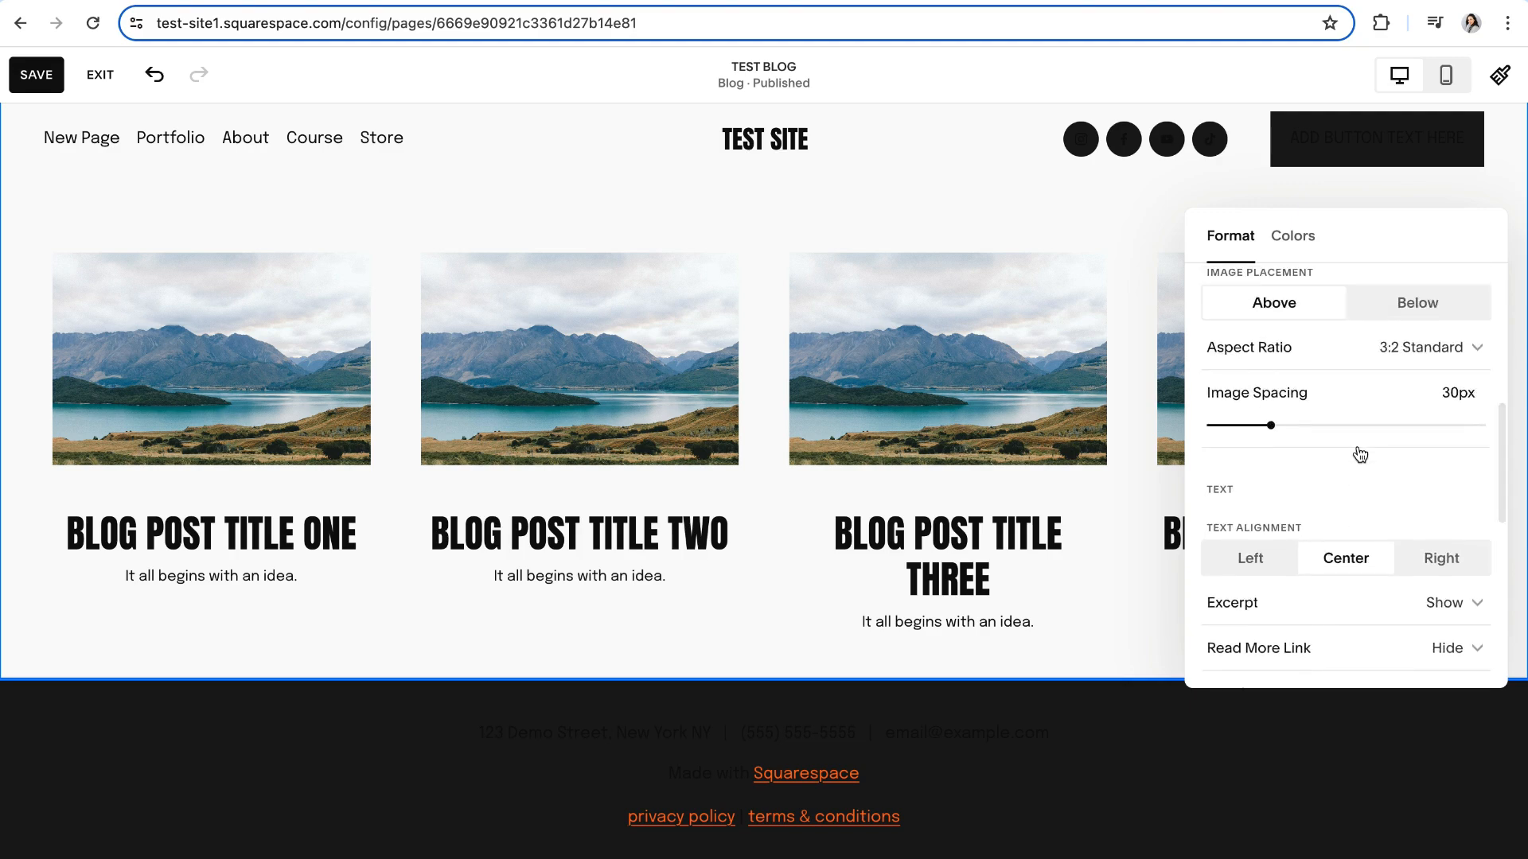
pyautogui.scroll(6, 1360, 453)
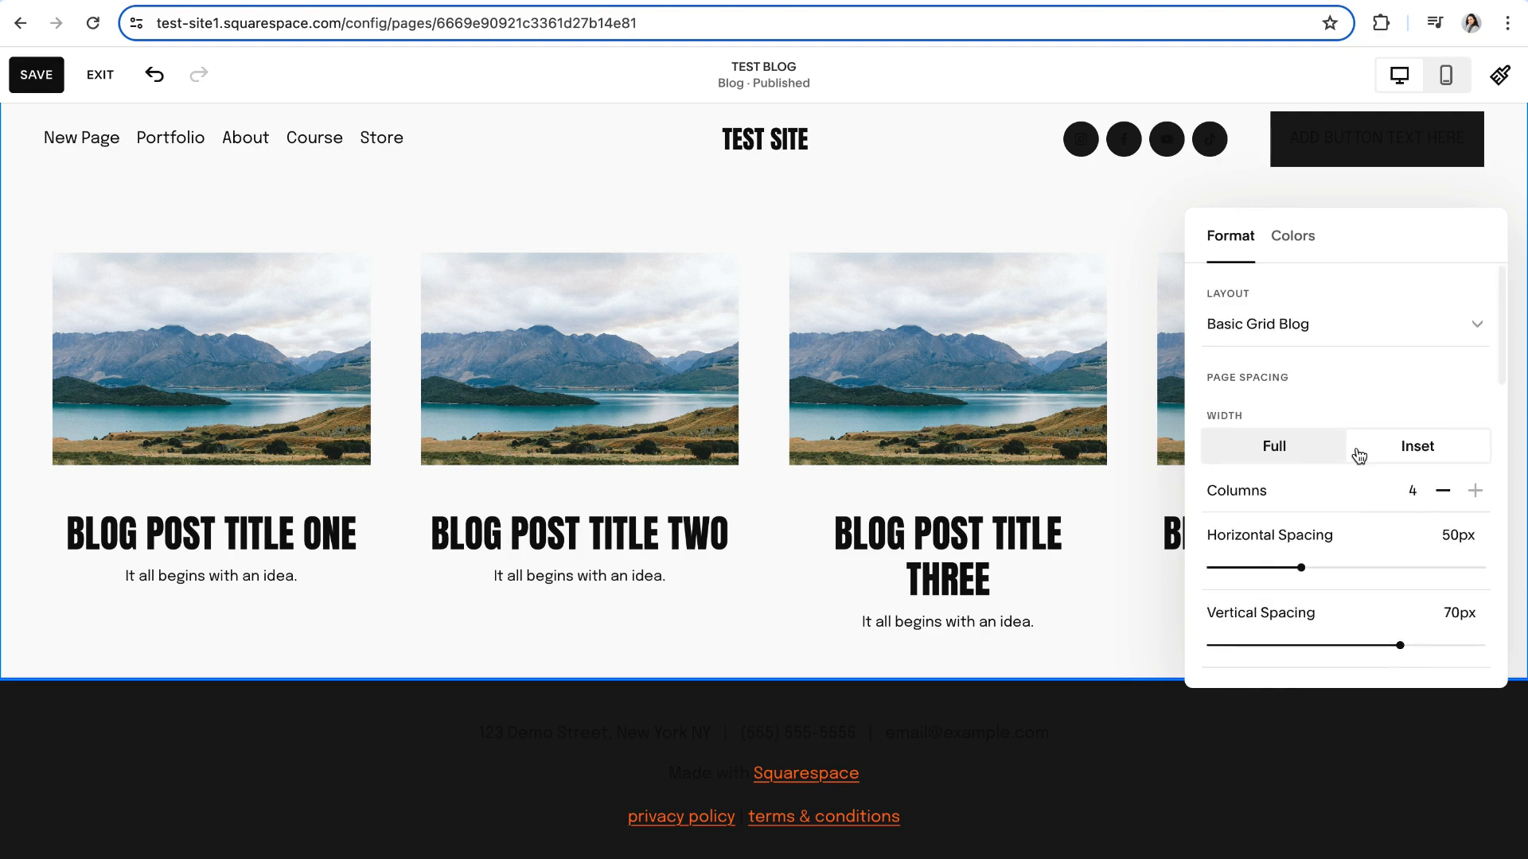
# - Try the Lightest 2 and Light 1 color themes on the blog section and settle on Light 2
pyautogui.click(1293, 239)
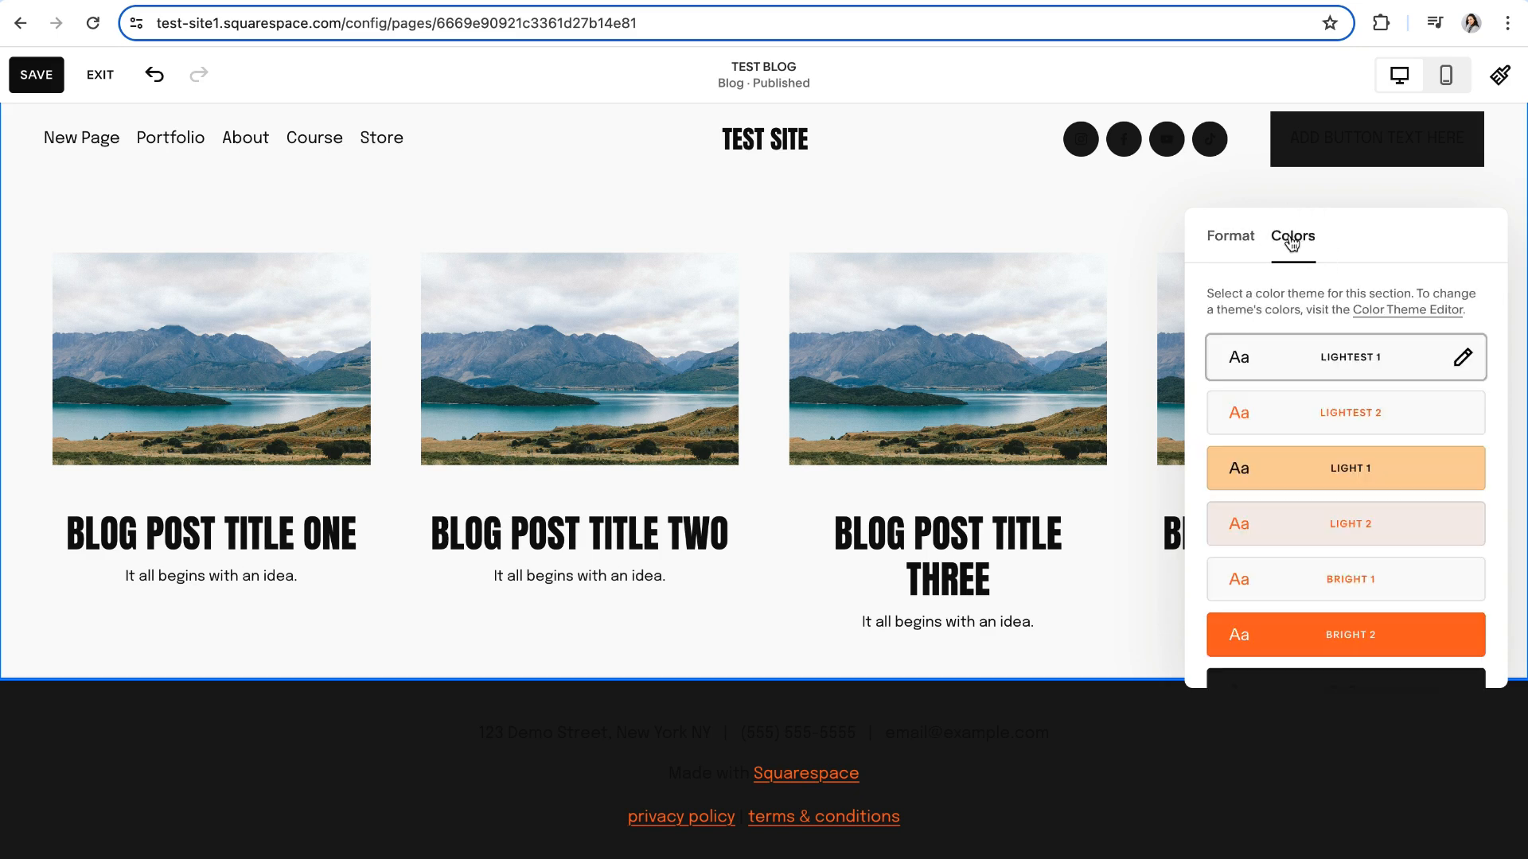
pyautogui.scroll(-3, 1327, 392)
pyautogui.scroll(2, 1231, 385)
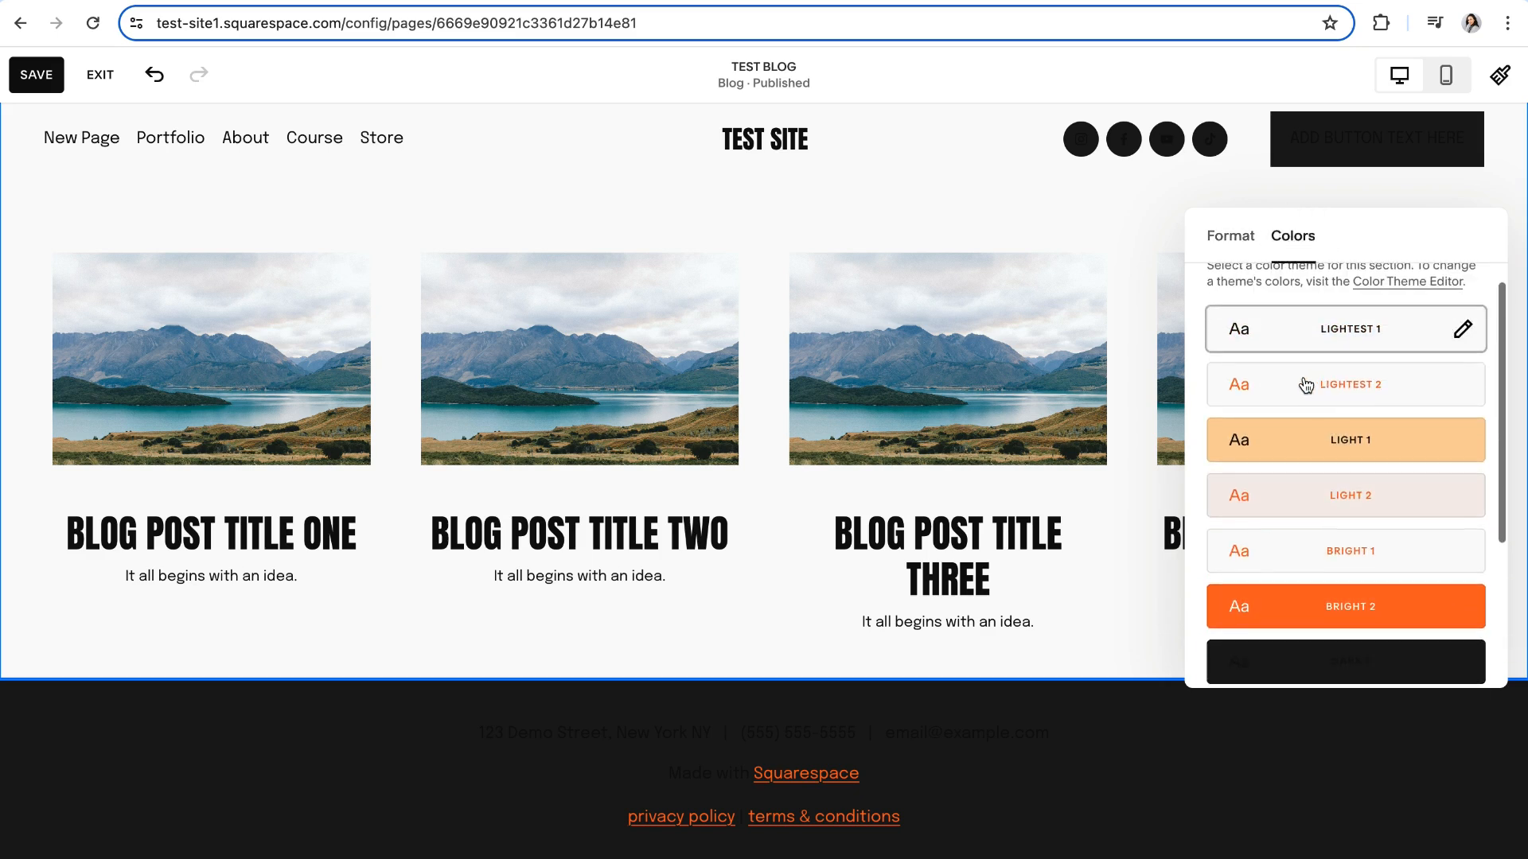
pyautogui.click(1304, 387)
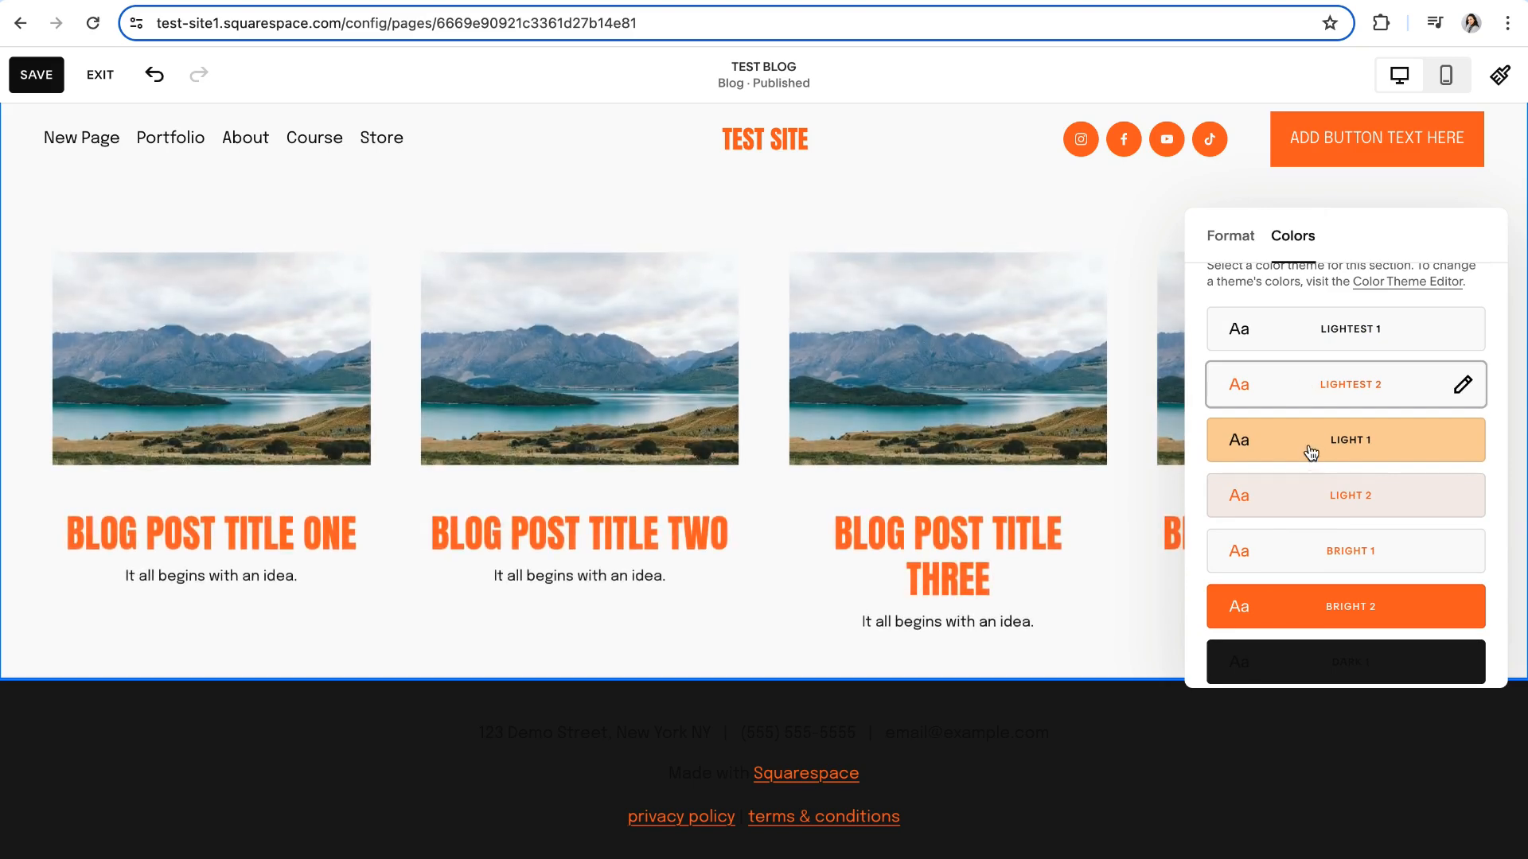
pyautogui.click(1302, 440)
pyautogui.click(1303, 498)
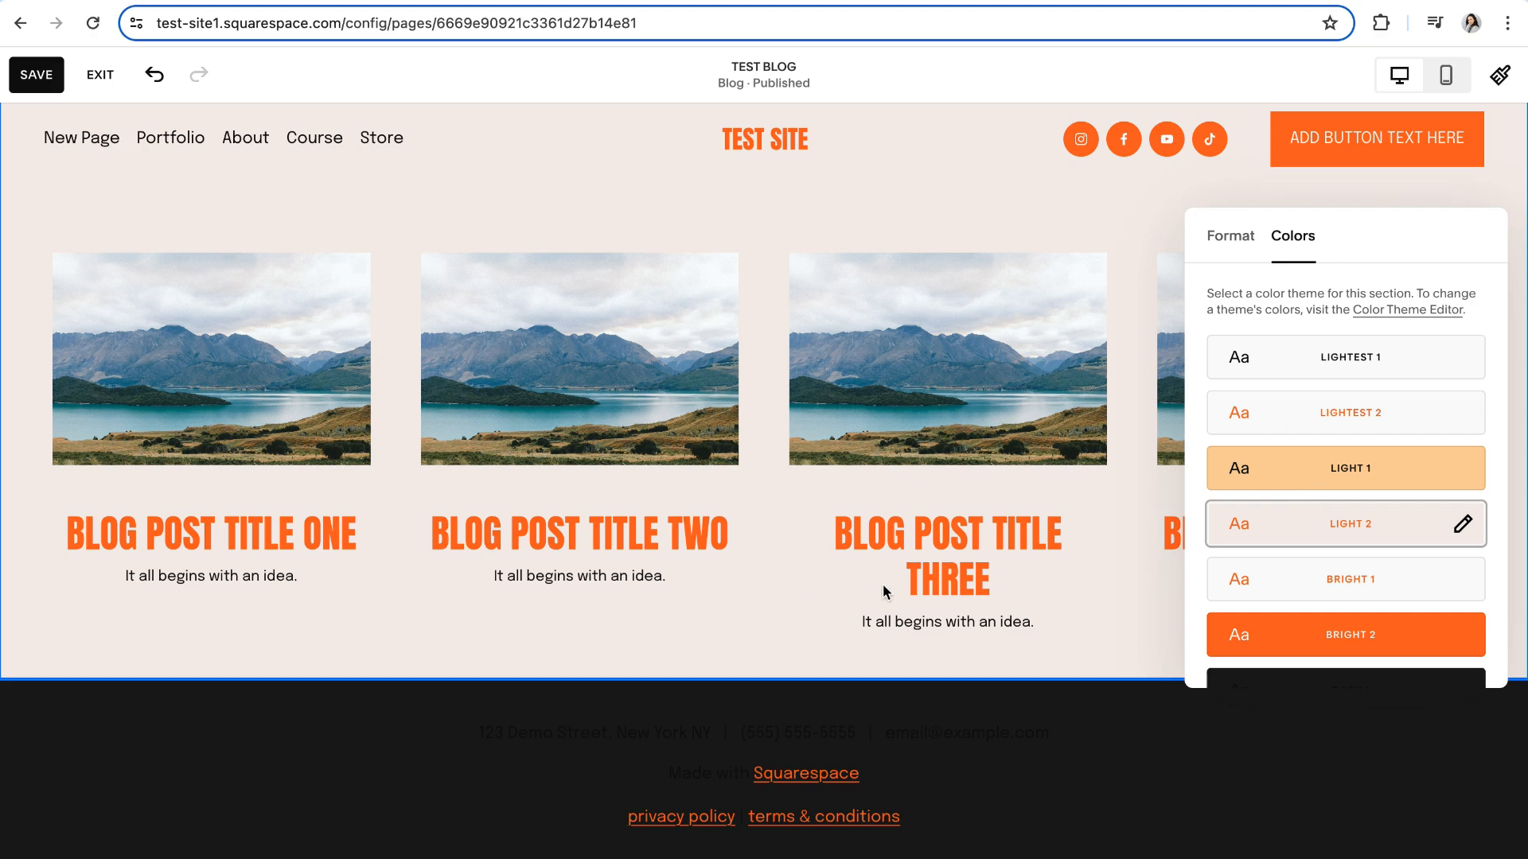
# - Open the Light 2 section color theme for editing in the site-wide color styles
pyautogui.click(1501, 77)
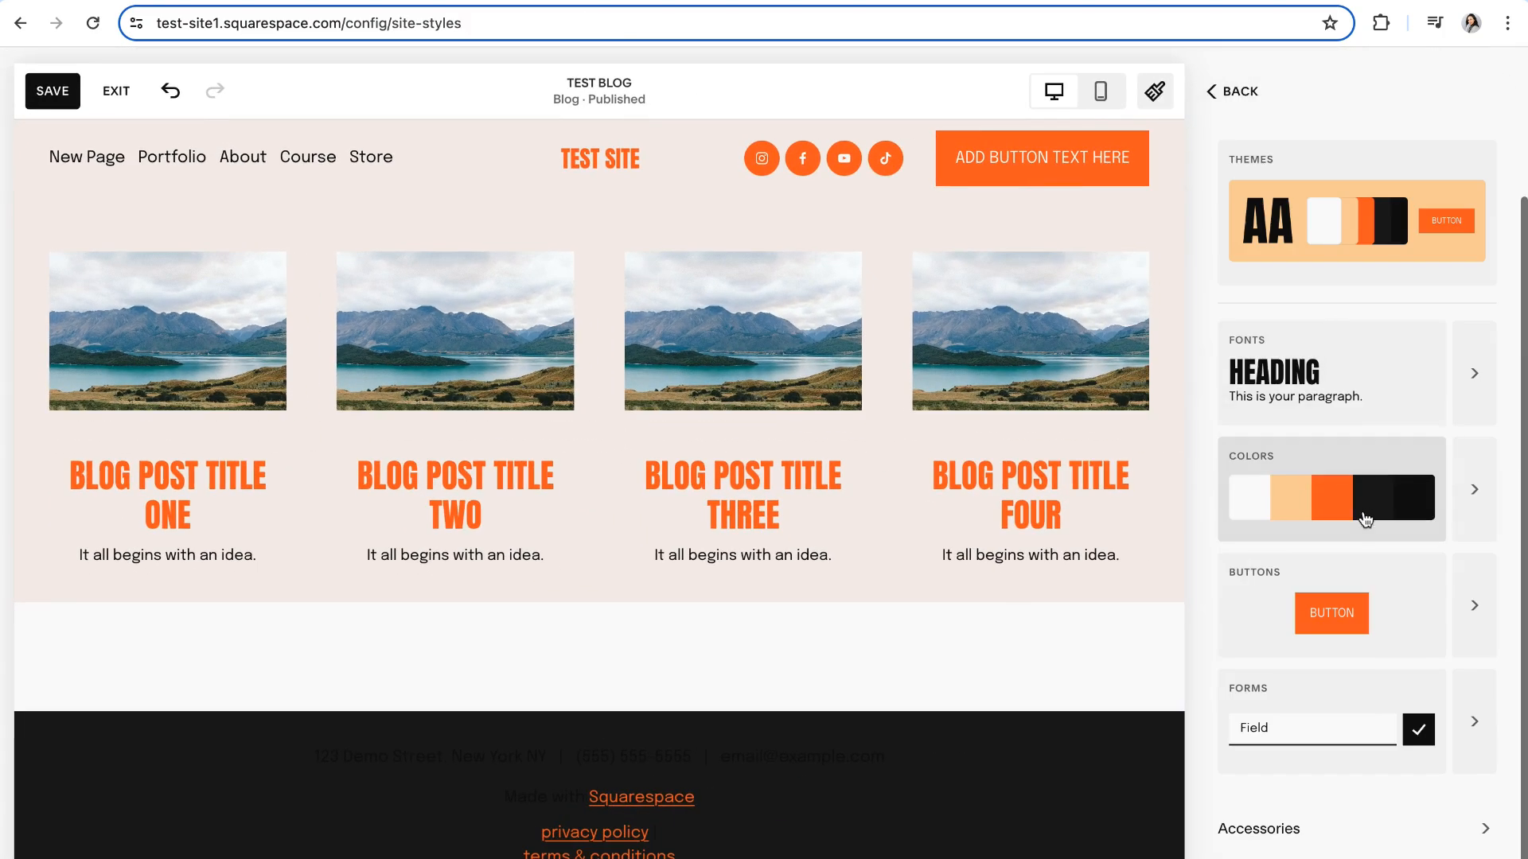
pyautogui.click(1475, 487)
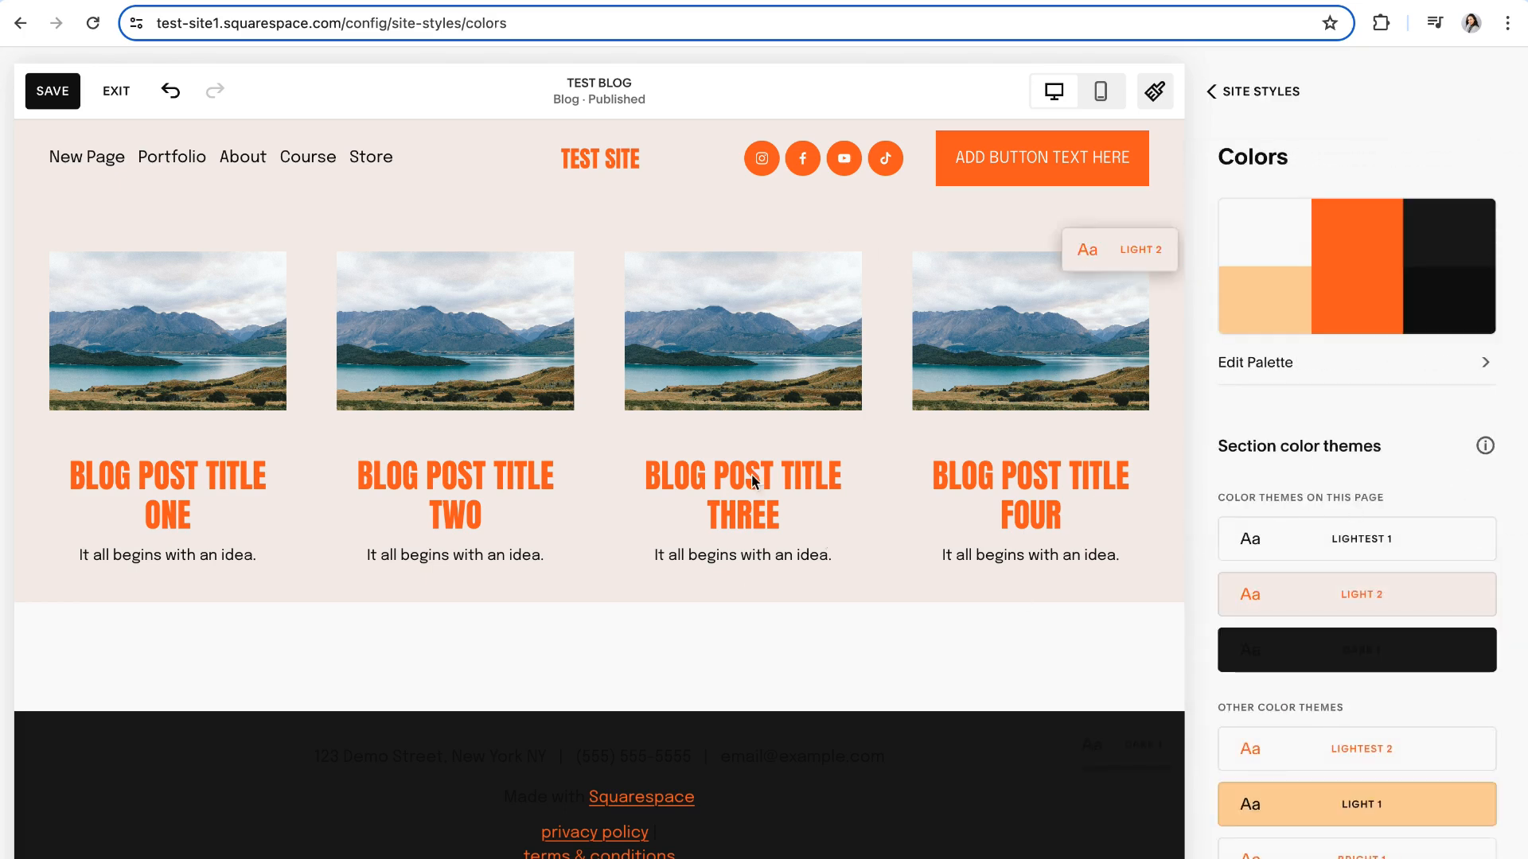
pyautogui.scroll(-1, 1356, 549)
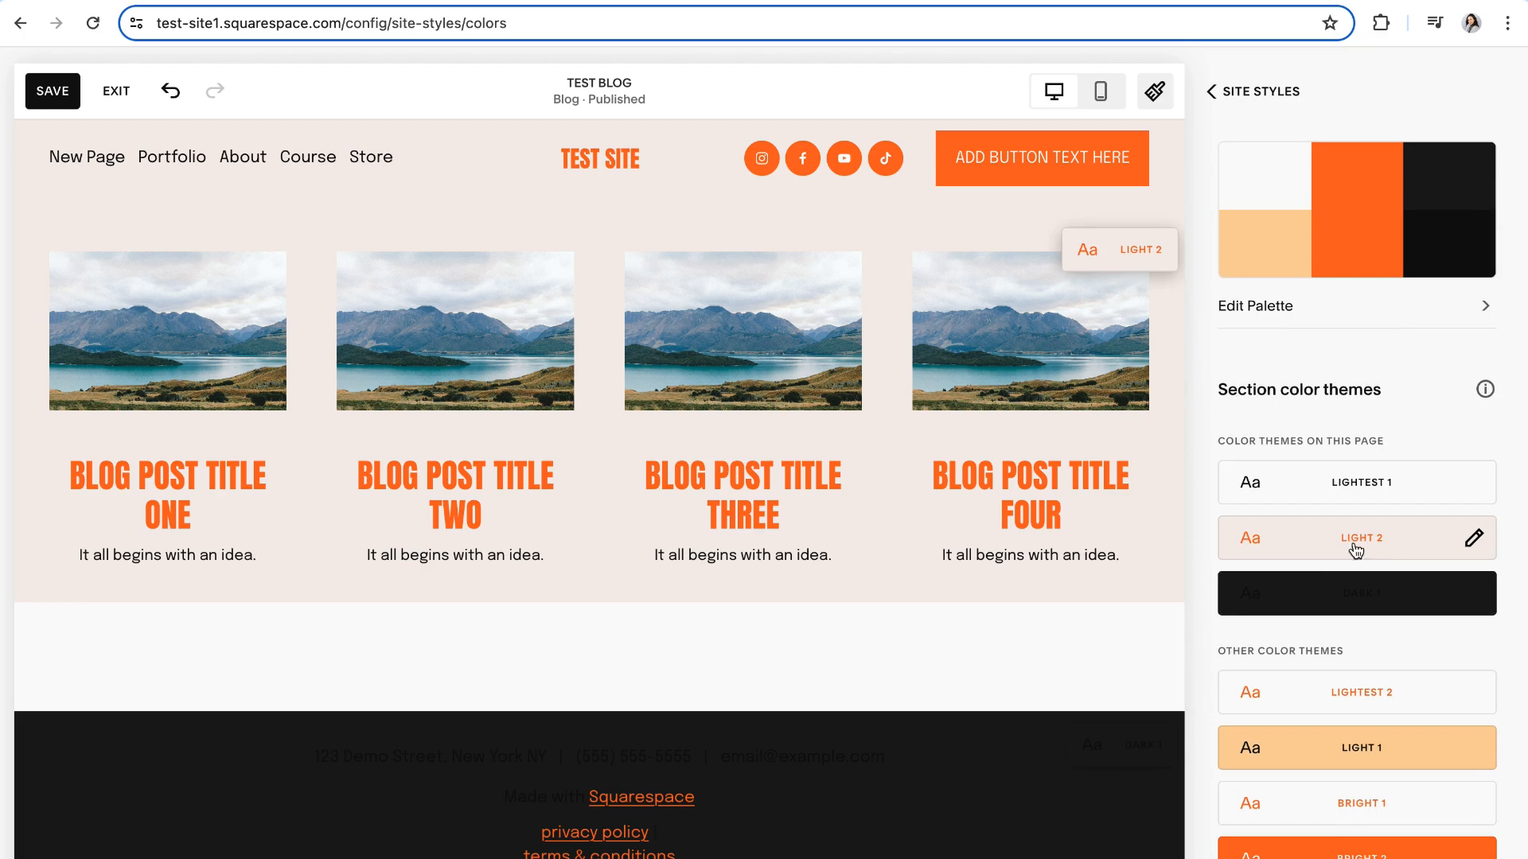
pyautogui.click(1344, 553)
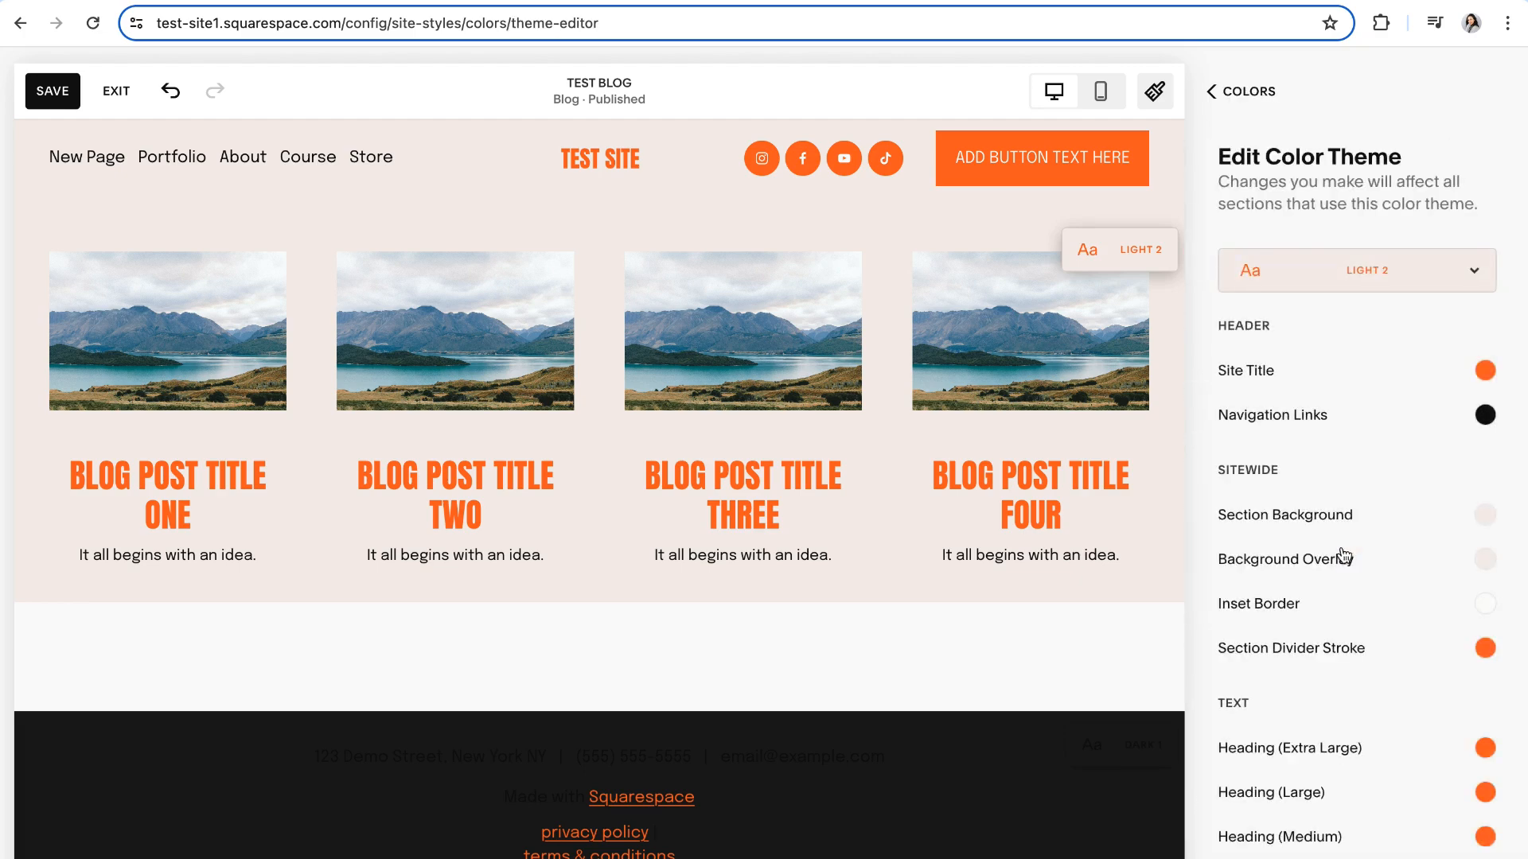
# - Look through the Light 2 theme's element colors as far as the blog groups
pyautogui.scroll(-4, 1344, 554)
pyautogui.scroll(-12, 1344, 554)
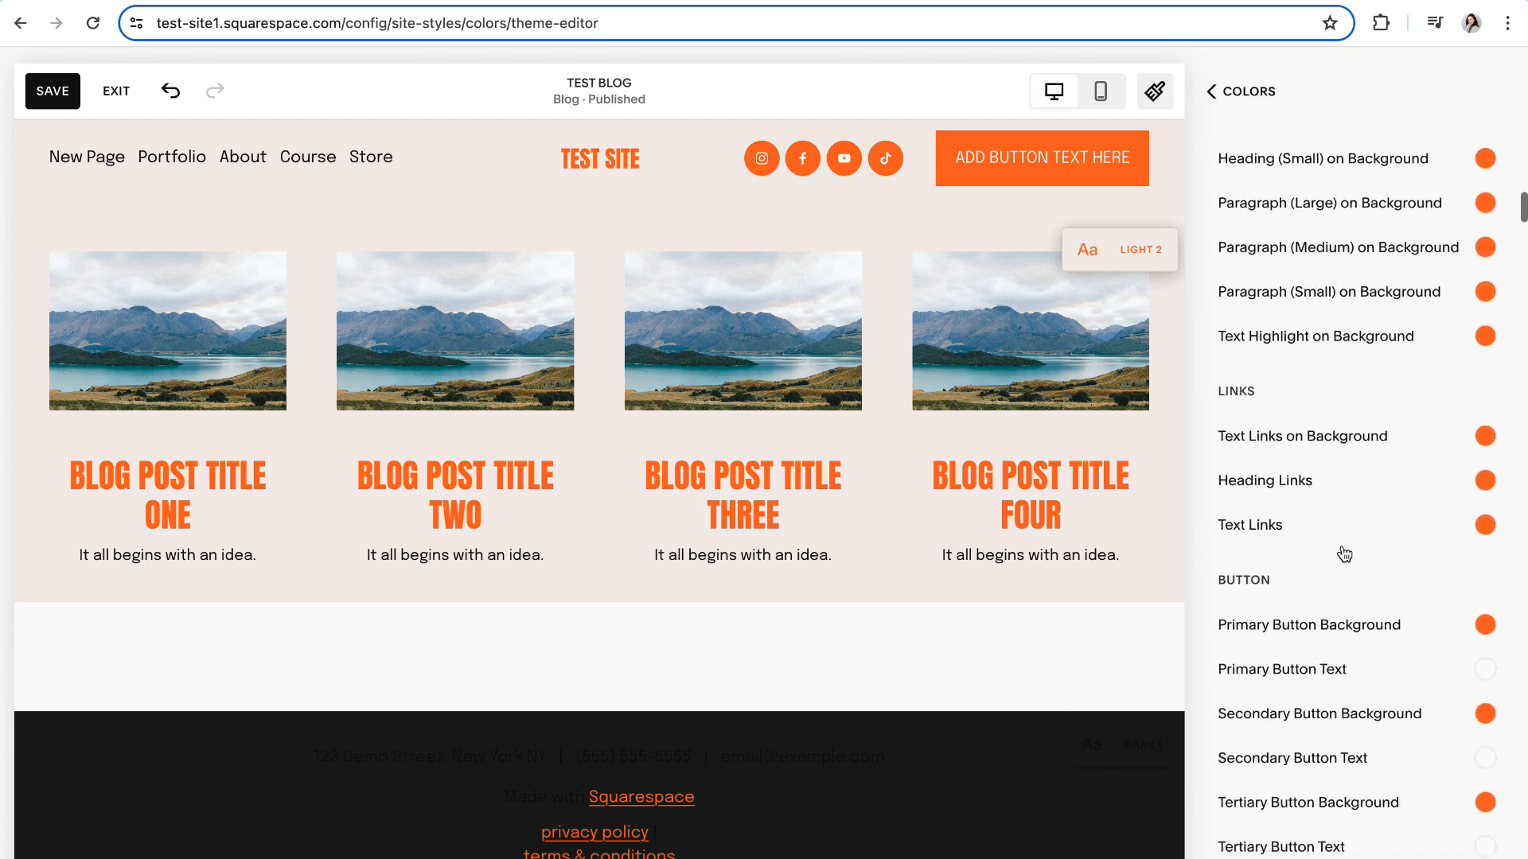
pyautogui.scroll(-12, 1344, 554)
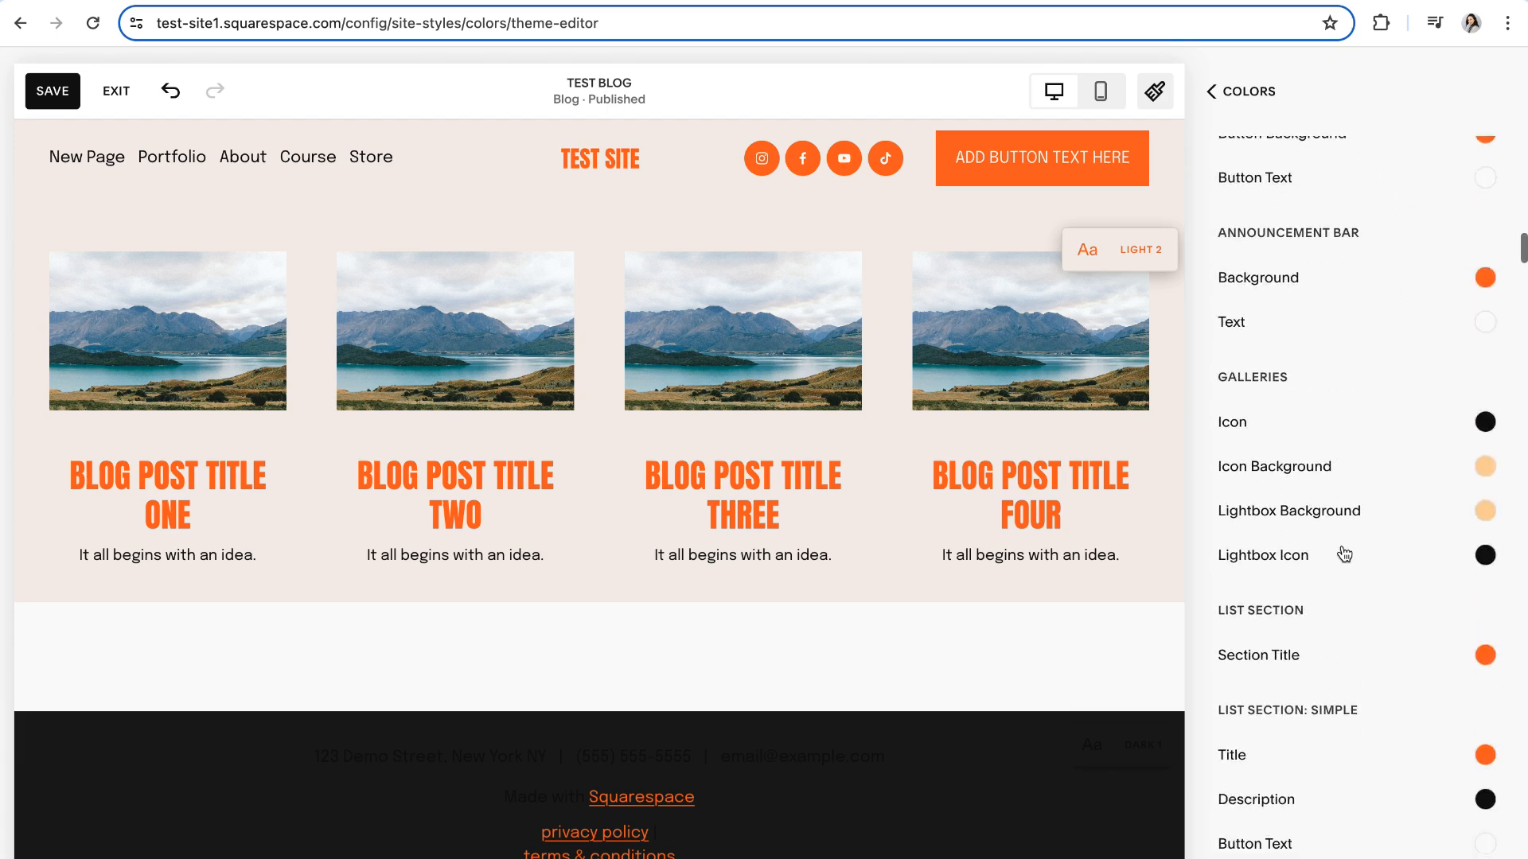
pyautogui.scroll(-16, 1344, 555)
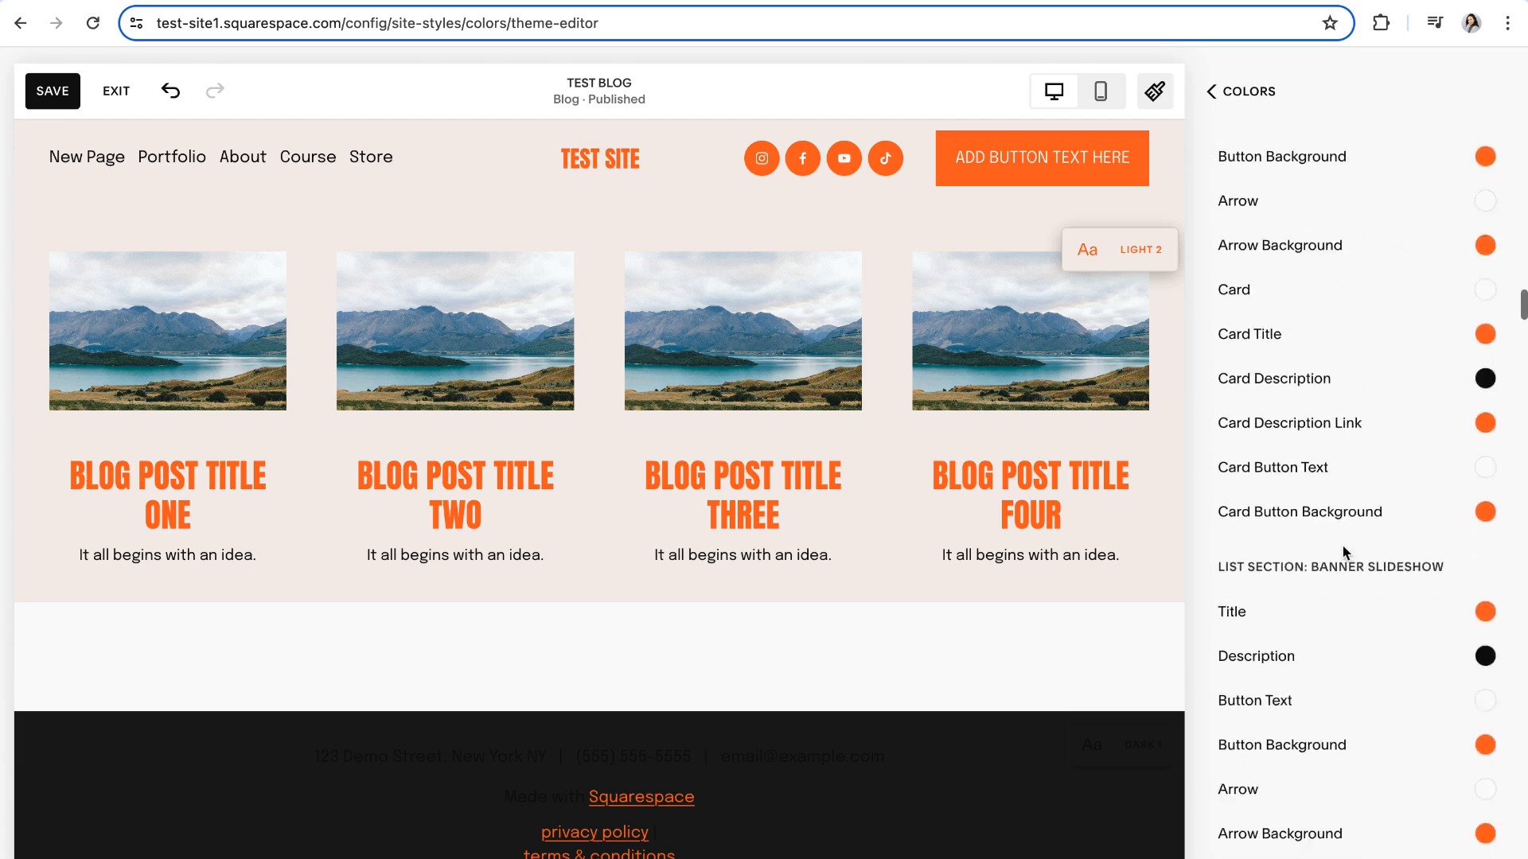
pyautogui.scroll(-13, 1344, 554)
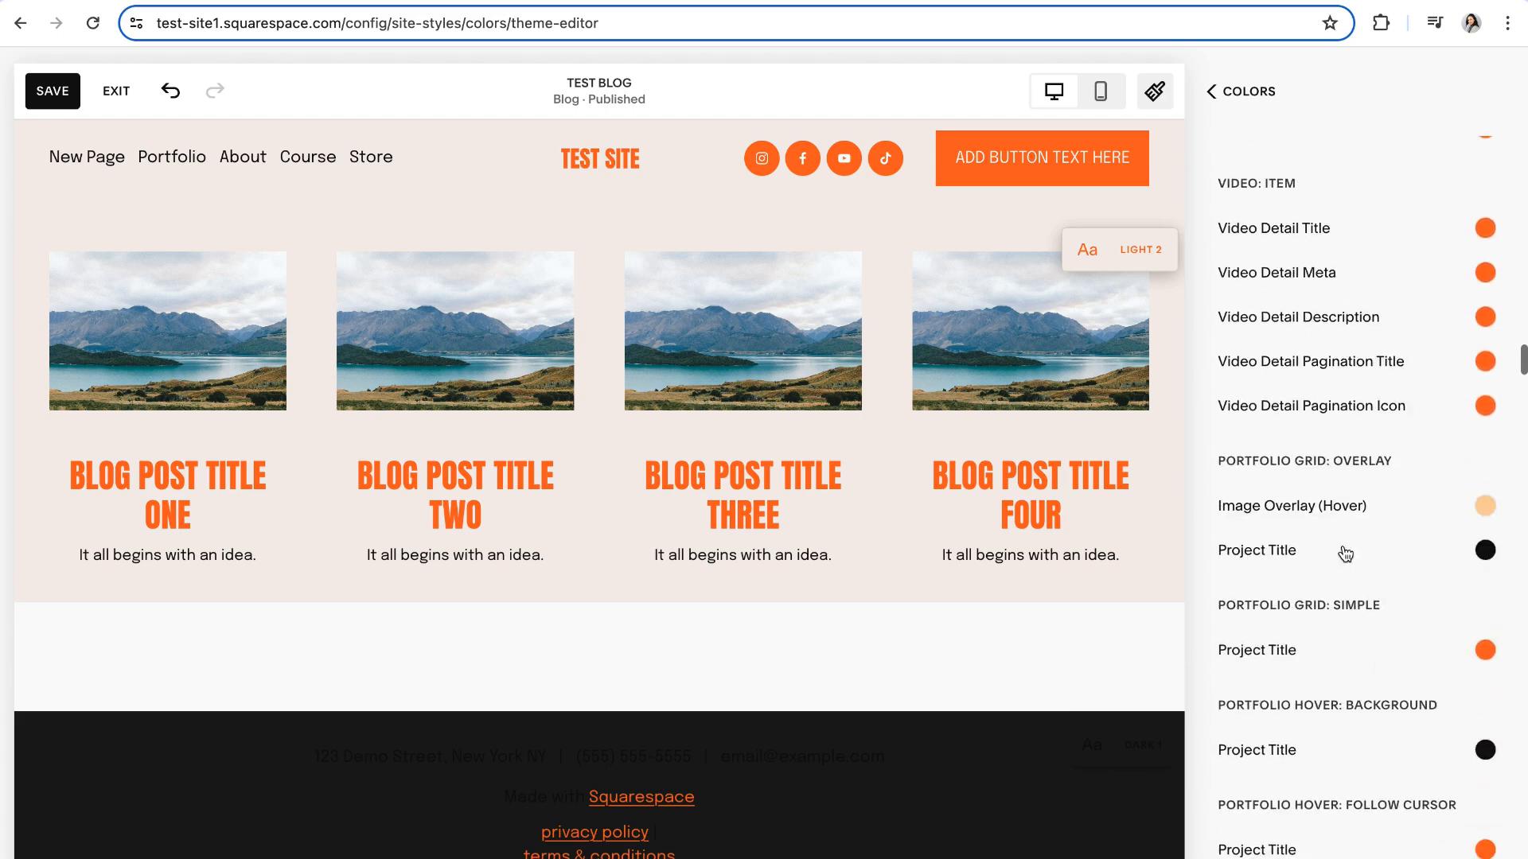
pyautogui.scroll(-5, 1345, 553)
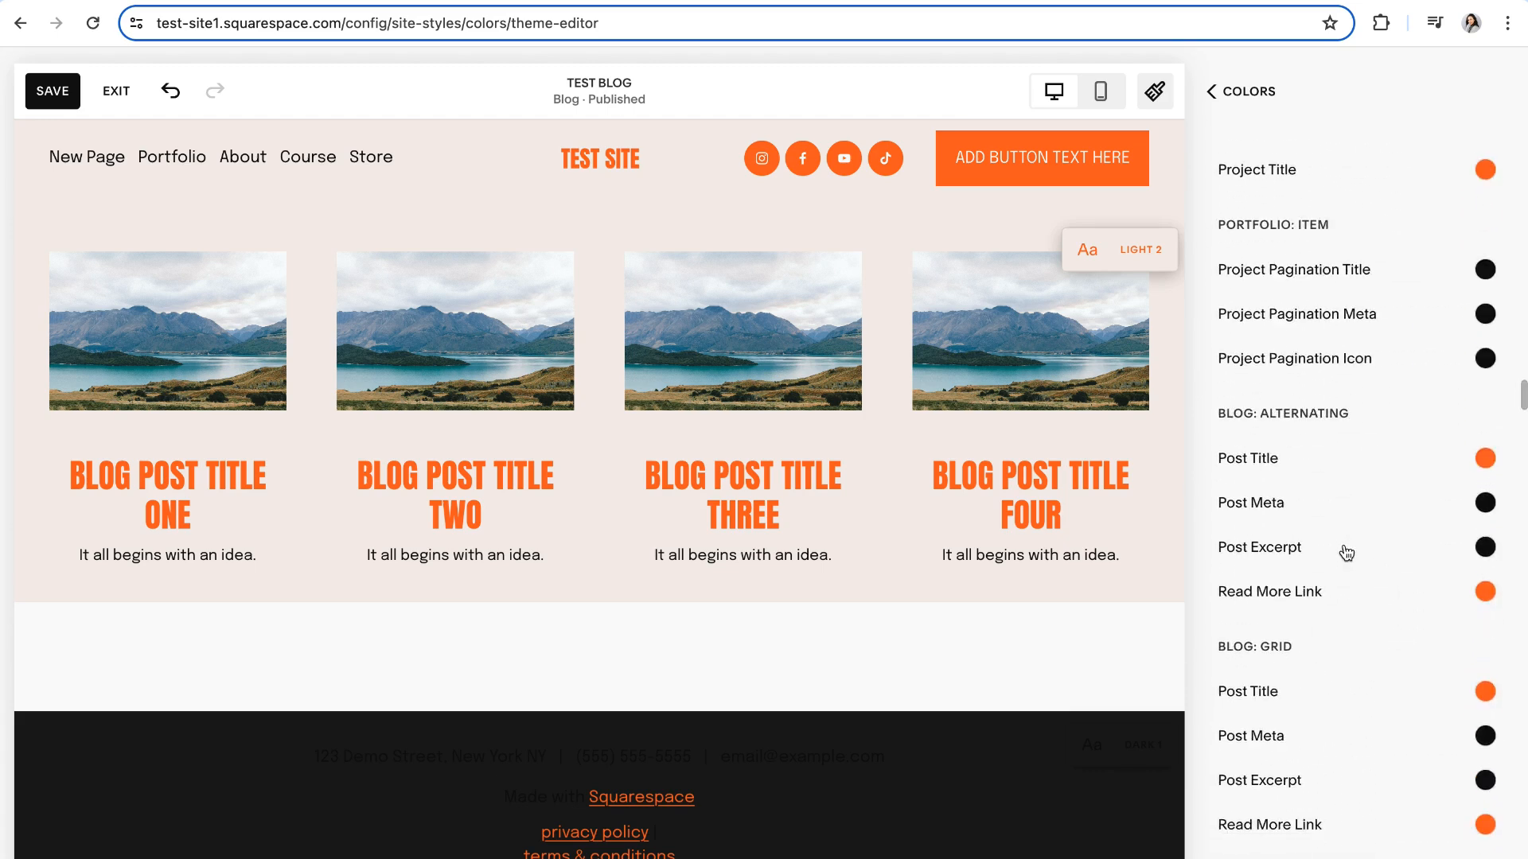
# - Examine the post title, meta, excerpt and read-more link colors listed for the Alternating, Grid and Masonry blog layouts
pyautogui.scroll(2, 1345, 550)
pyautogui.scroll(-1, 1345, 549)
pyautogui.moveTo(1357, 488); pyautogui.dragTo(1233, 490)
pyautogui.scroll(-2, 1287, 501)
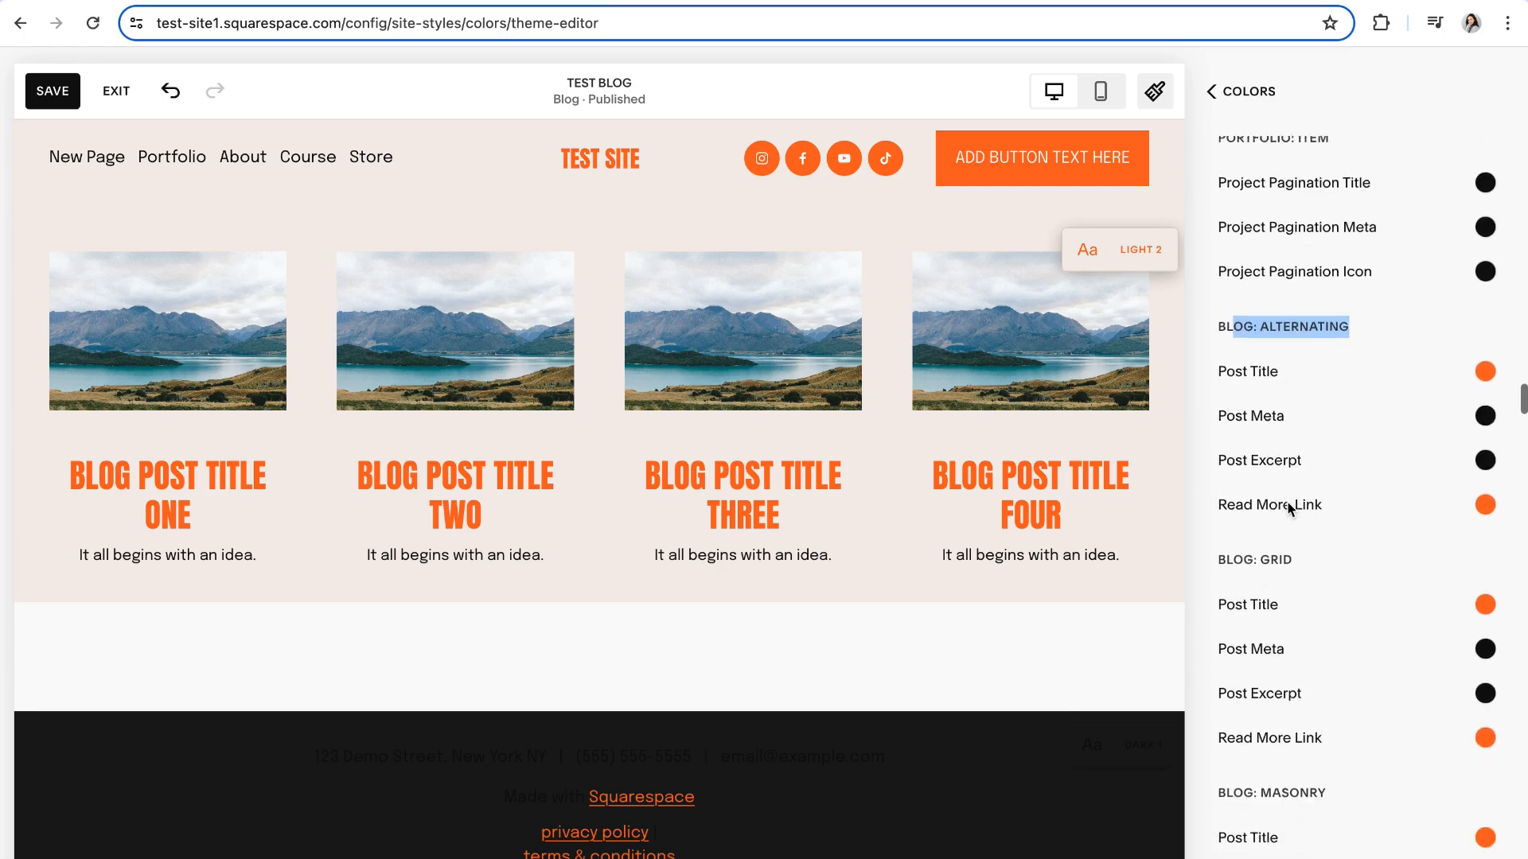
pyautogui.scroll(-3, 1262, 555)
pyautogui.moveTo(1294, 560); pyautogui.dragTo(1266, 562)
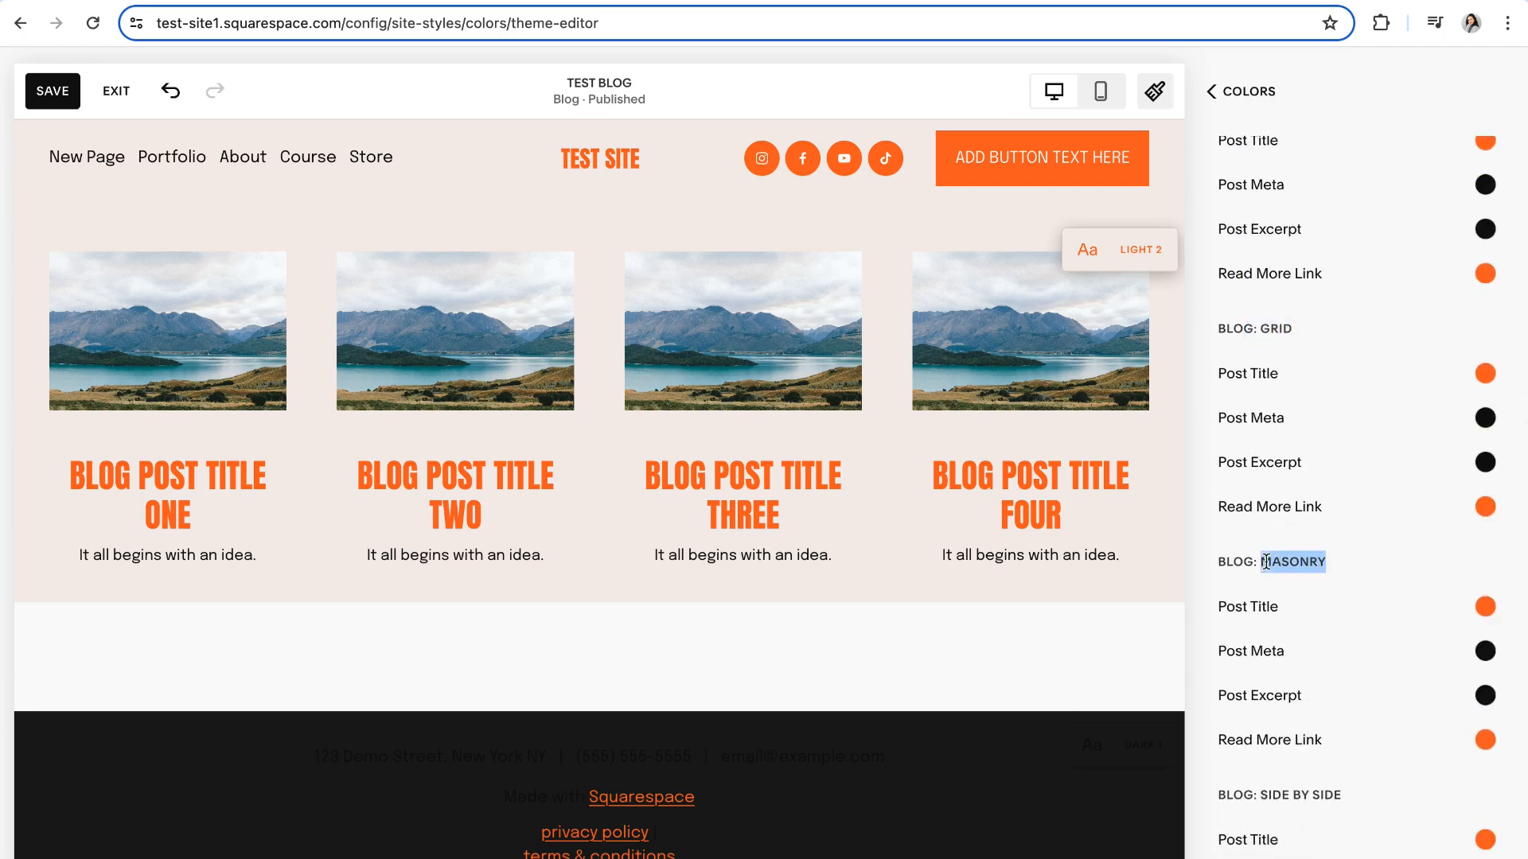
pyautogui.scroll(-2, 1277, 566)
pyautogui.scroll(6, 1278, 566)
pyautogui.click(1309, 554)
pyautogui.scroll(-1, 1310, 554)
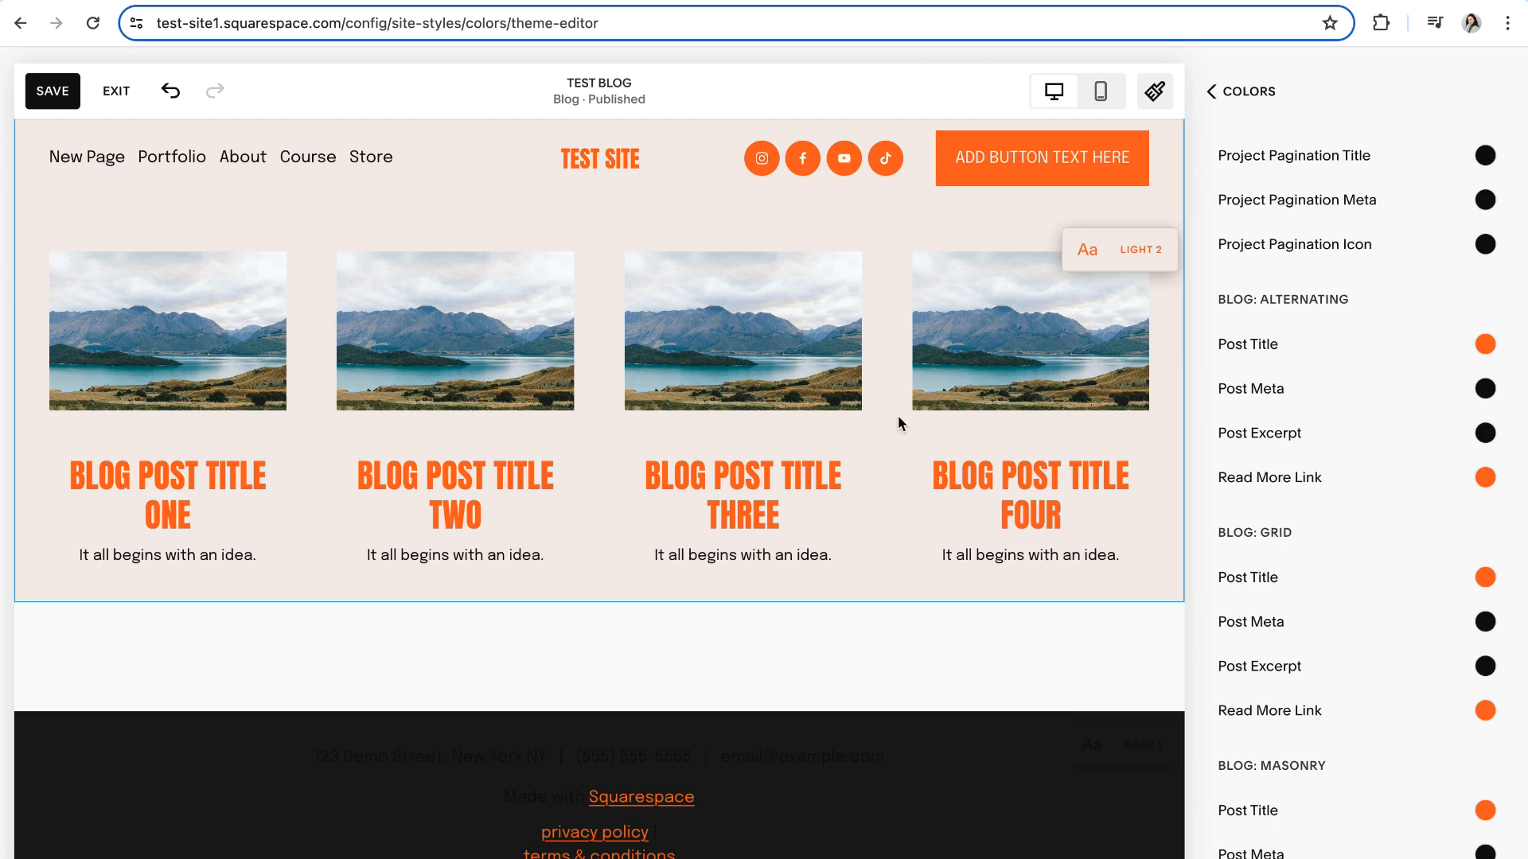
# - Try other palette colors for the Grid blog layout's post title, return it to orange, and check the custom color picker
pyautogui.scroll(-1, 1368, 621)
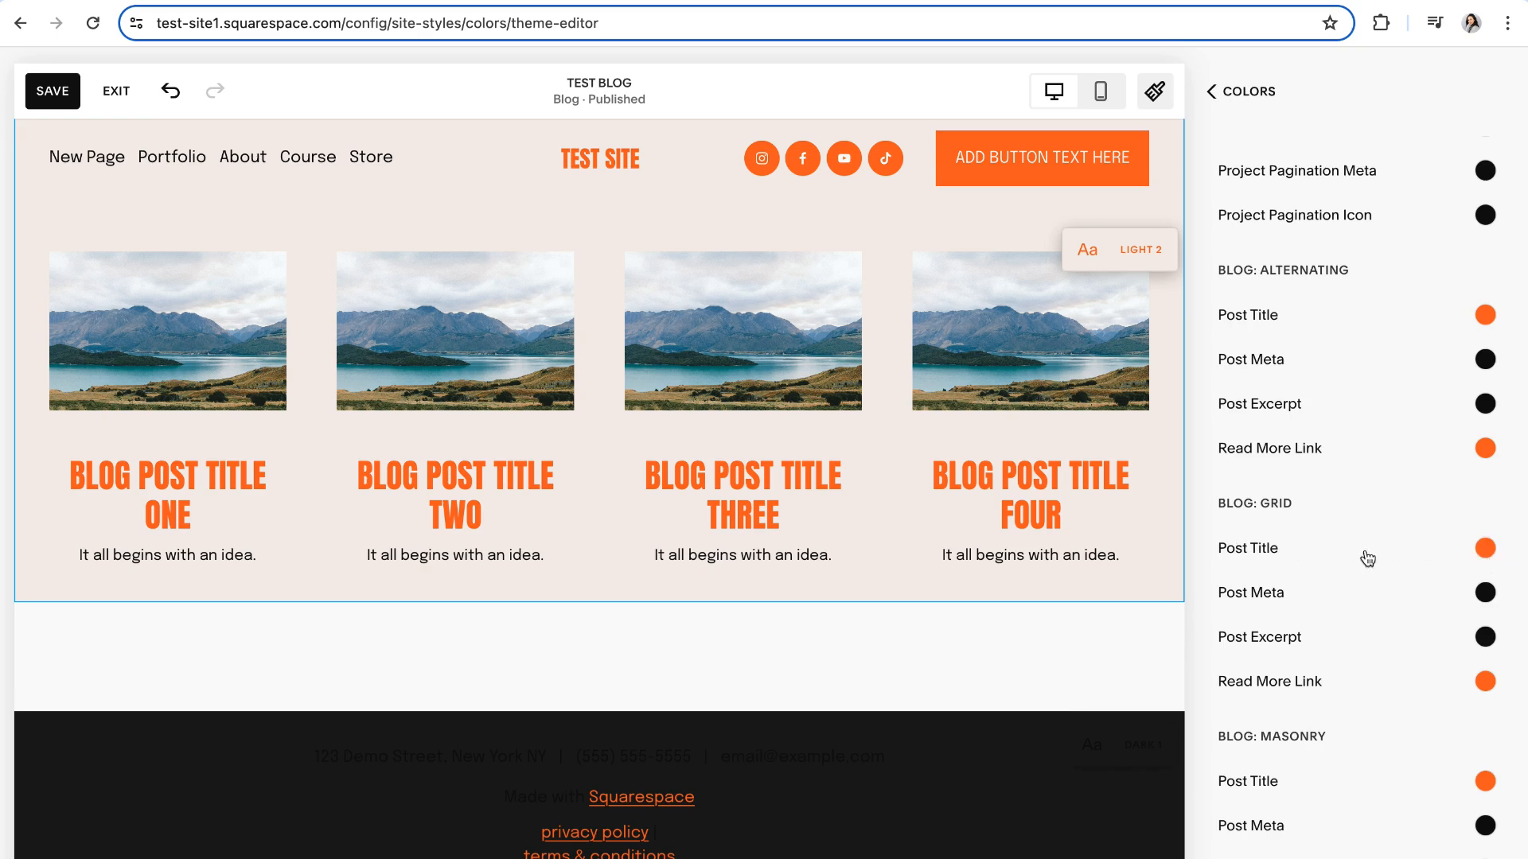
pyautogui.click(1486, 550)
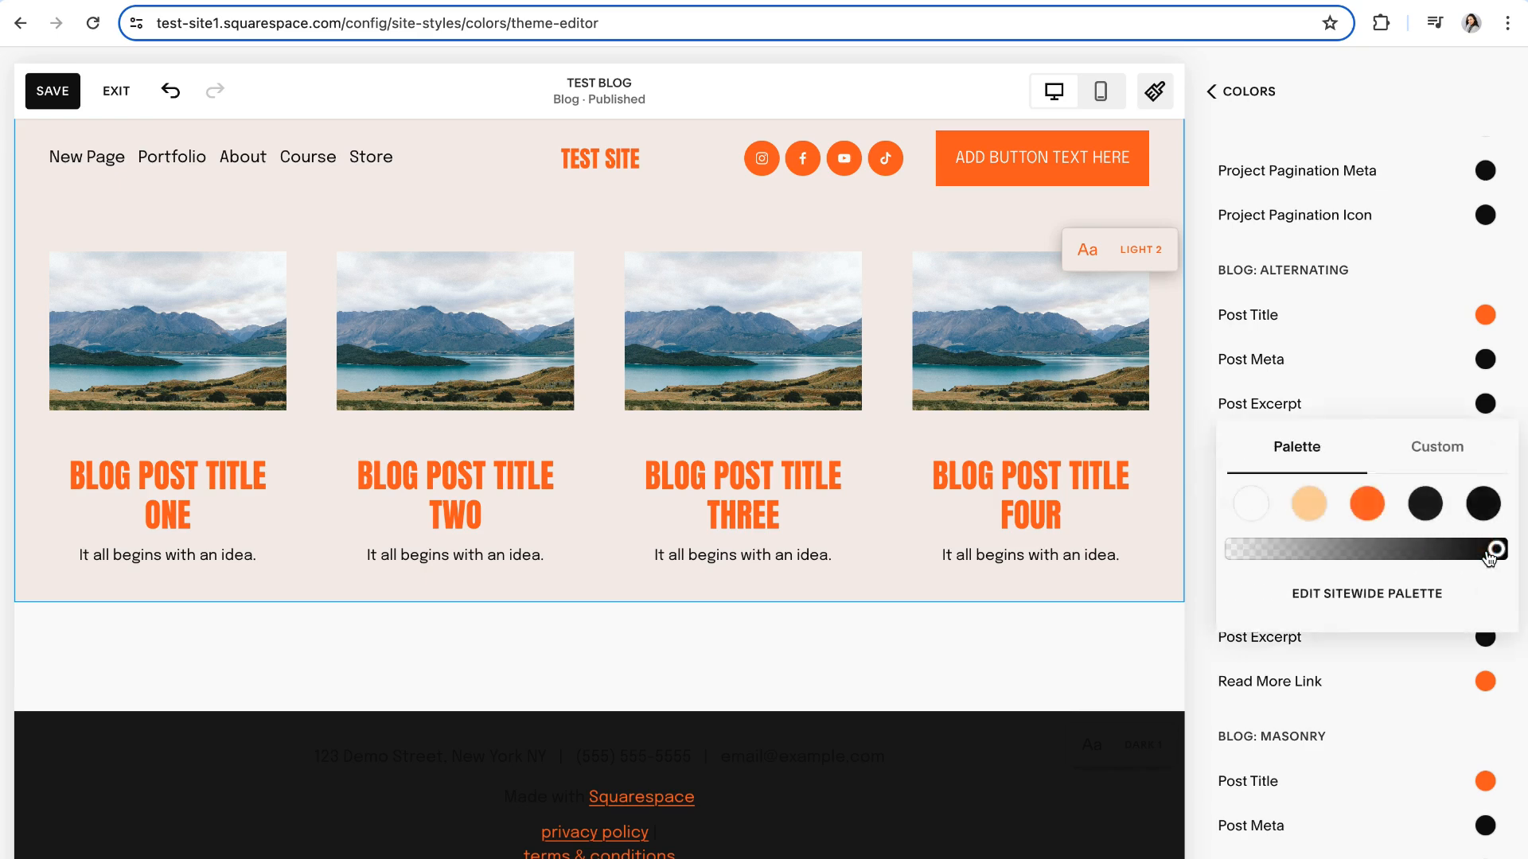
pyautogui.click(1310, 509)
pyautogui.click(1427, 509)
pyautogui.click(1367, 504)
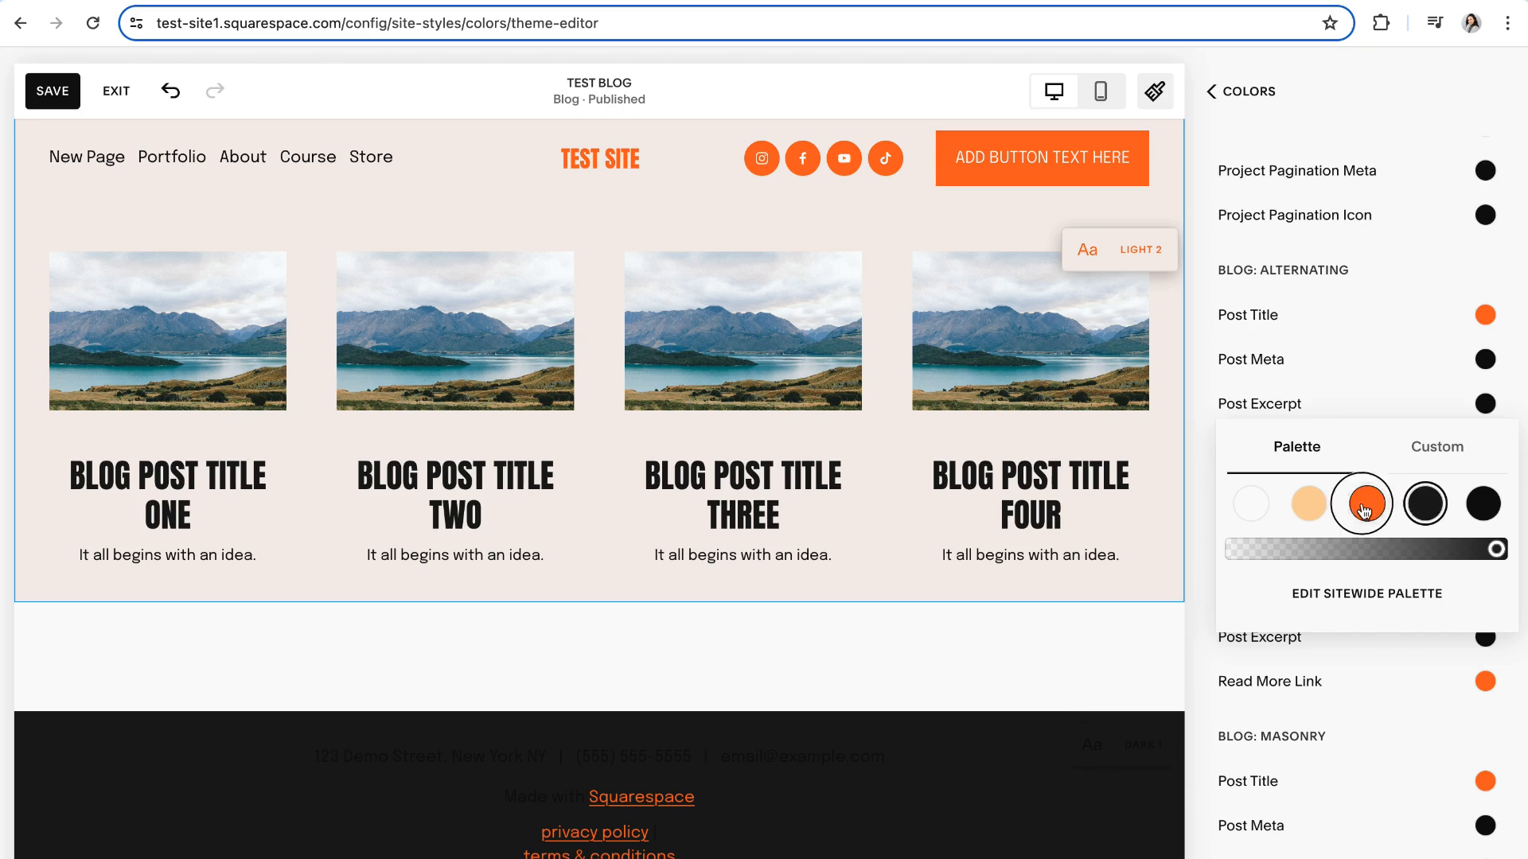
pyautogui.click(1444, 452)
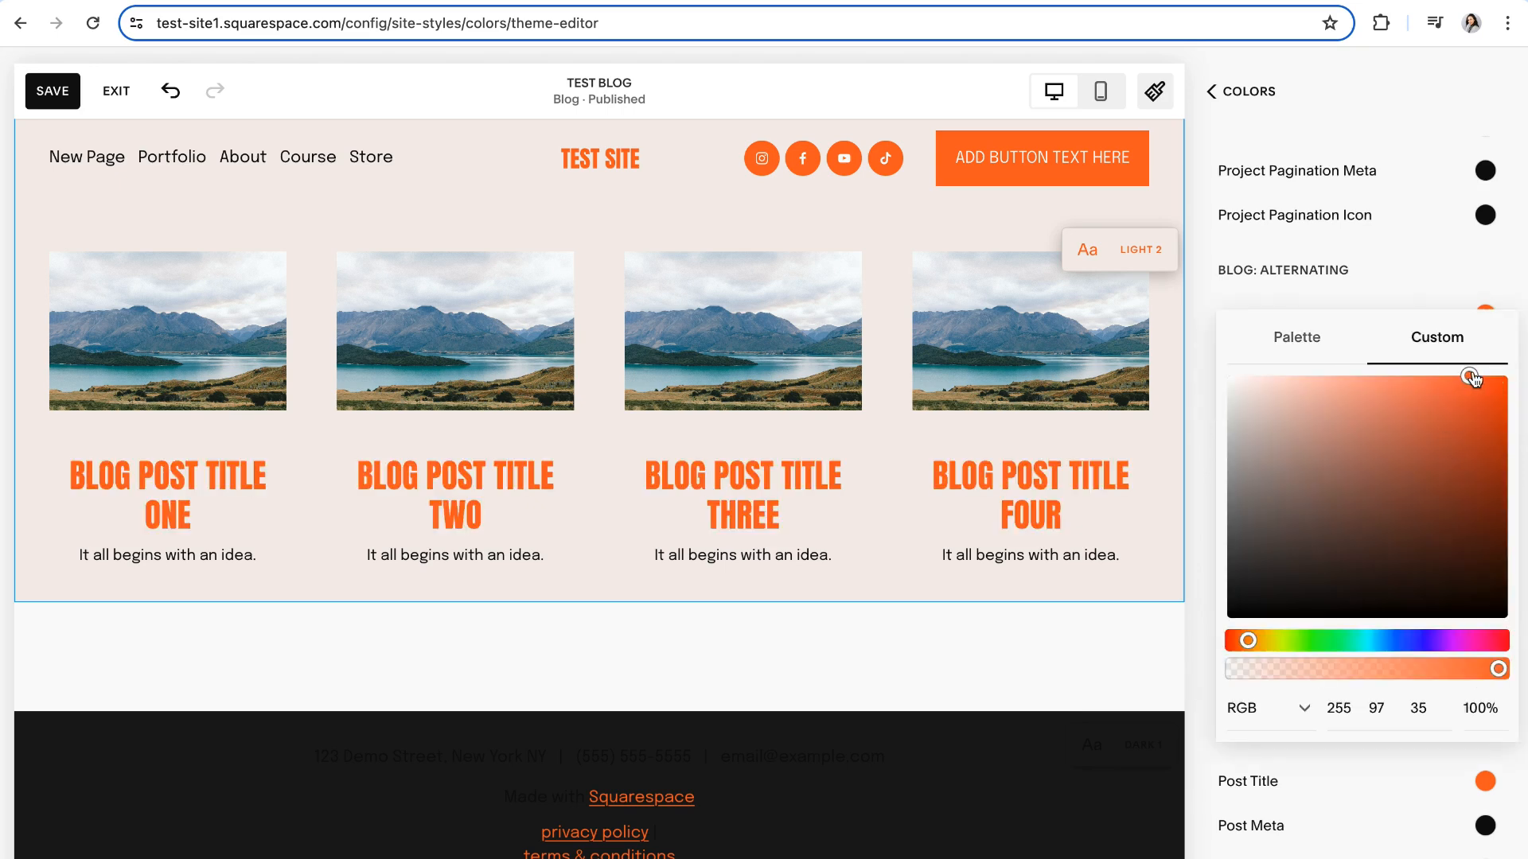
pyautogui.moveTo(1472, 379); pyautogui.dragTo(1440, 368)
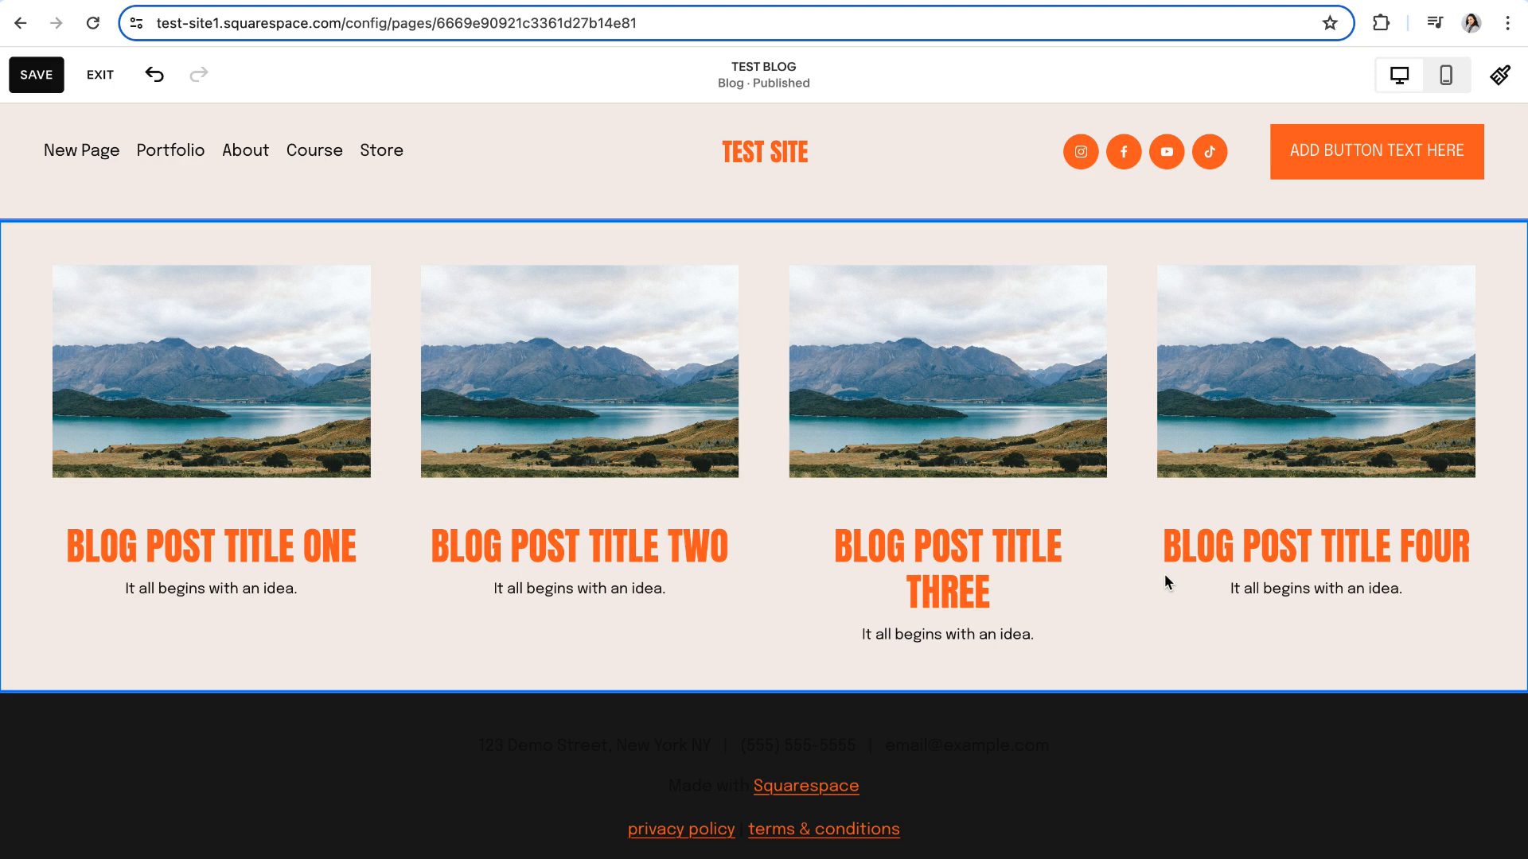
# - Open the list of style assignments in the site-wide font settings
pyautogui.moveTo(1102, 550); pyautogui.dragTo(831, 549)
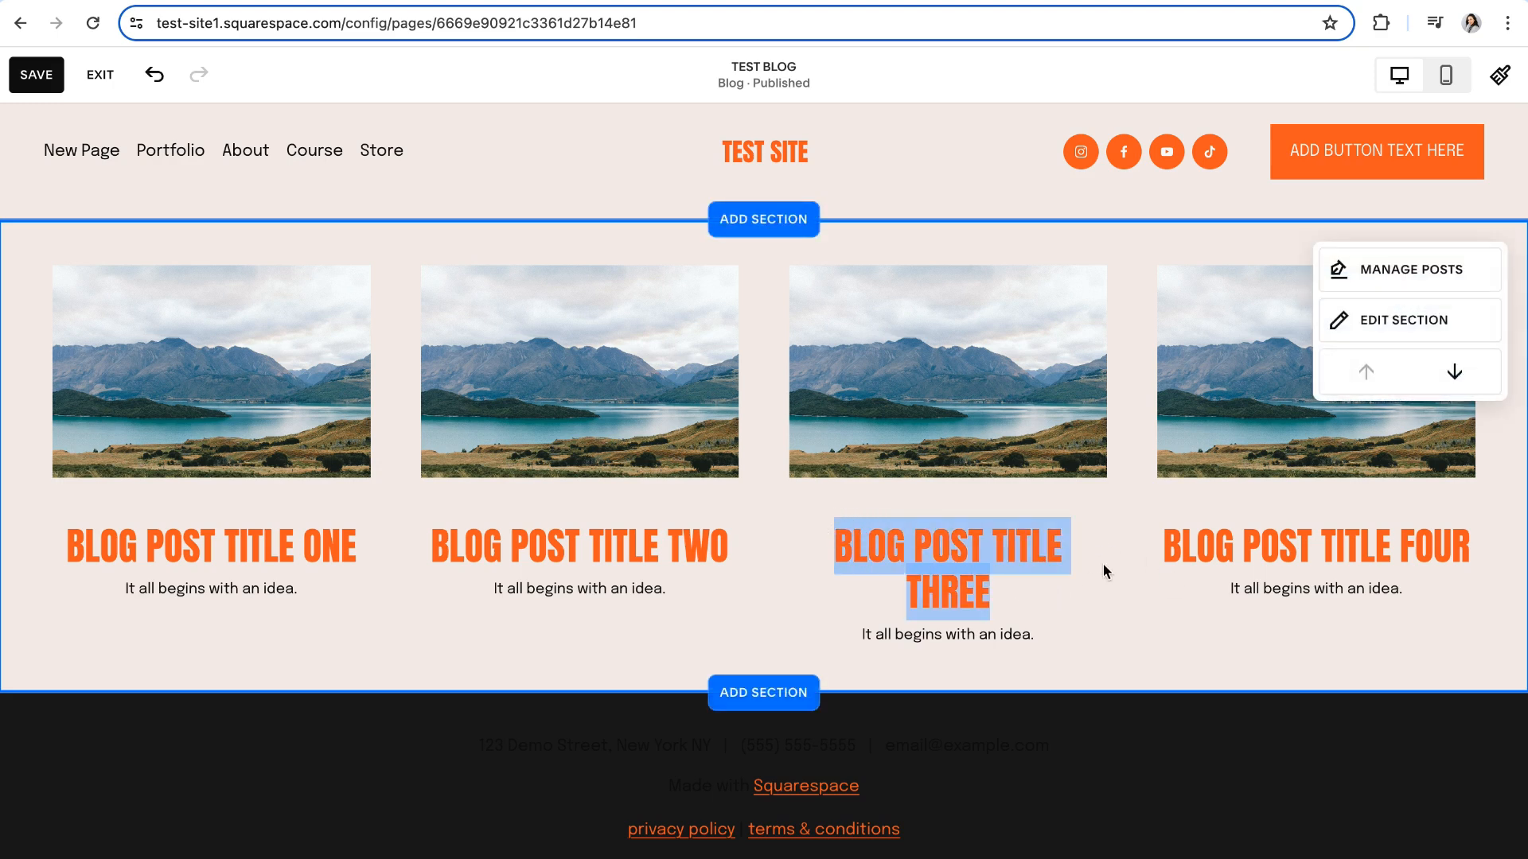
pyautogui.click(1095, 569)
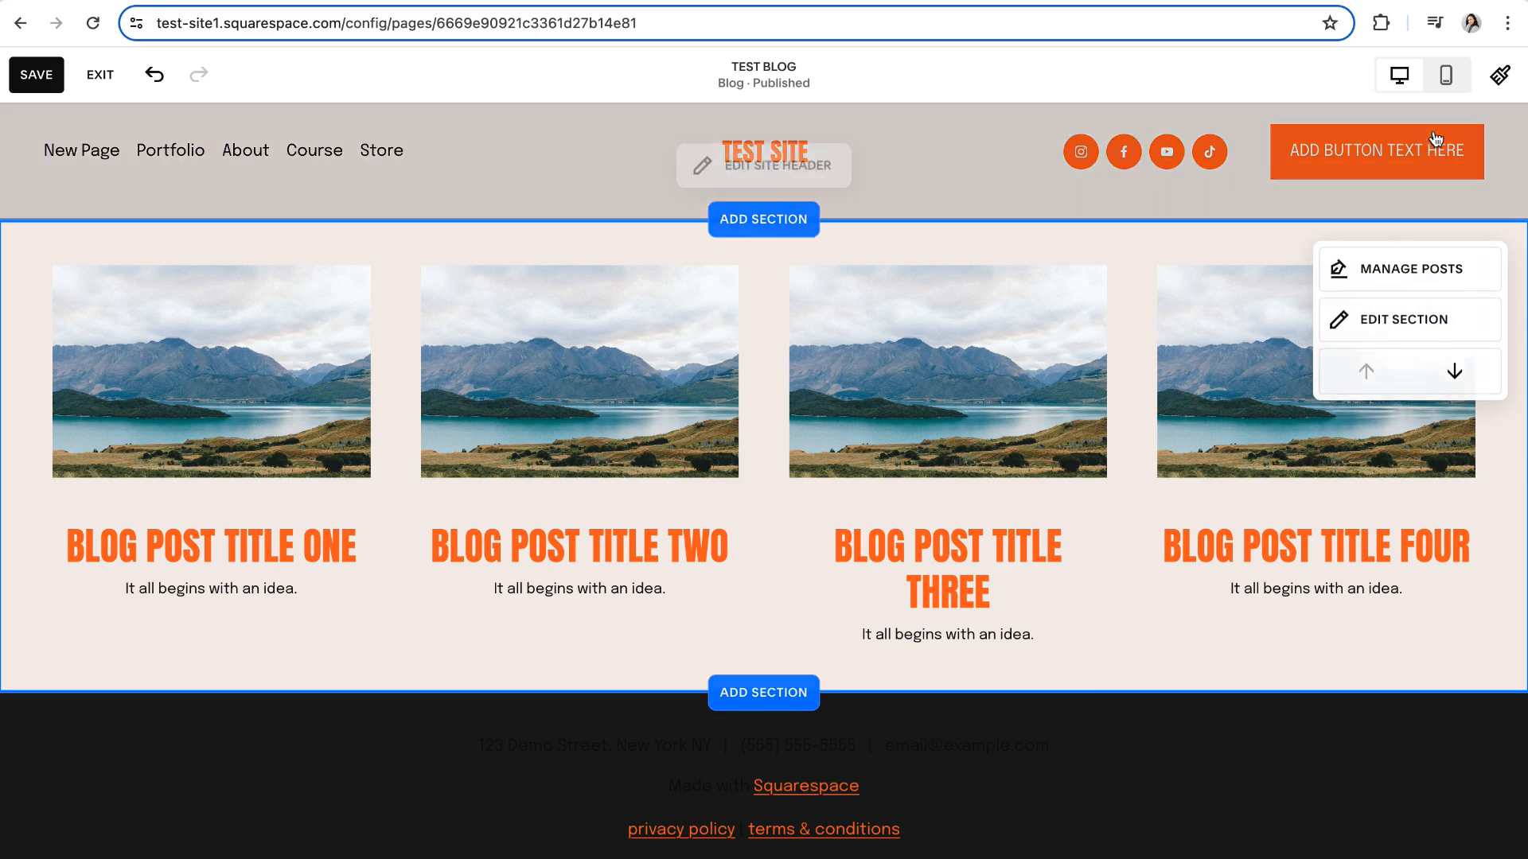
pyautogui.click(1502, 76)
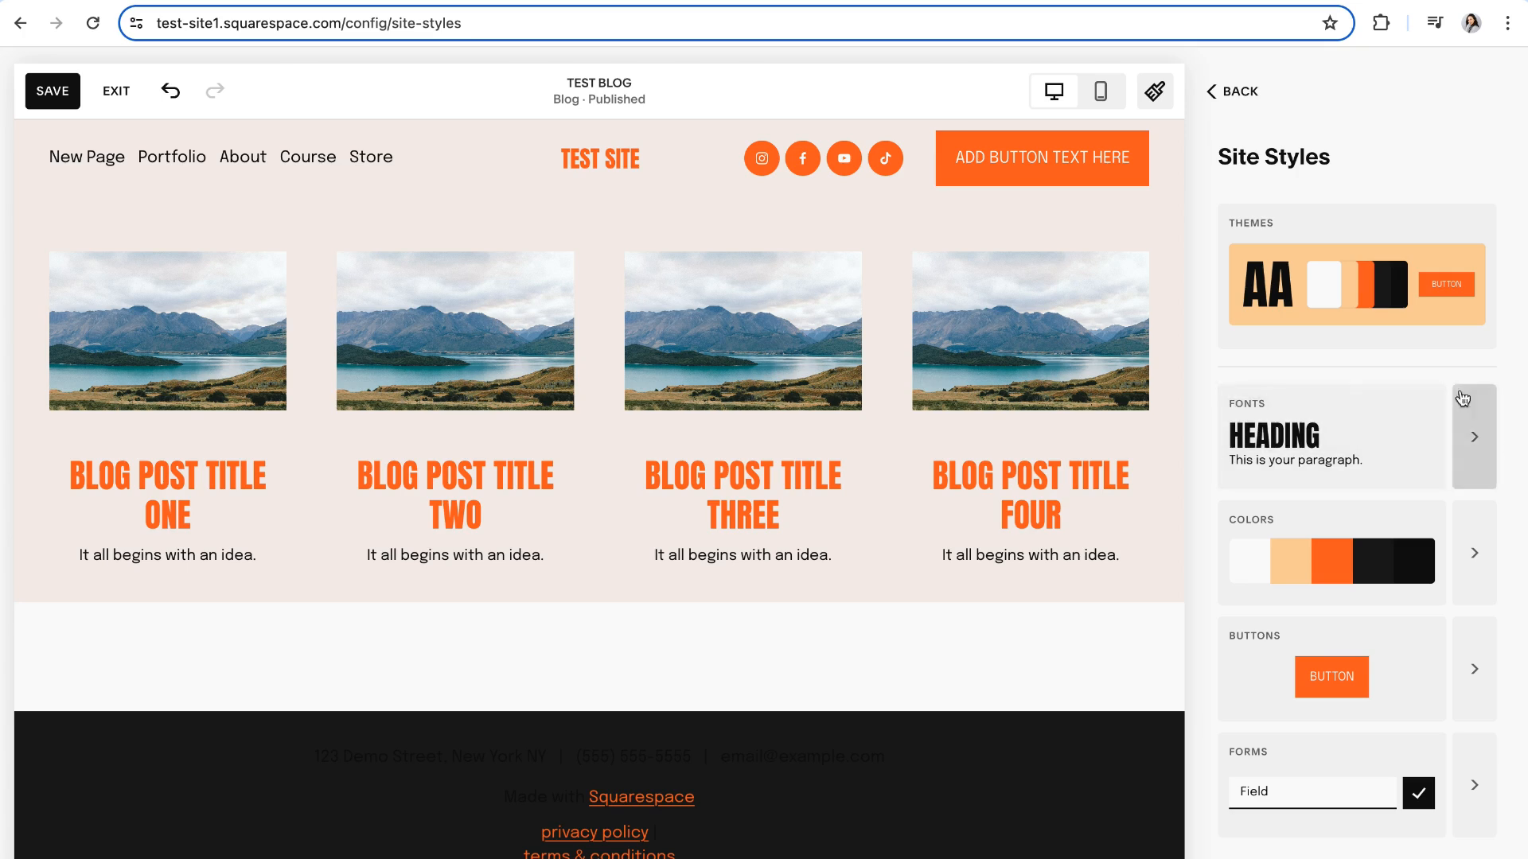
pyautogui.click(1473, 437)
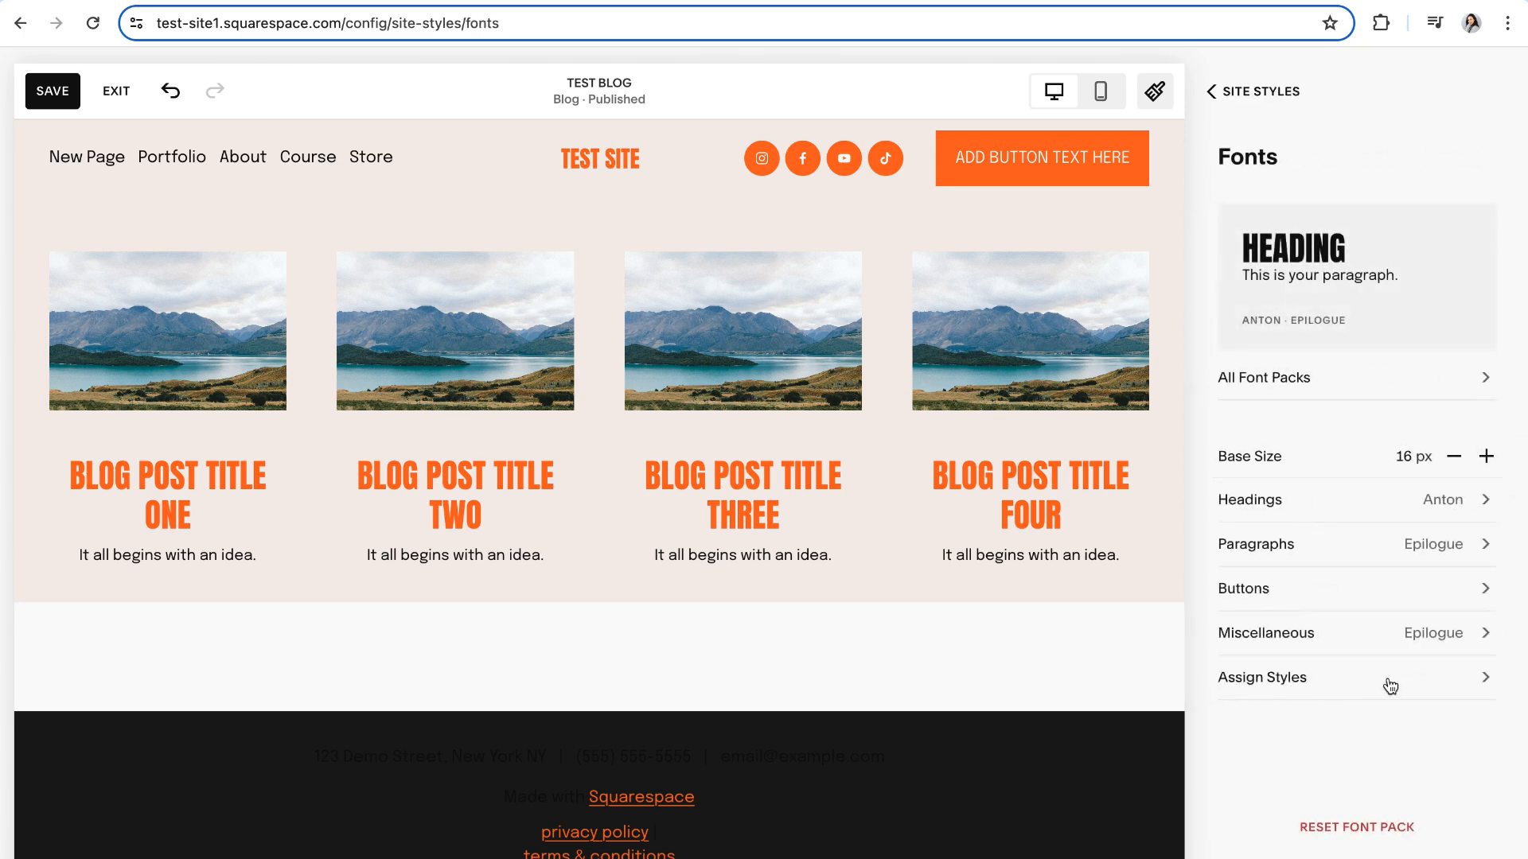
pyautogui.click(1283, 681)
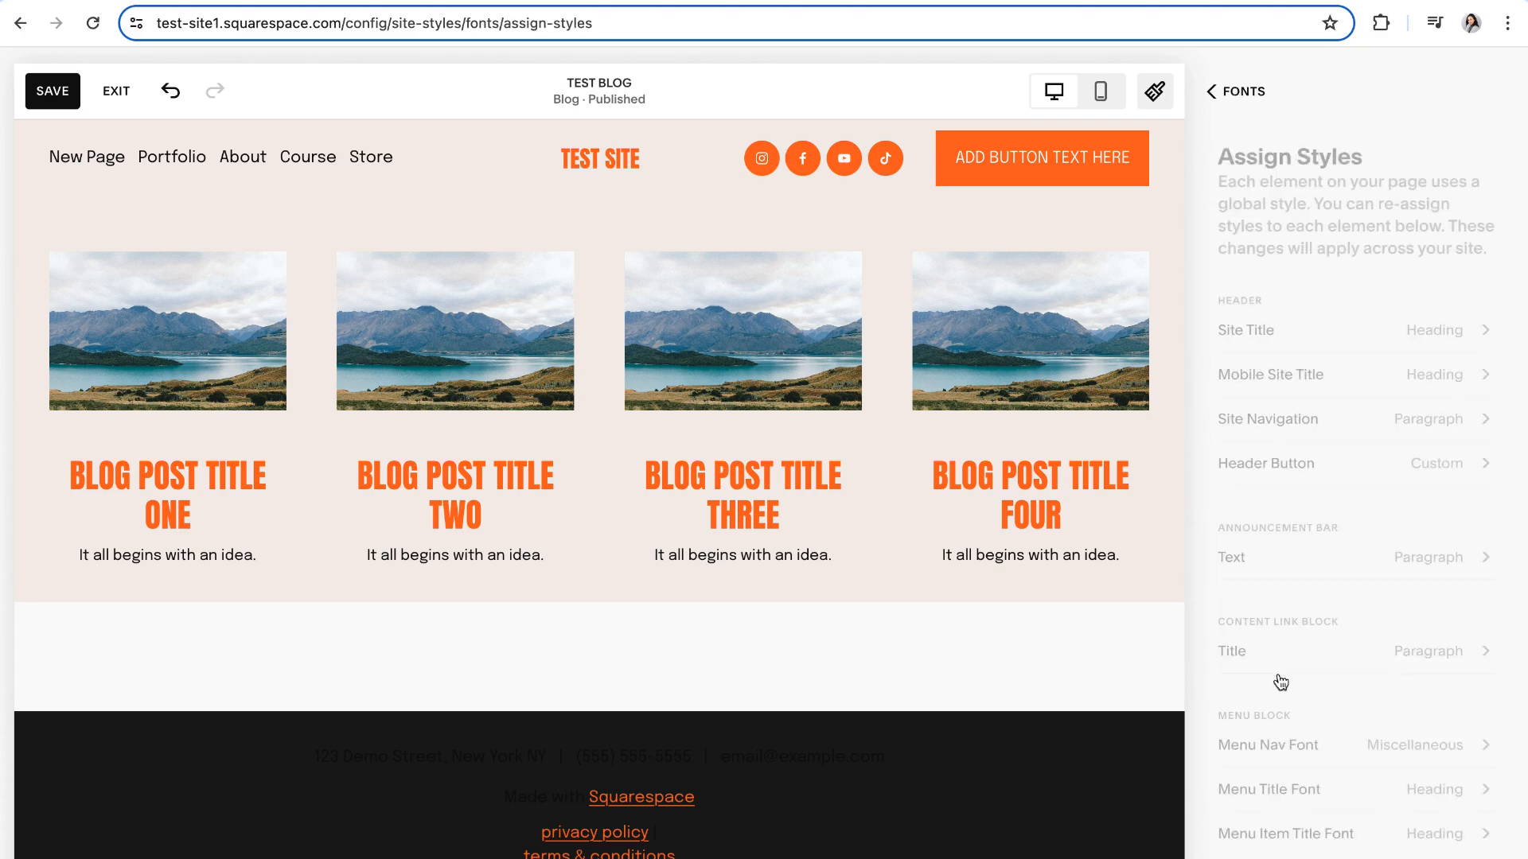
# - Try the Paragraph and Custom font styles for the Basic Grid blog layout's post title
pyautogui.scroll(-5, 1332, 524)
pyautogui.scroll(-10, 1332, 524)
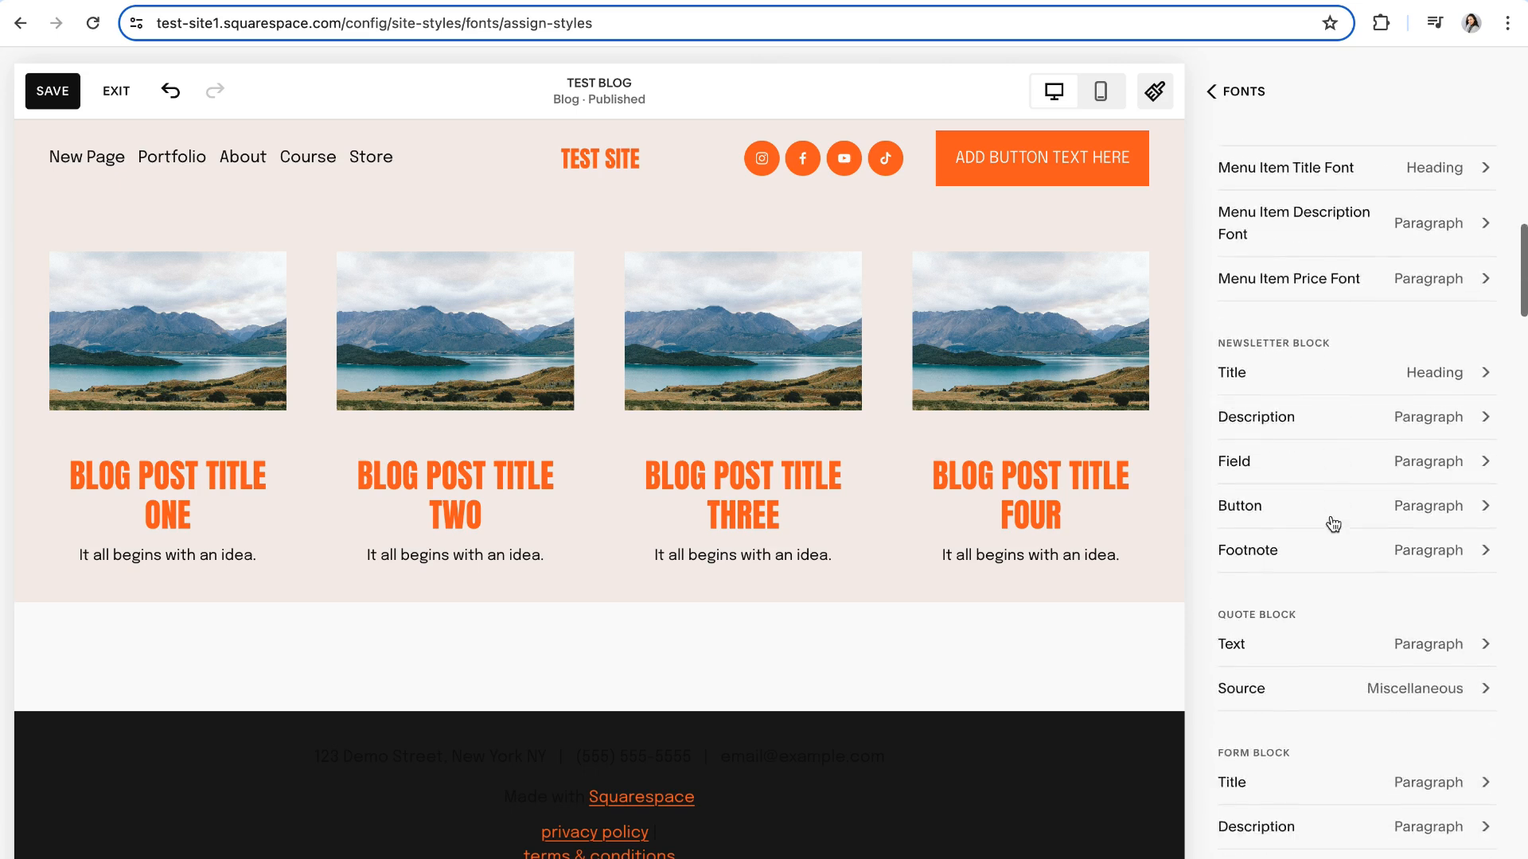
pyautogui.scroll(-5, 1337, 524)
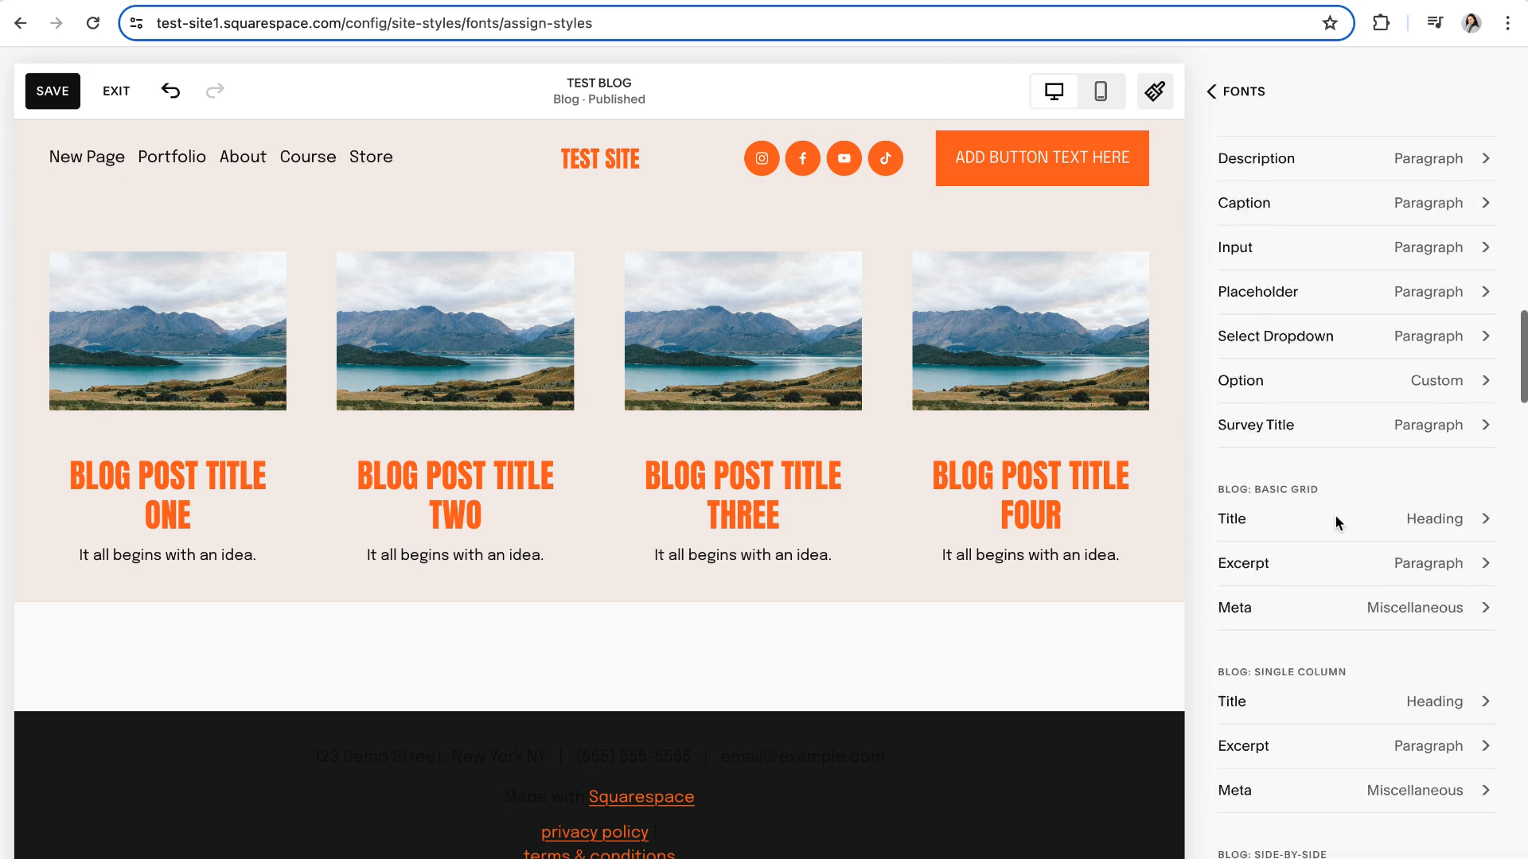
pyautogui.moveTo(1332, 385); pyautogui.dragTo(1208, 378)
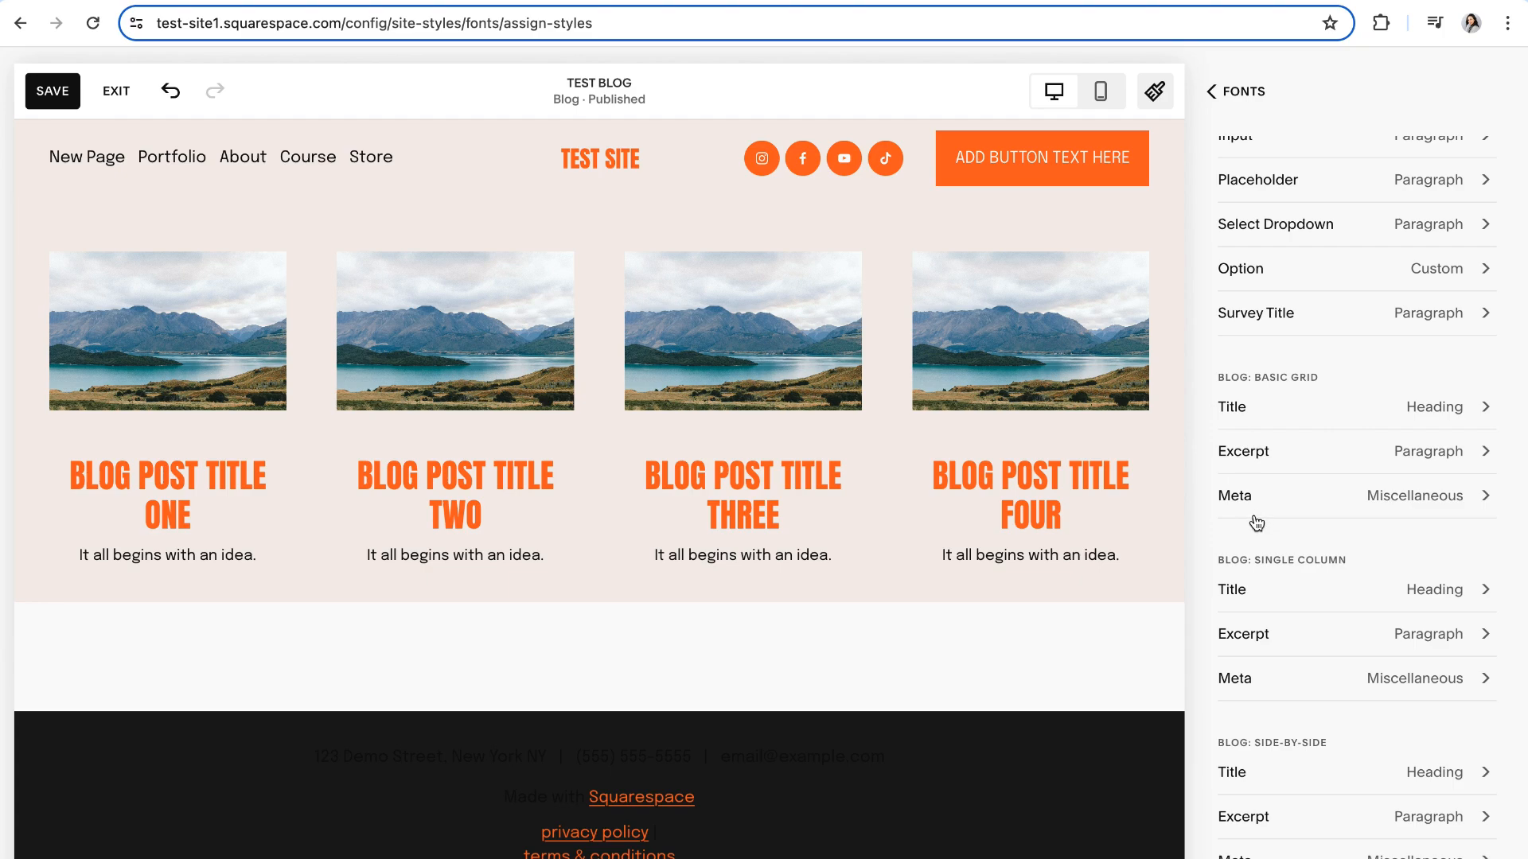
pyautogui.click(1454, 414)
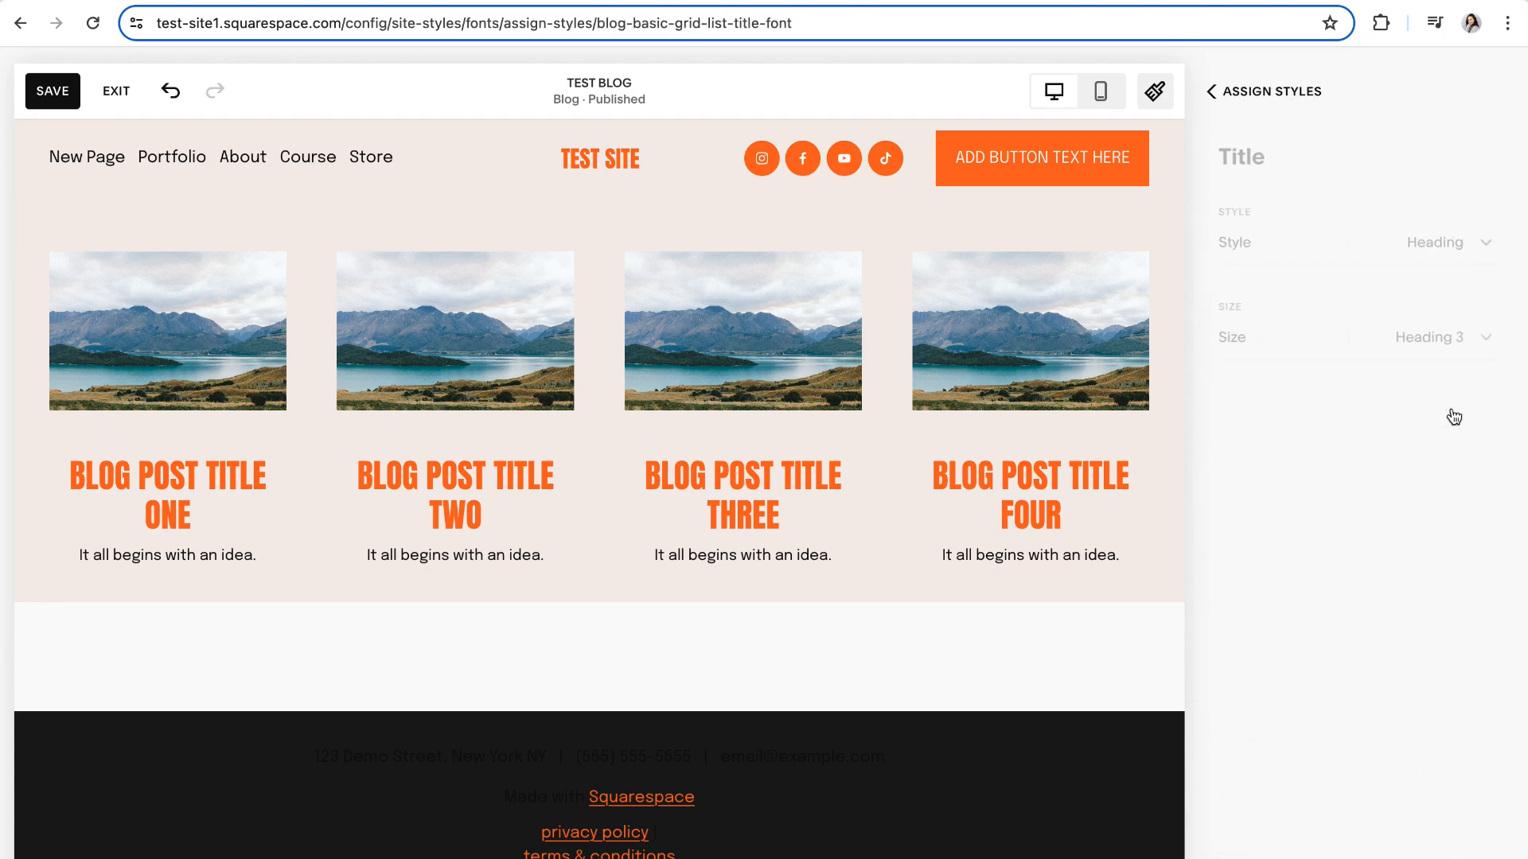
pyautogui.click(1484, 245)
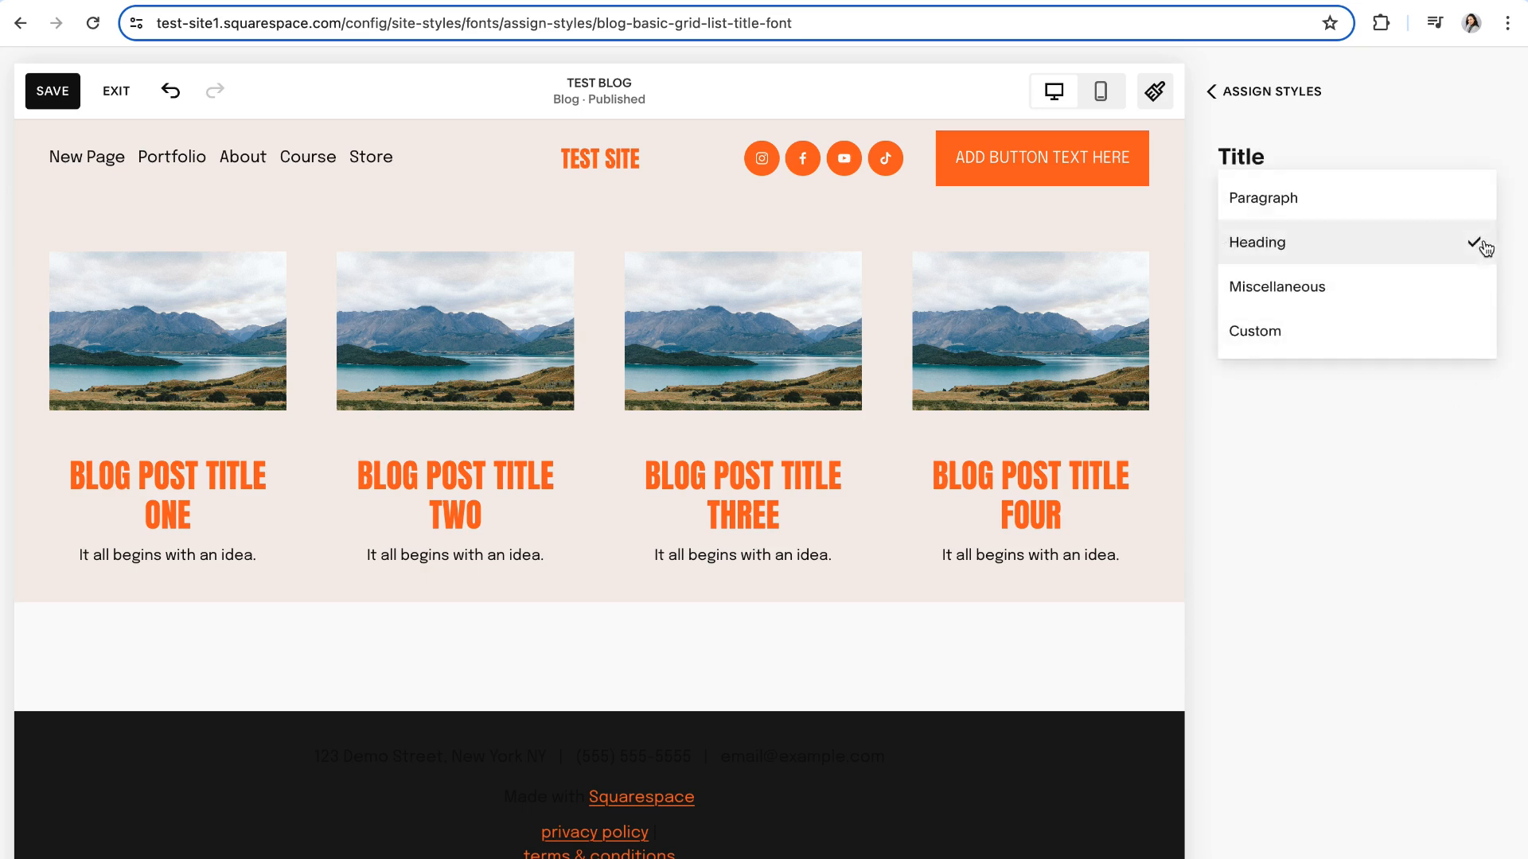
pyautogui.click(1297, 215)
pyautogui.click(1277, 242)
pyautogui.click(1275, 289)
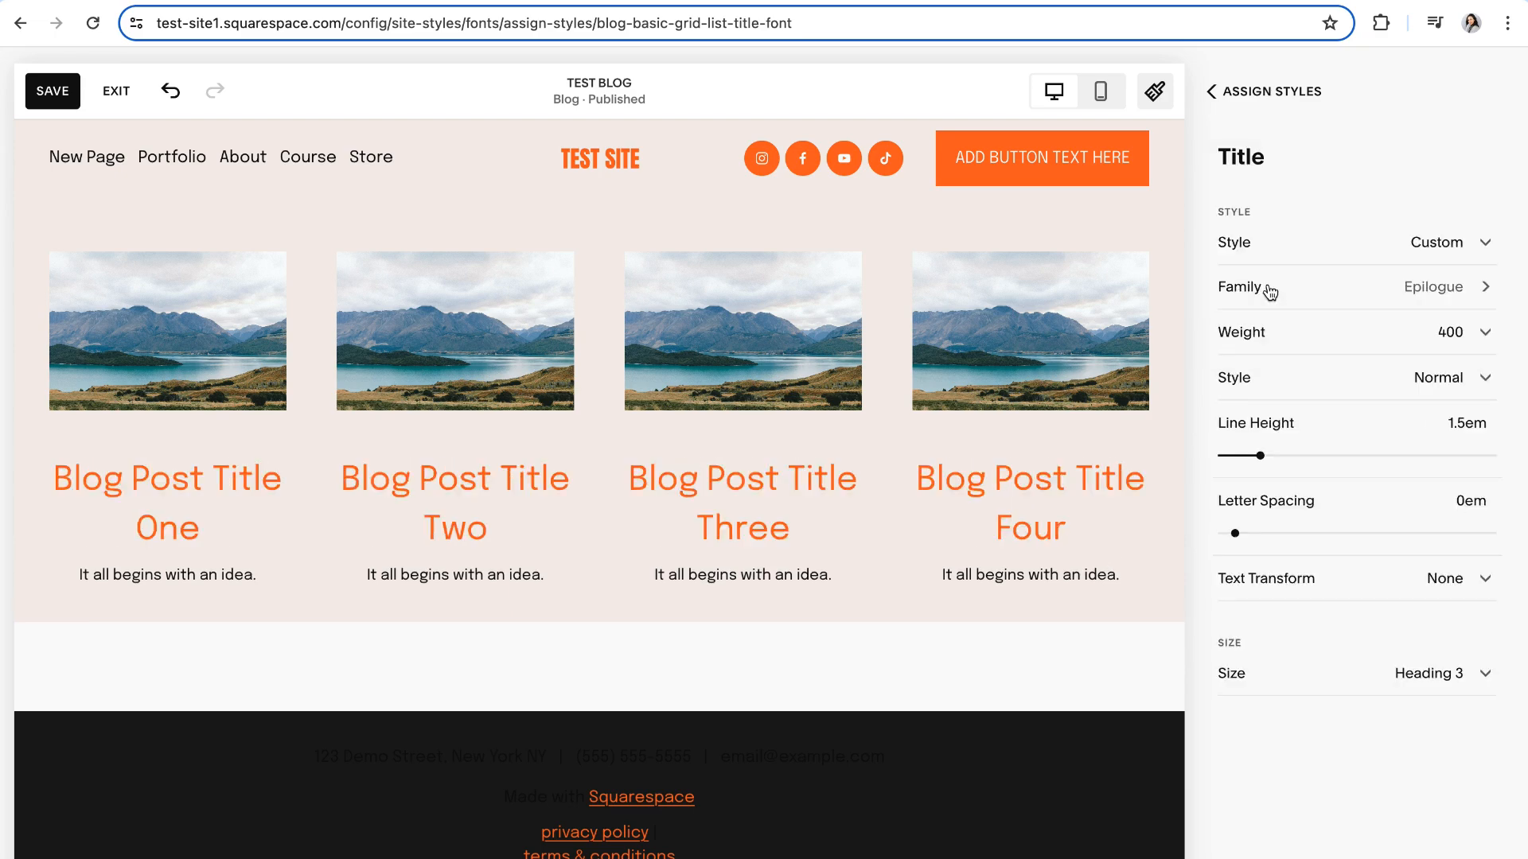
# - Try Brandon Grotesque from the full font list as the Basic Grid post title's font family
pyautogui.click(1445, 288)
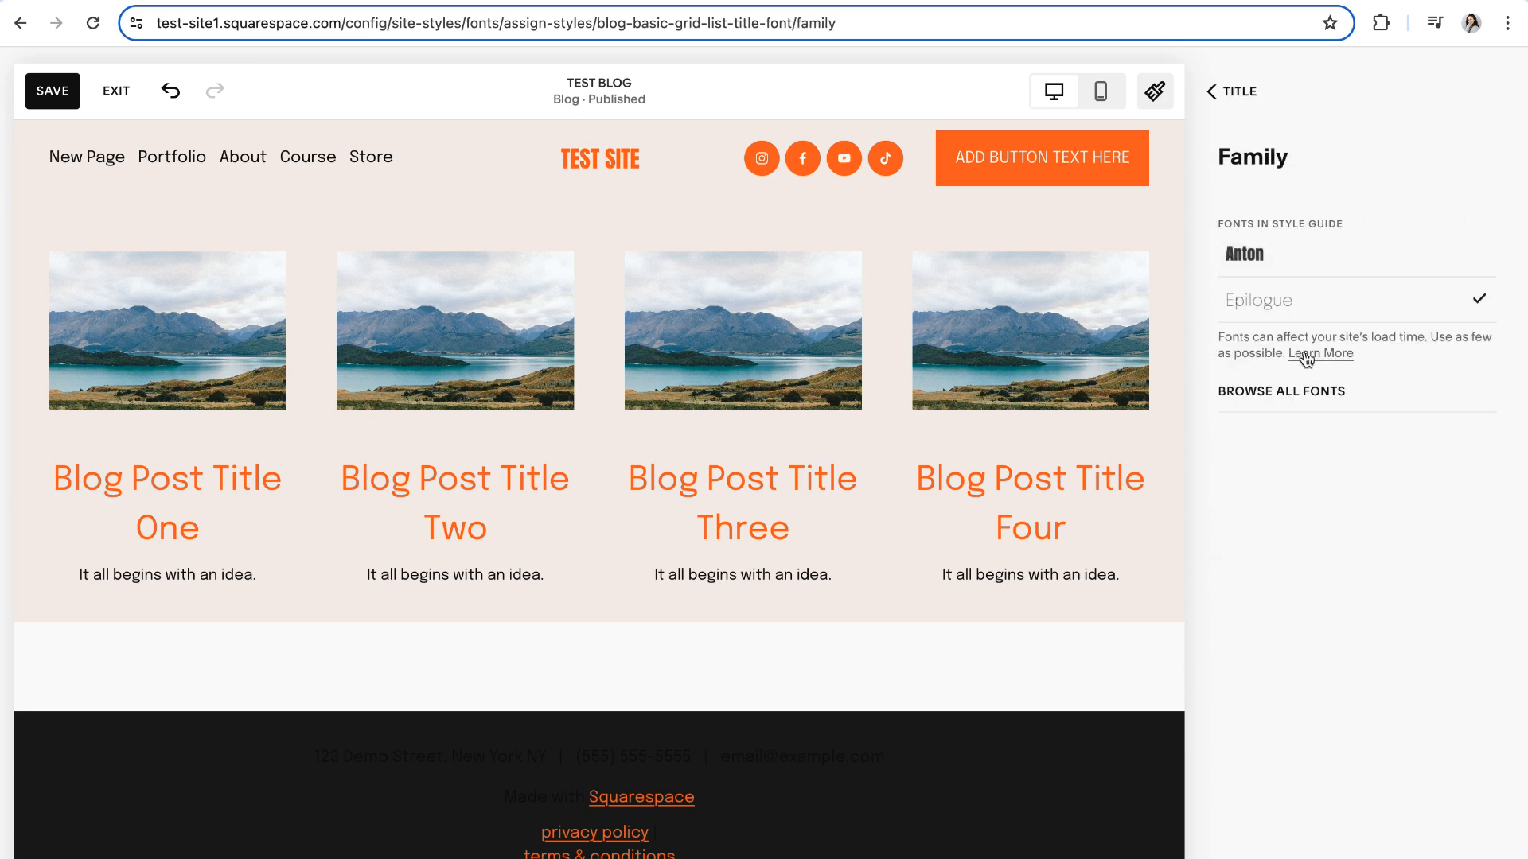
pyautogui.click(1299, 390)
pyautogui.scroll(-5, 1273, 557)
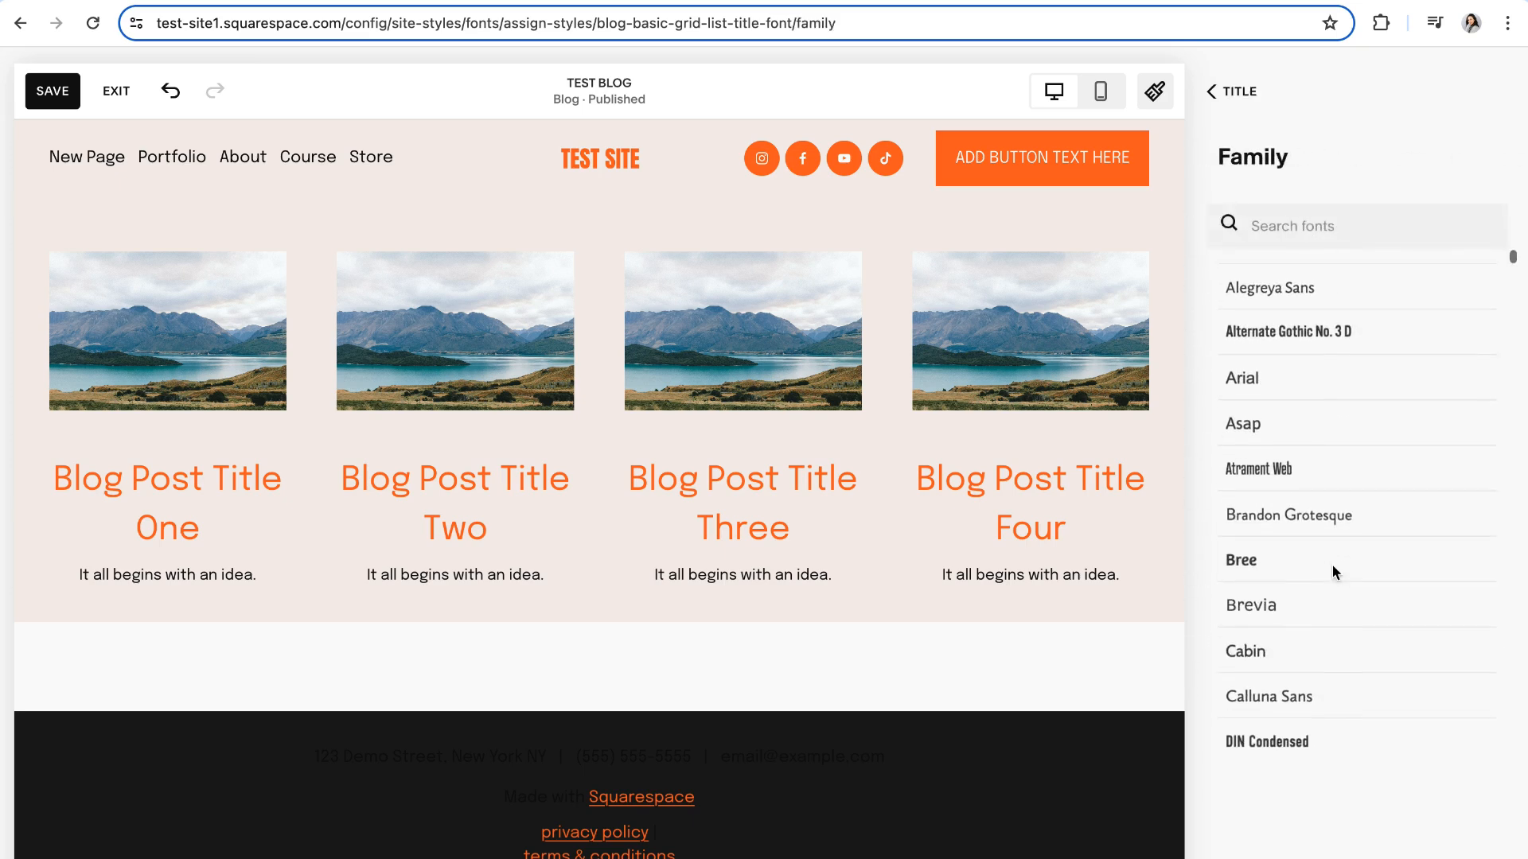
pyautogui.click(1302, 509)
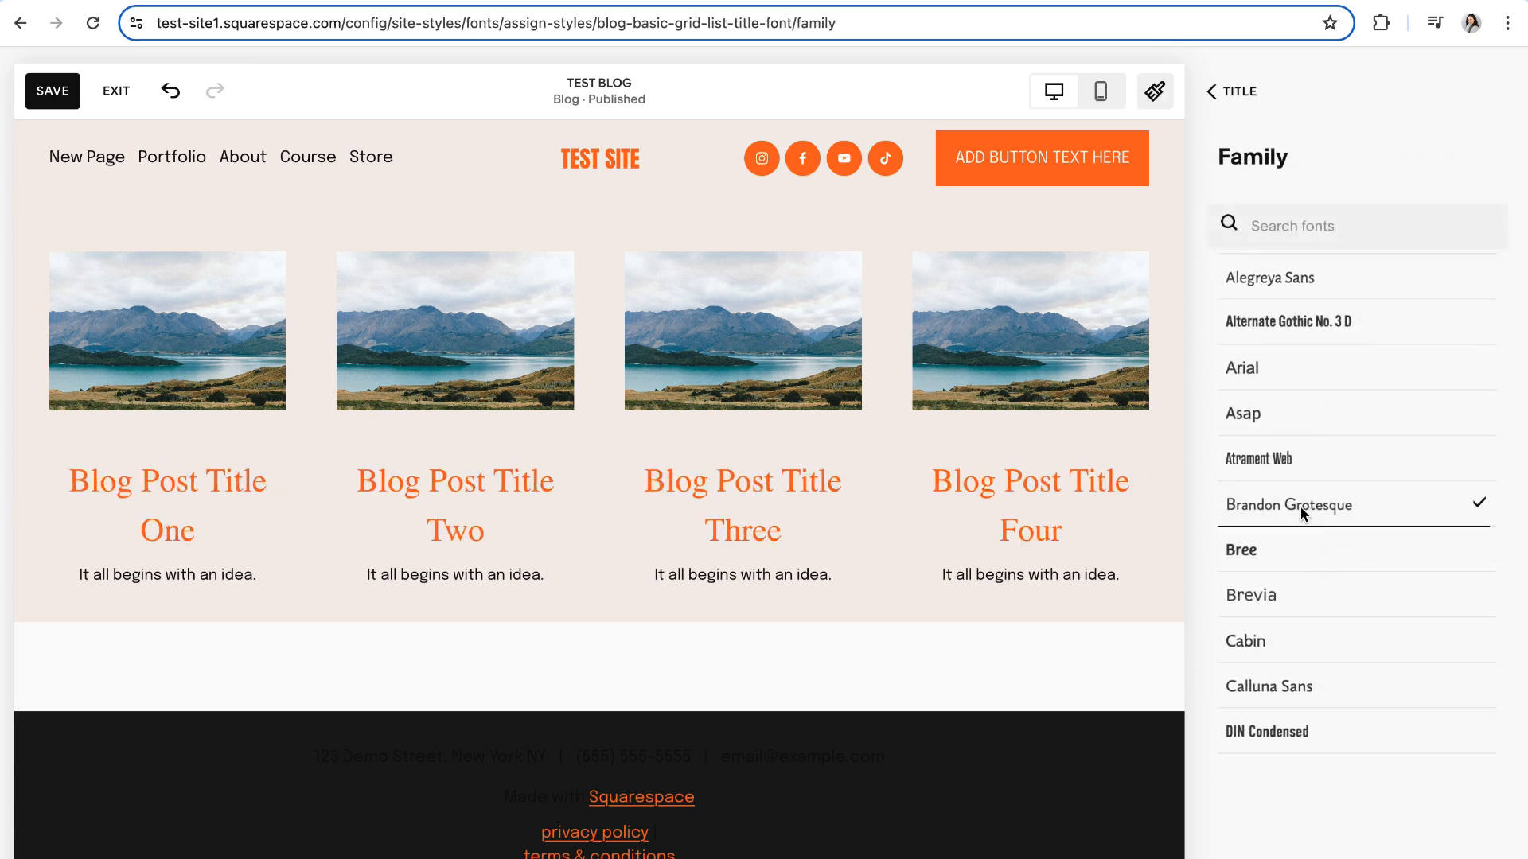
pyautogui.click(1227, 92)
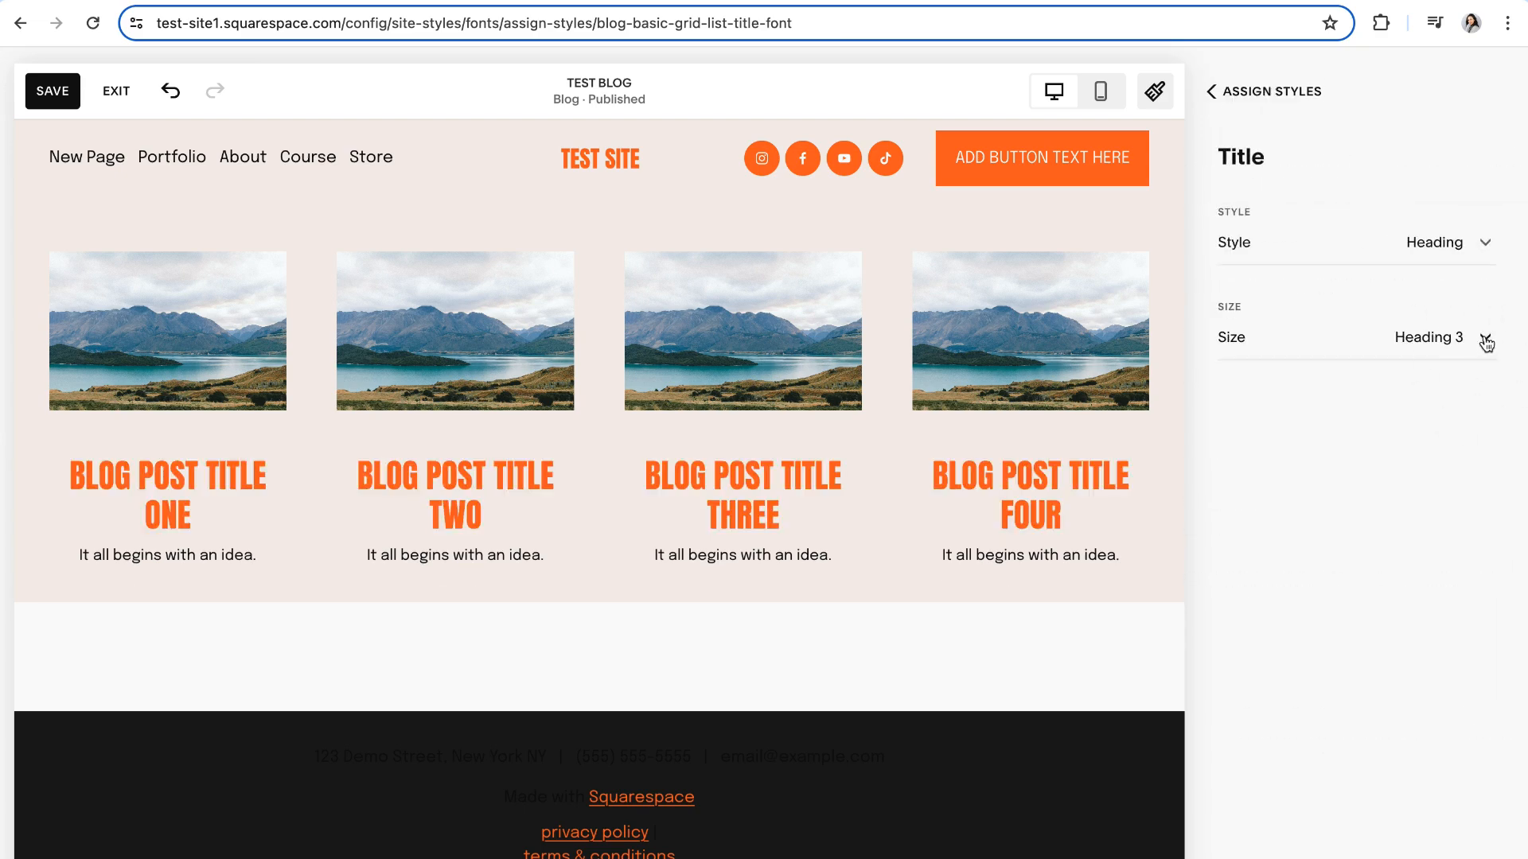
# - Try the Paragraph 1 and Heading 2 sizes for the Basic Grid blog layout's post title
pyautogui.click(1485, 344)
pyautogui.click(1310, 249)
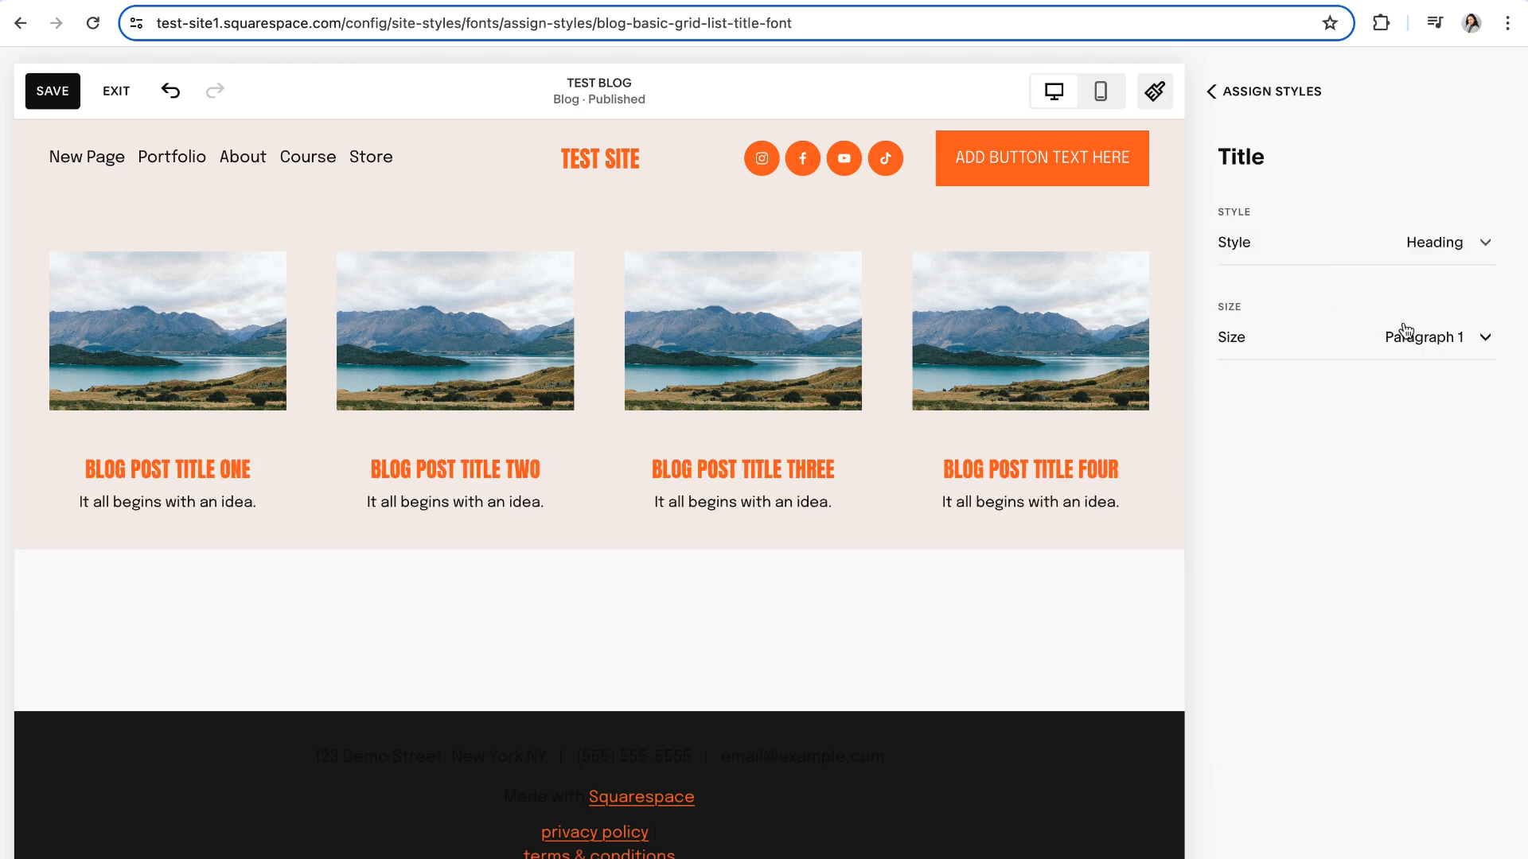
pyautogui.click(1455, 337)
pyautogui.click(1293, 469)
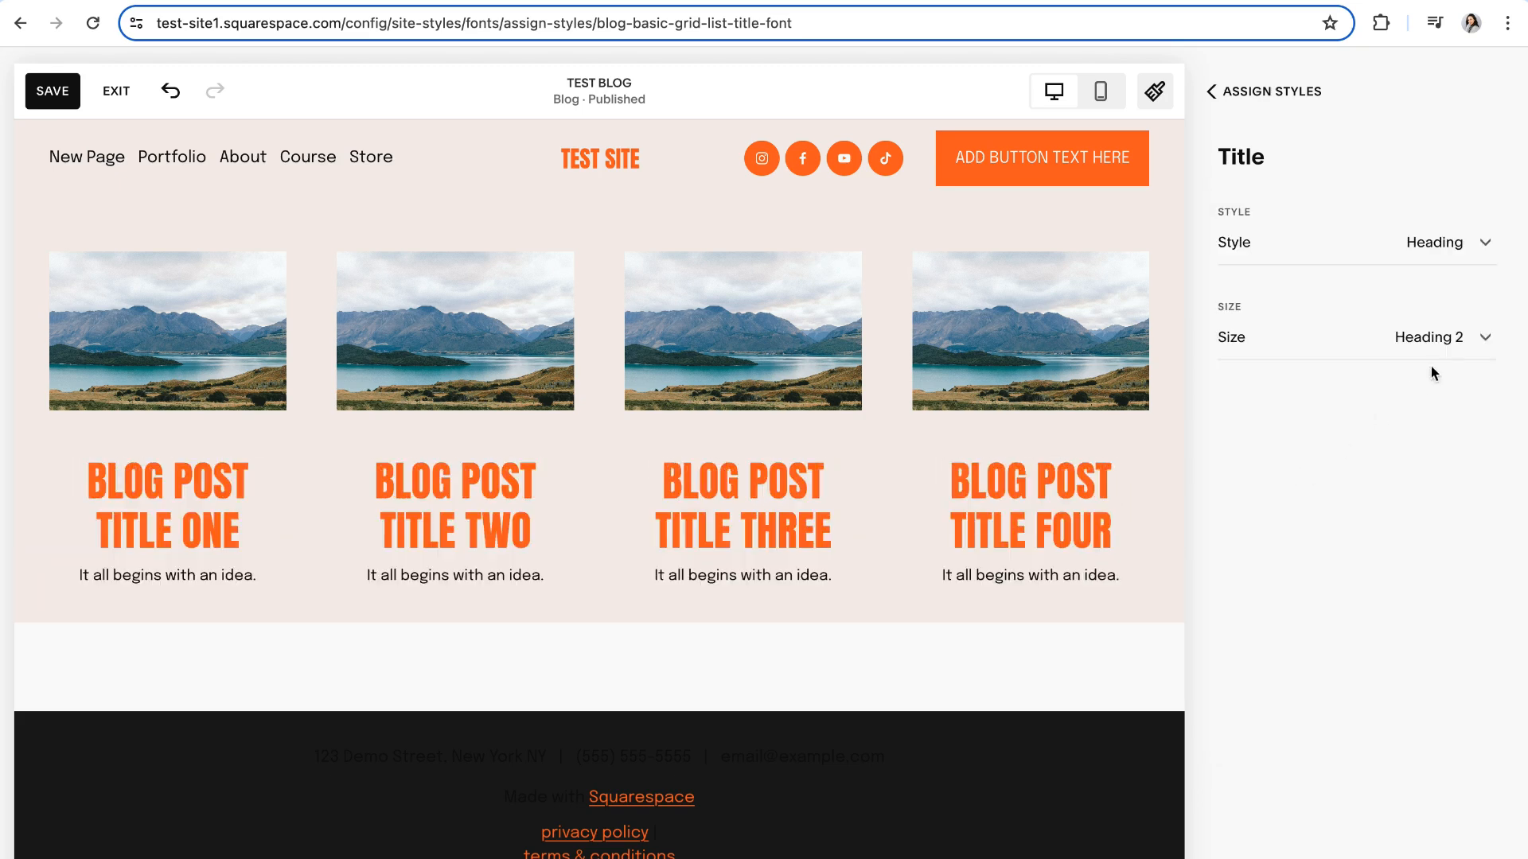
pyautogui.click(1353, 338)
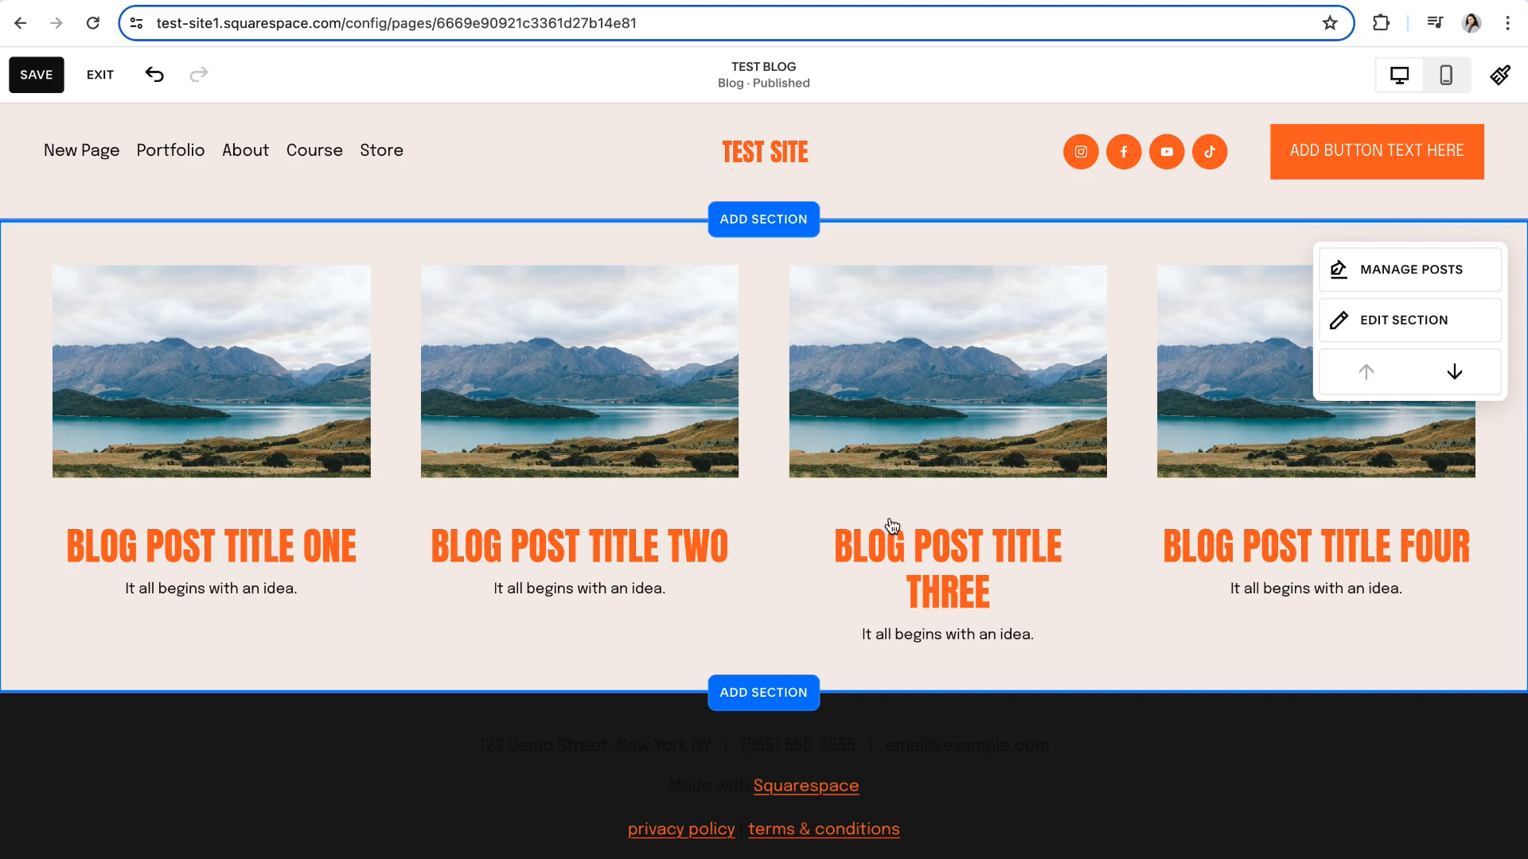
# - Add the Intro section with the full-width wooden building photo and large "Introduce Your Brand" heading above the blog section
pyautogui.click(769, 223)
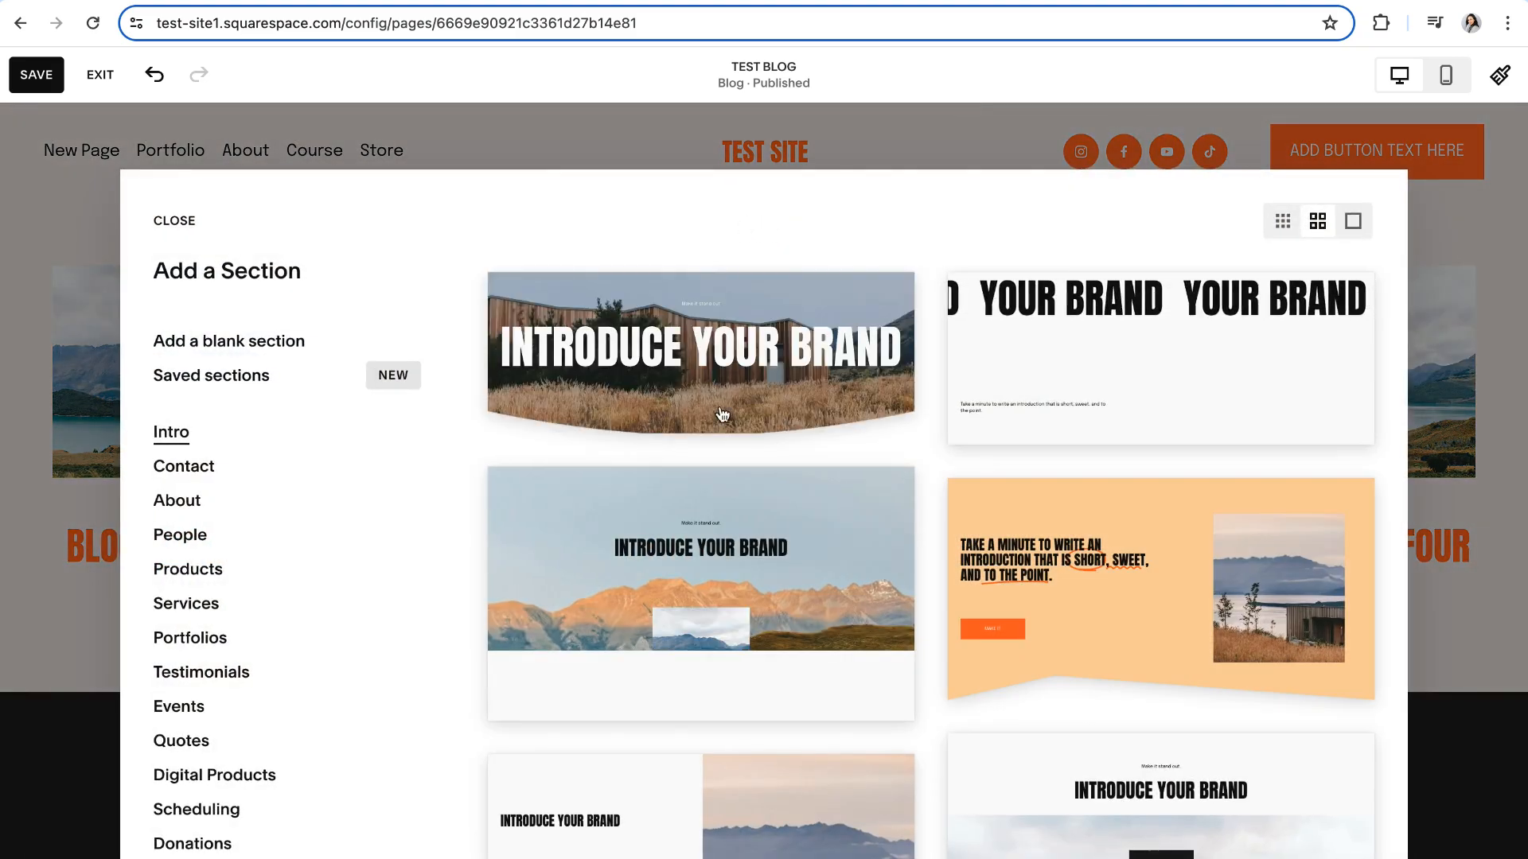
pyautogui.scroll(-2, 210, 439)
pyautogui.scroll(2, 209, 469)
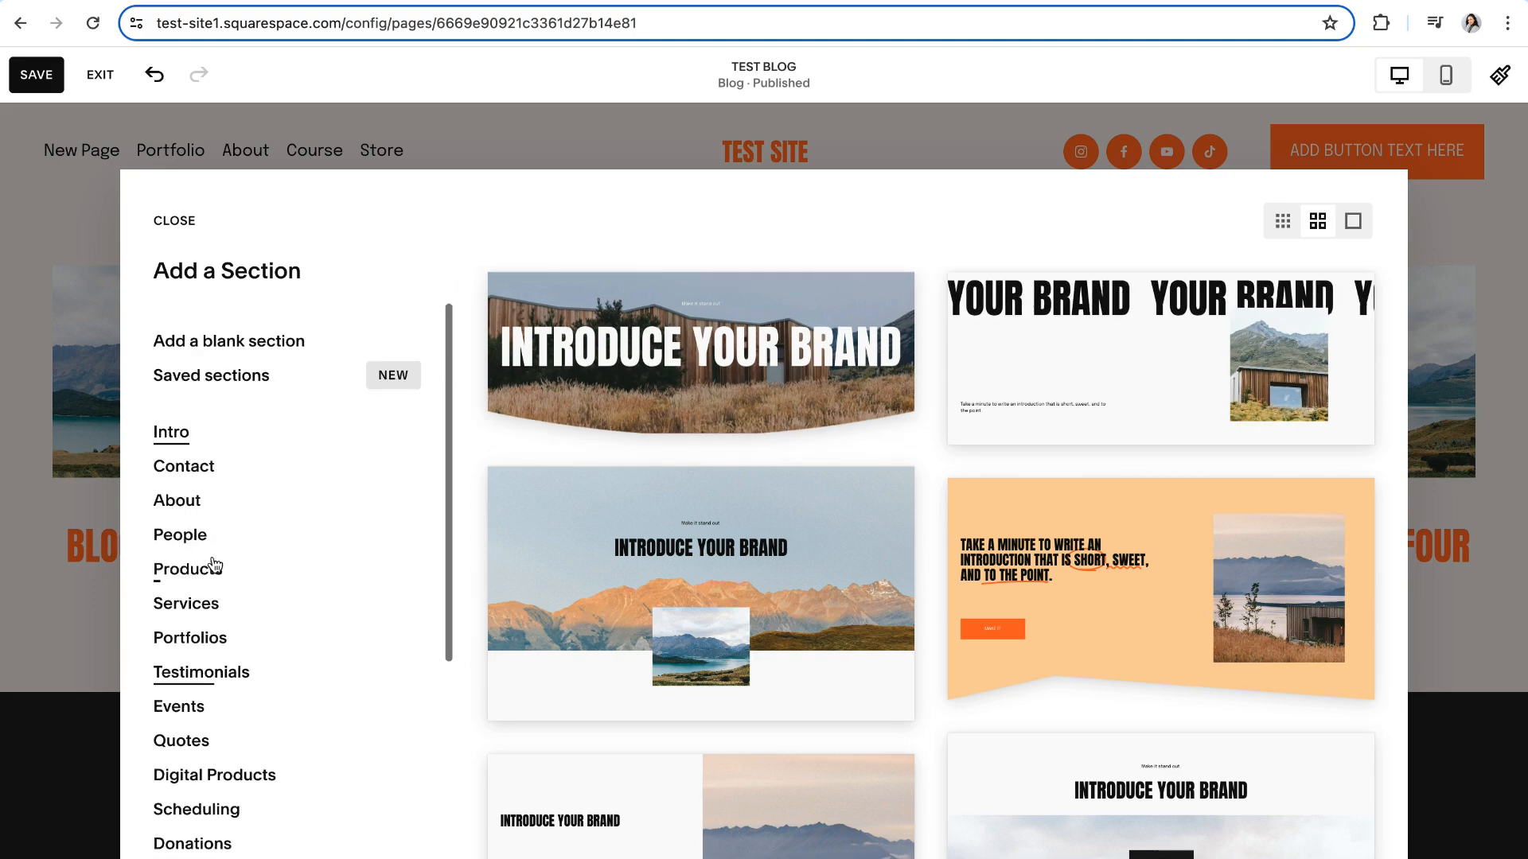
pyautogui.click(711, 377)
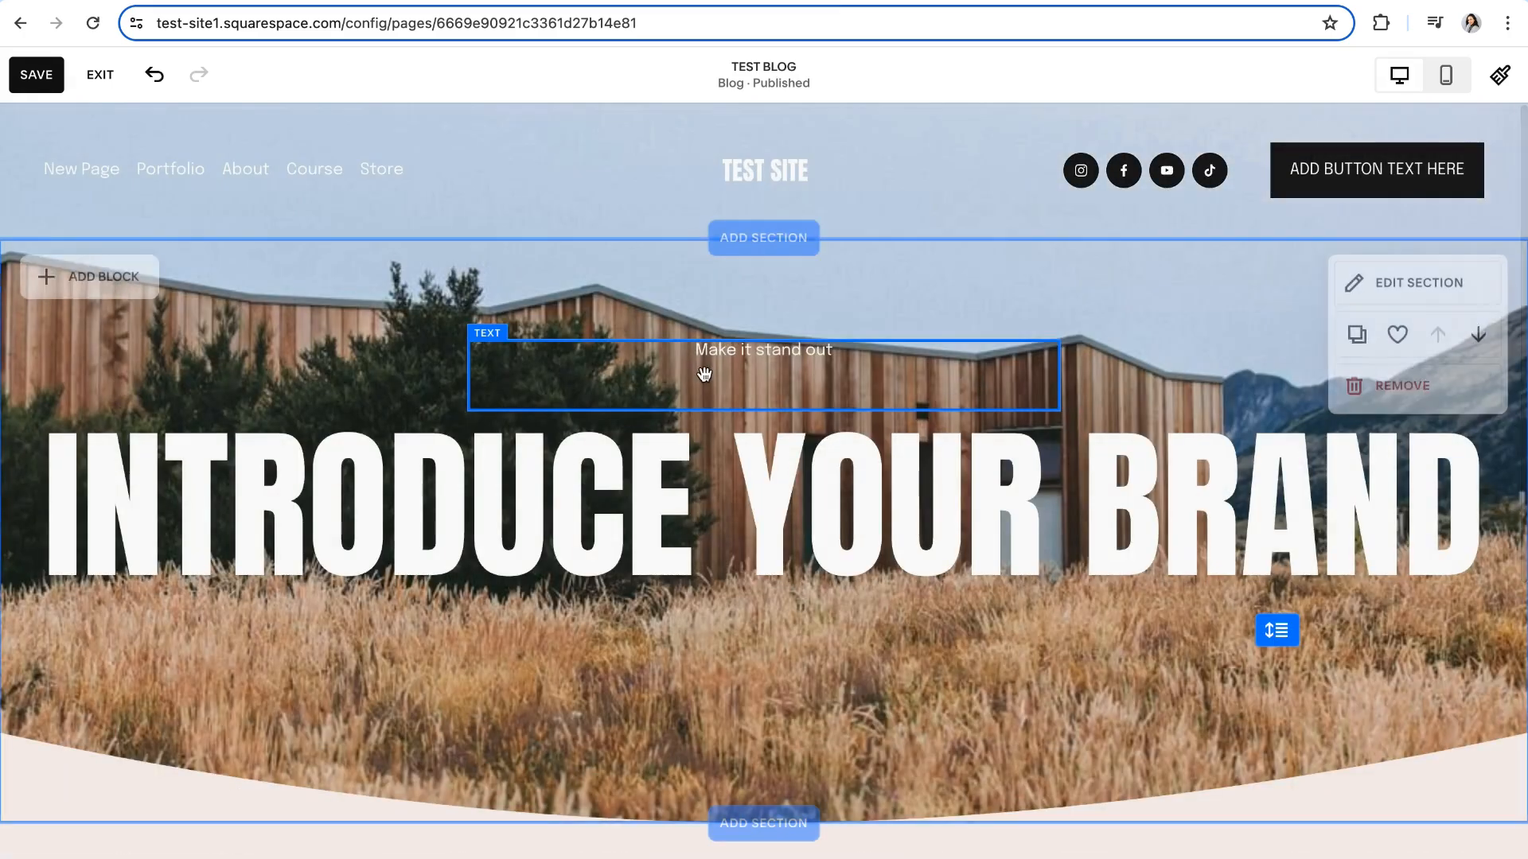
# - Add the Intro section with a centered "Introduce Your Brand" heading over a mountain lake image below the blog section
pyautogui.scroll(-3, 794, 567)
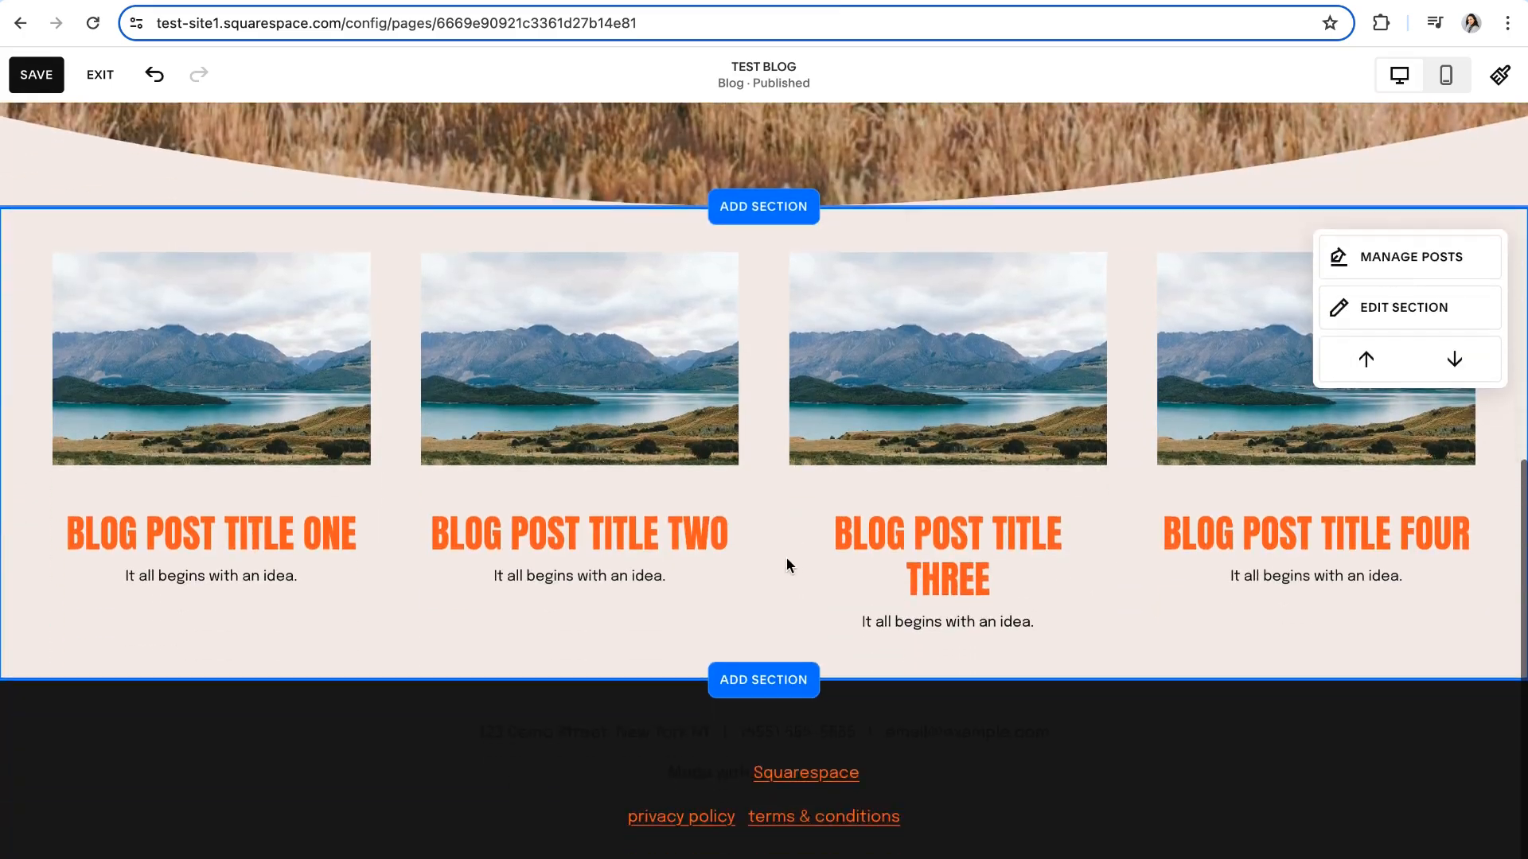
pyautogui.click(782, 679)
pyautogui.scroll(-4, 686, 652)
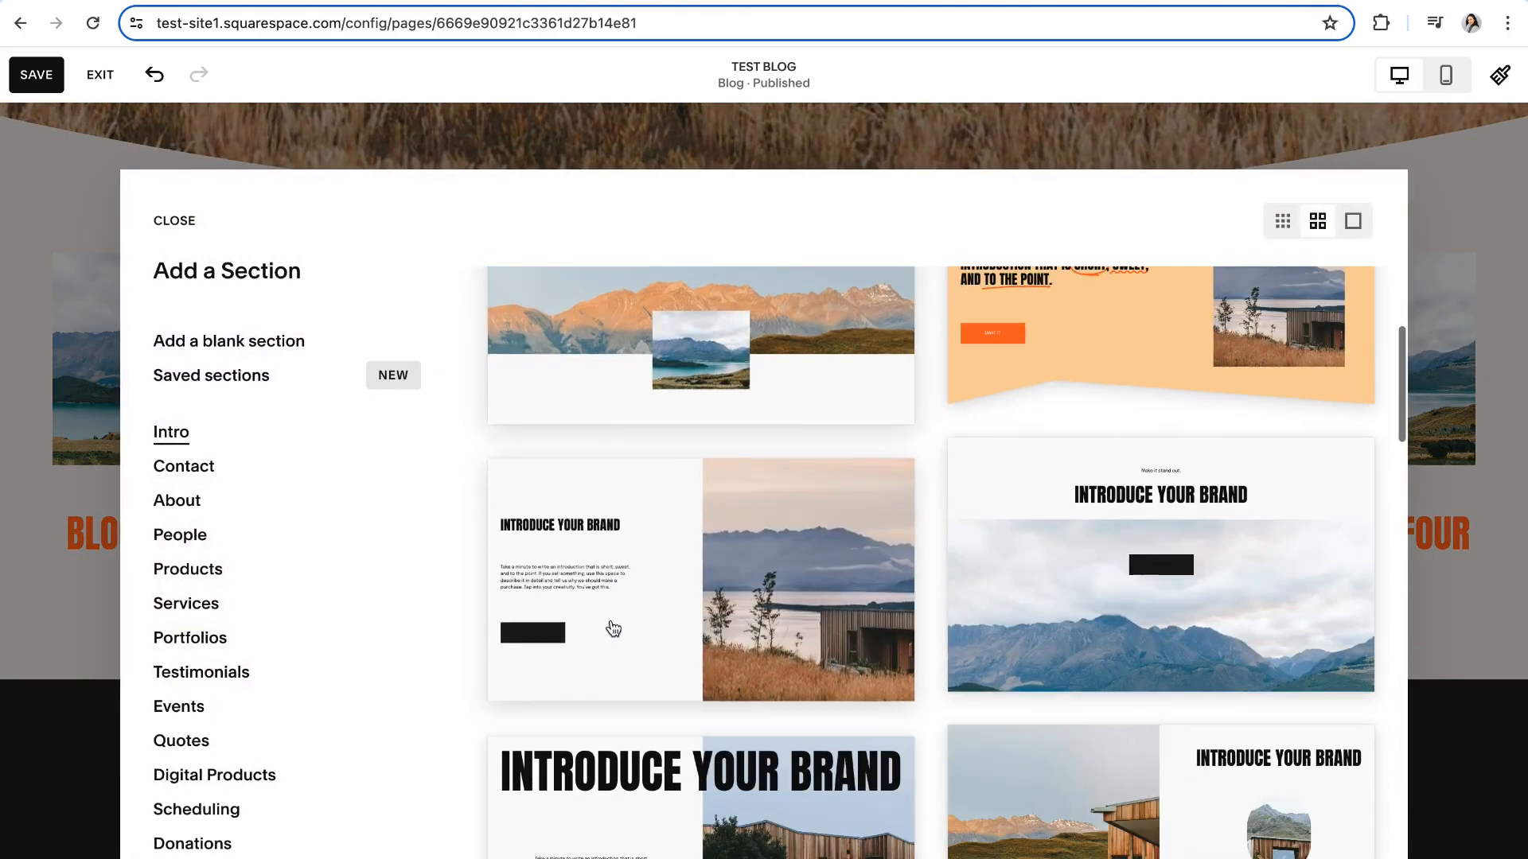
pyautogui.click(1187, 601)
# - Review the whole TEST BLOG page with the intro sections above and below the blog posts
pyautogui.scroll(-6, 1073, 599)
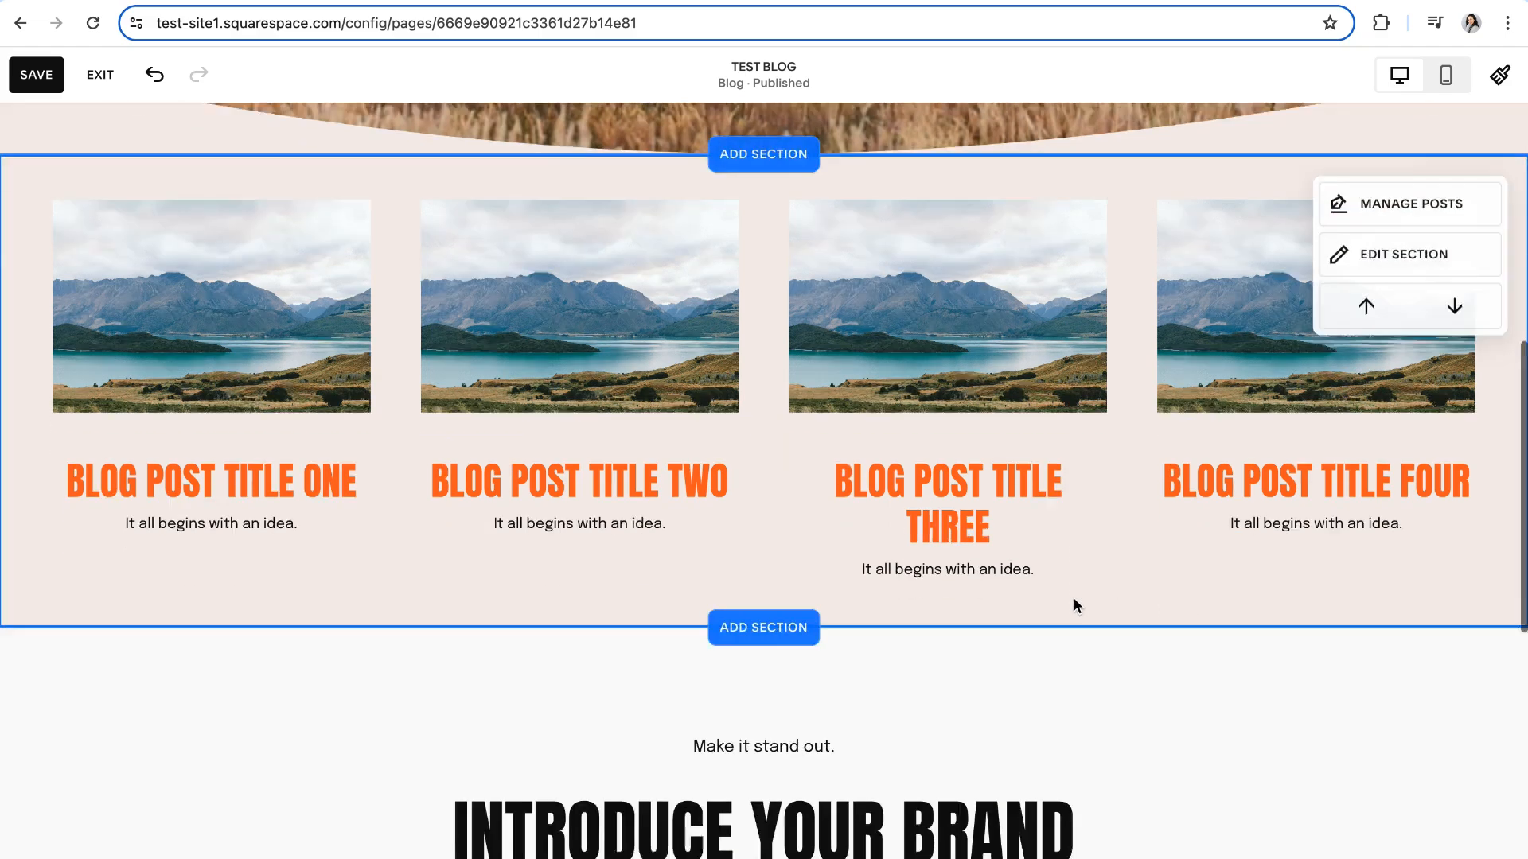
pyautogui.scroll(-3, 1057, 597)
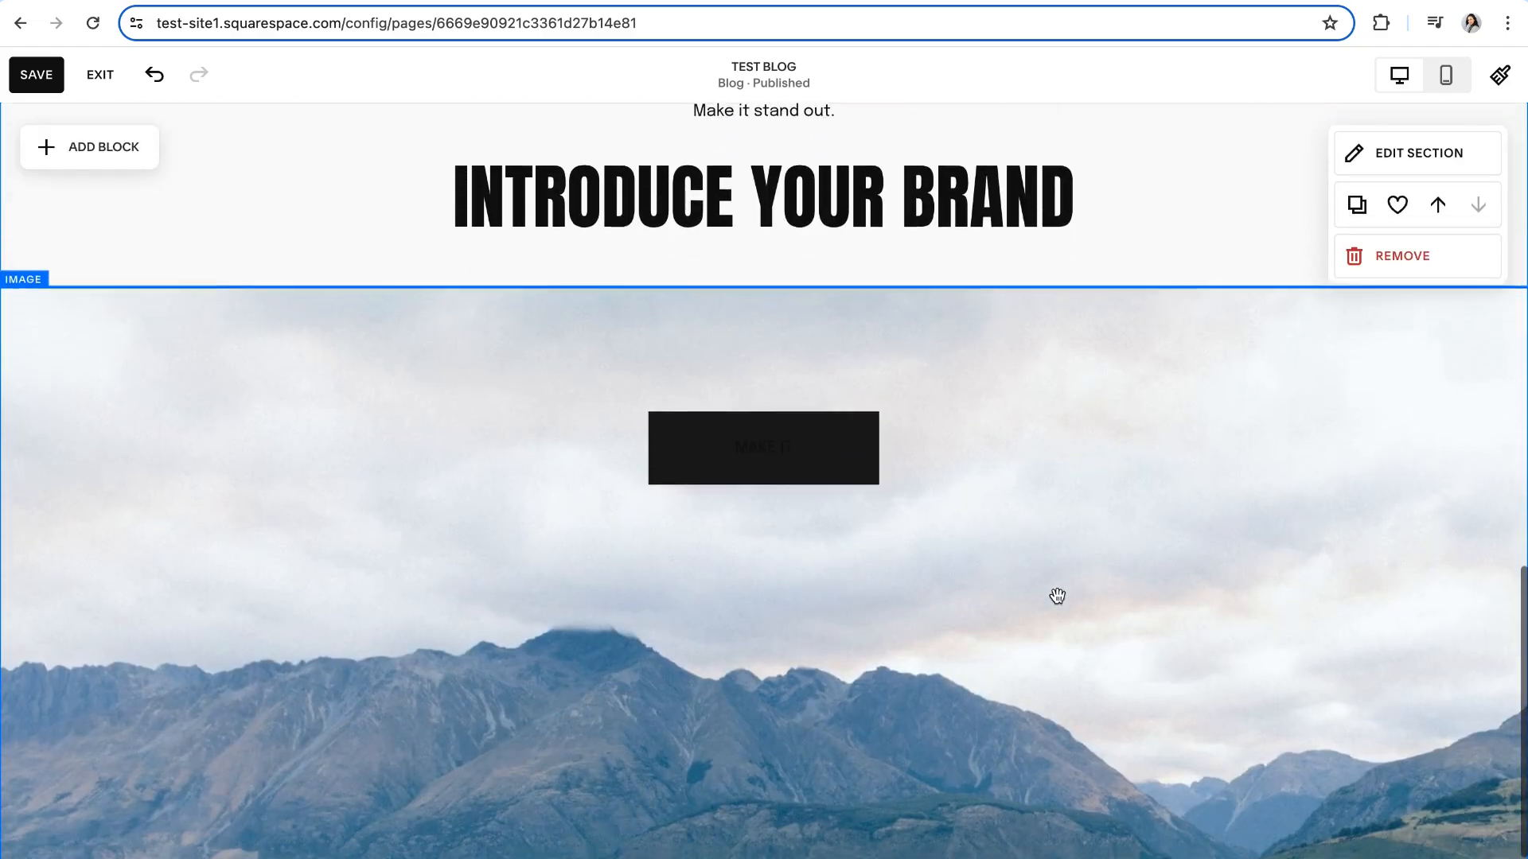
pyautogui.scroll(15, 1057, 595)
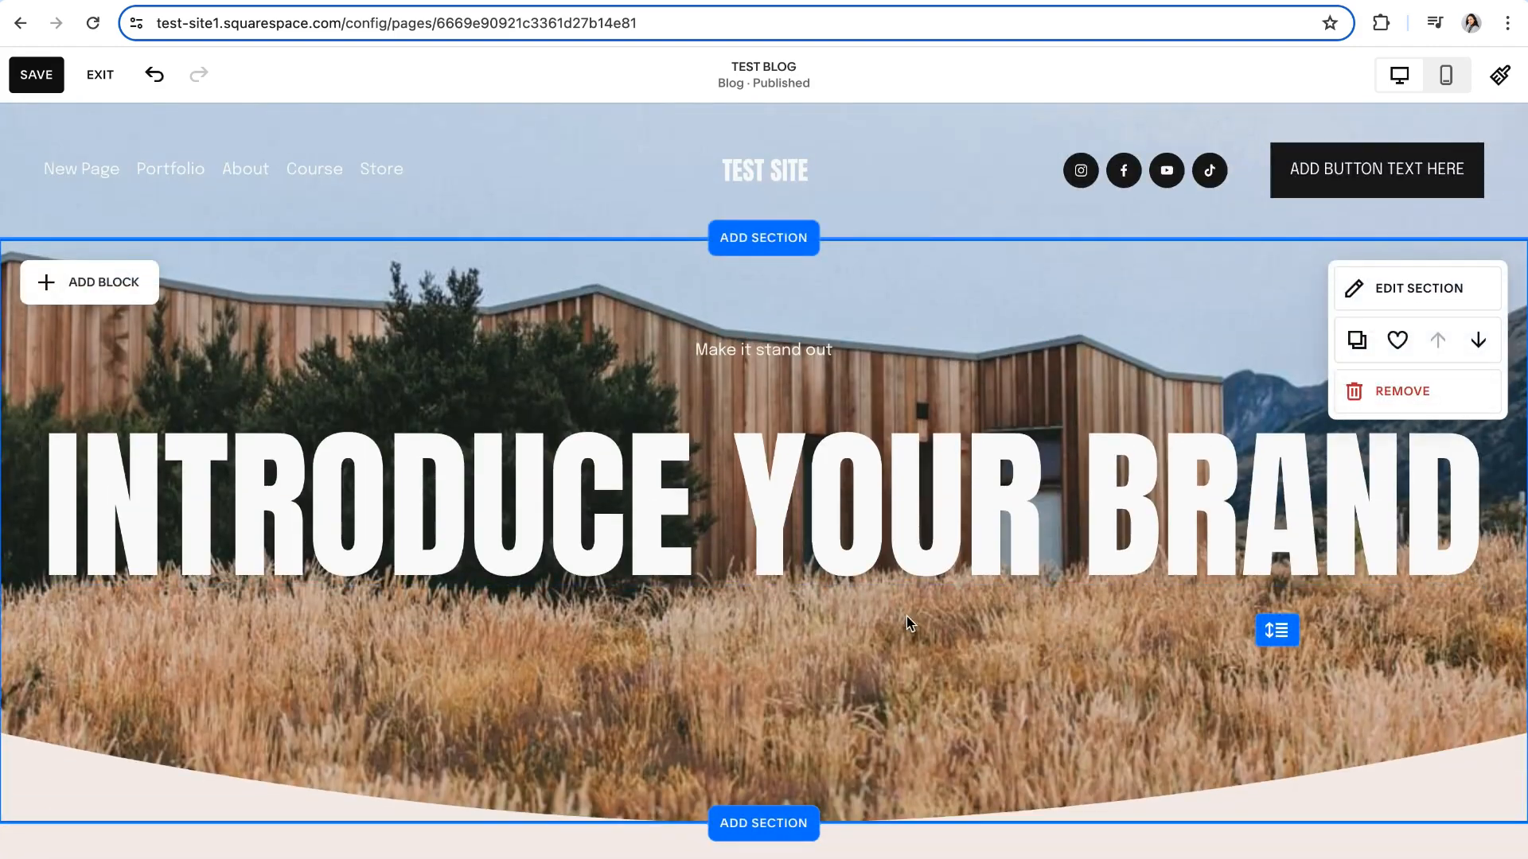
pyautogui.scroll(-4, 907, 621)
pyautogui.scroll(-12, 923, 708)
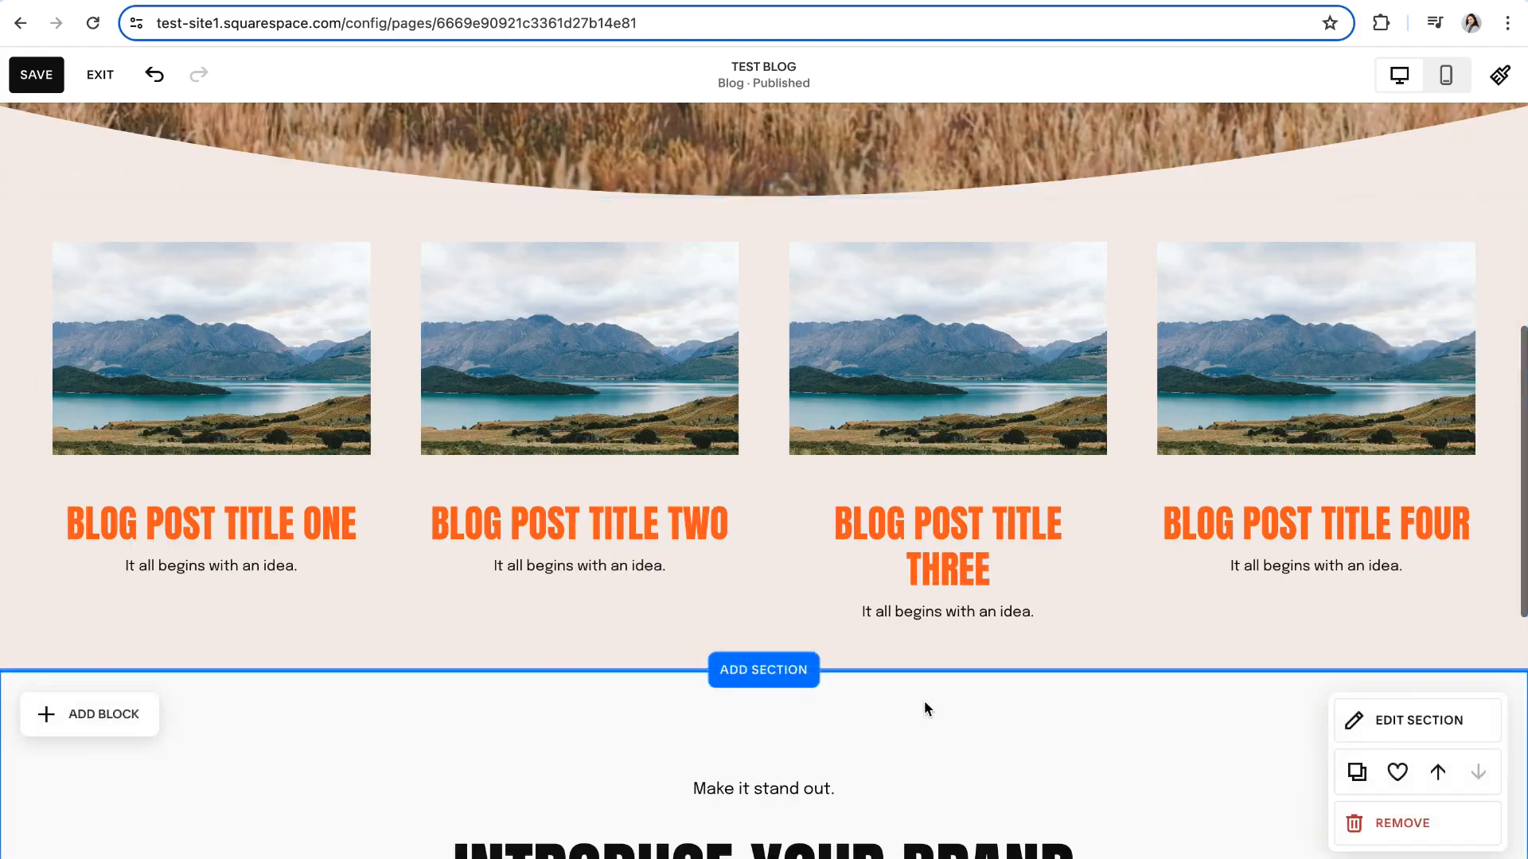
pyautogui.scroll(-2, 923, 702)
pyautogui.scroll(15, 923, 702)
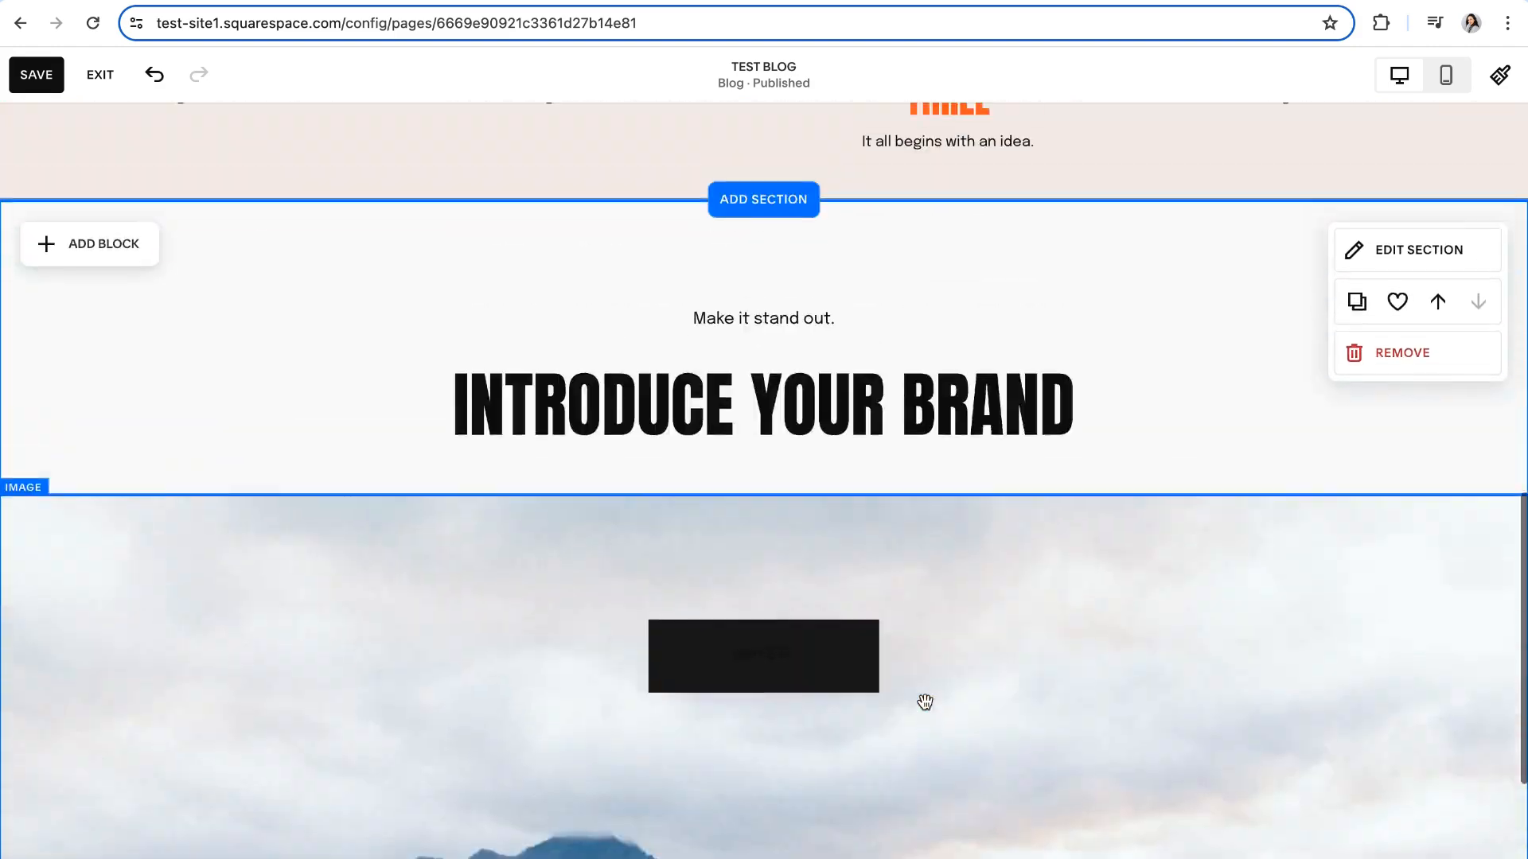
pyautogui.scroll(-1, 924, 702)
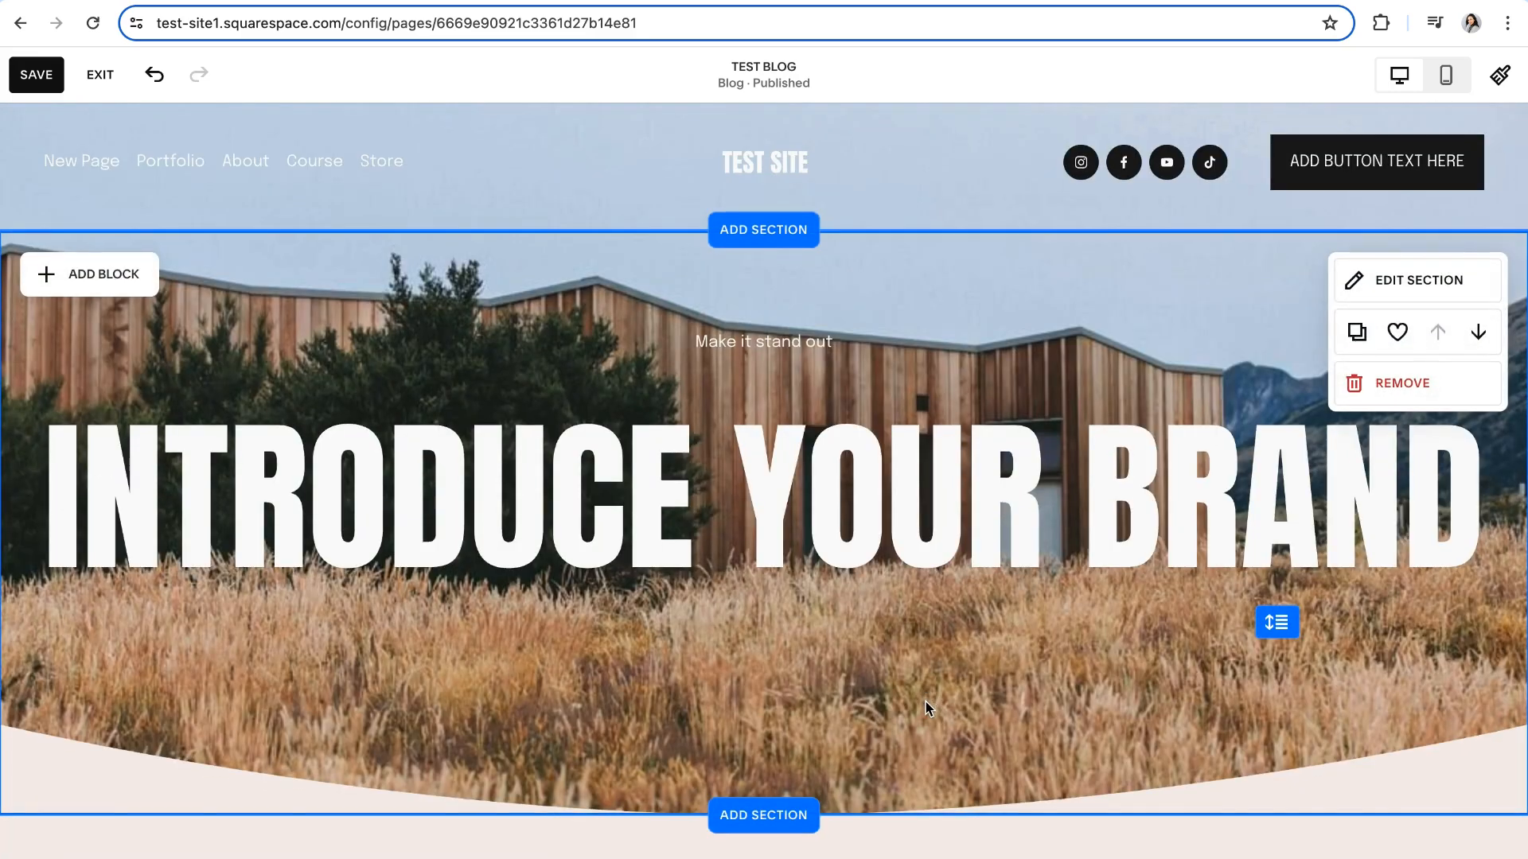
pyautogui.scroll(-2, 928, 708)
pyautogui.scroll(2, 928, 707)
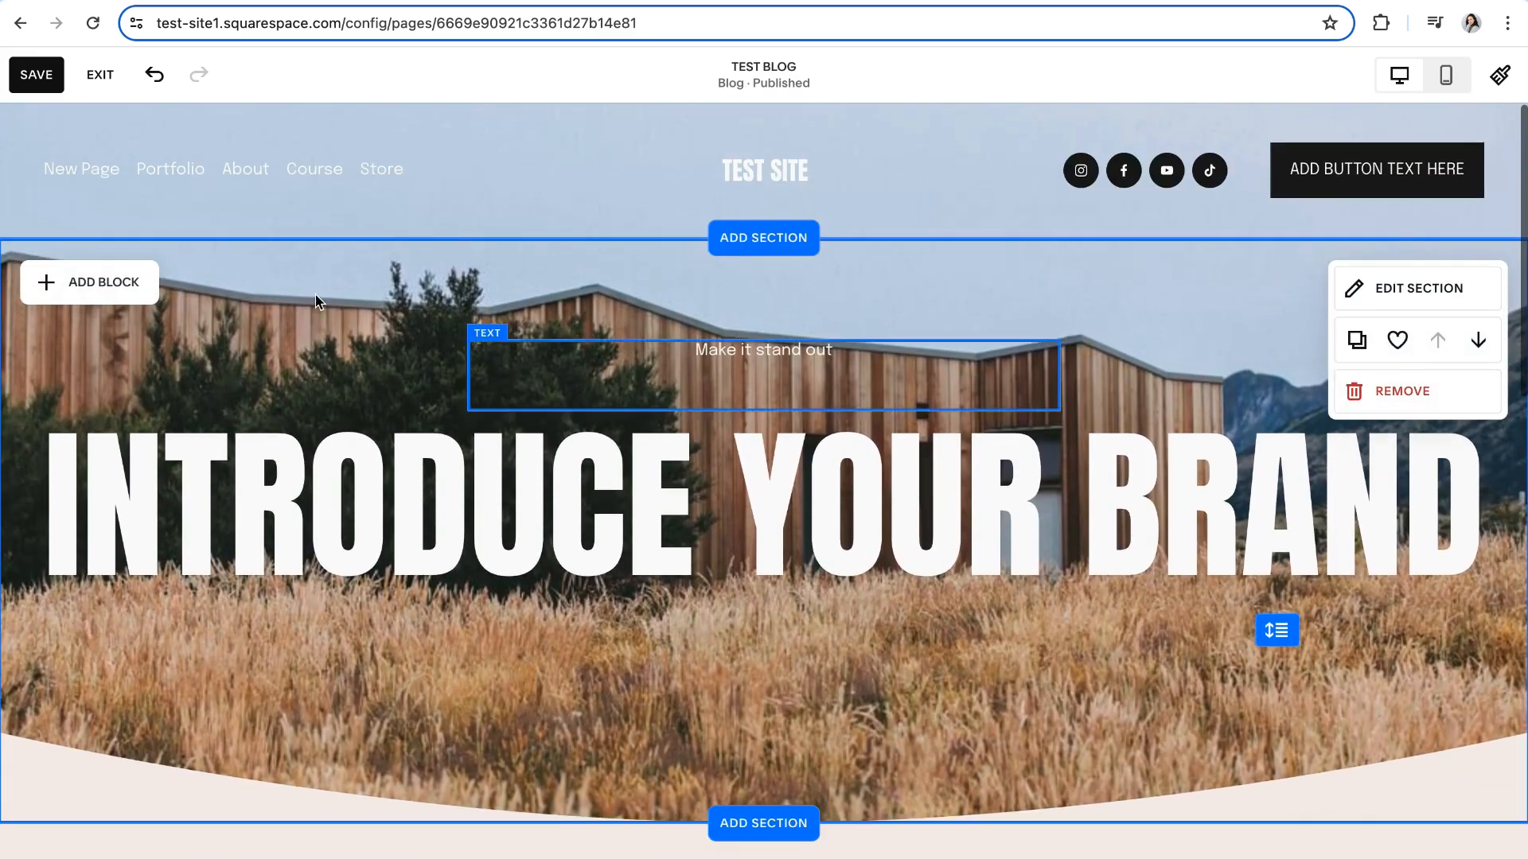
# - Save the TEST BLOG page, leave the editor and open the blog's content list
pyautogui.click(36, 75)
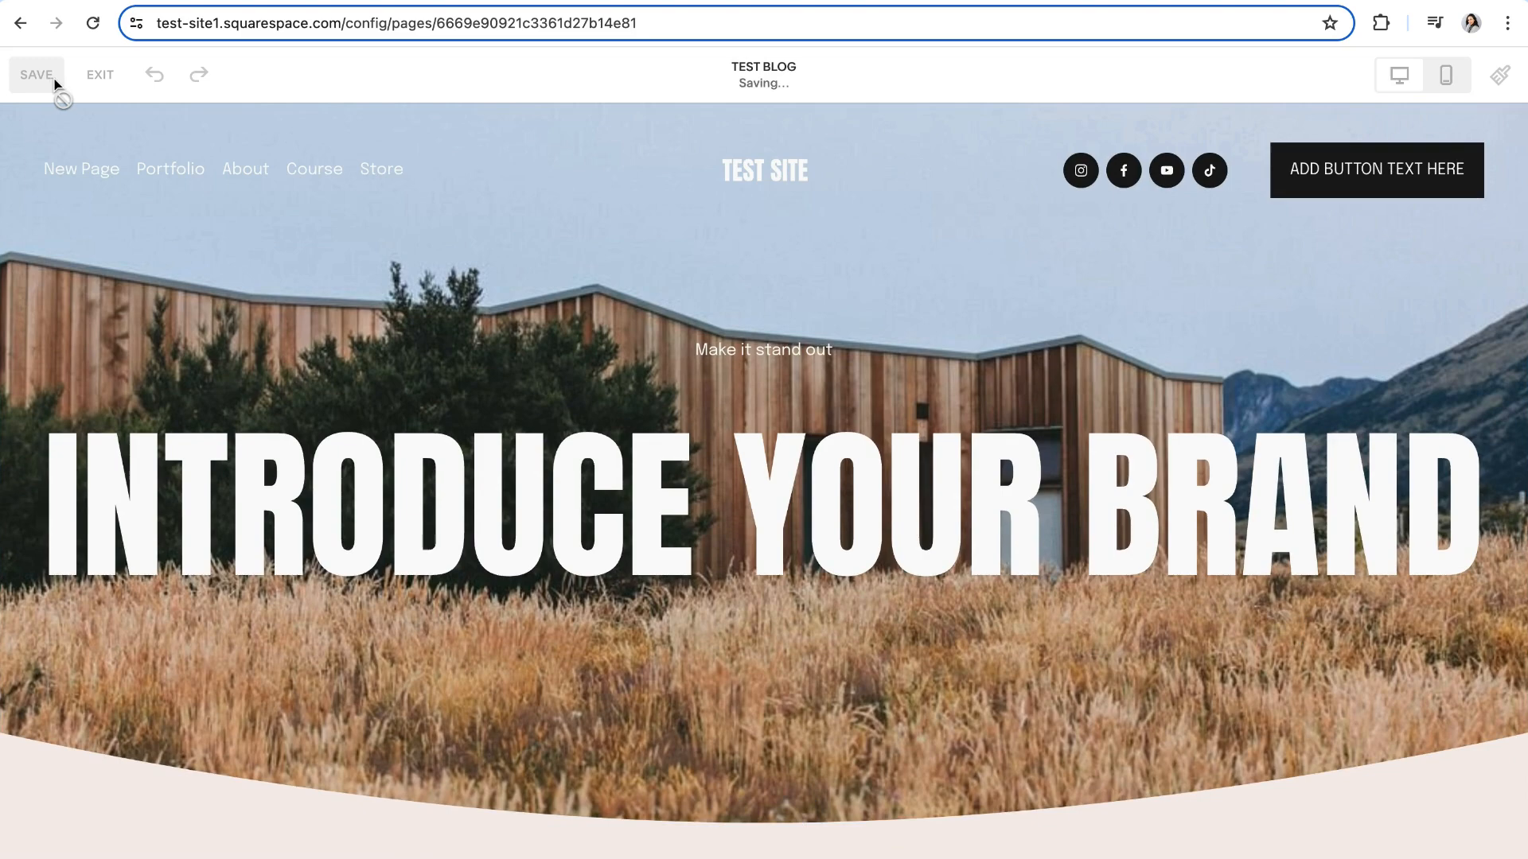
pyautogui.click(99, 74)
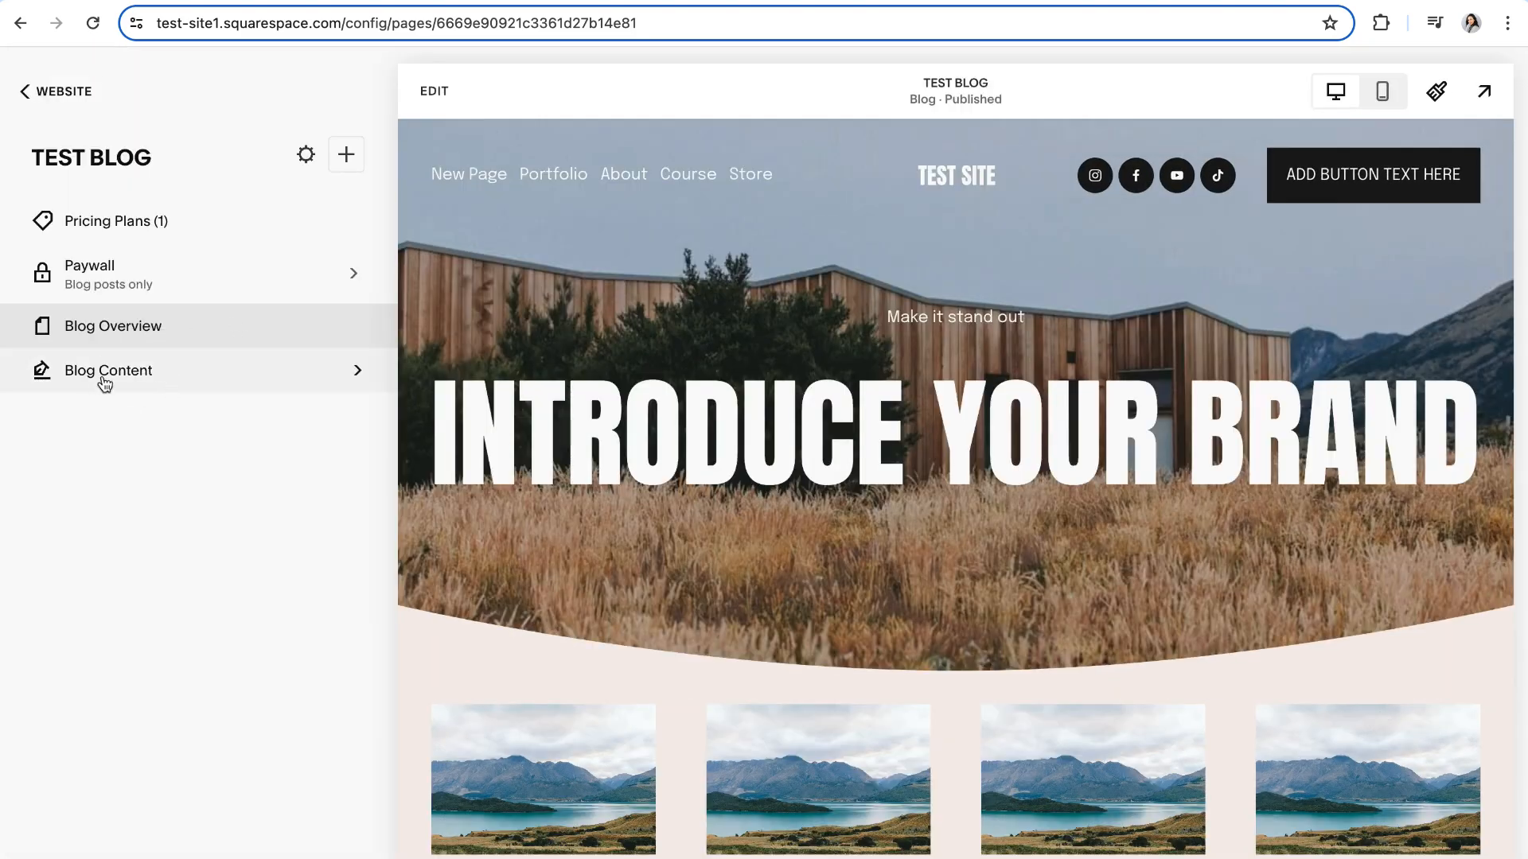
pyautogui.click(132, 381)
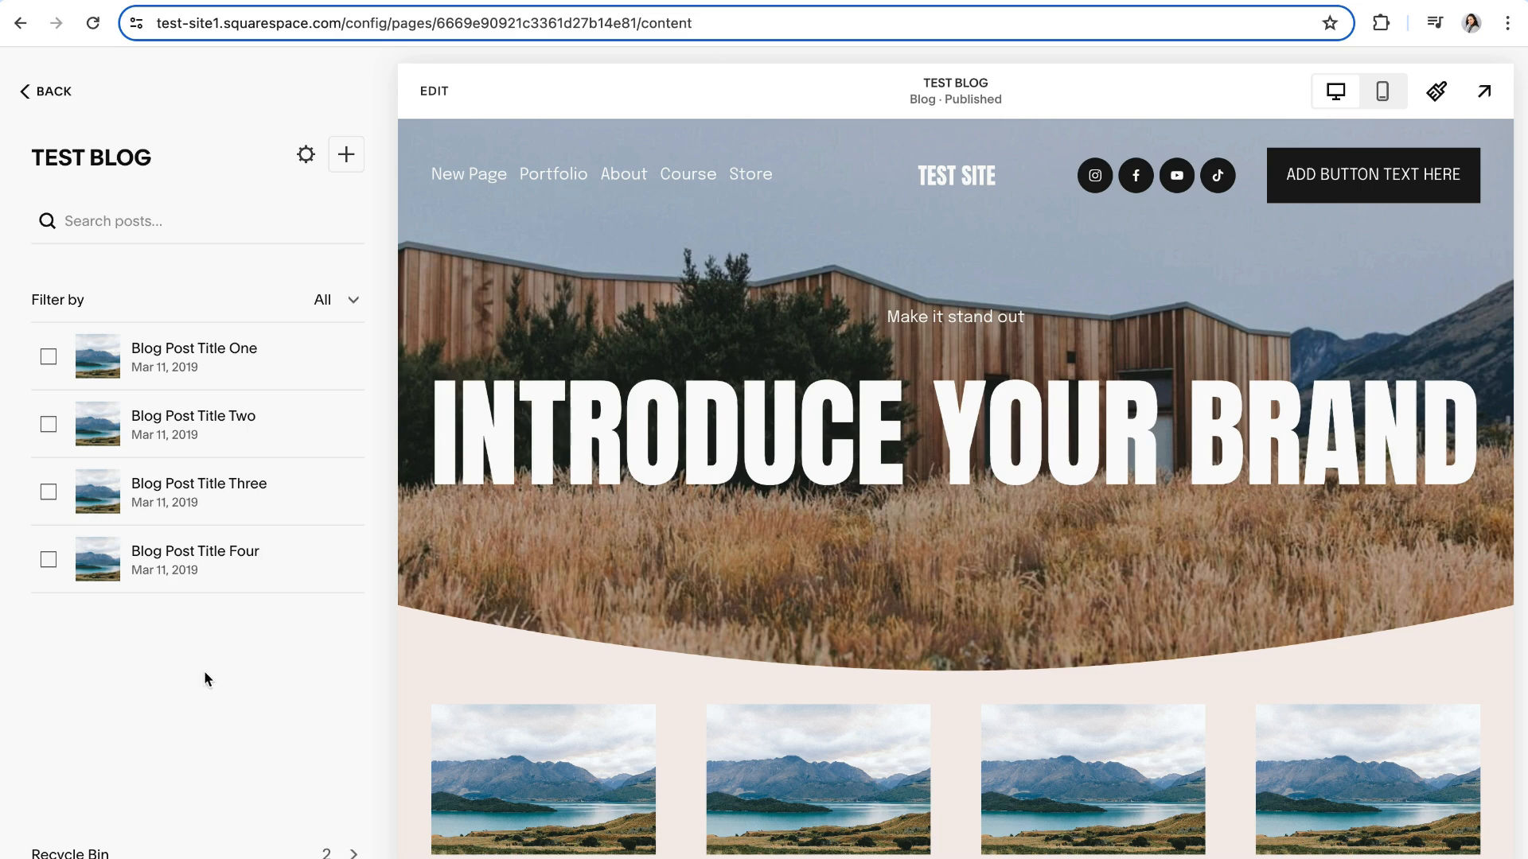
# - Examine the post search, the filter options and the selection actions for Blog Post Title One in the content list
pyautogui.click(104, 217)
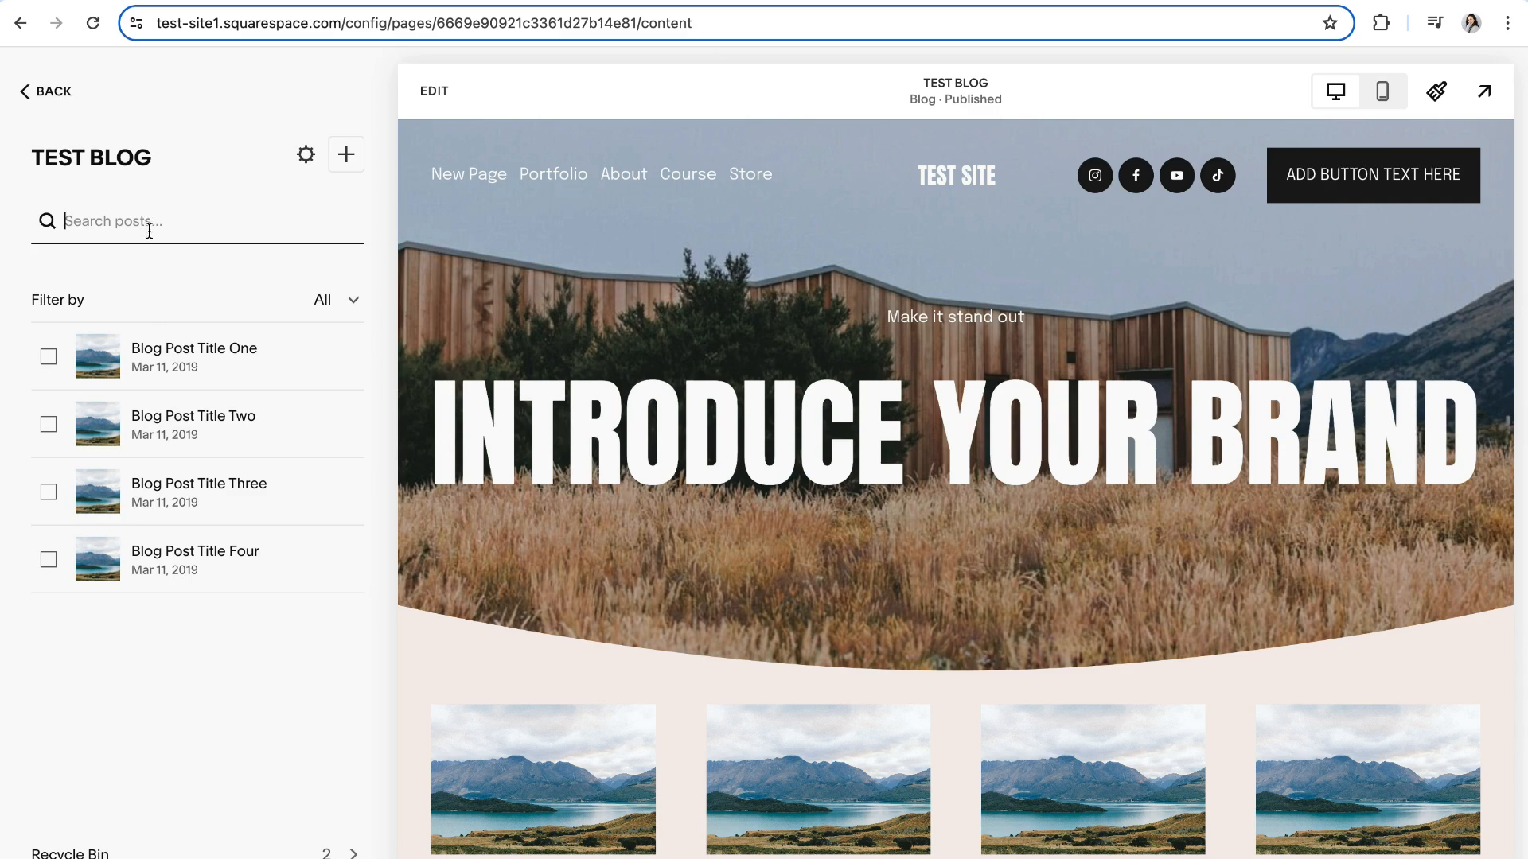
pyautogui.click(354, 300)
pyautogui.click(208, 304)
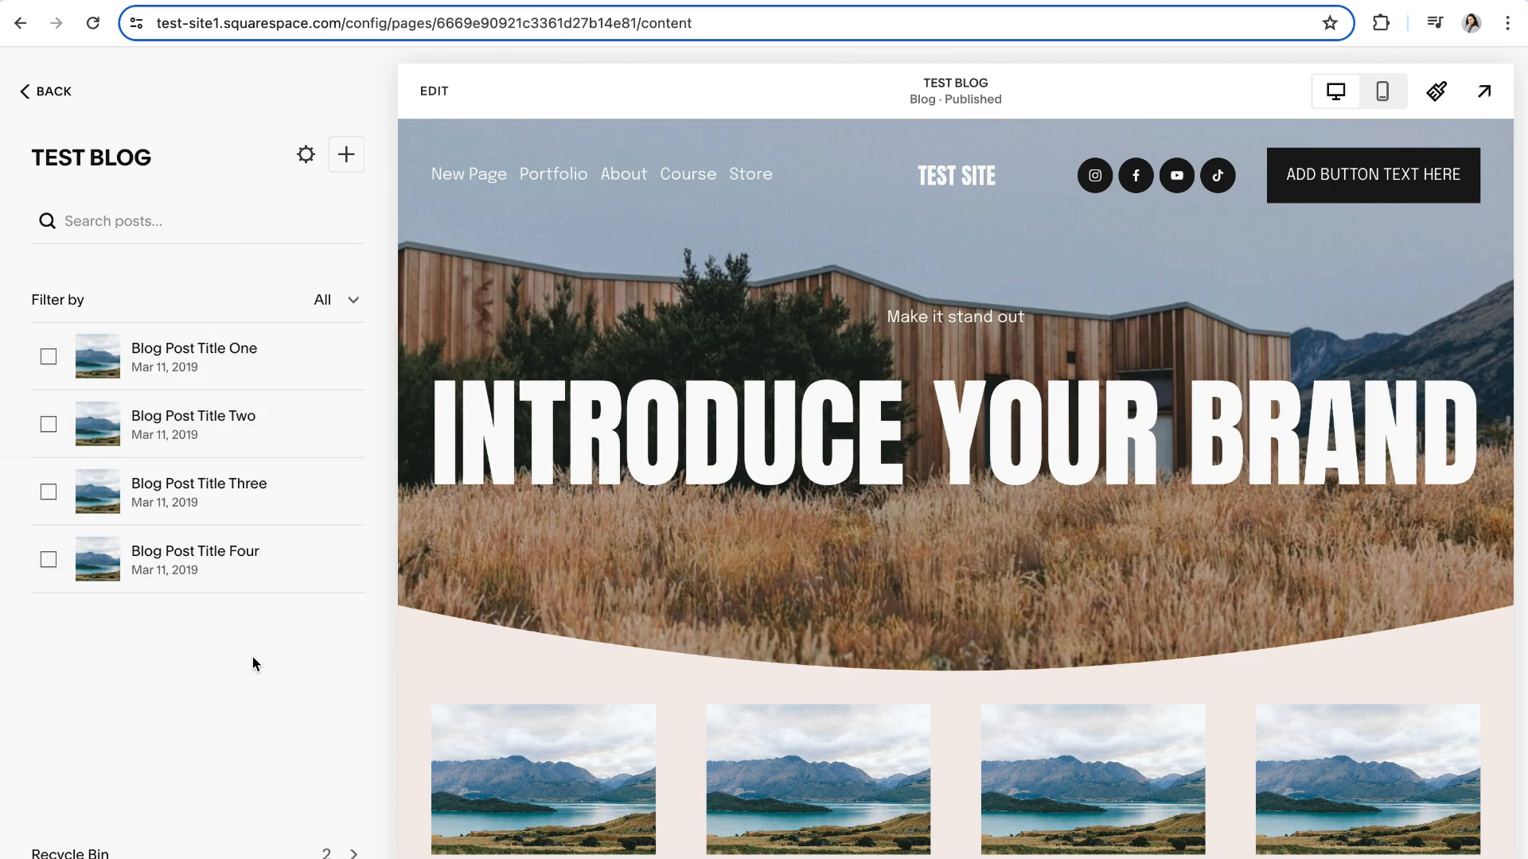
pyautogui.click(48, 359)
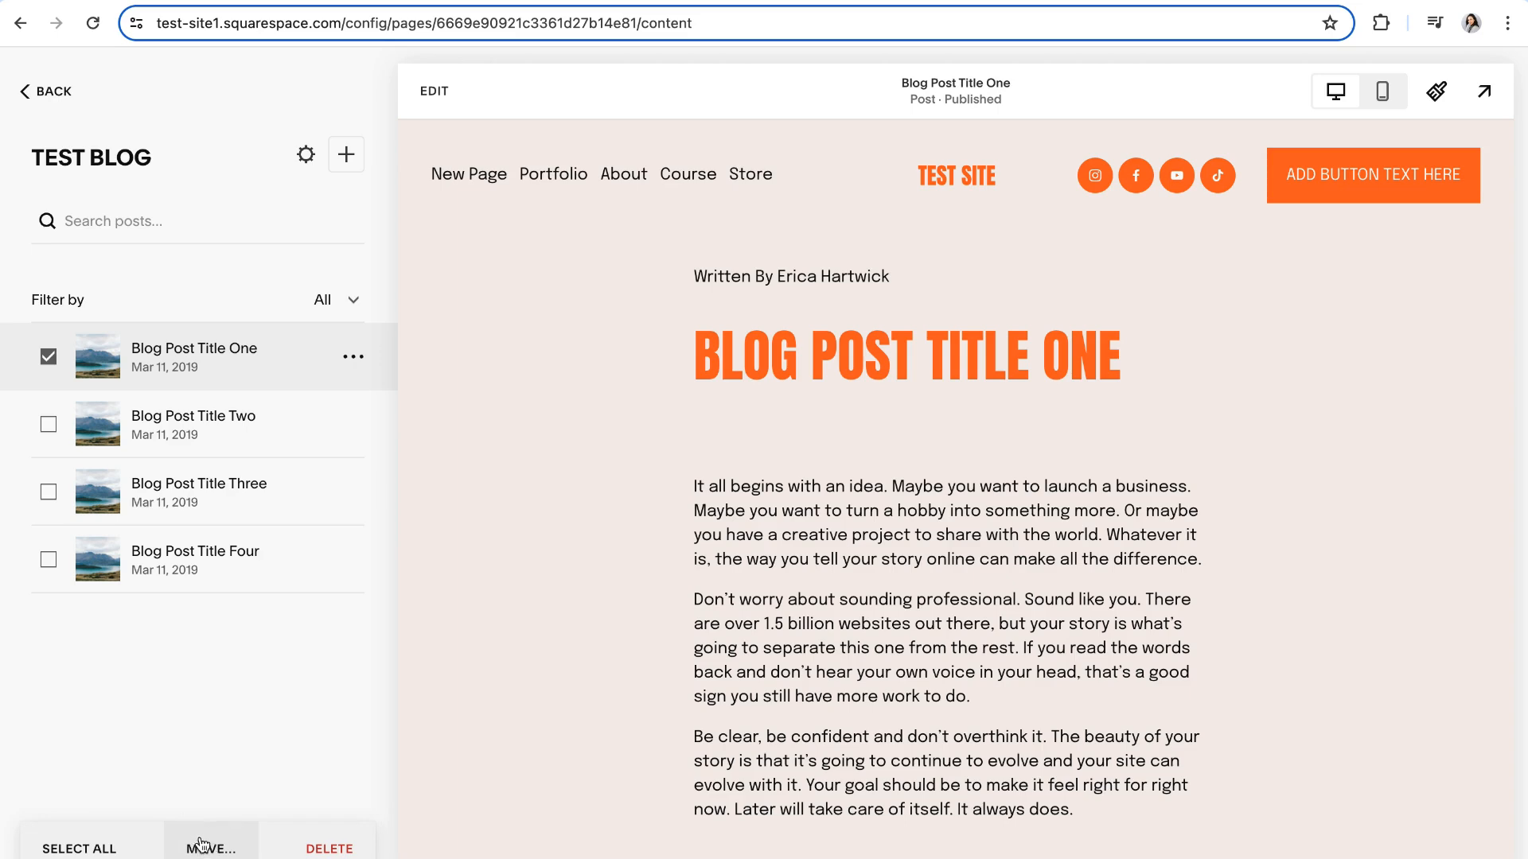
pyautogui.click(223, 672)
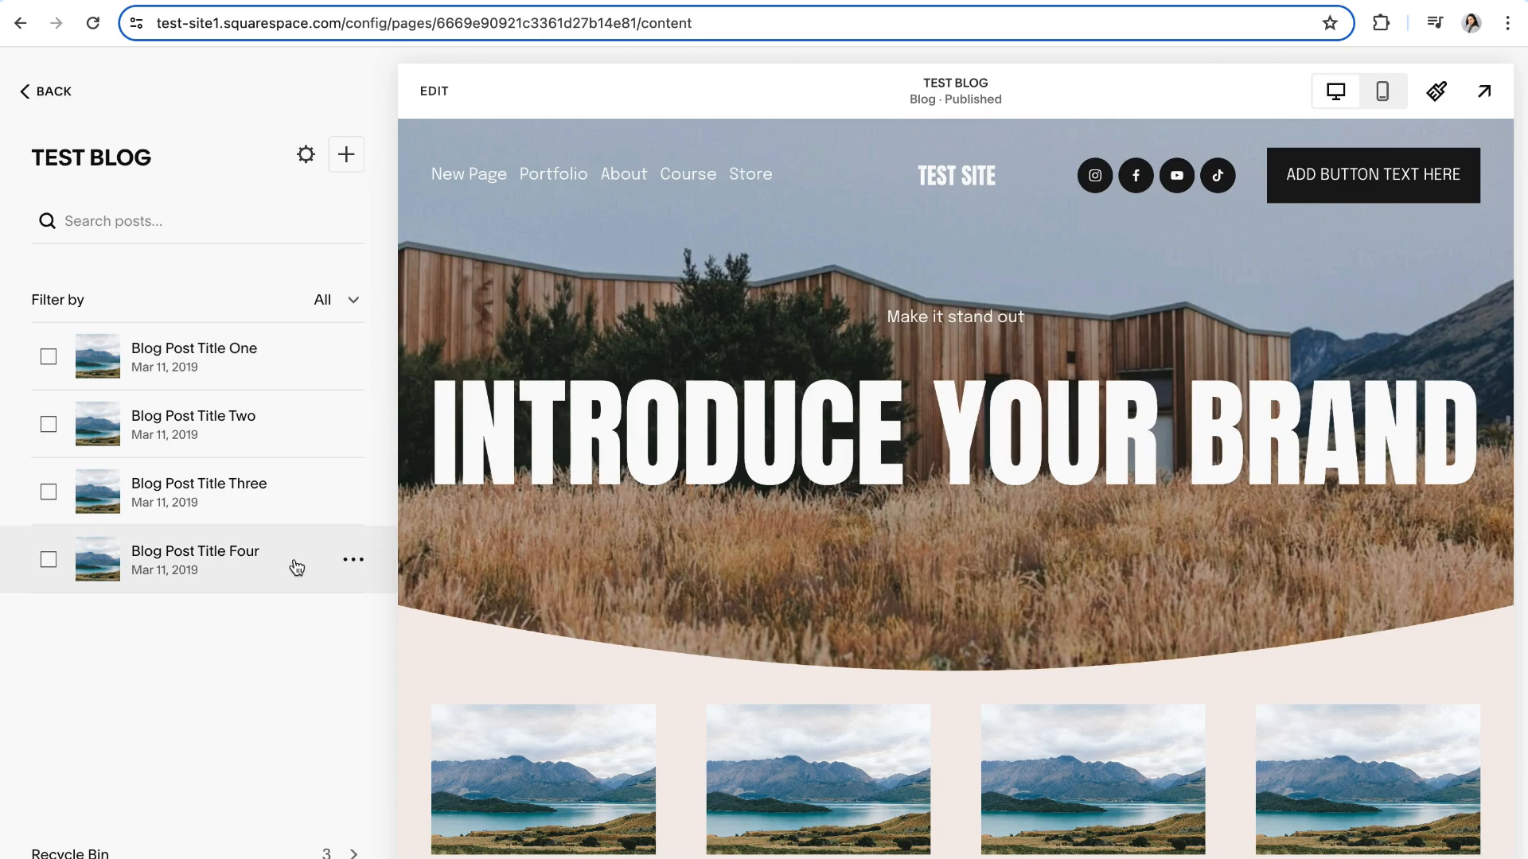
# - Create a new blog post titled "BLOG TITLE" with the body text "Body copy for your blog post can go here!"
pyautogui.click(347, 158)
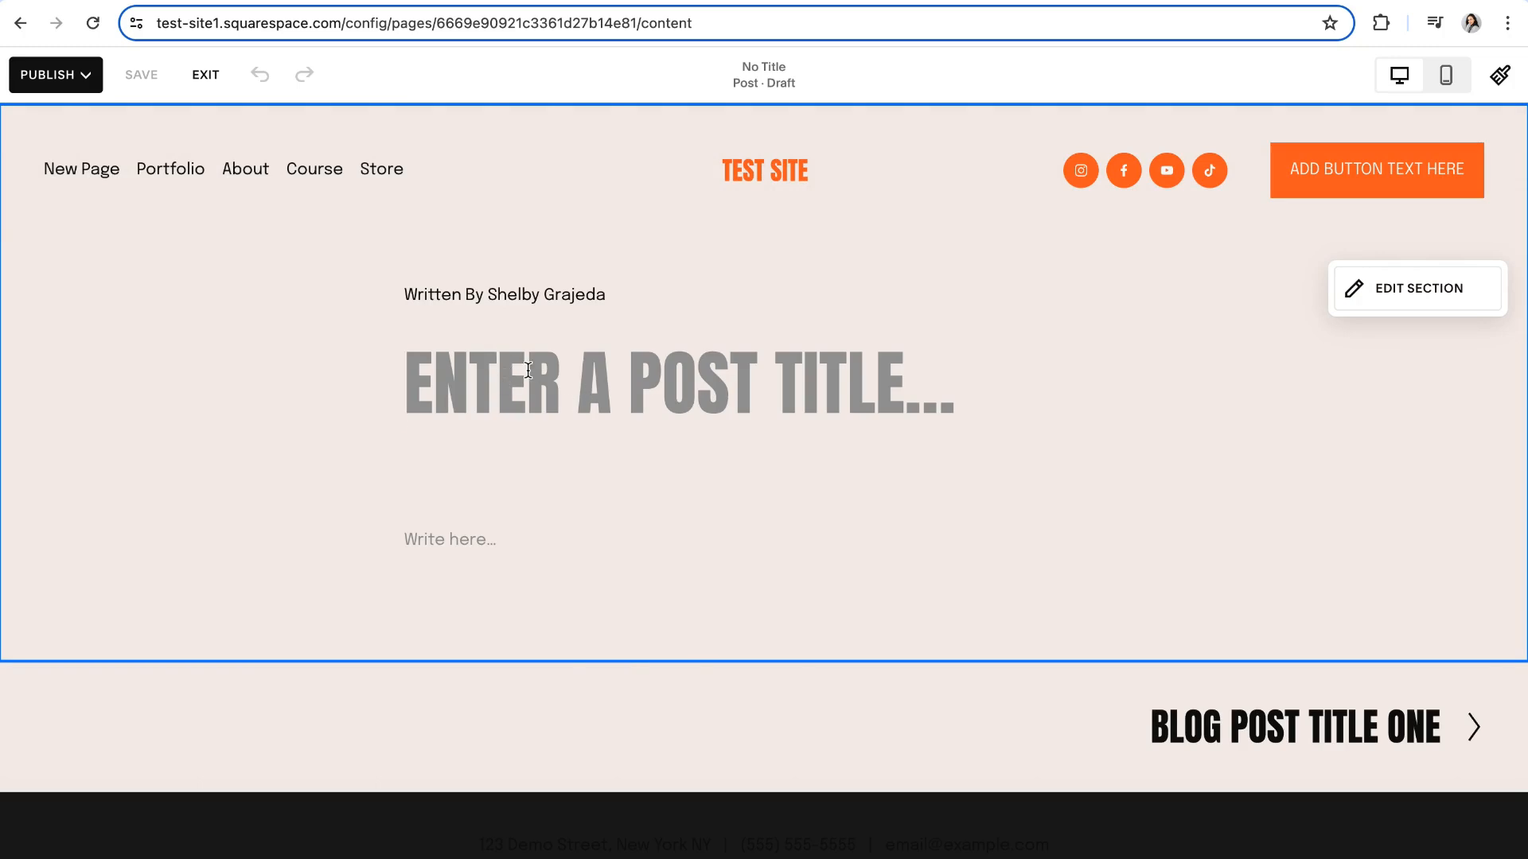
pyautogui.write('BLOG TITLE')
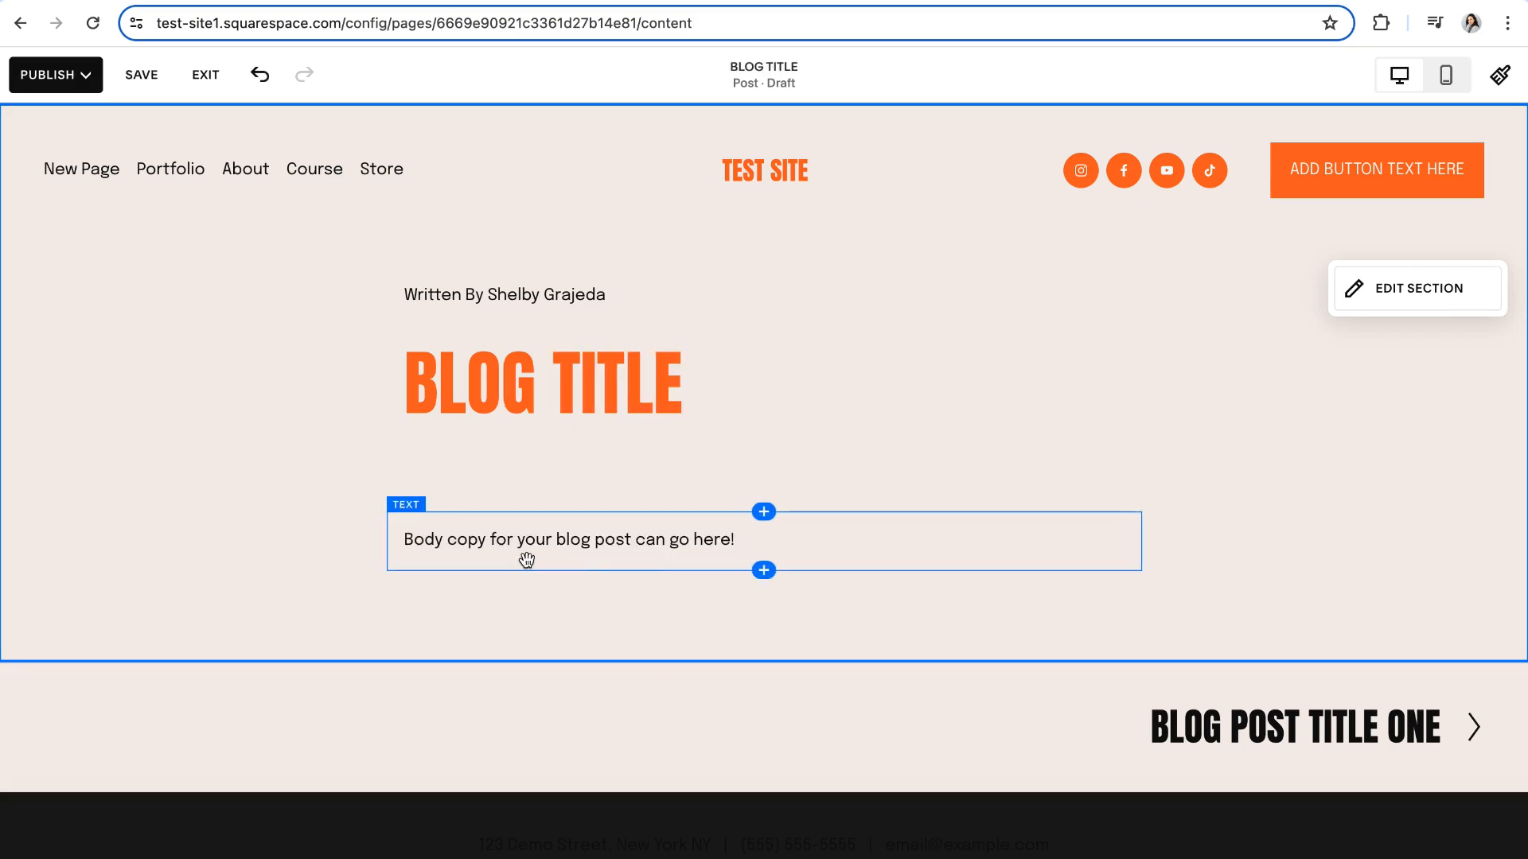
# - Set the blog post section's content width to Medium and its text alignment to Center
pyautogui.click(1411, 292)
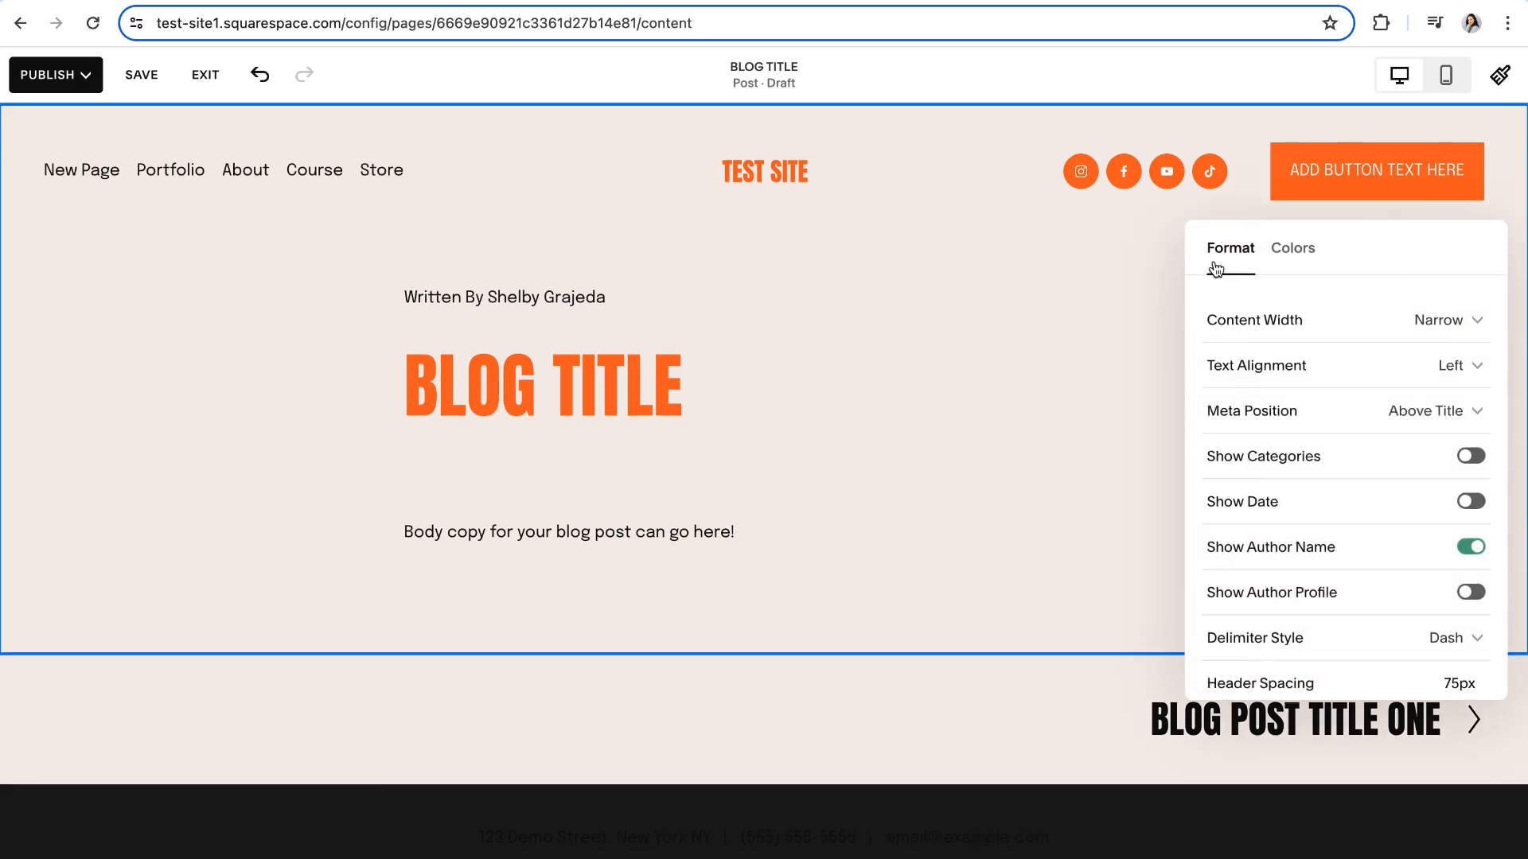
pyautogui.click(1441, 322)
pyautogui.click(1313, 366)
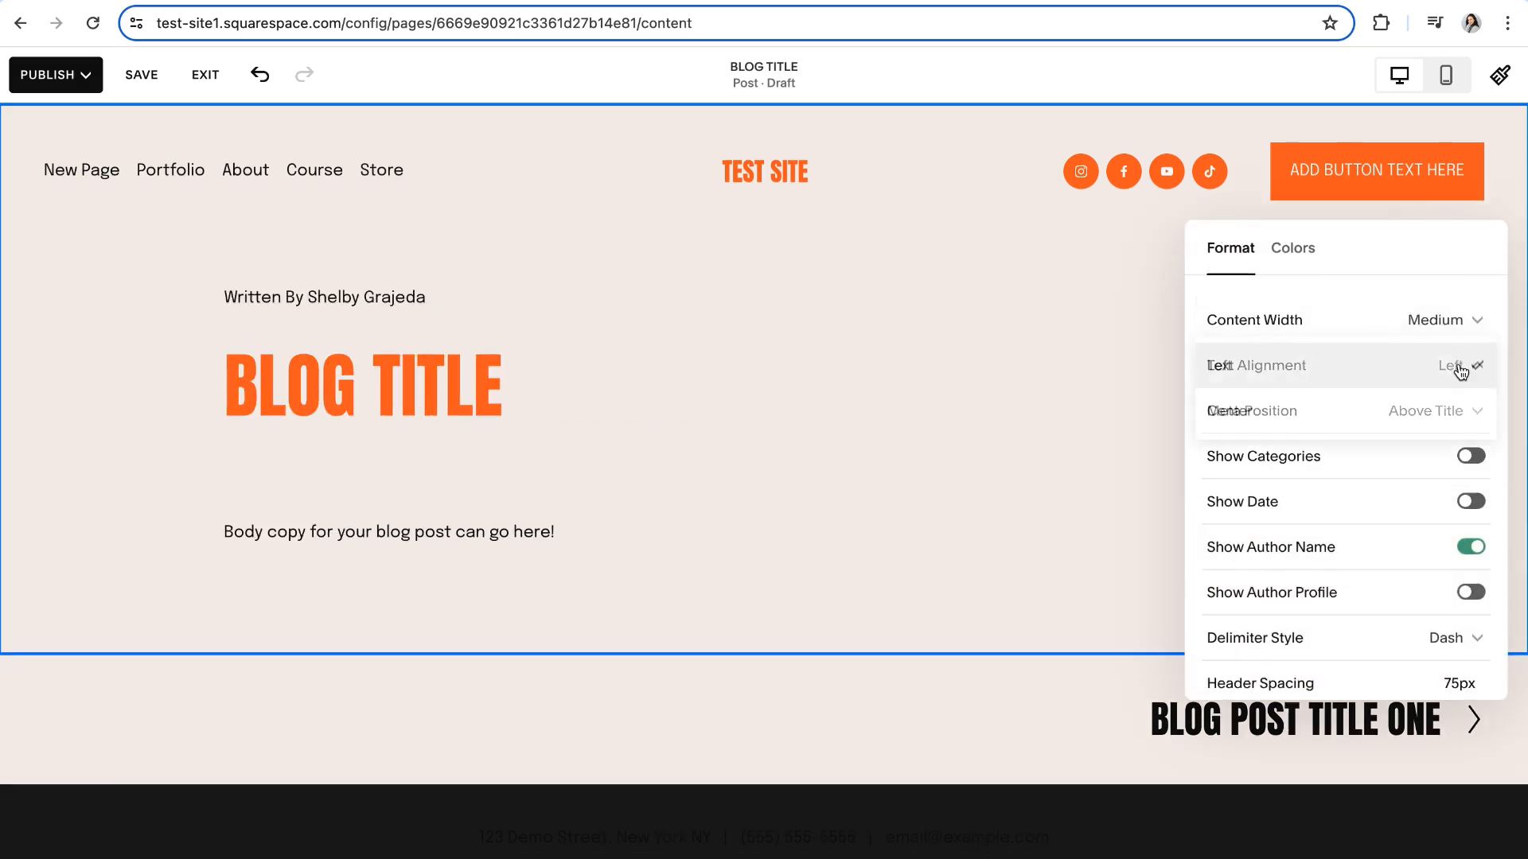
pyautogui.click(1321, 412)
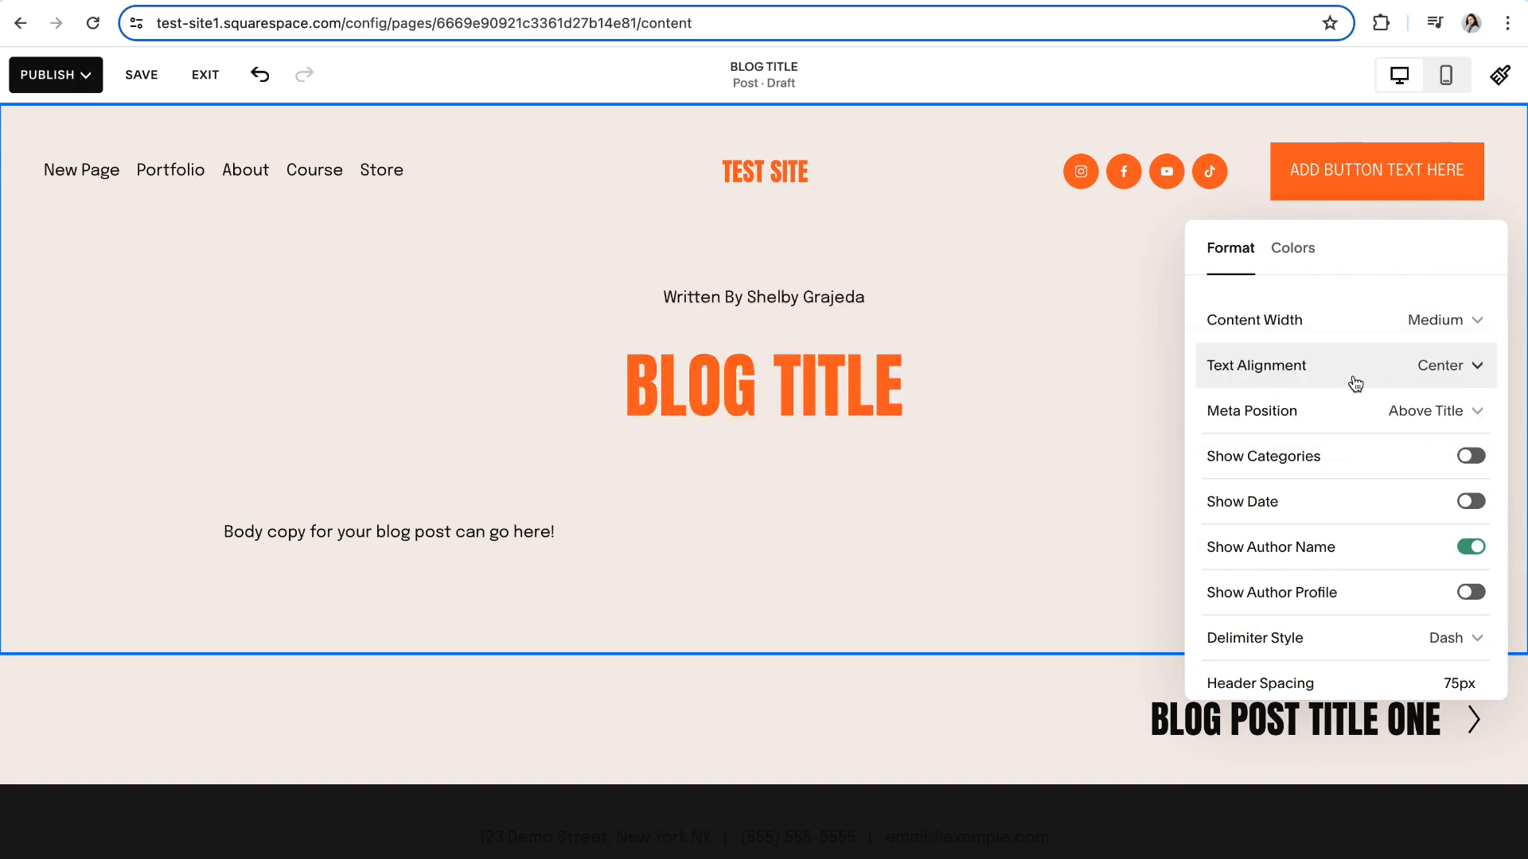
# - Show the categories and date on the blog post and set the header spacing to 21px
pyautogui.click(1471, 457)
pyautogui.click(1470, 501)
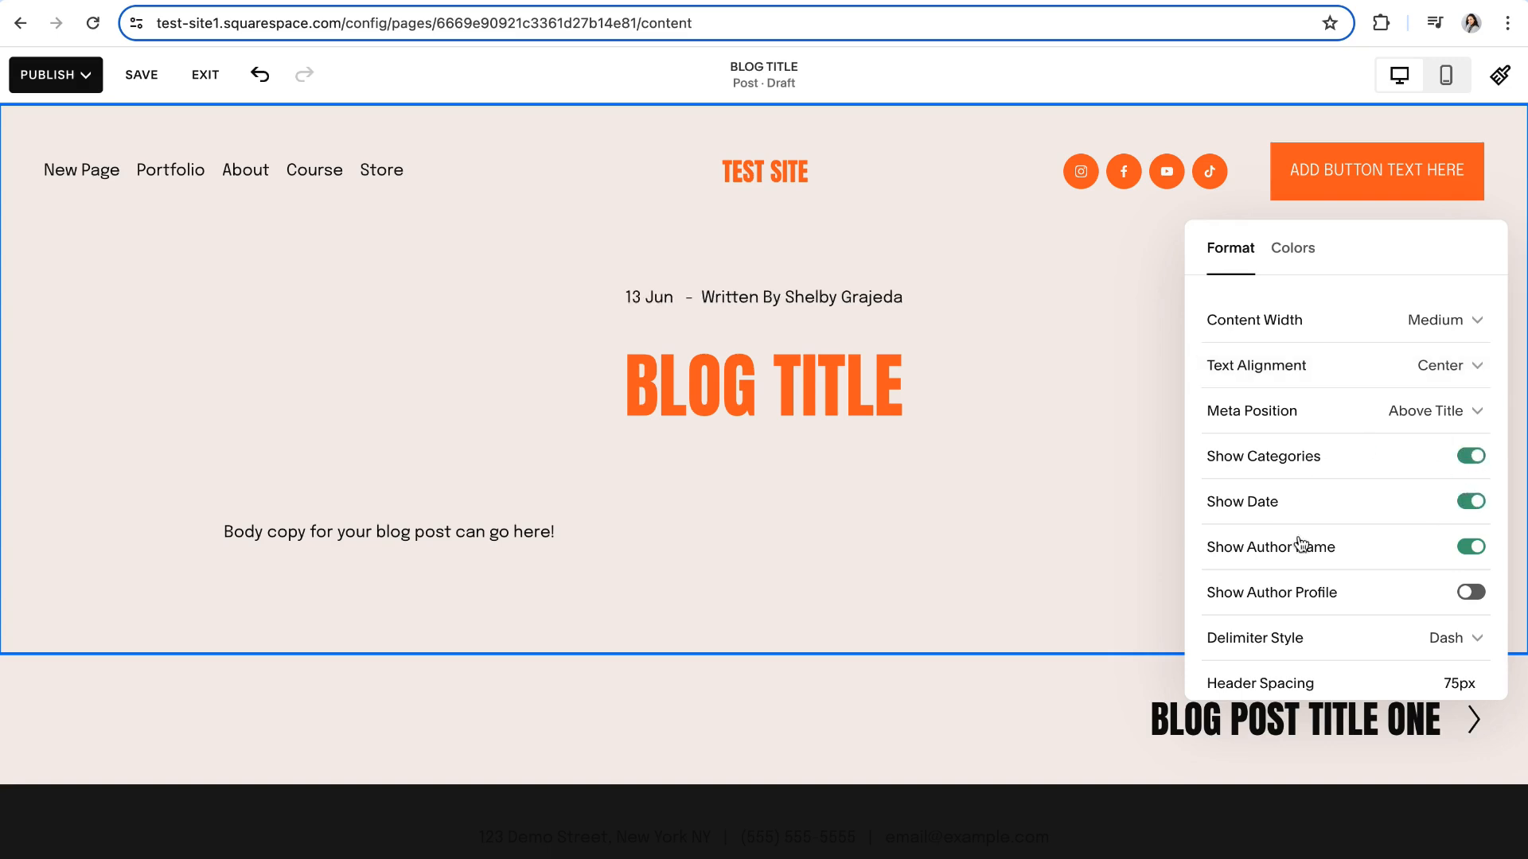
pyautogui.scroll(-1, 1375, 498)
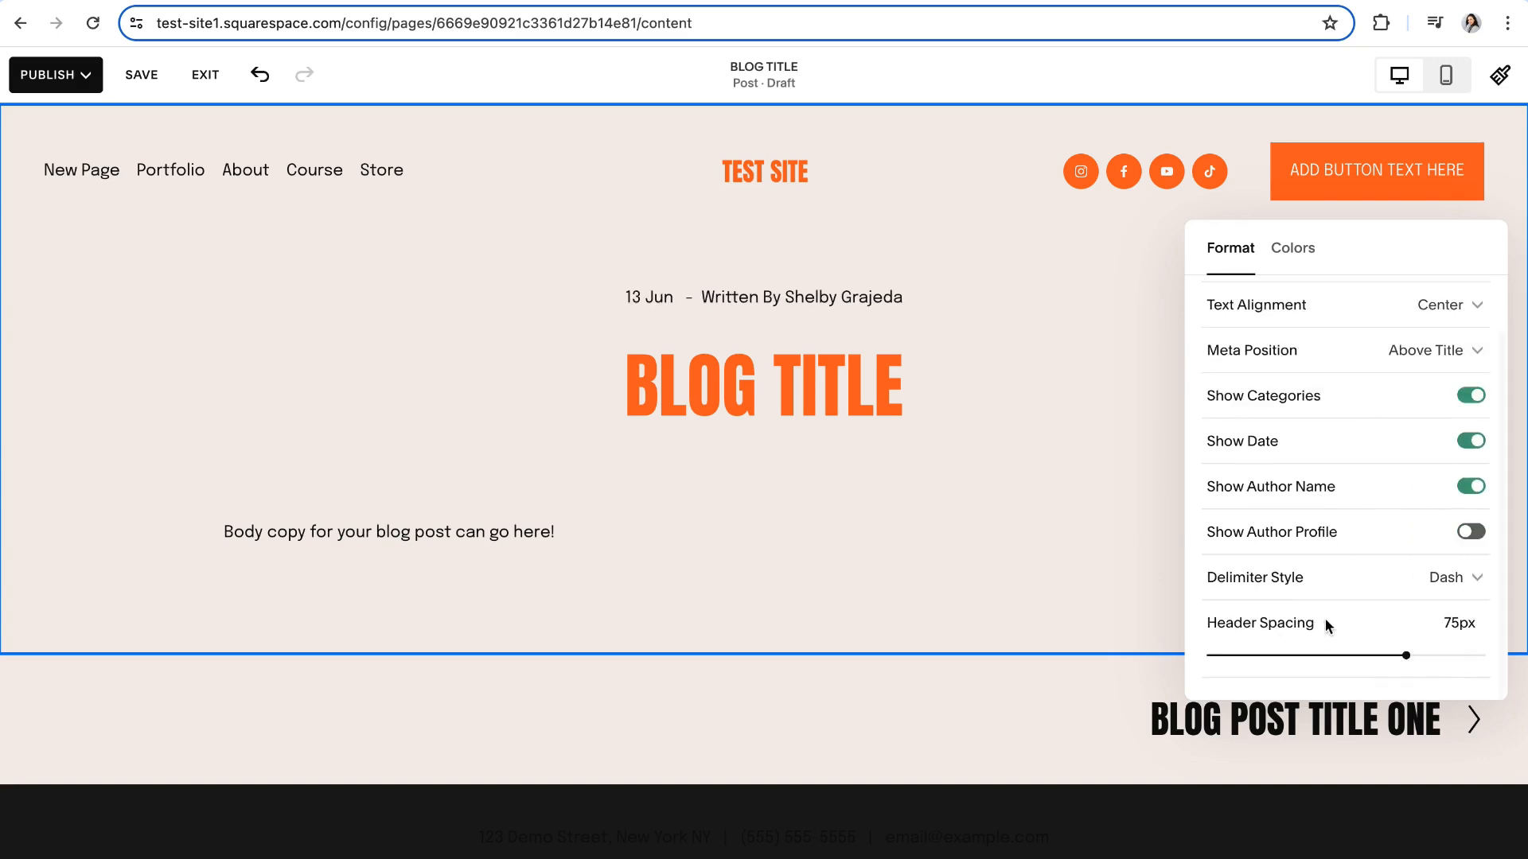
pyautogui.moveTo(1387, 653); pyautogui.dragTo(1223, 653)
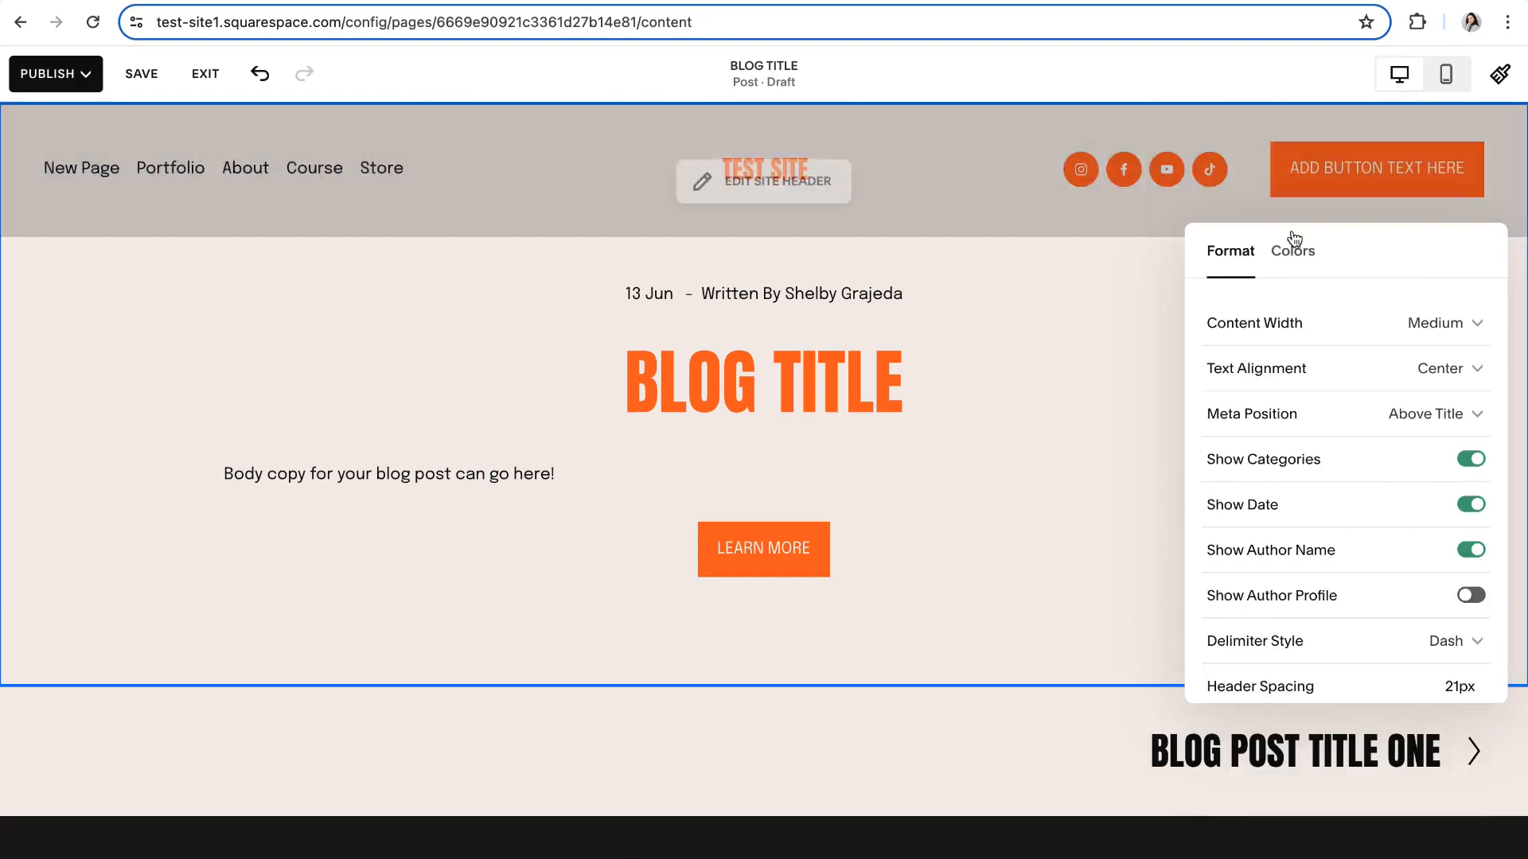
# - Try the Lightest 1 and Light 1 color themes on the blog post section
pyautogui.click(1289, 256)
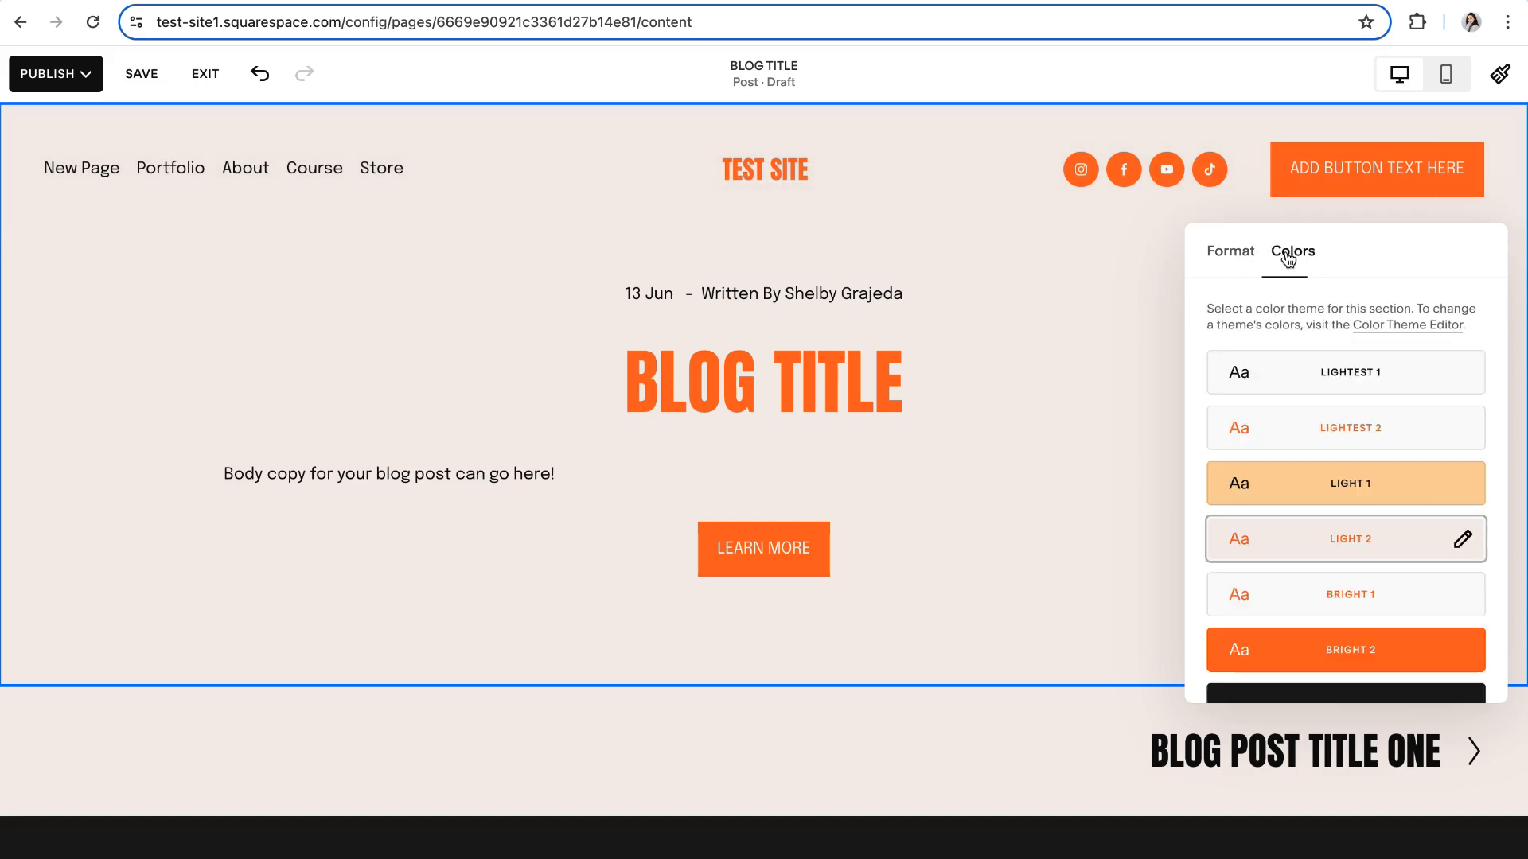
pyautogui.click(1291, 396)
pyautogui.click(1295, 487)
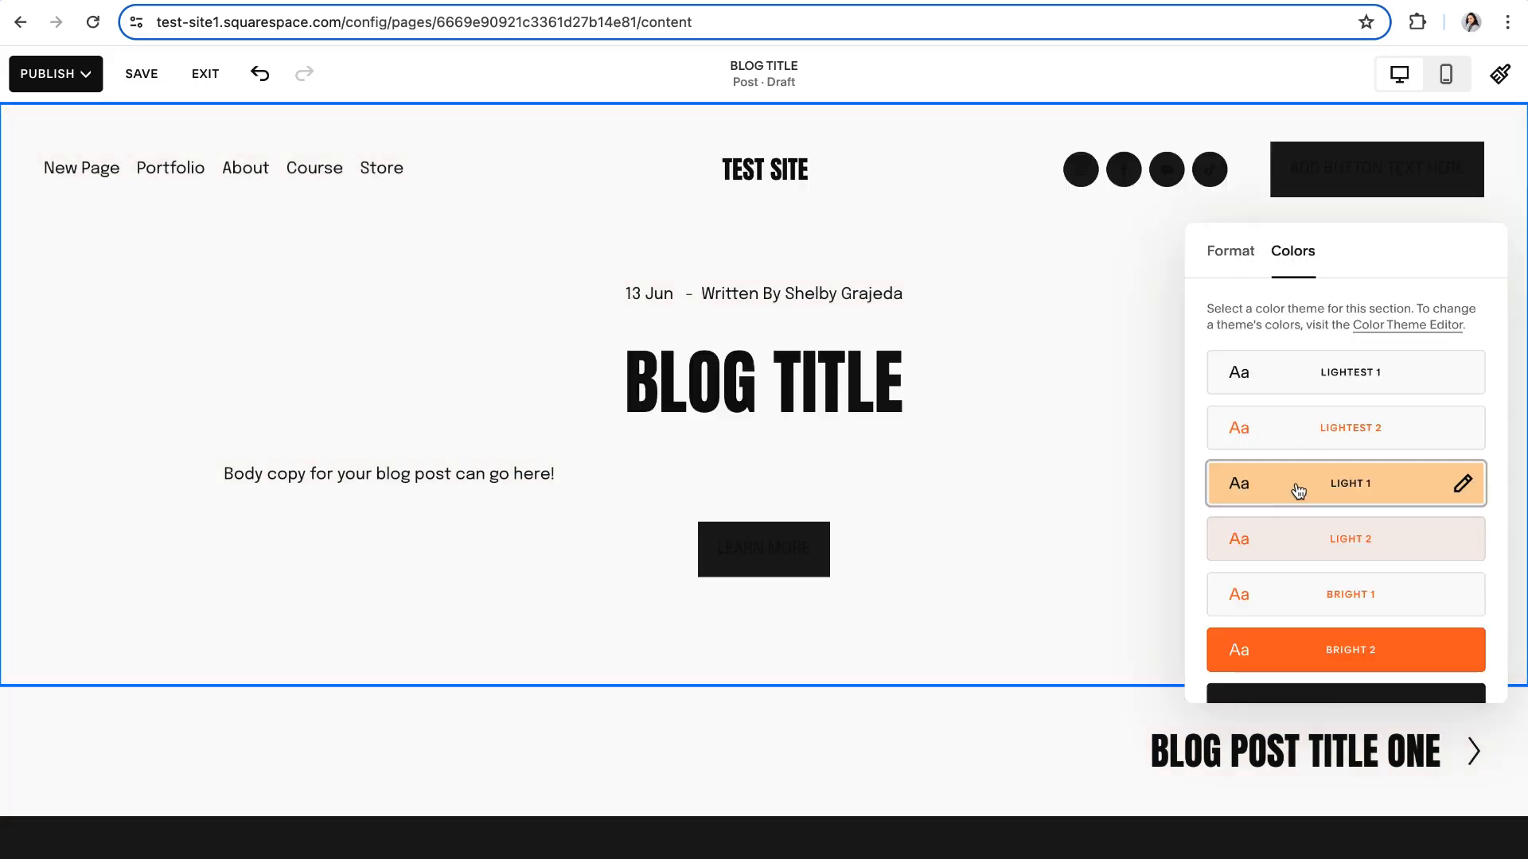
pyautogui.scroll(-3, 1297, 487)
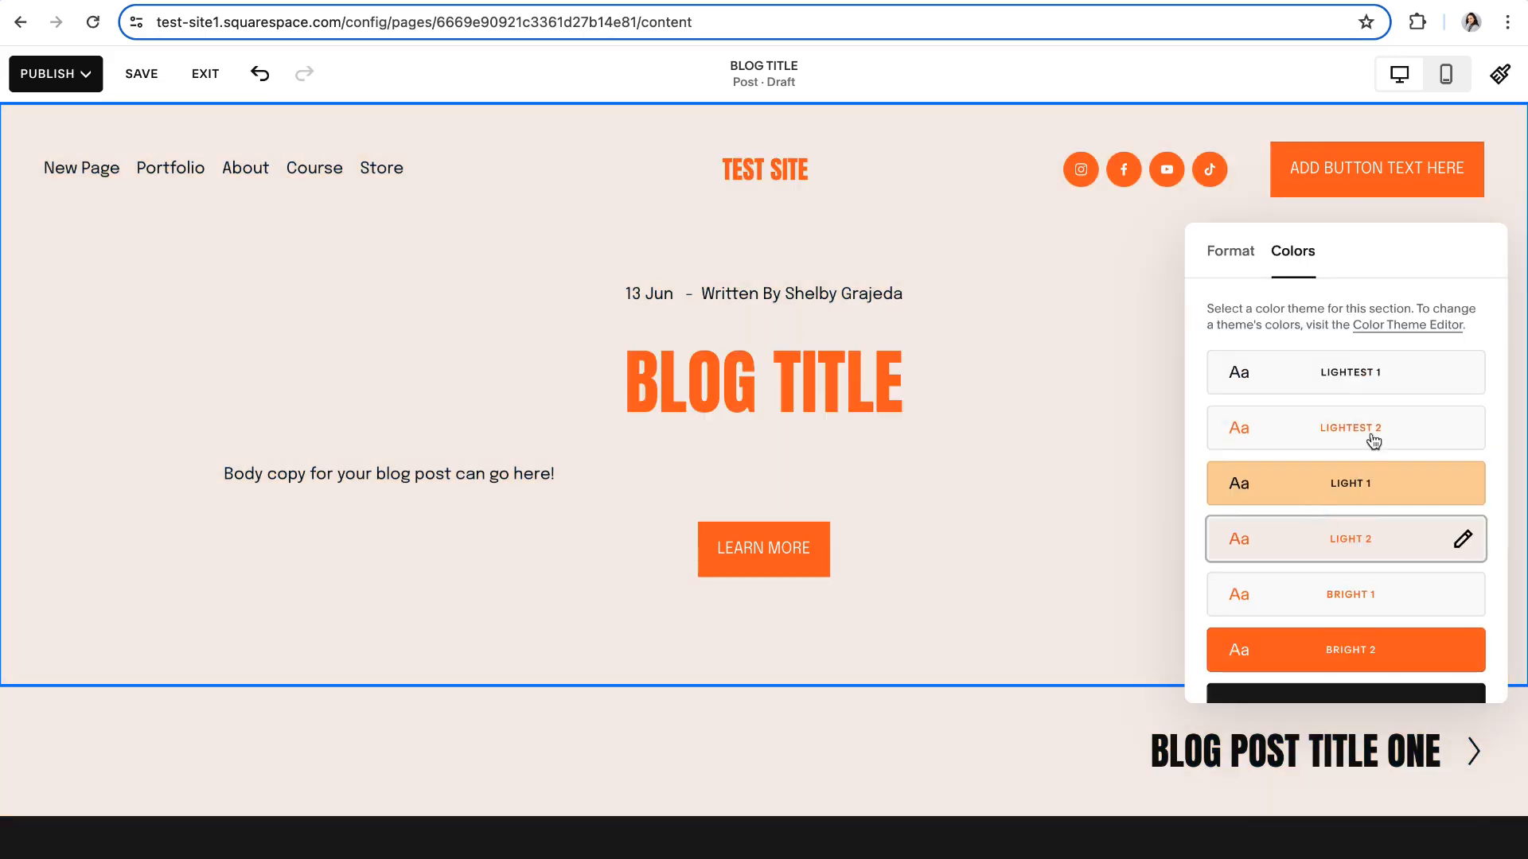
pyautogui.scroll(-2, 1352, 477)
pyautogui.scroll(2, 1352, 477)
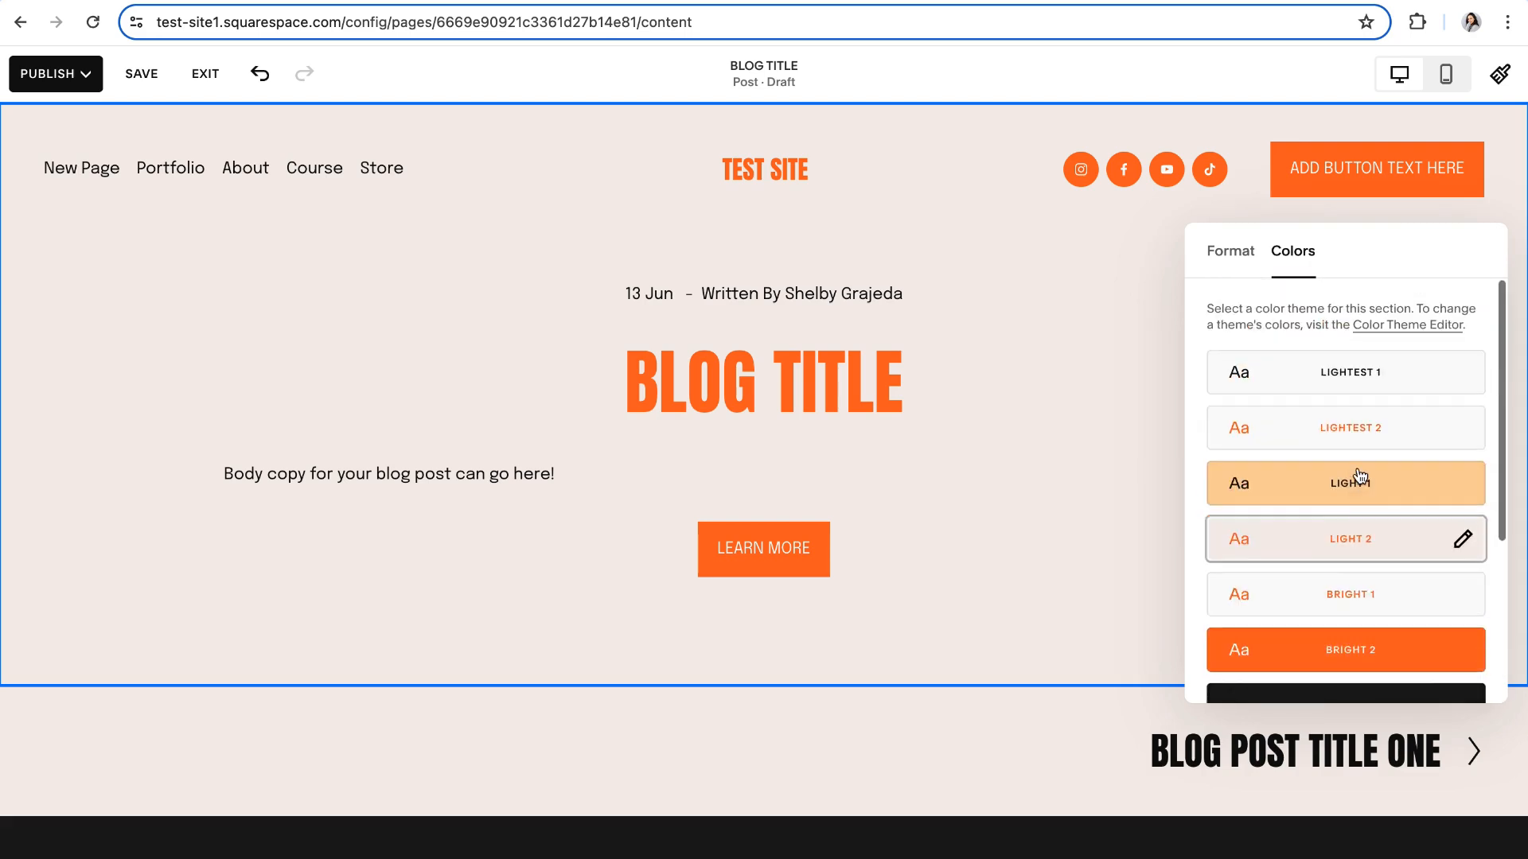
# - Review the format settings and the available color themes of the blog post section
pyautogui.click(1241, 269)
pyautogui.scroll(-1, 1303, 411)
pyautogui.scroll(1, 1302, 411)
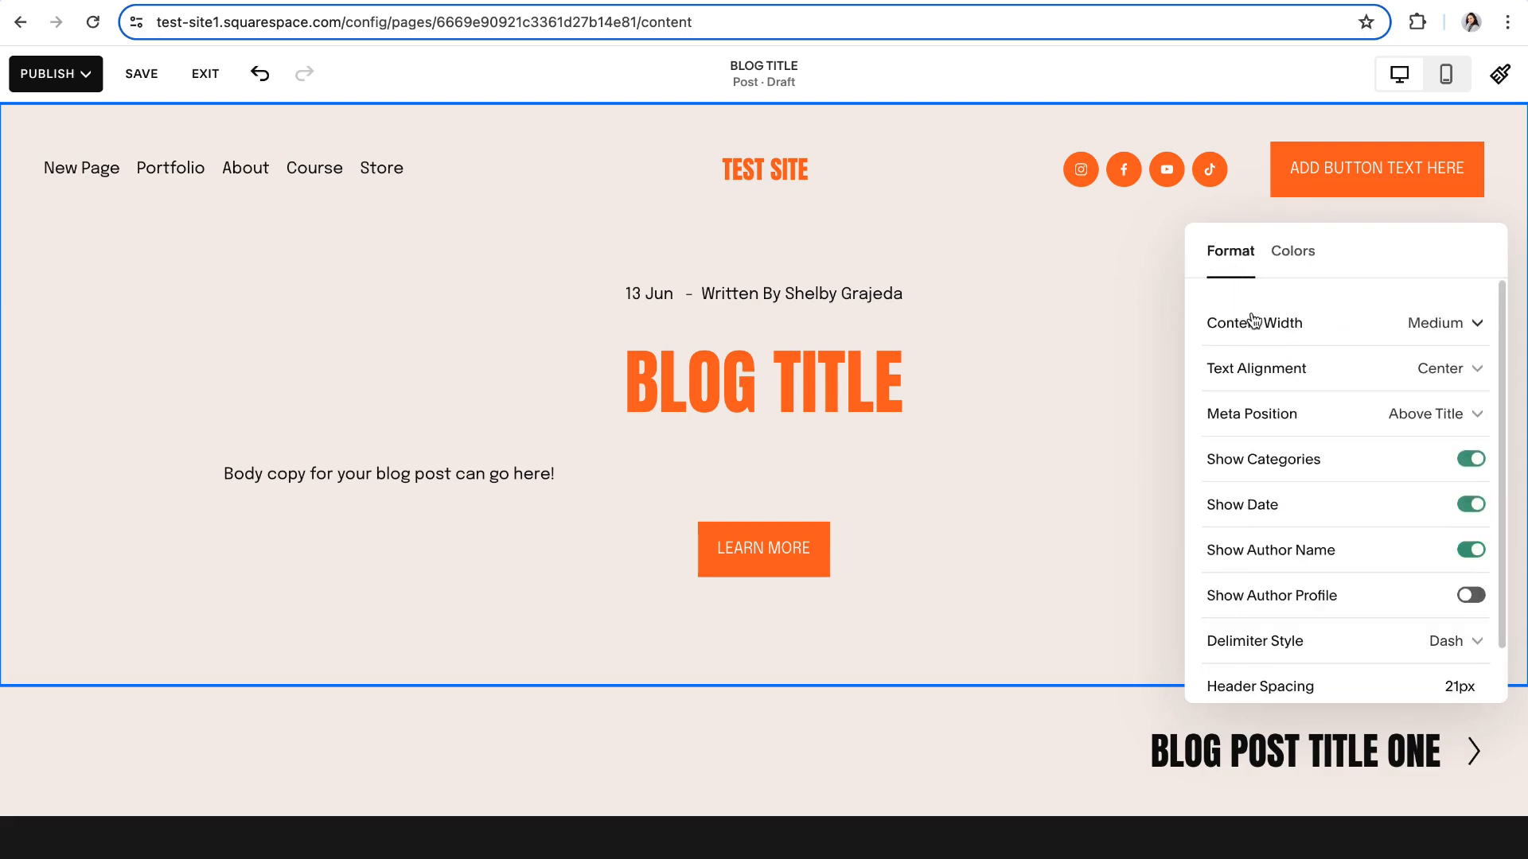
pyautogui.click(1293, 253)
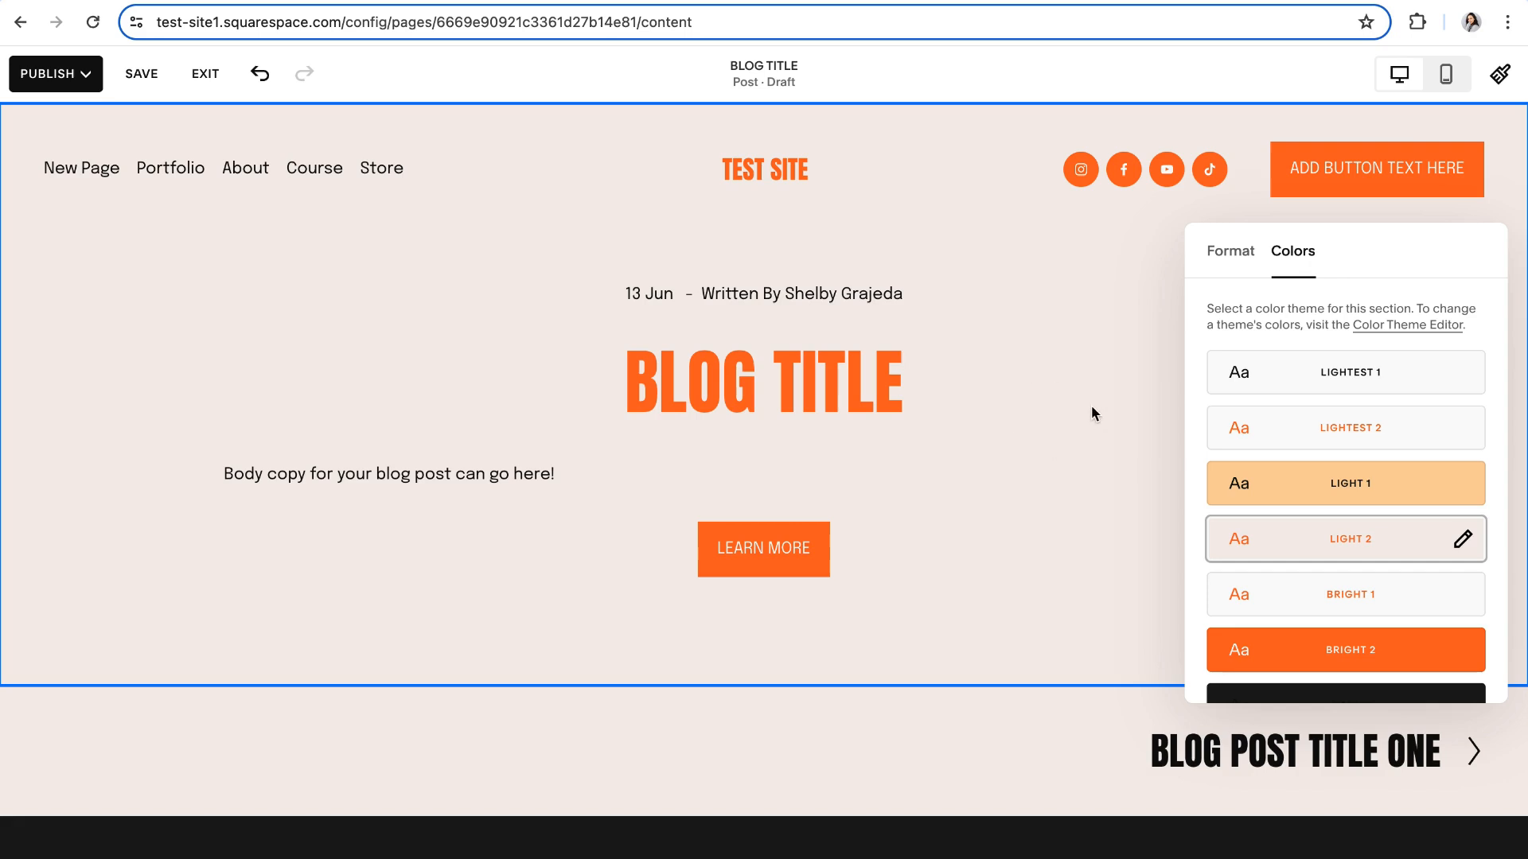
pyautogui.scroll(-2, 1286, 440)
pyautogui.scroll(2, 1286, 440)
pyautogui.click(1233, 253)
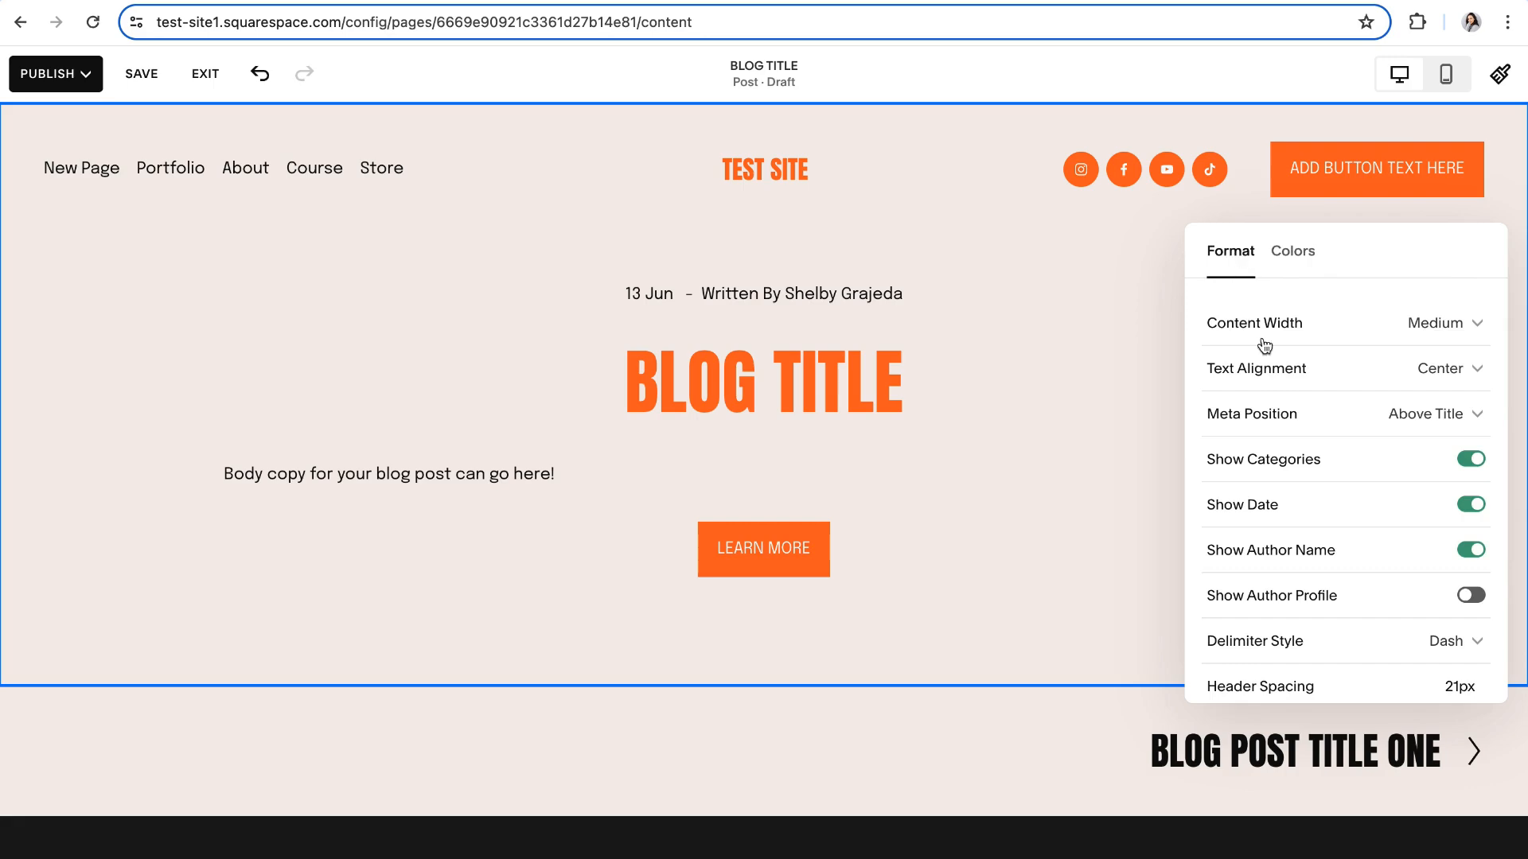
pyautogui.scroll(-1, 1351, 512)
pyautogui.scroll(1, 1350, 512)
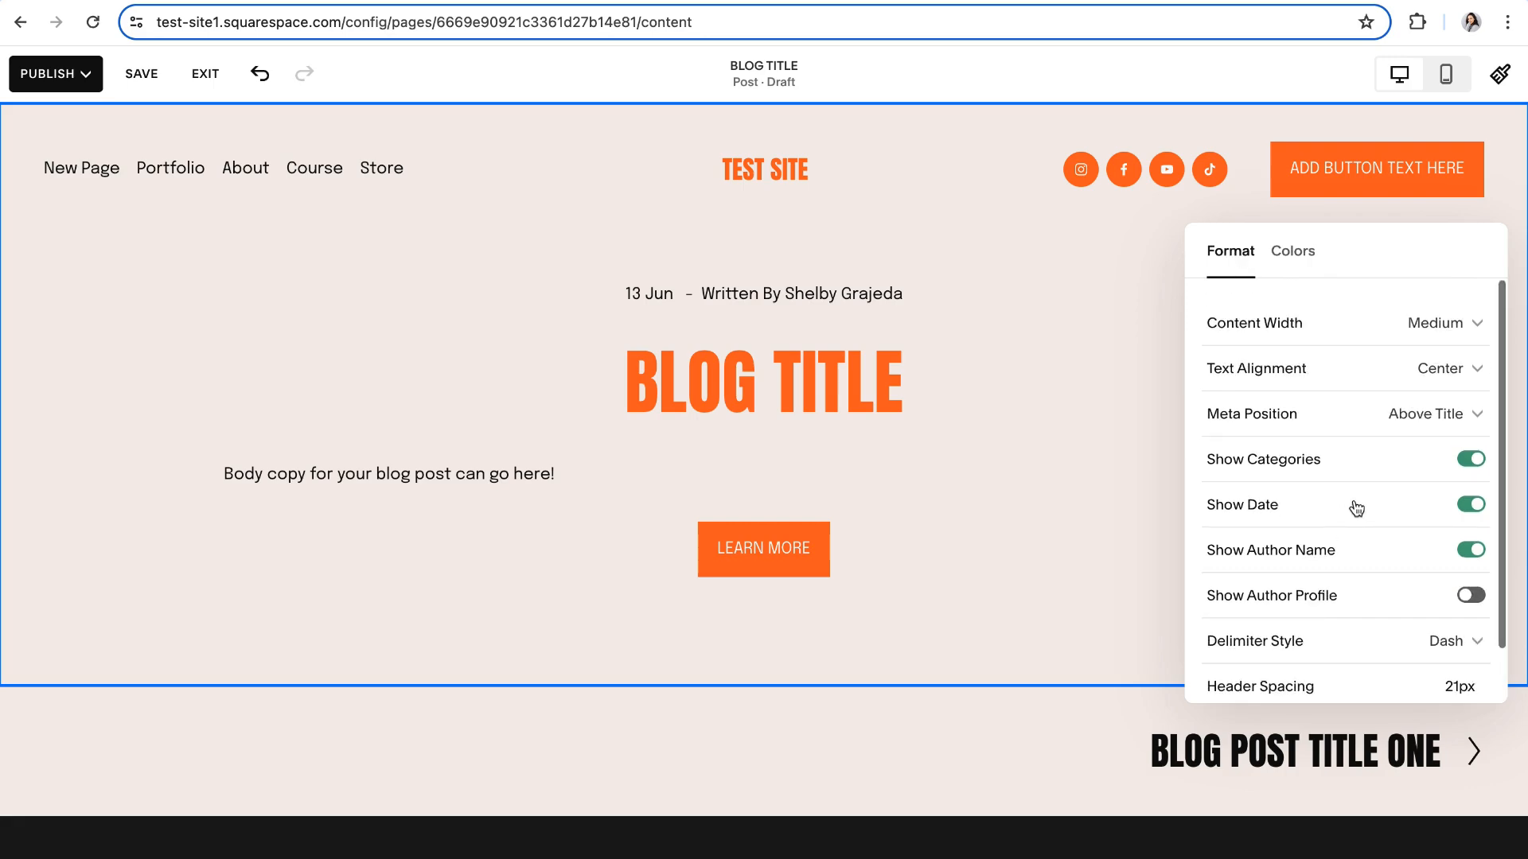
pyautogui.click(1293, 253)
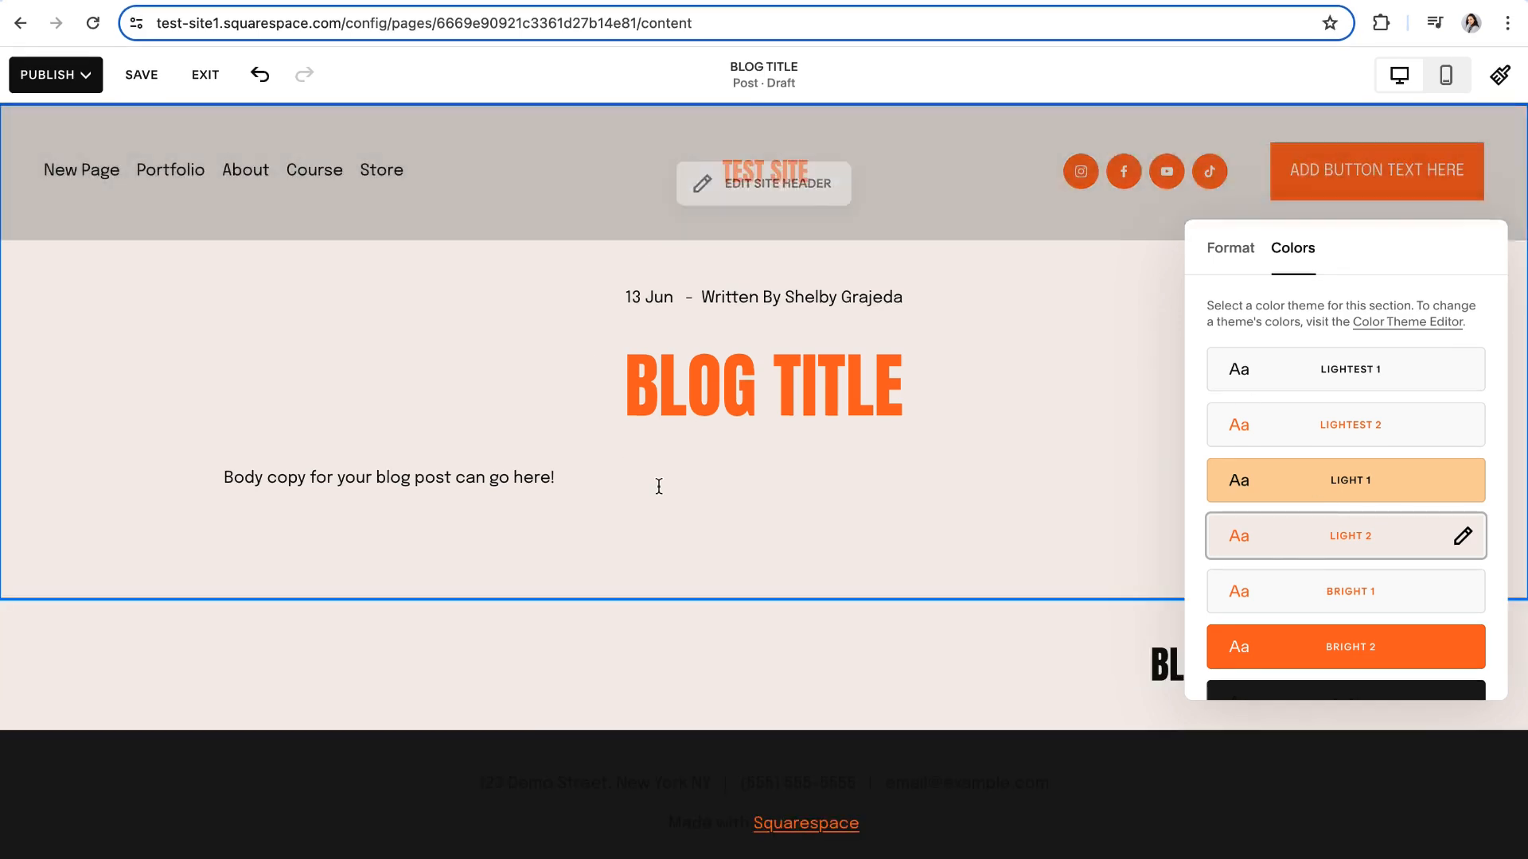
# - Find and examine the Blog Post color settings of the Light 2 theme in the site styles
pyautogui.click(1500, 75)
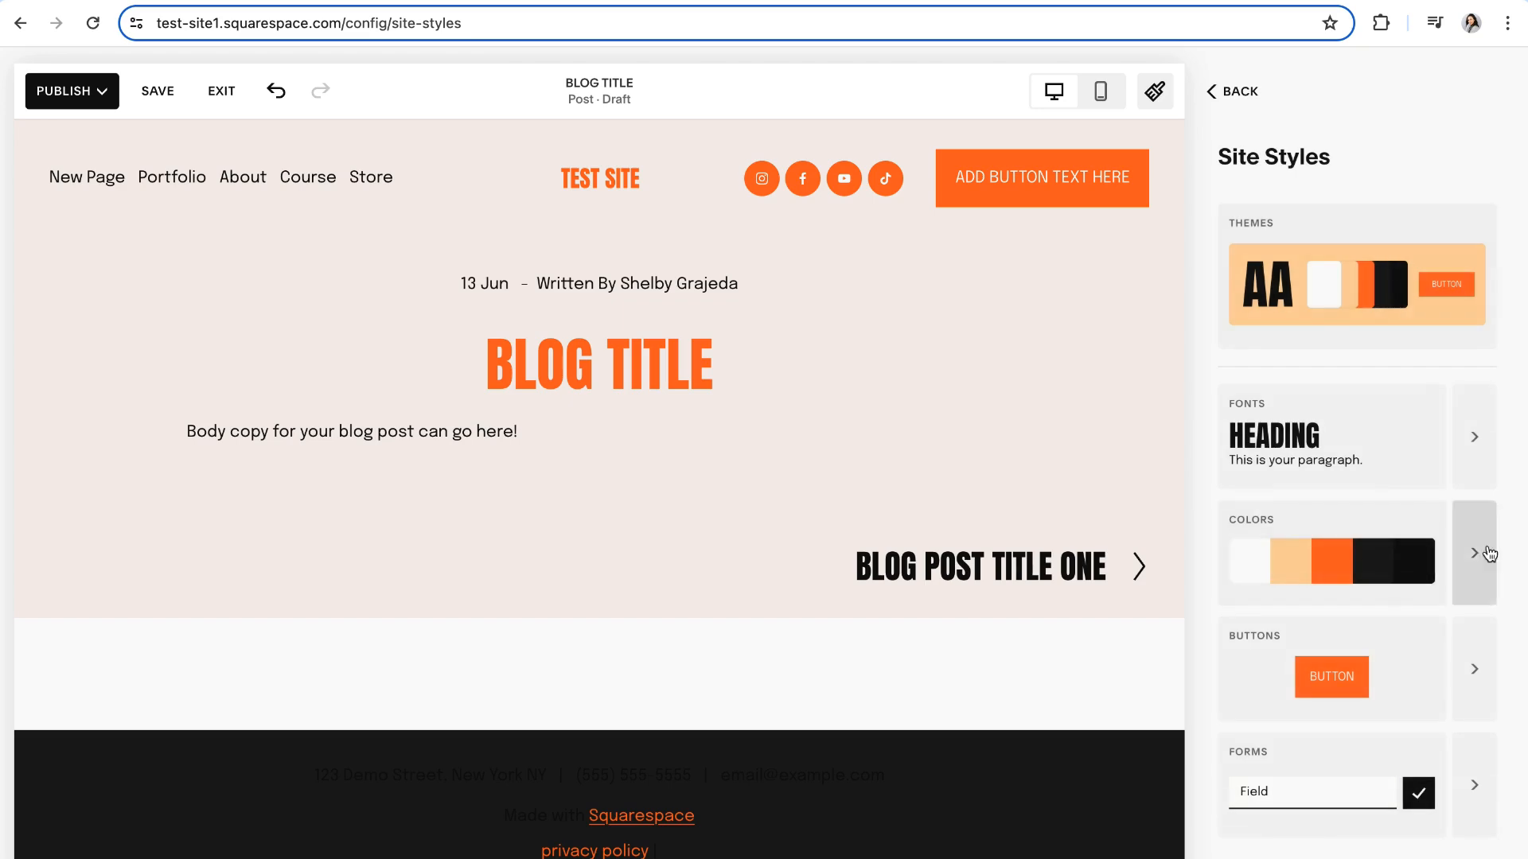
pyautogui.click(1476, 546)
pyautogui.scroll(-1, 1300, 548)
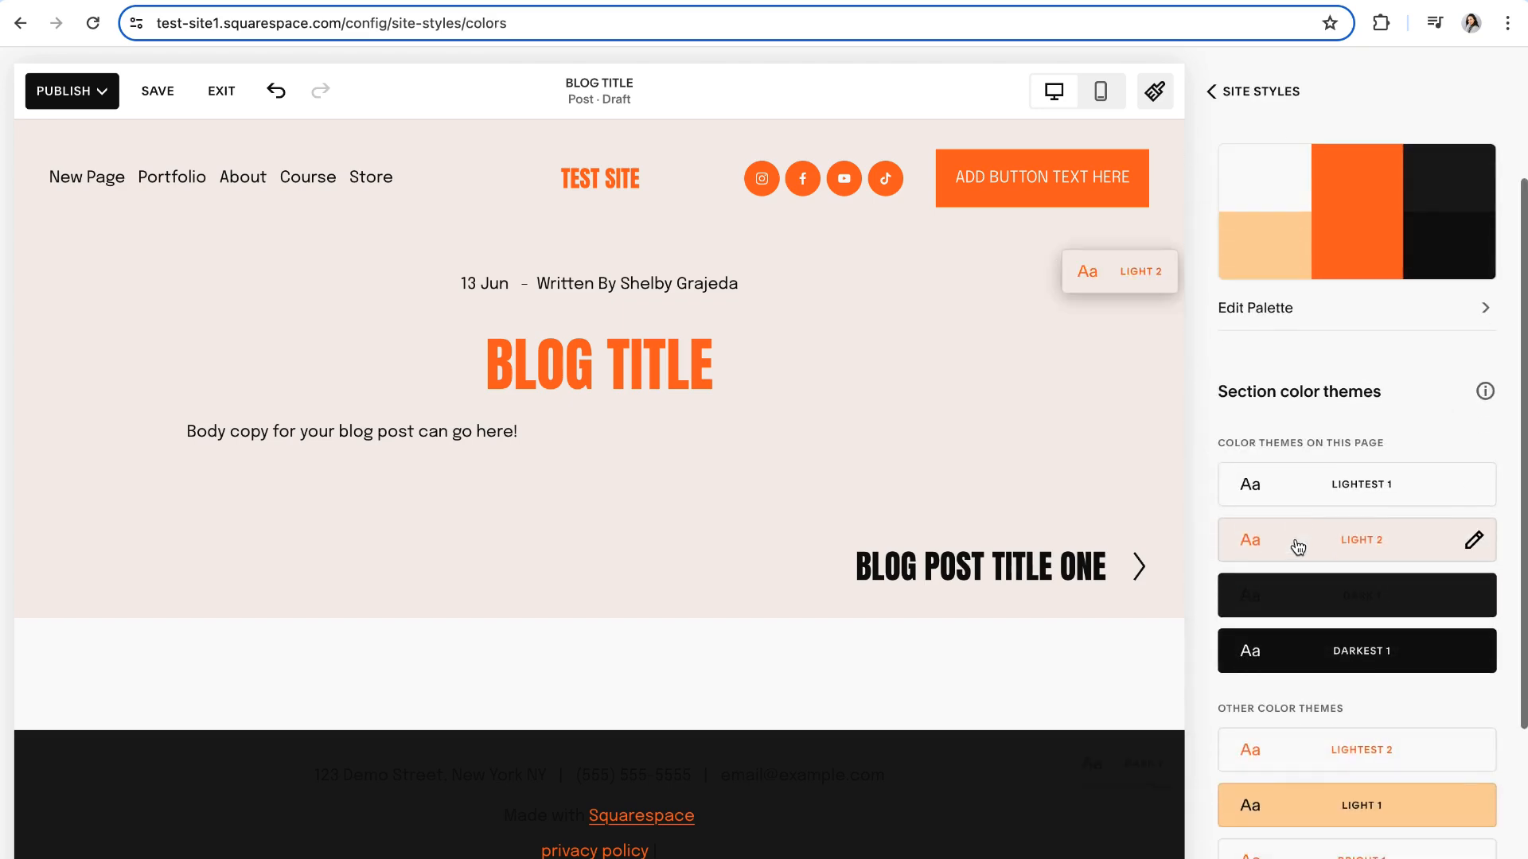
pyautogui.click(1330, 547)
pyautogui.scroll(-20, 1329, 547)
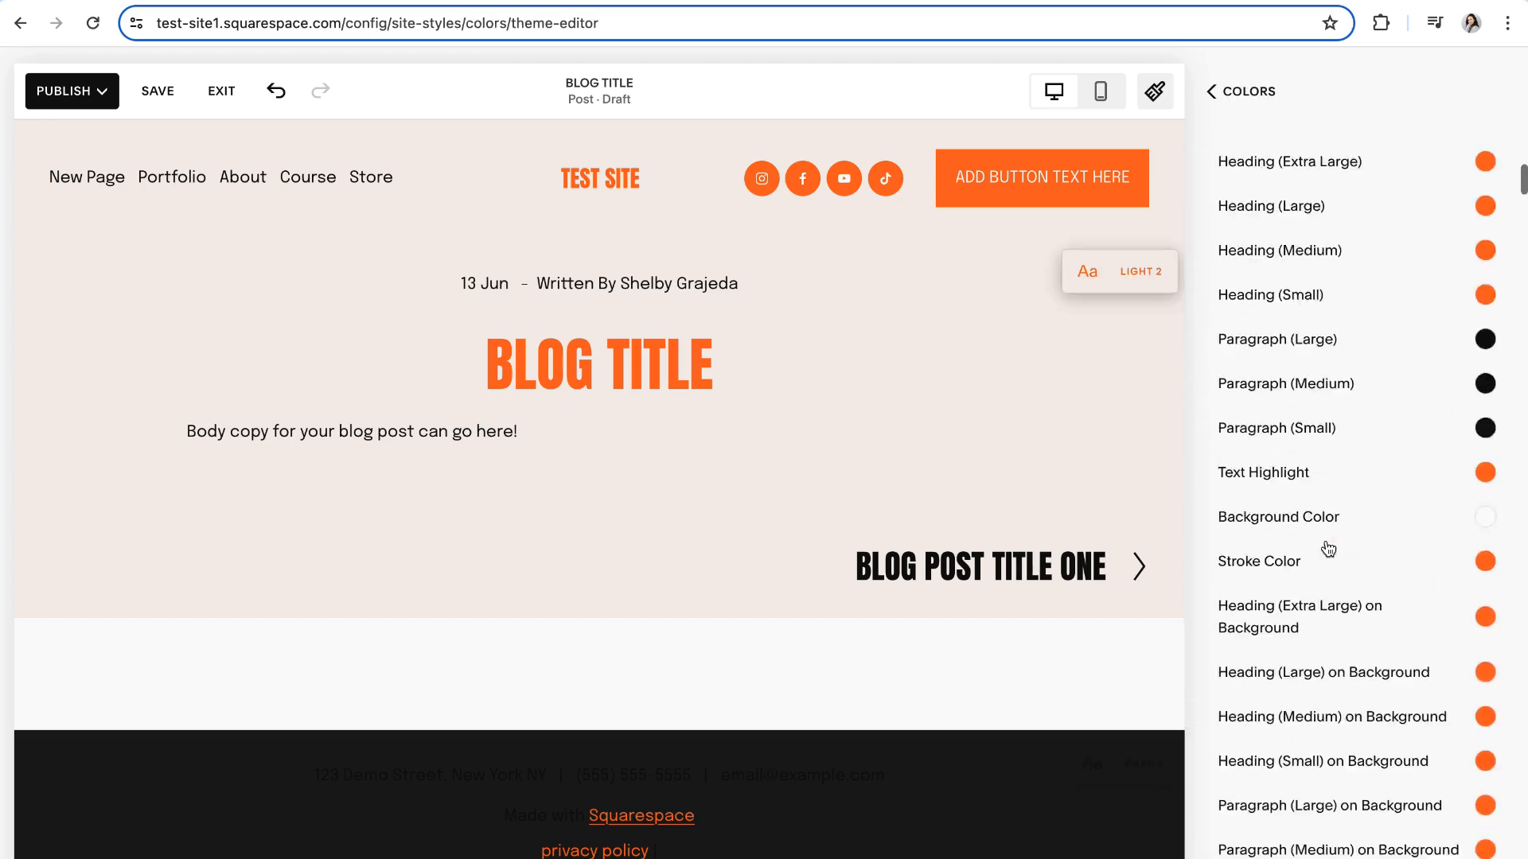
pyautogui.scroll(-15, 1335, 549)
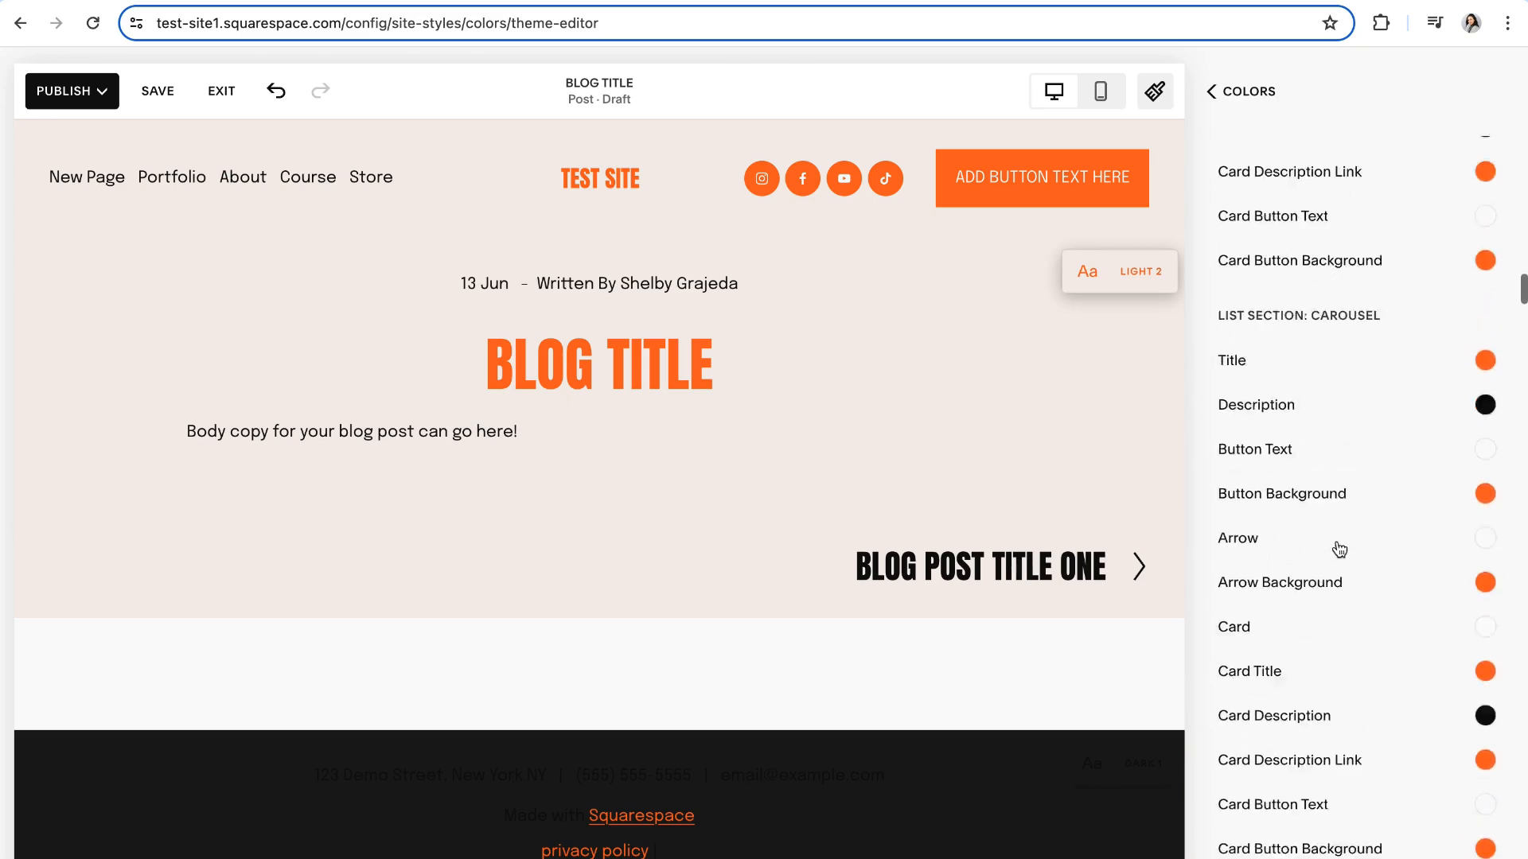
pyautogui.scroll(-15, 1340, 549)
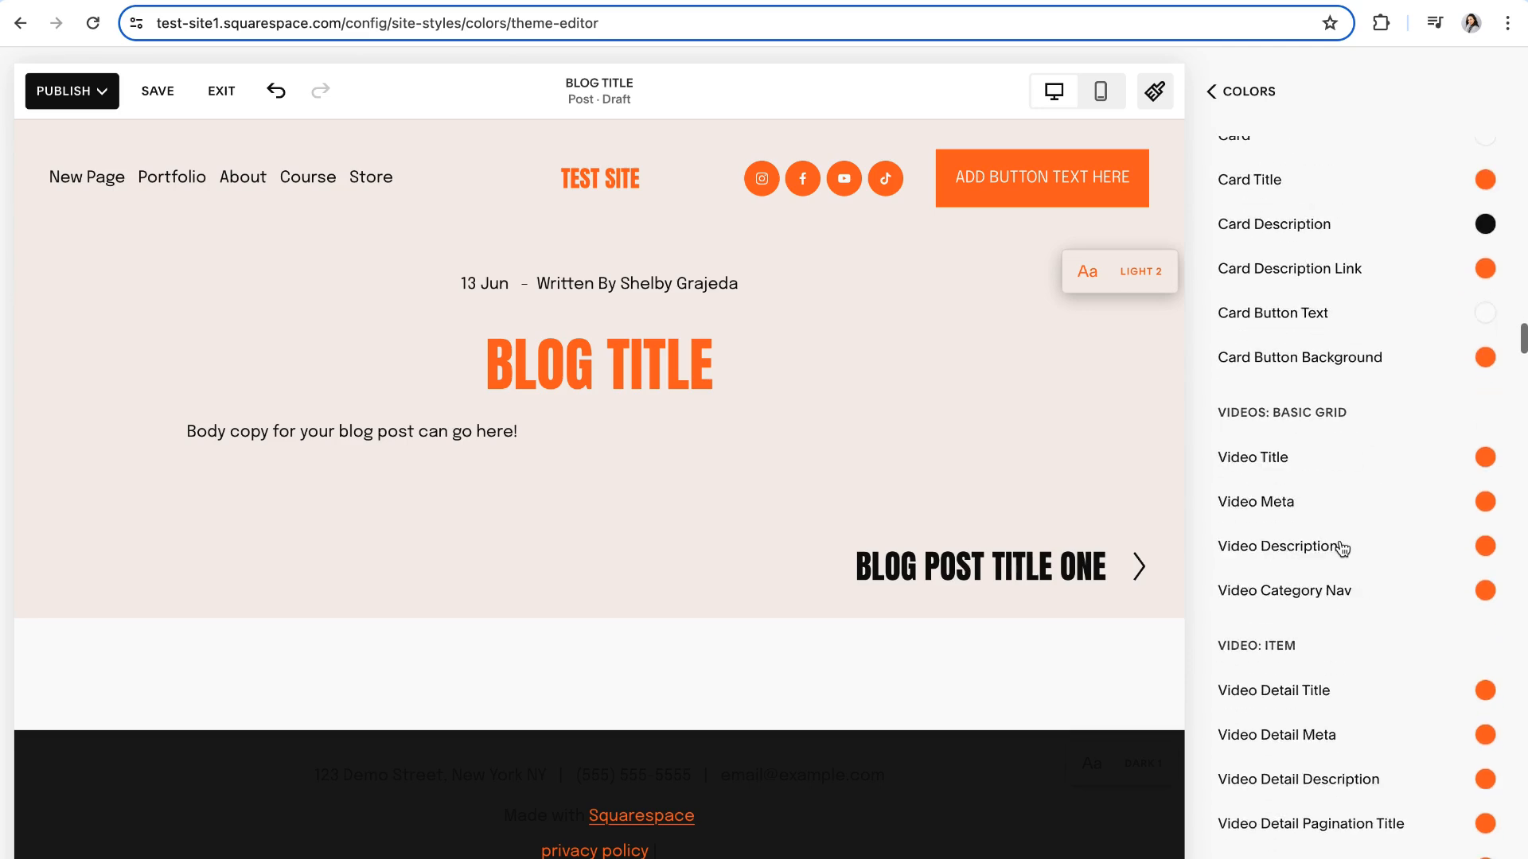
pyautogui.scroll(-10, 1342, 548)
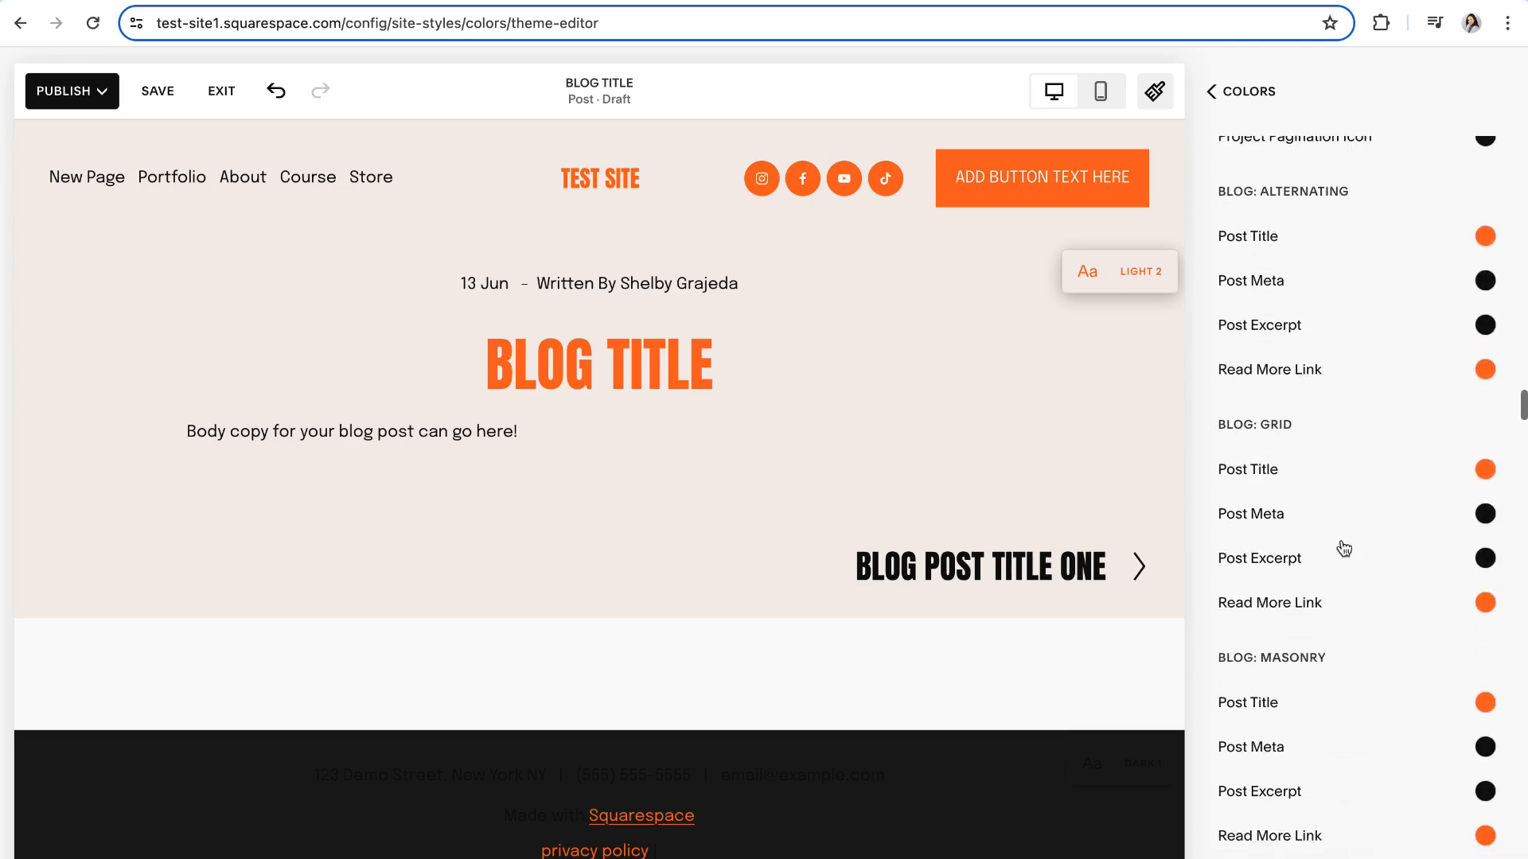
pyautogui.scroll(-8, 1343, 549)
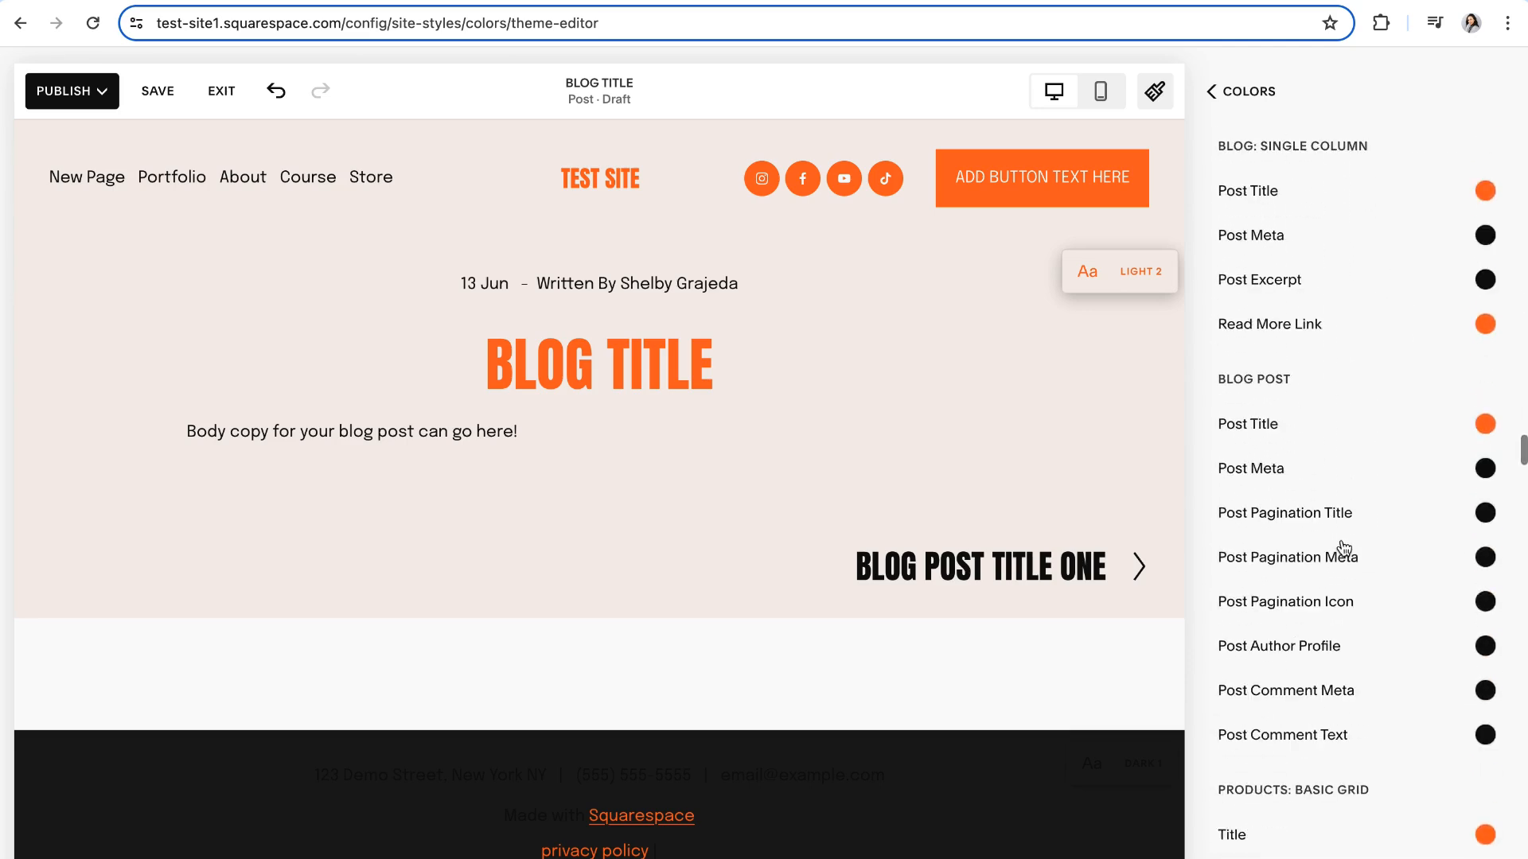
pyautogui.moveTo(1306, 386); pyautogui.dragTo(1214, 379)
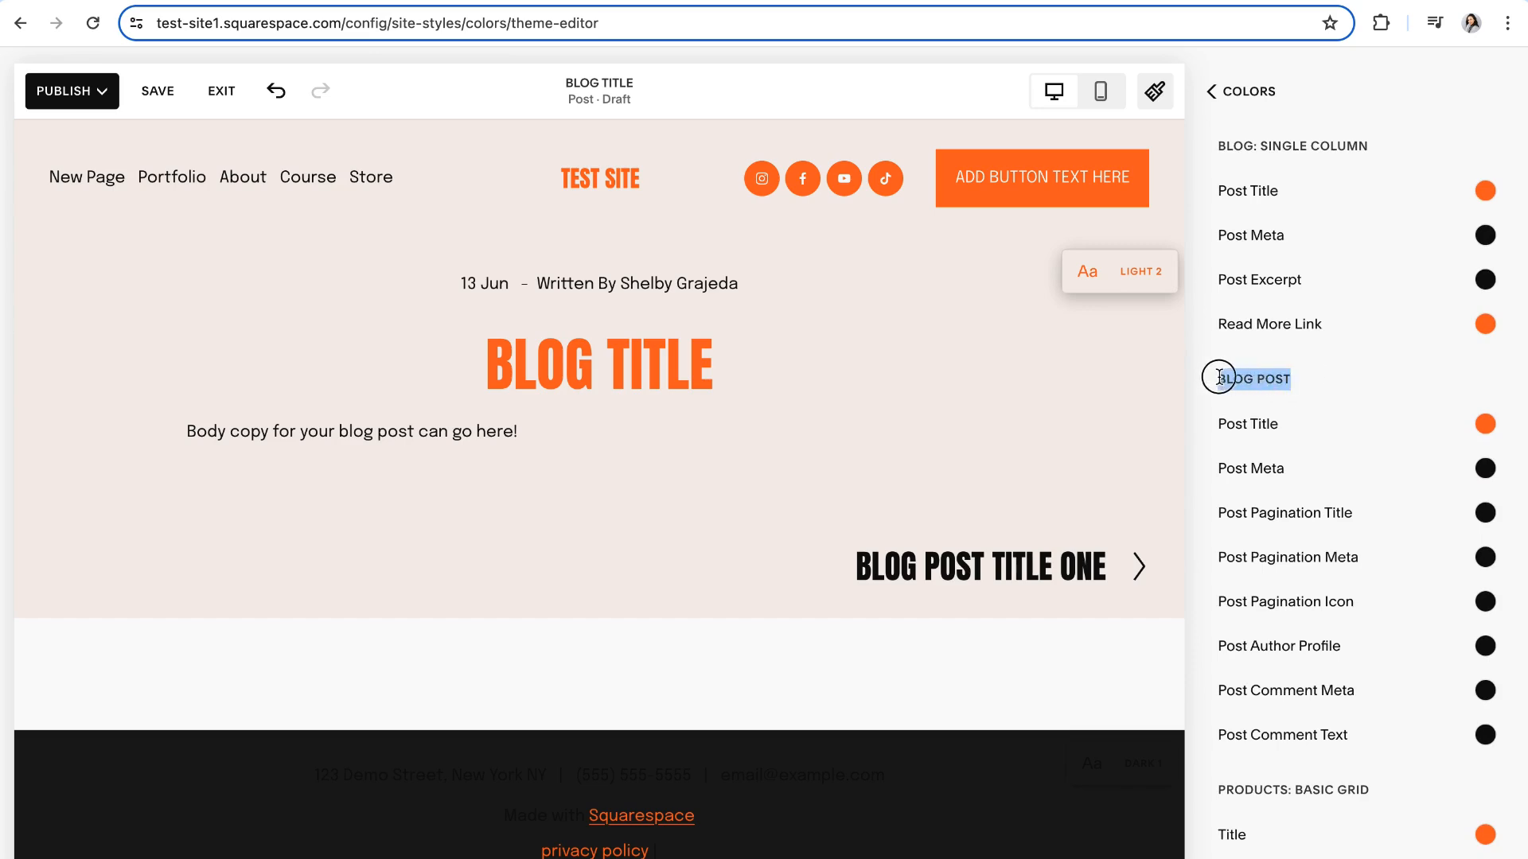
pyautogui.click(1303, 375)
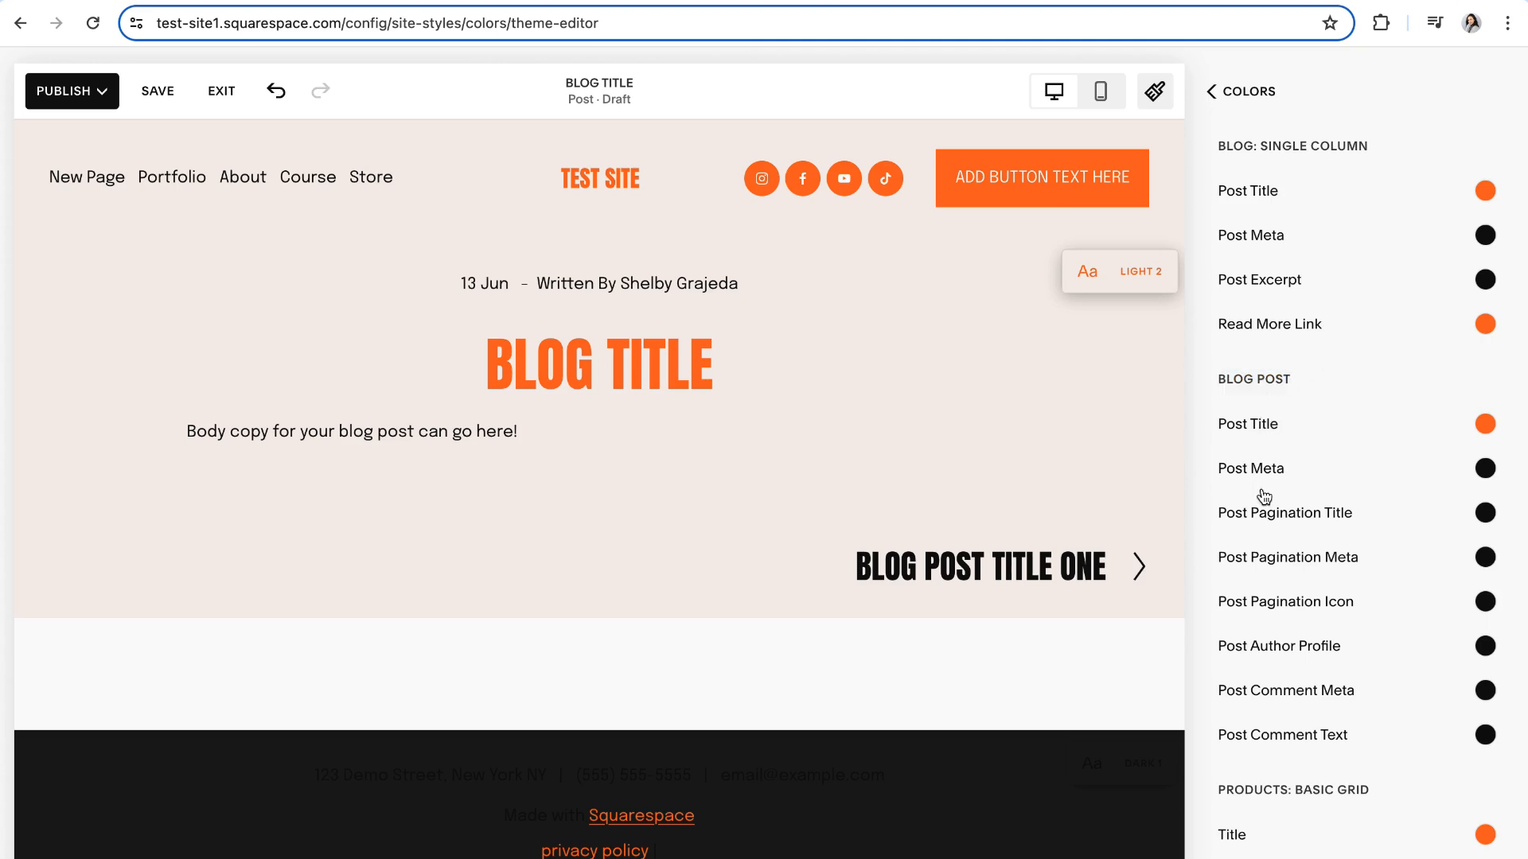
pyautogui.scroll(-1, 1300, 605)
pyautogui.scroll(1, 1305, 643)
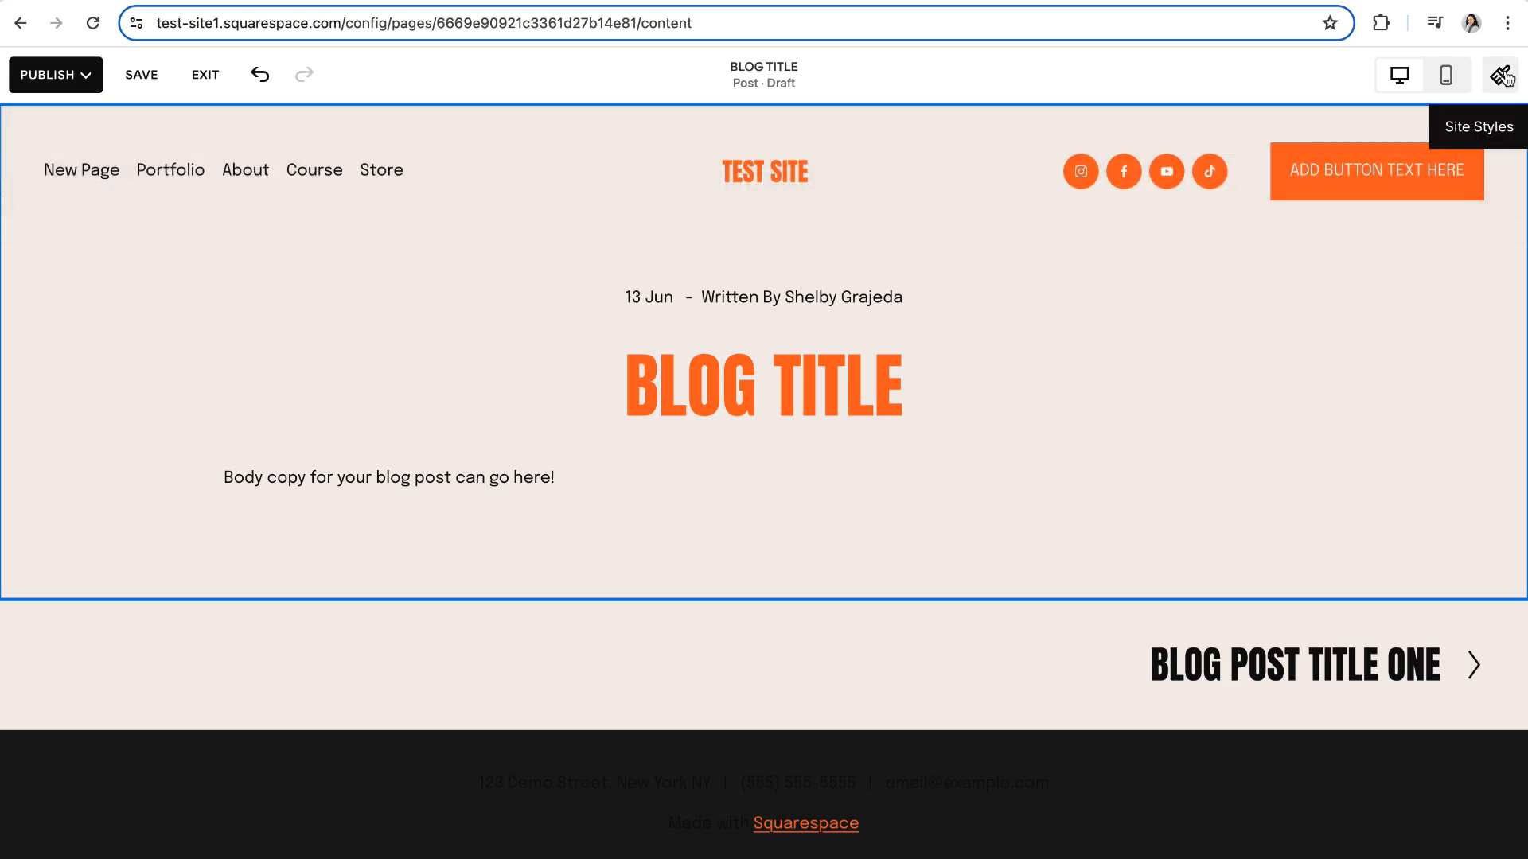
# - Examine the Blog Post font assignments in the site styles, and return to the post editor
pyautogui.click(1503, 75)
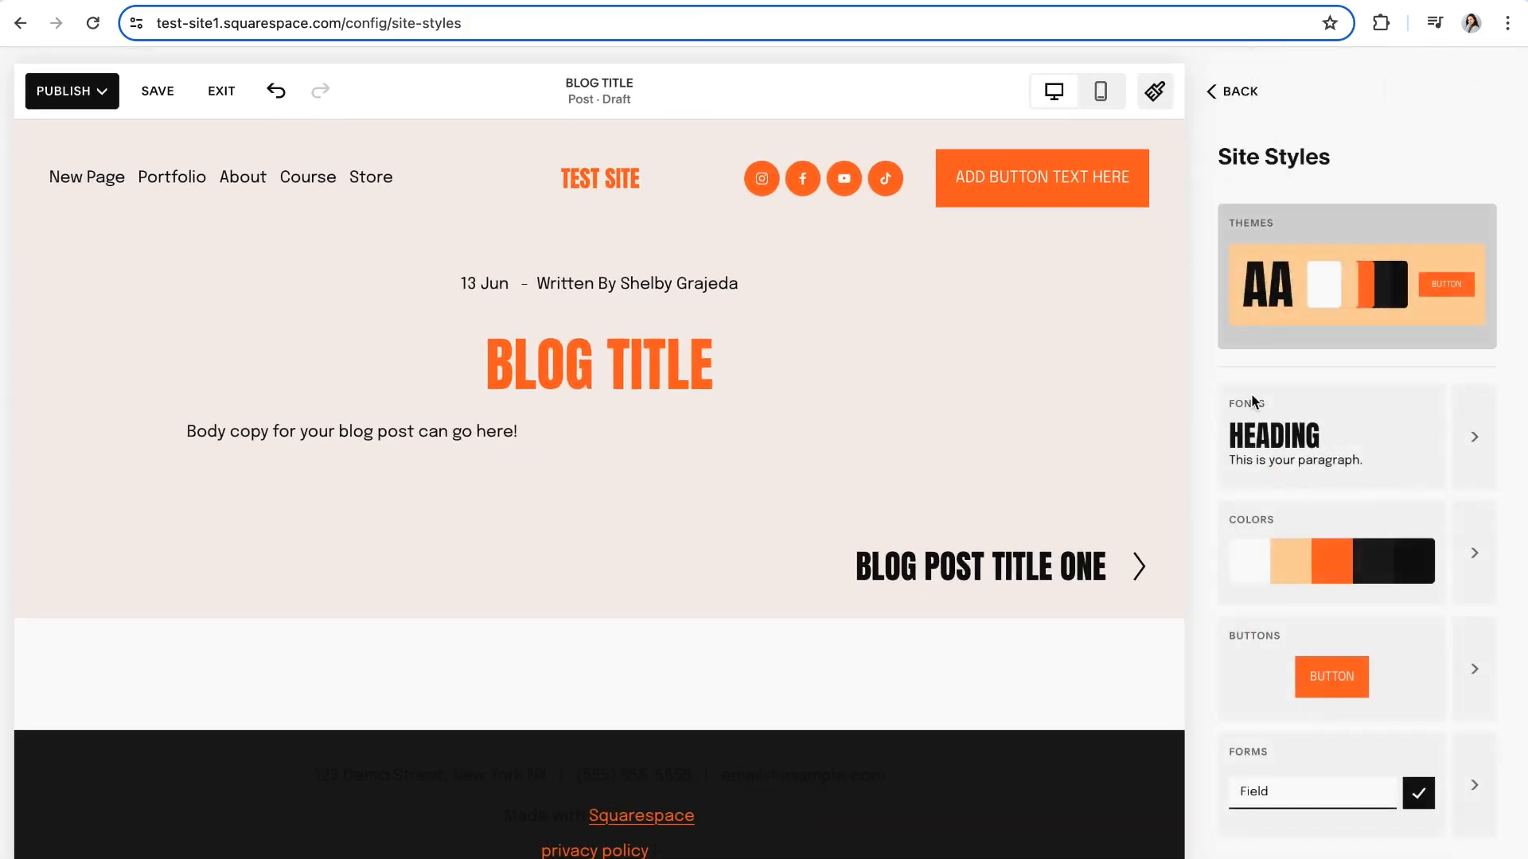
pyautogui.click(1474, 437)
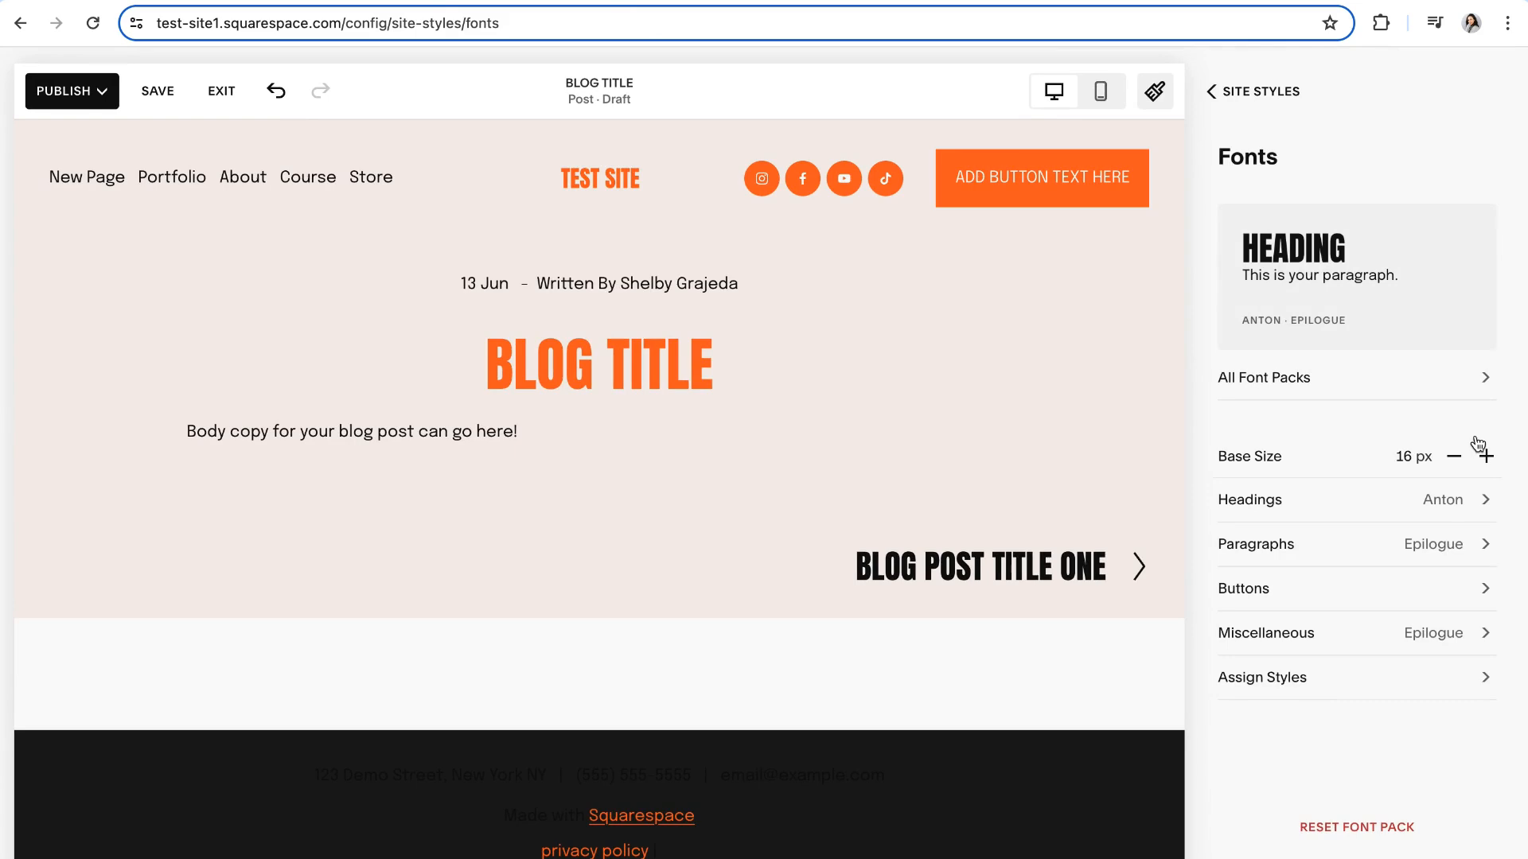
pyautogui.scroll(-1, 1297, 606)
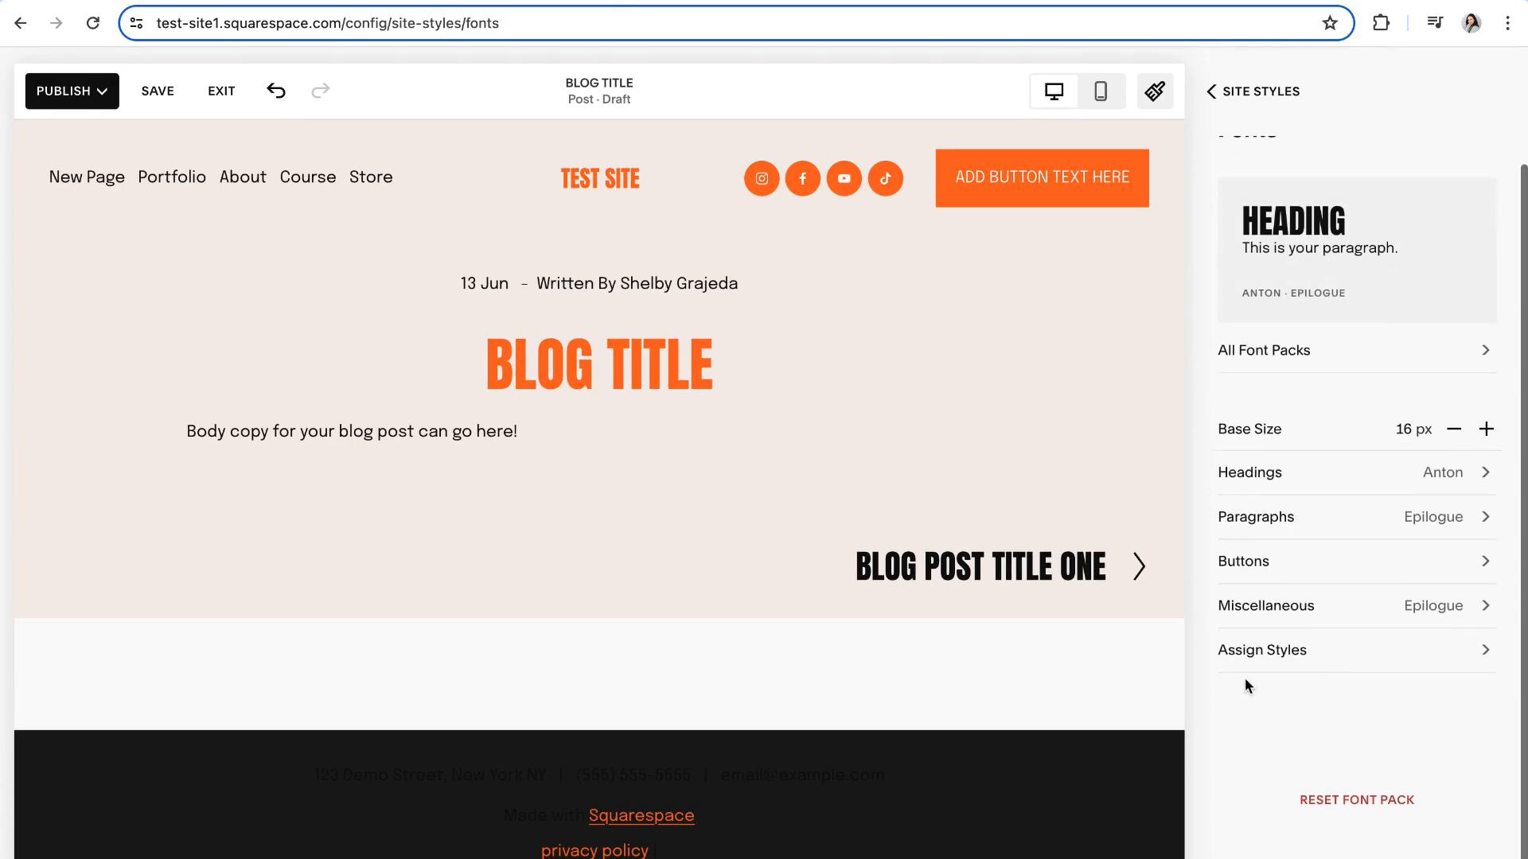
pyautogui.click(1277, 651)
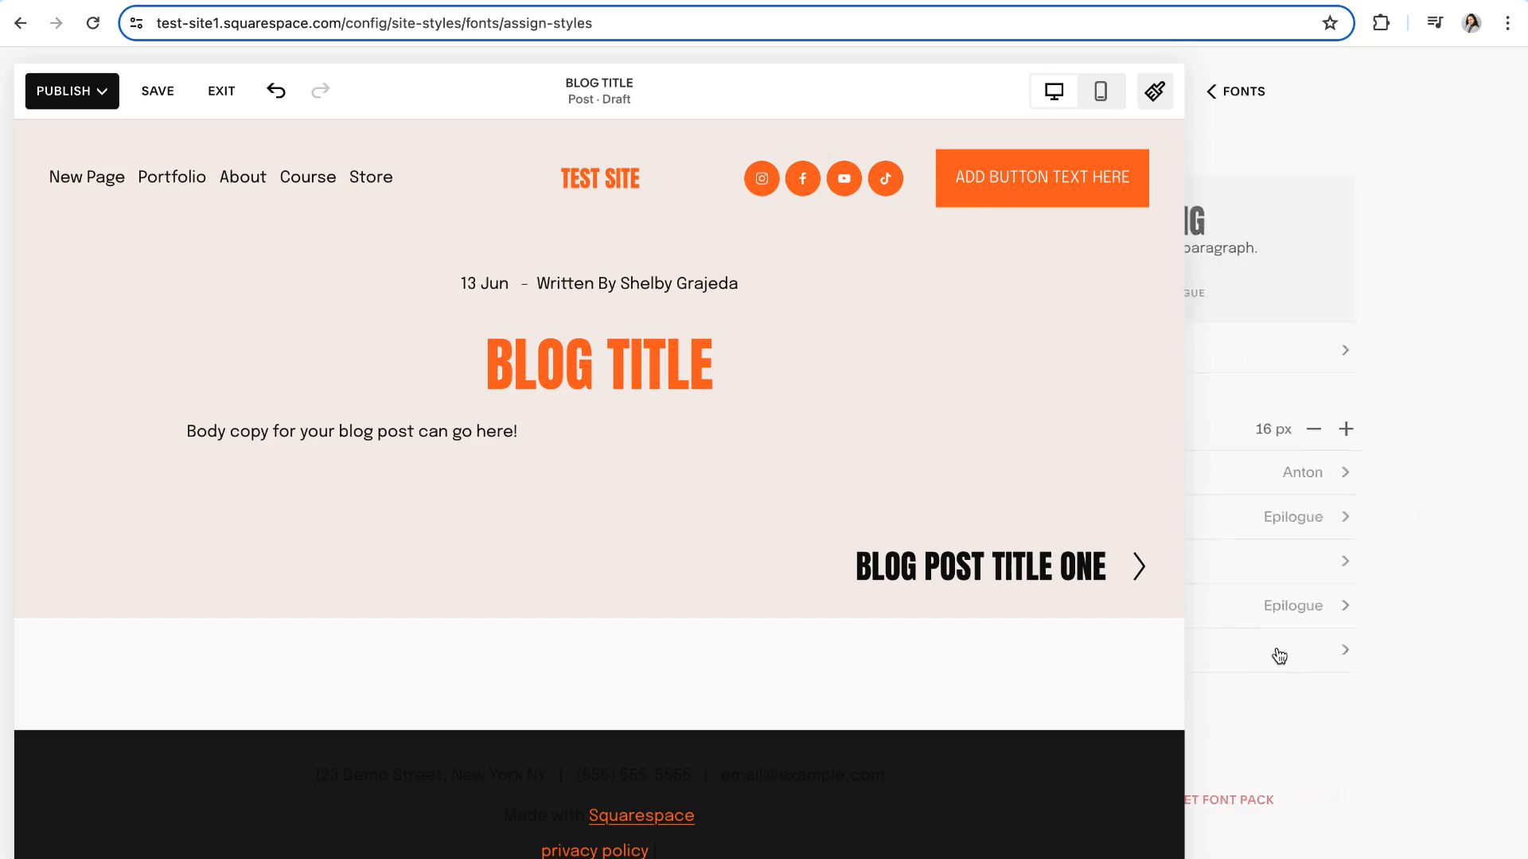
pyautogui.scroll(-5, 1282, 655)
pyautogui.scroll(-10, 1286, 654)
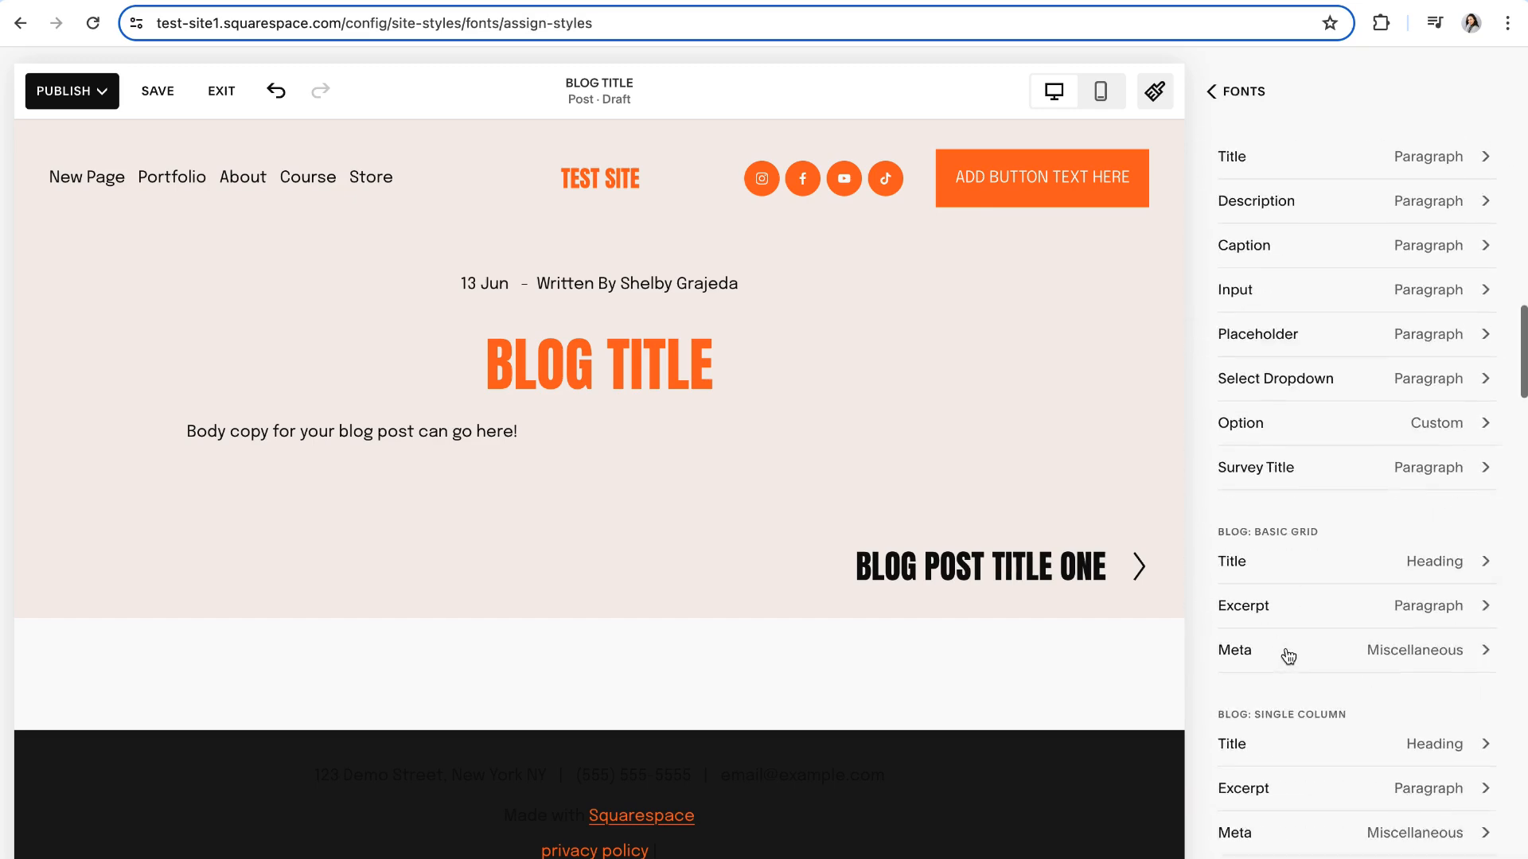
pyautogui.scroll(-7, 1287, 654)
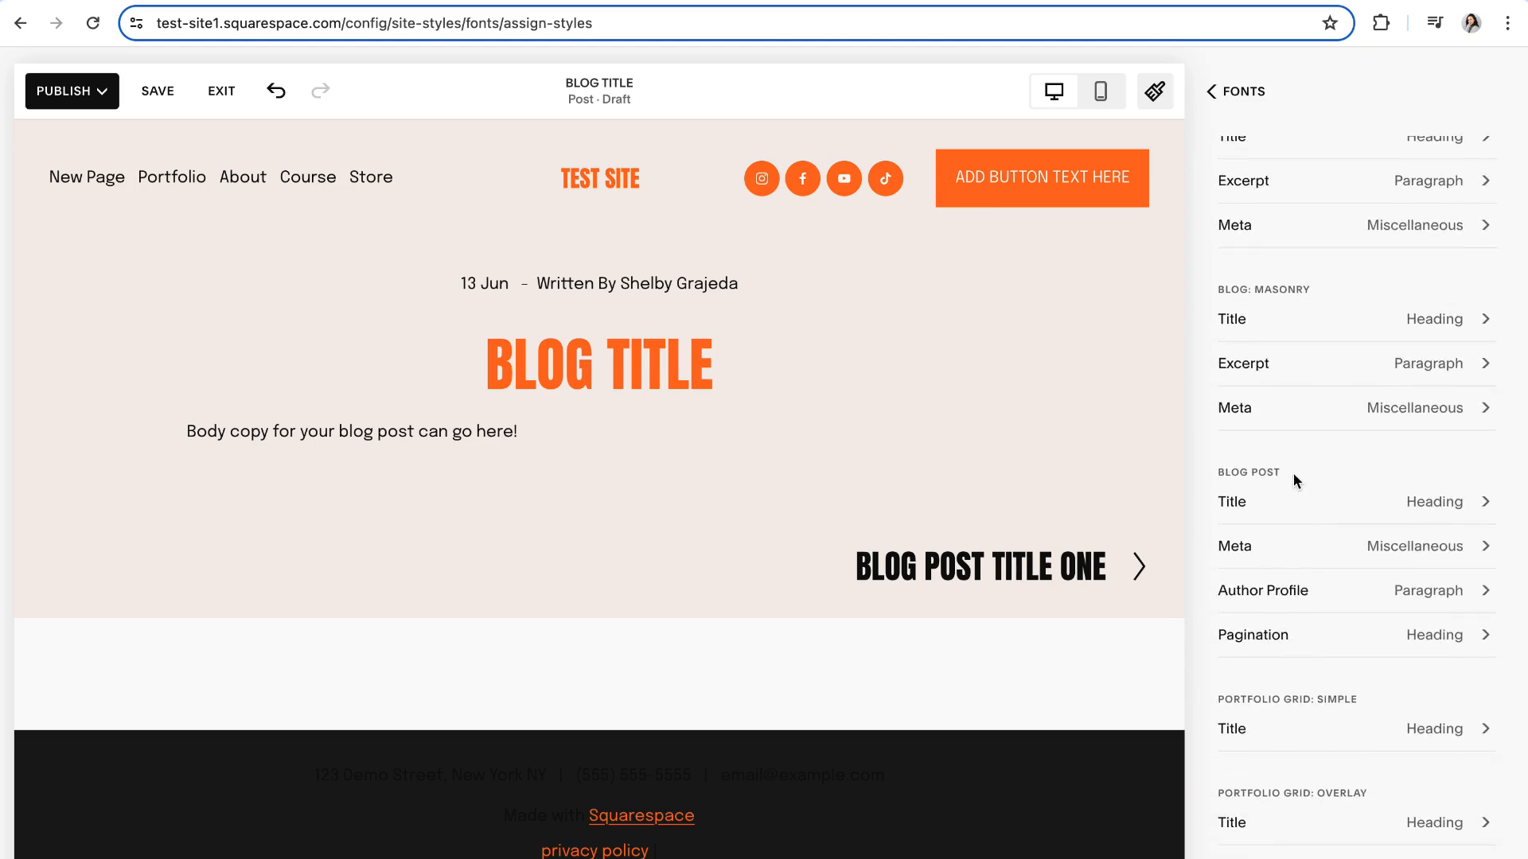
pyautogui.moveTo(1294, 475); pyautogui.dragTo(1215, 479)
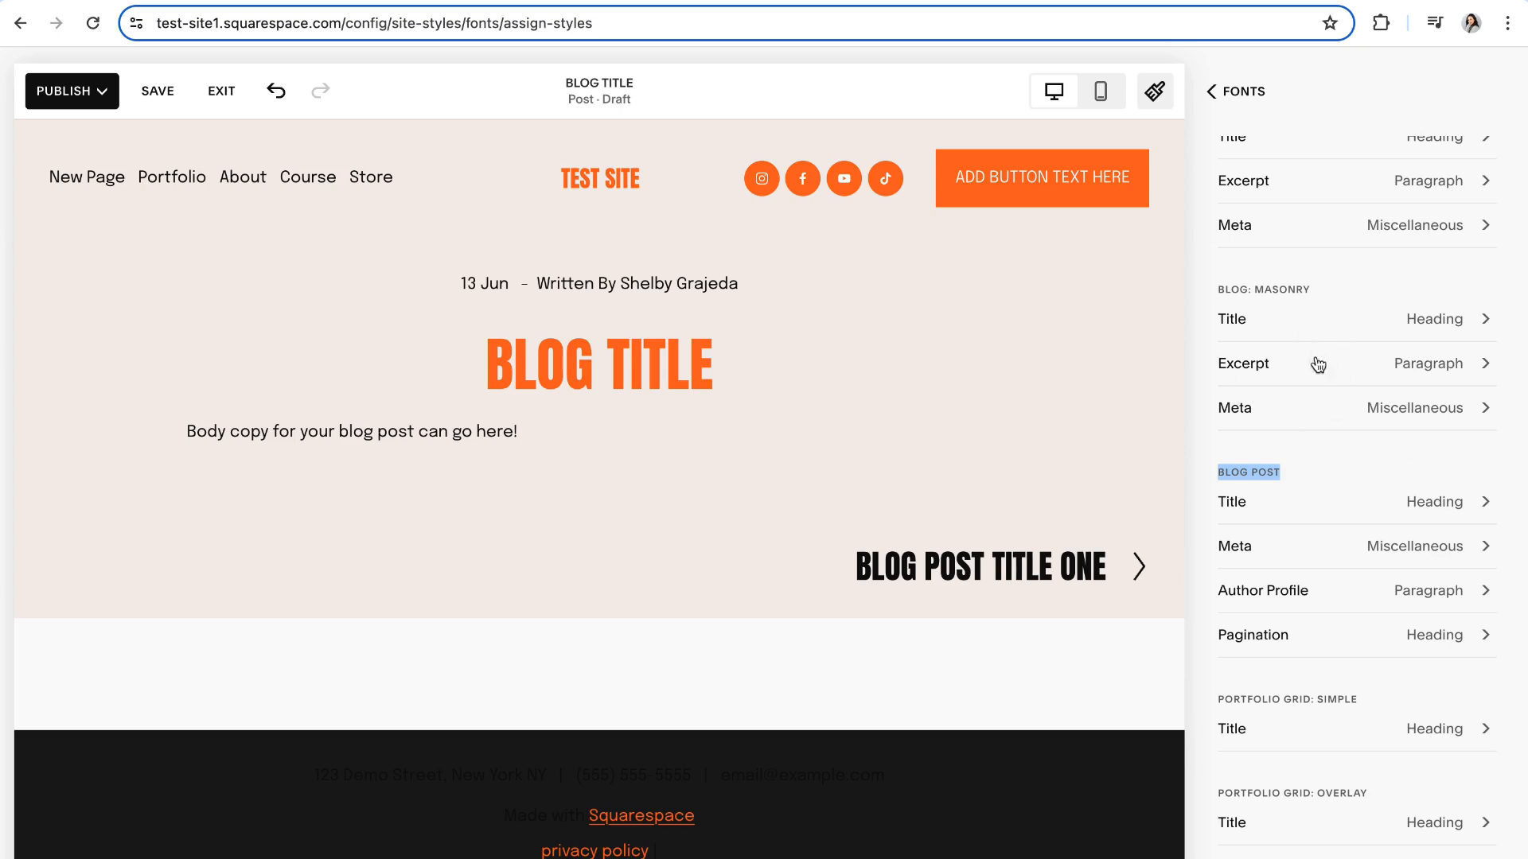
pyautogui.click(1295, 472)
pyautogui.click(1241, 97)
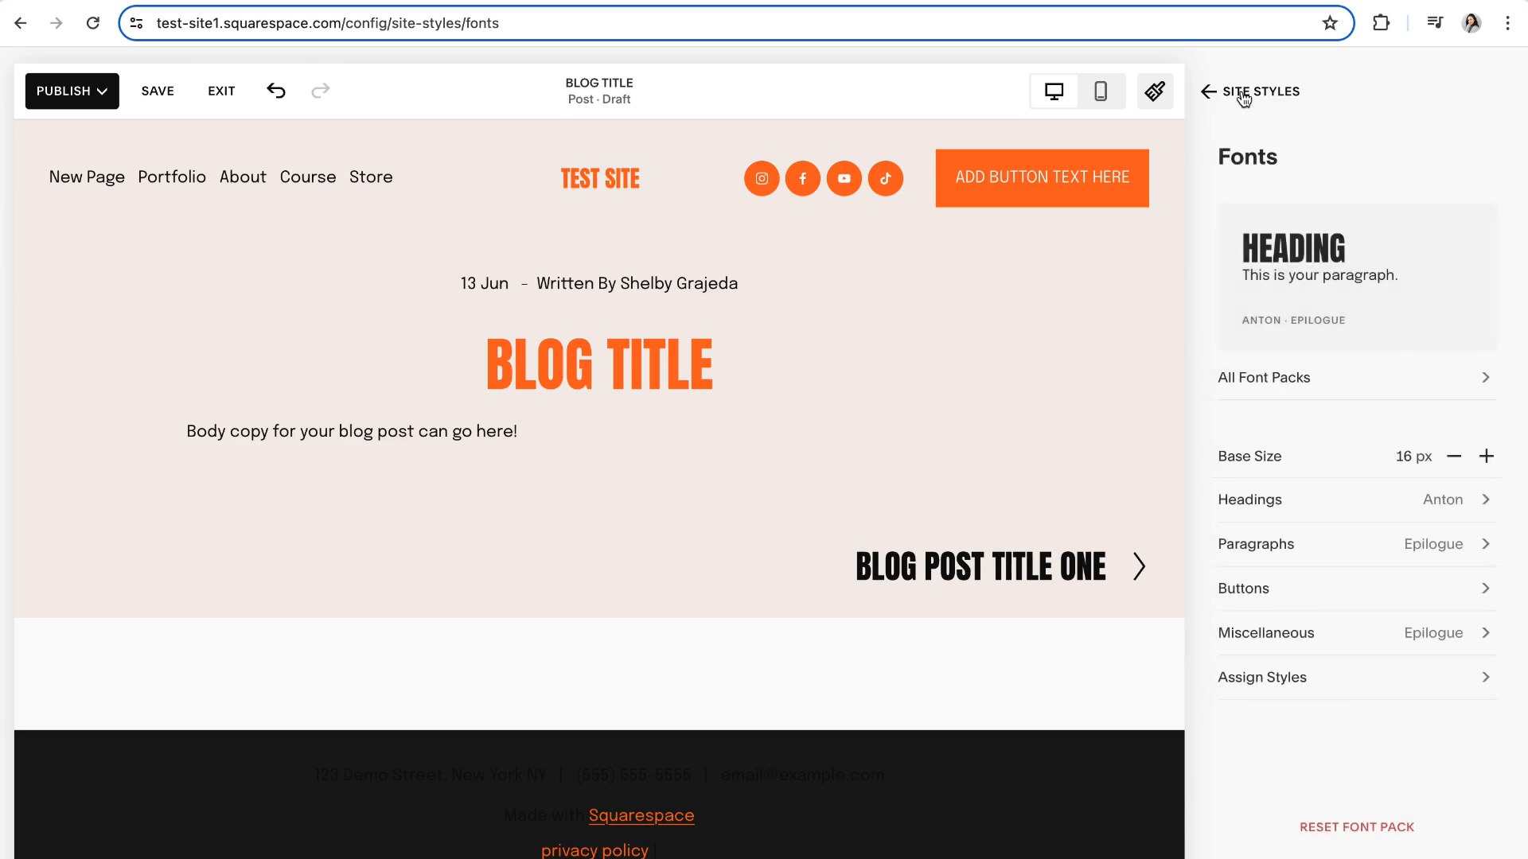
pyautogui.click(1241, 97)
pyautogui.click(1233, 95)
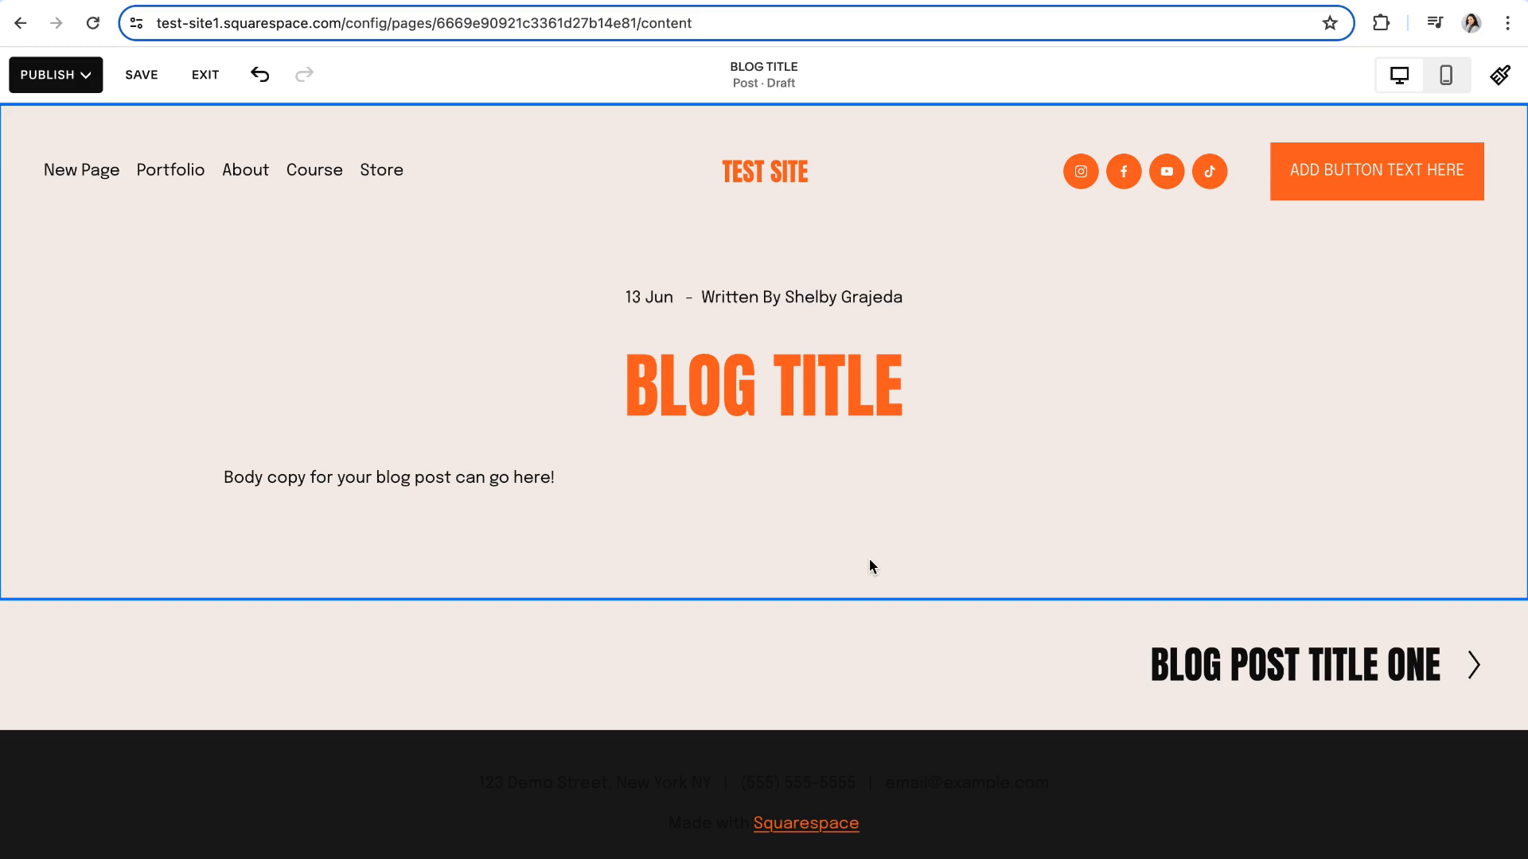
# - Add a button block with the default "Learn more" text below the body copy of the blog post
pyautogui.moveTo(814, 573)
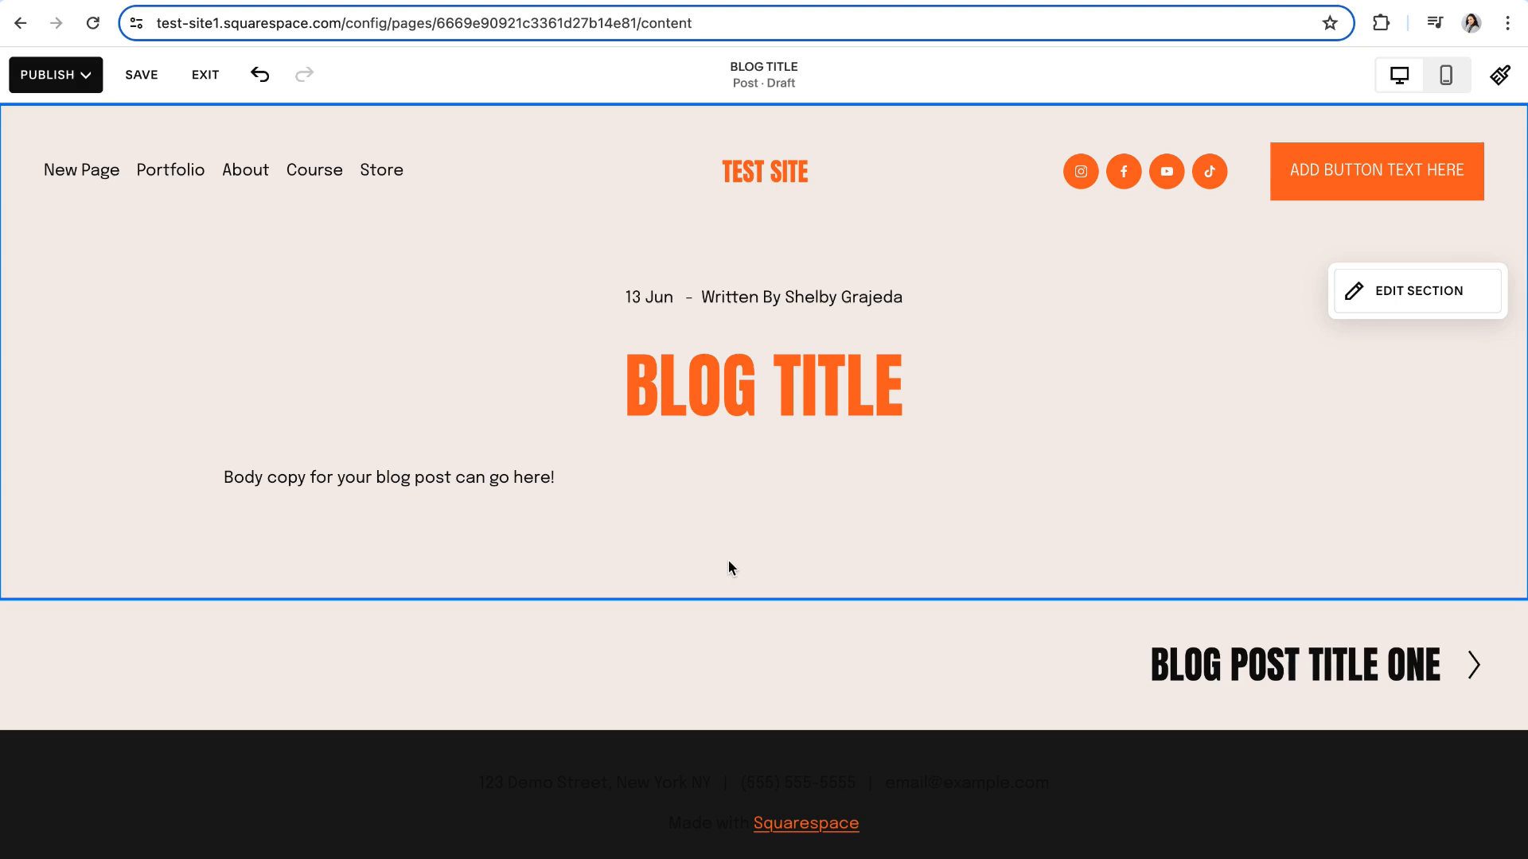
pyautogui.moveTo(765, 514)
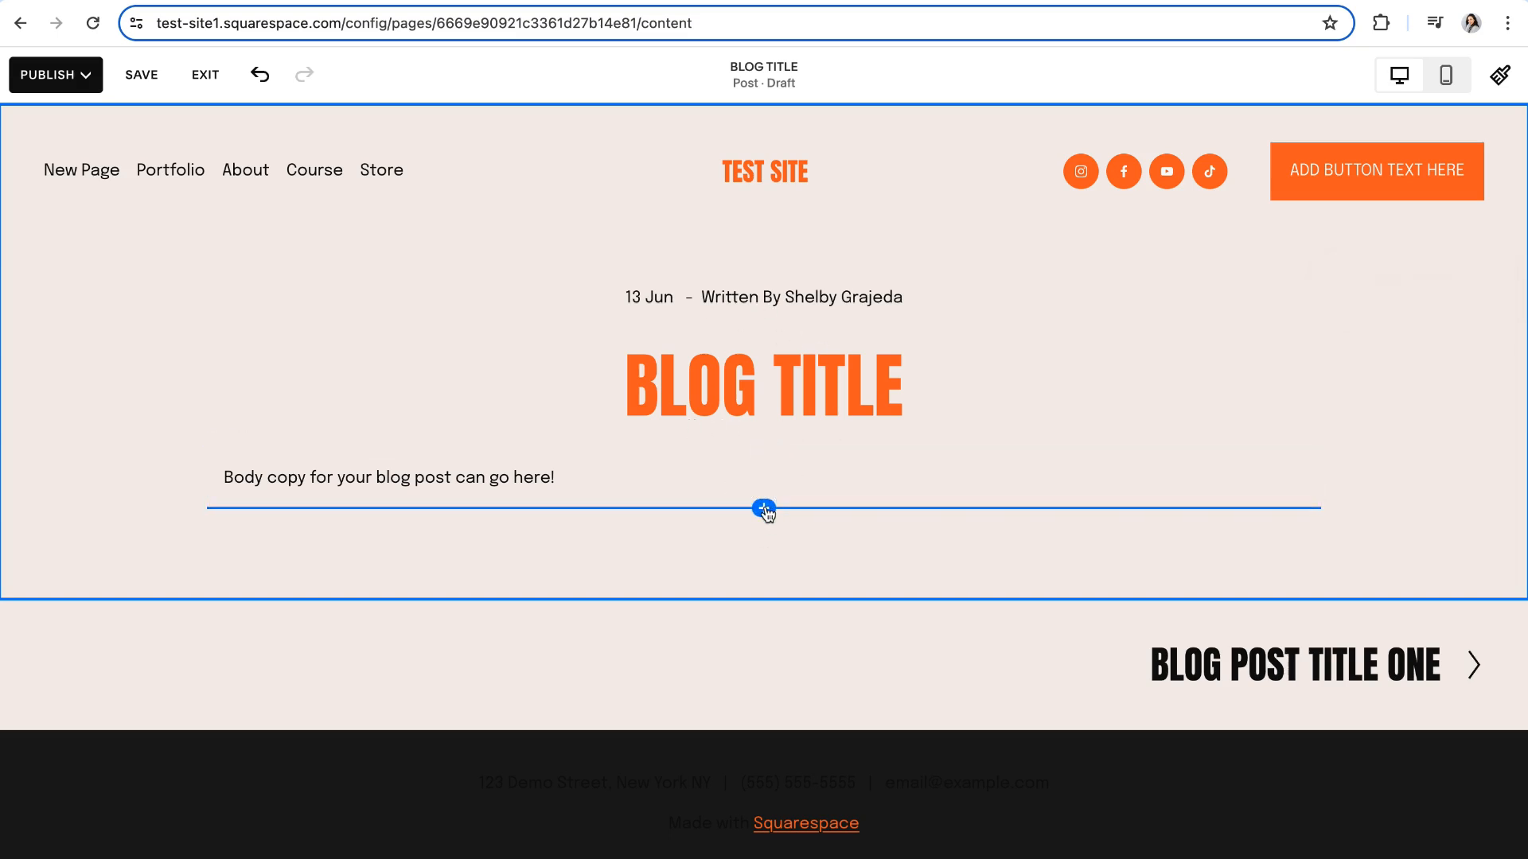
pyautogui.click(764, 509)
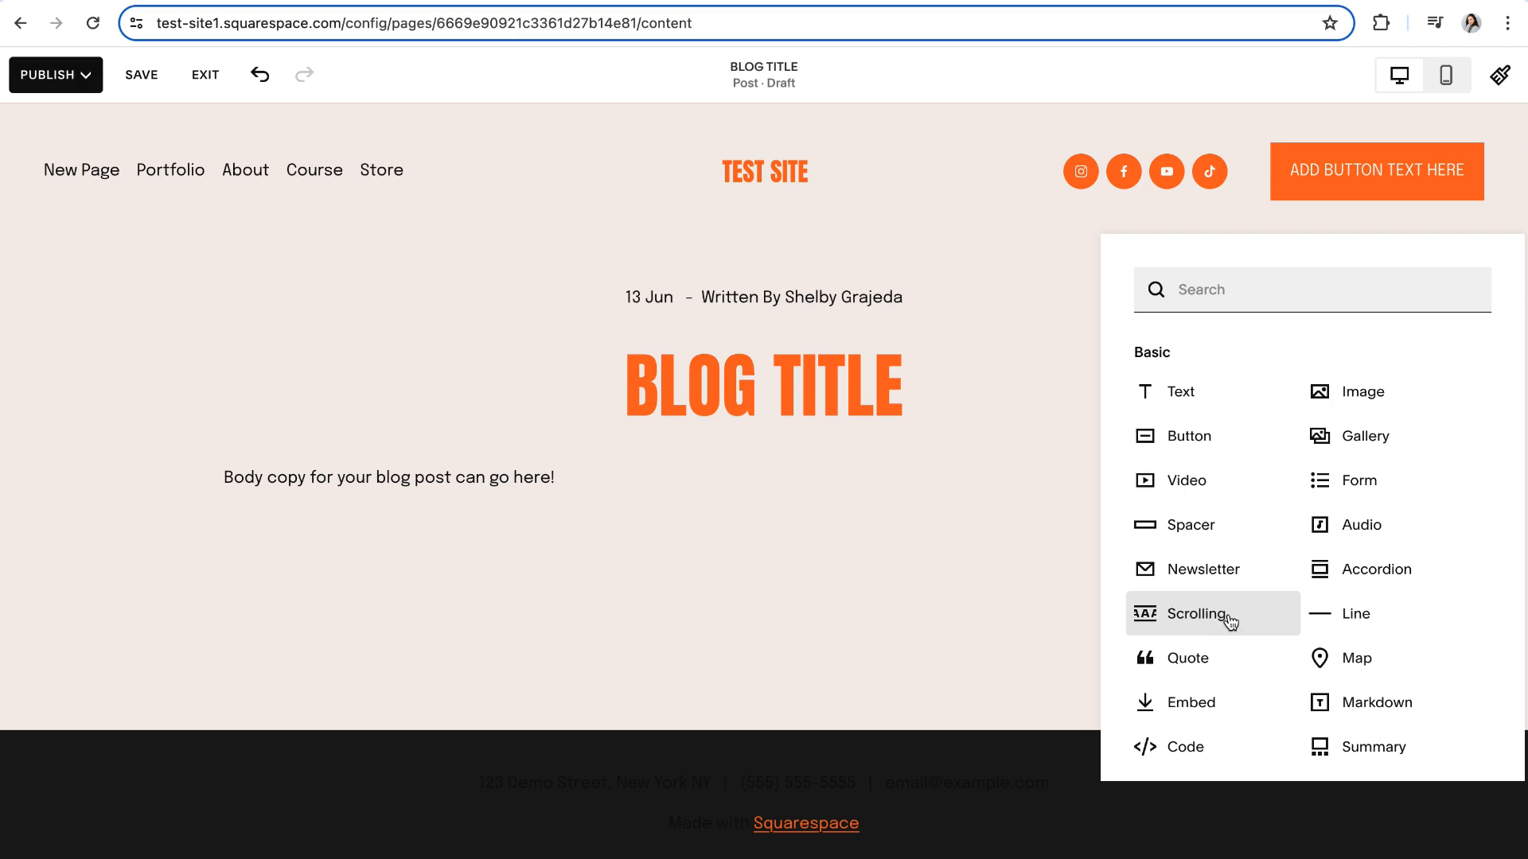
pyautogui.click(1186, 441)
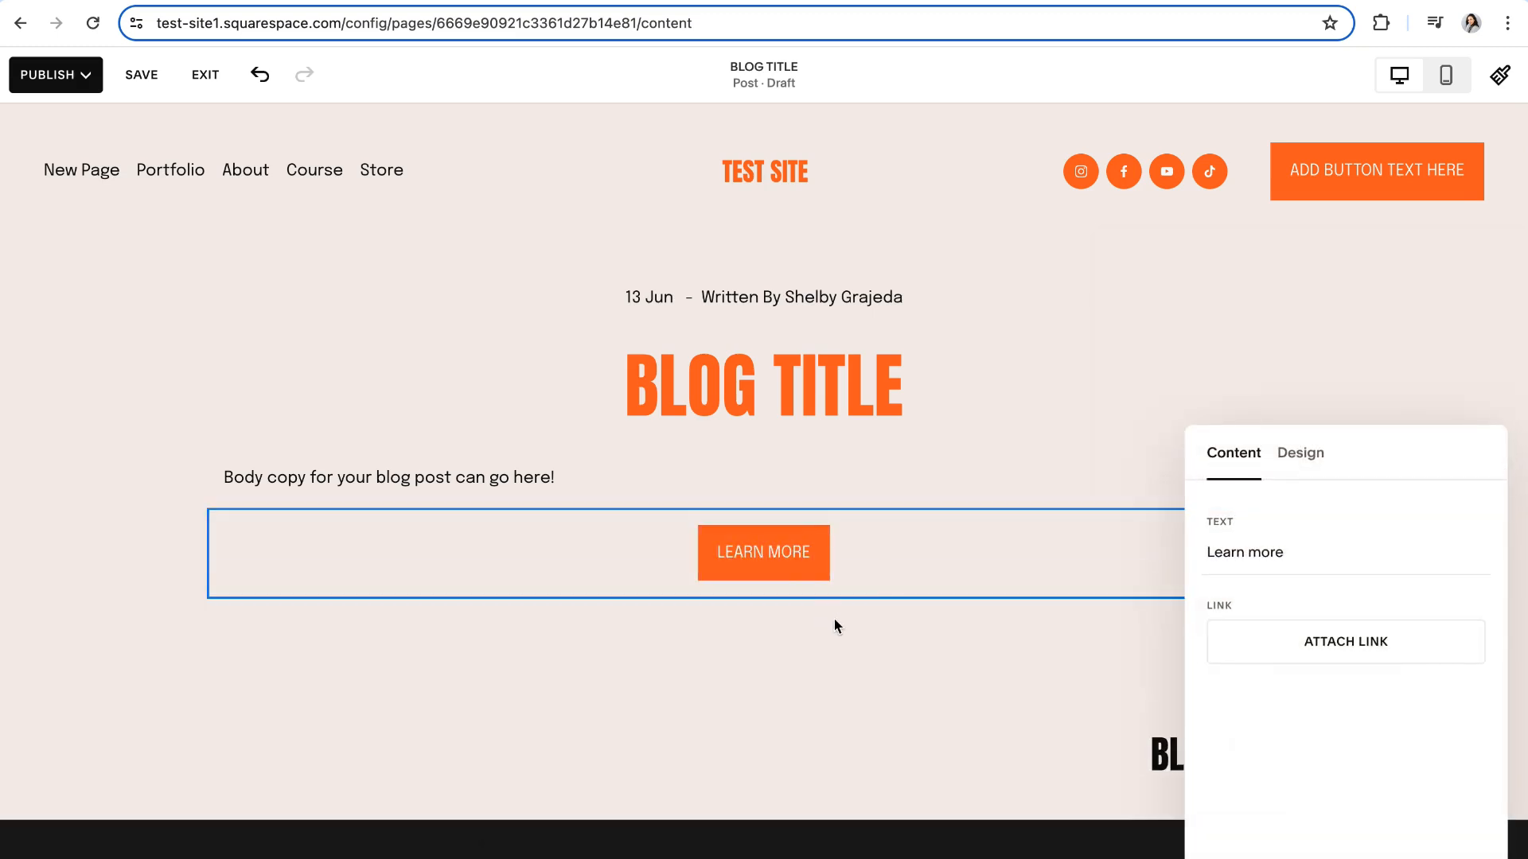
pyautogui.scroll(-1, 834, 619)
pyautogui.click(908, 611)
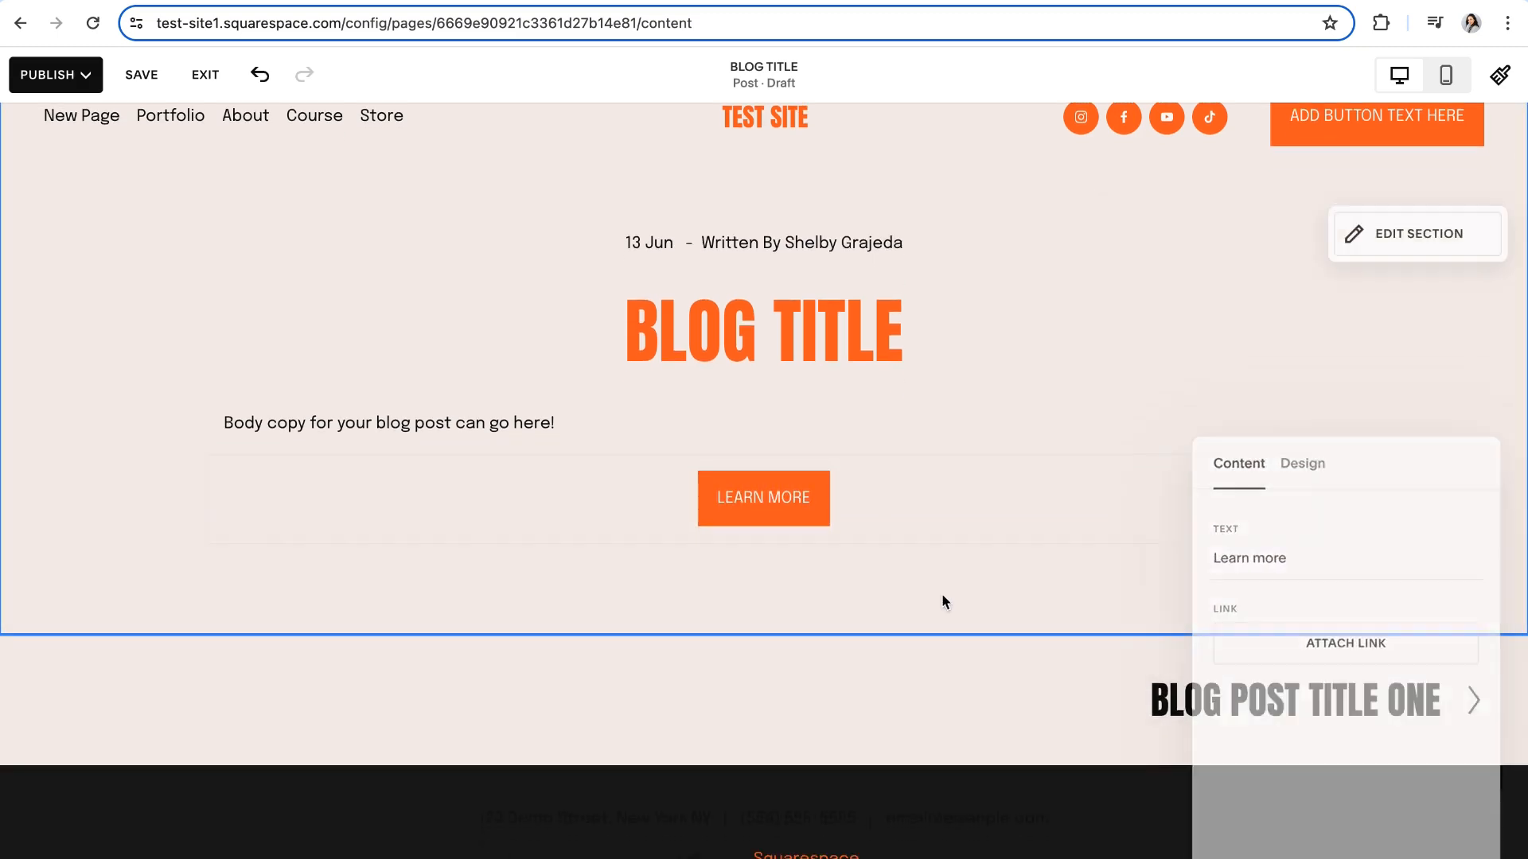
# - Add an empty image block below the Learn More button in the blog post
pyautogui.scroll(1, 768, 611)
pyautogui.click(766, 604)
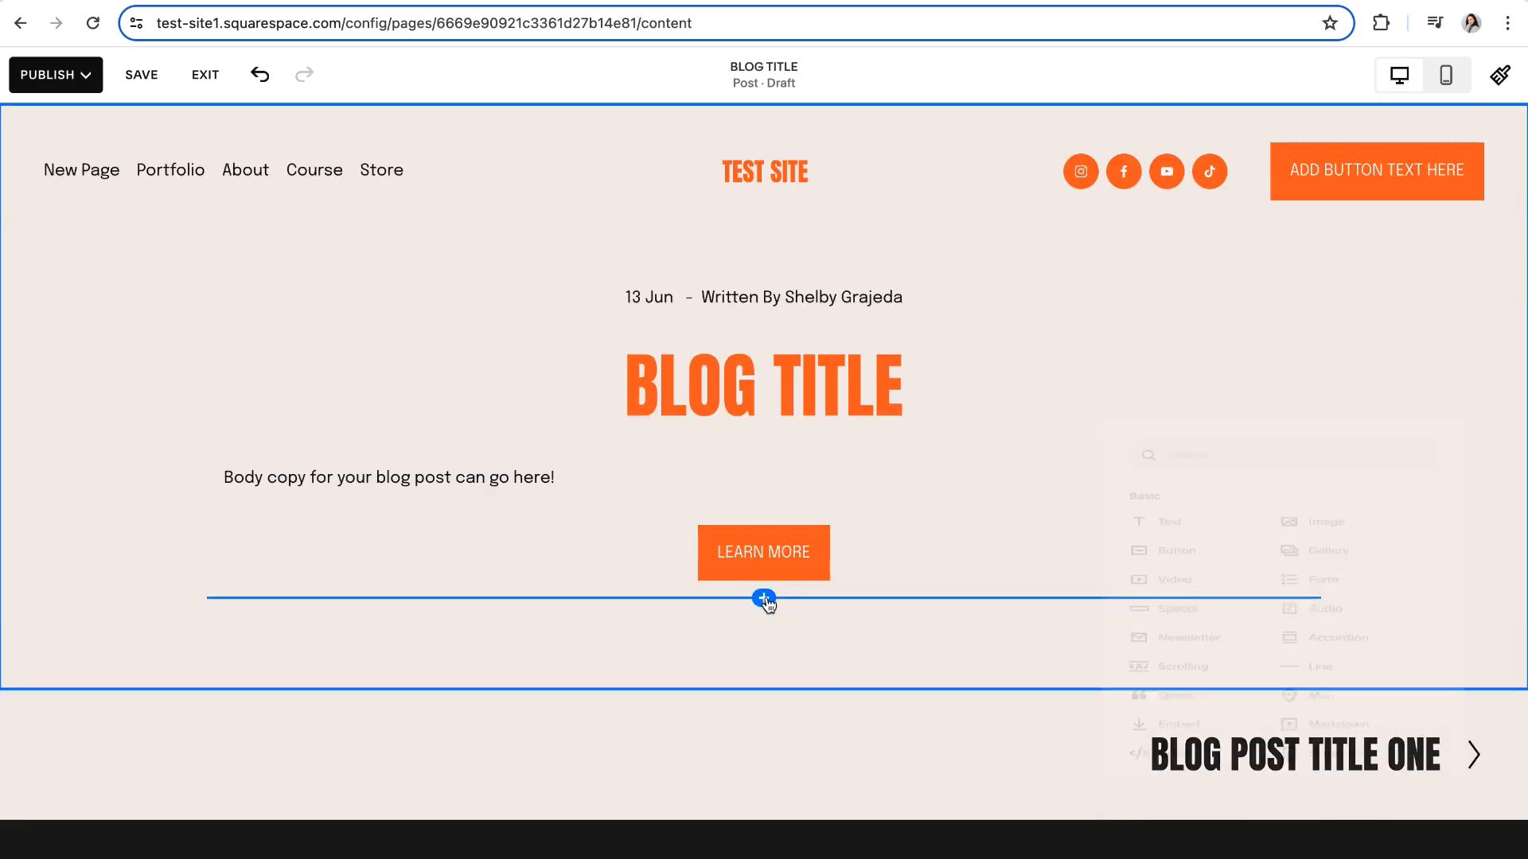
pyautogui.click(1376, 509)
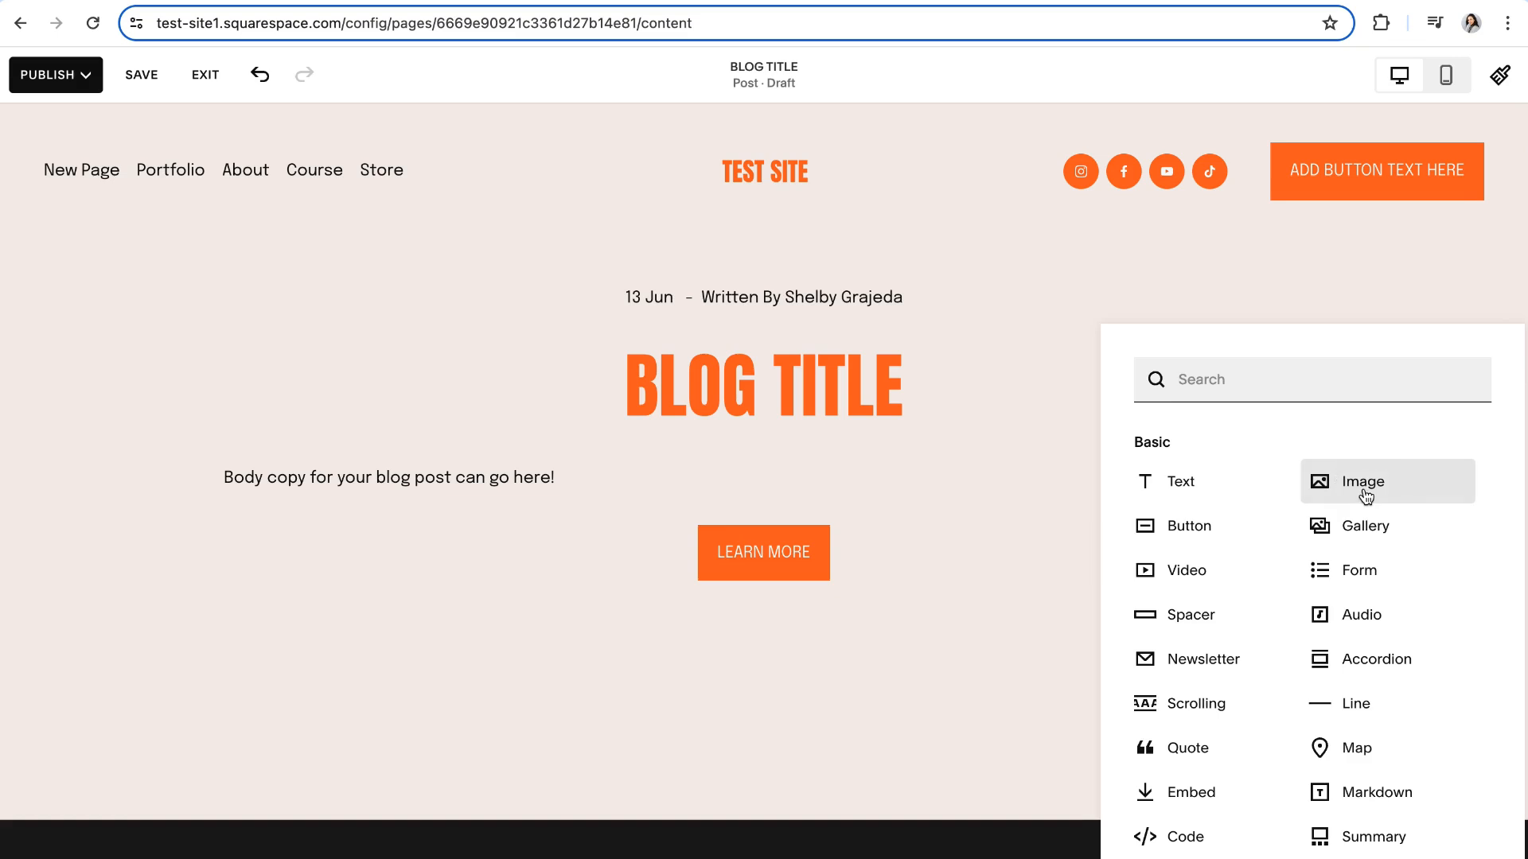
pyautogui.click(76, 712)
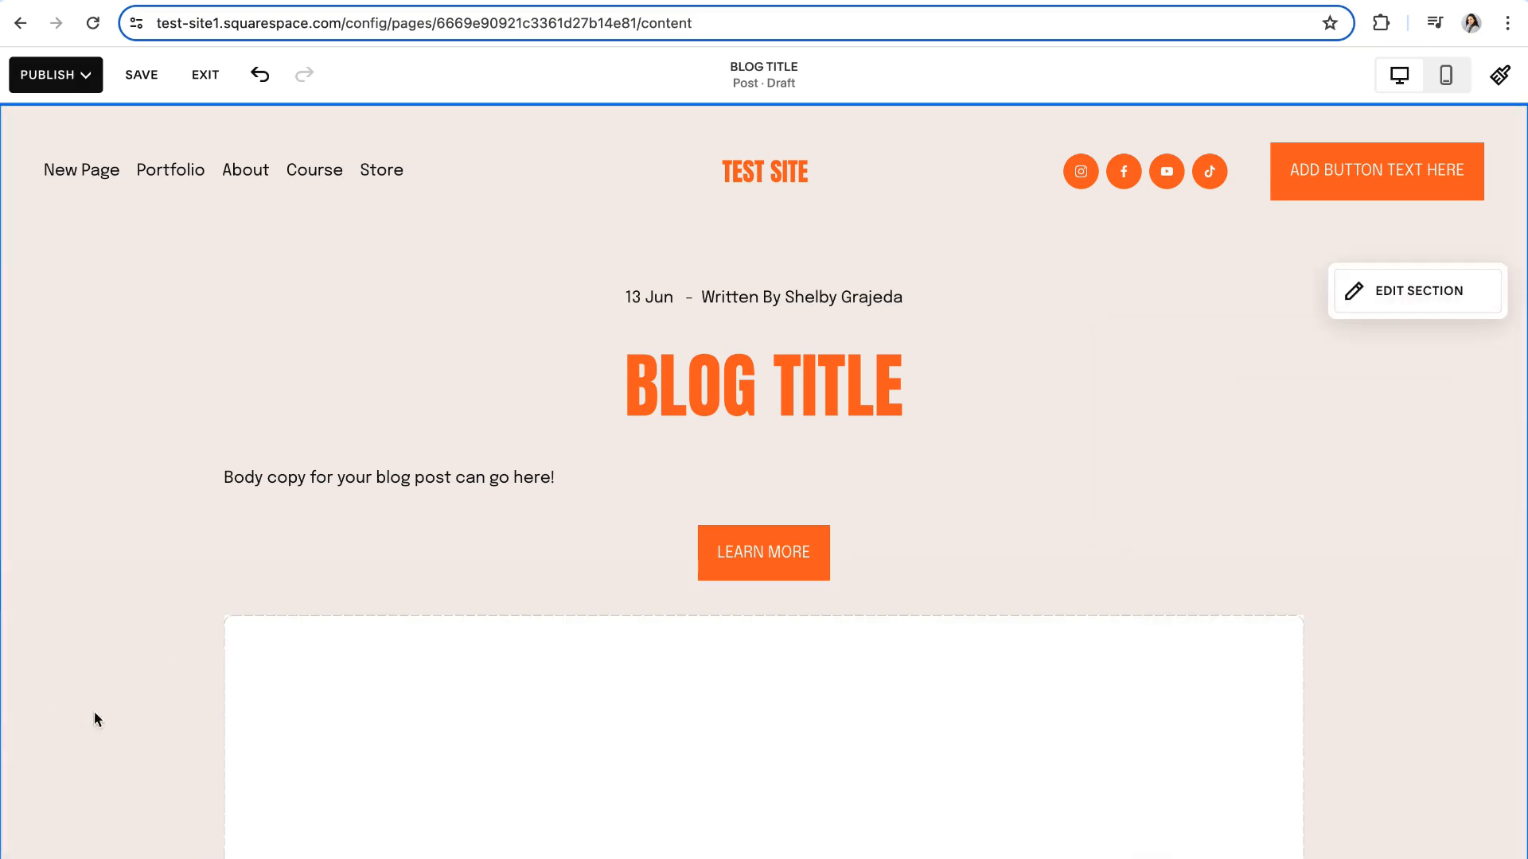
pyautogui.scroll(-3, 568, 761)
pyautogui.scroll(-1, 570, 761)
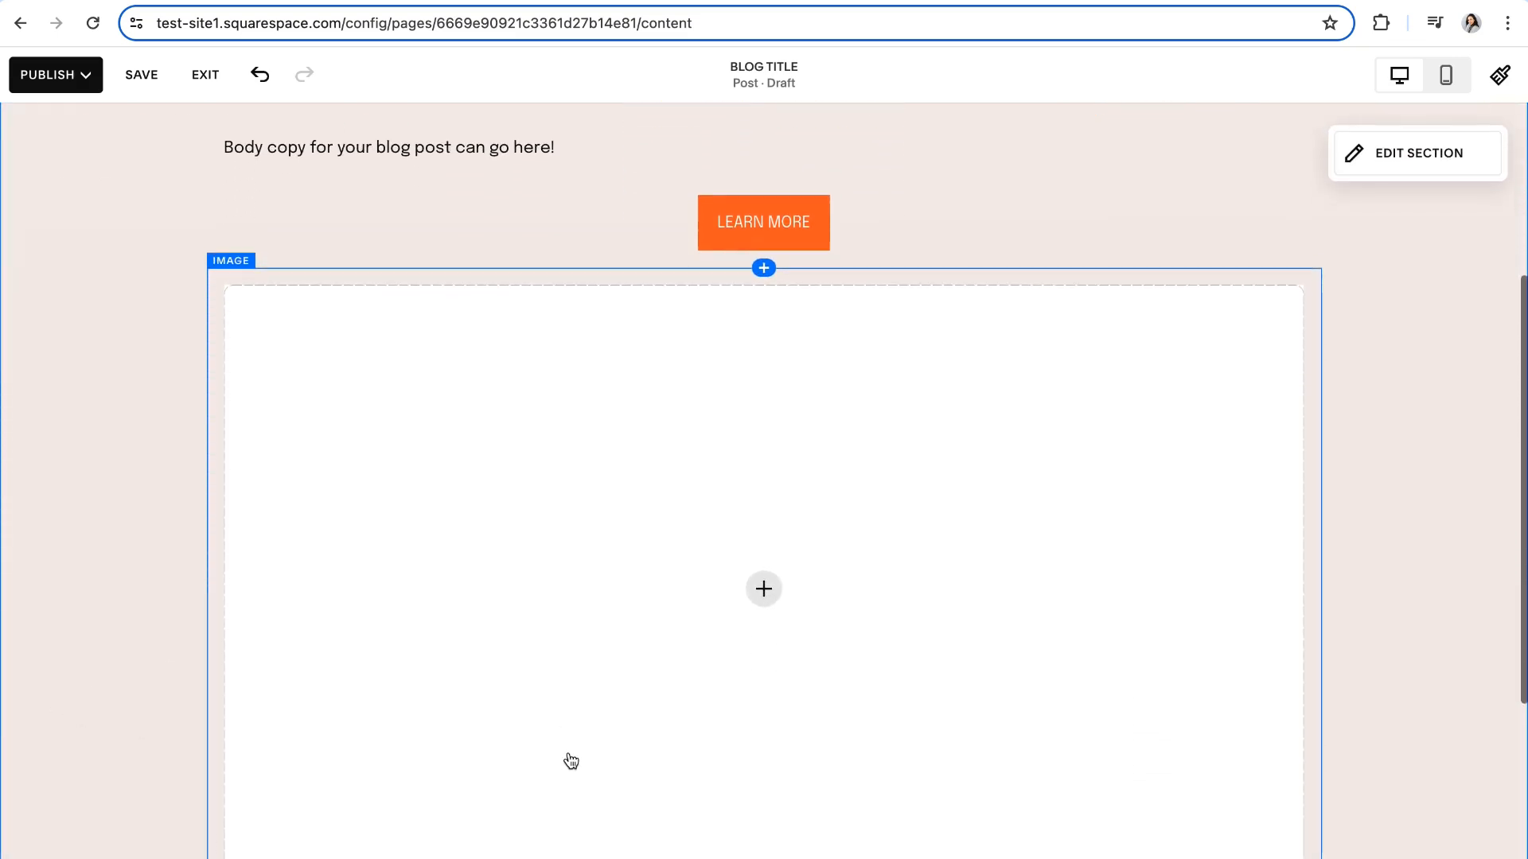
pyautogui.scroll(-2, 880, 802)
pyautogui.scroll(3, 880, 802)
pyautogui.scroll(4, 881, 802)
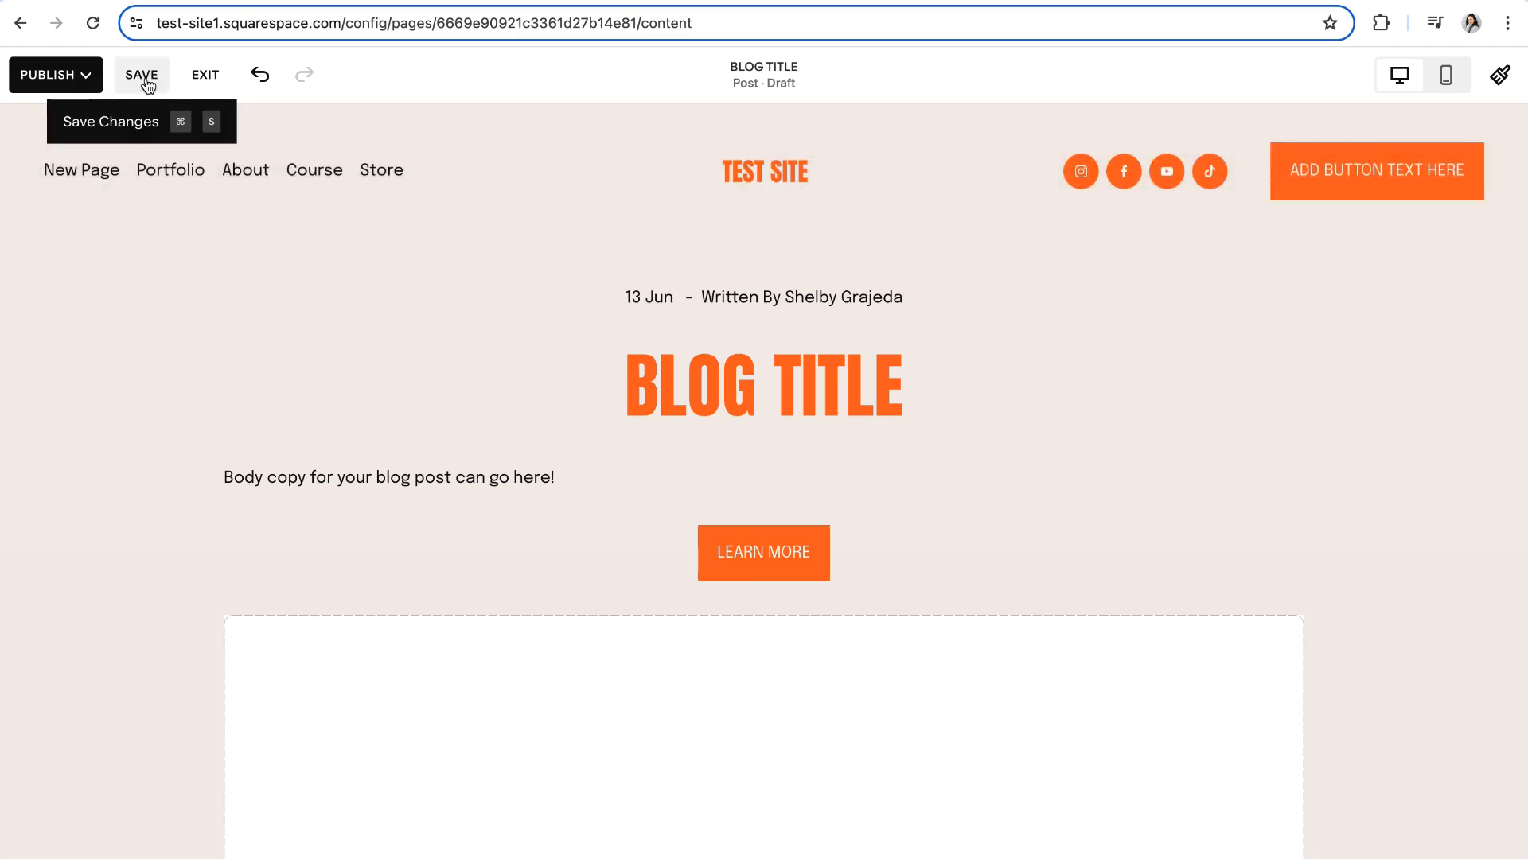
# - Save the blog post as a draft without publishing it, and leave the editor
pyautogui.click(89, 78)
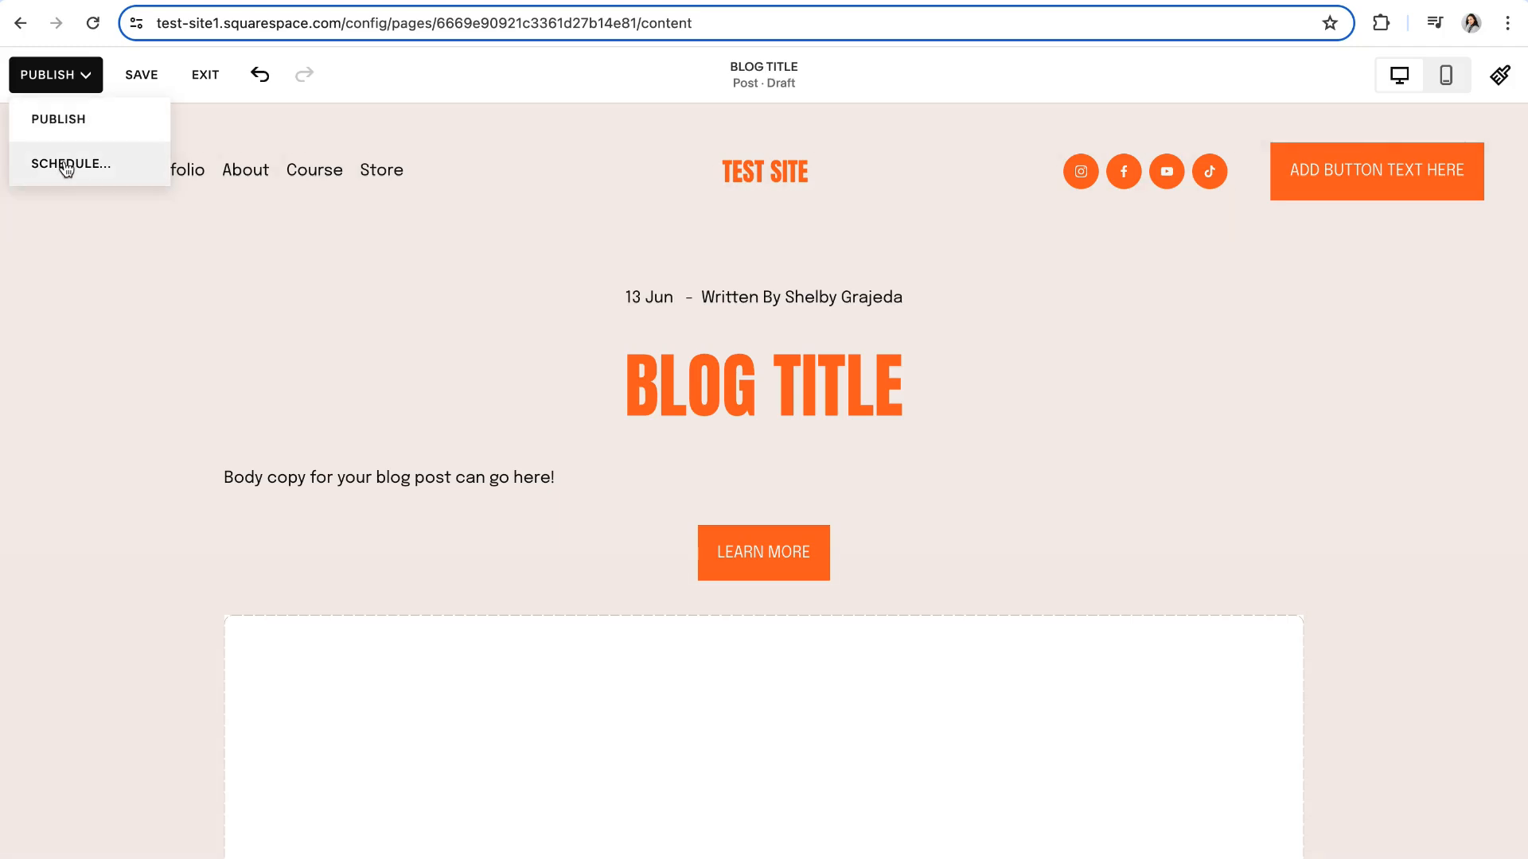
pyautogui.click(143, 75)
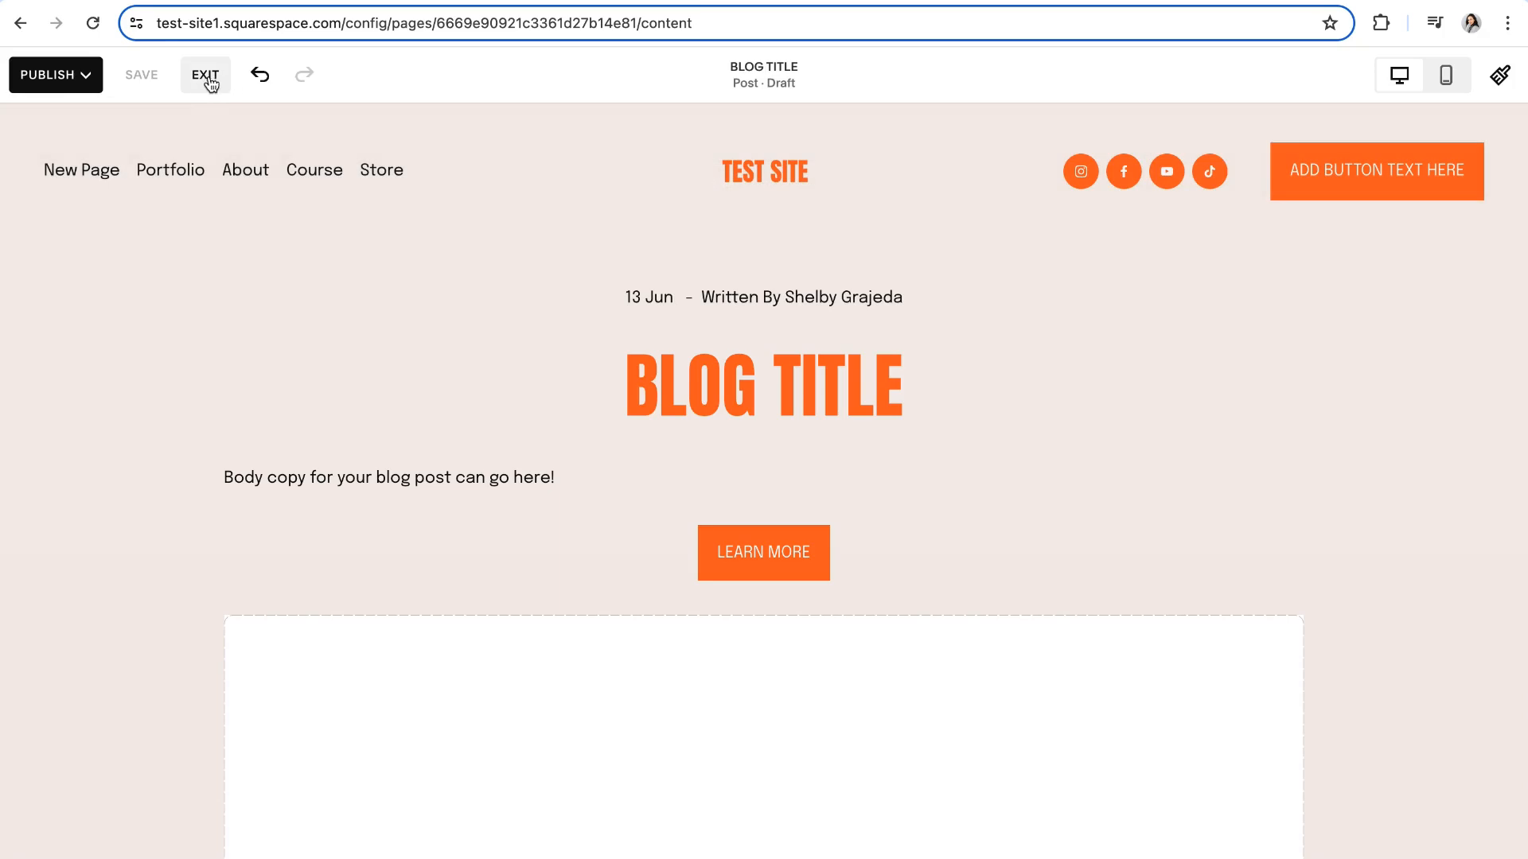
pyautogui.click(205, 75)
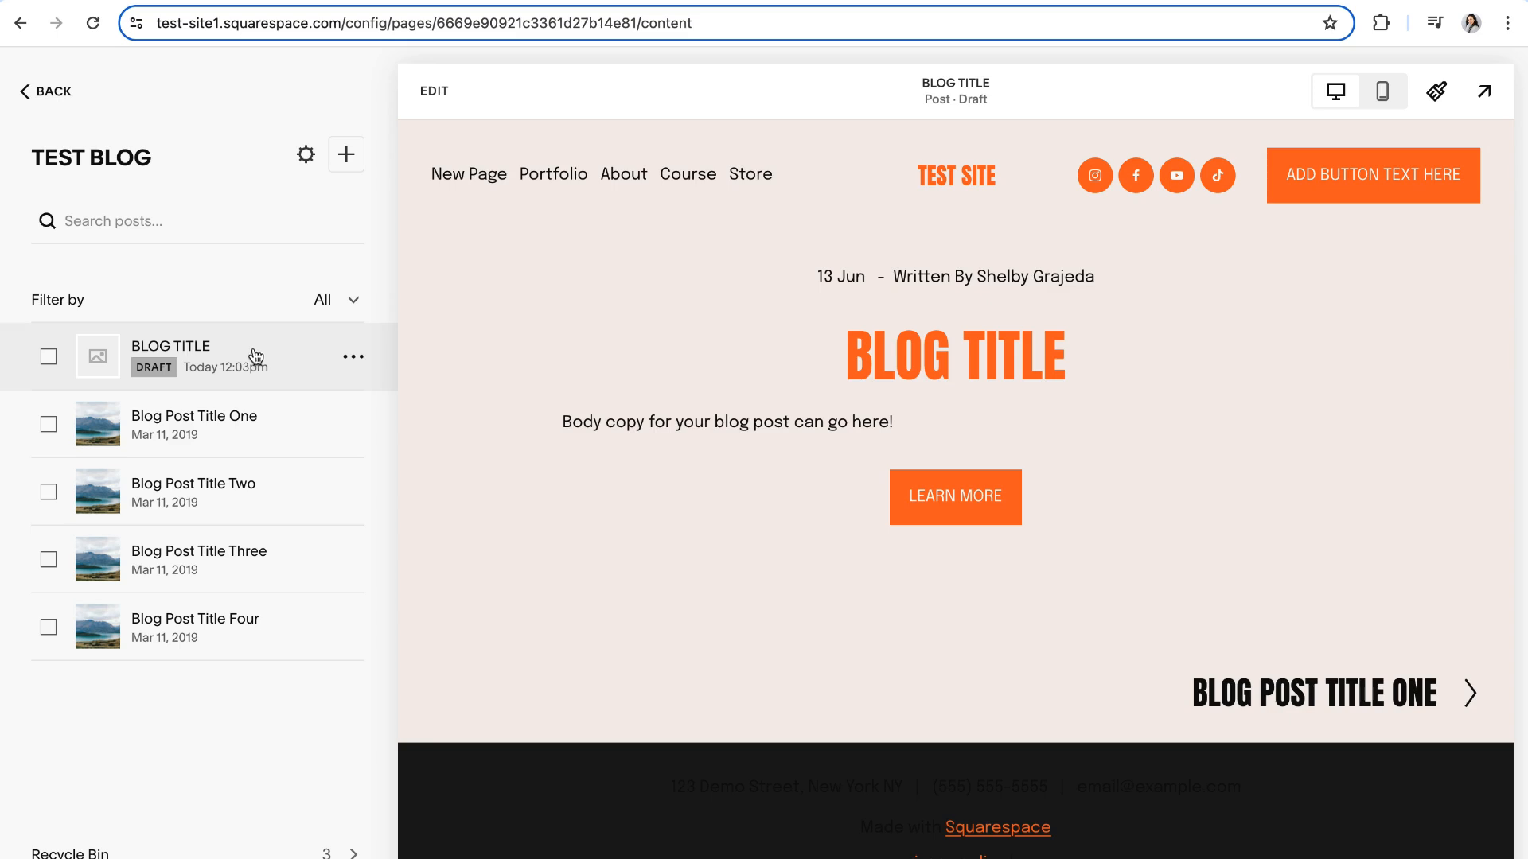
# - Open the blog post settings of the BLOG TITLE draft at the featured image content
pyautogui.click(355, 360)
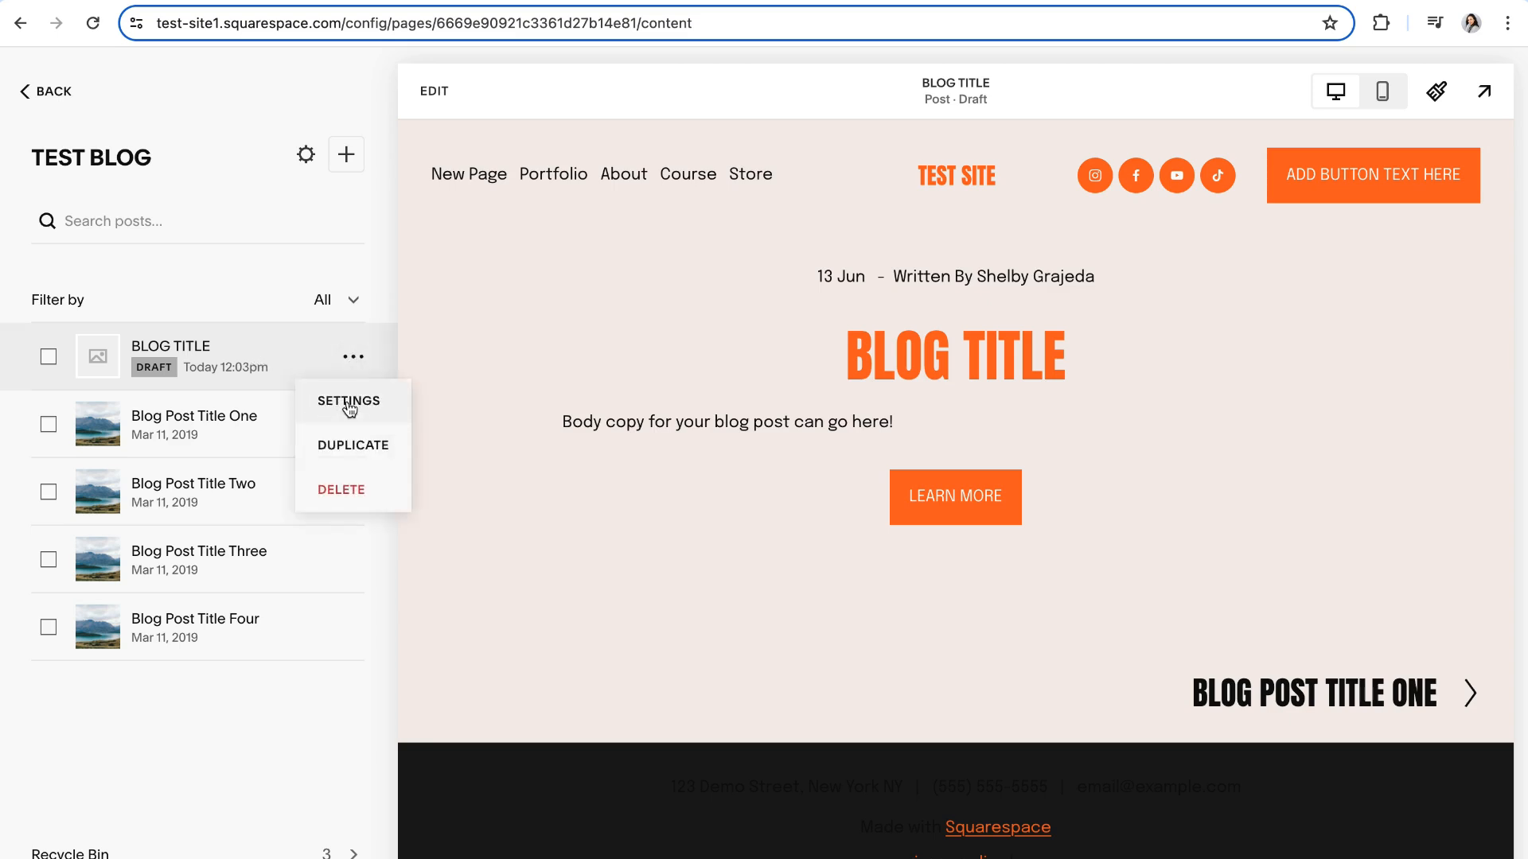
pyautogui.click(347, 400)
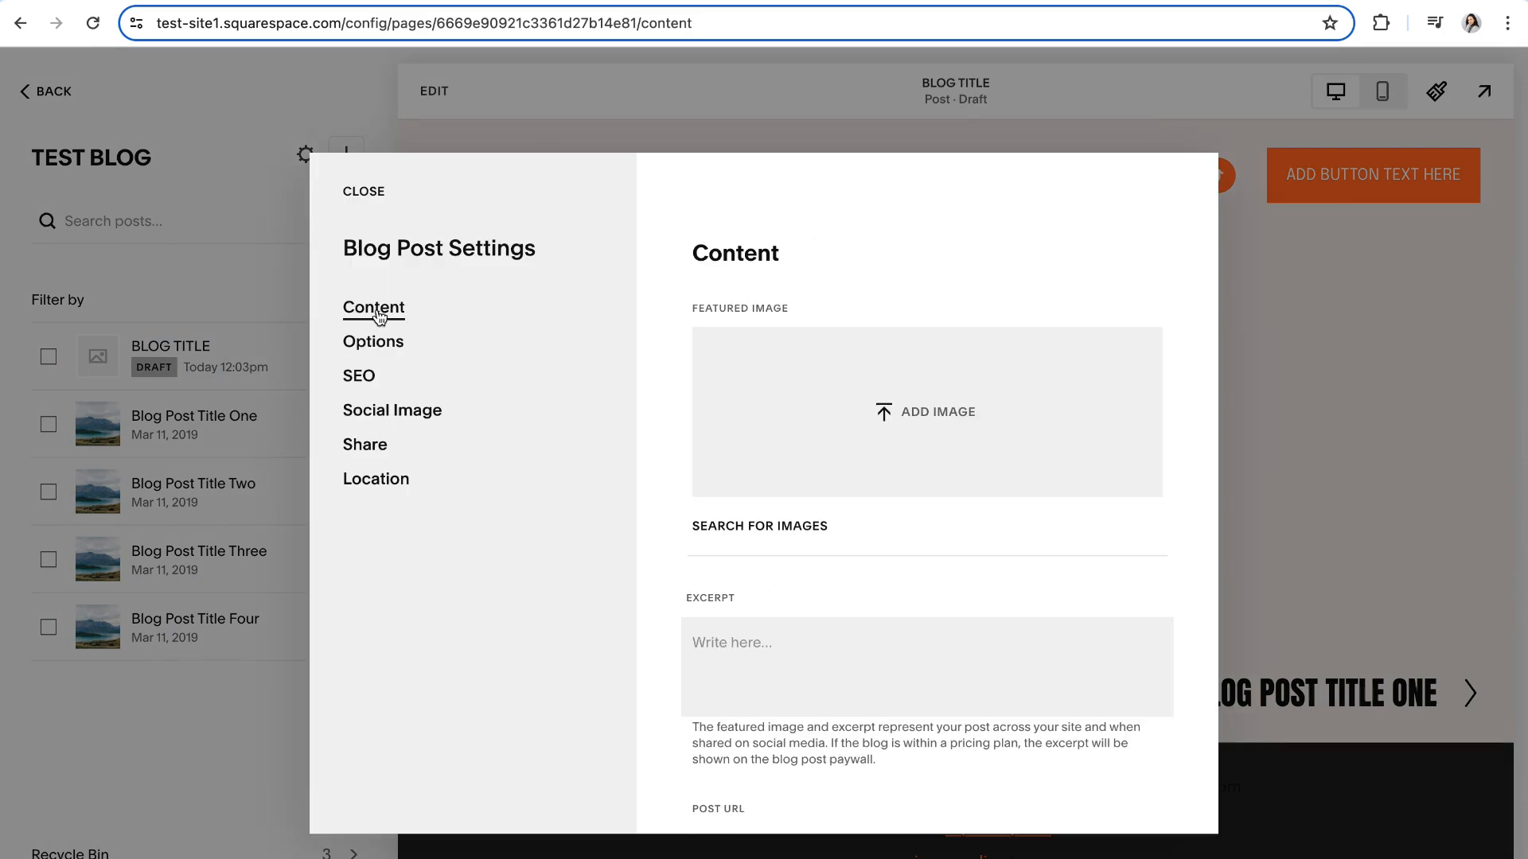
pyautogui.tripleClick(740, 308)
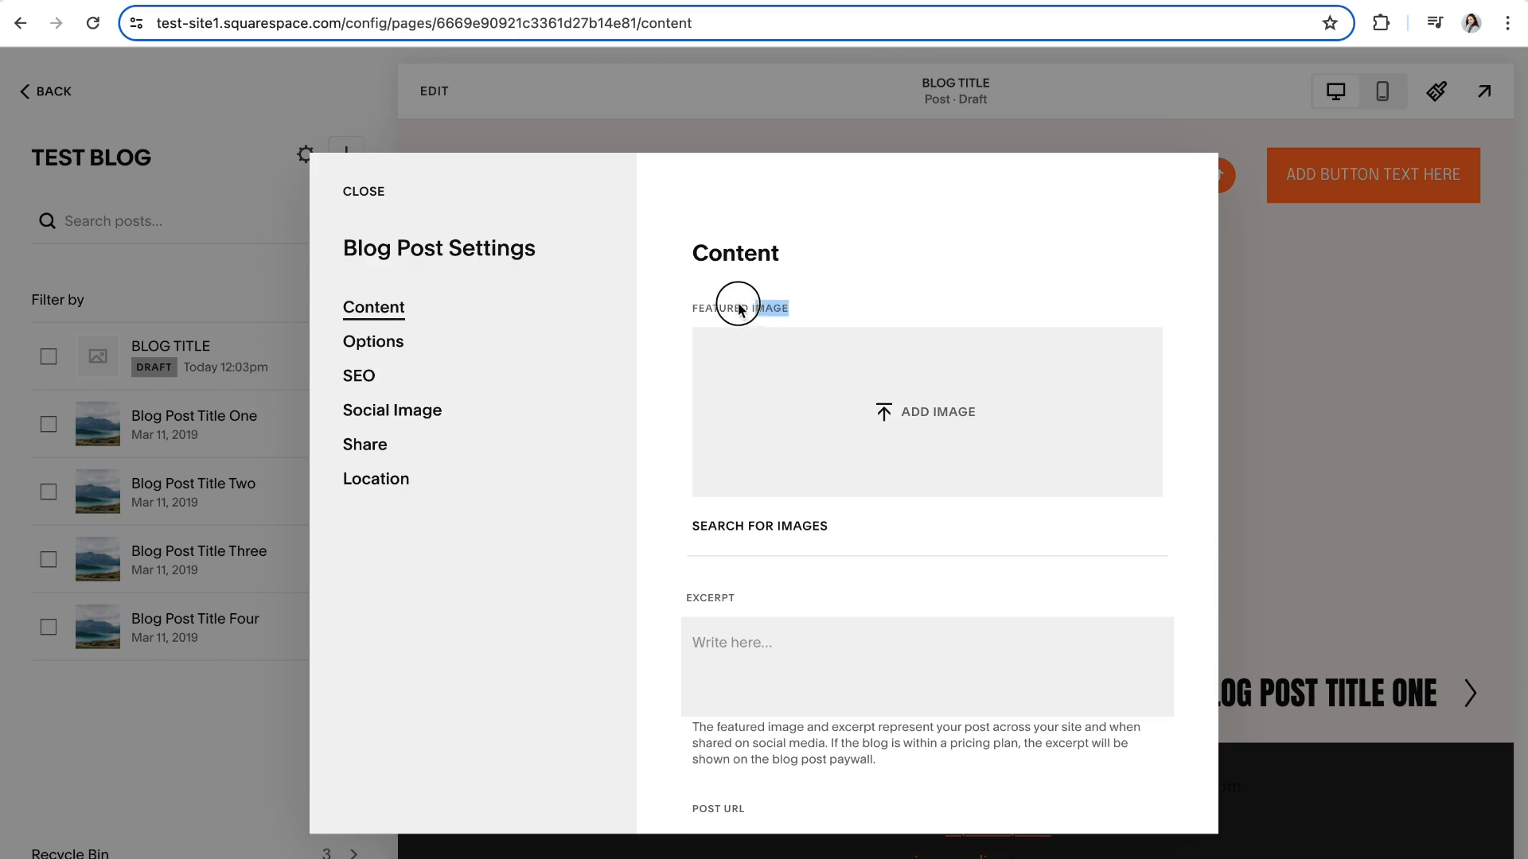
pyautogui.click(840, 308)
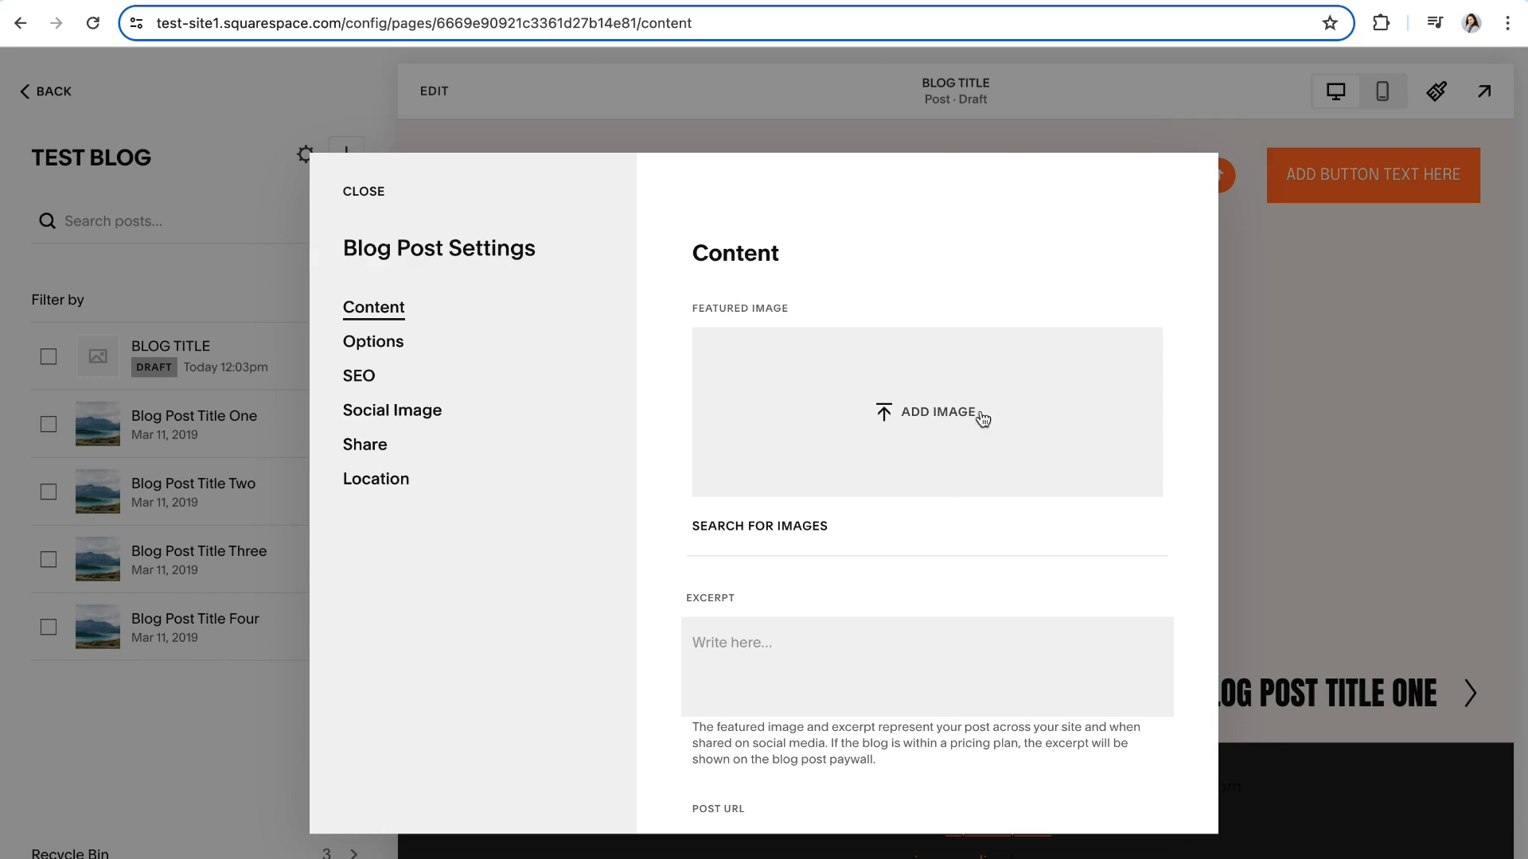
# - Set the pink cherry blossom photo from the free images as the blog post's featured image
pyautogui.click(783, 534)
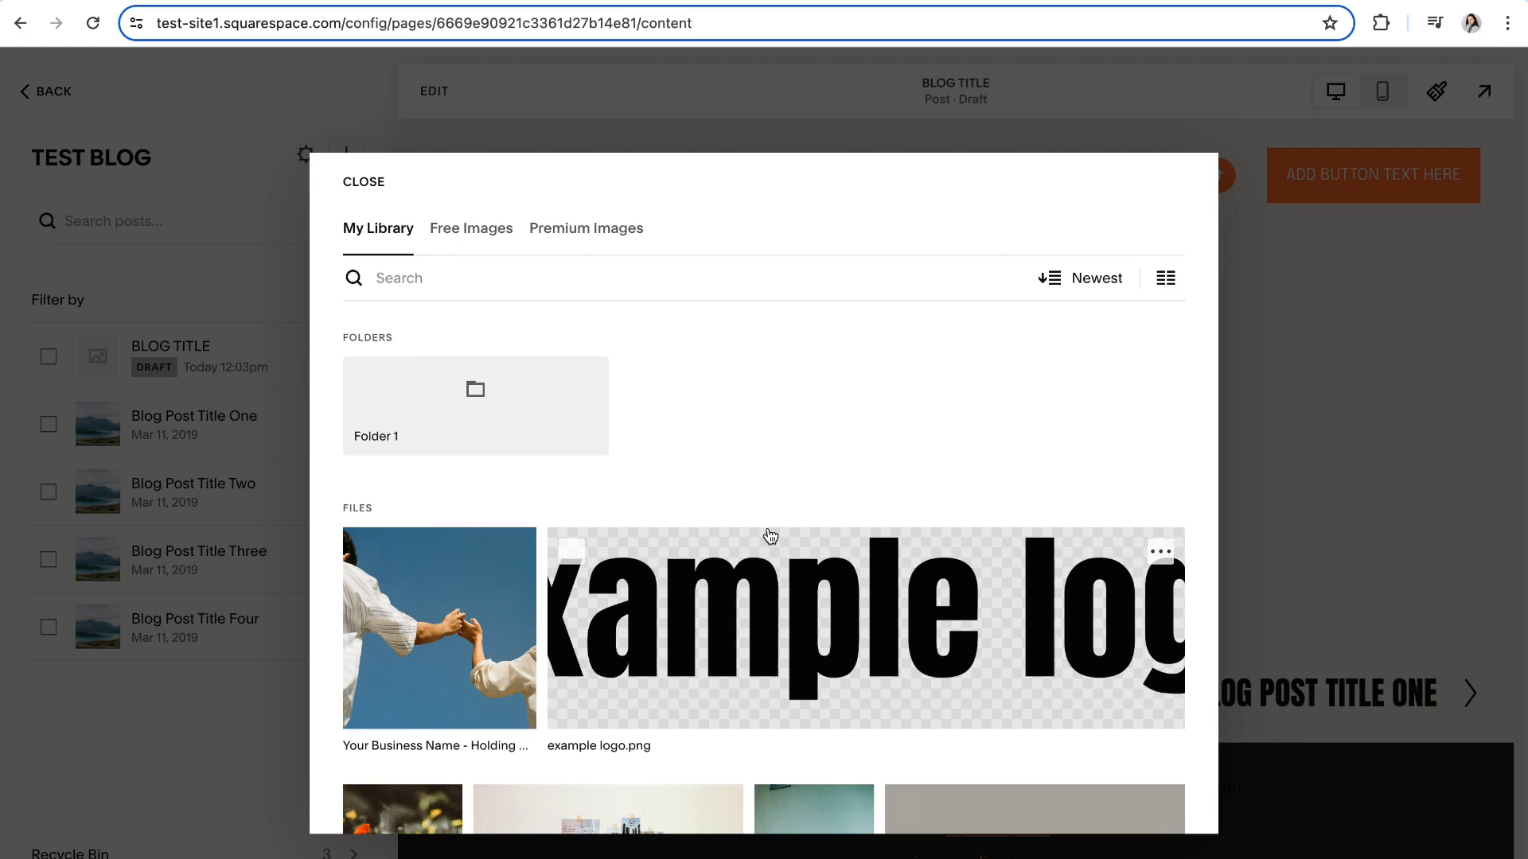
pyautogui.click(474, 234)
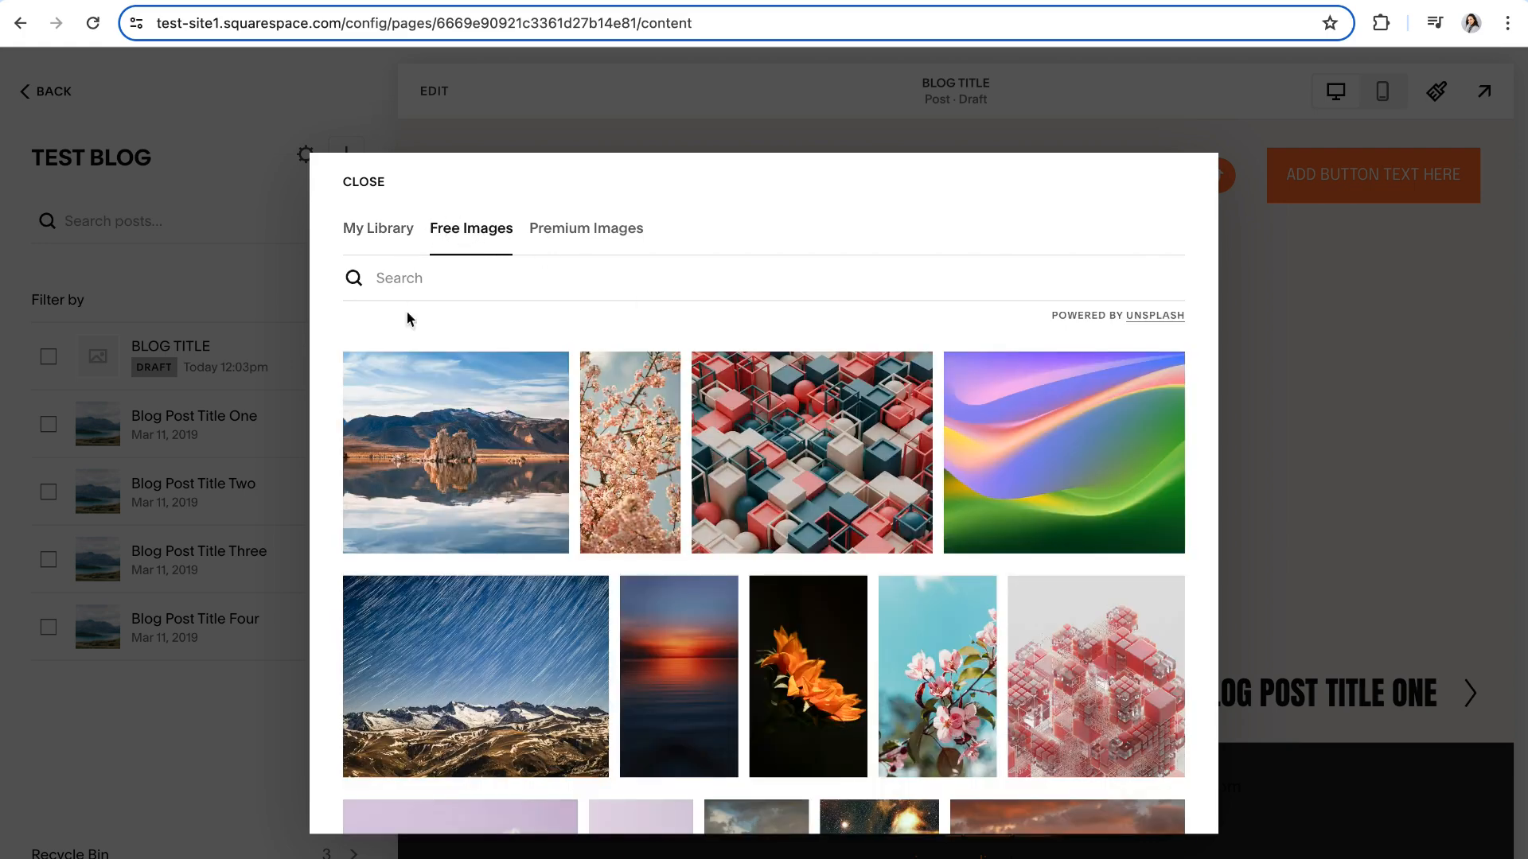
pyautogui.click(390, 280)
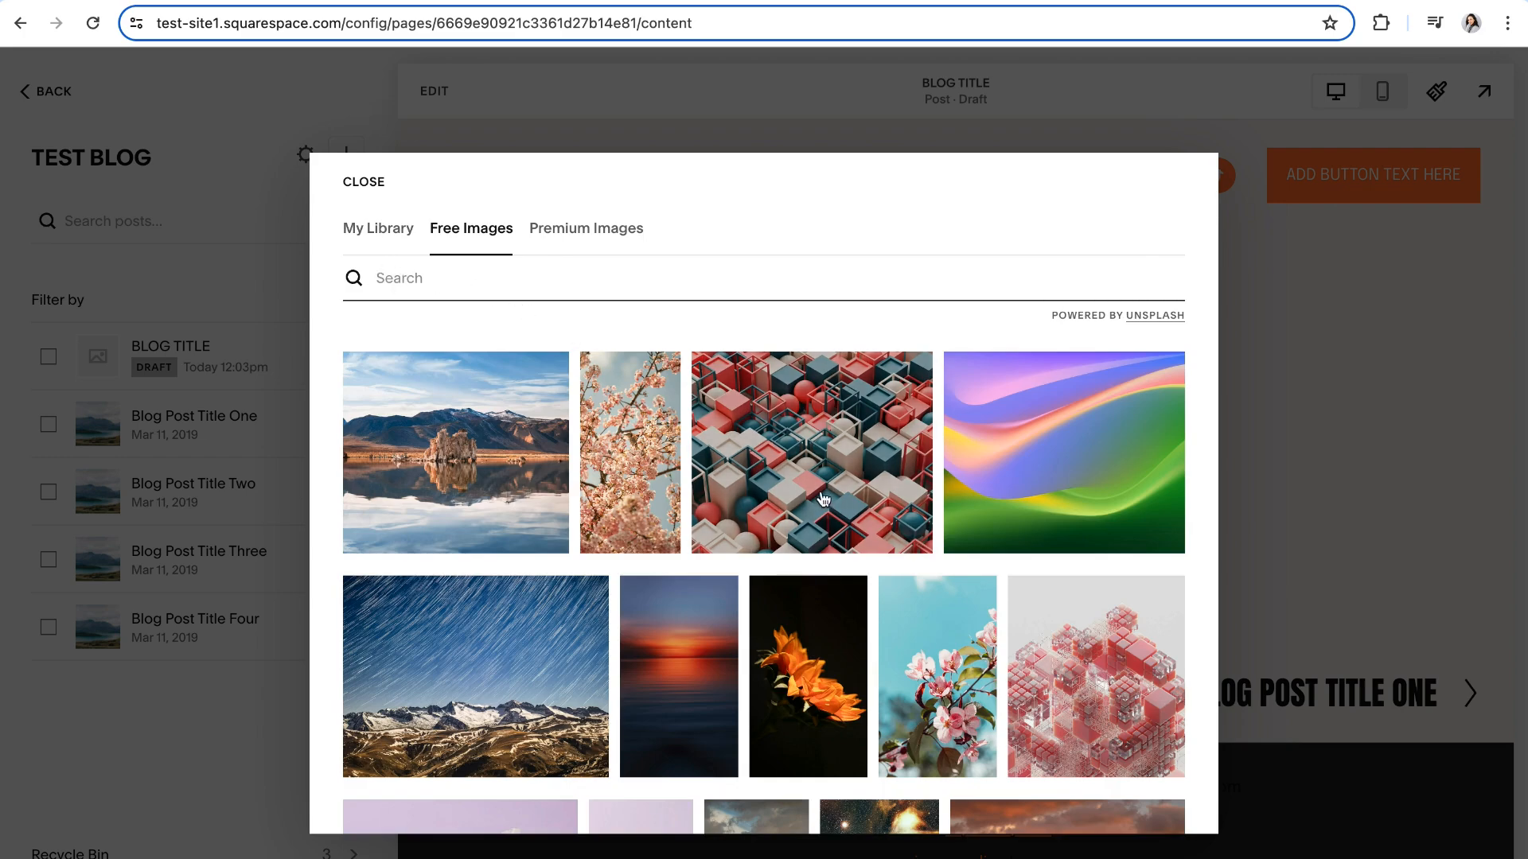
pyautogui.scroll(-6, 823, 499)
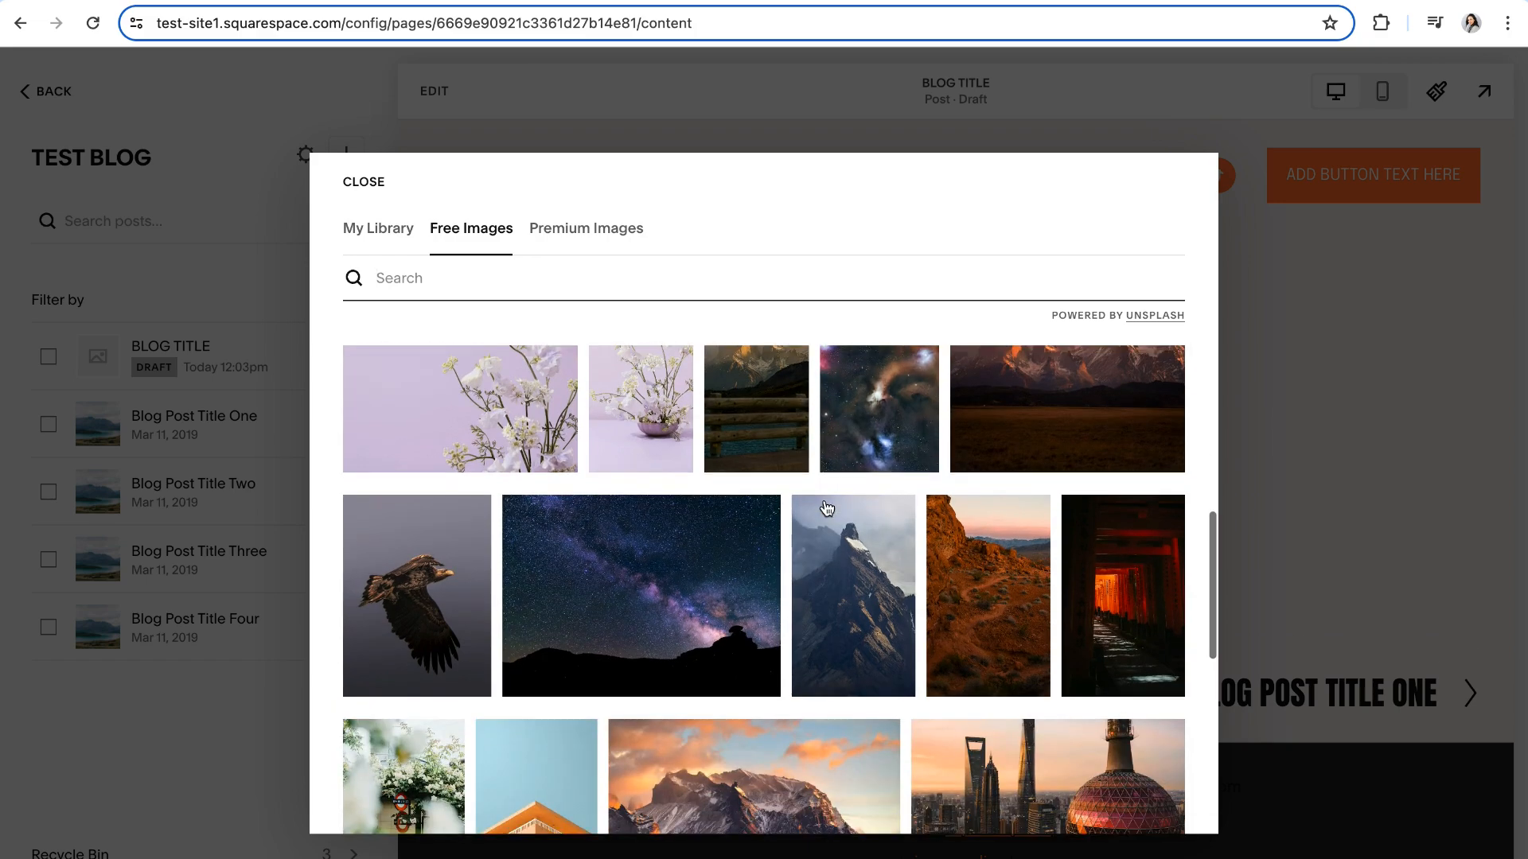
pyautogui.scroll(-5, 826, 507)
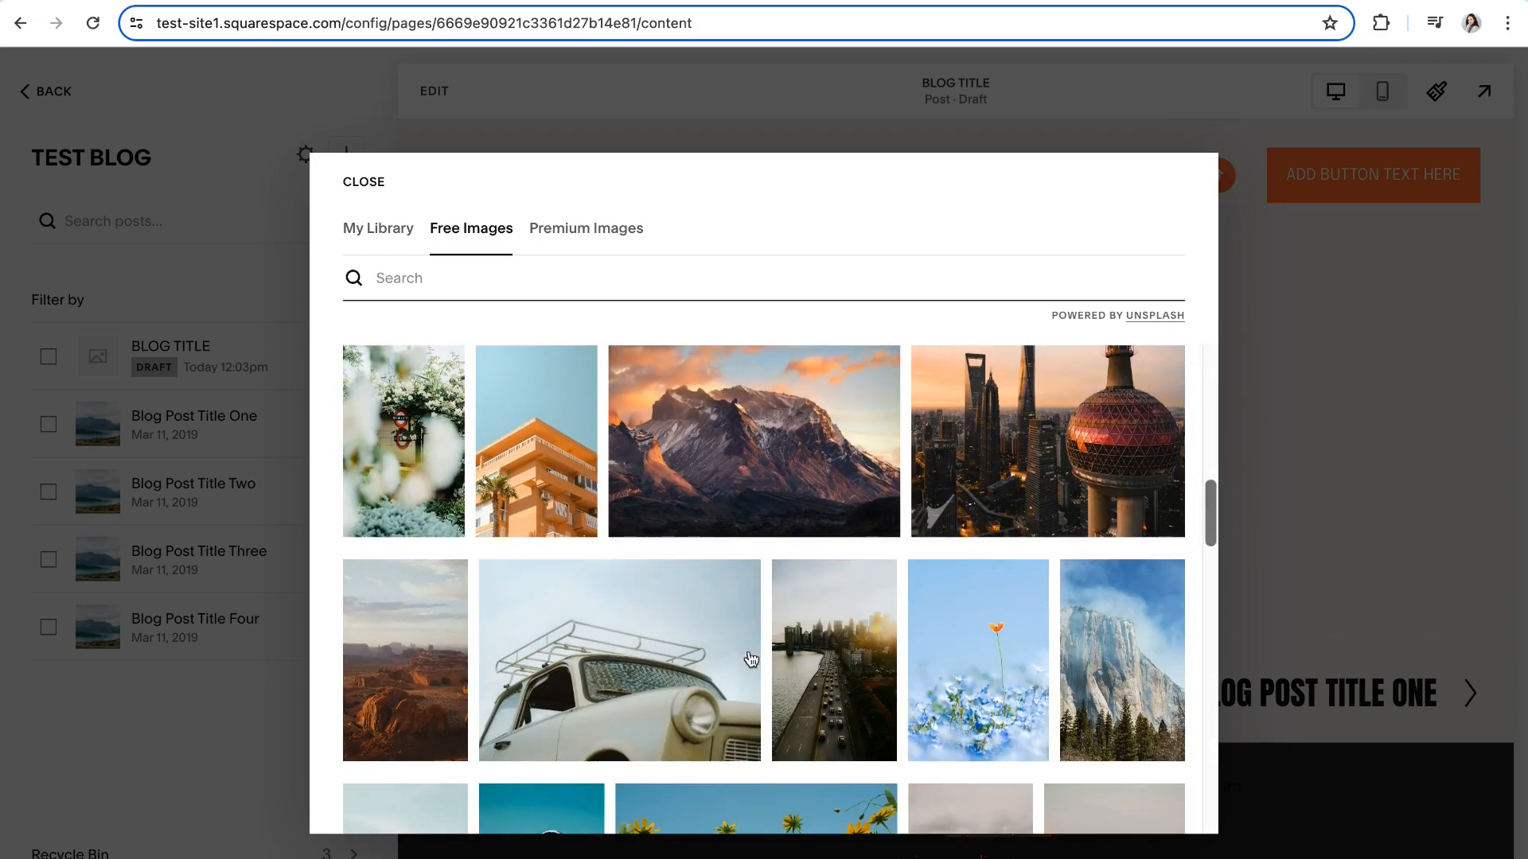
pyautogui.scroll(-8, 751, 659)
pyautogui.scroll(12, 771, 653)
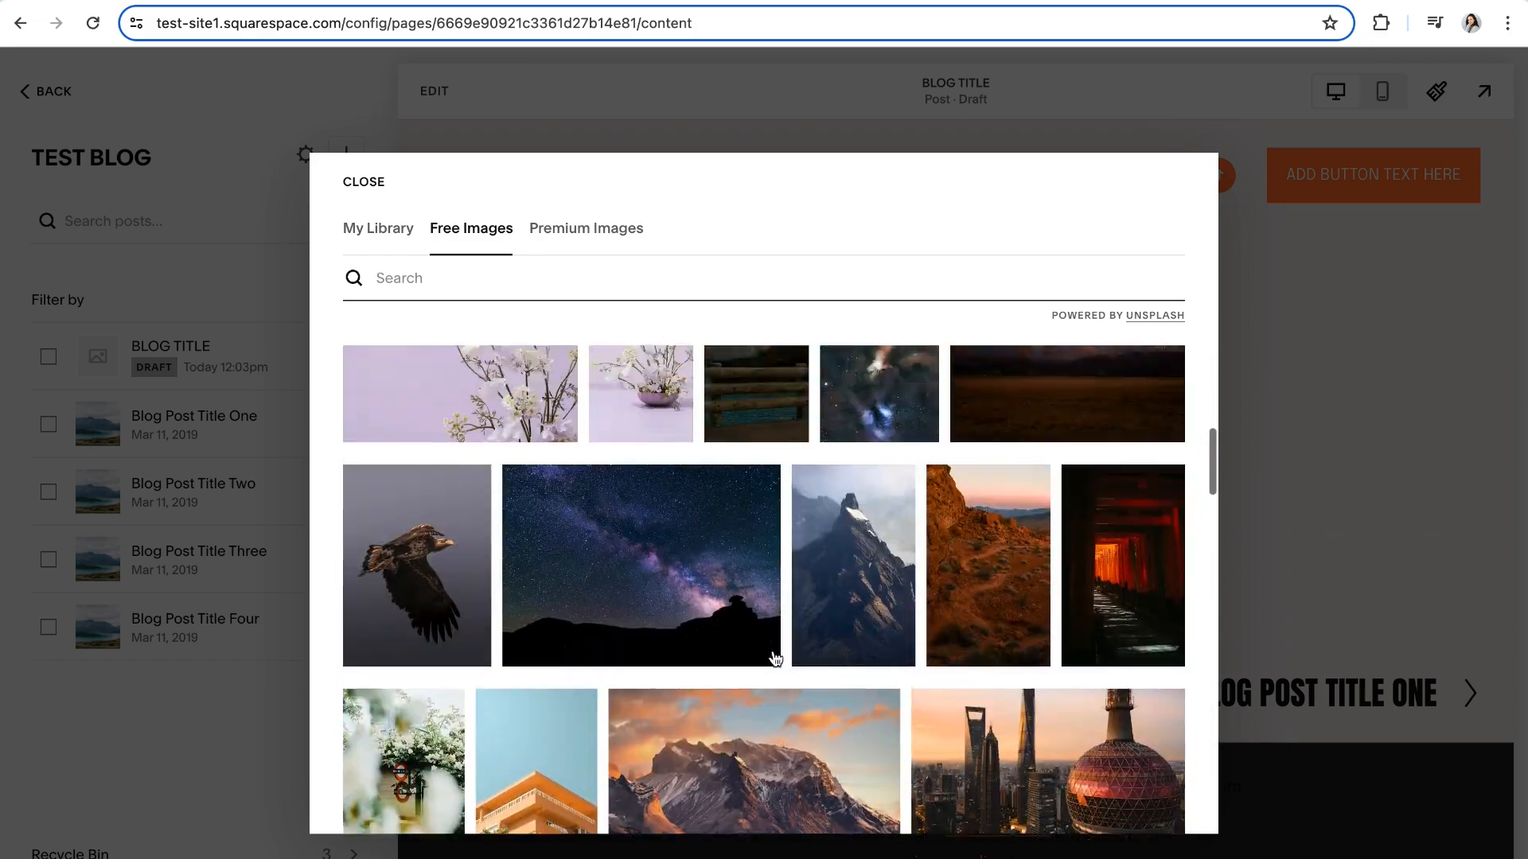
pyautogui.scroll(6, 774, 659)
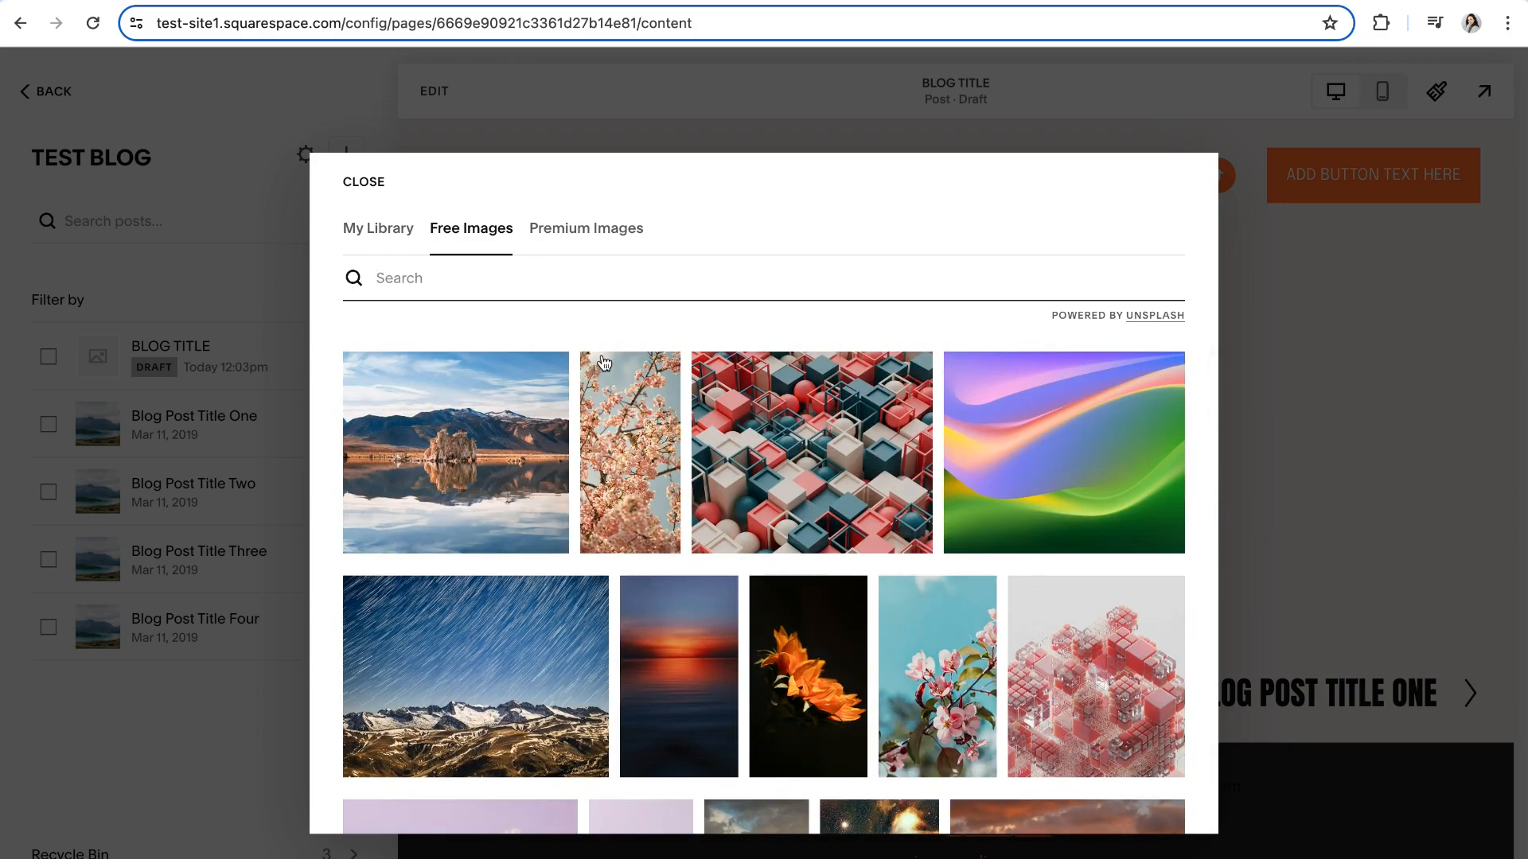
pyautogui.click(604, 363)
# - Examine the Excerpt field in the blog post's content settings
pyautogui.scroll(-3, 815, 525)
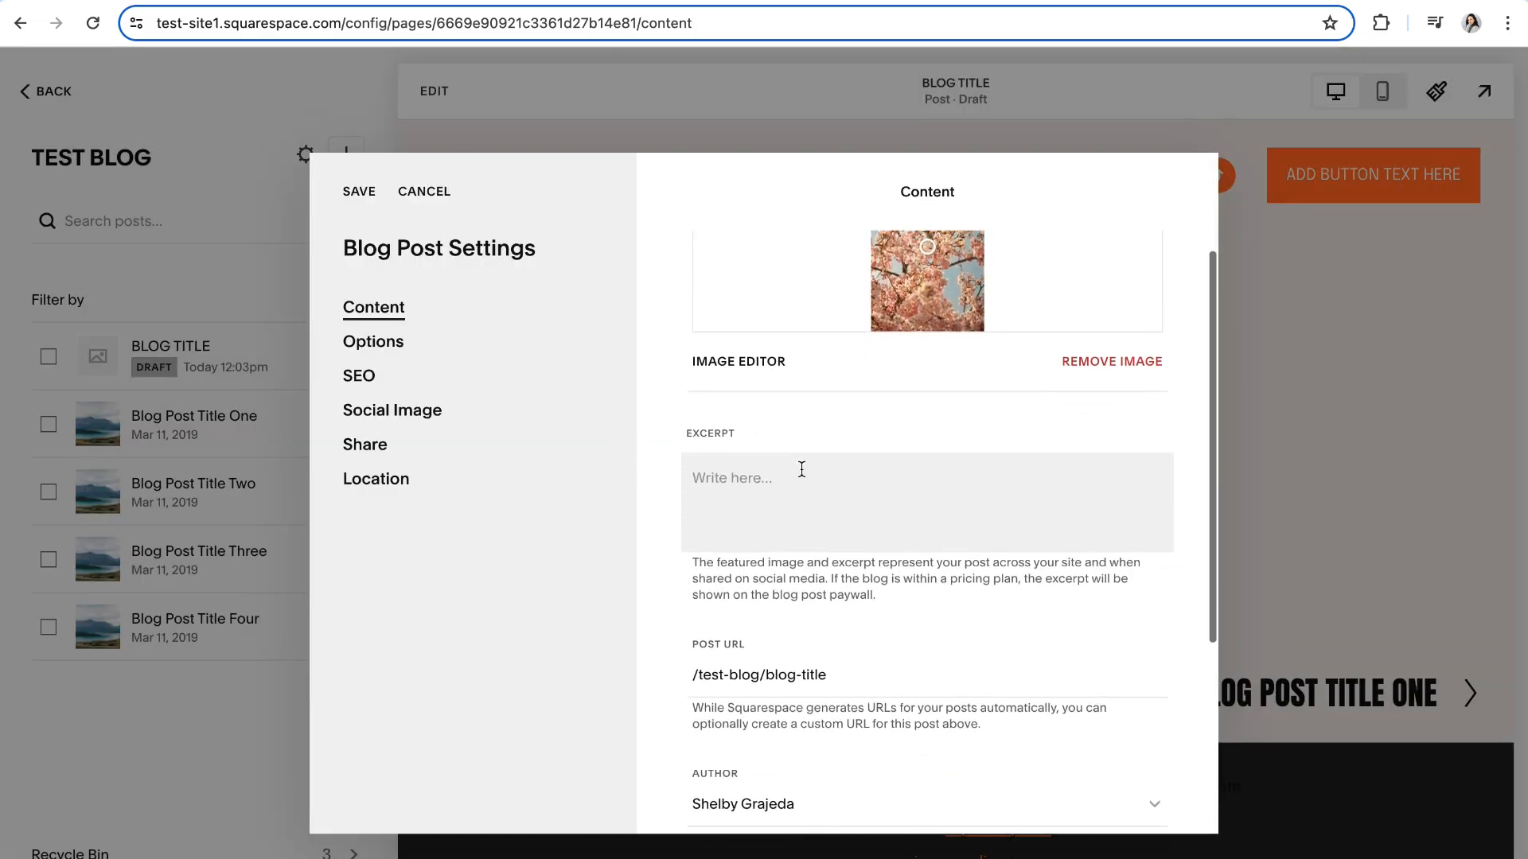
pyautogui.moveTo(746, 434); pyautogui.dragTo(694, 432)
pyautogui.click(751, 434)
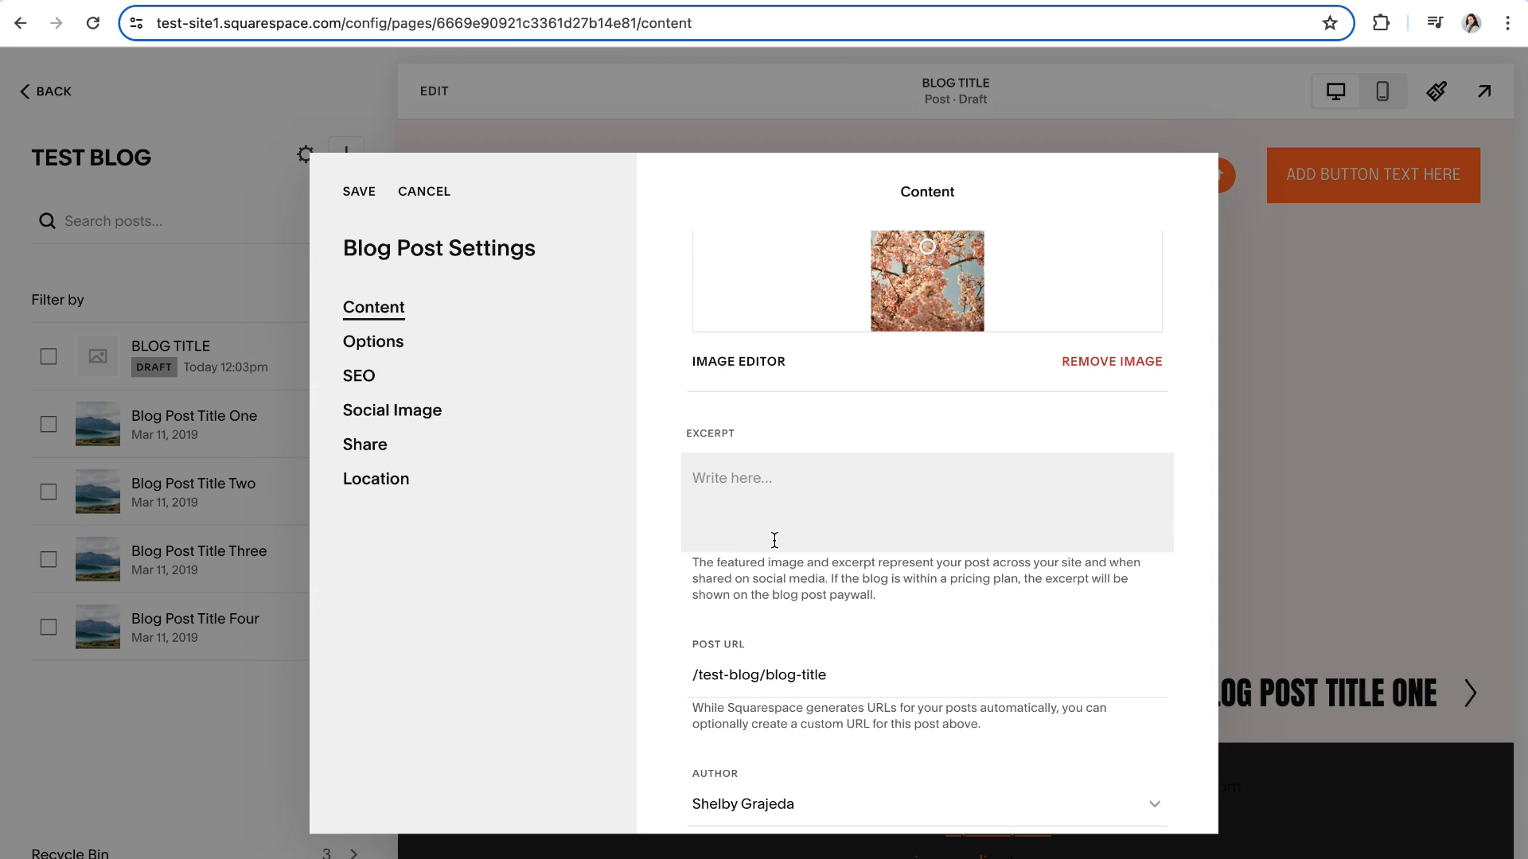
# - Examine the Excerpt, Post URL and Author fields in the blog post's content settings
pyautogui.click(711, 480)
pyautogui.click(666, 501)
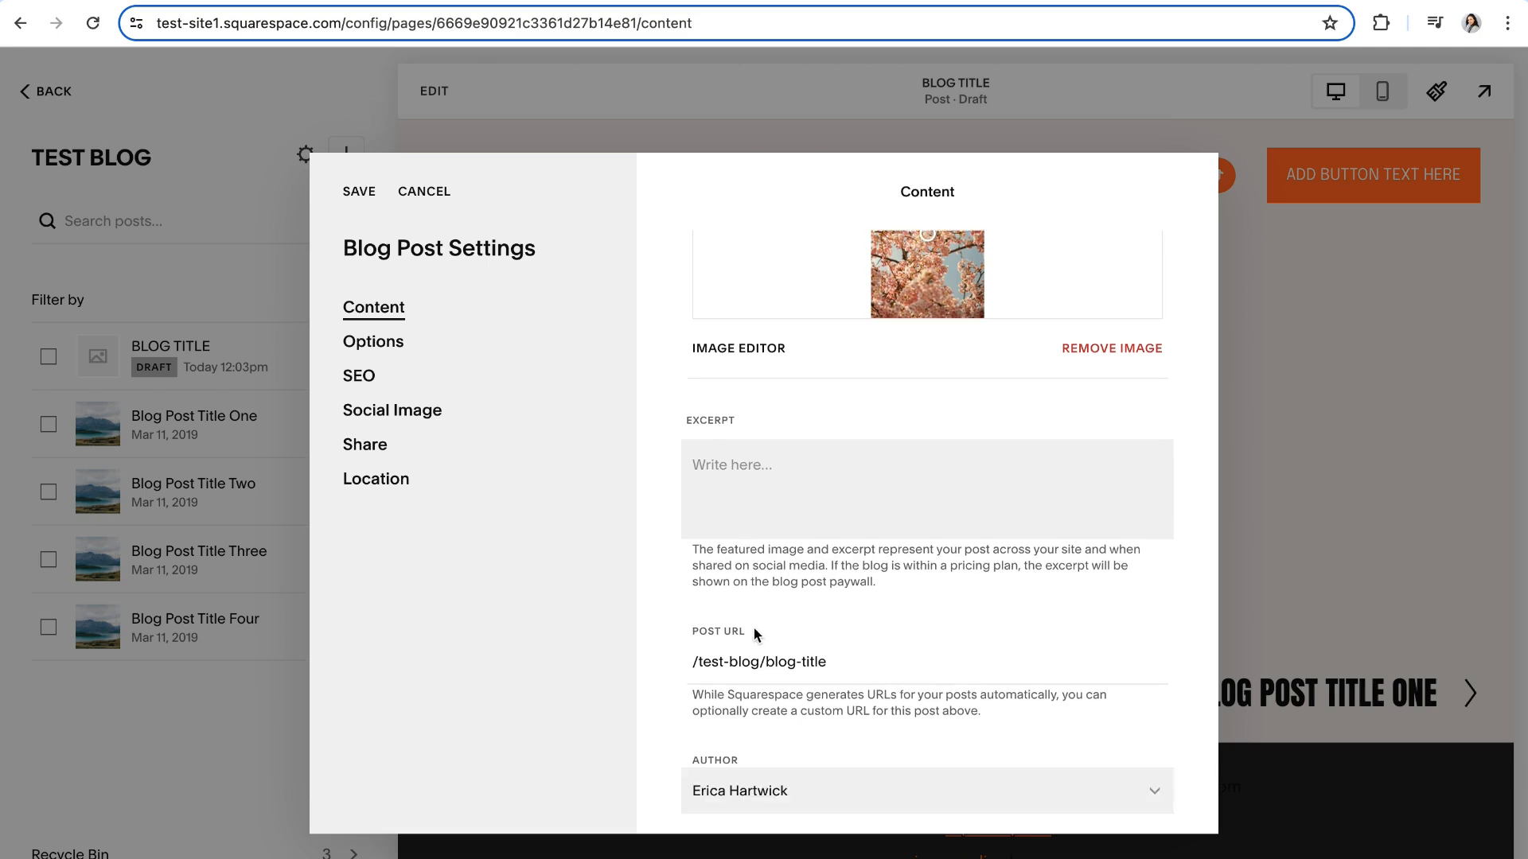
pyautogui.moveTo(758, 634); pyautogui.dragTo(691, 634)
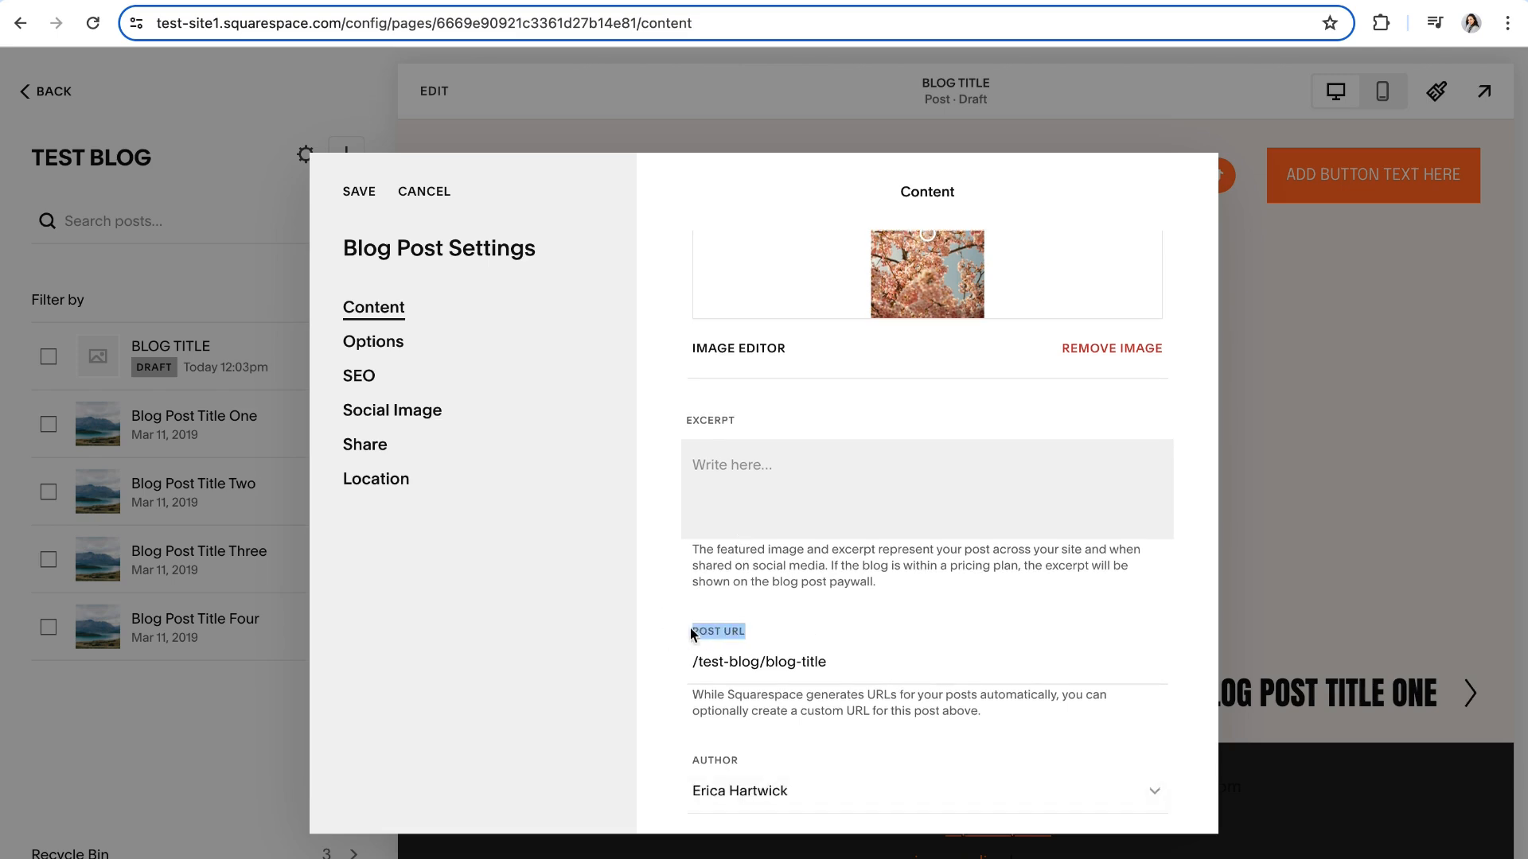
pyautogui.click(785, 641)
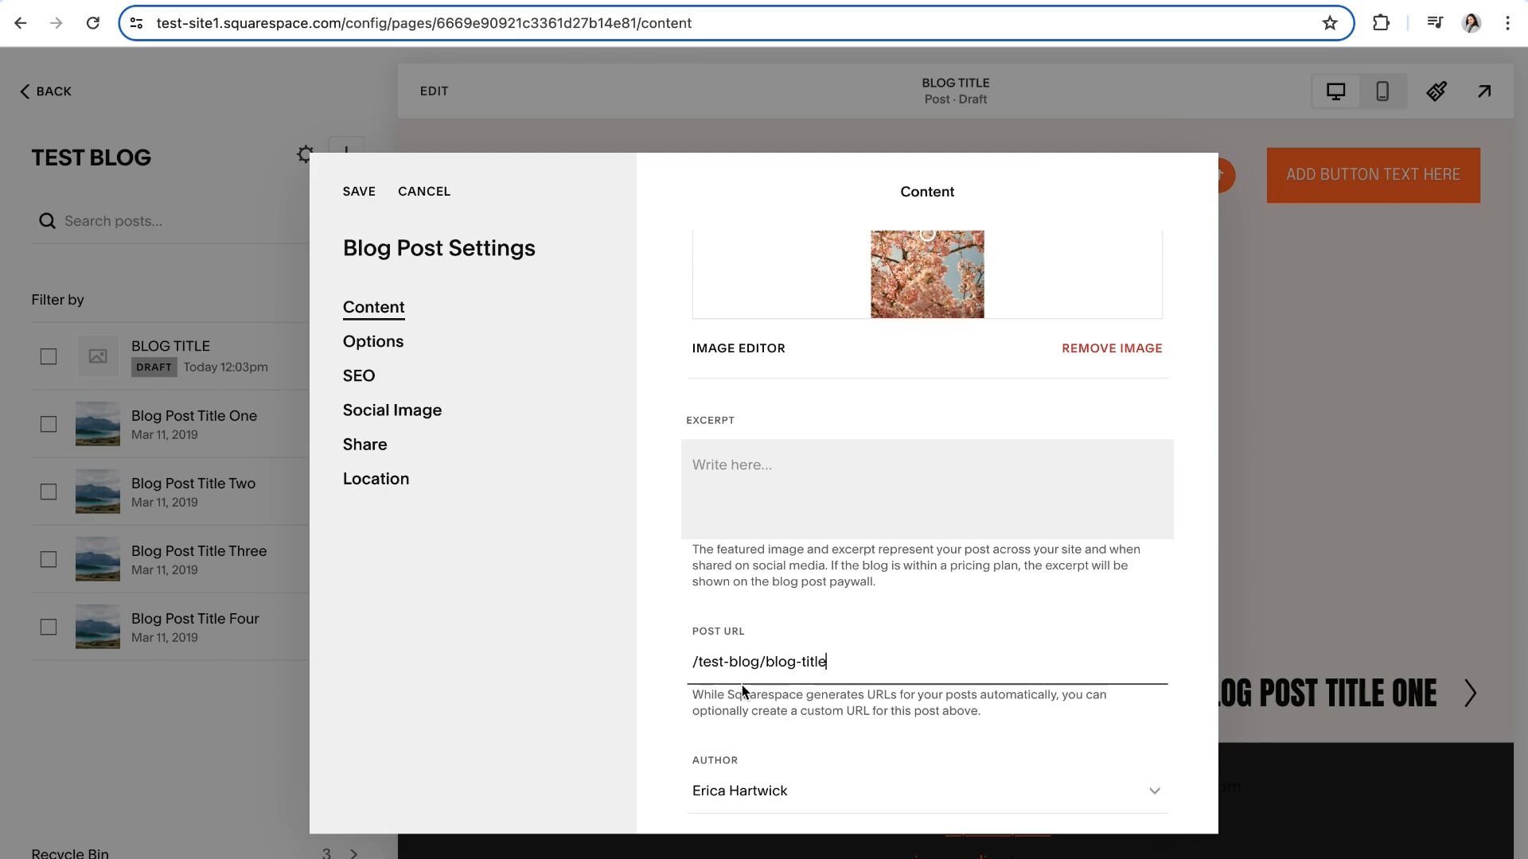
pyautogui.scroll(-4, 824, 699)
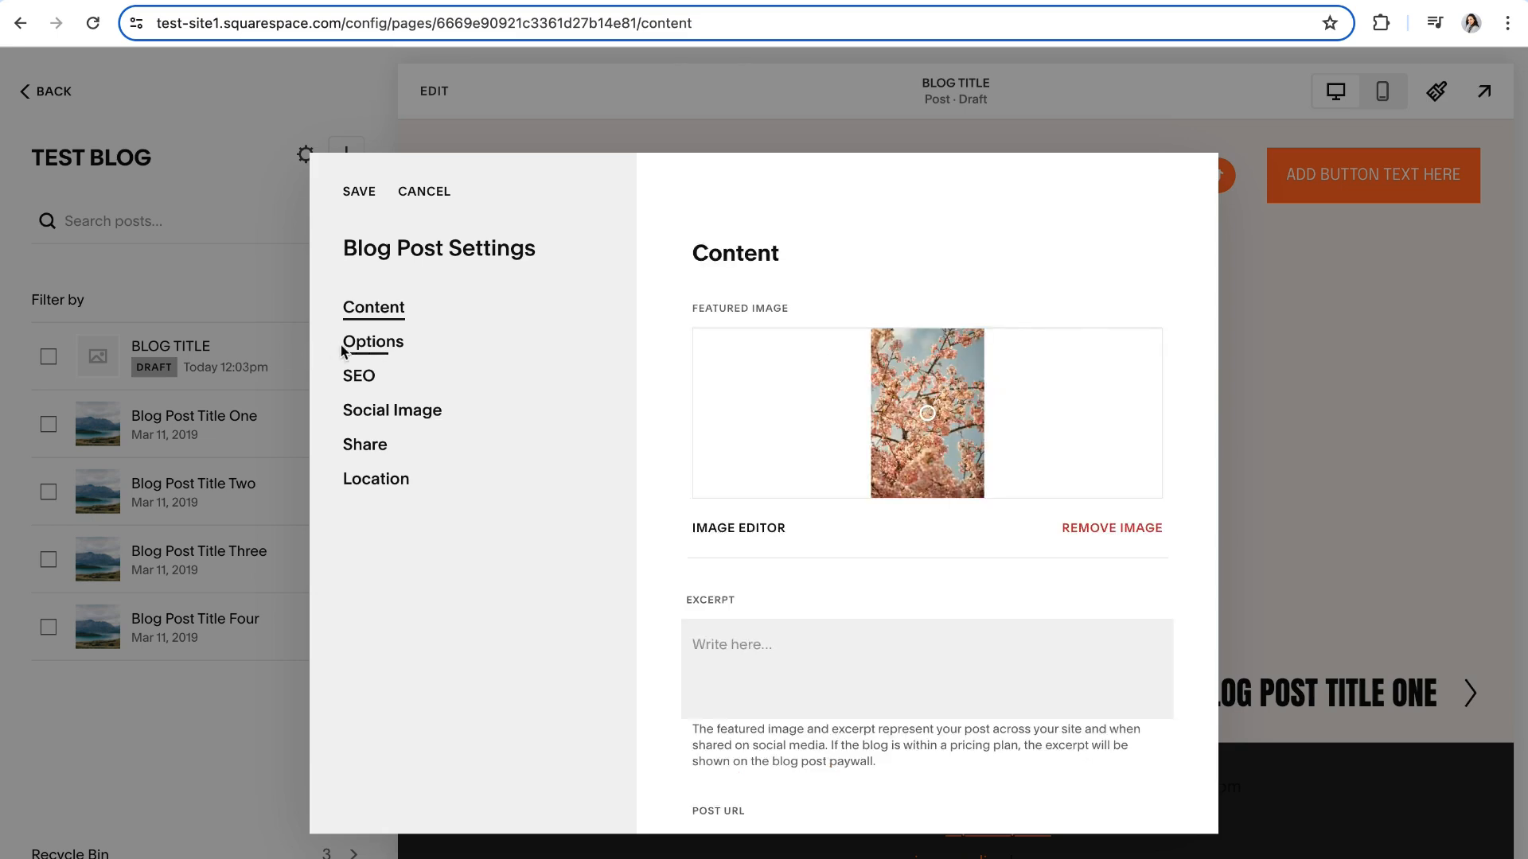
# - Set the blog post's status to Scheduled in its options and view the publishing calendar
pyautogui.click(371, 343)
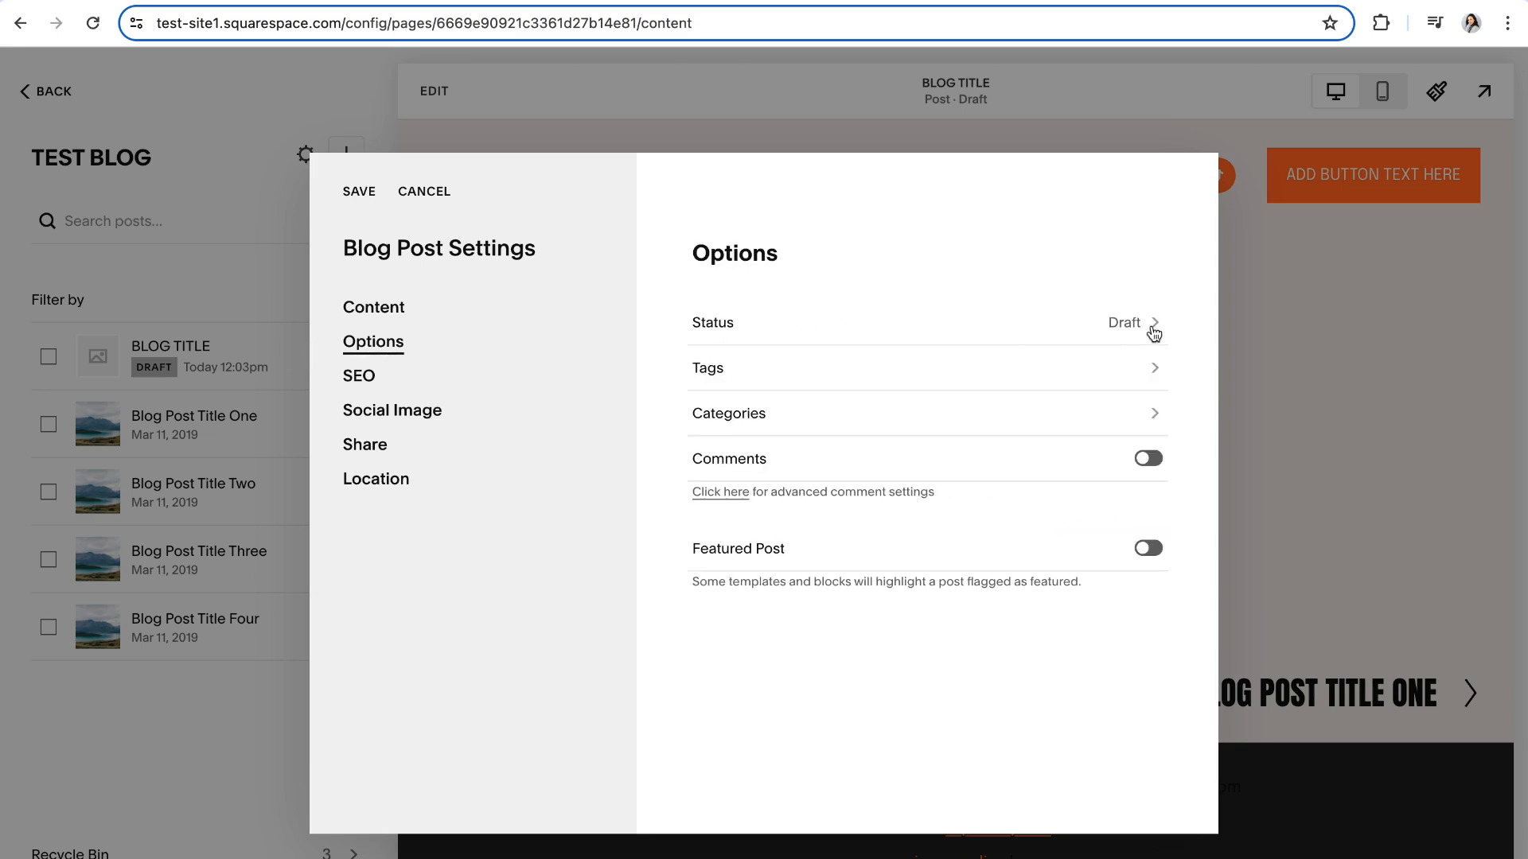
pyautogui.click(726, 325)
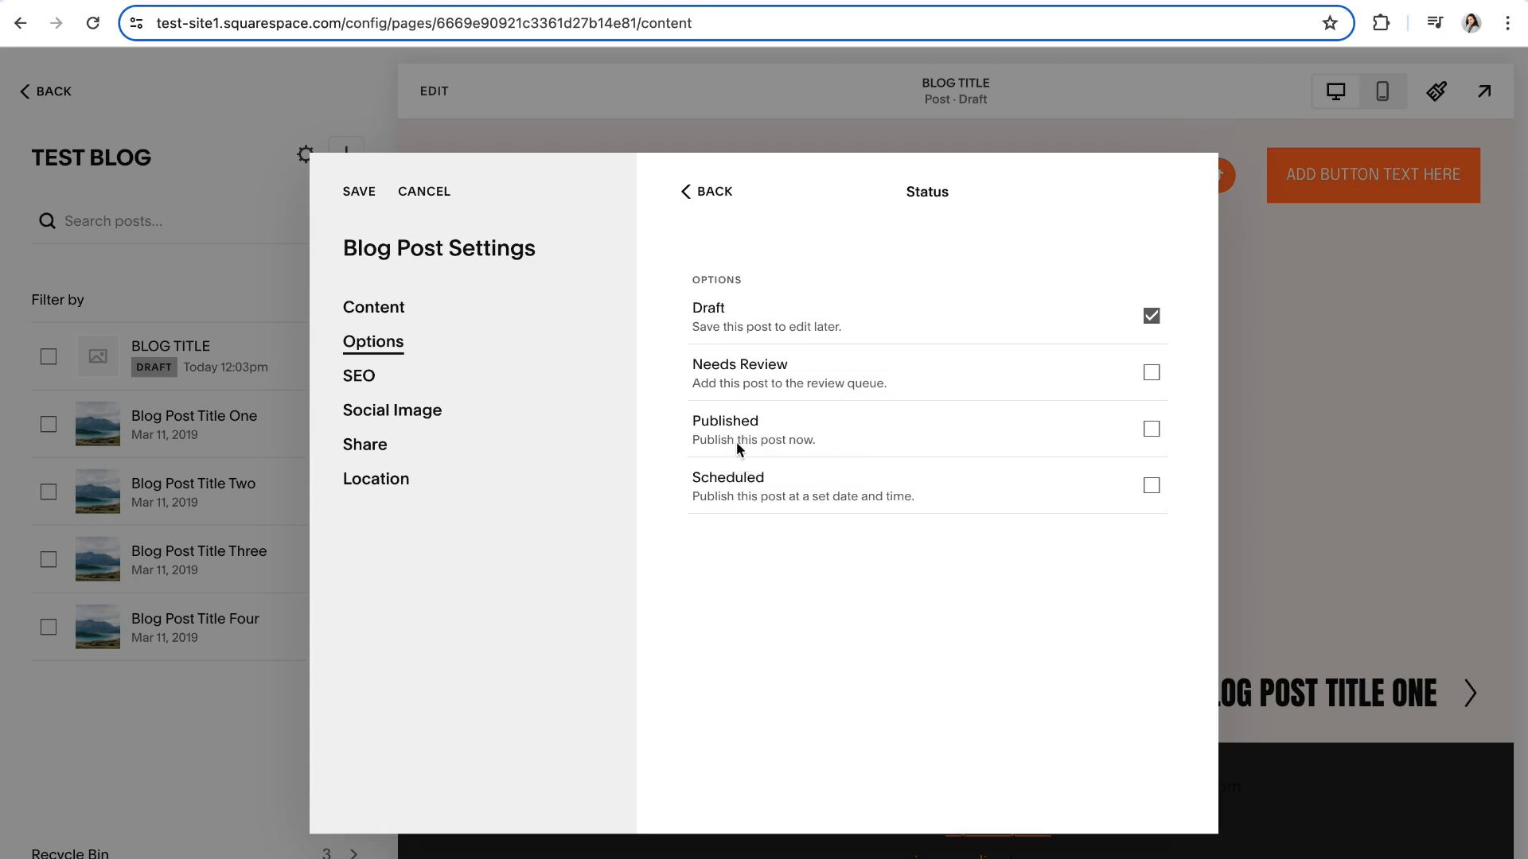
pyautogui.click(1154, 487)
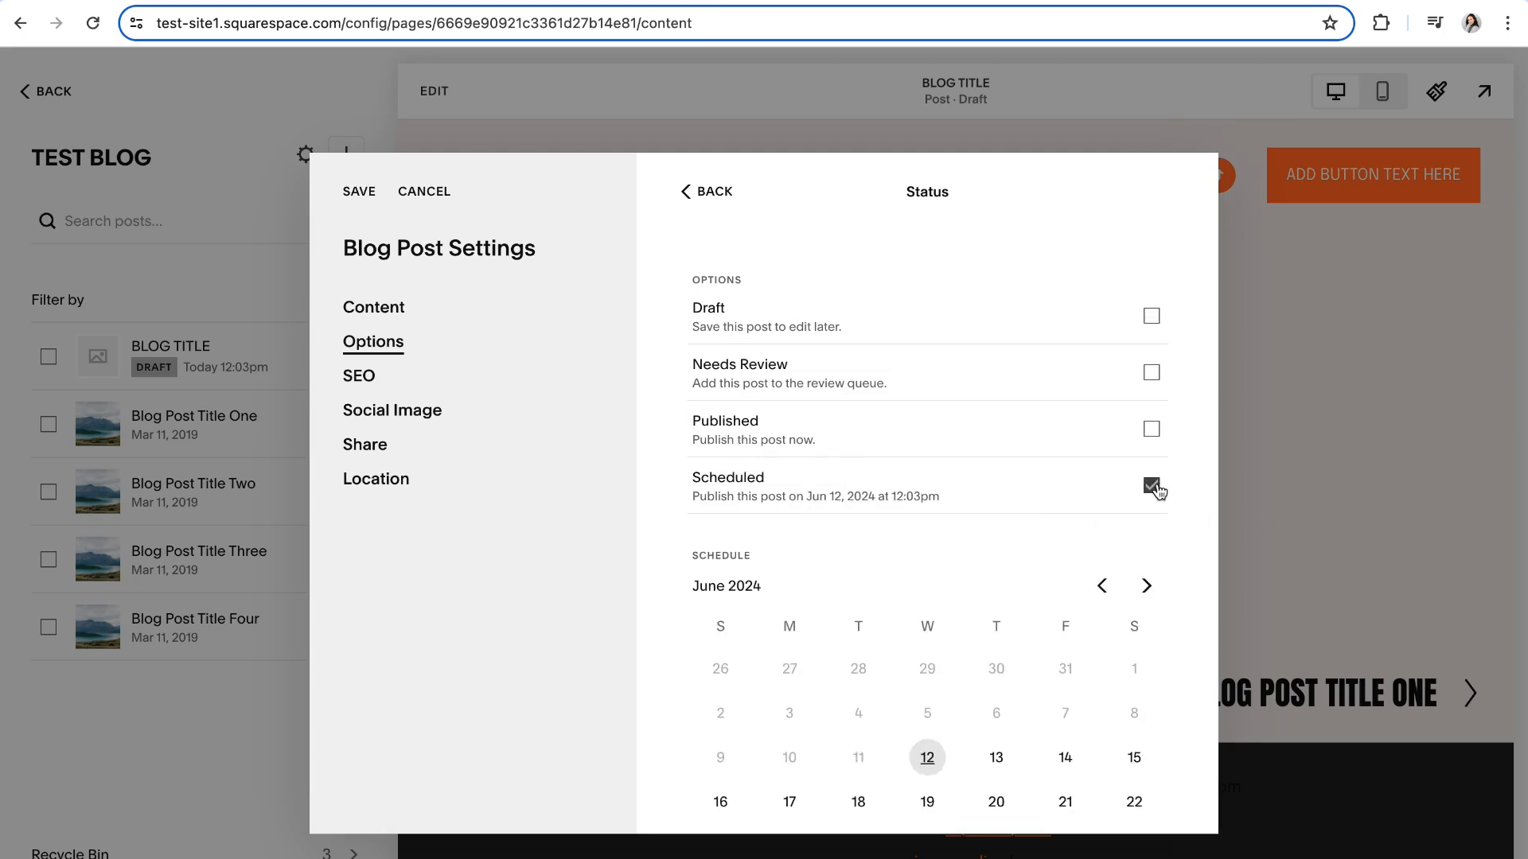
pyautogui.scroll(-3, 885, 593)
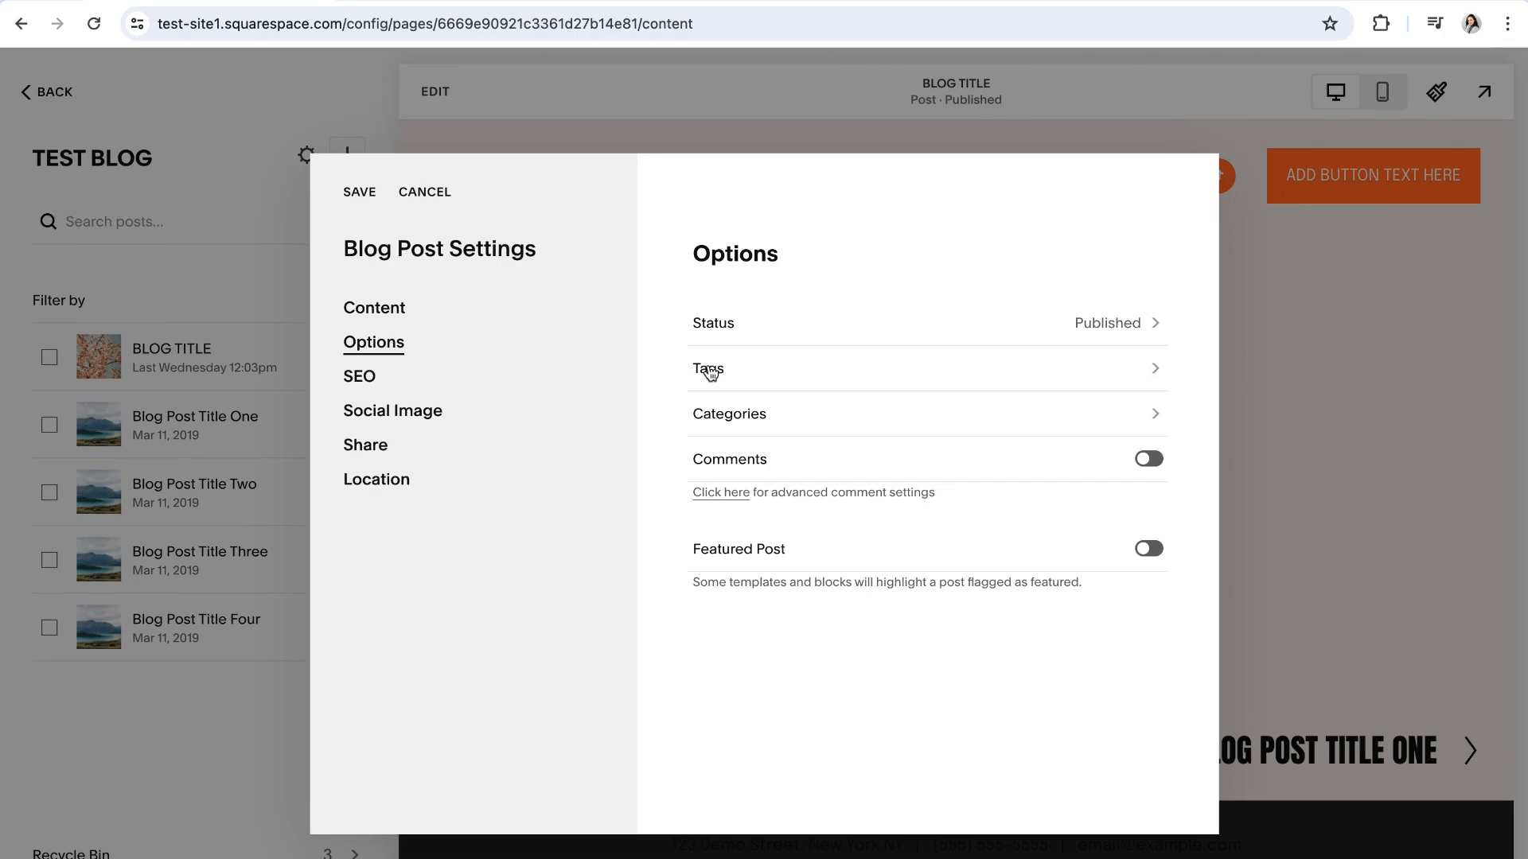
# - Create a category named Squarespace in the blog post's options
pyautogui.click(728, 421)
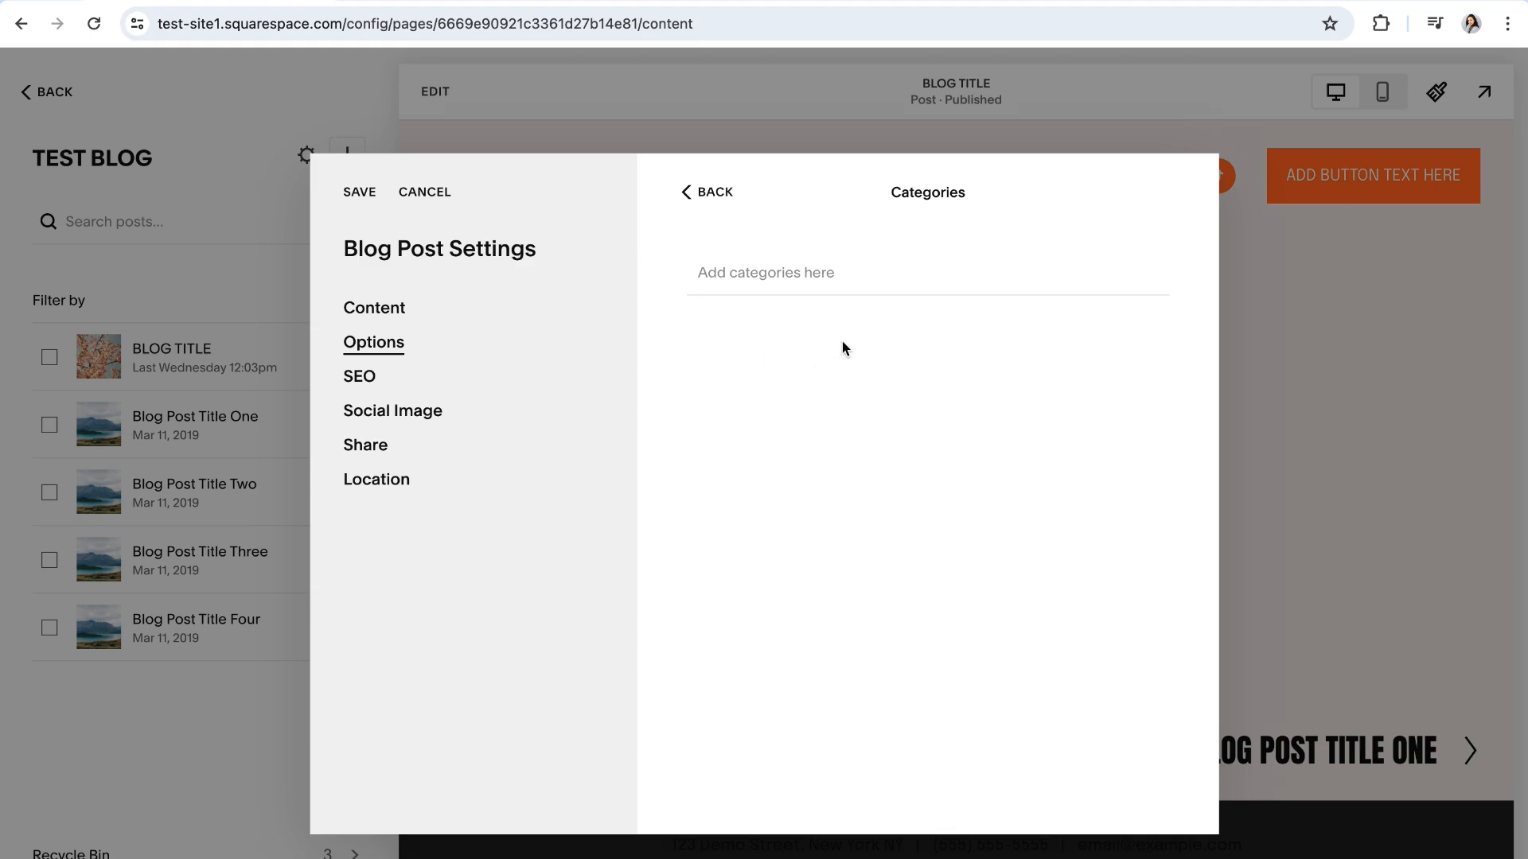
pyautogui.click(768, 278)
pyautogui.write('Squarespace')
pyautogui.press('Return')
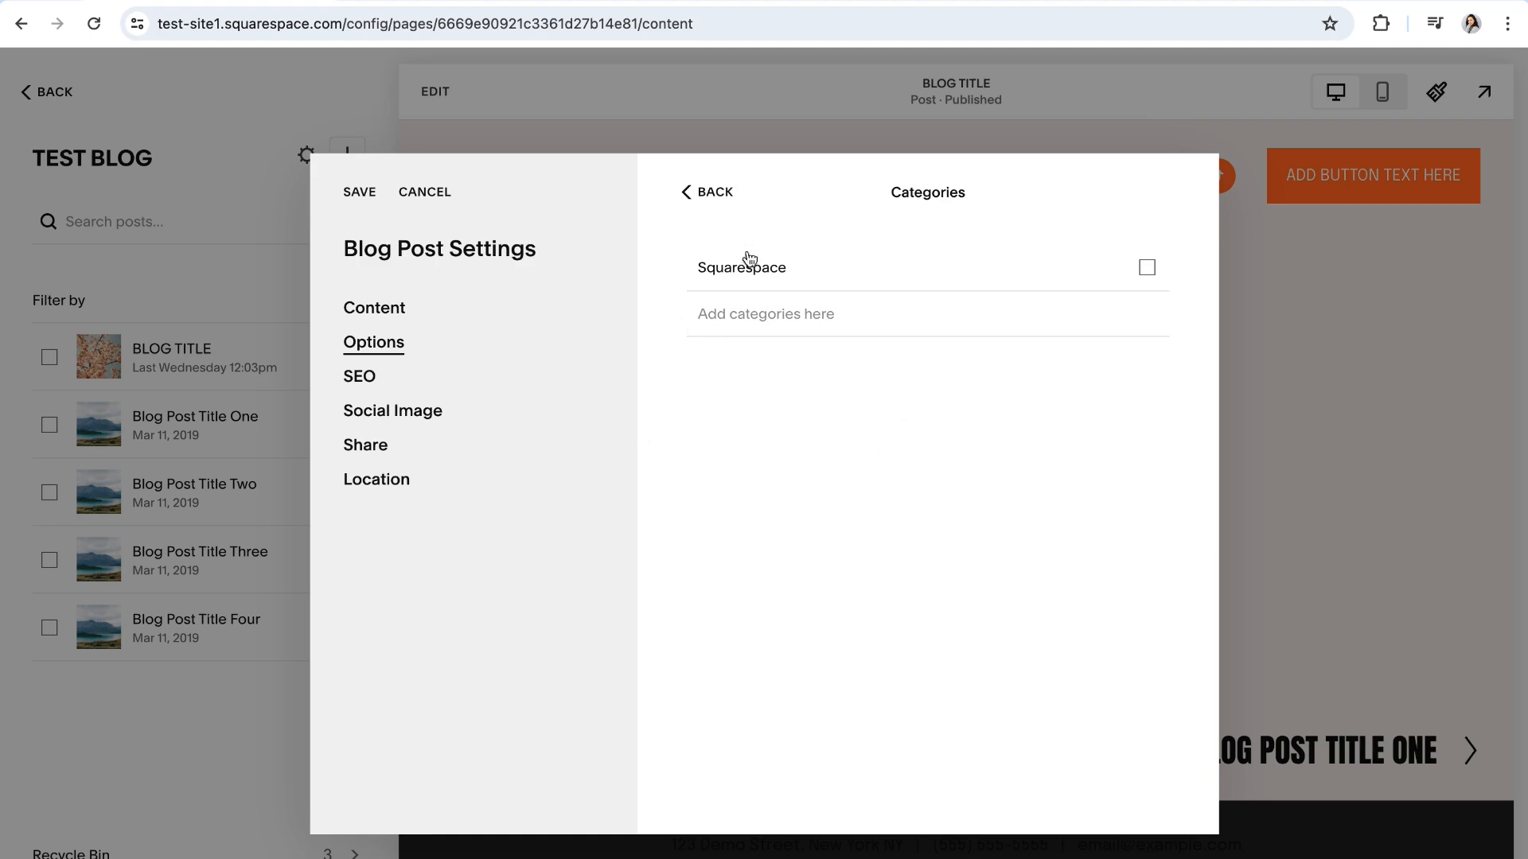
pyautogui.click(710, 194)
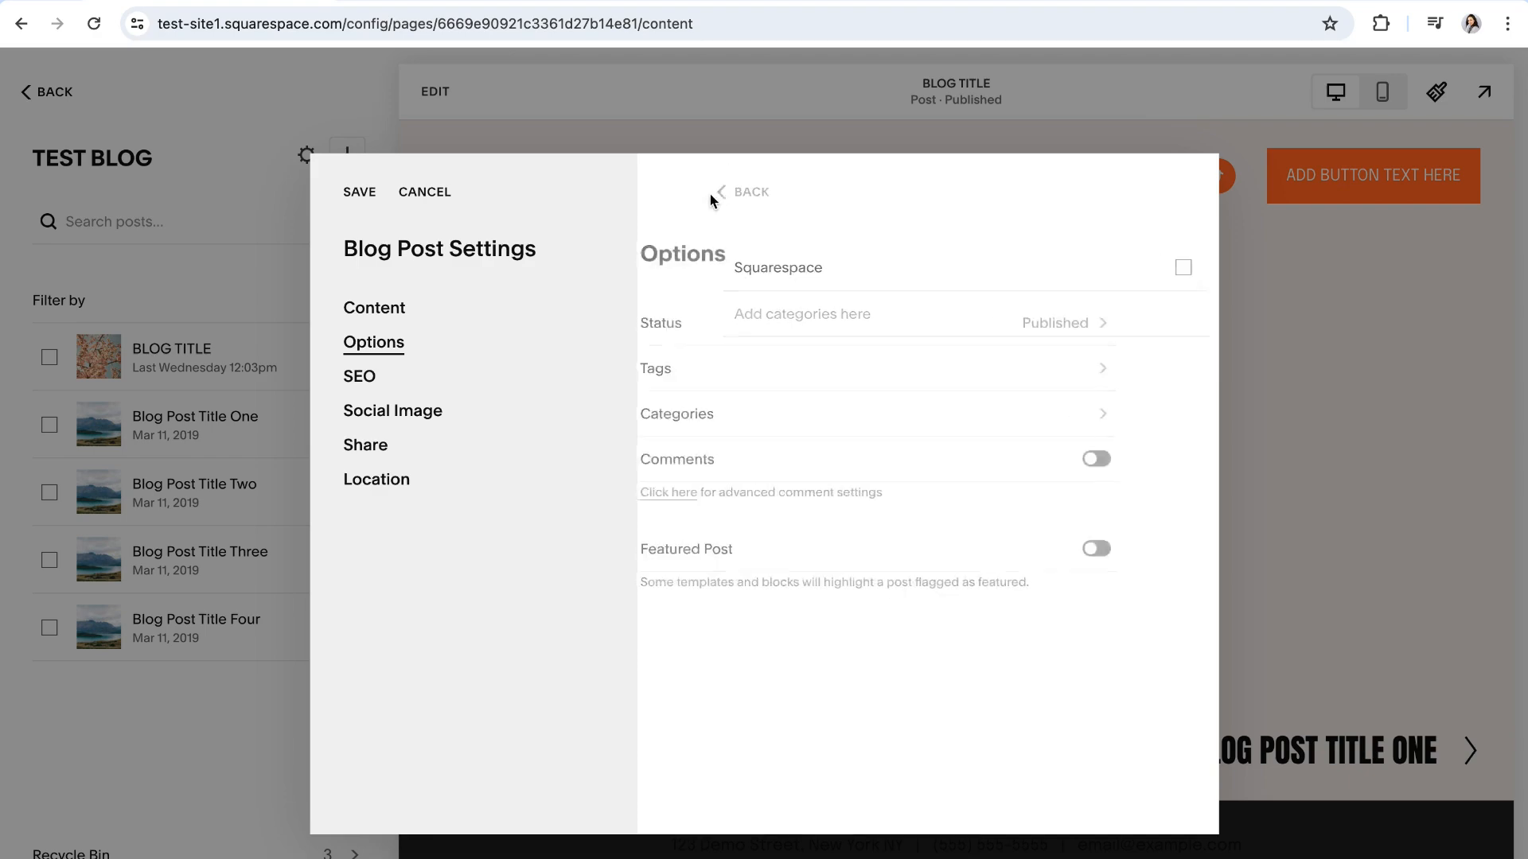
# - Add the tags version 7.1 and blogging to the blog post
pyautogui.click(717, 381)
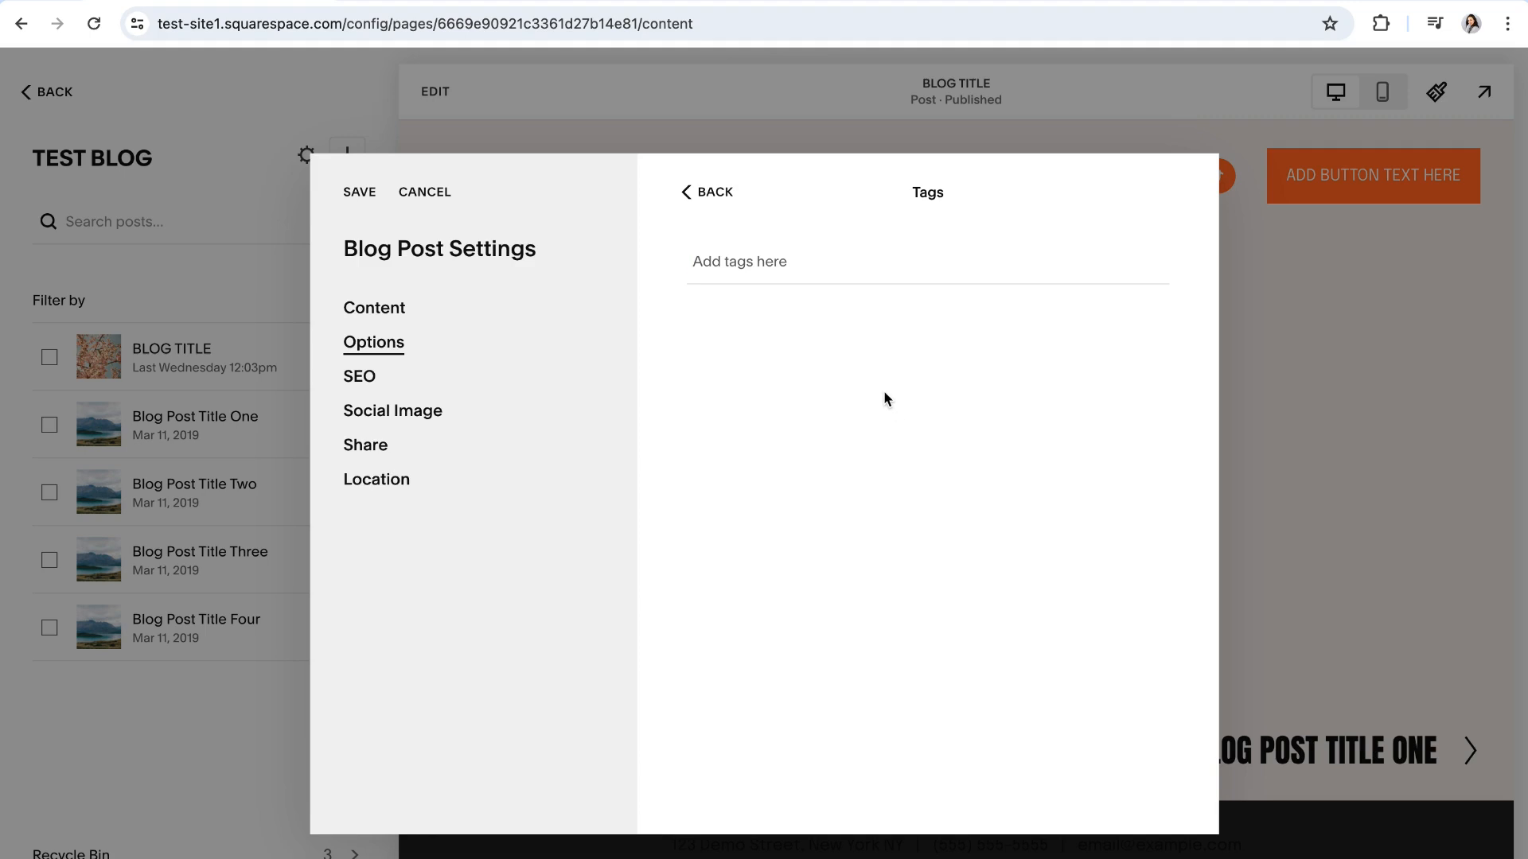
pyautogui.write('version 7.1')
pyautogui.press('Return')
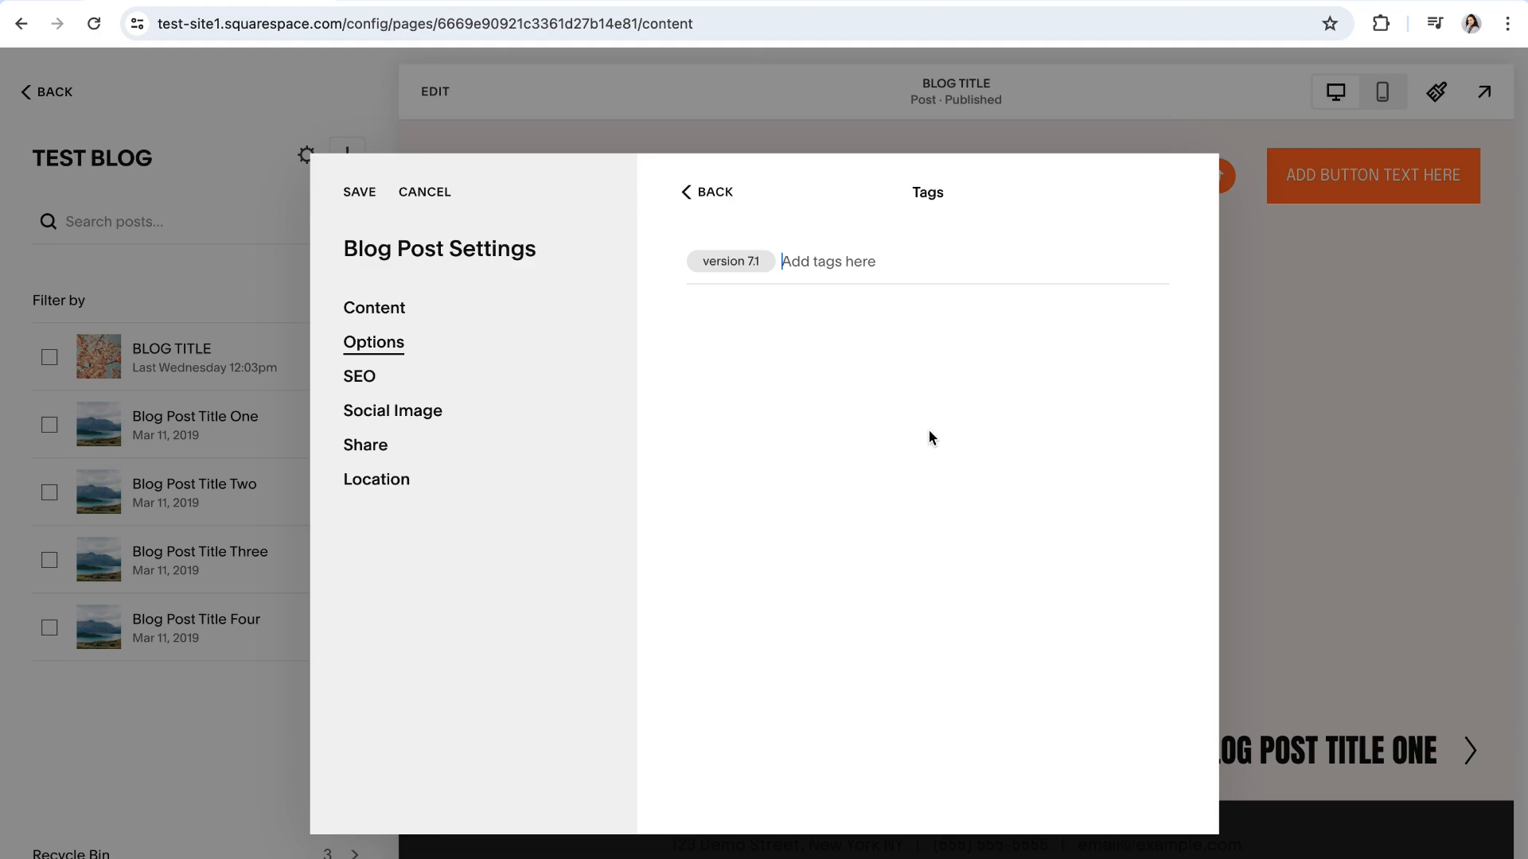
pyautogui.write('blogging')
pyautogui.press('Return')
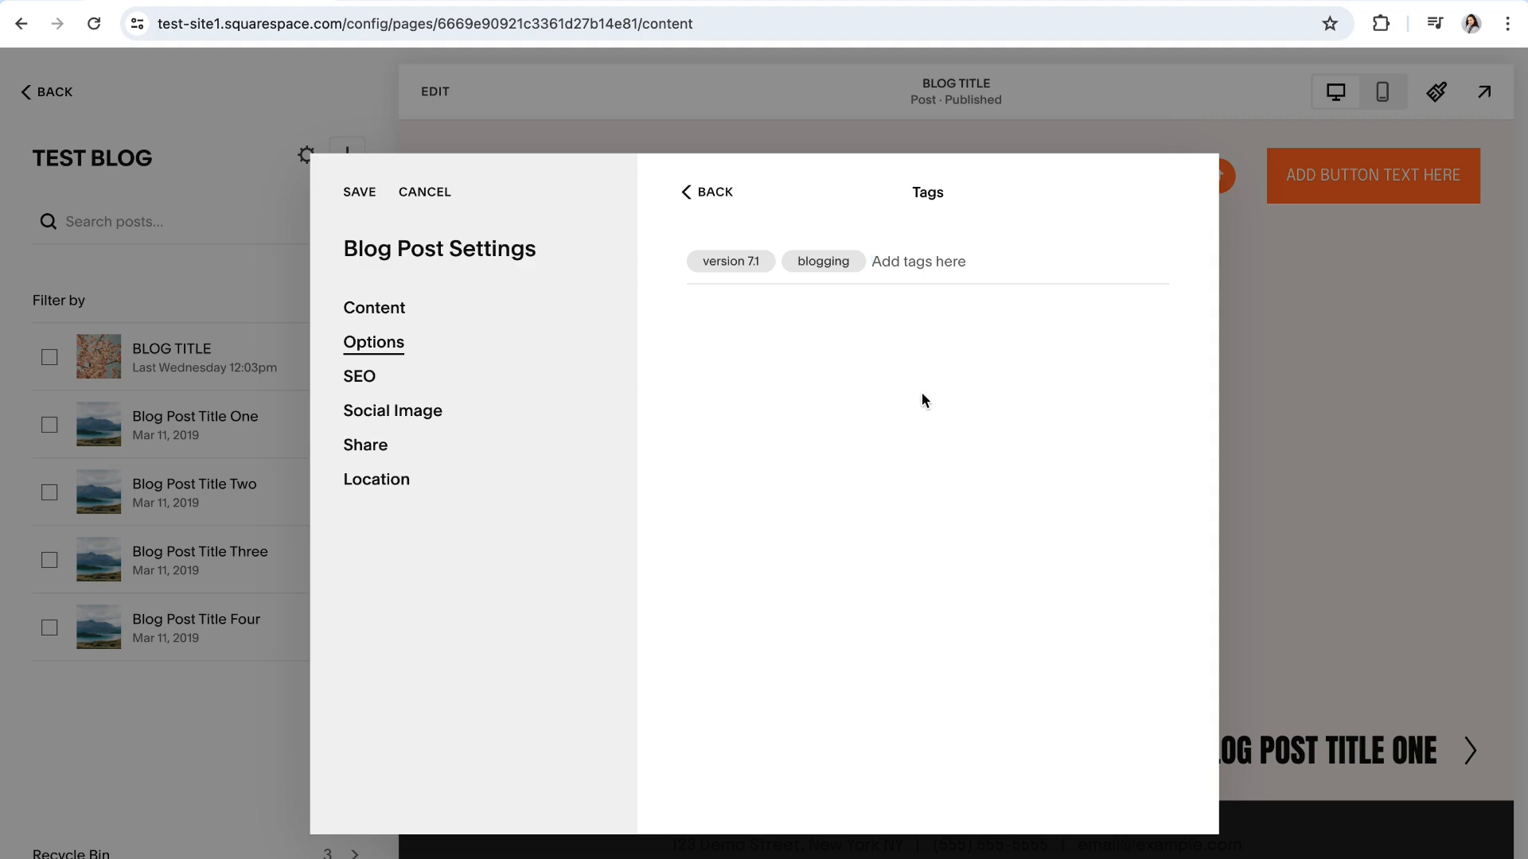
pyautogui.click(703, 194)
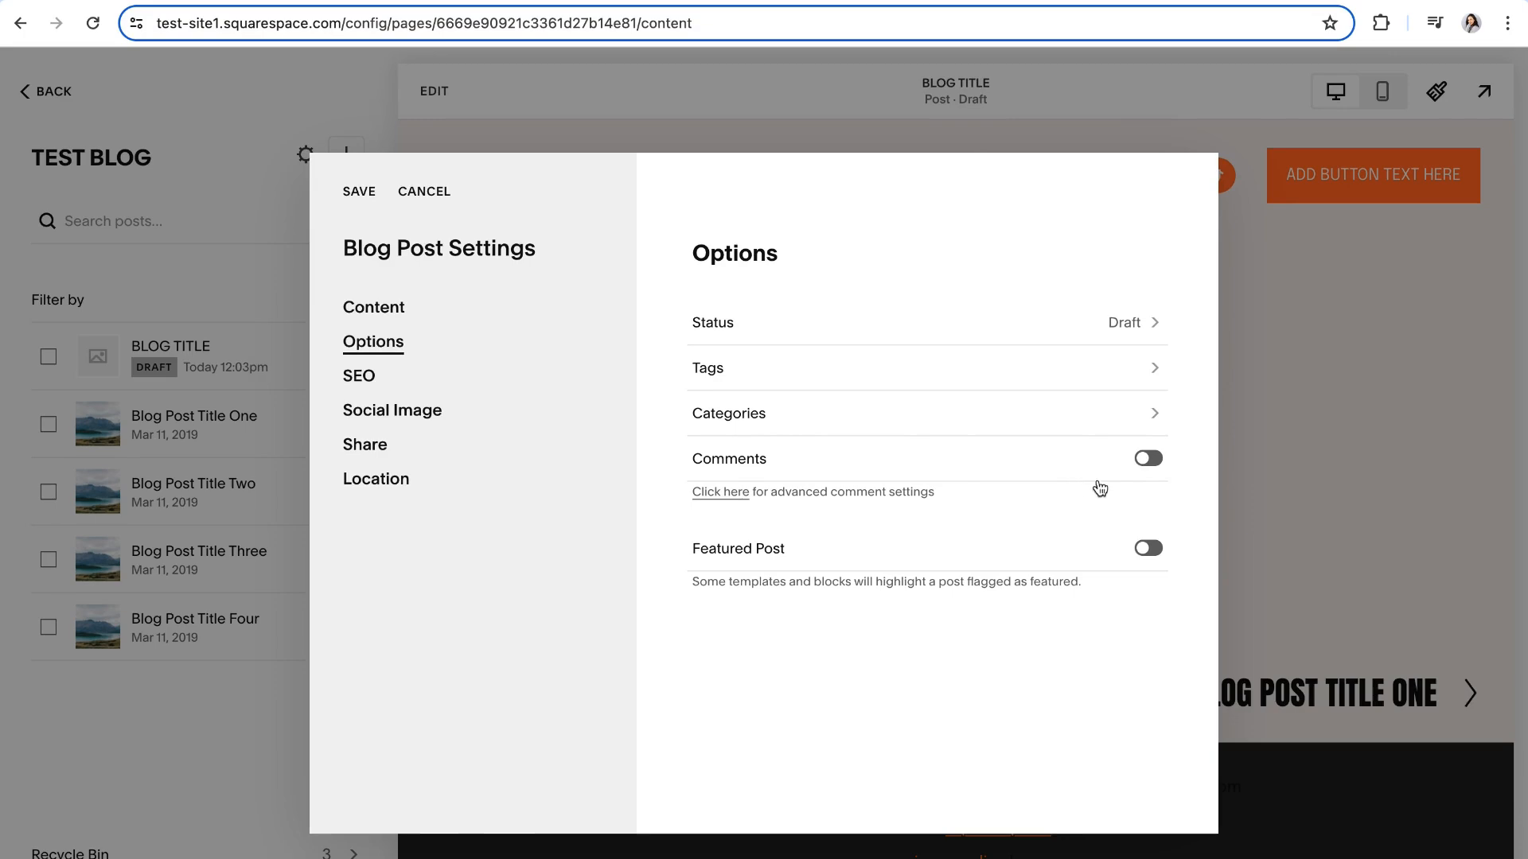
# - Turn the blog post's Comments and Featured Post options on and back off
pyautogui.click(1146, 459)
pyautogui.click(1146, 462)
pyautogui.click(1146, 550)
pyautogui.click(1151, 549)
# - Review the blog post's SEO, Social Image, Share and Location settings, and return to its content settings
pyautogui.click(360, 379)
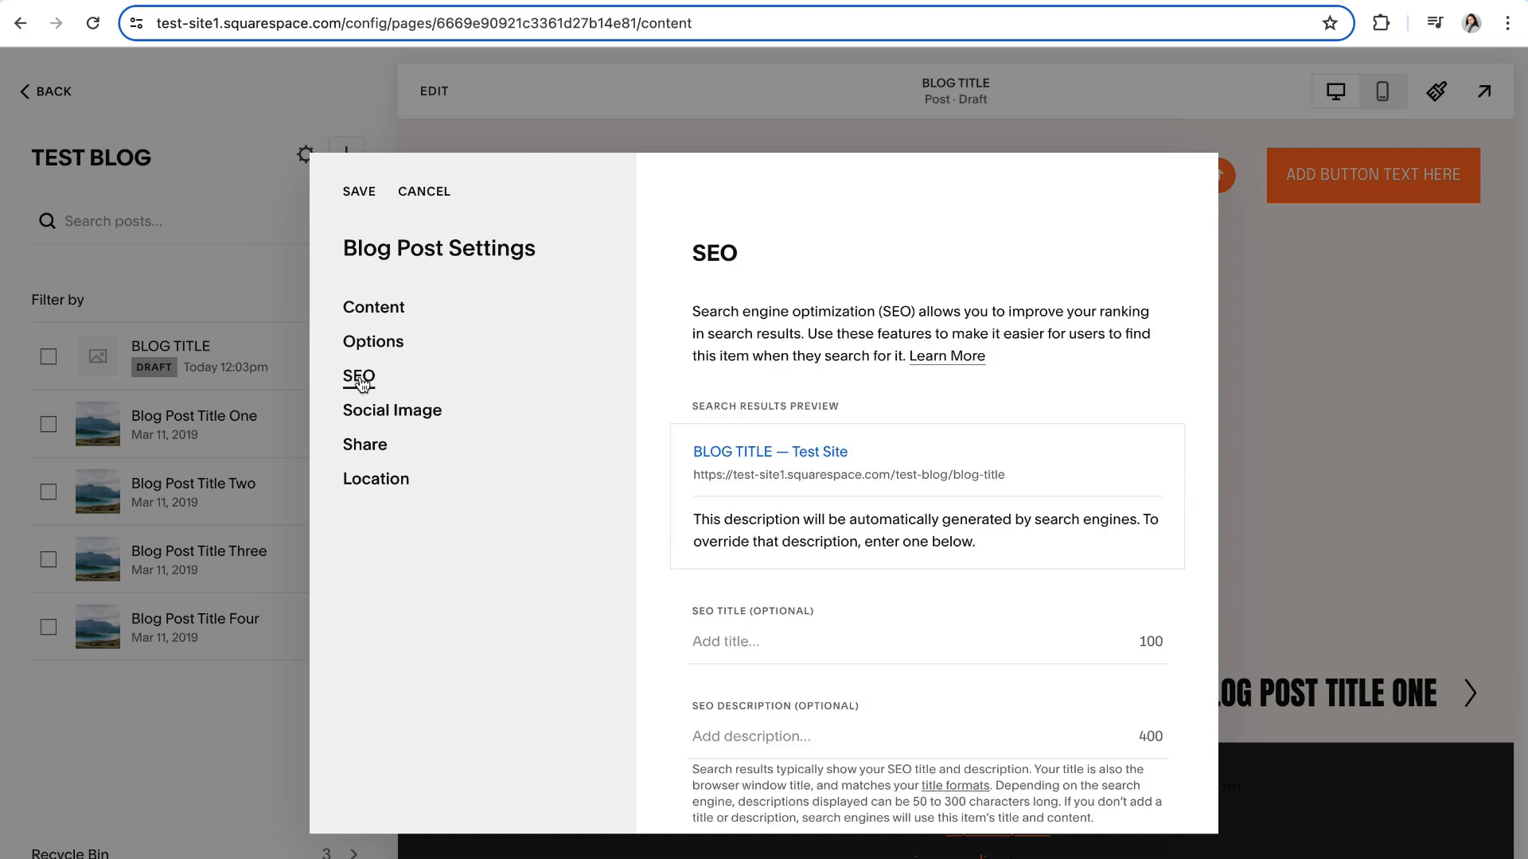
pyautogui.scroll(-1, 913, 518)
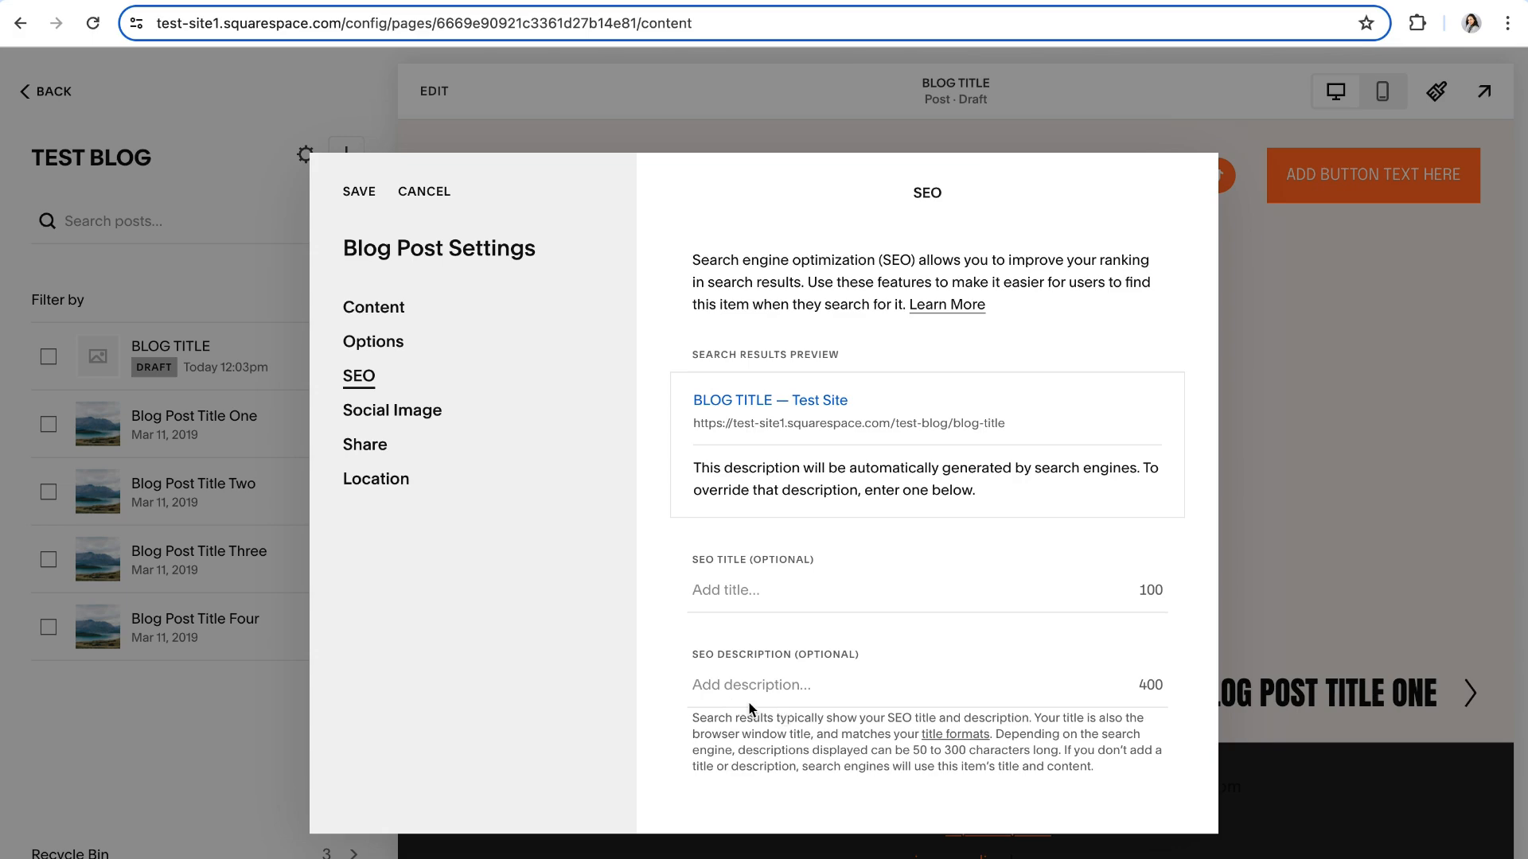
pyautogui.scroll(1, 749, 708)
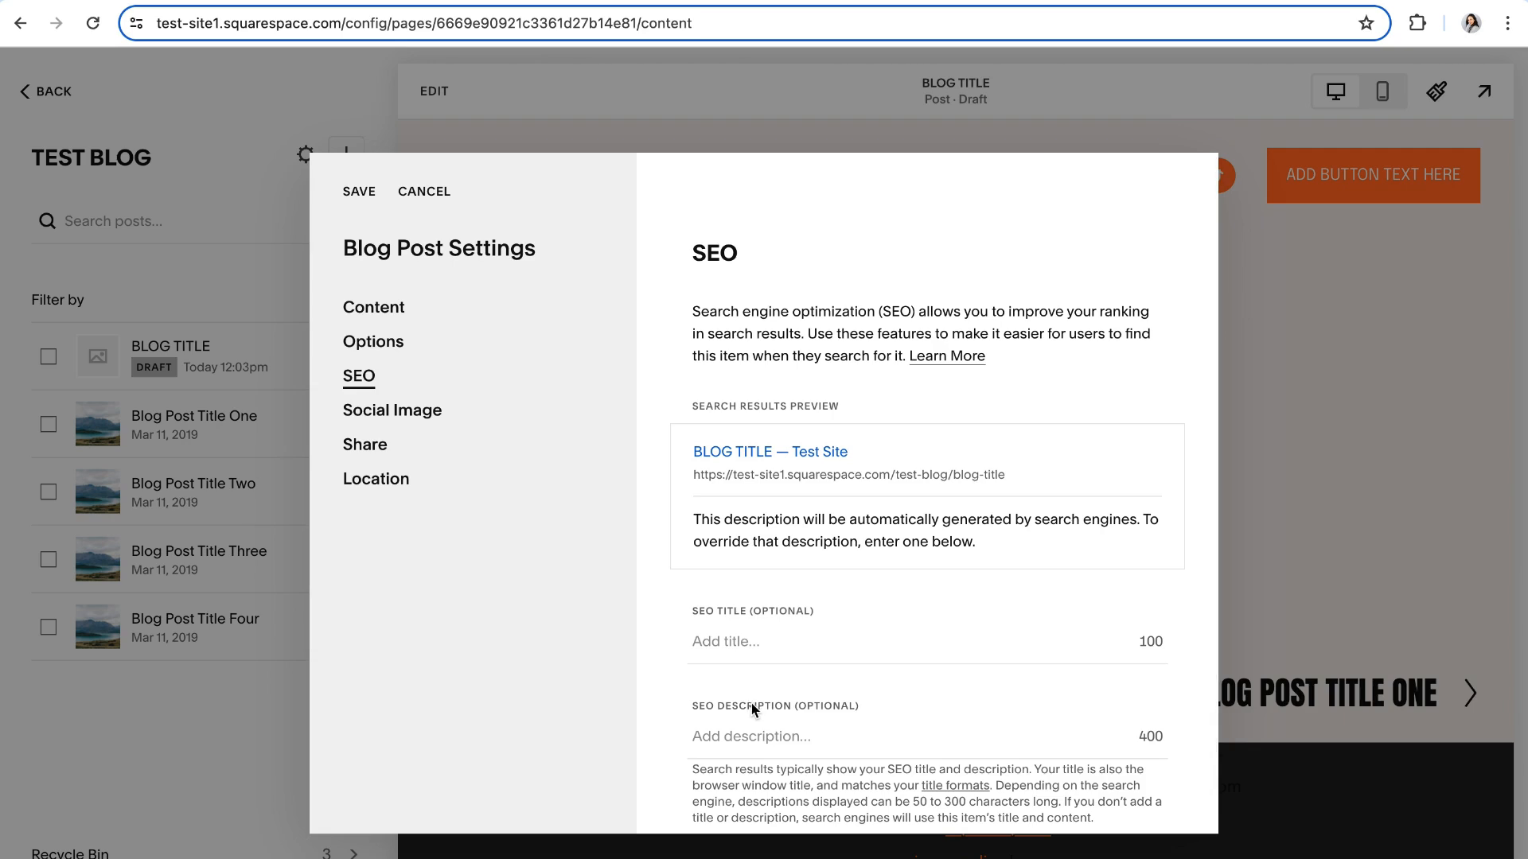
pyautogui.click(370, 420)
pyautogui.click(366, 448)
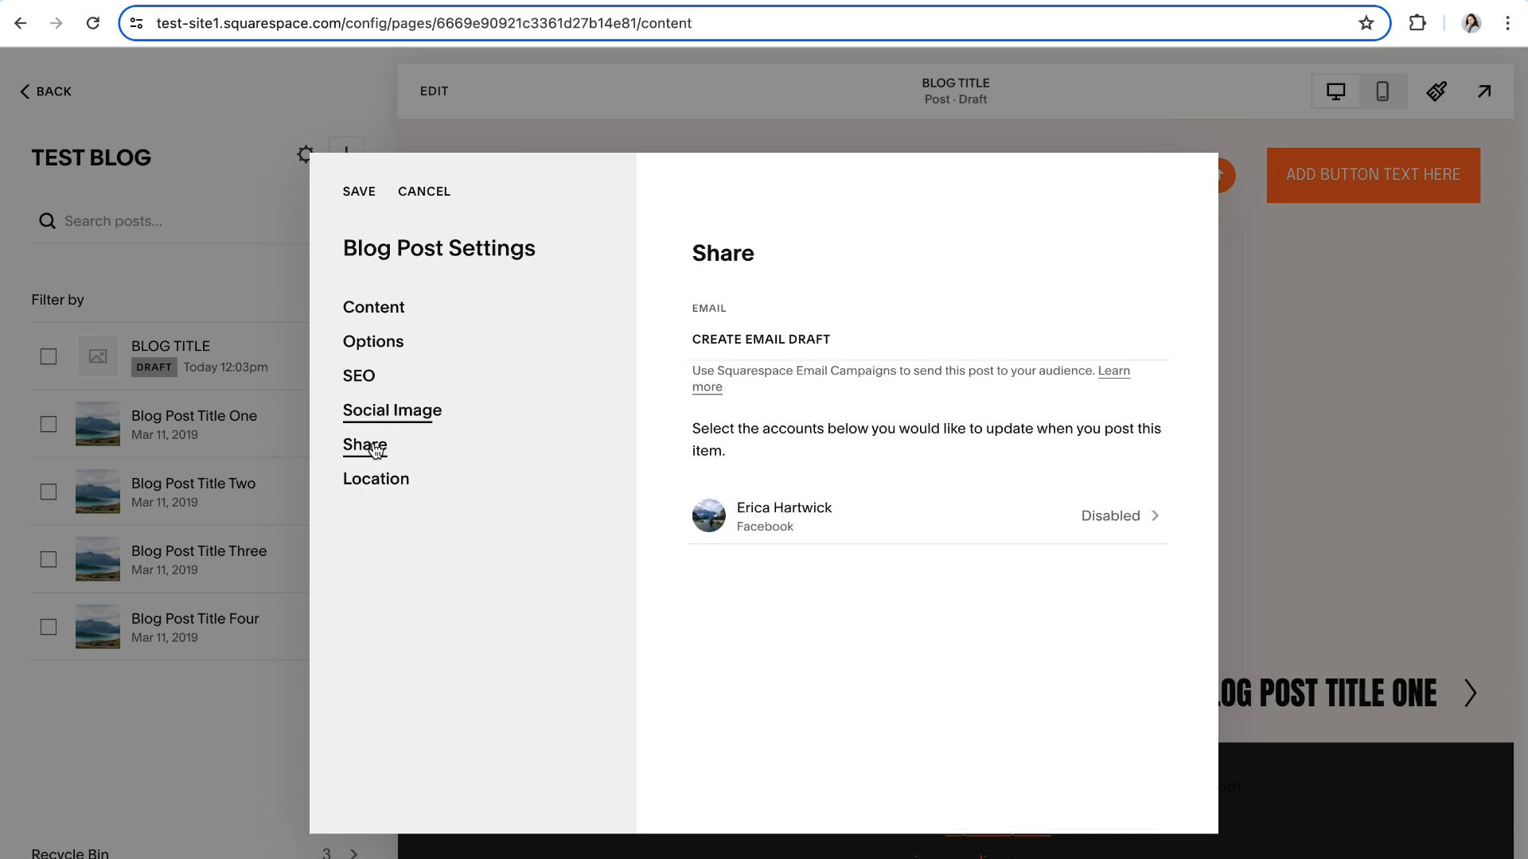
pyautogui.click(382, 491)
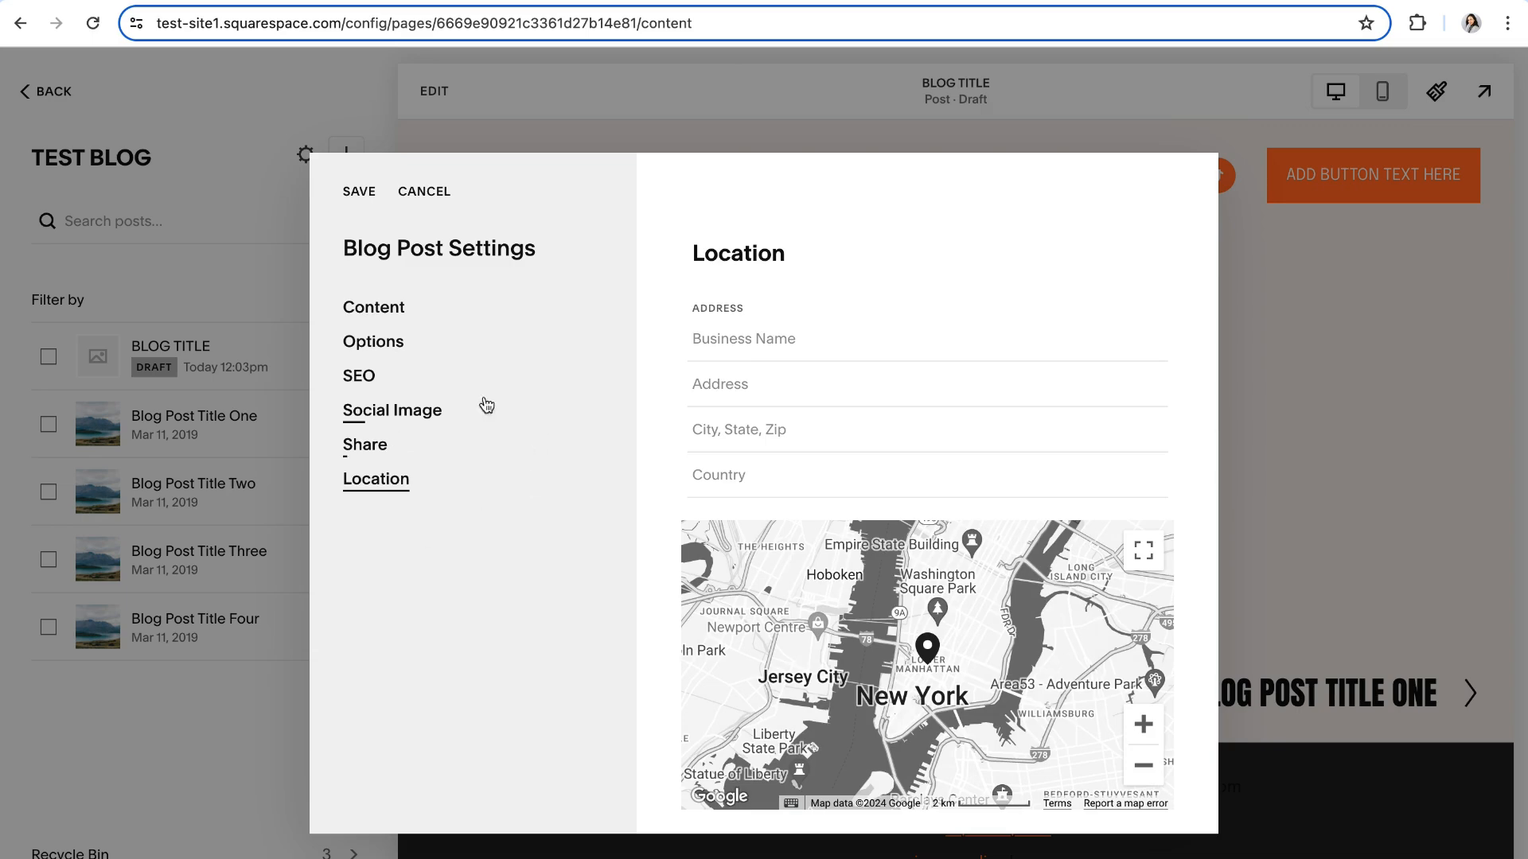
pyautogui.click(376, 312)
# - Start a new blog post on the TEST BLOG page of the testsite-brine site
pyautogui.click(281, 765)
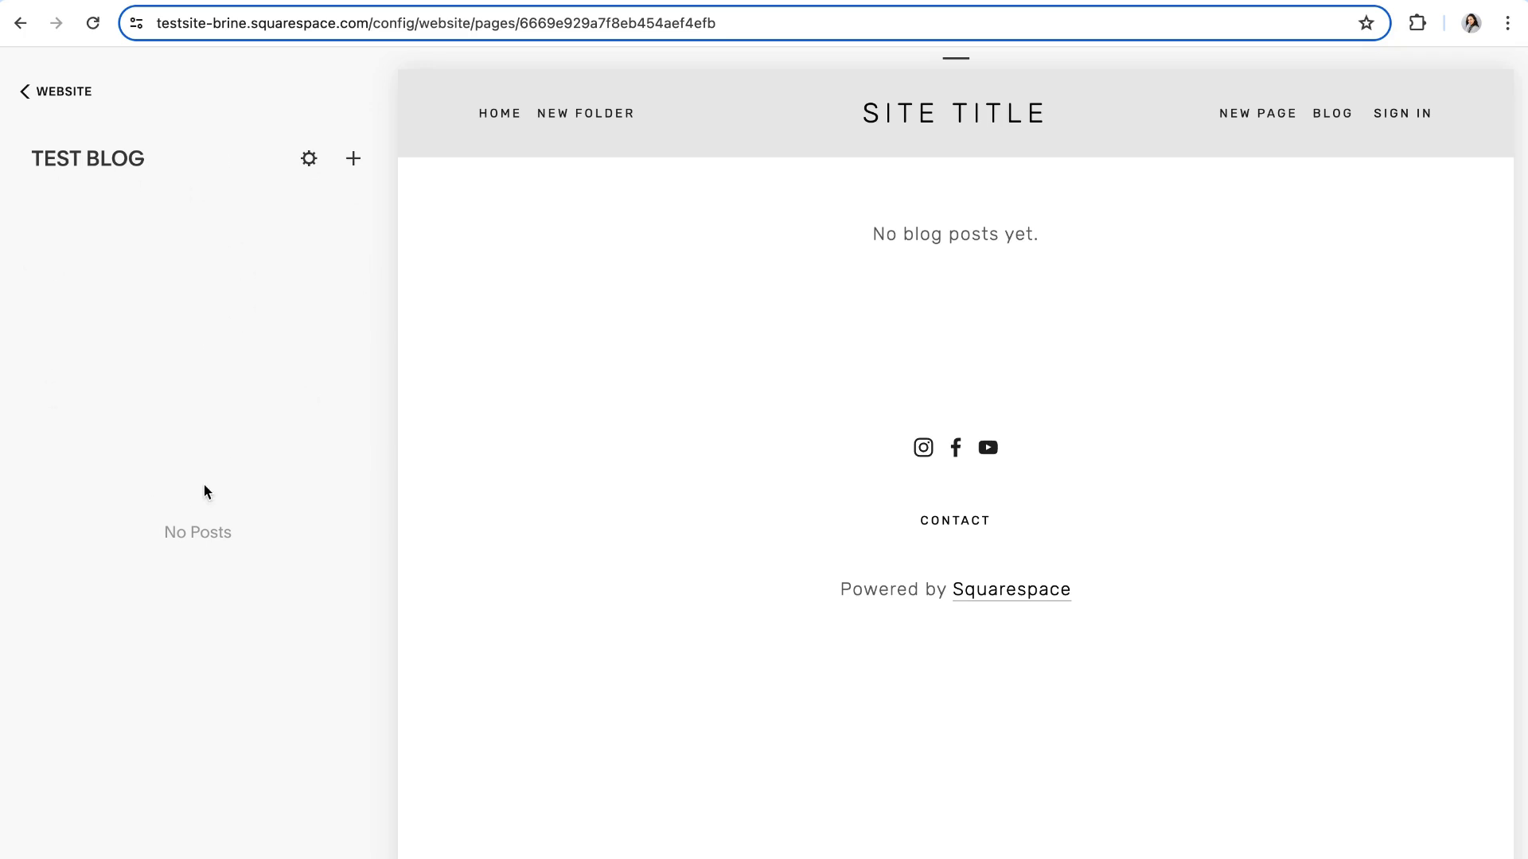
pyautogui.click(353, 163)
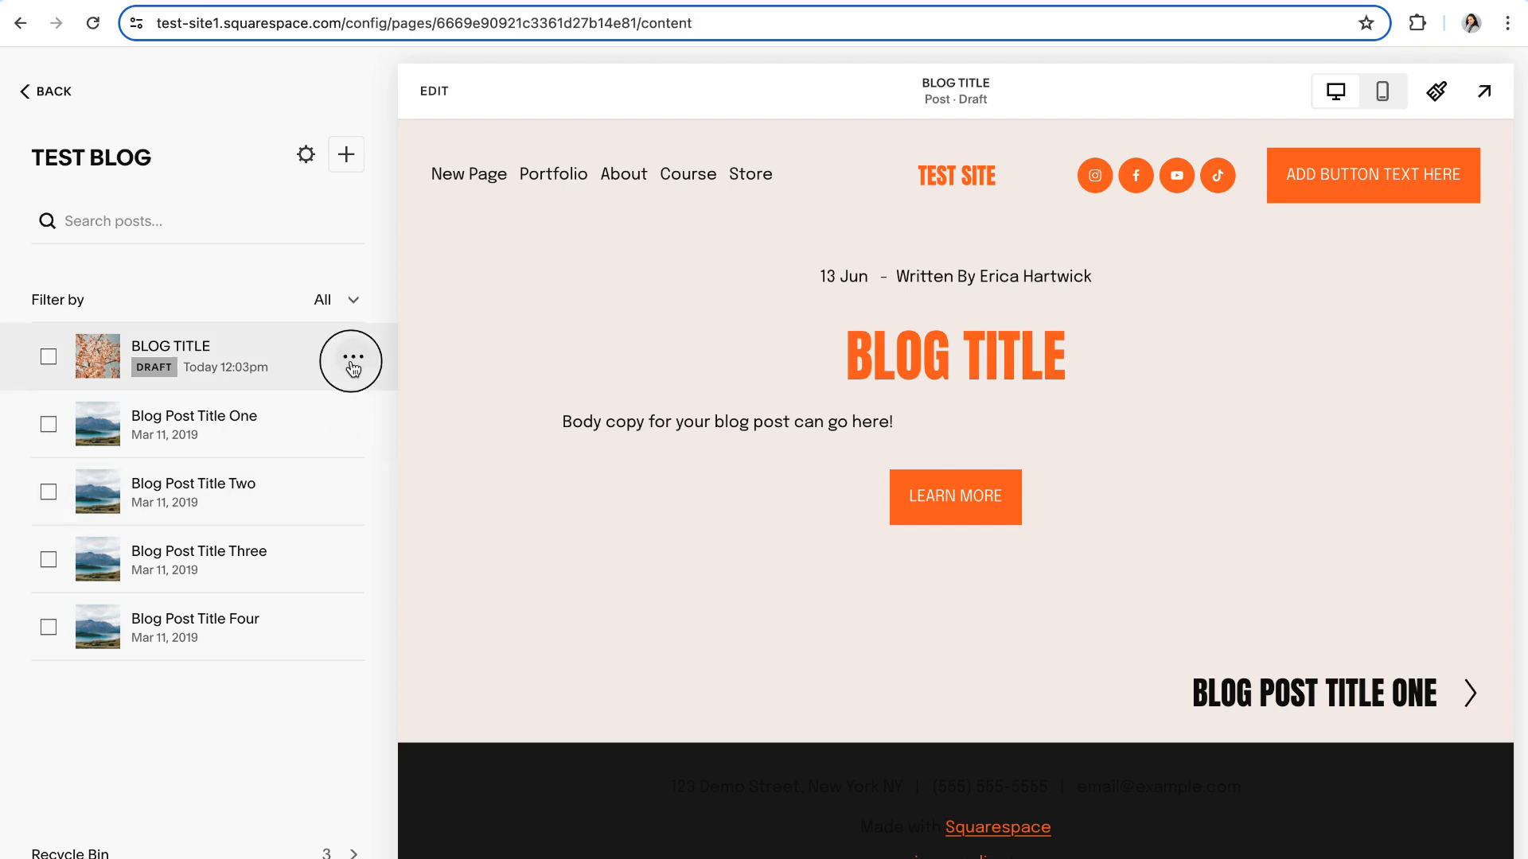
# - On test-site1, view the BLOG TITLE draft's blog post settings and close them
pyautogui.click(353, 356)
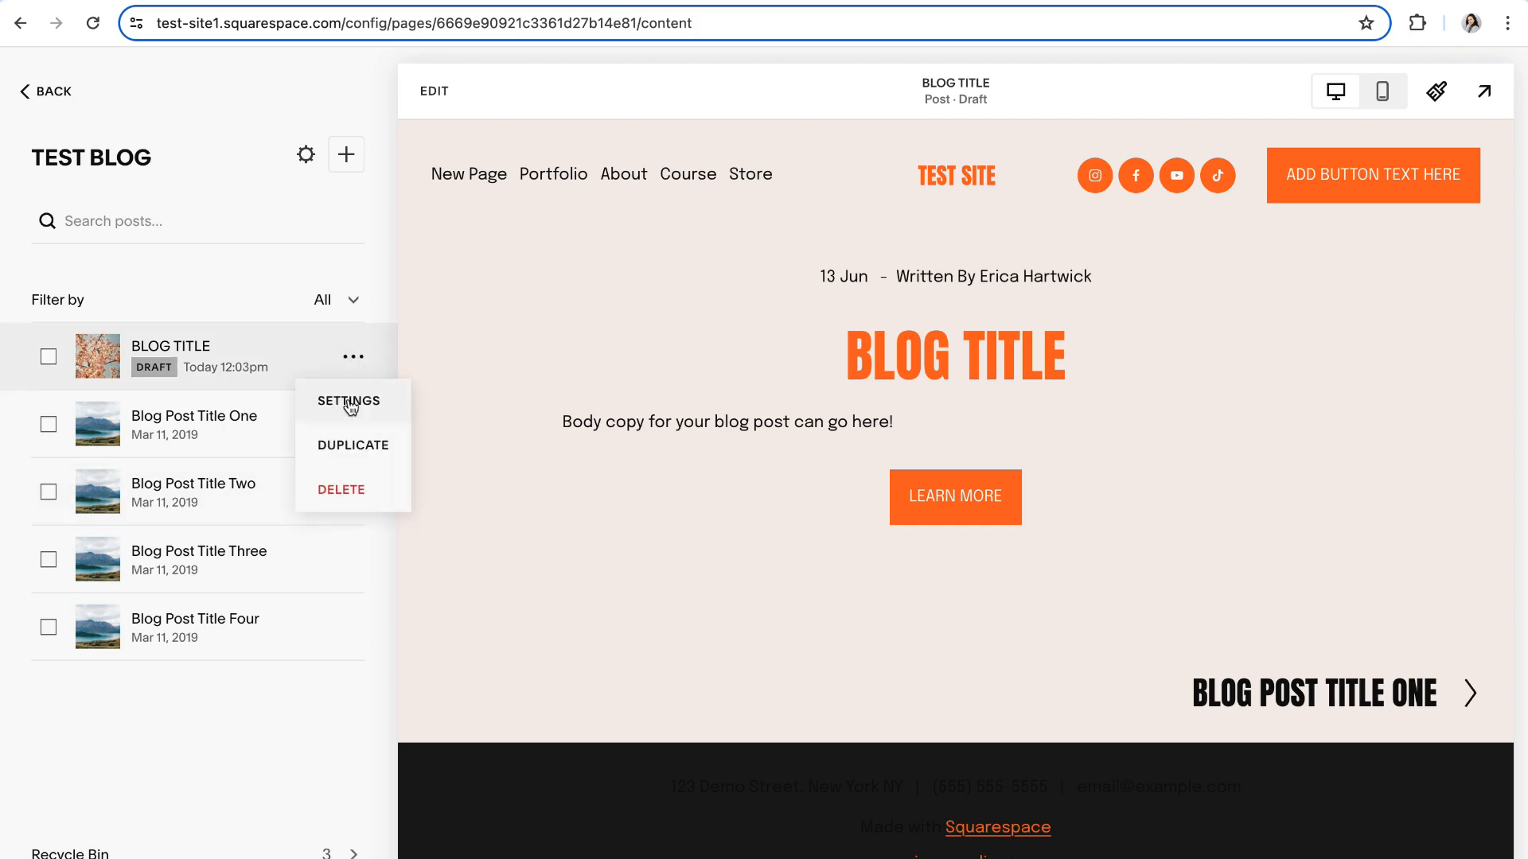
pyautogui.click(350, 402)
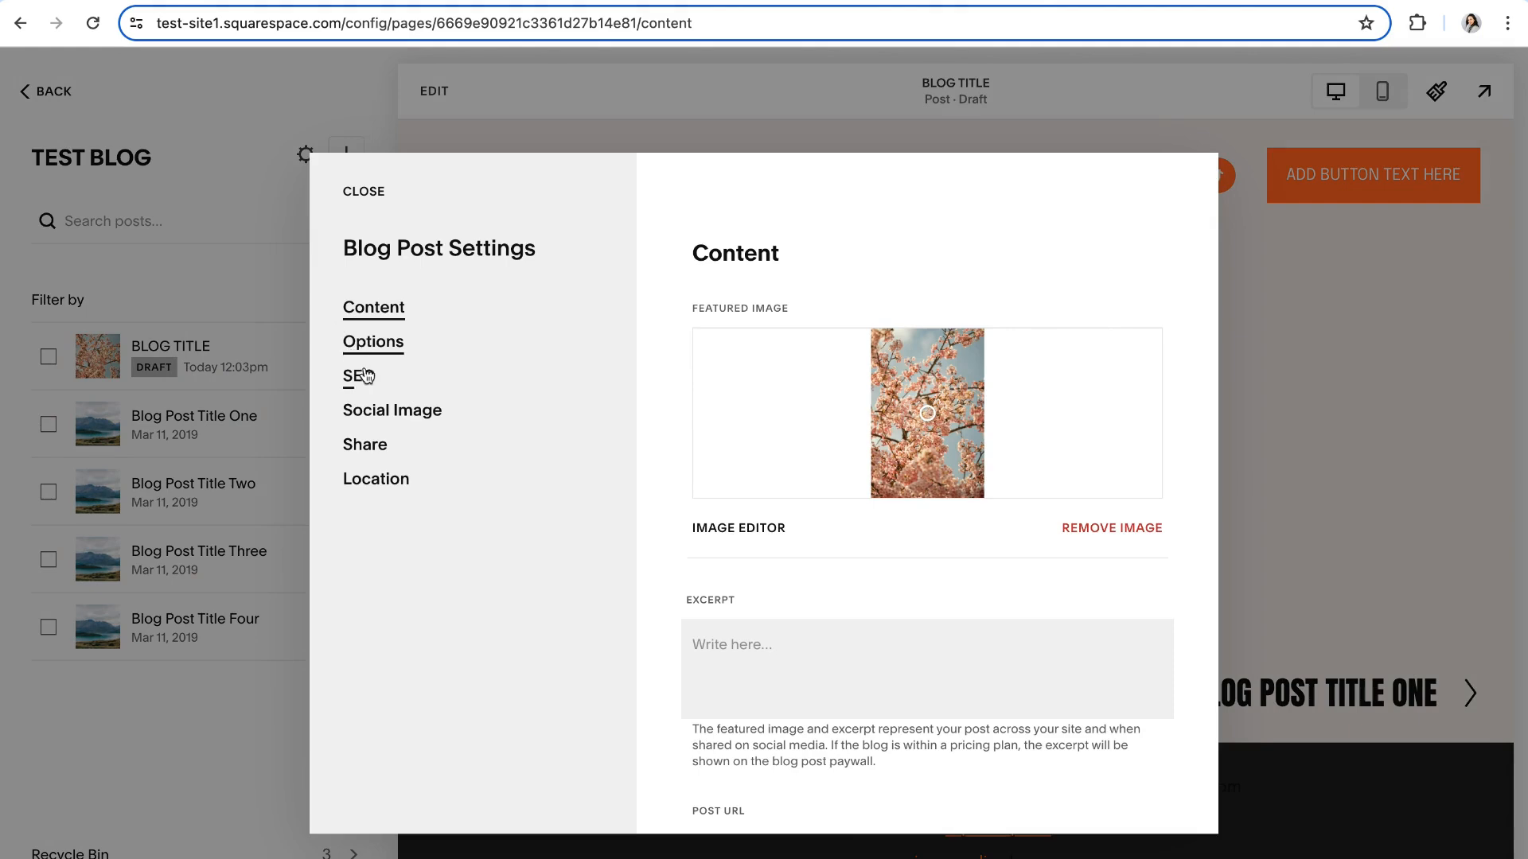
pyautogui.click(364, 191)
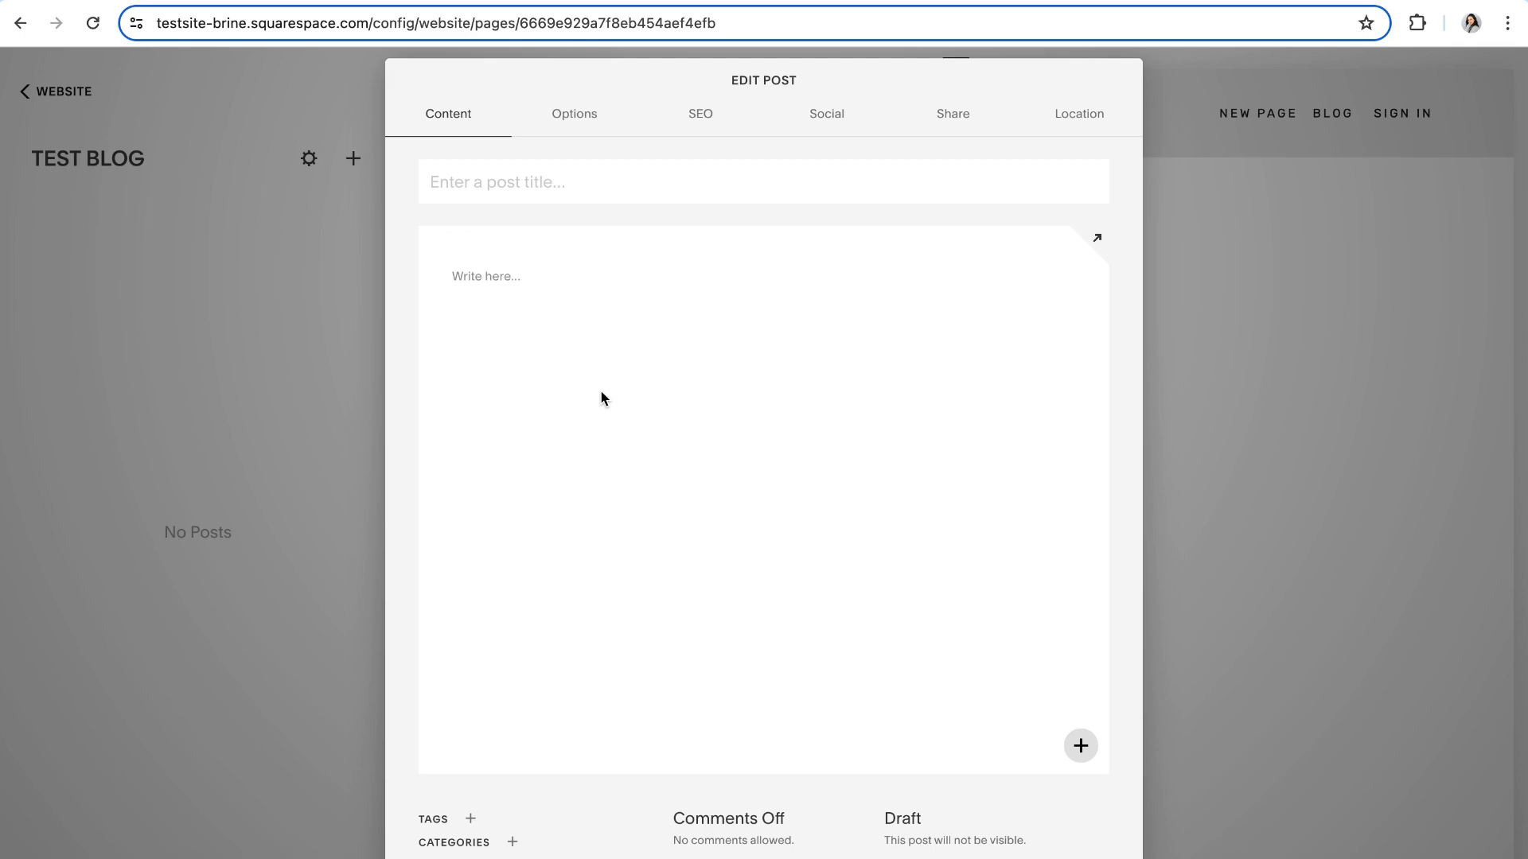
# - In the new testsite-brine post, enter the title "Blog Title" and the body text "Body copy for you blog goes here!"
pyautogui.click(505, 184)
pyautogui.write('Blog Title')
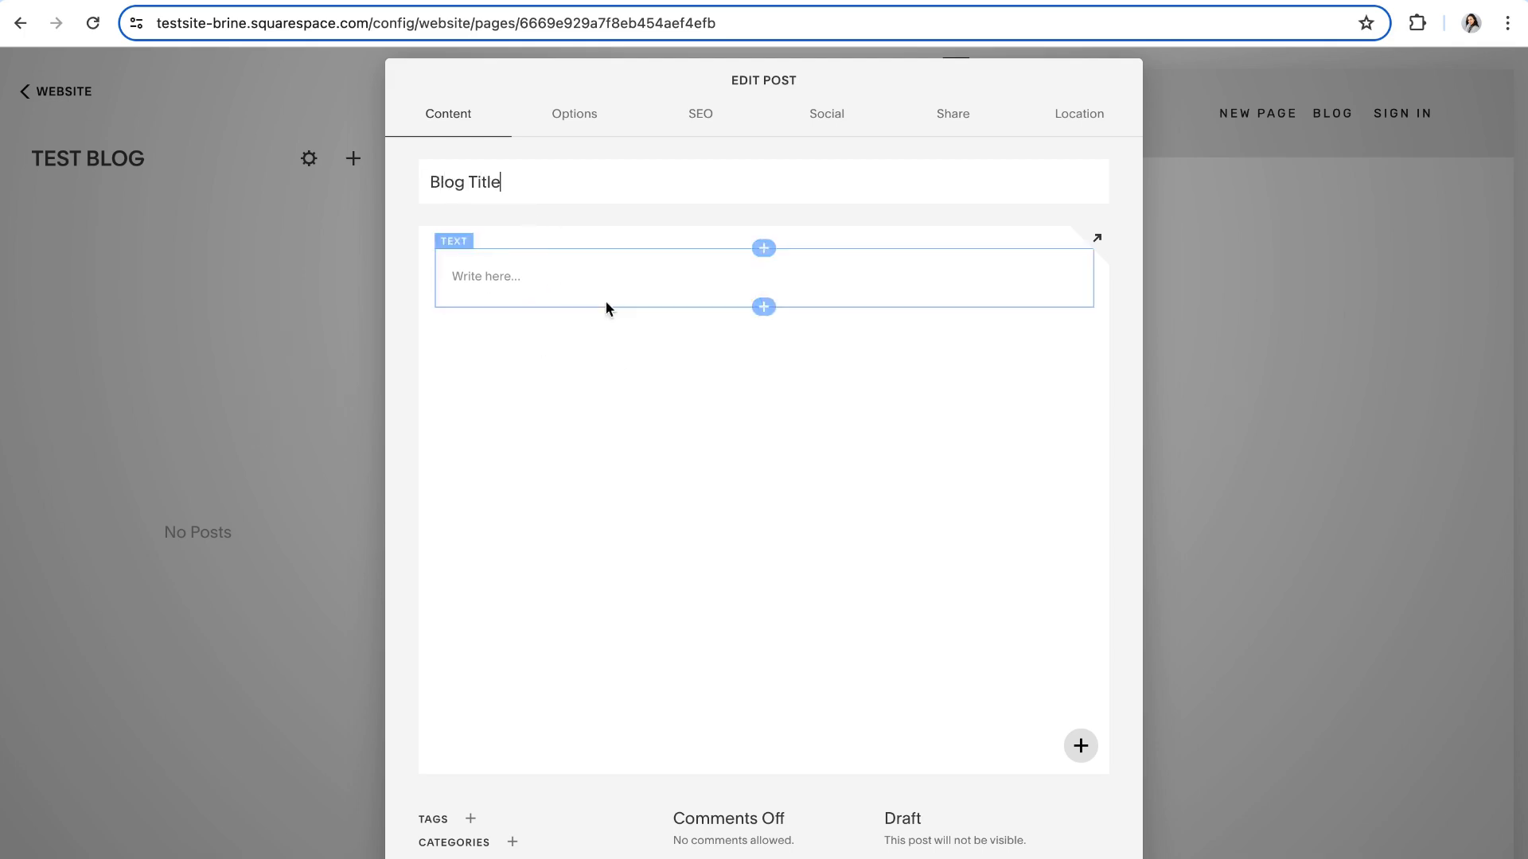
pyautogui.click(492, 276)
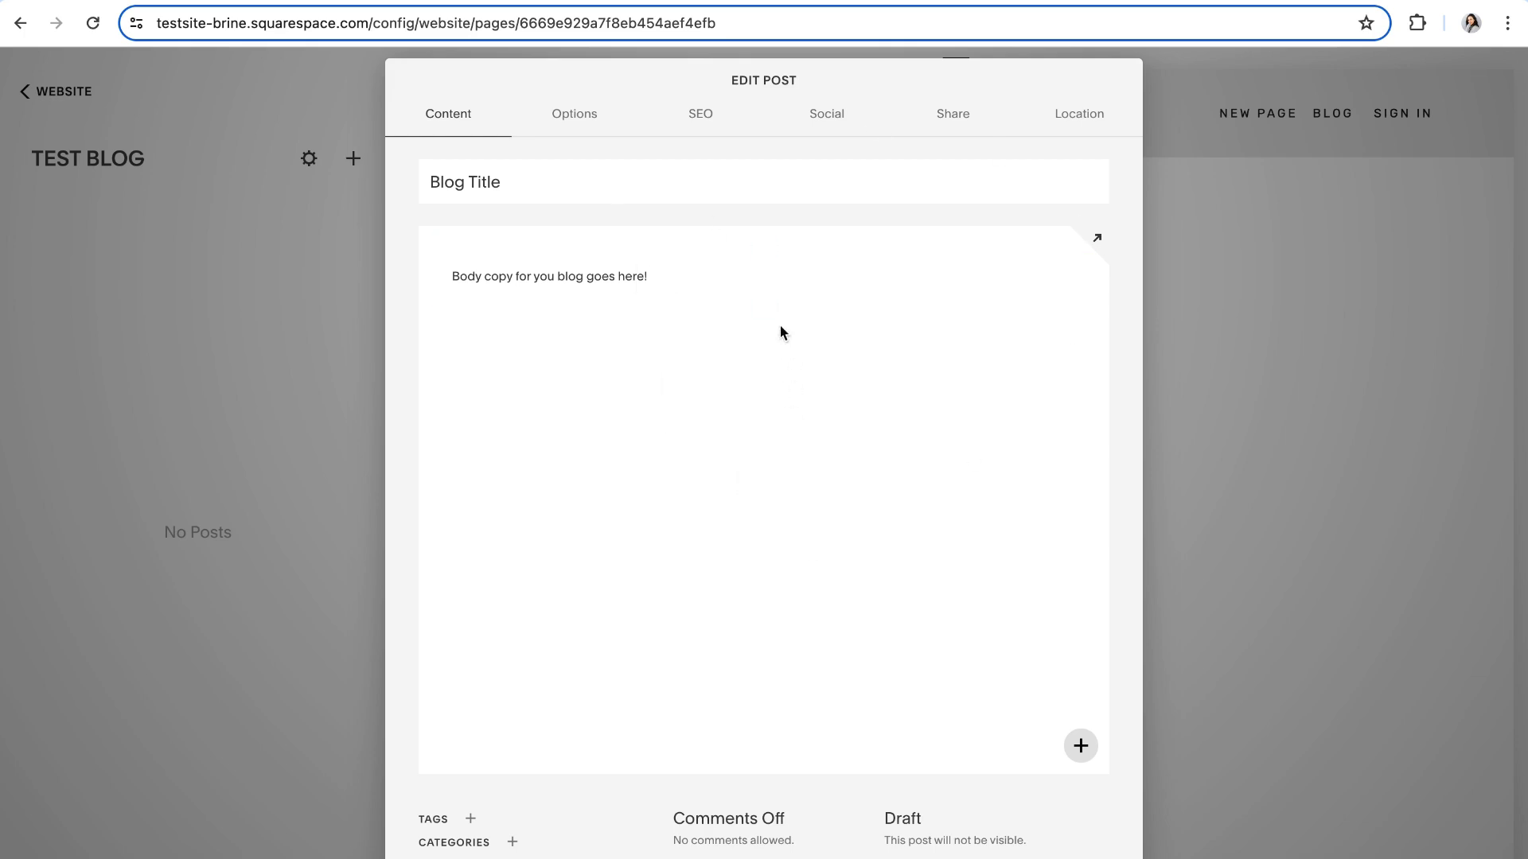
# - Add a Learn More button block below the post's body text
pyautogui.click(763, 308)
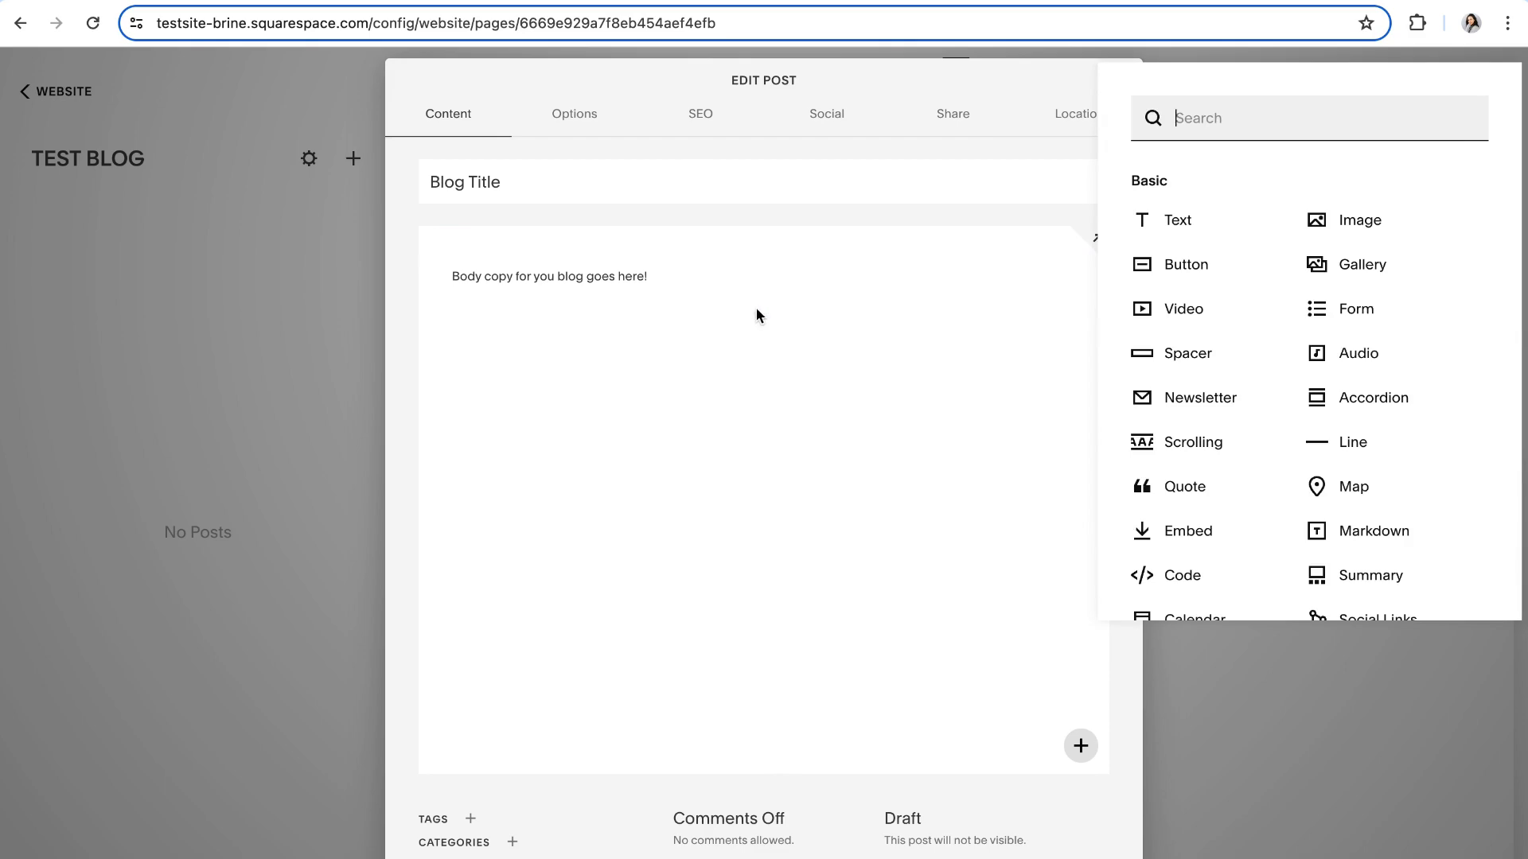
pyautogui.click(1182, 272)
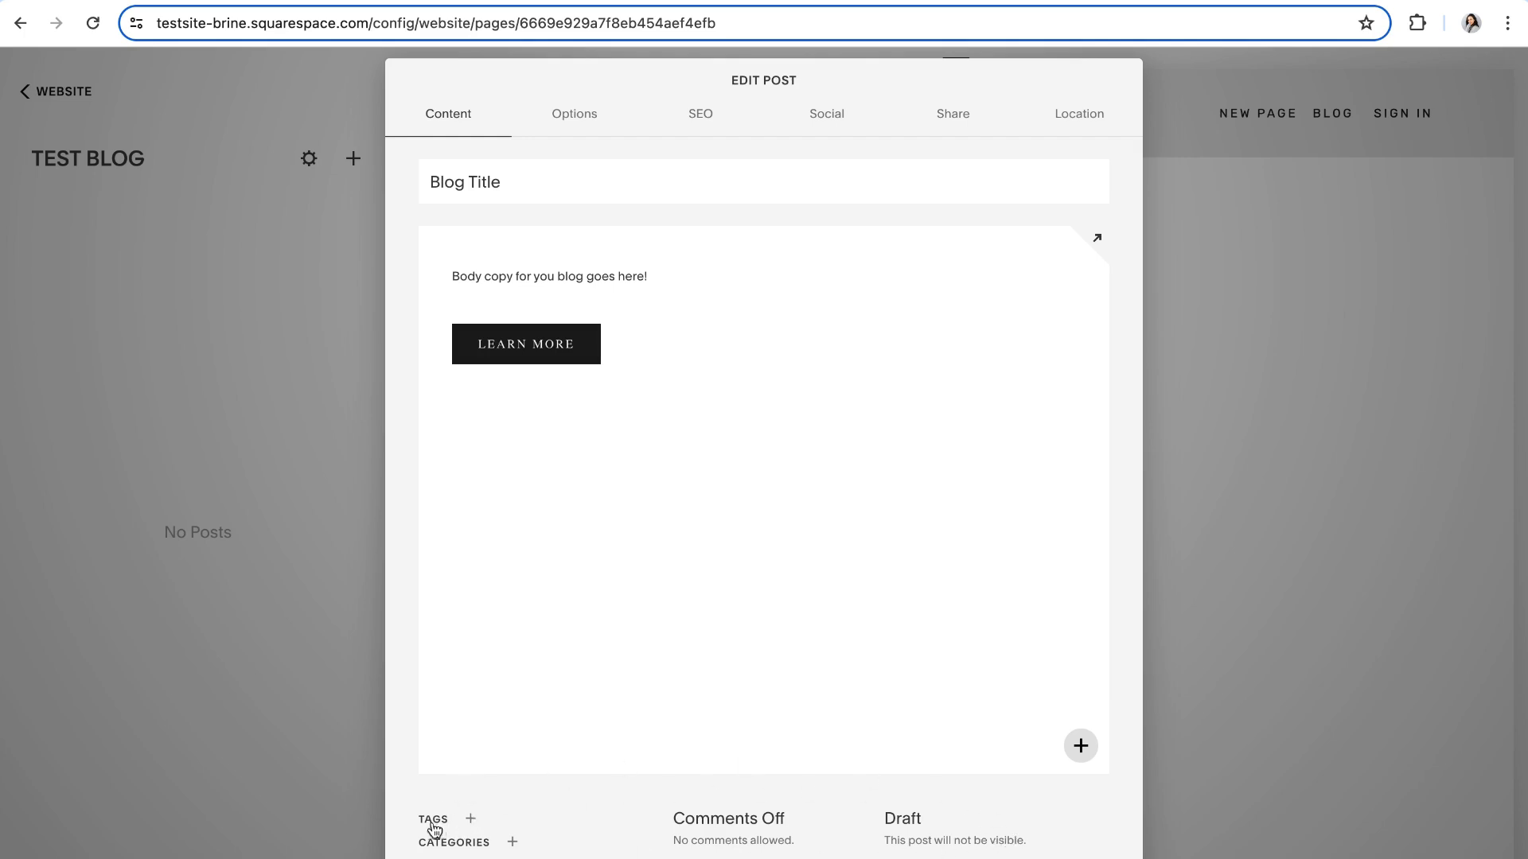
# - Add the tag squarespace to the new post, and remove it again
pyautogui.click(471, 820)
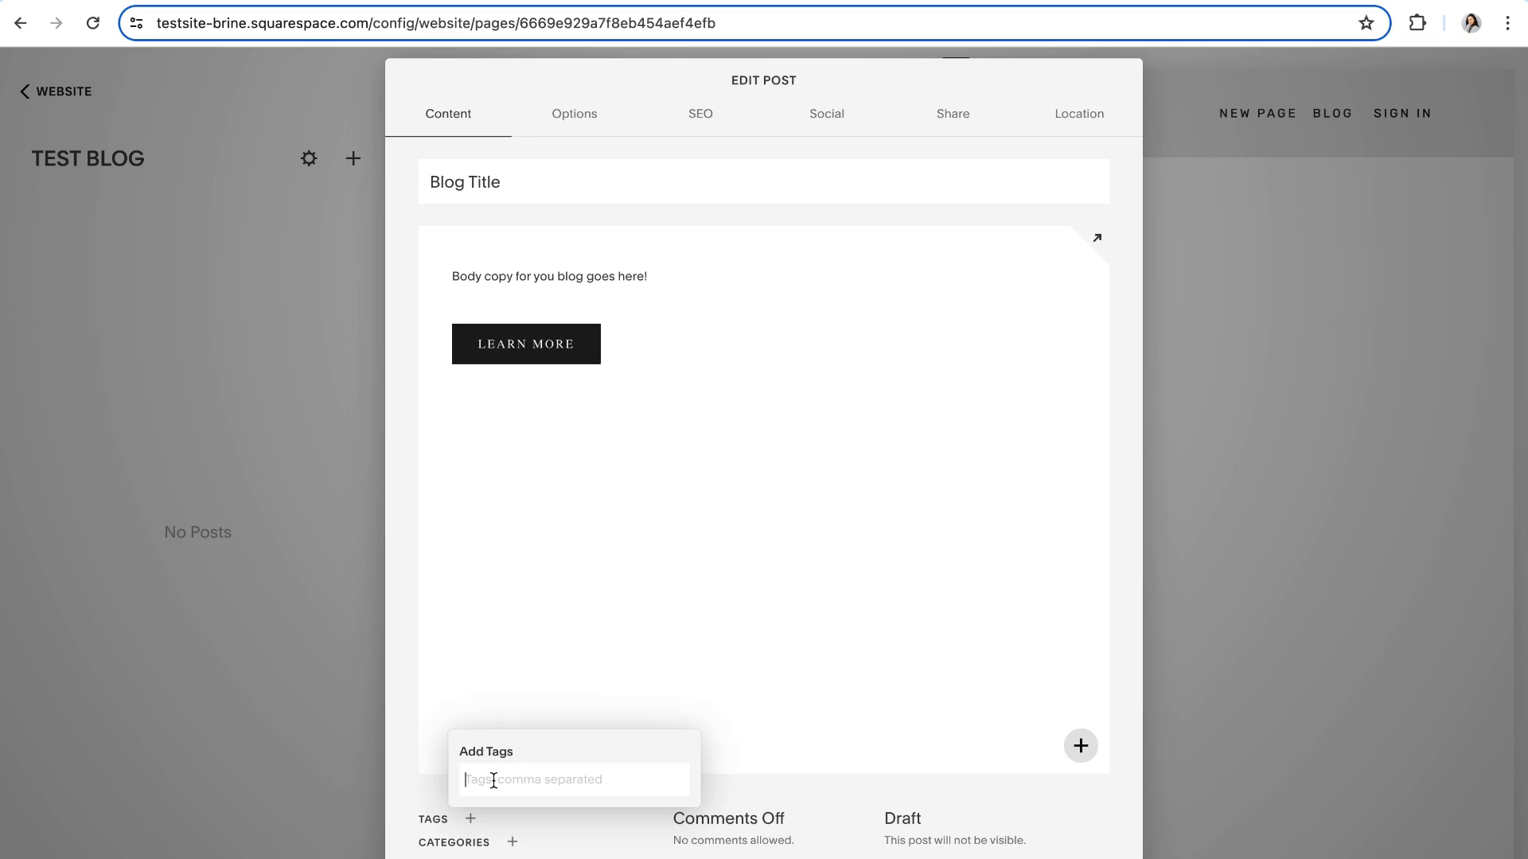
pyautogui.write('squarespace')
pyautogui.press('Return')
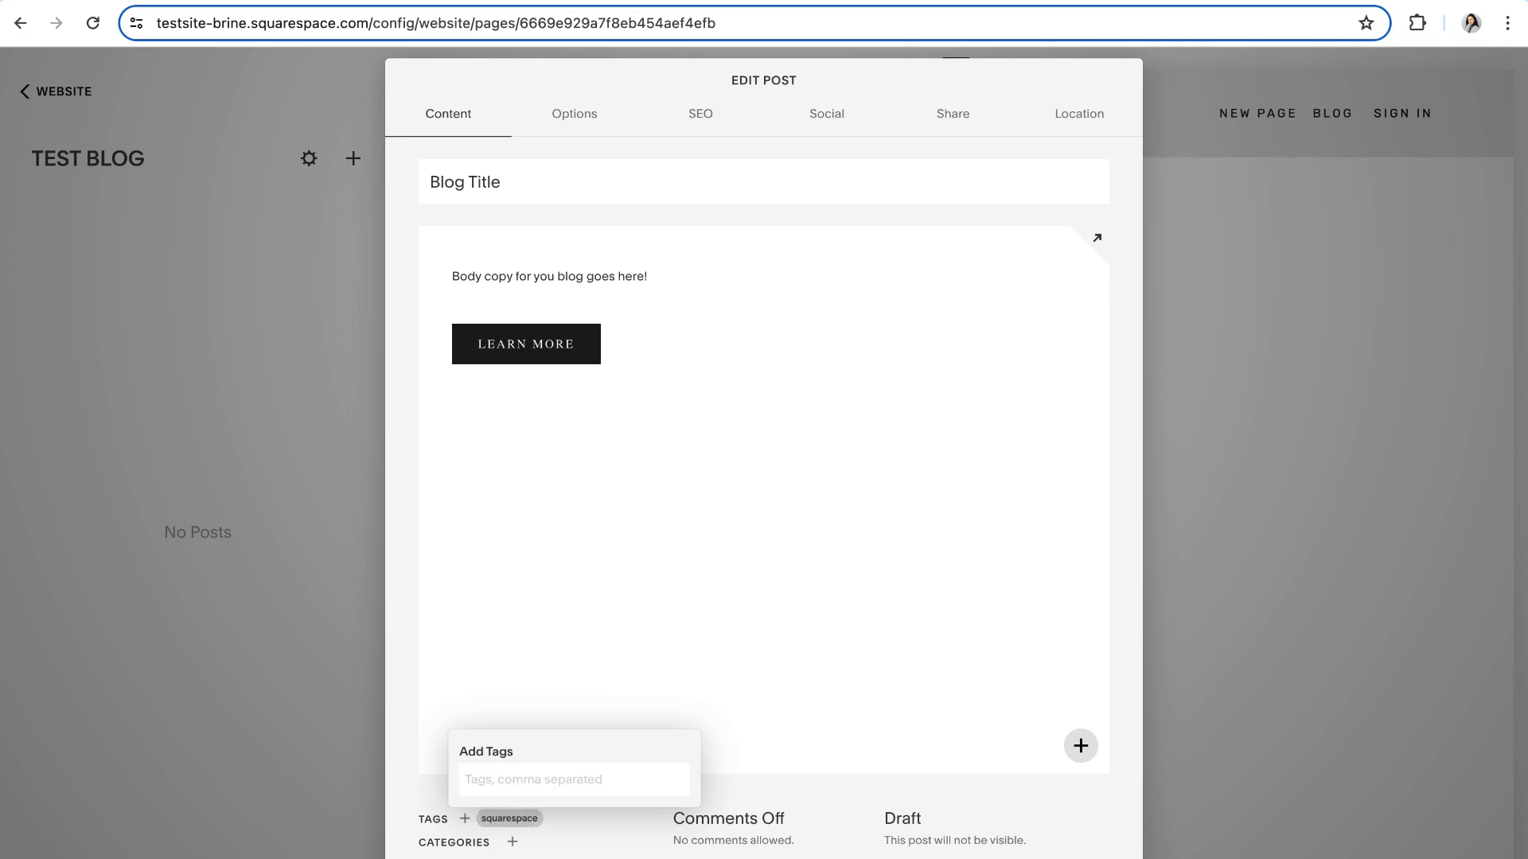
pyautogui.click(503, 723)
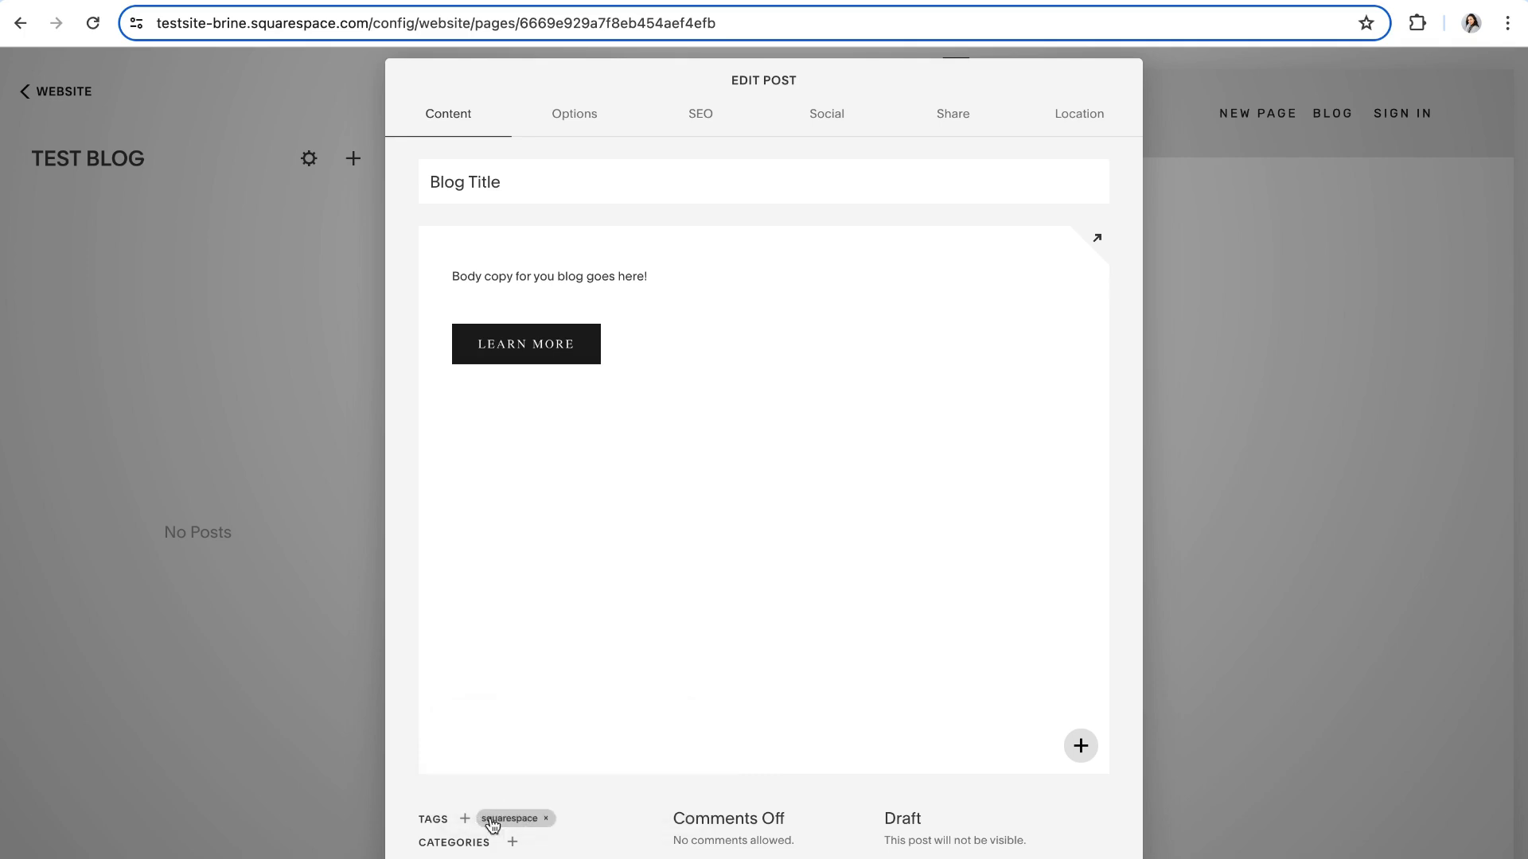
pyautogui.click(548, 819)
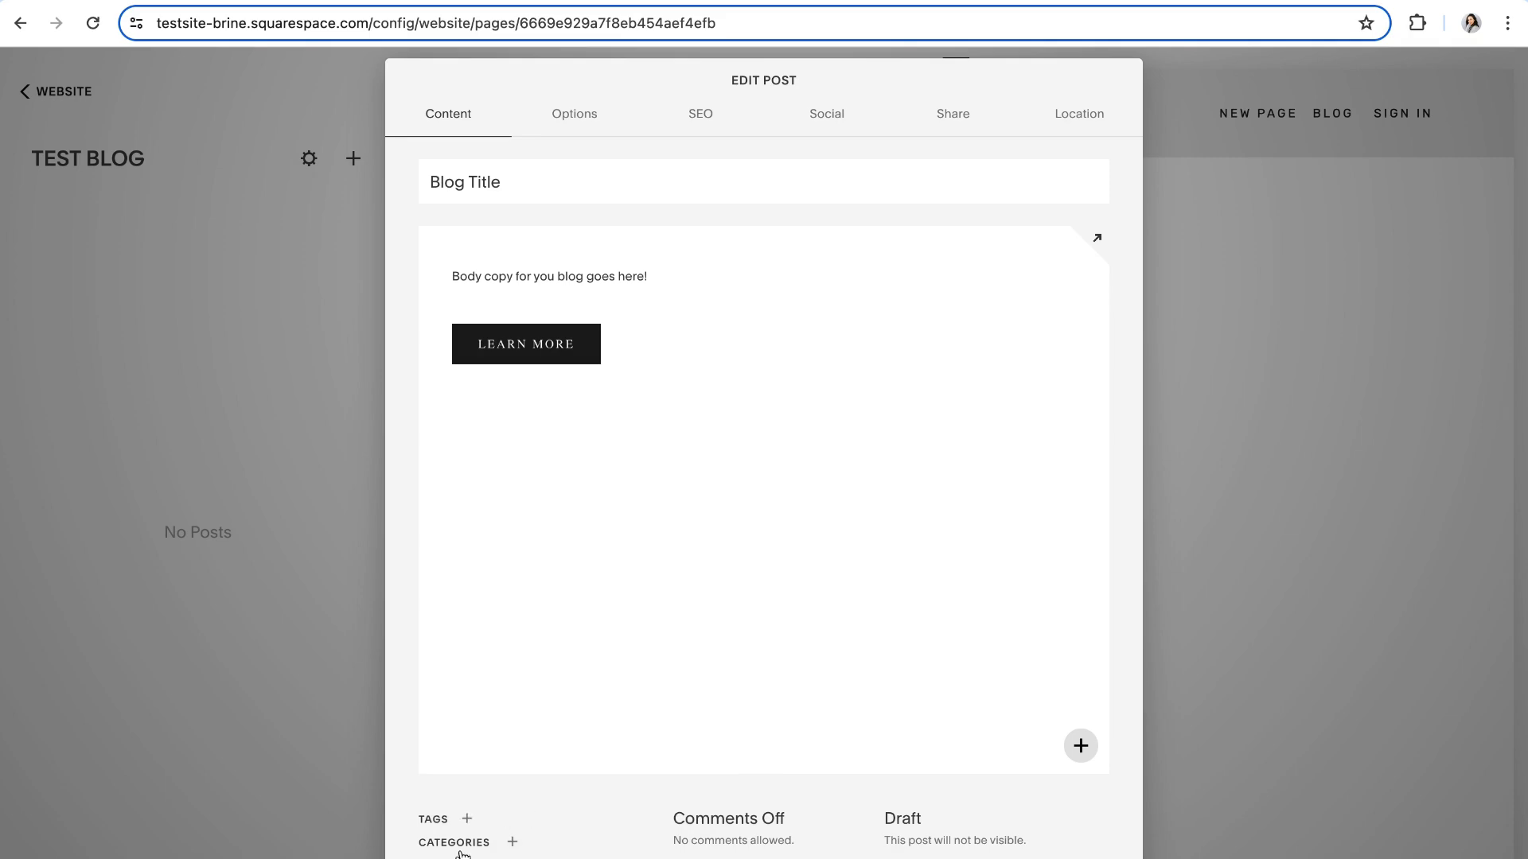
# - Create the category Squarespace and assign it to the new blog post
pyautogui.click(512, 844)
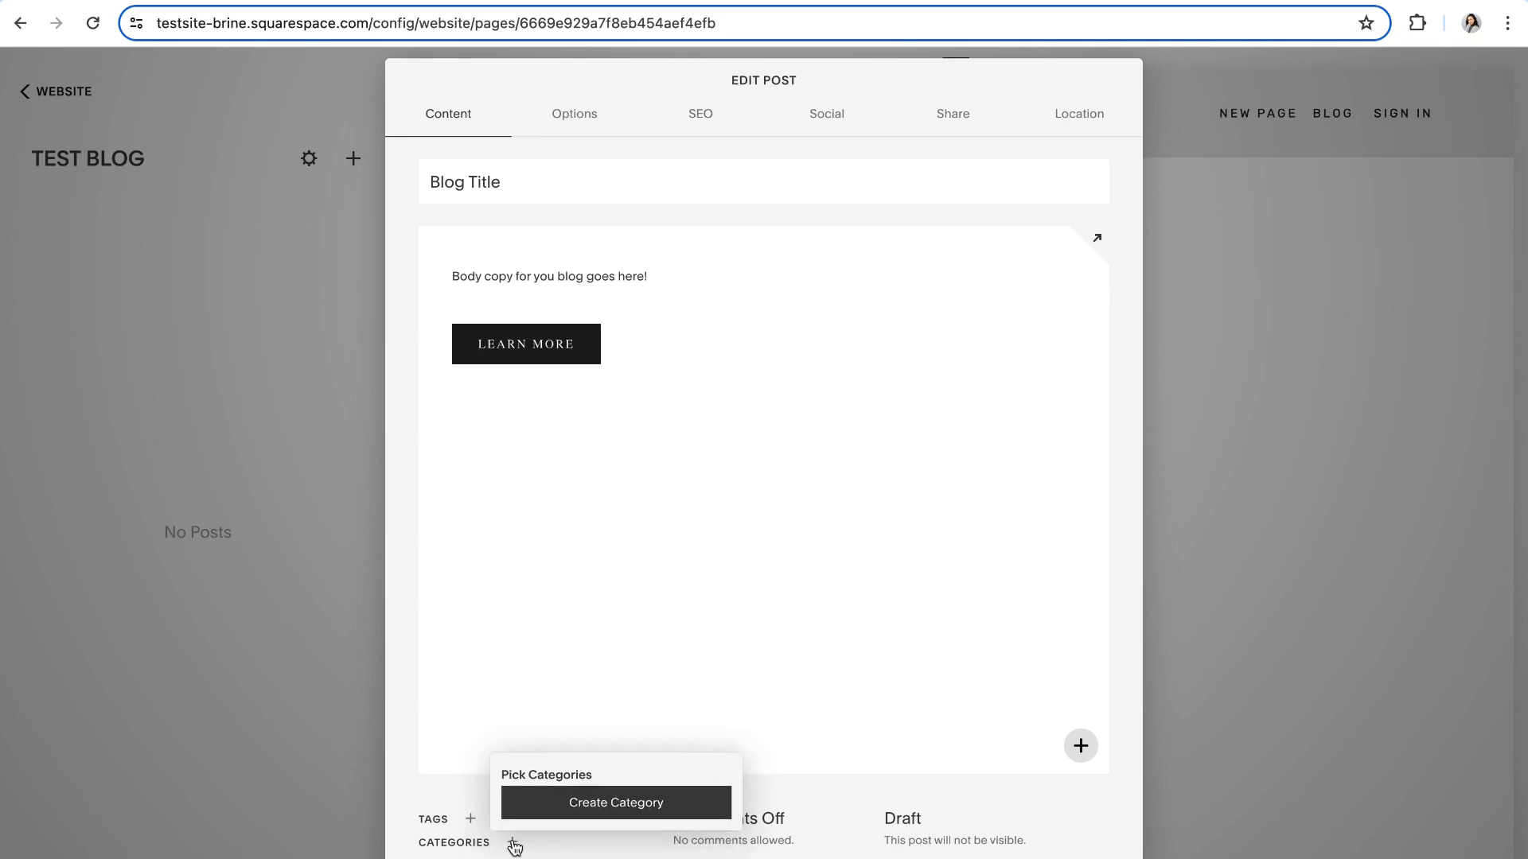
pyautogui.click(589, 804)
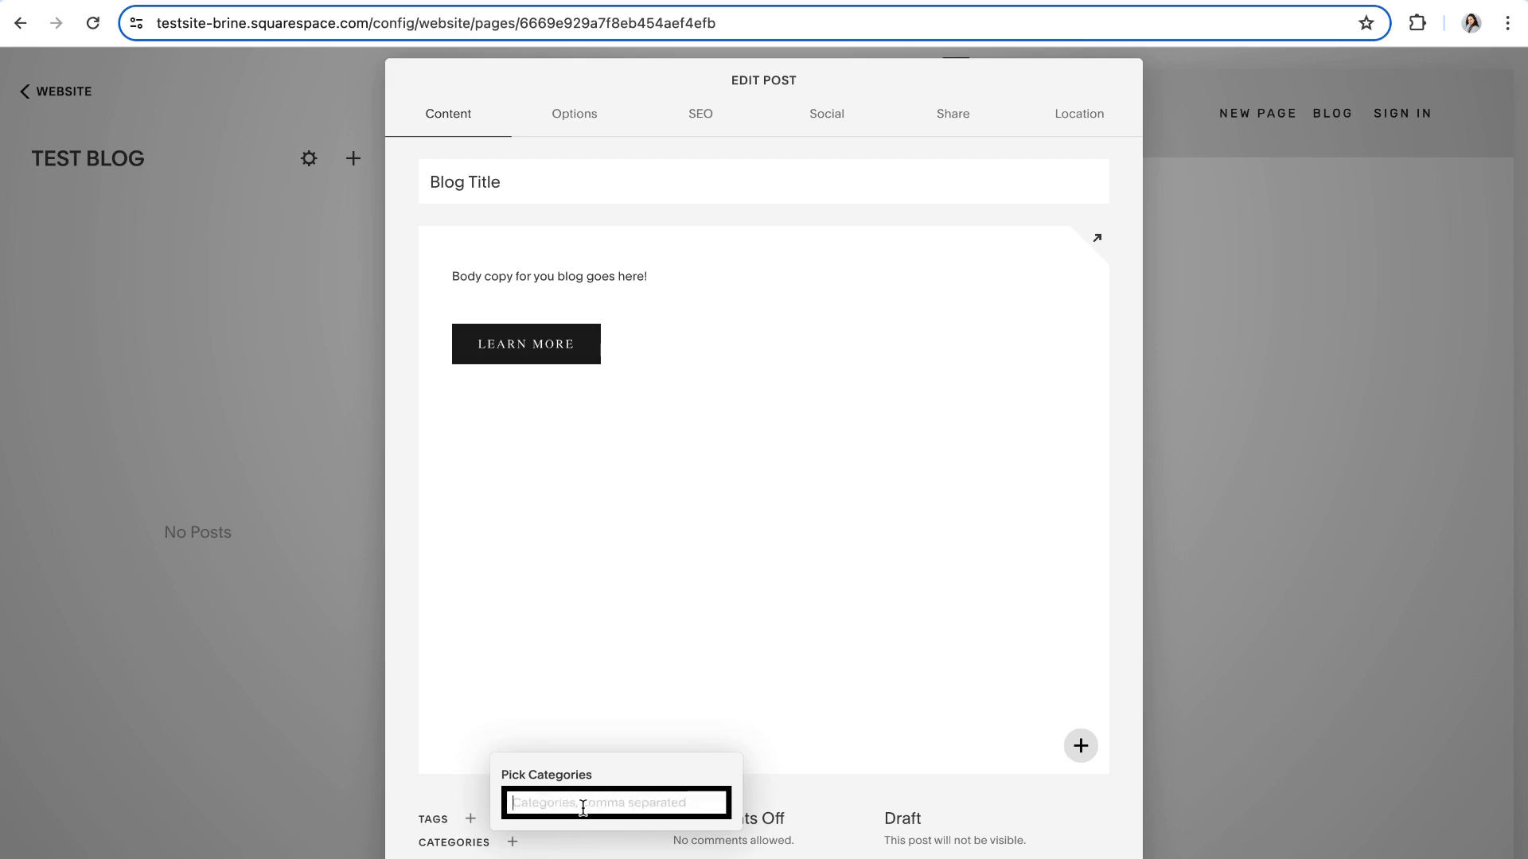
pyautogui.write('Squarespace')
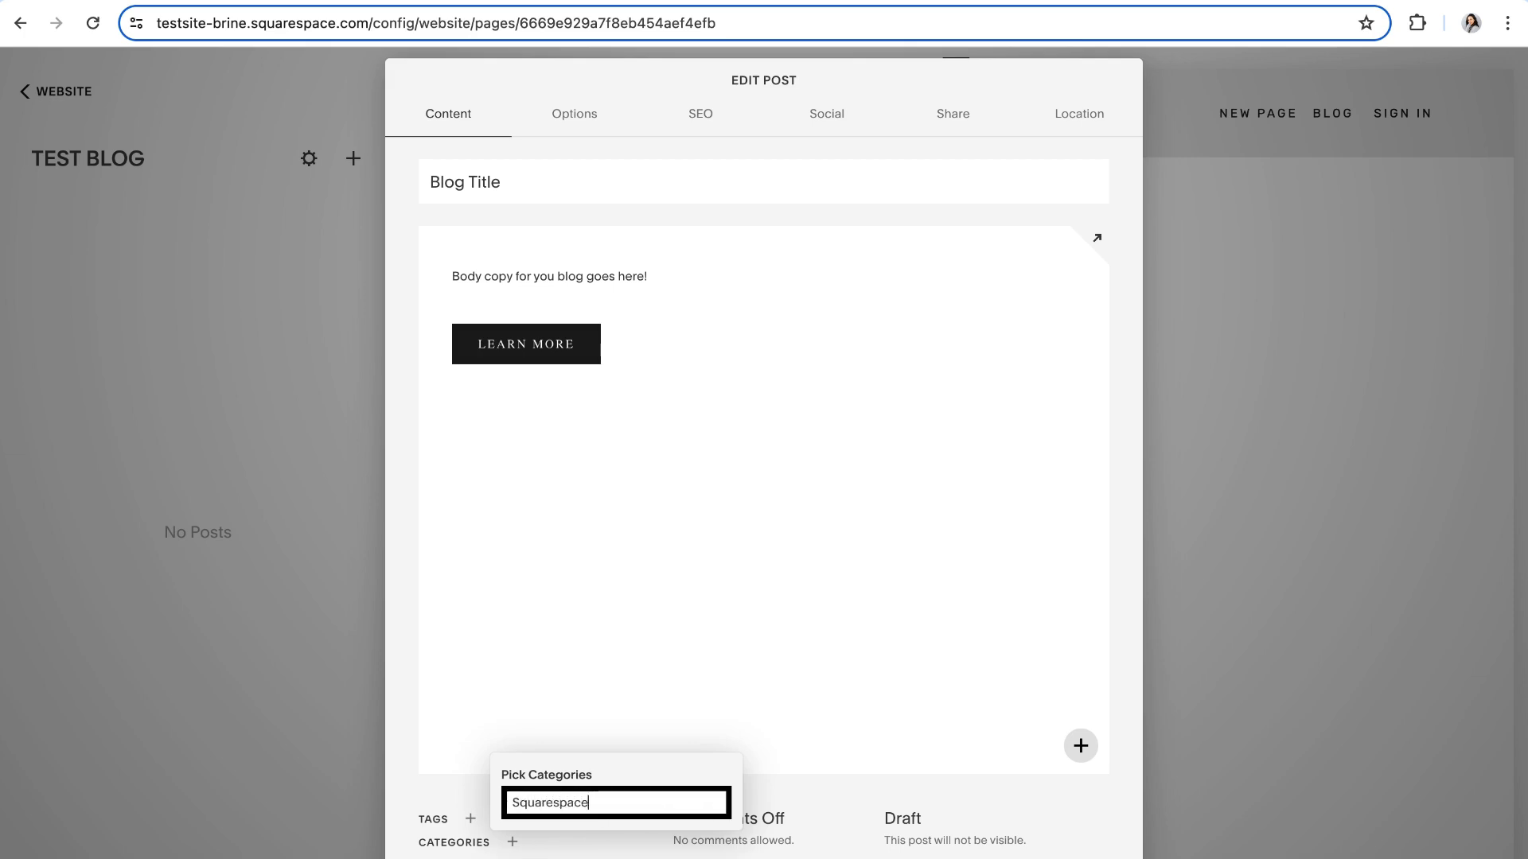
pyautogui.press('Return')
pyautogui.click(583, 805)
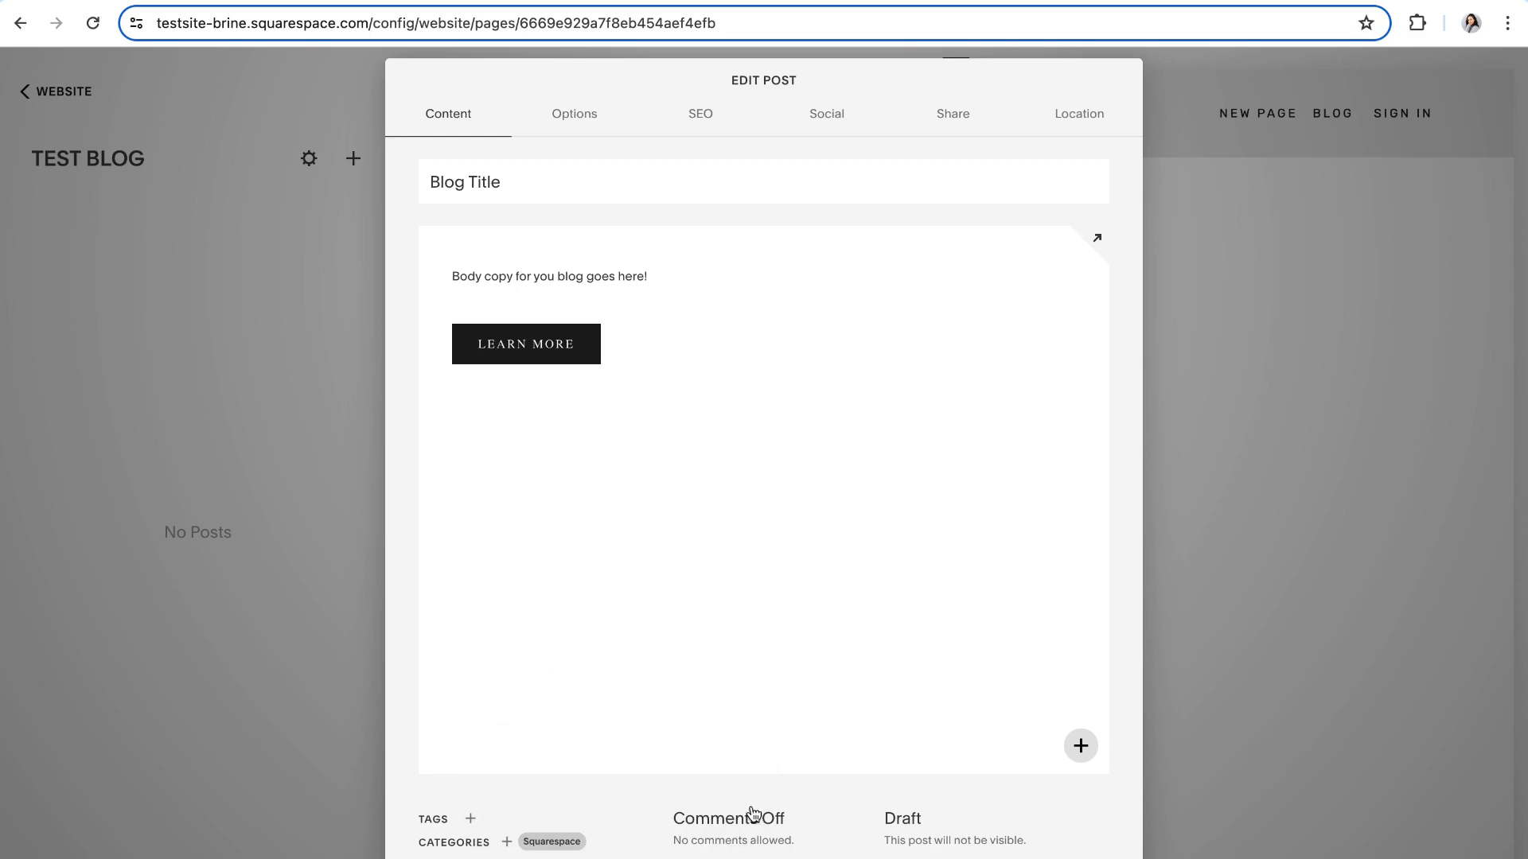
# - View the comment choices and publishing status choices available for the post
pyautogui.click(746, 828)
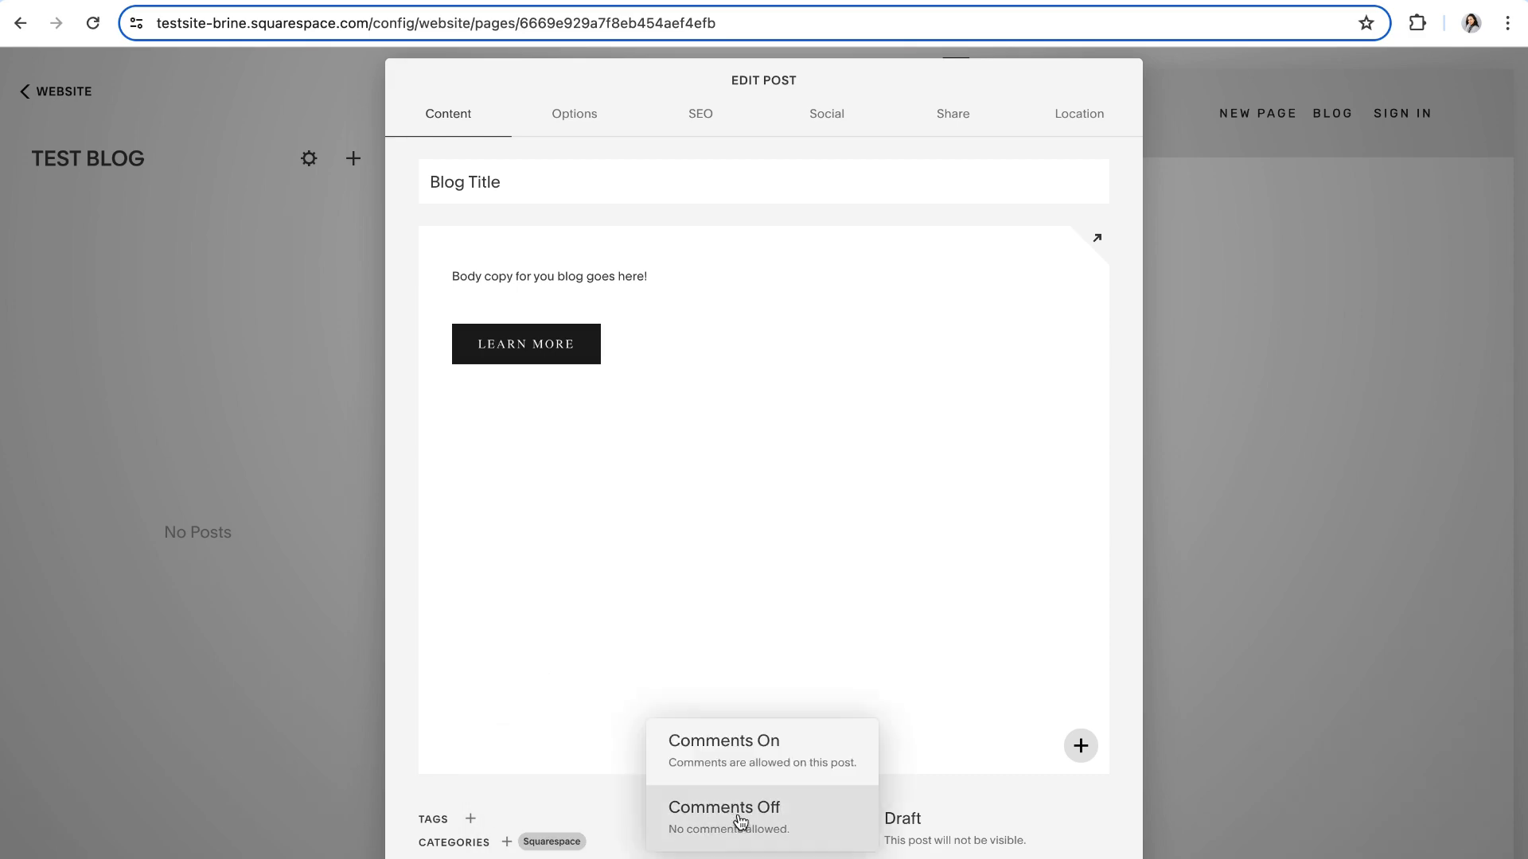
pyautogui.click(760, 827)
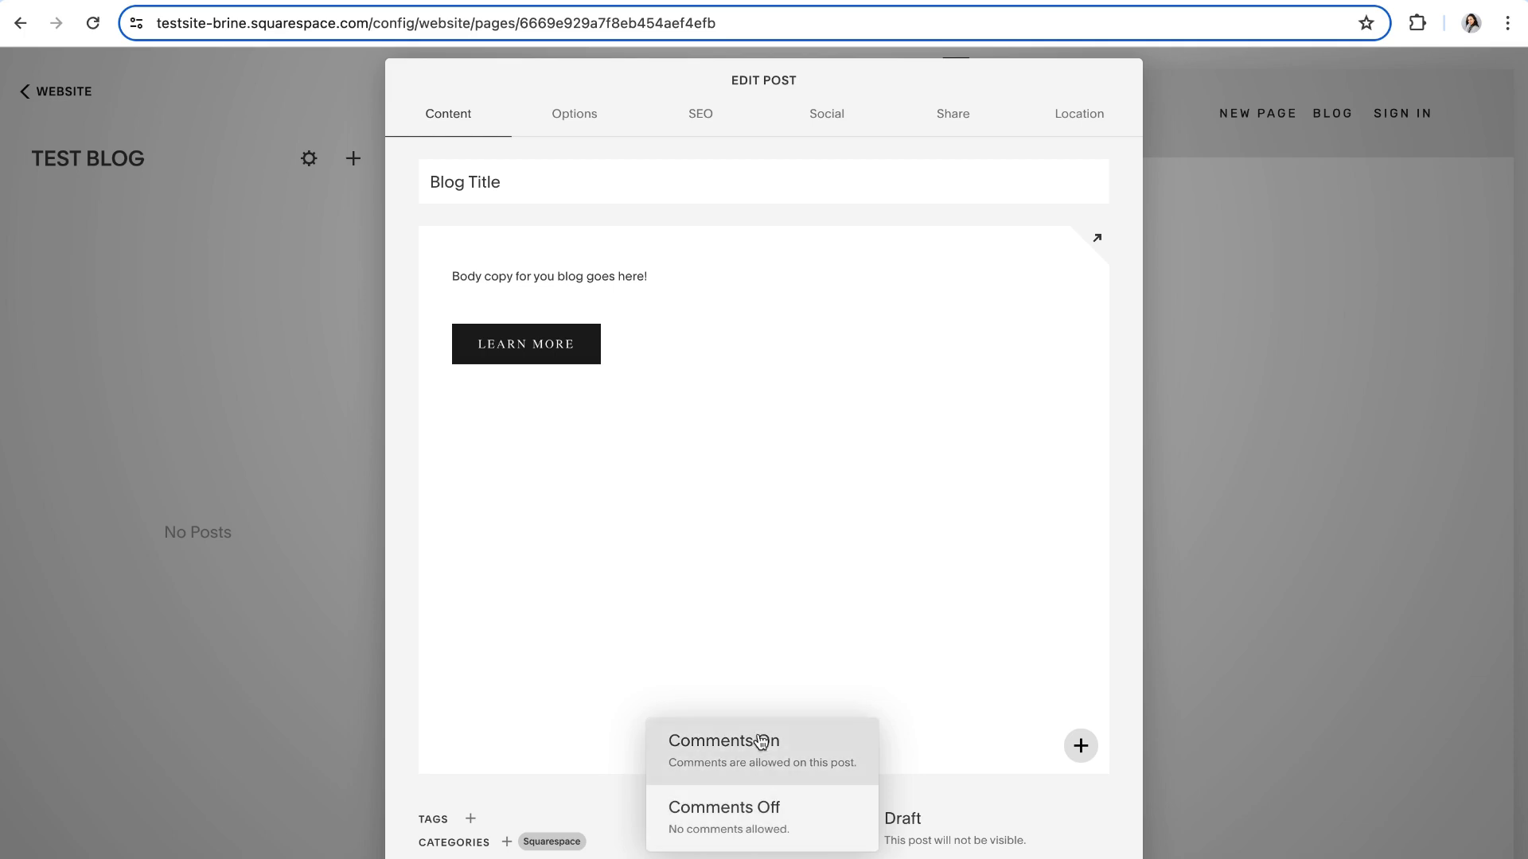
pyautogui.click(911, 826)
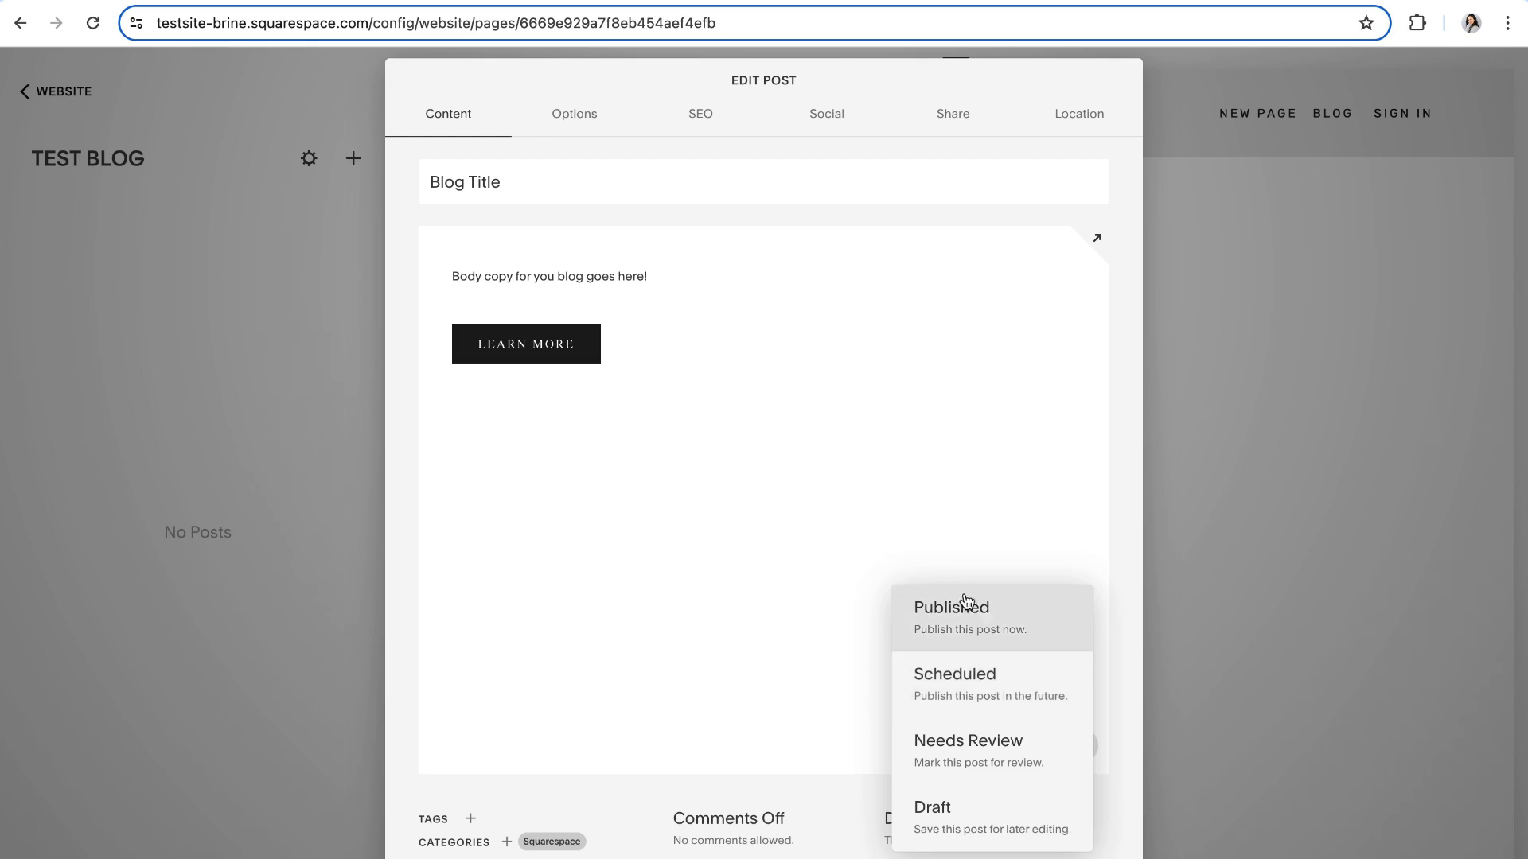
# - In the post's options, change the author to the other listed contributor
pyautogui.click(574, 116)
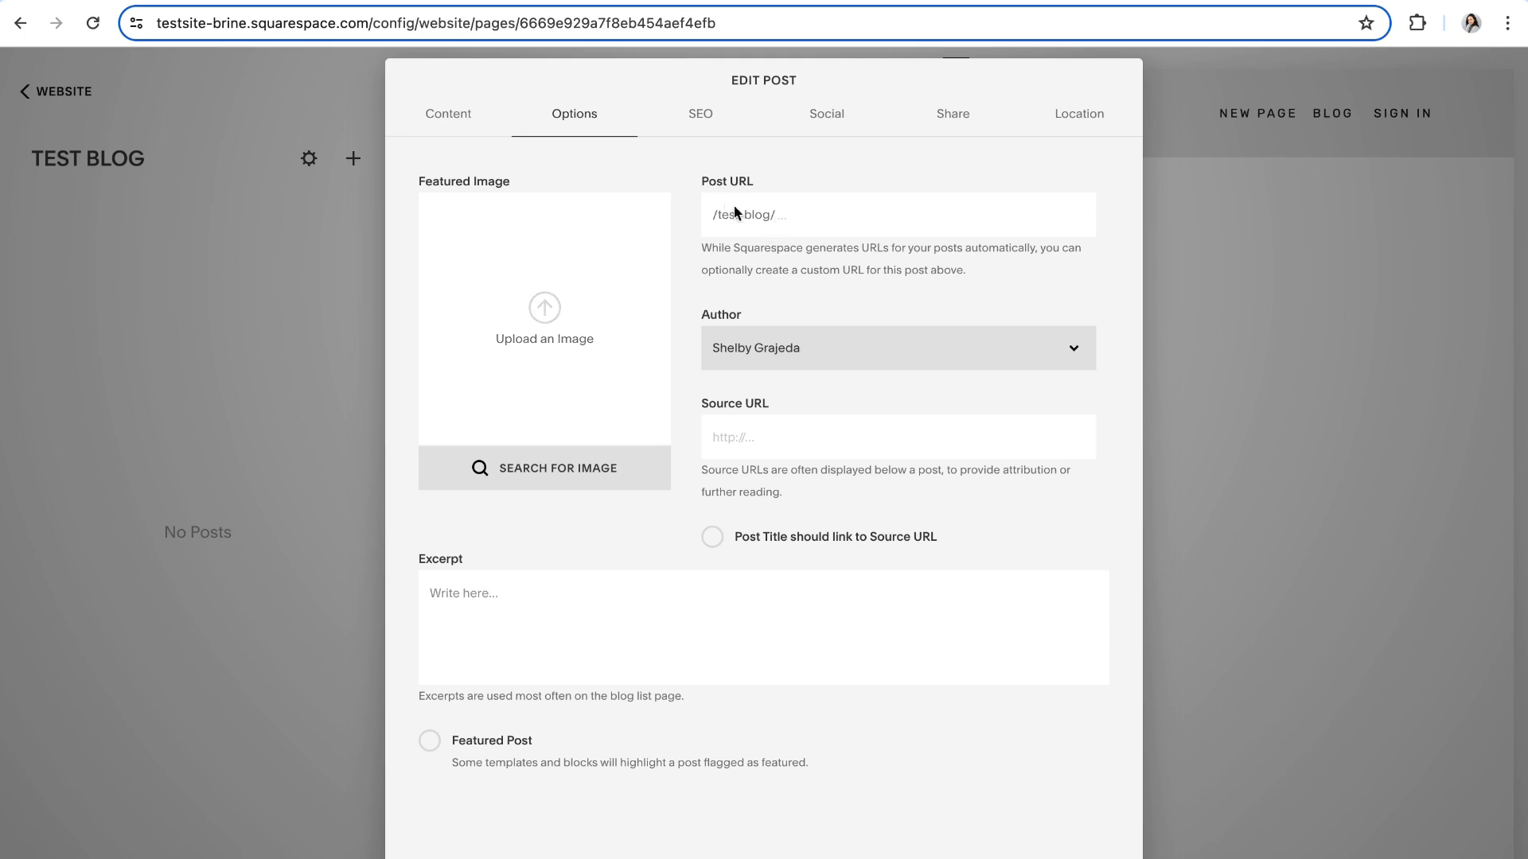
pyautogui.click(1074, 351)
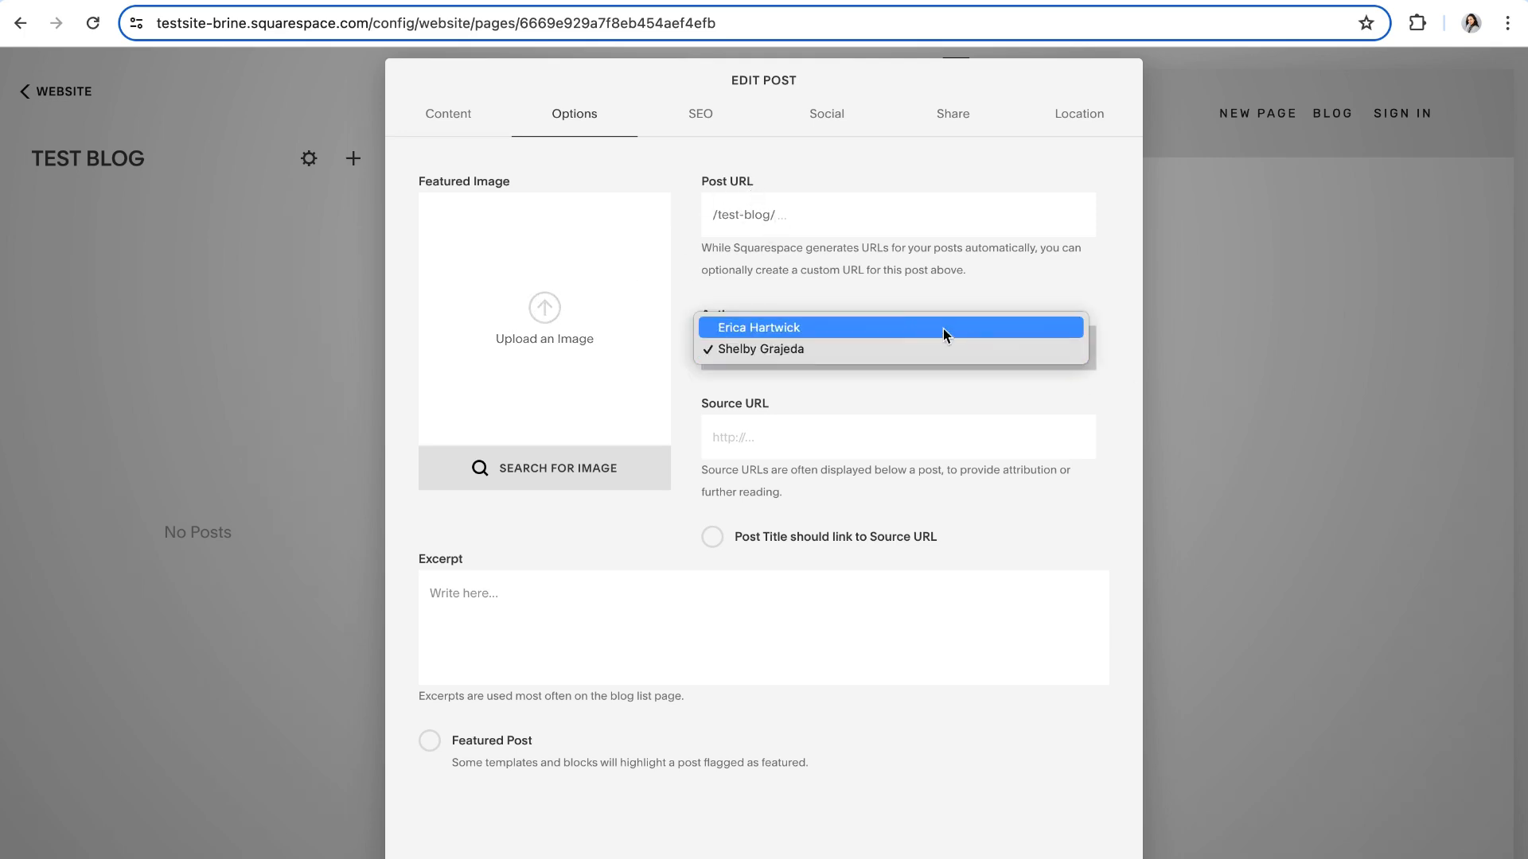
pyautogui.click(915, 326)
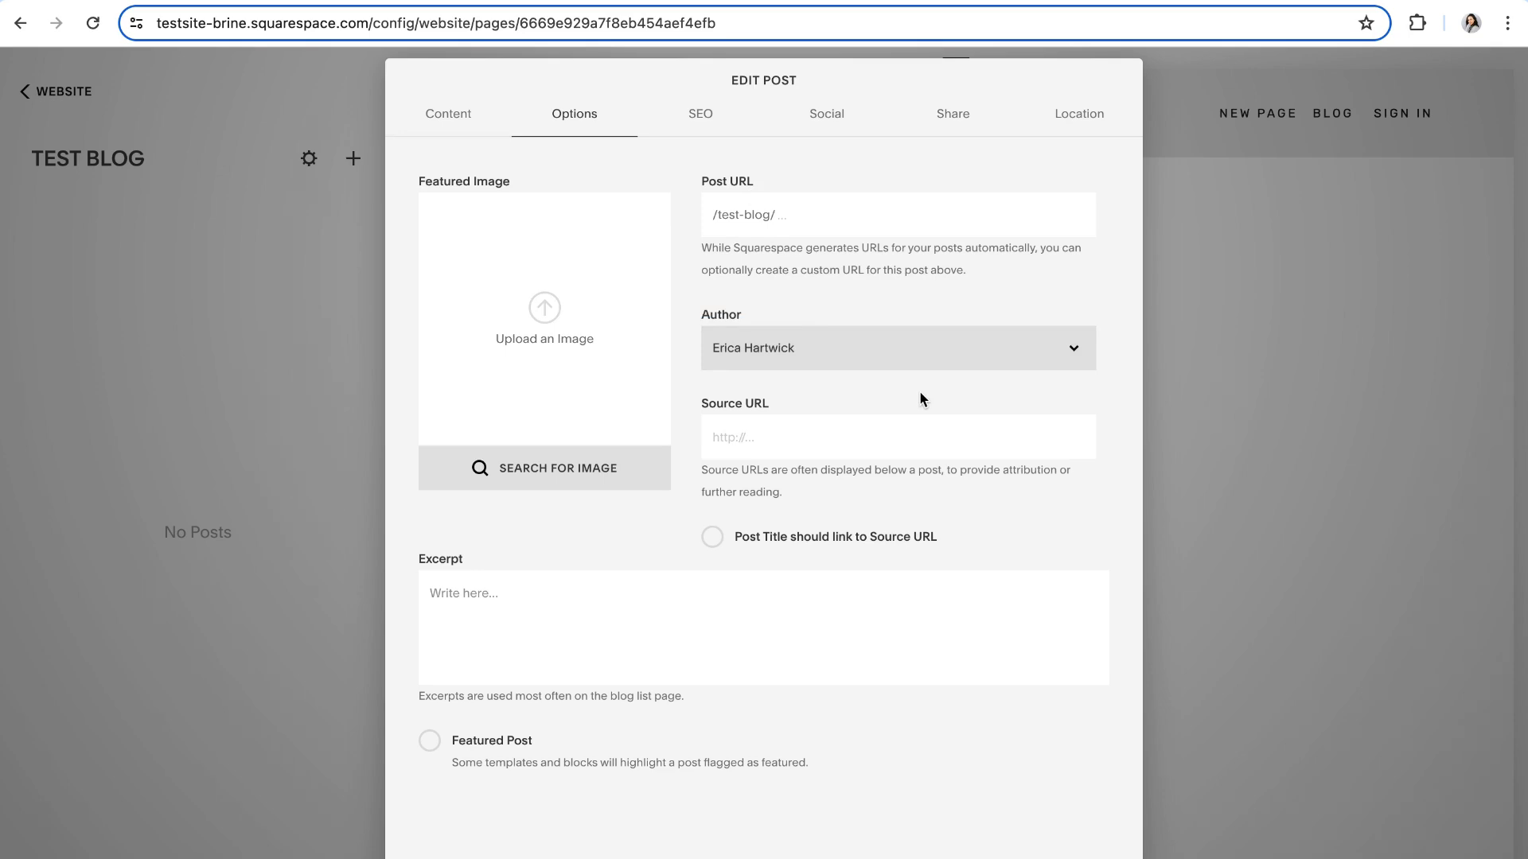
# - Switch the post's Featured Post option on and back off
pyautogui.moveTo(479, 561); pyautogui.dragTo(409, 557)
pyautogui.click(489, 559)
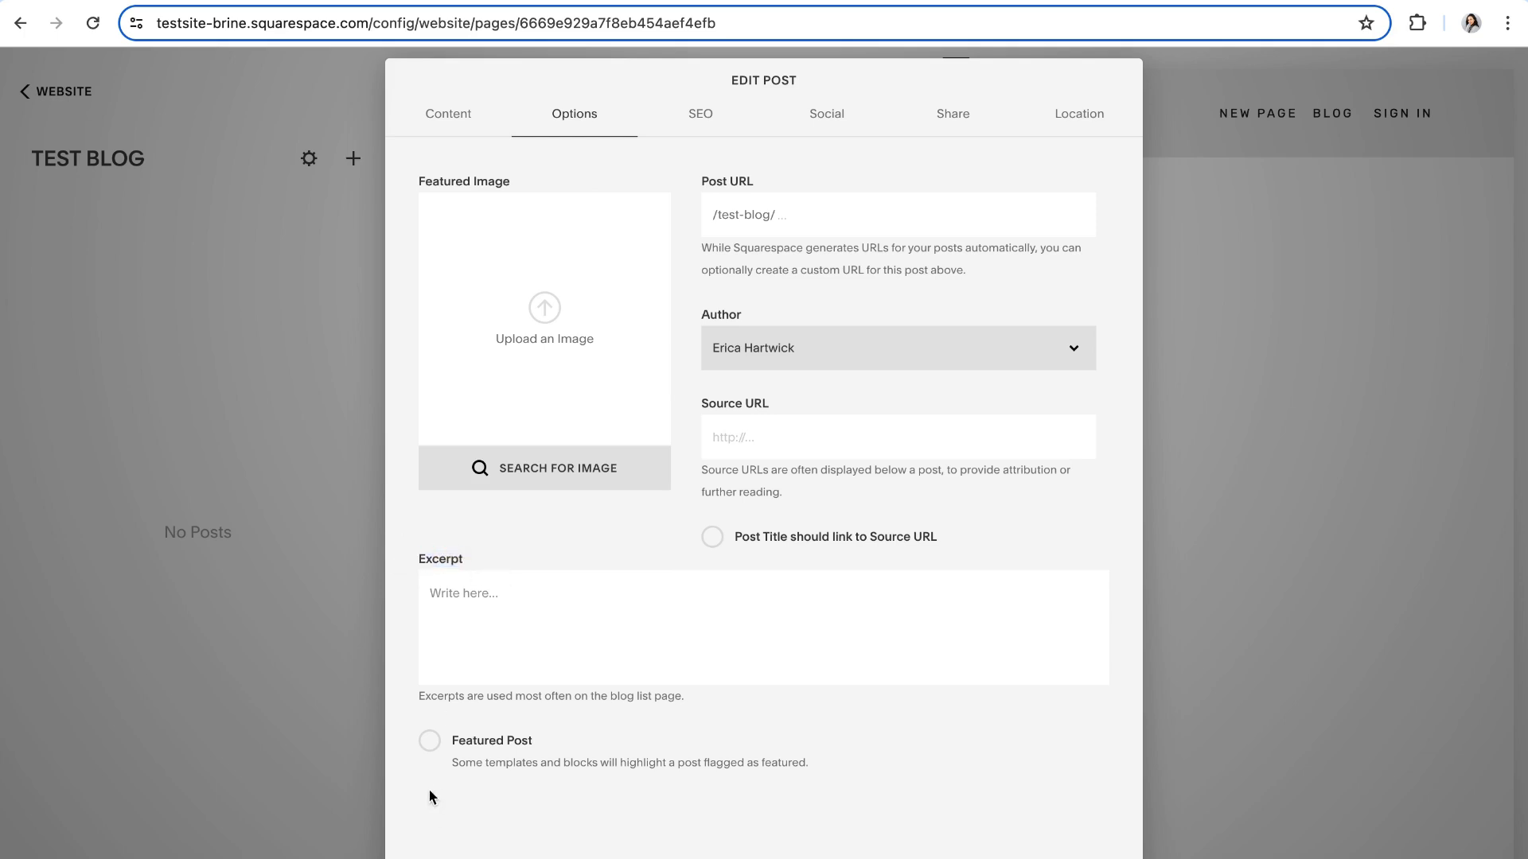
pyautogui.click(431, 746)
pyautogui.click(431, 743)
# - Search the free images for "laptop" and set the "Join us online" laptop photo as the post's featured image
pyautogui.click(534, 475)
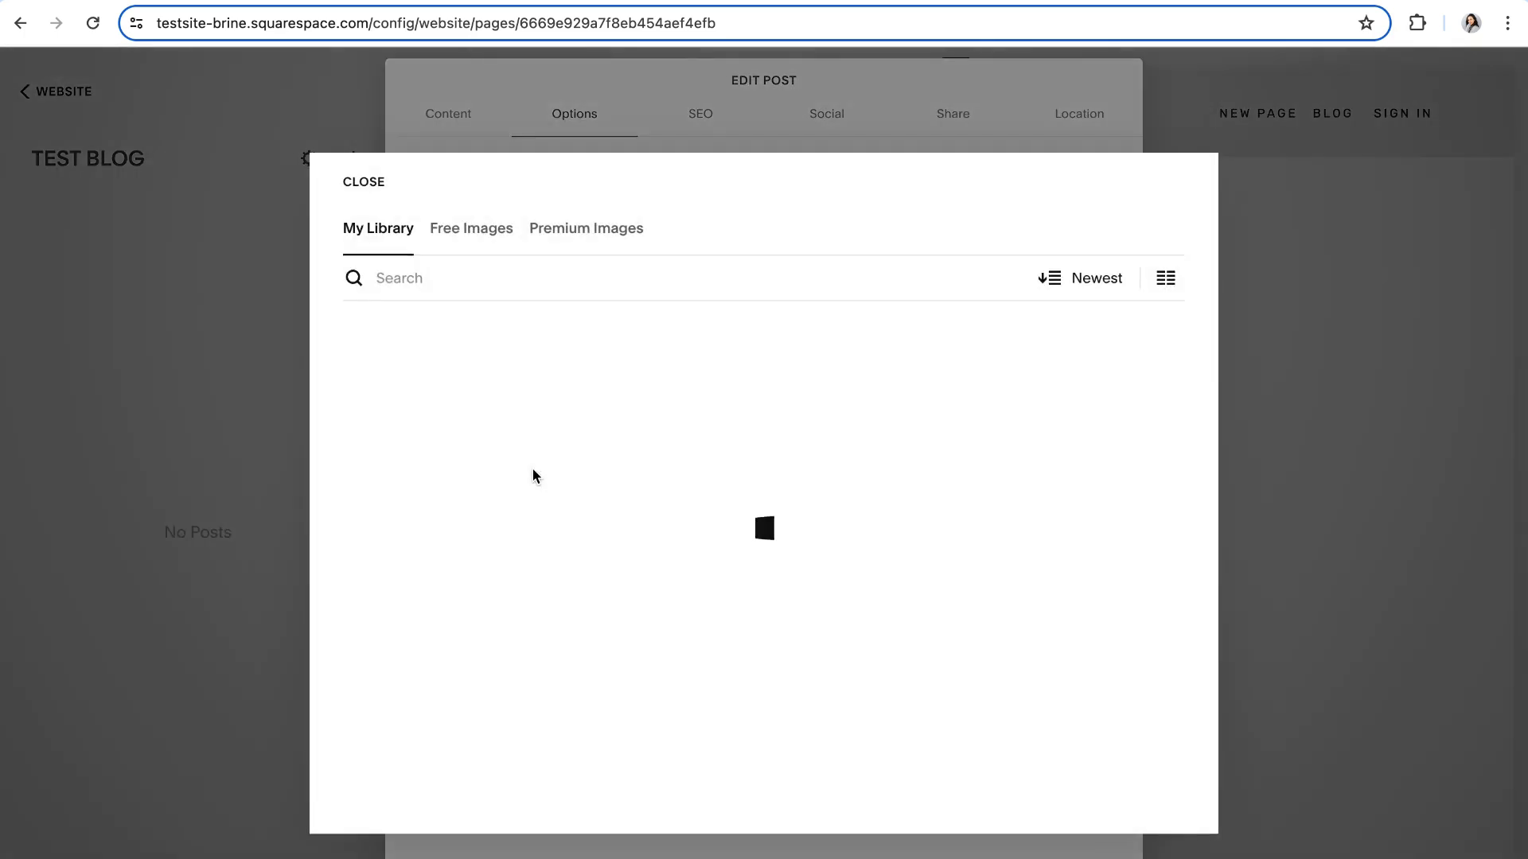
pyautogui.click(472, 237)
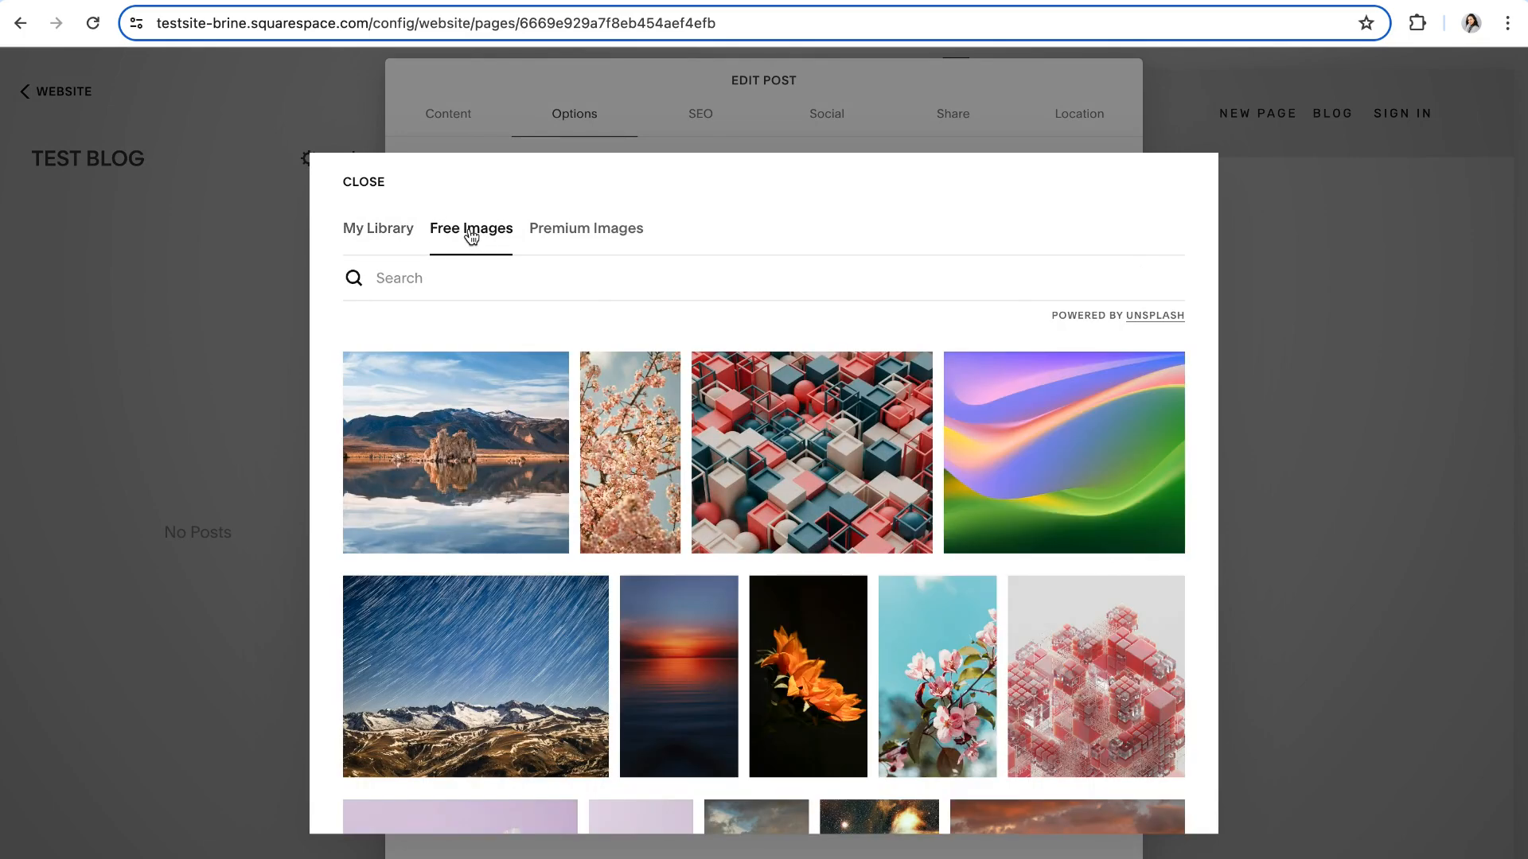
pyautogui.click(436, 278)
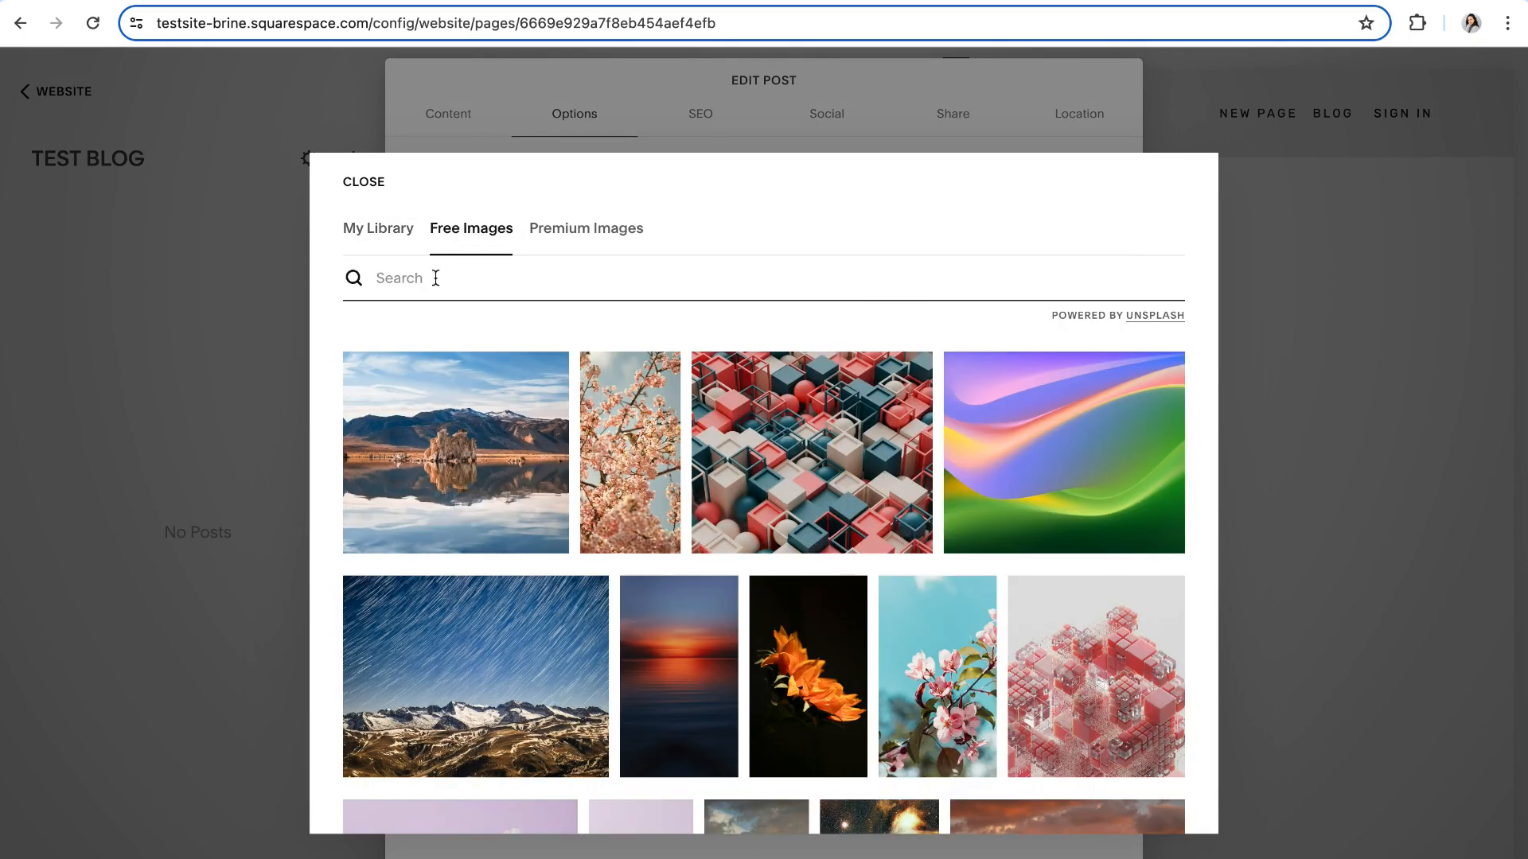
pyautogui.write('laptop')
pyautogui.scroll(-4, 766, 546)
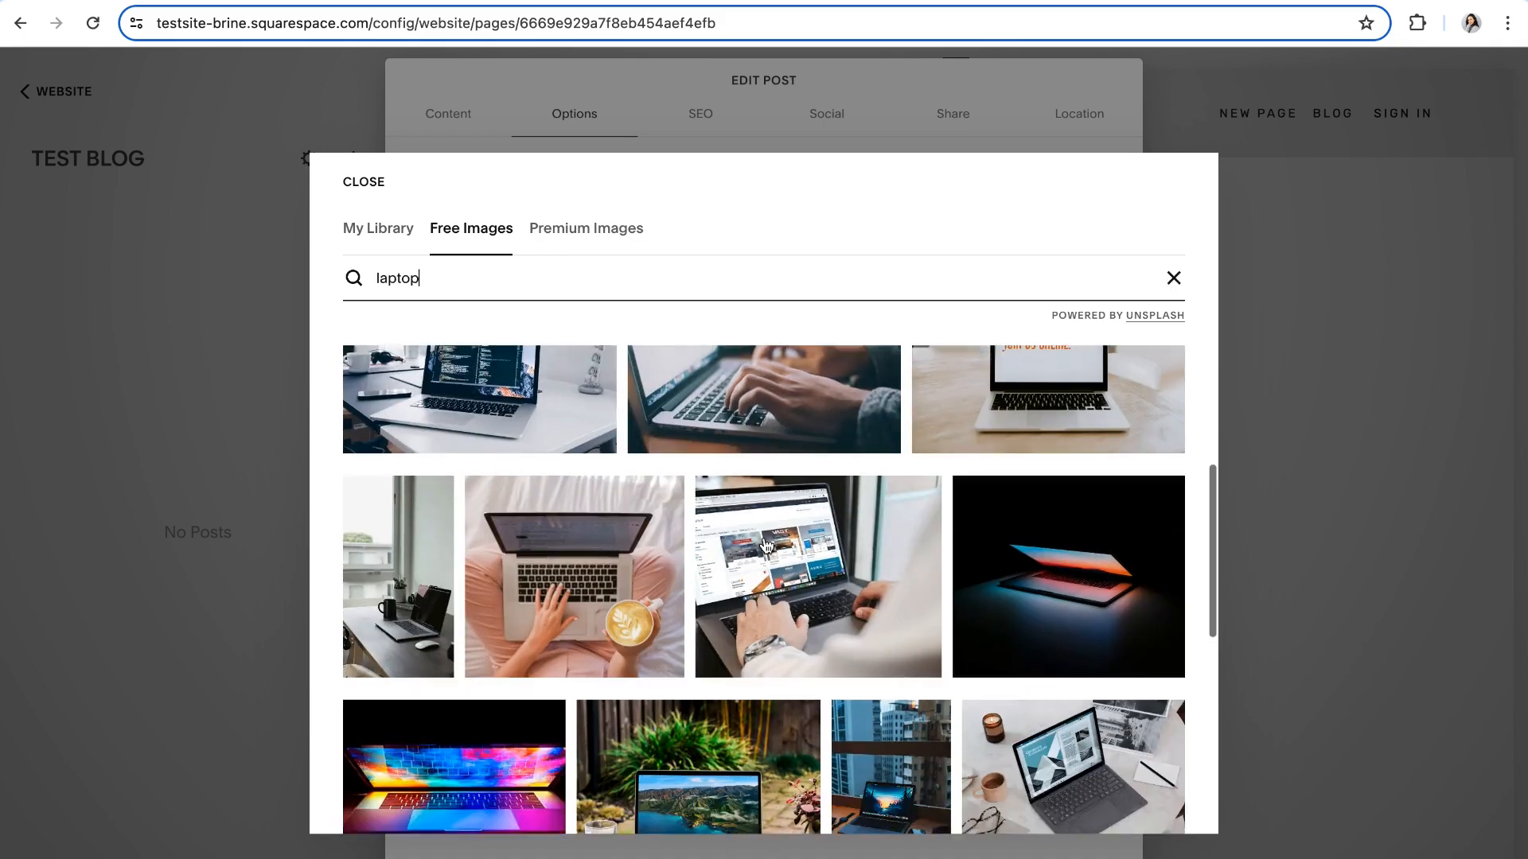
pyautogui.click(1052, 567)
pyautogui.click(684, 664)
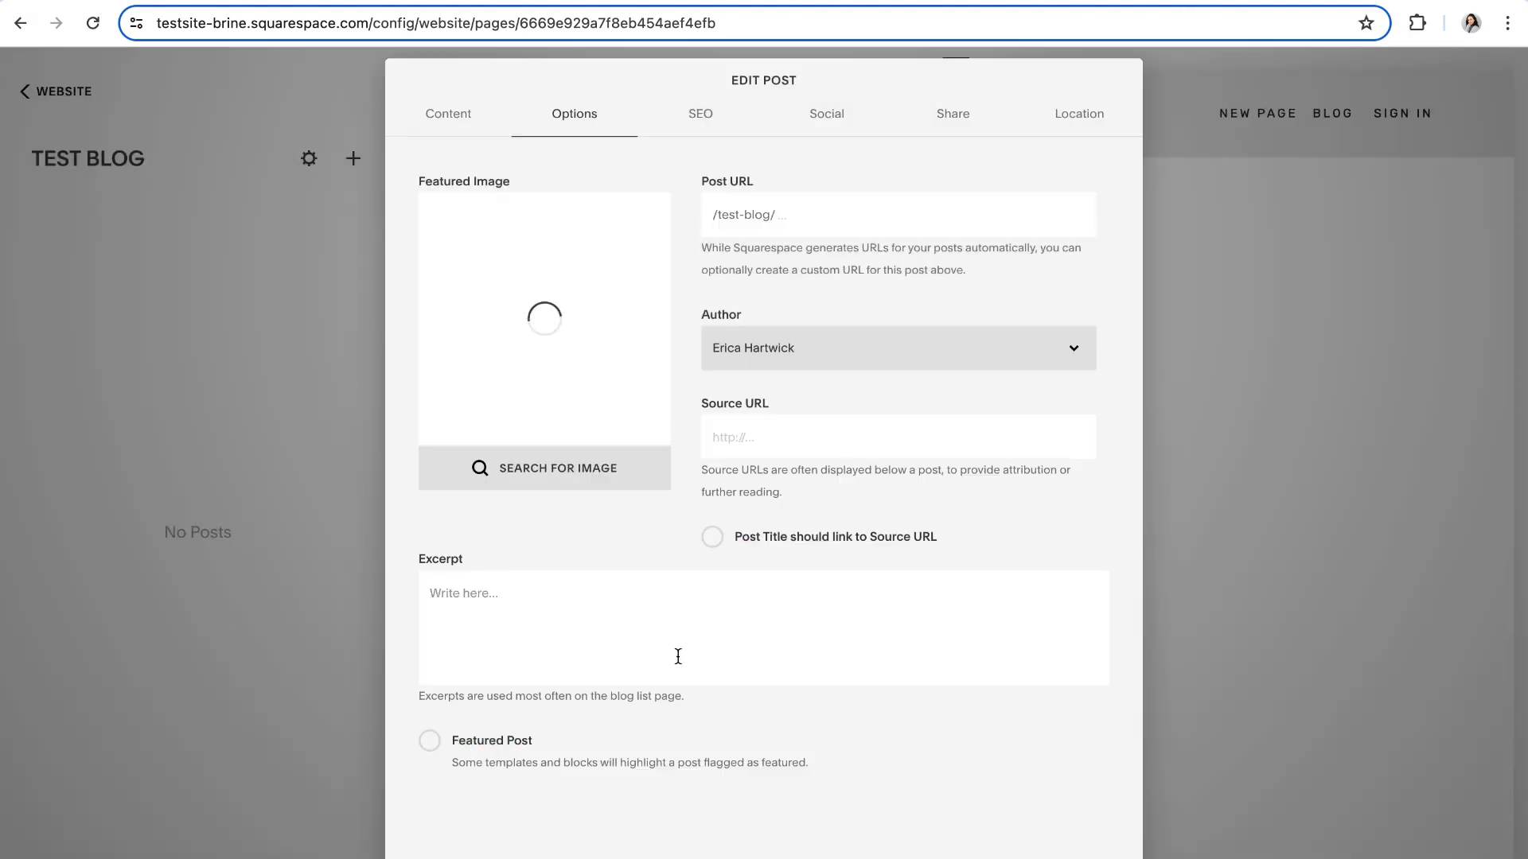
# - Look over the post's SEO title and description settings, checking back on its featured image and options
pyautogui.click(699, 114)
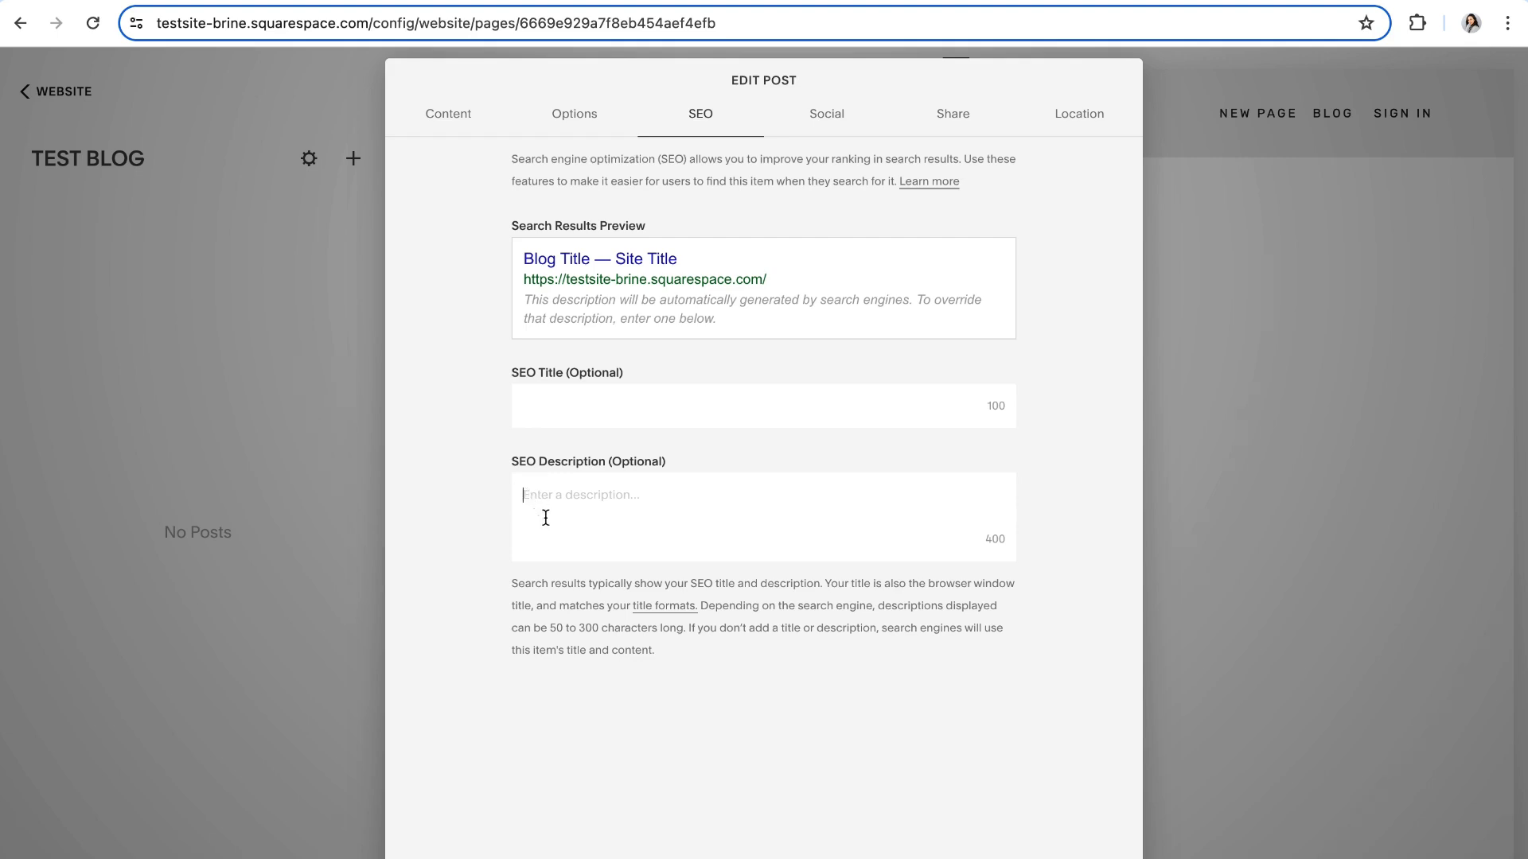
pyautogui.click(575, 116)
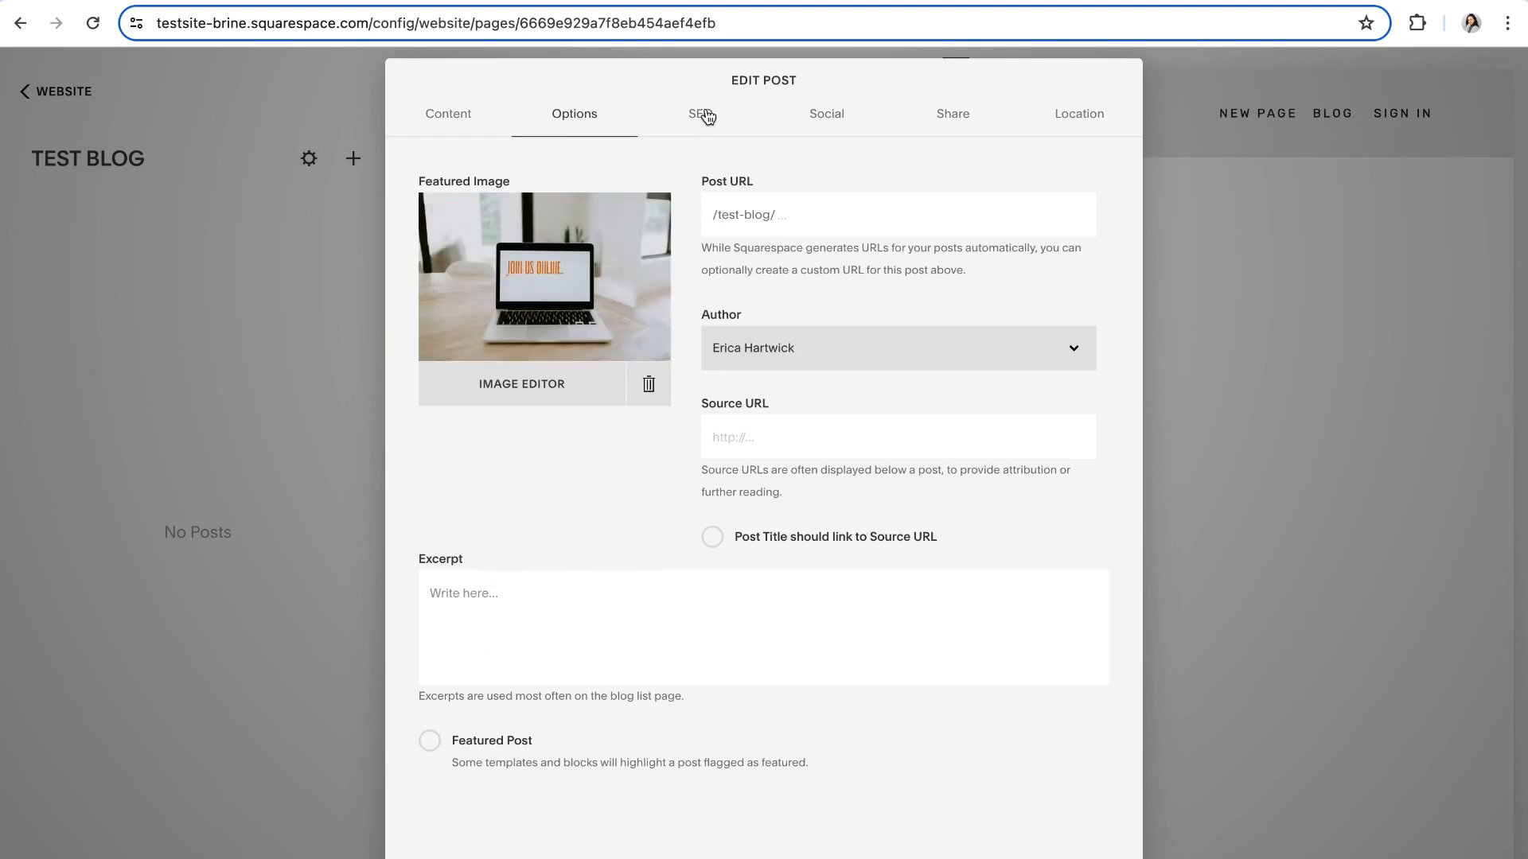
pyautogui.click(704, 115)
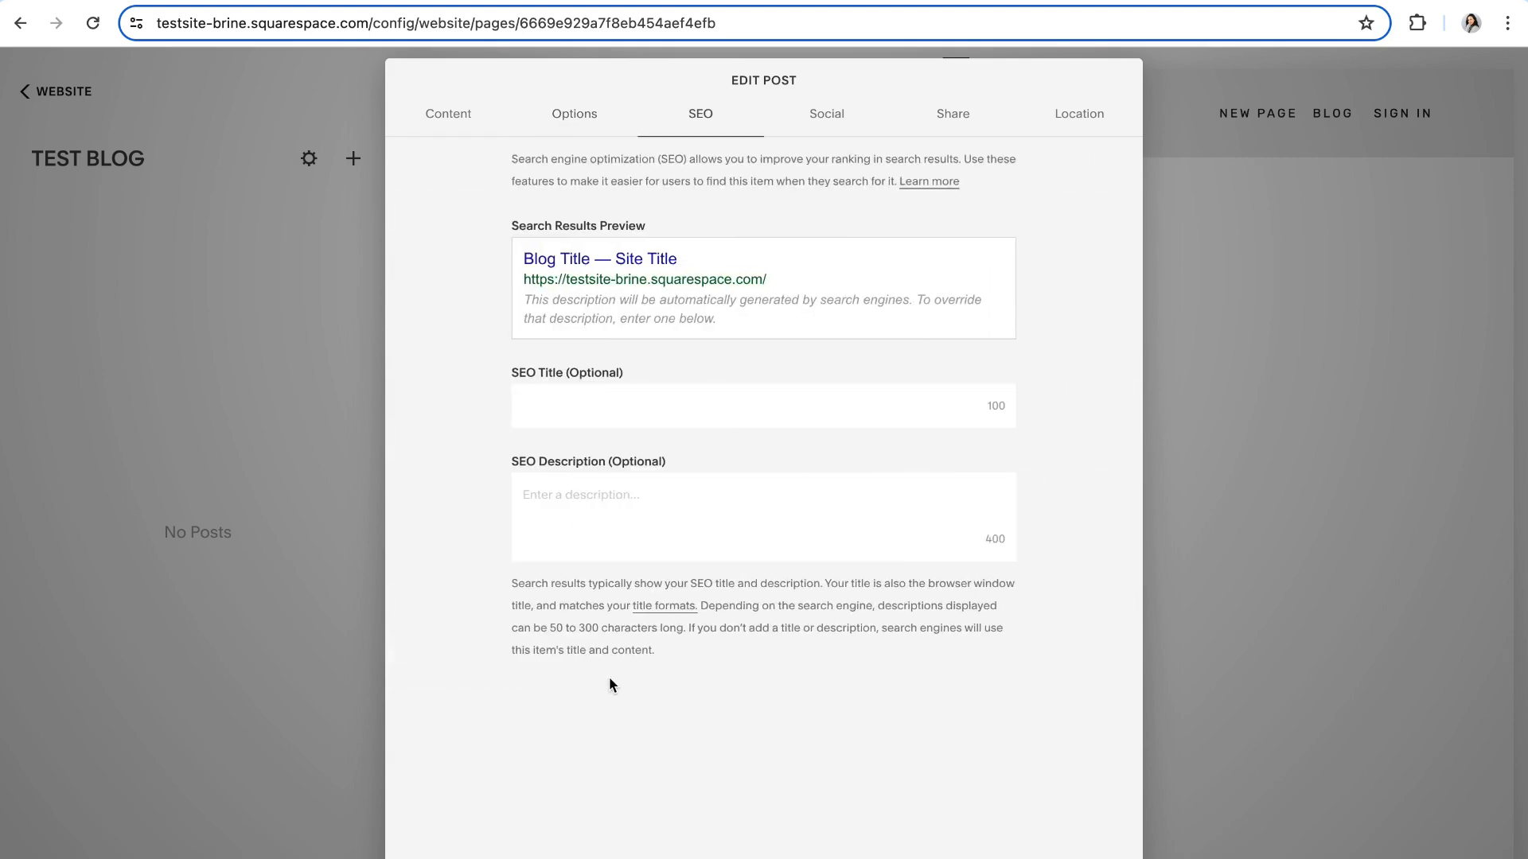
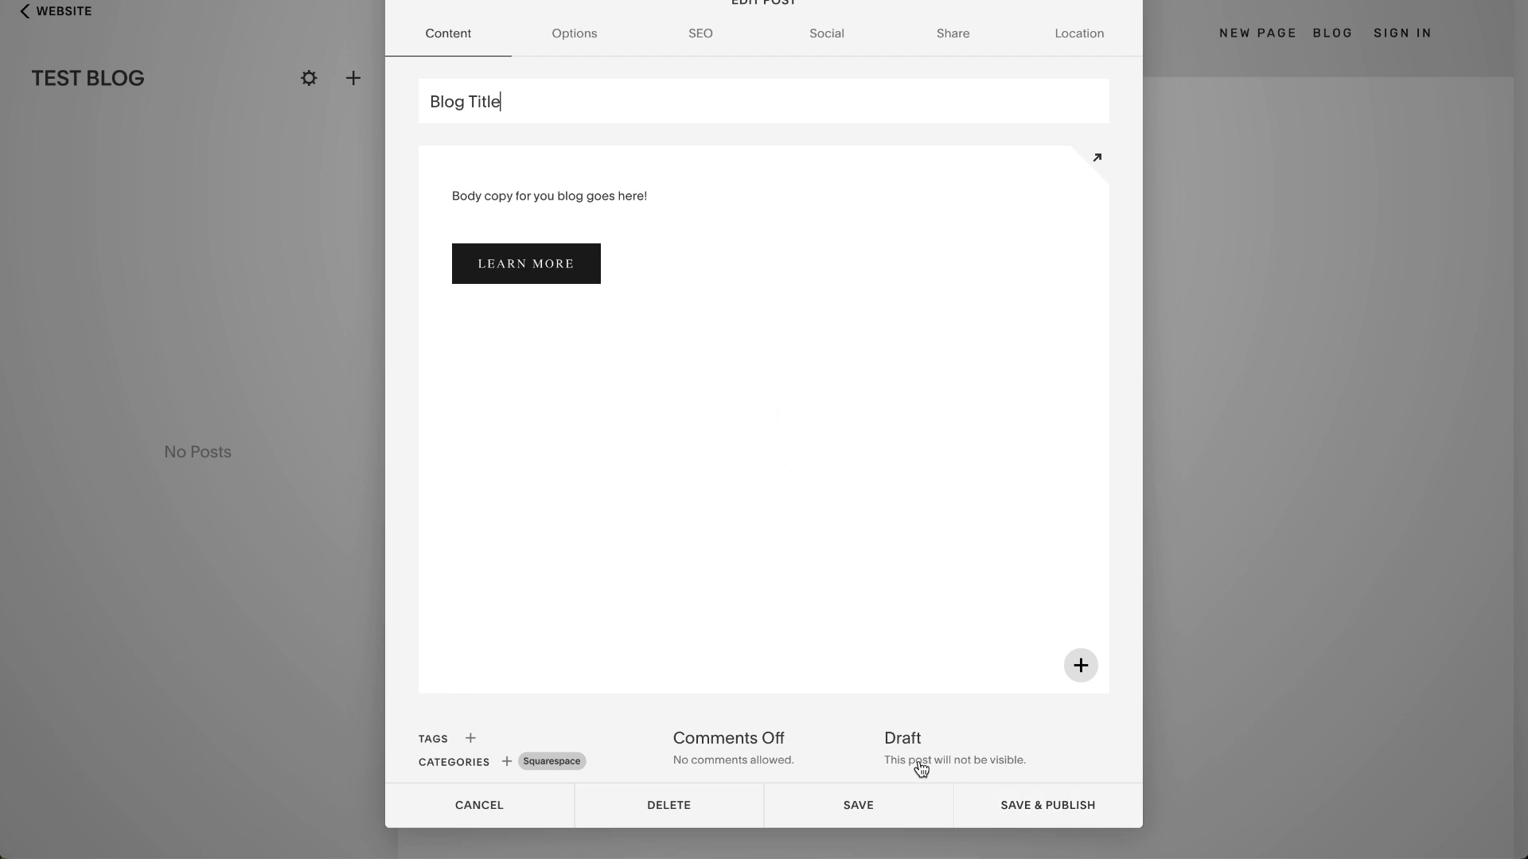
# - Save the post as a draft and select Blog Title in the TEST BLOG post list to preview it
pyautogui.click(869, 809)
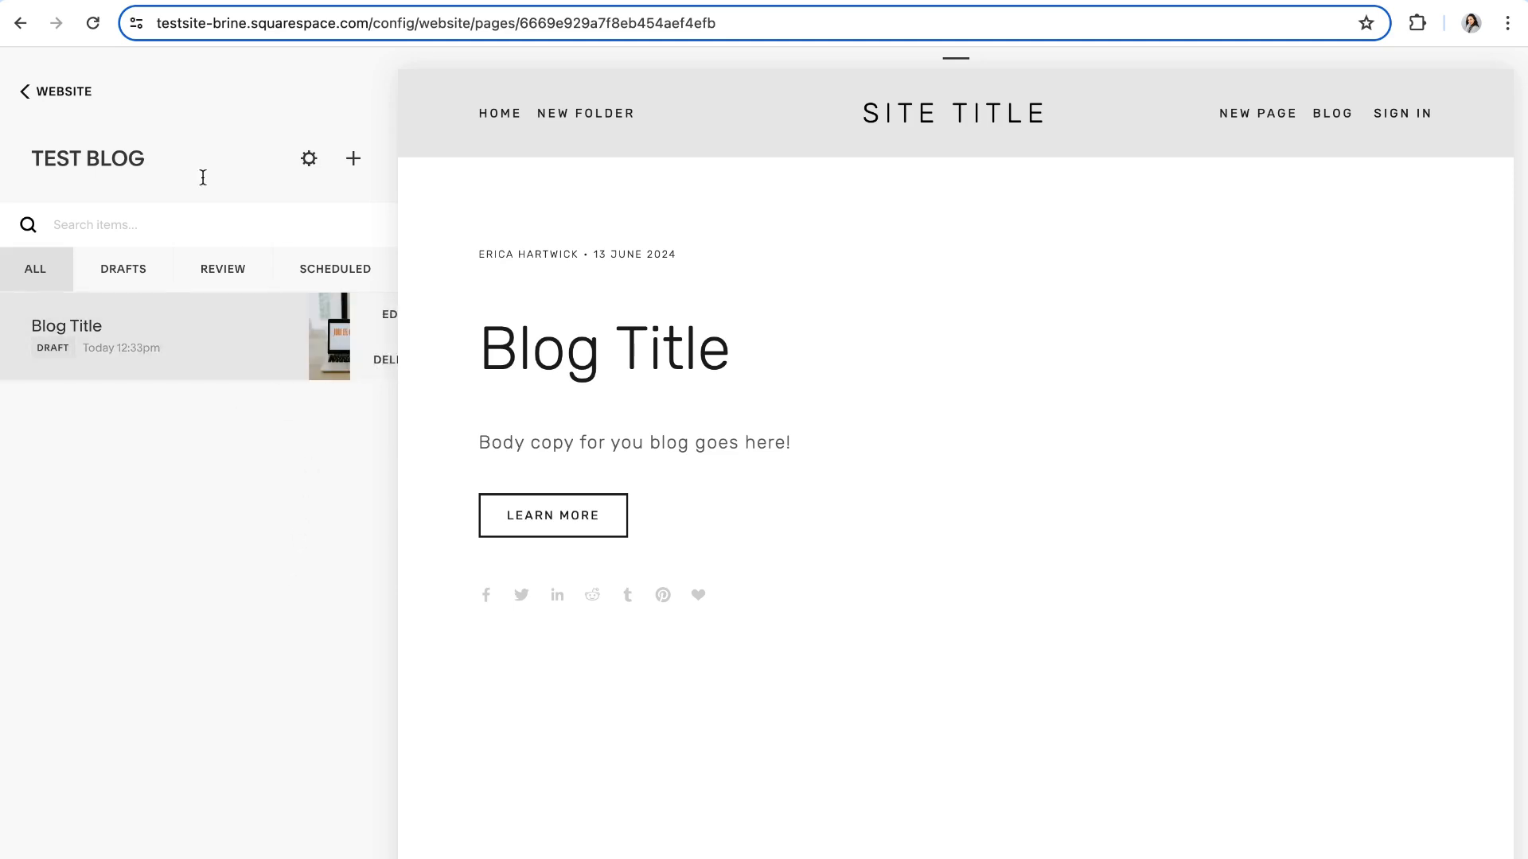
pyautogui.click(187, 410)
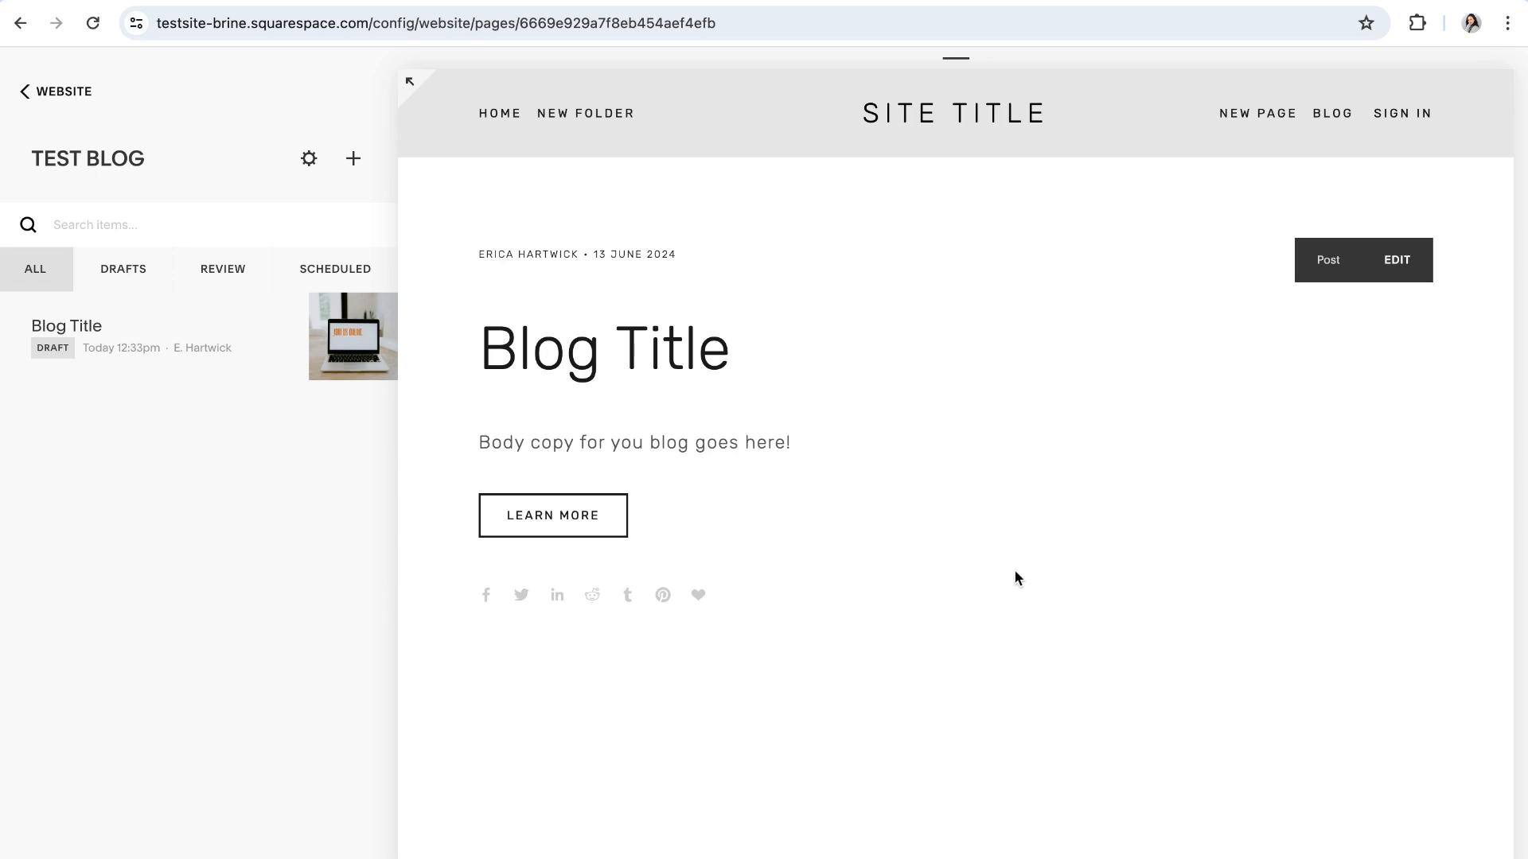
pyautogui.moveTo(116, 344)
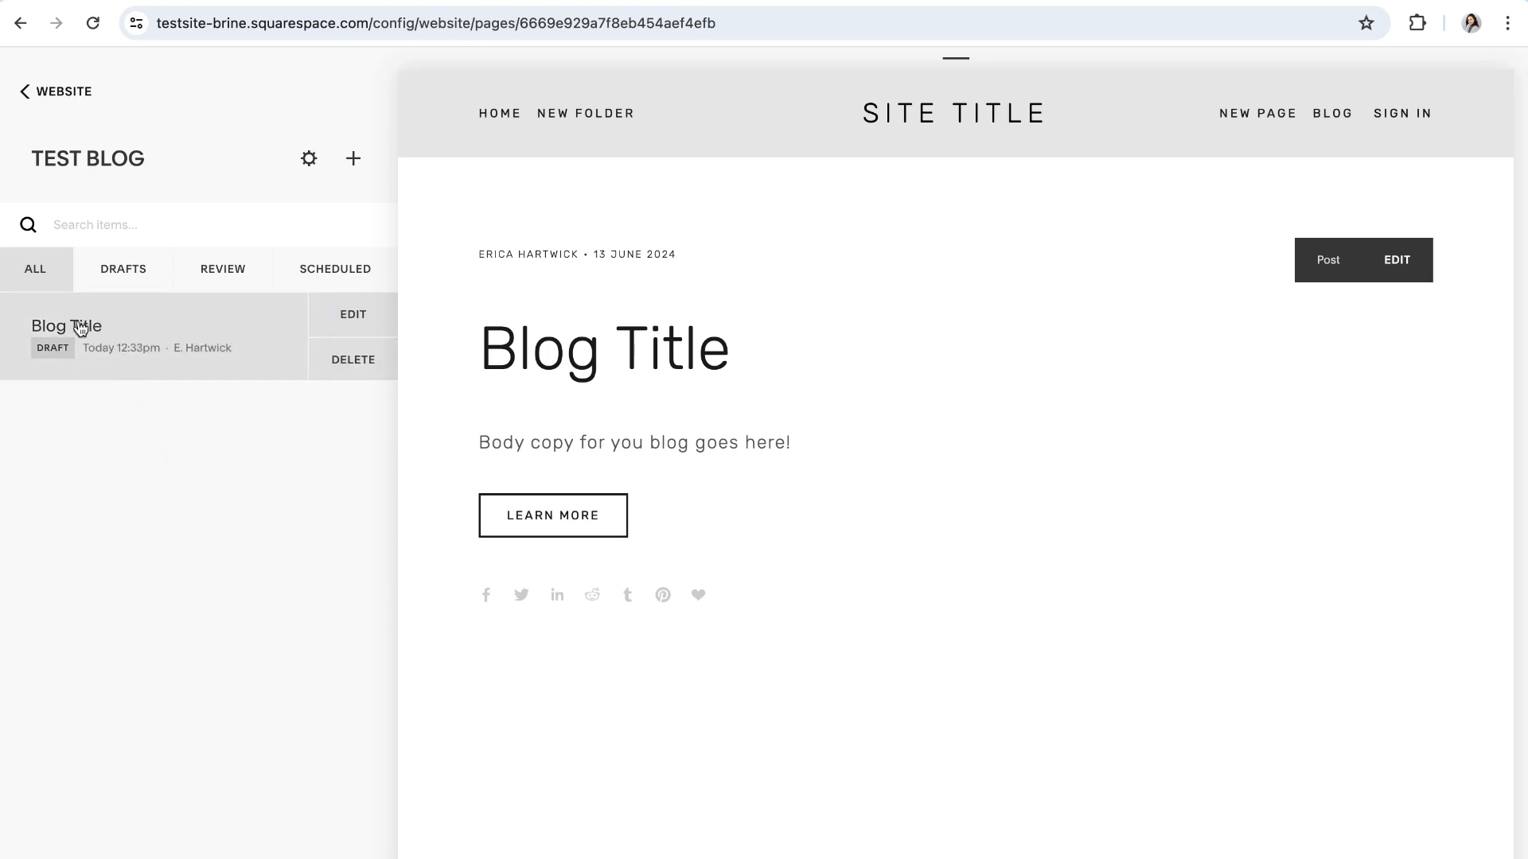
pyautogui.click(91, 323)
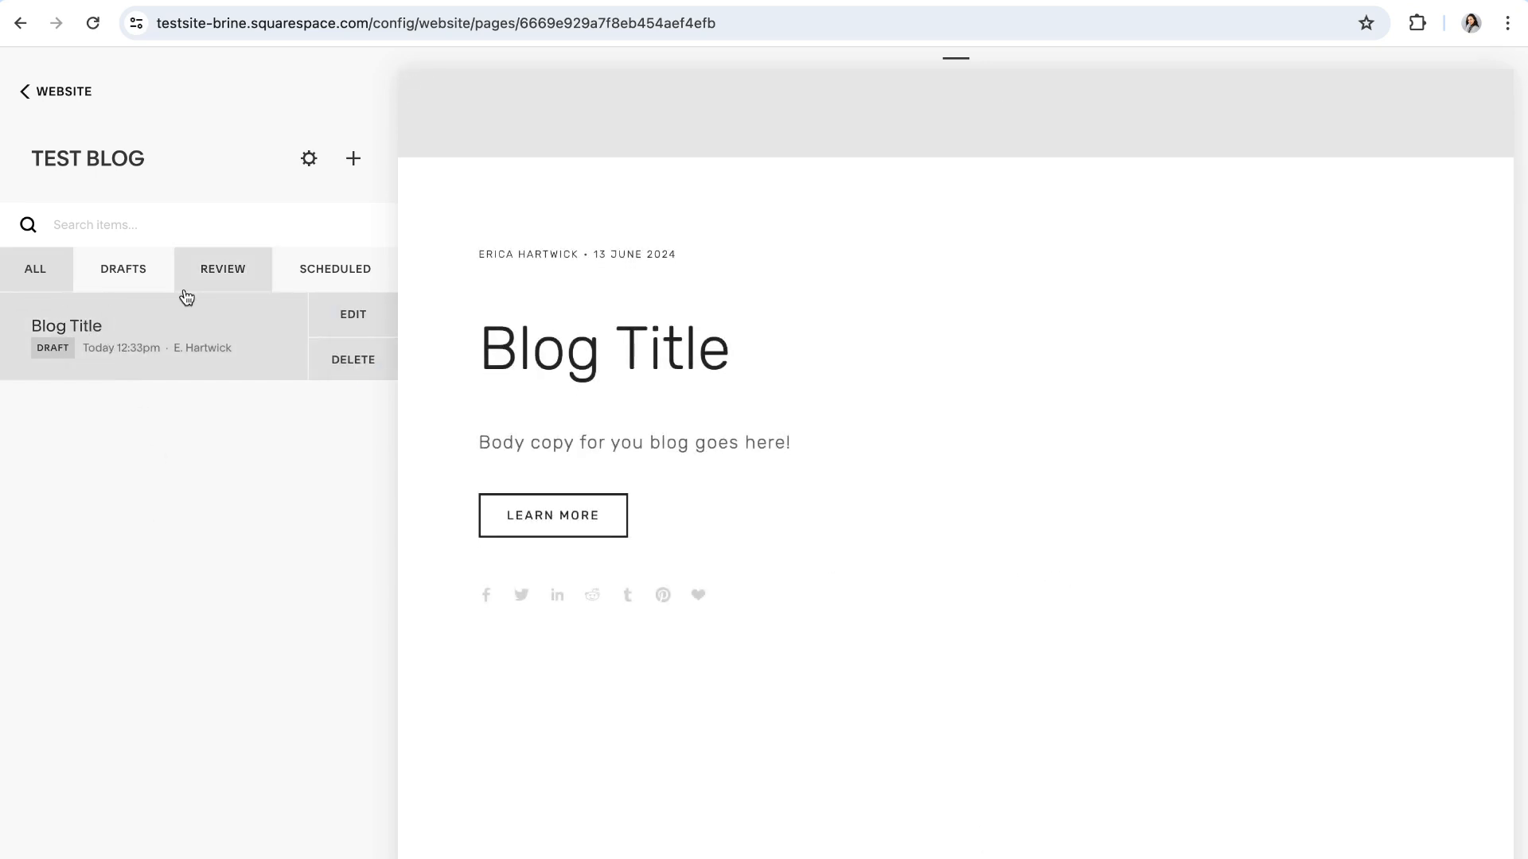
pyautogui.moveTo(937, 543)
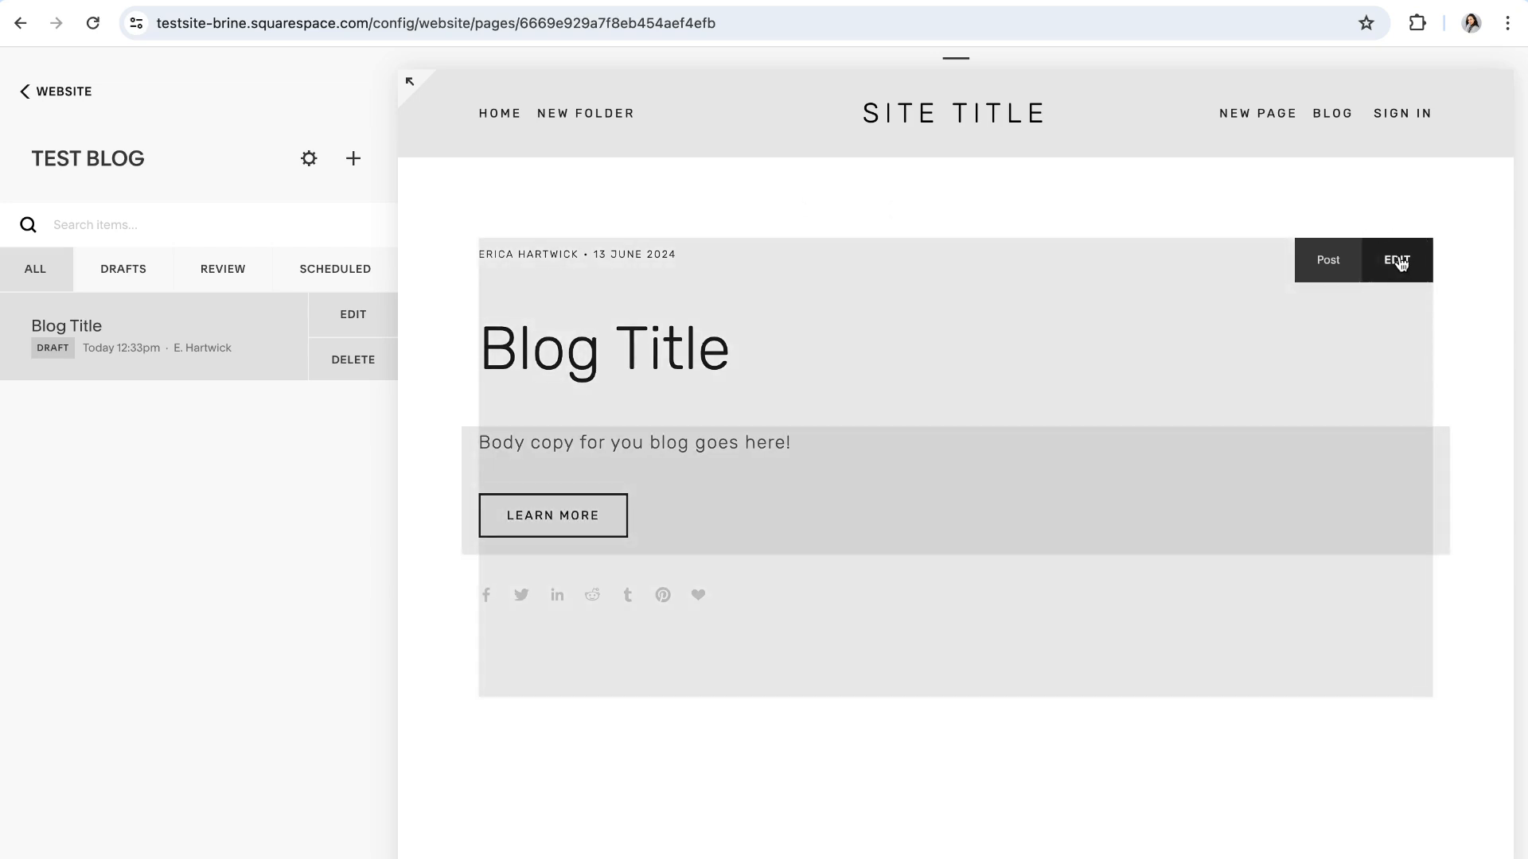
# - Open the Blog Title post in the on-page editor, browse the blocks available below the button, and save the post
pyautogui.click(1398, 262)
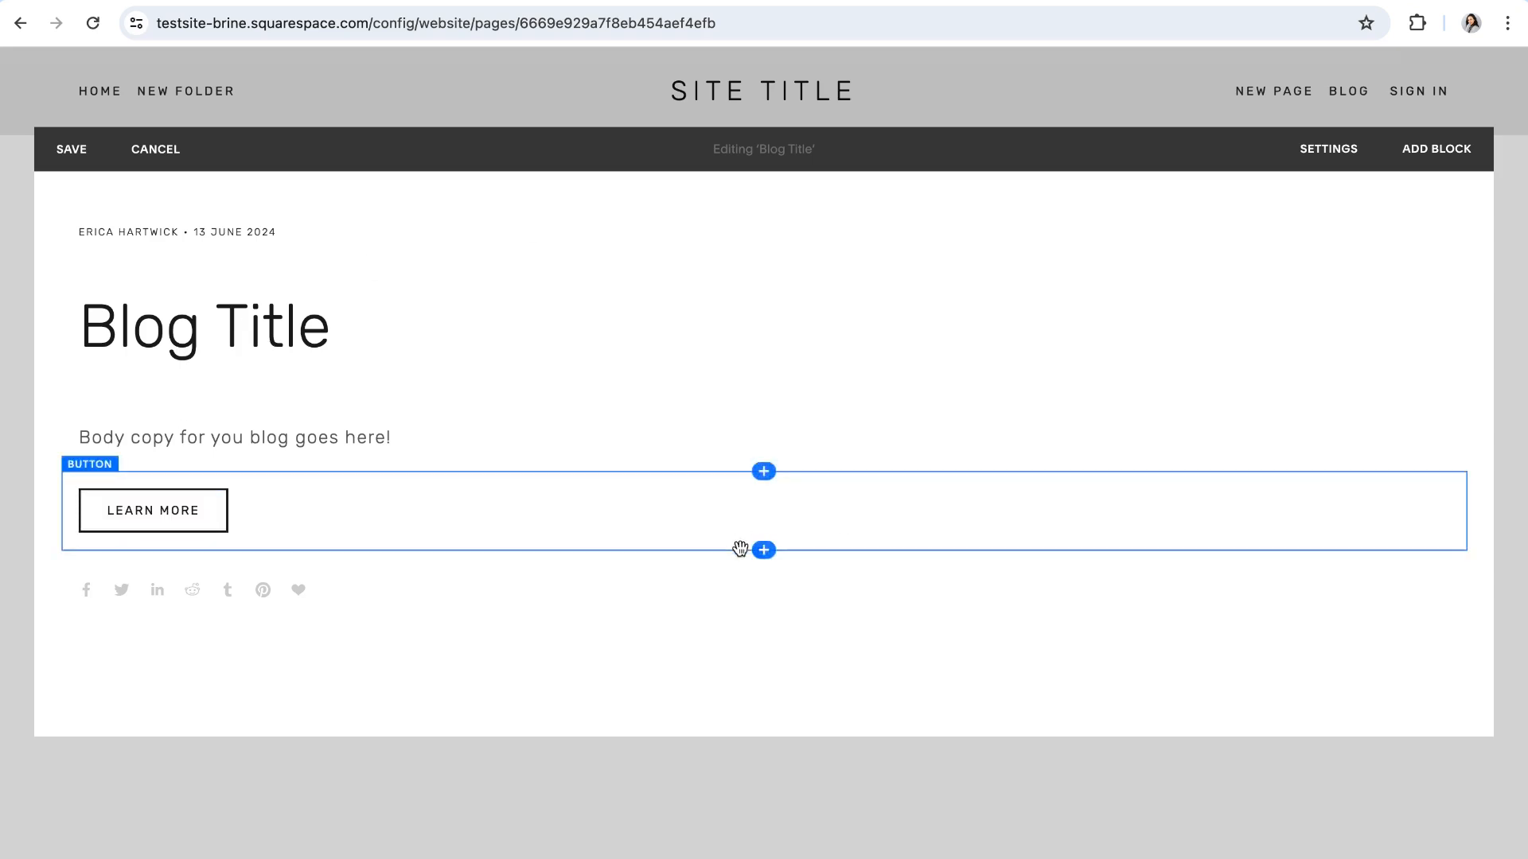
pyautogui.click(763, 550)
pyautogui.scroll(-3, 1362, 600)
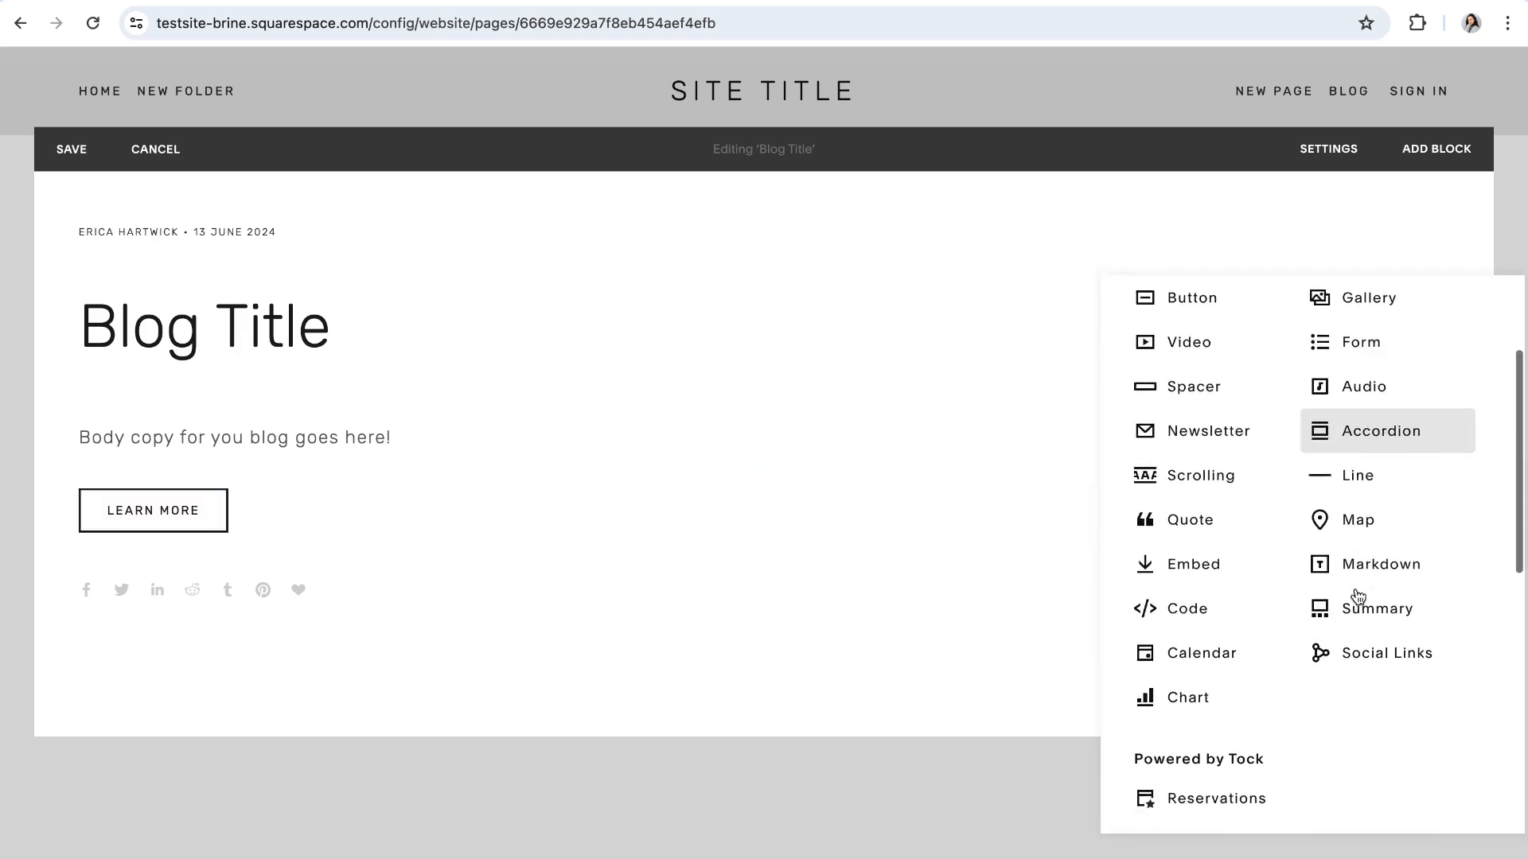
pyautogui.scroll(3, 1358, 604)
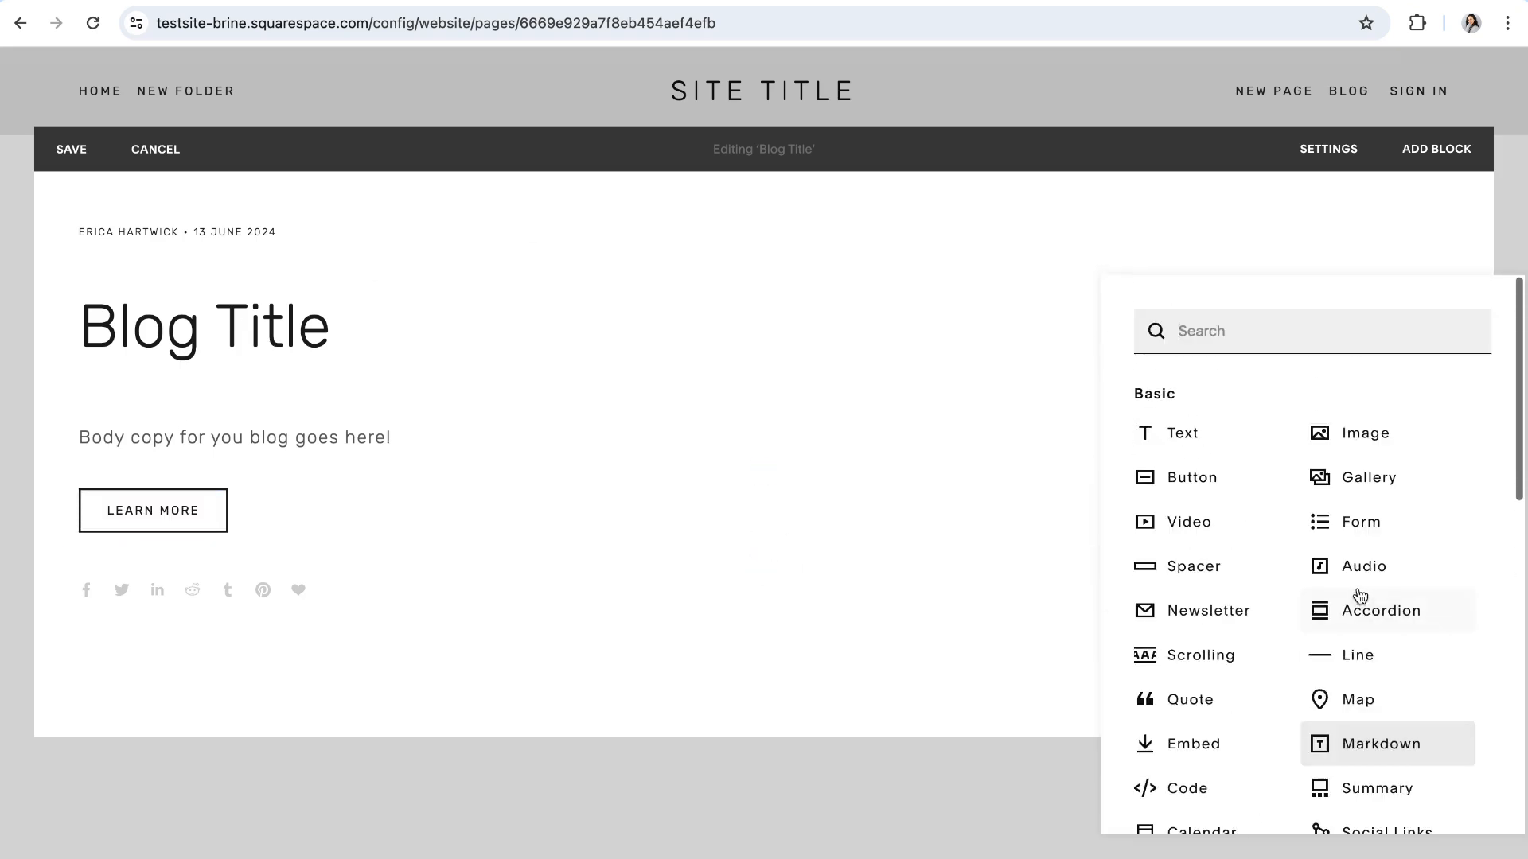
pyautogui.click(777, 628)
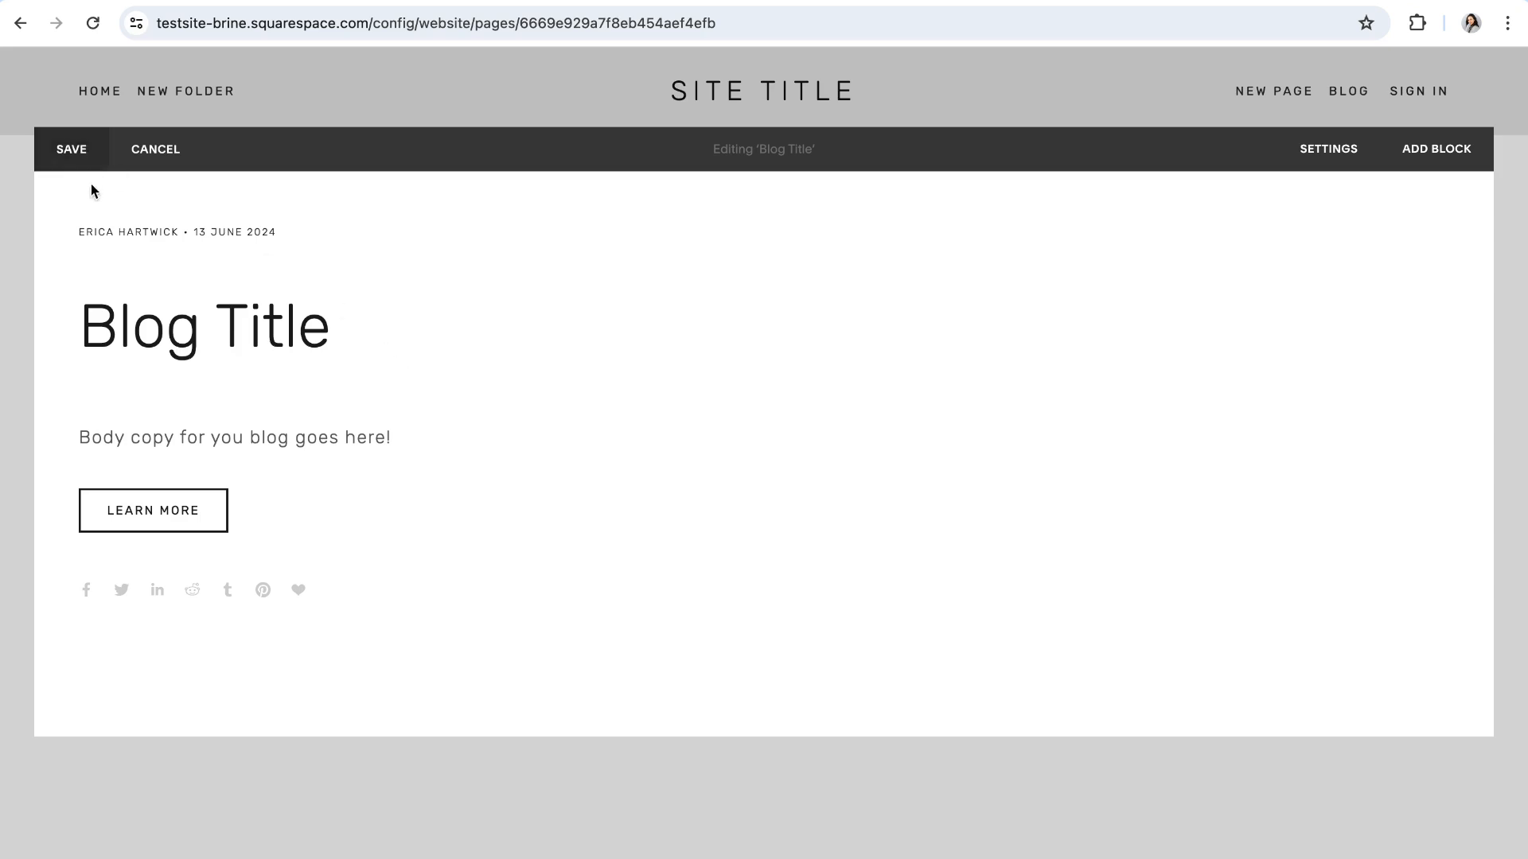
pyautogui.click(71, 148)
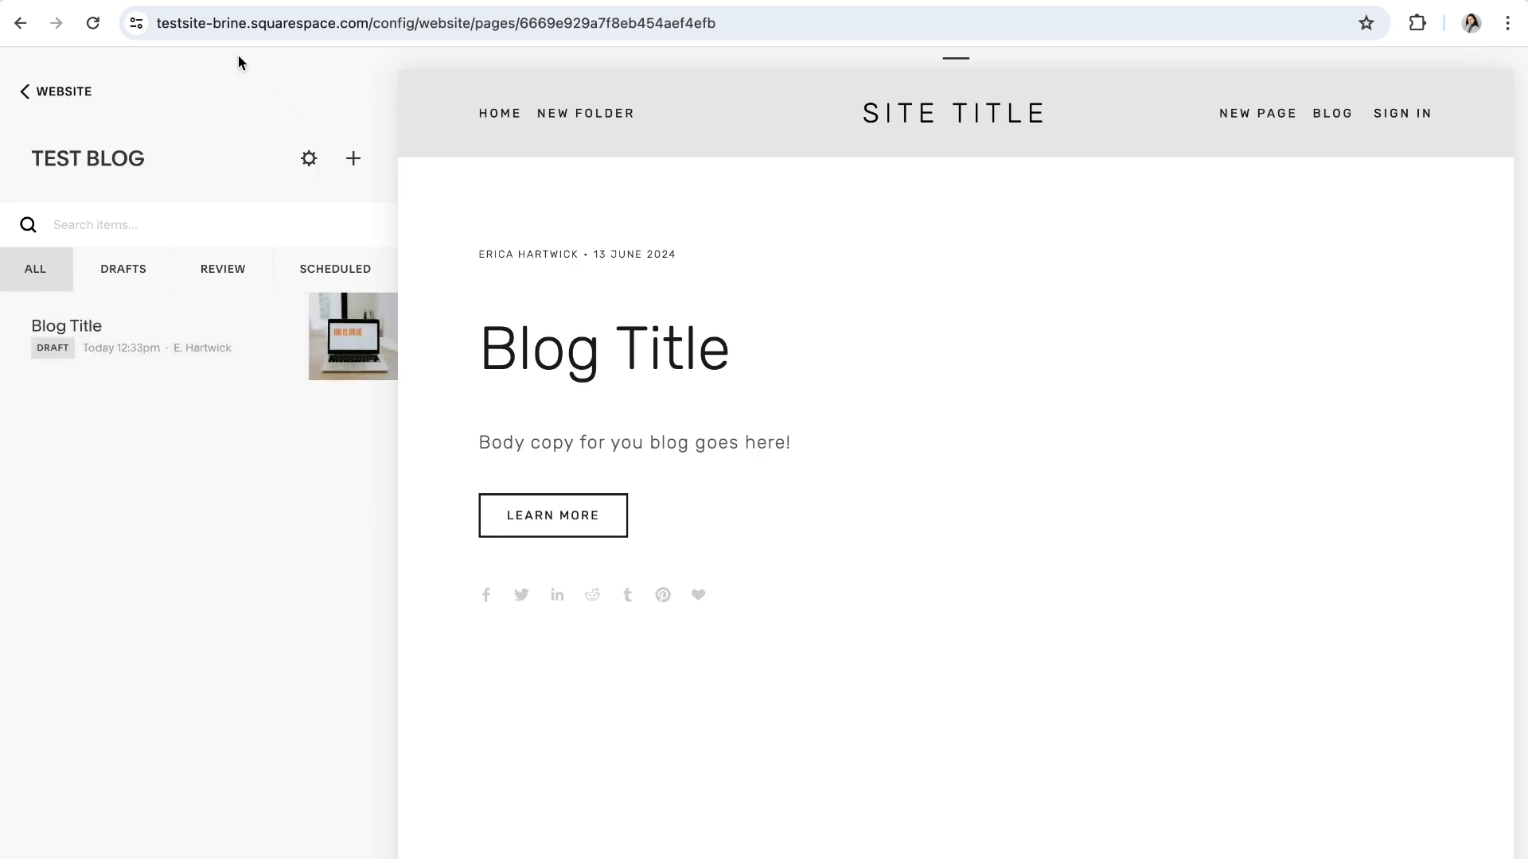
# - Reopen the Blog Title draft for editing, review its status choices, and save and publish the post
pyautogui.moveTo(205, 345)
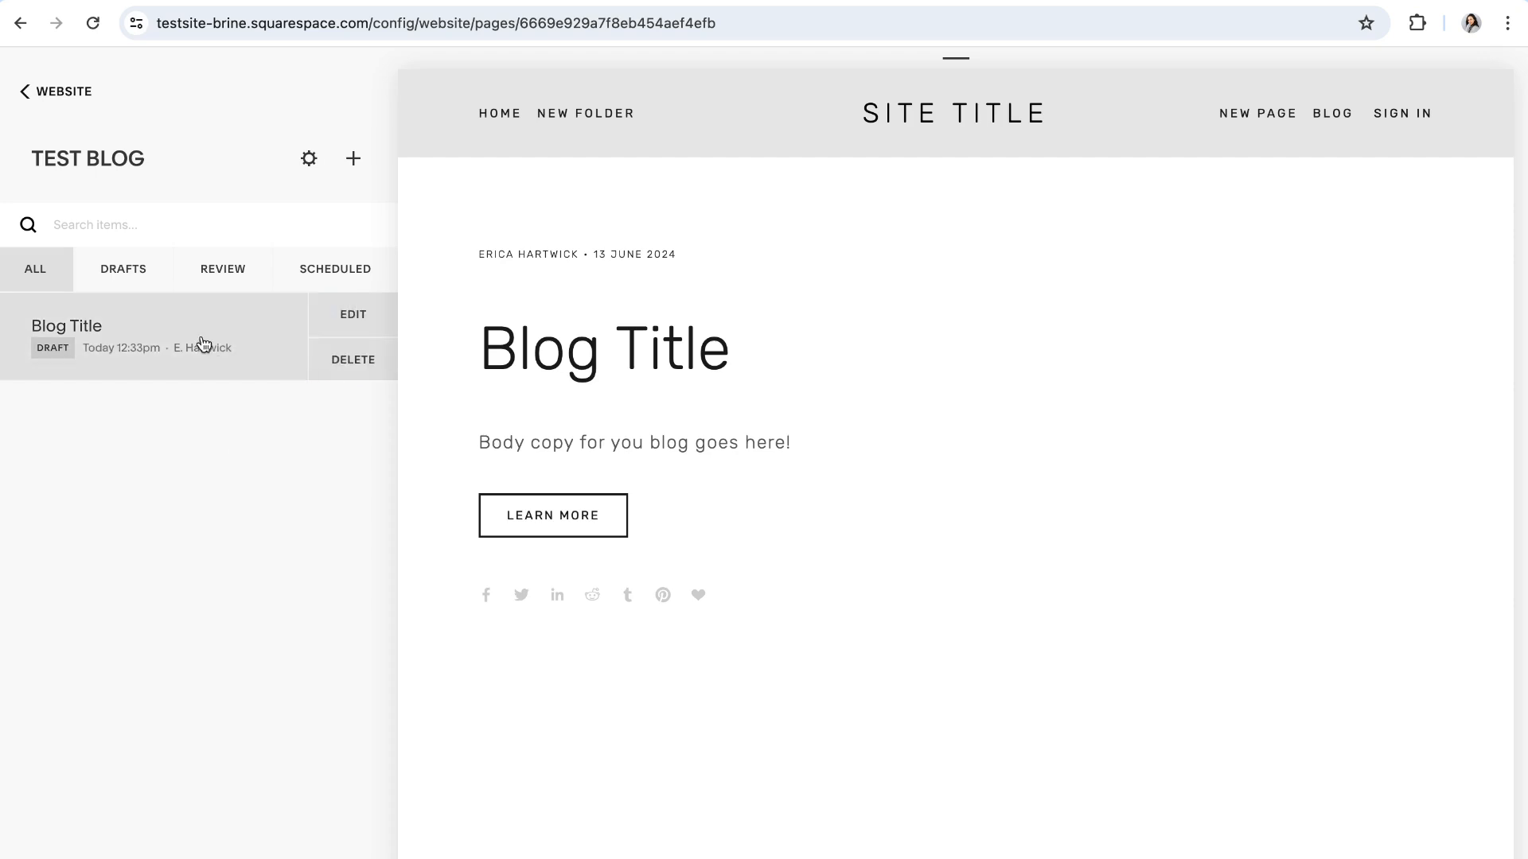
pyautogui.click(351, 323)
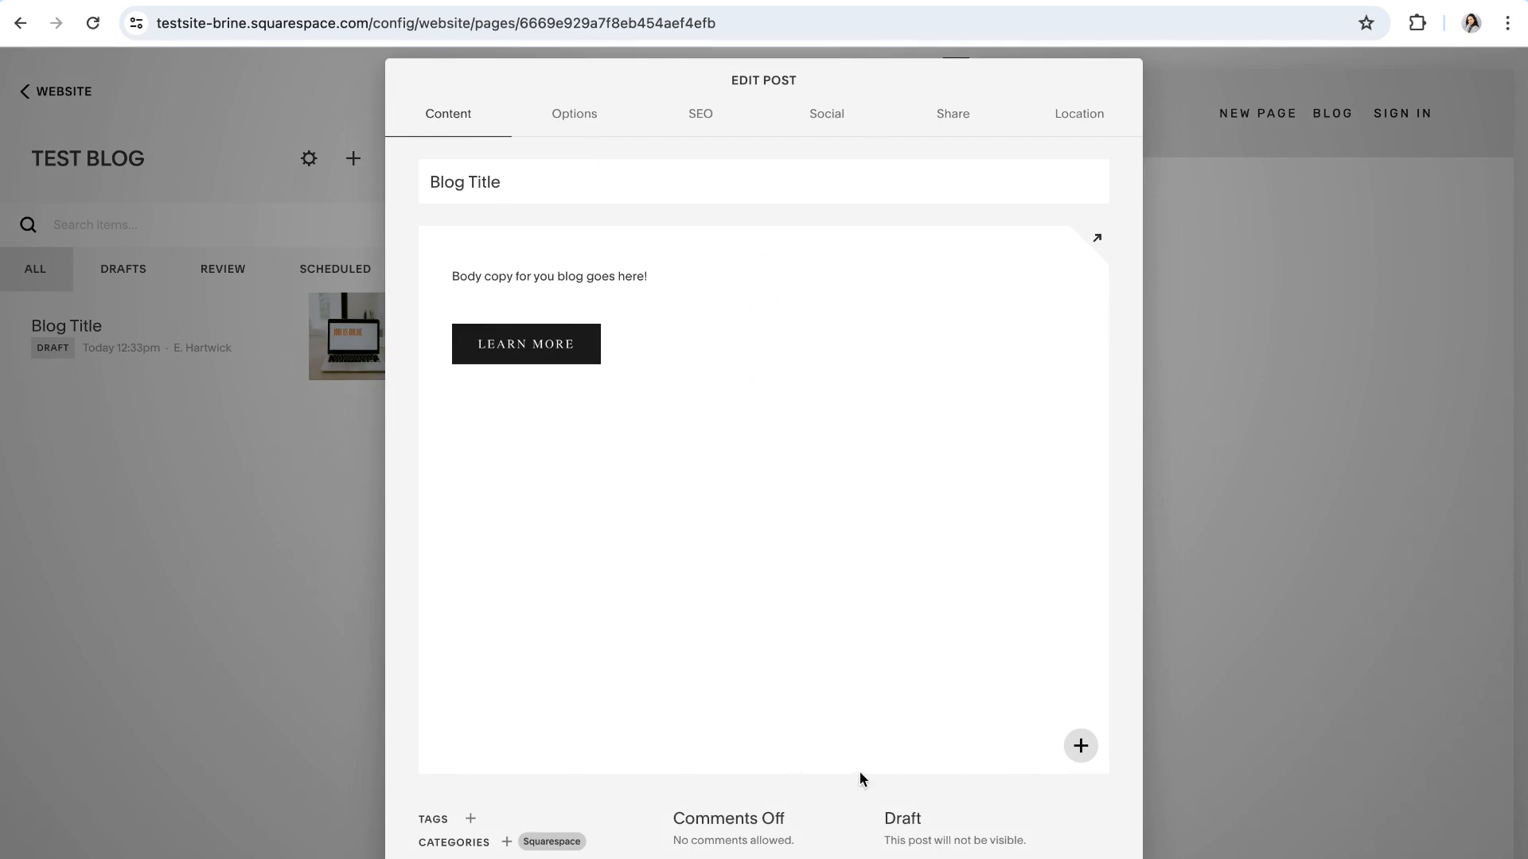
pyautogui.click(908, 825)
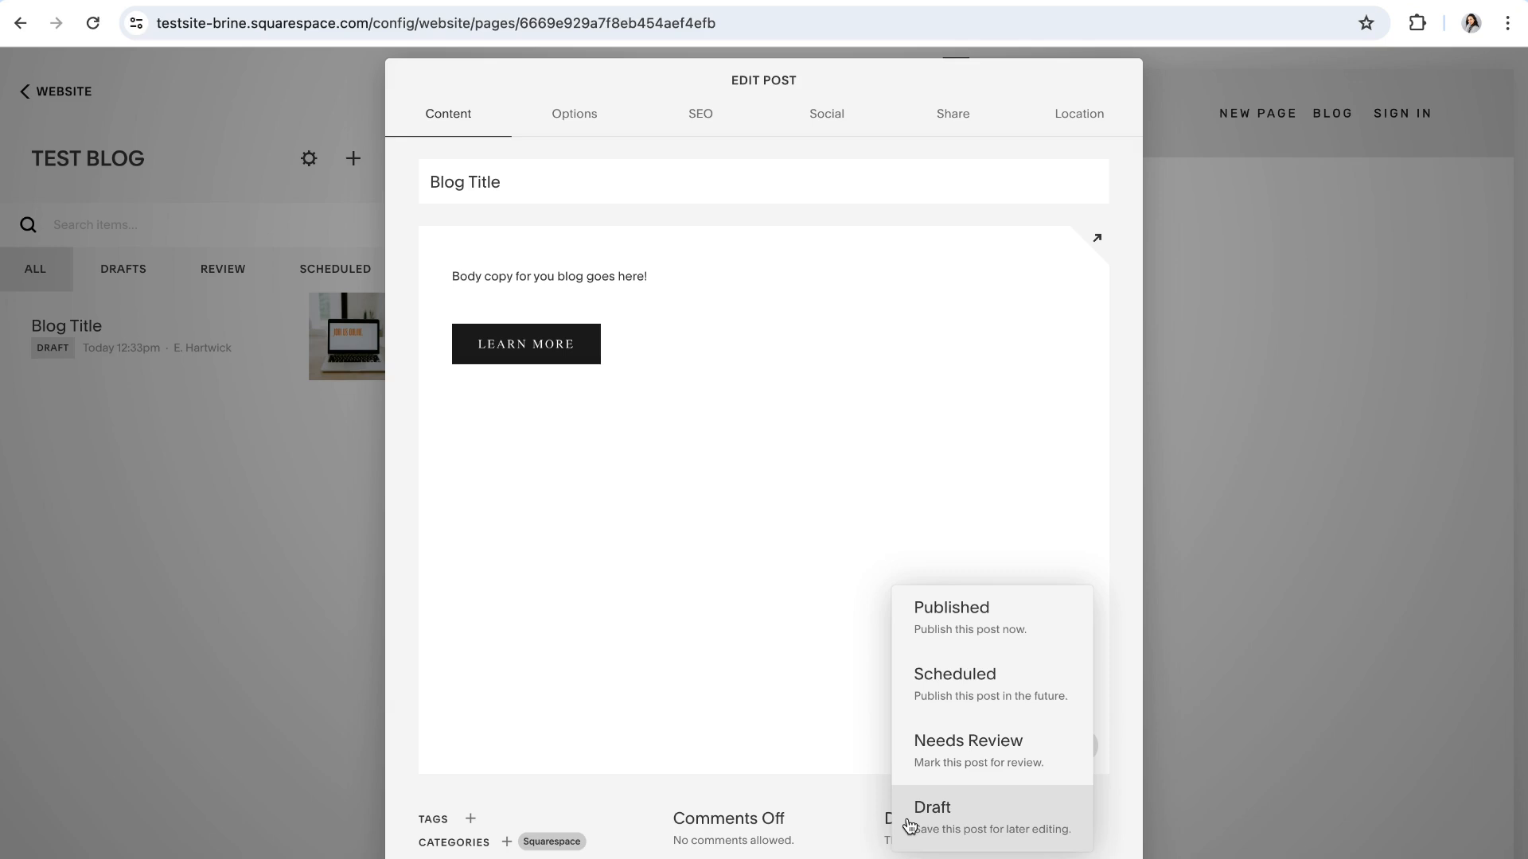
pyautogui.click(768, 673)
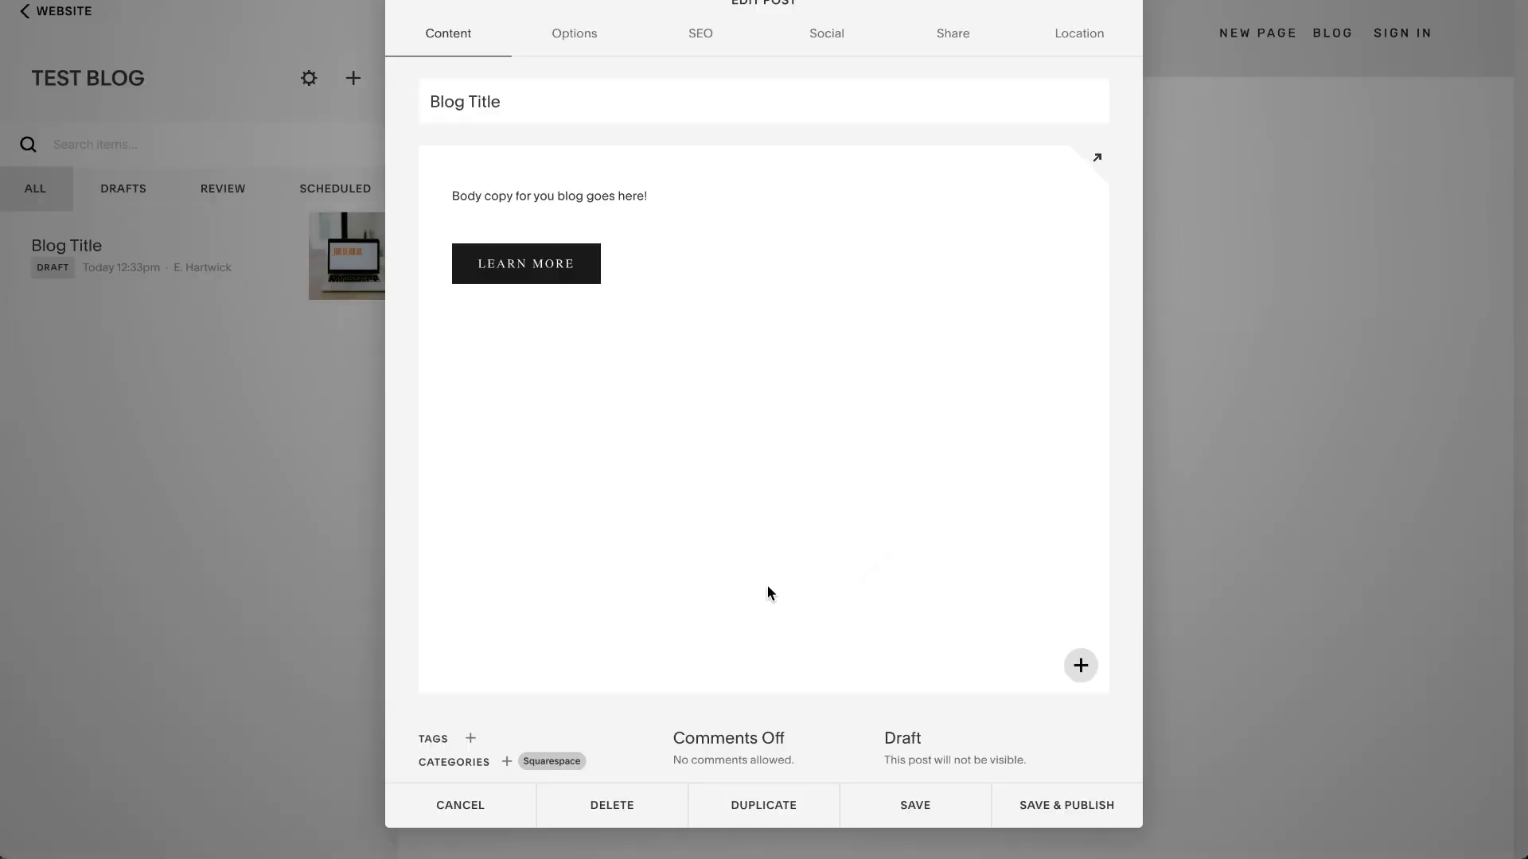
pyautogui.click(1057, 806)
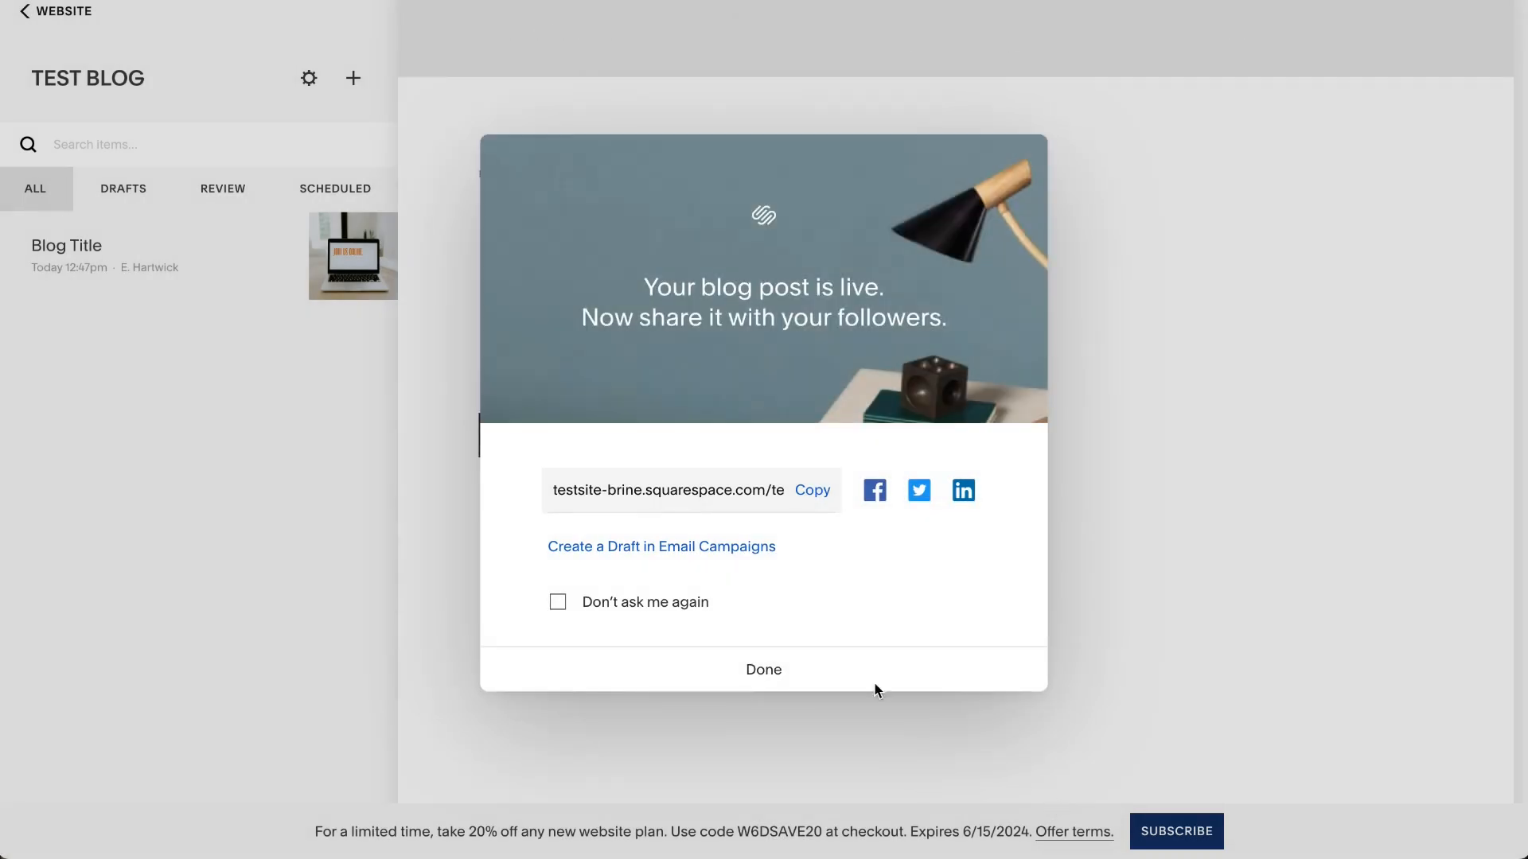
# - Dismiss the share prompt for the published post and return to the TEST BLOG post overview
pyautogui.click(756, 677)
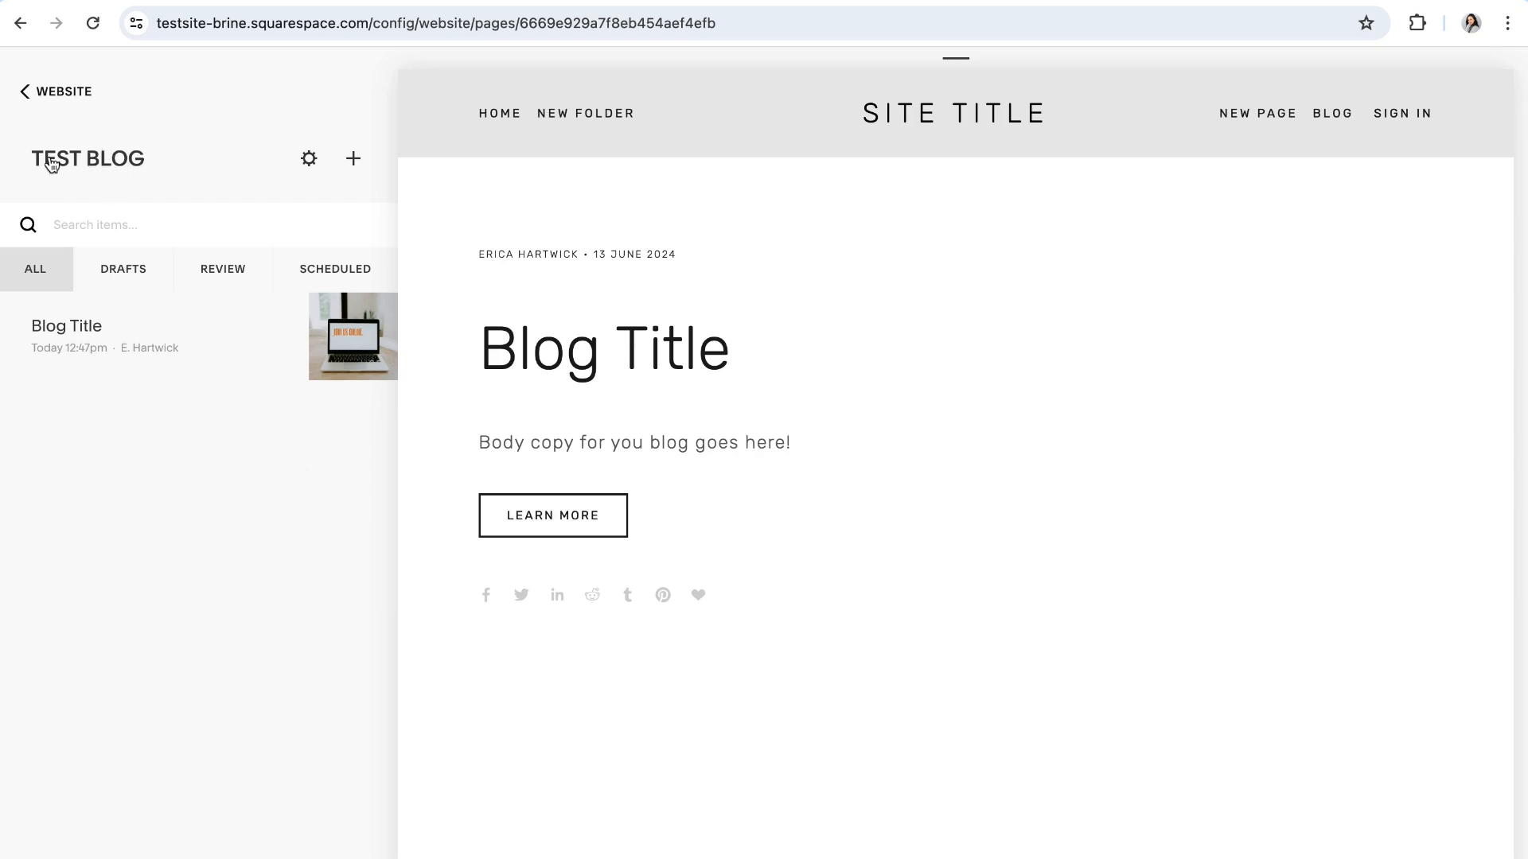
pyautogui.click(95, 161)
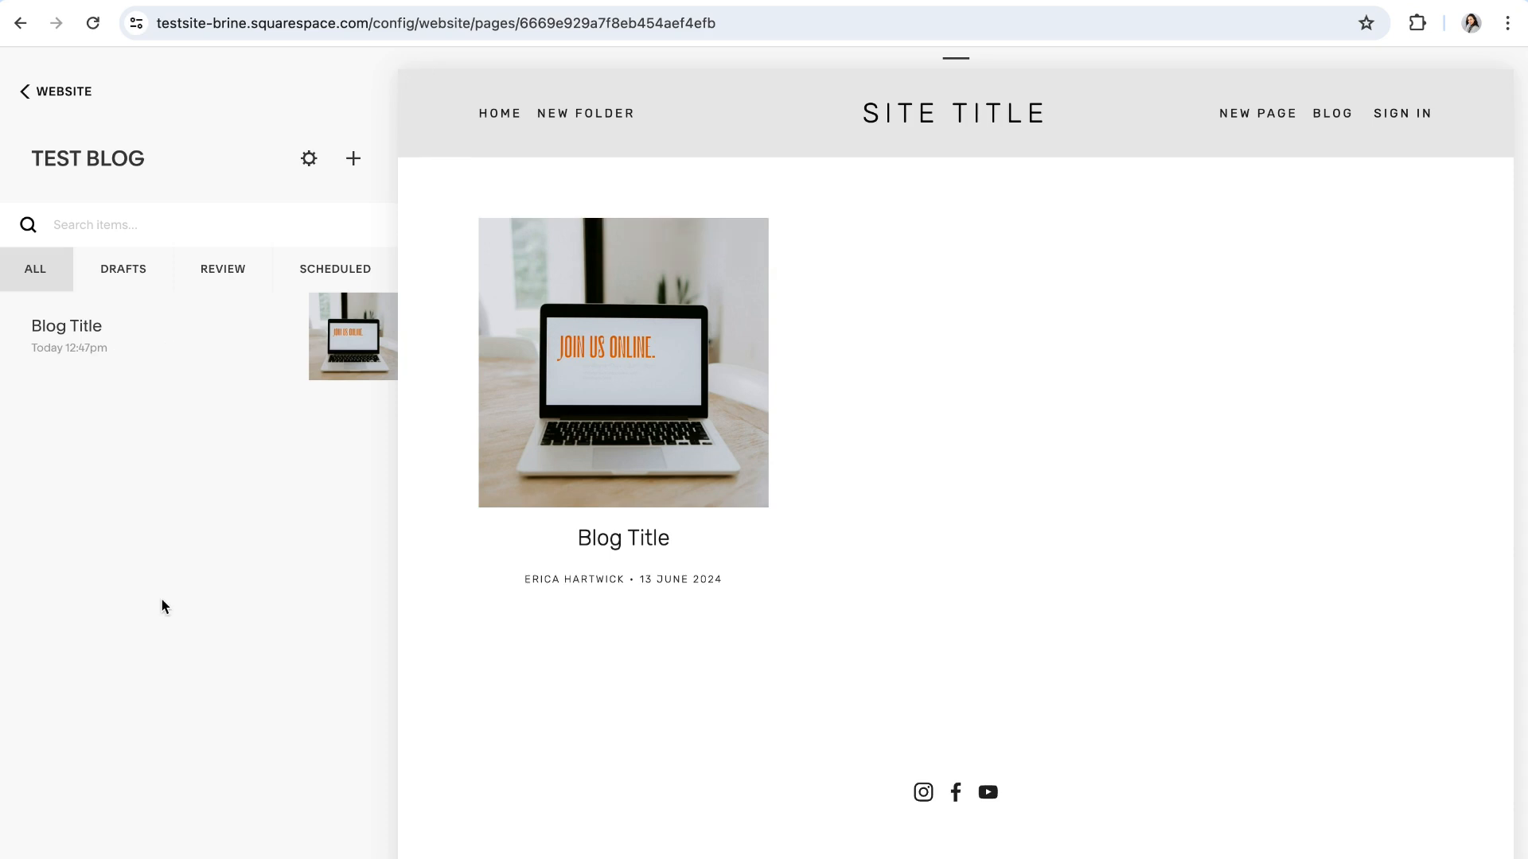
# - Open the Site Styles with the Blog Title post in the preview and go to the Blog: Metadata settings
pyautogui.click(63, 96)
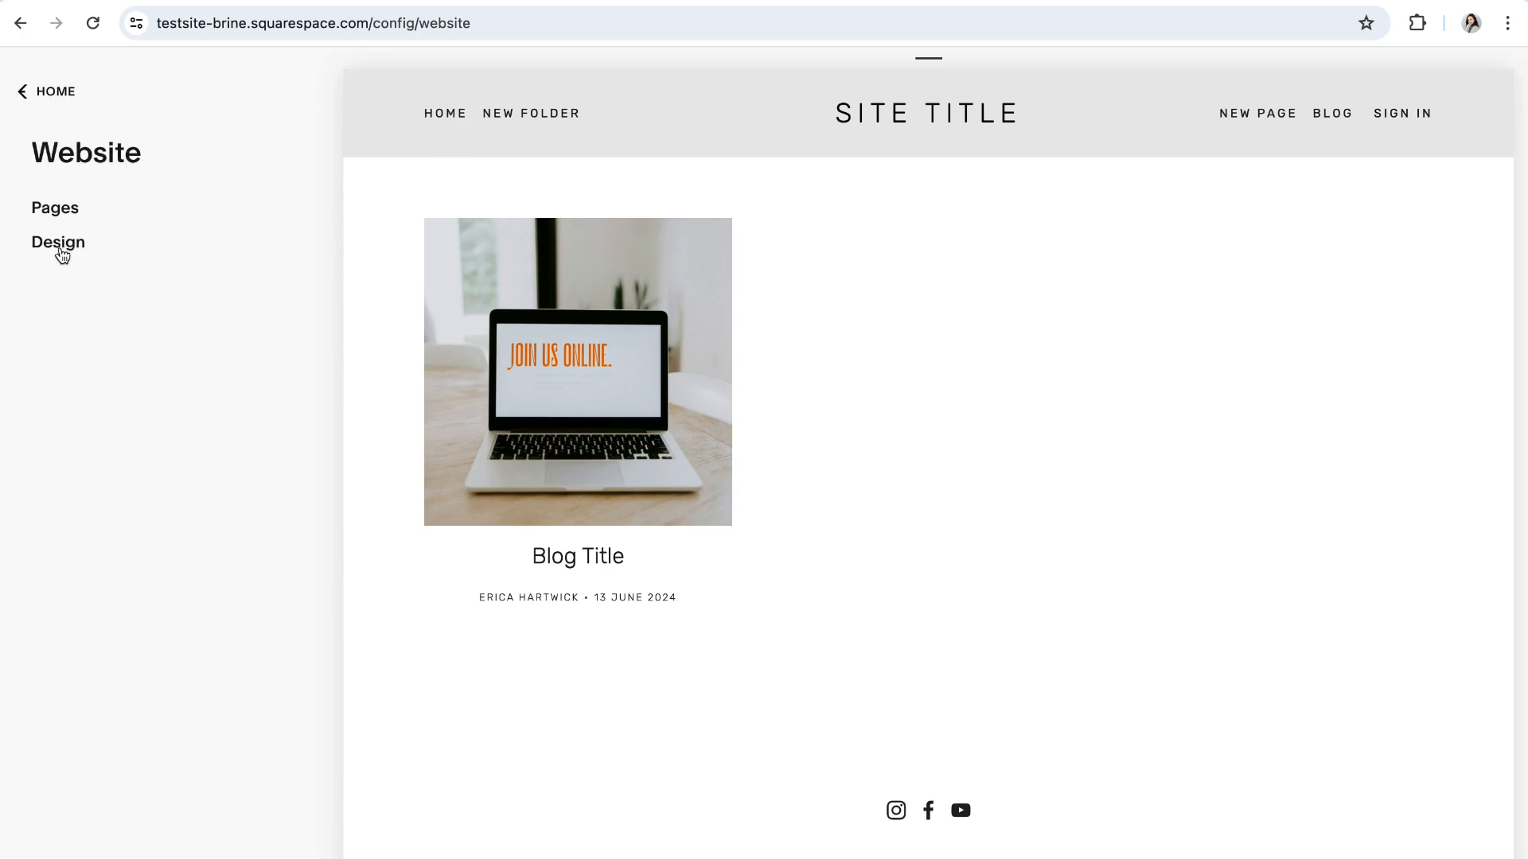
pyautogui.click(57, 247)
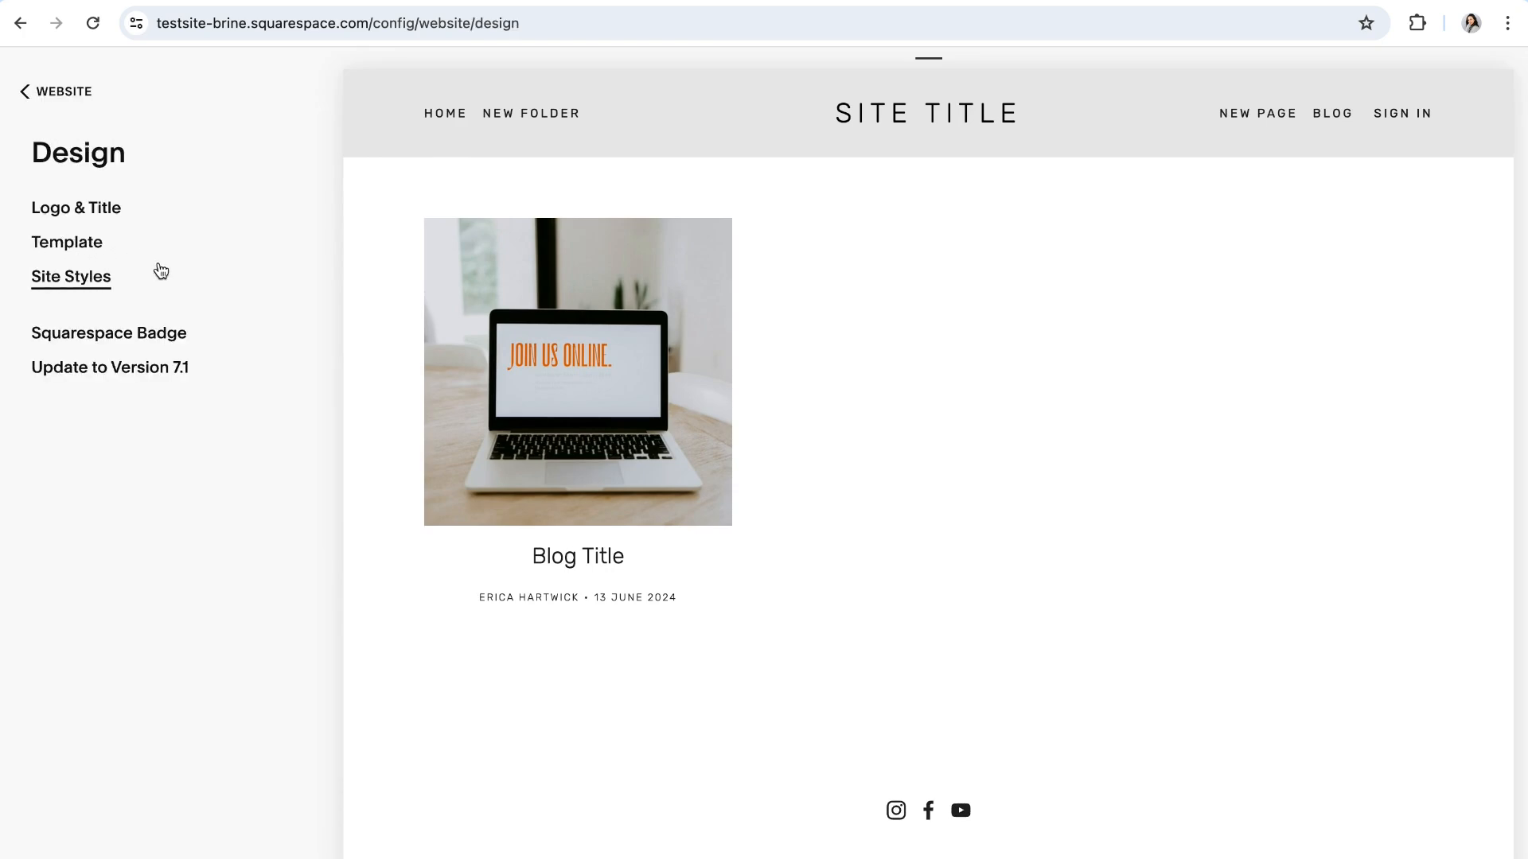
pyautogui.click(597, 391)
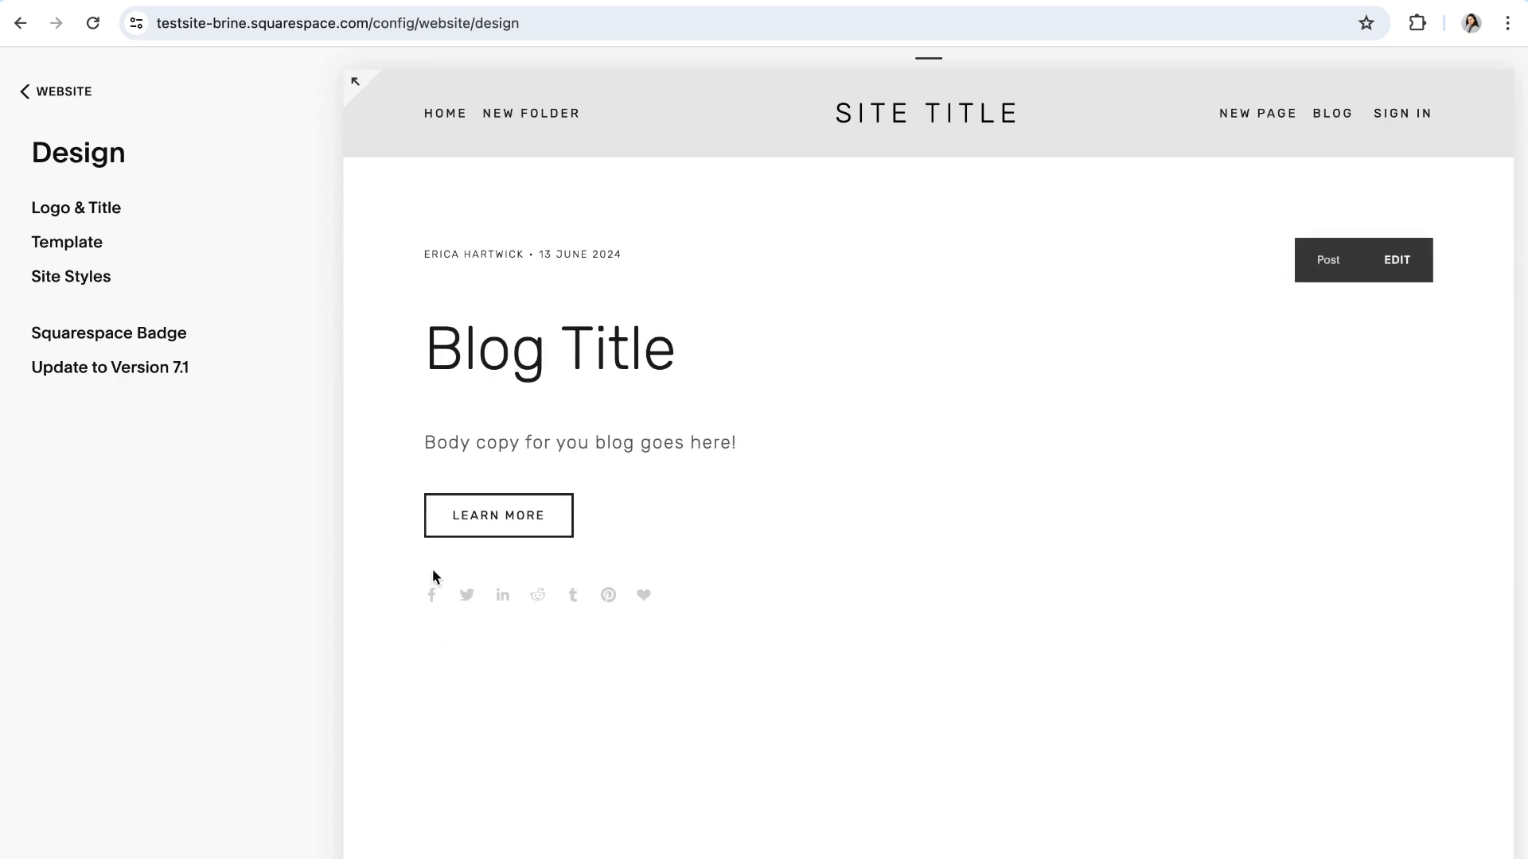
pyautogui.click(59, 284)
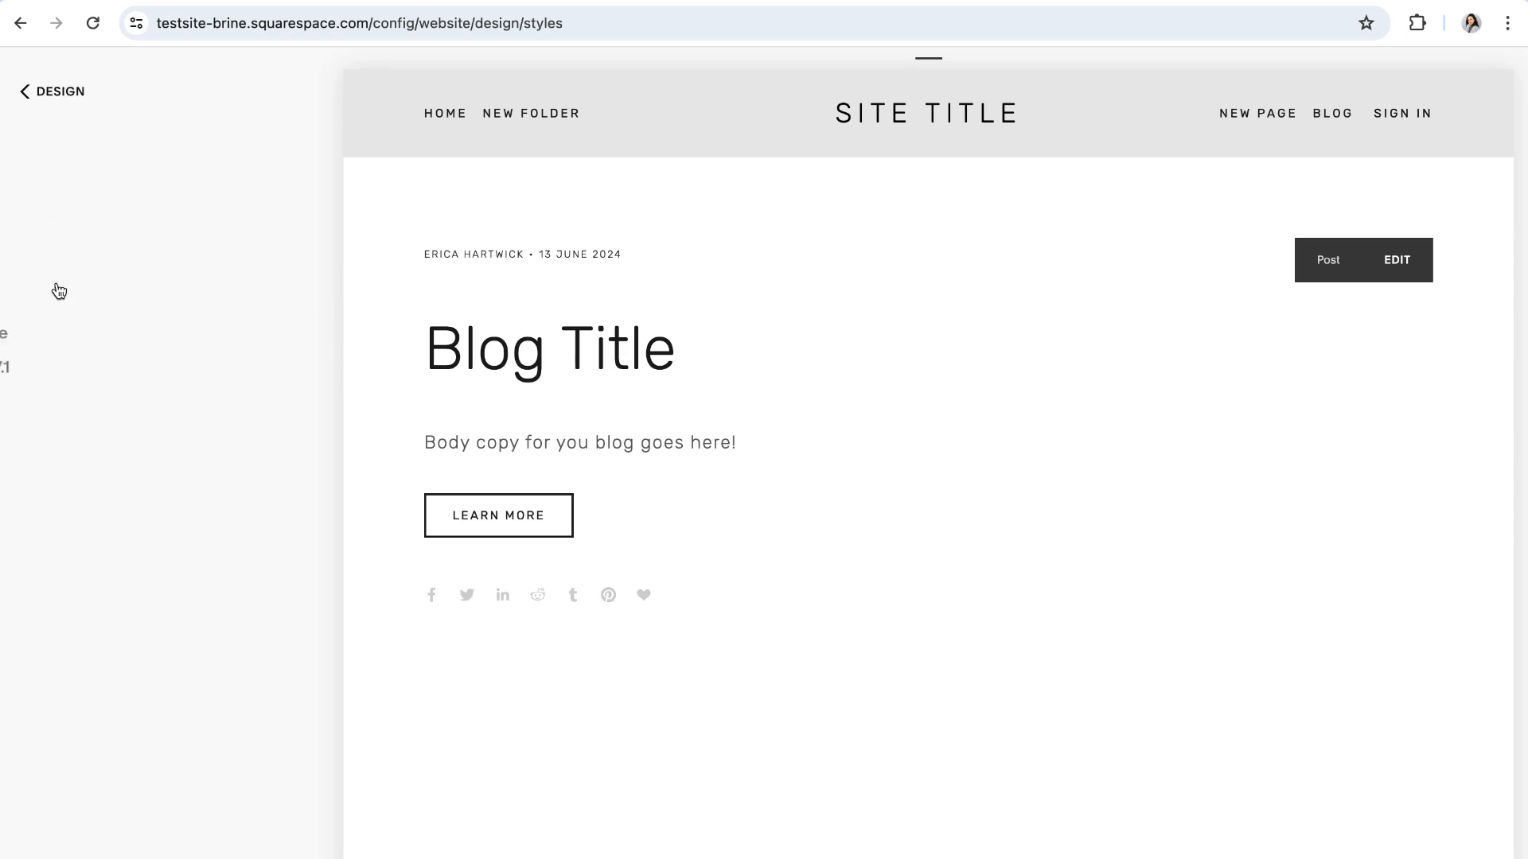
pyautogui.scroll(-4, 244, 395)
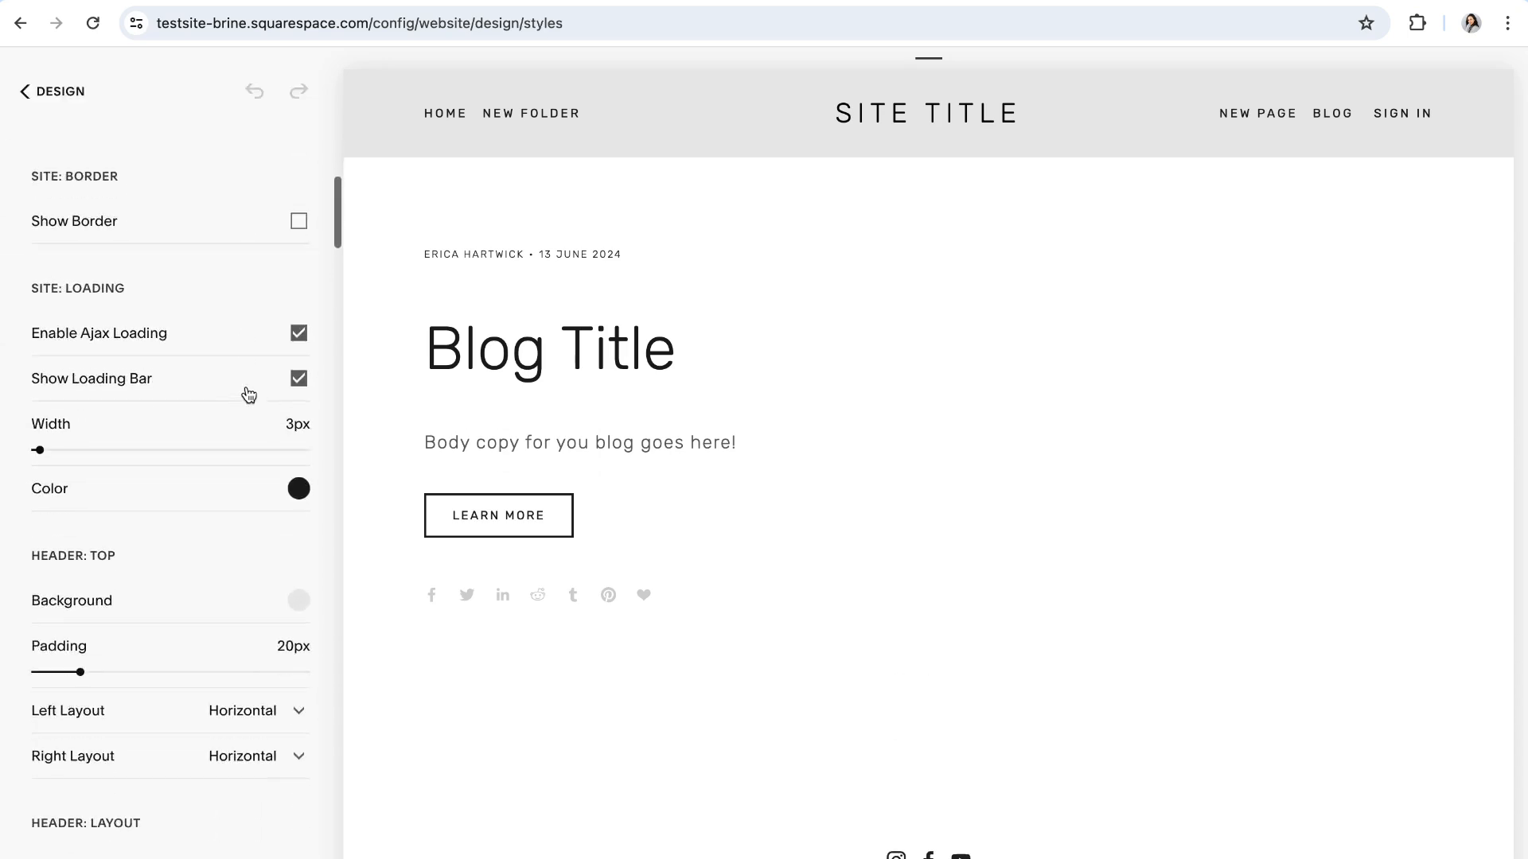
pyautogui.scroll(-7, 249, 394)
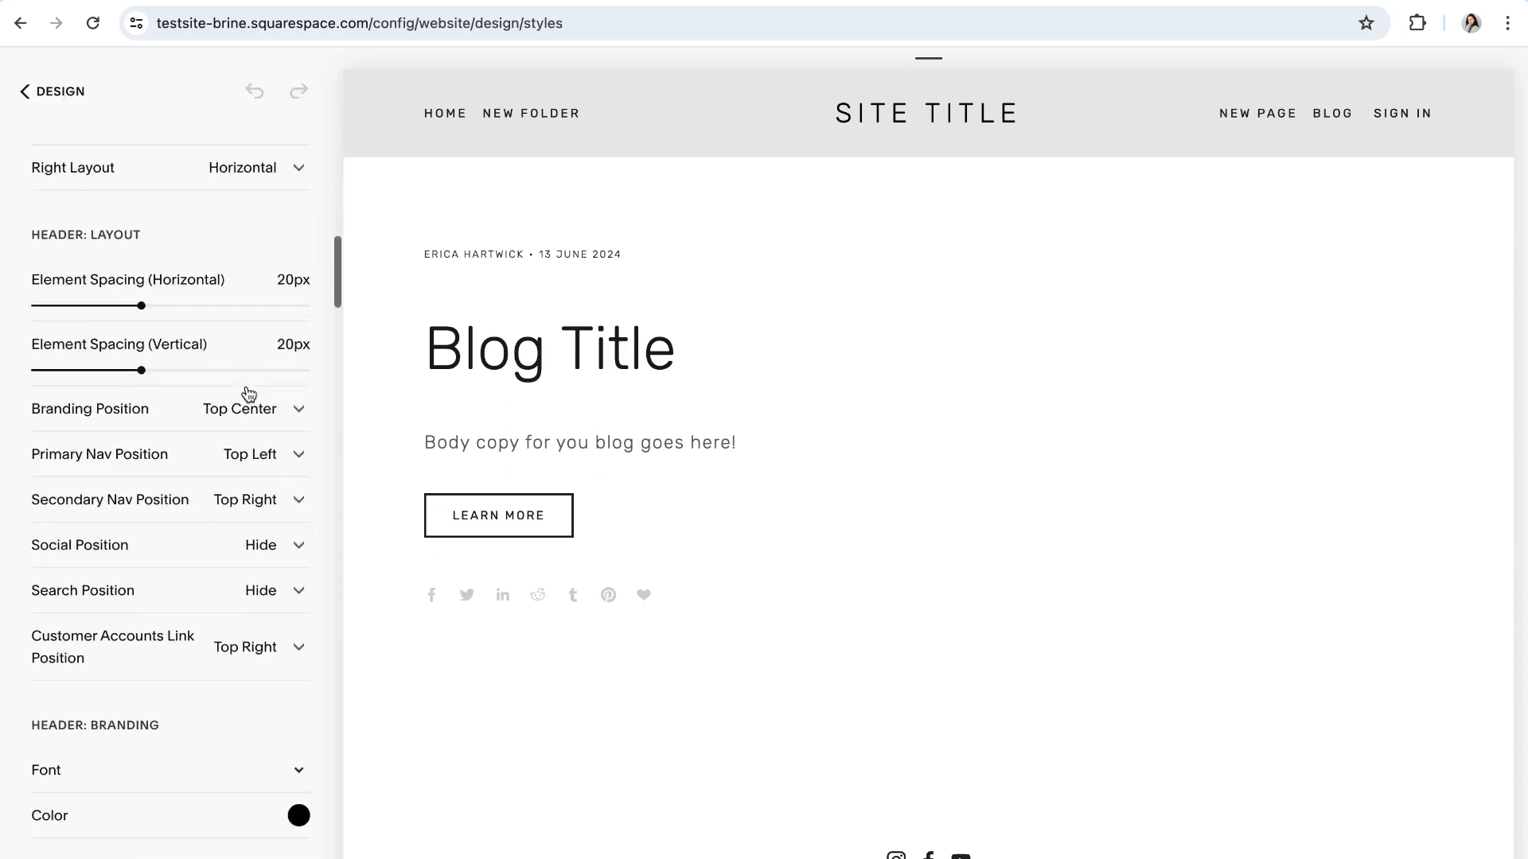
pyautogui.scroll(-9, 249, 394)
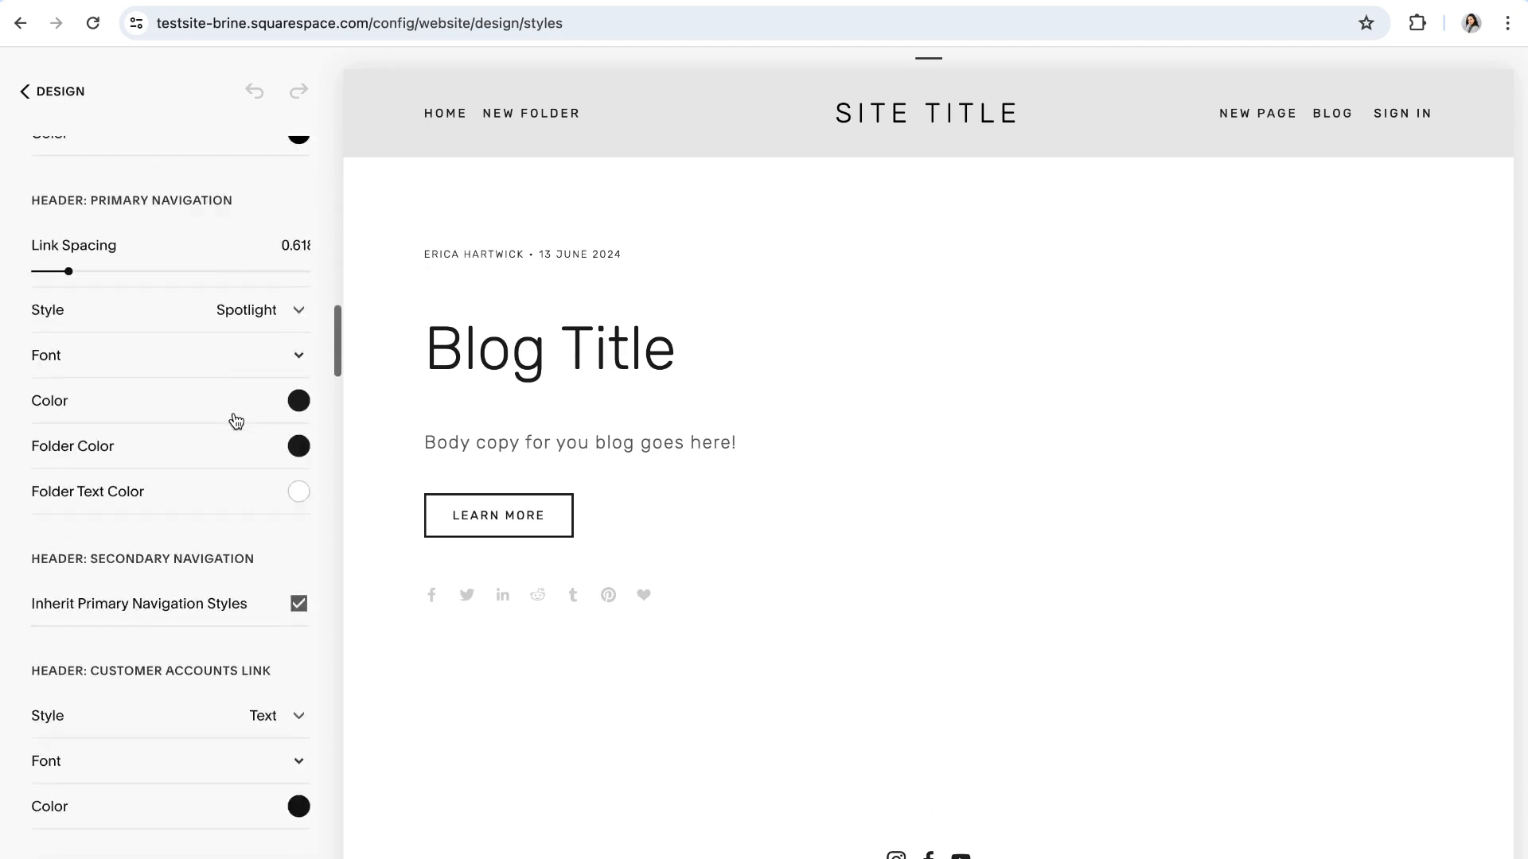
pyautogui.scroll(-10, 237, 421)
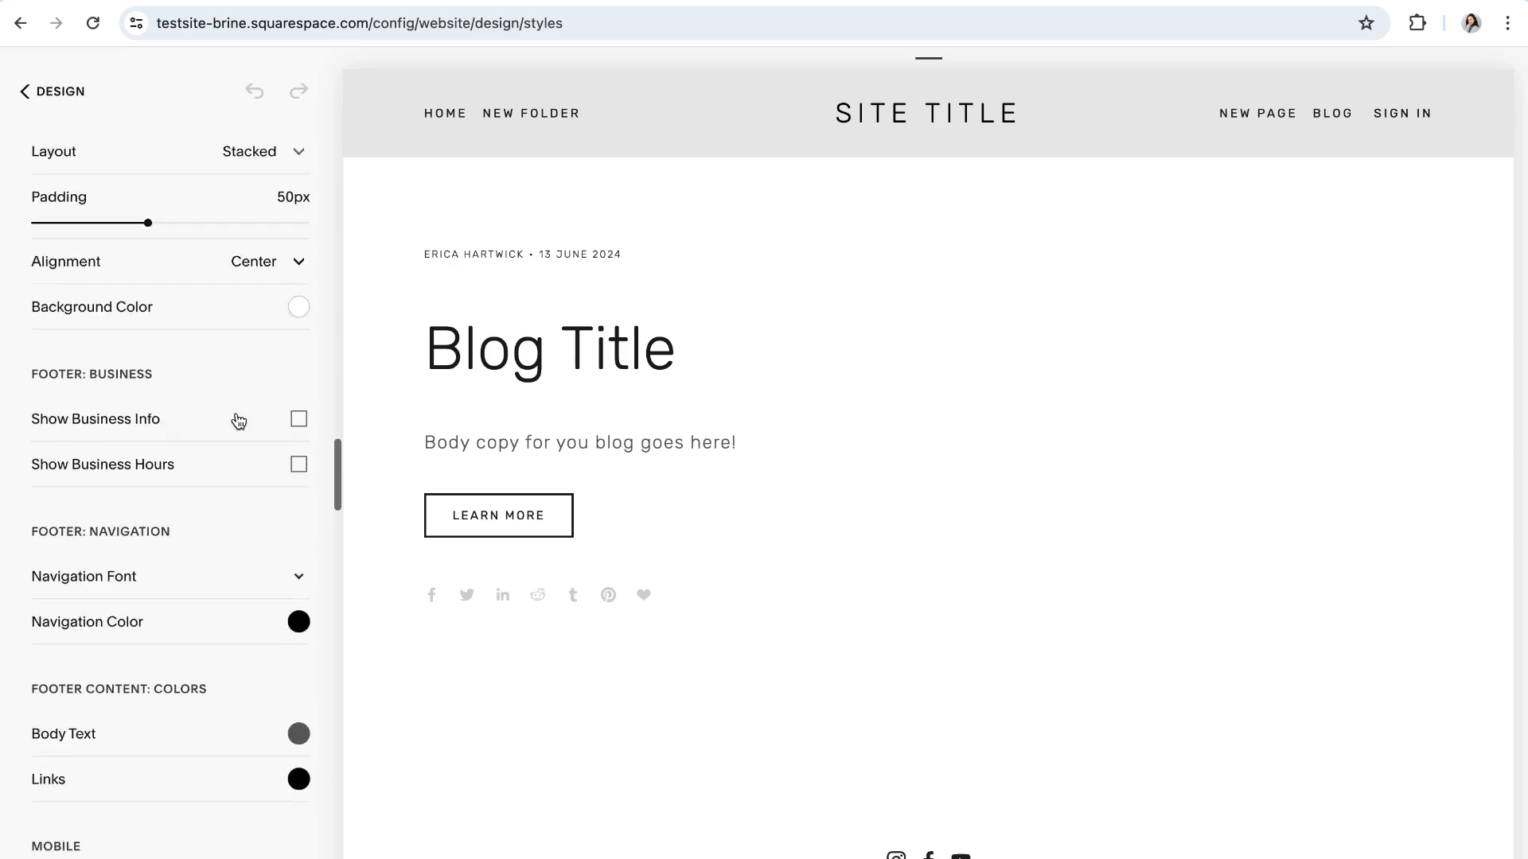
pyautogui.scroll(-15, 238, 421)
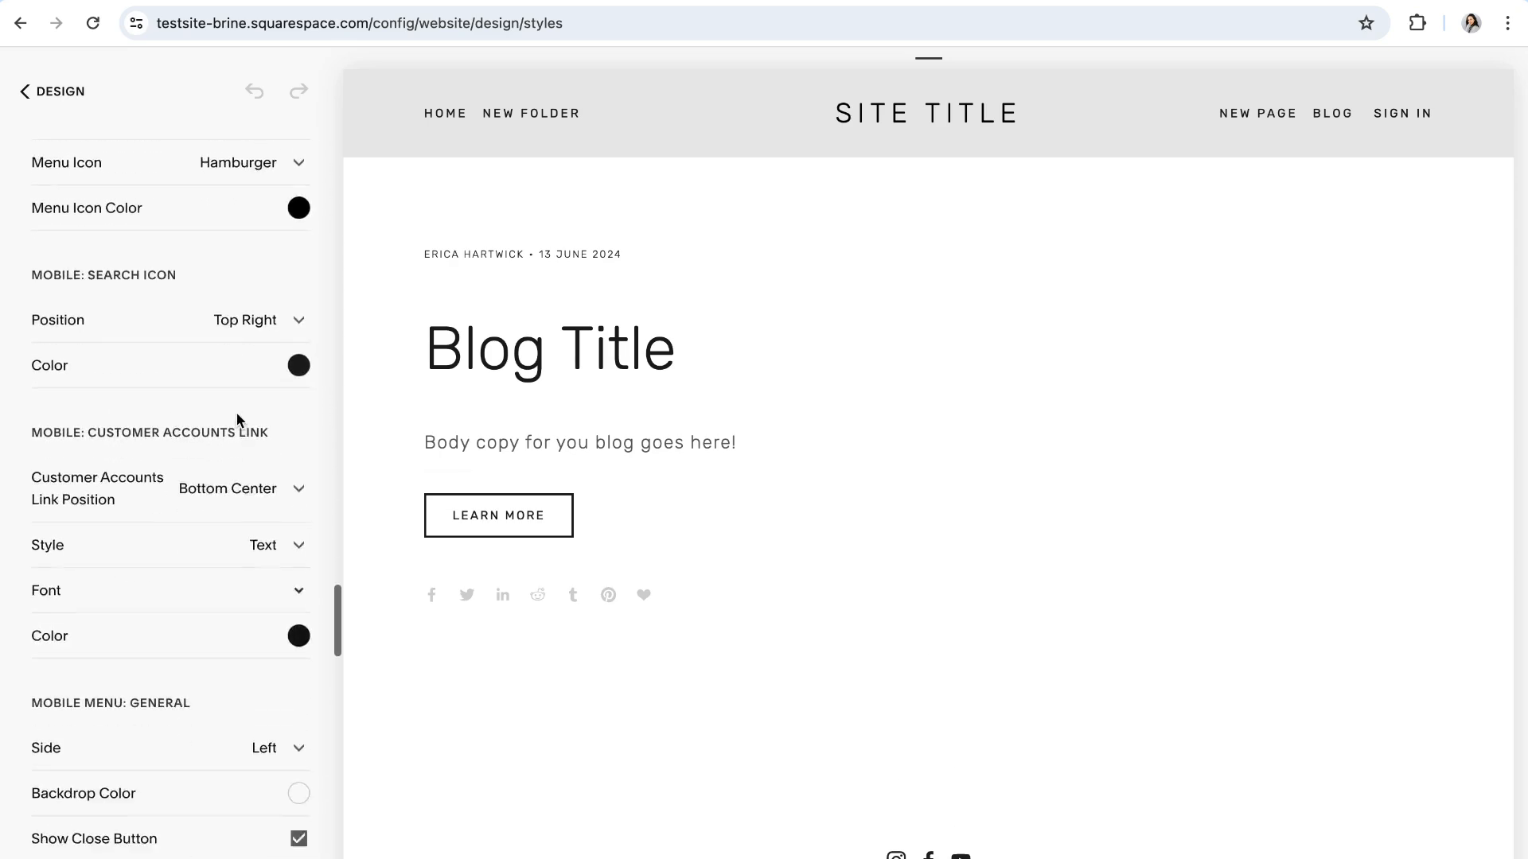
pyautogui.scroll(-13, 151, 426)
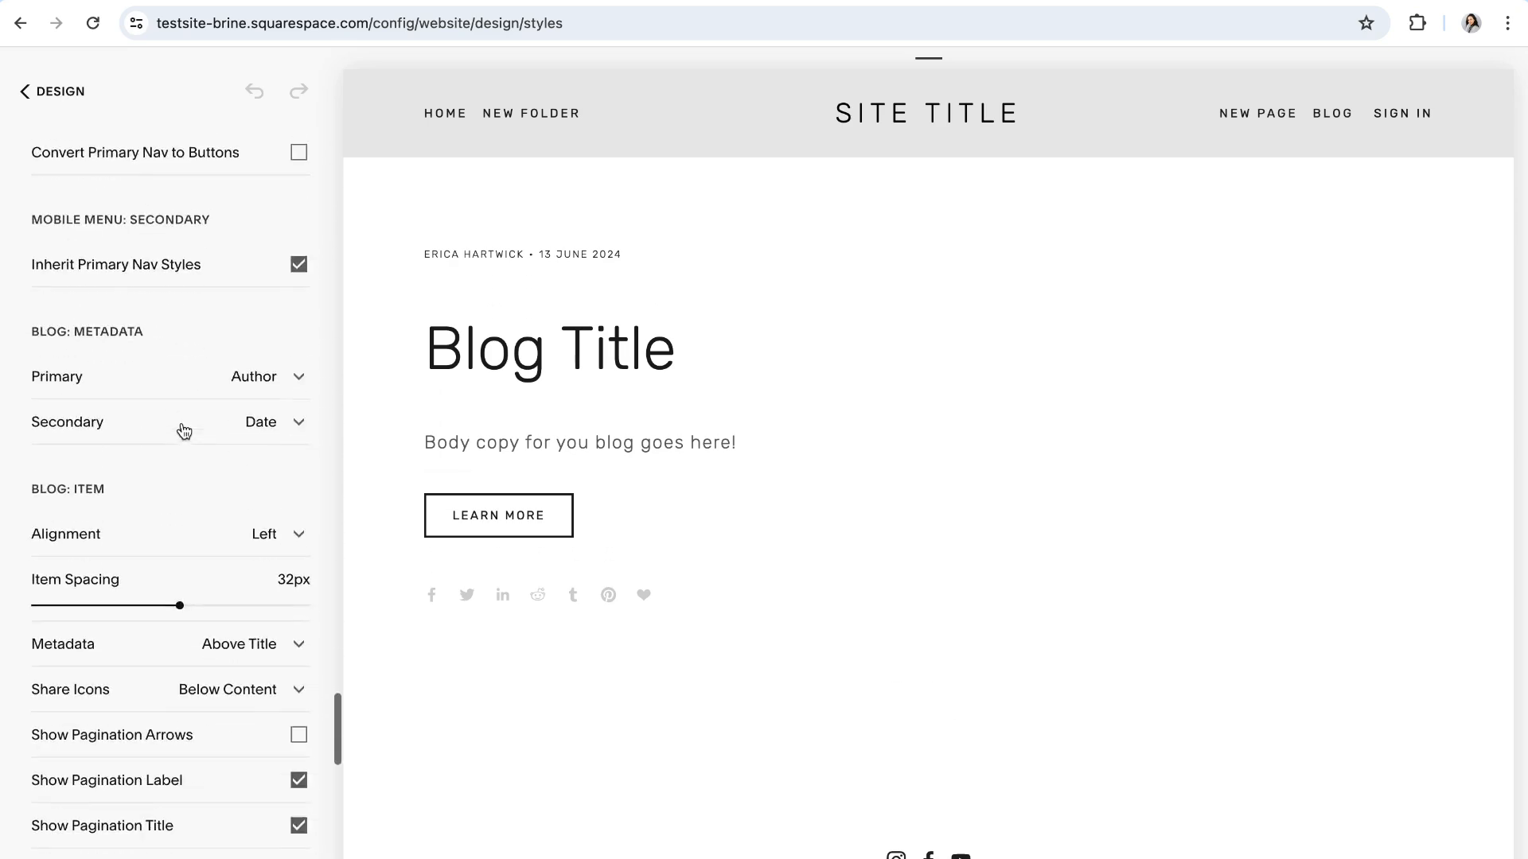
pyautogui.scroll(-1, 184, 432)
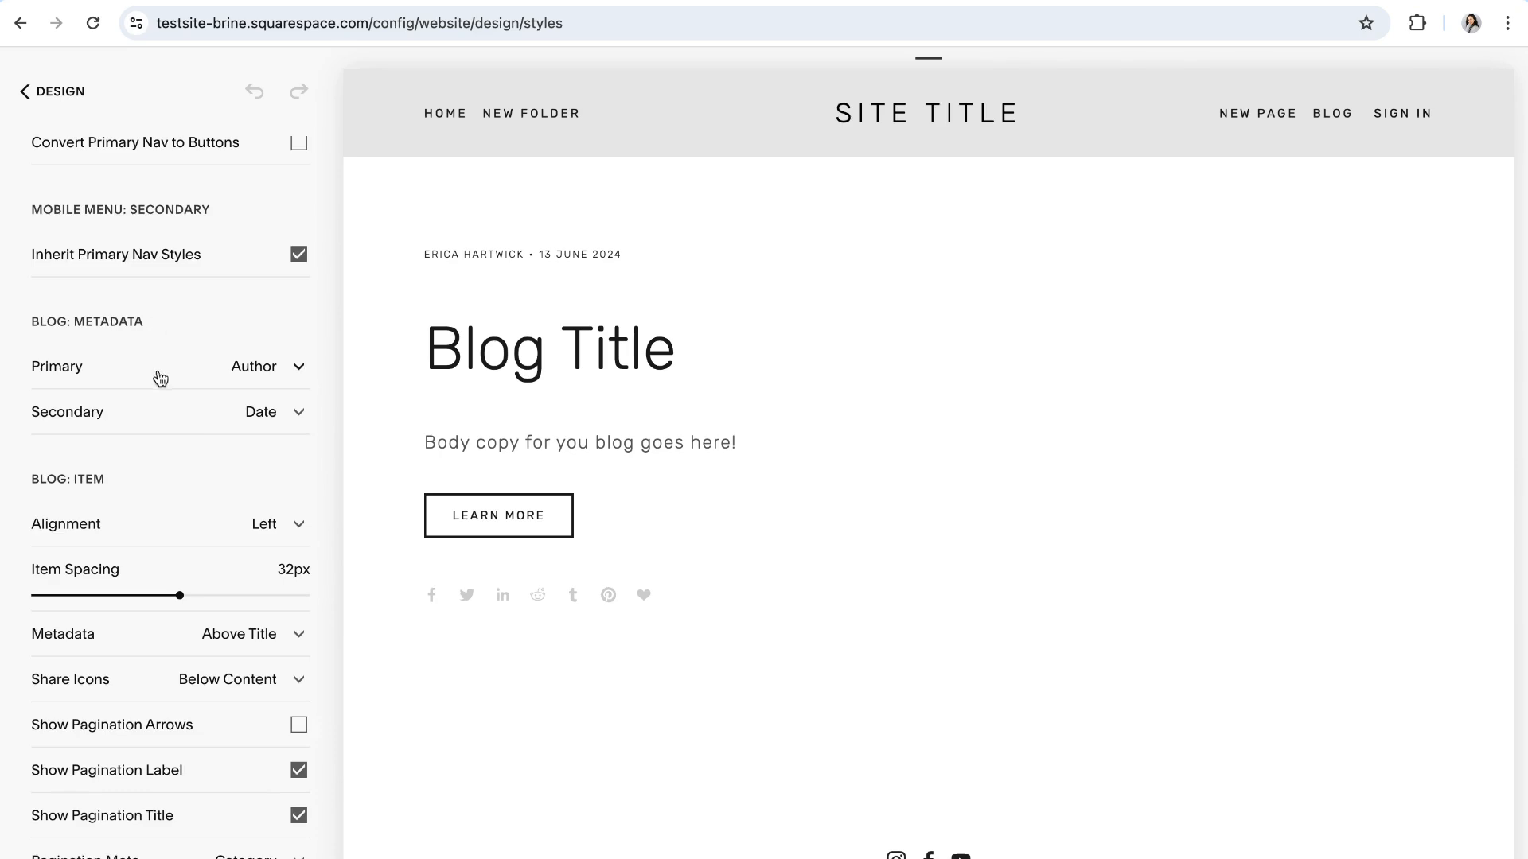
# - Try None as the blog's primary metadata and set it back to Author
pyautogui.click(303, 369)
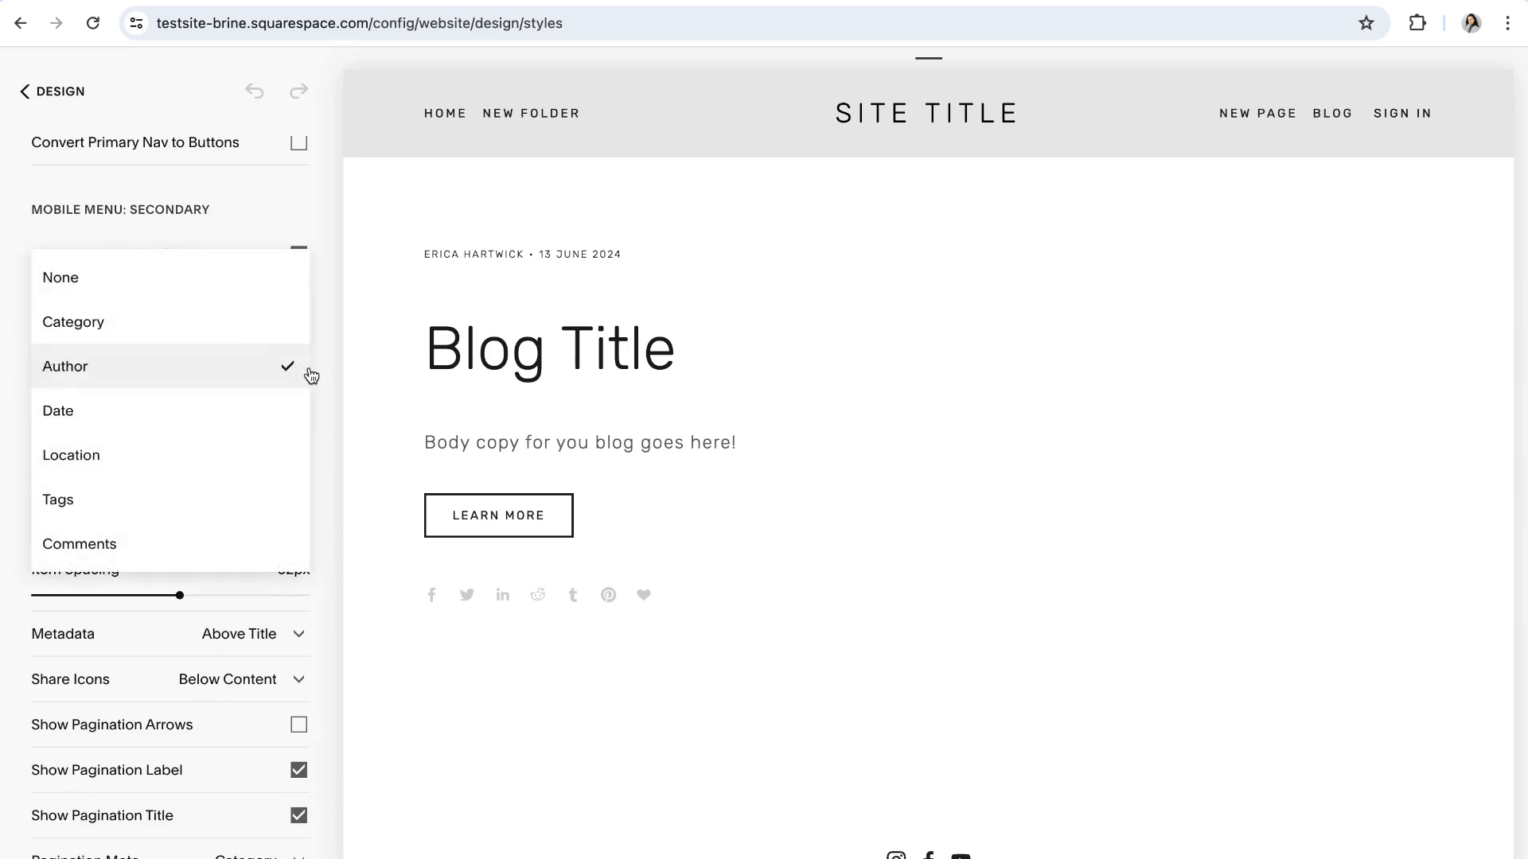
pyautogui.click(95, 278)
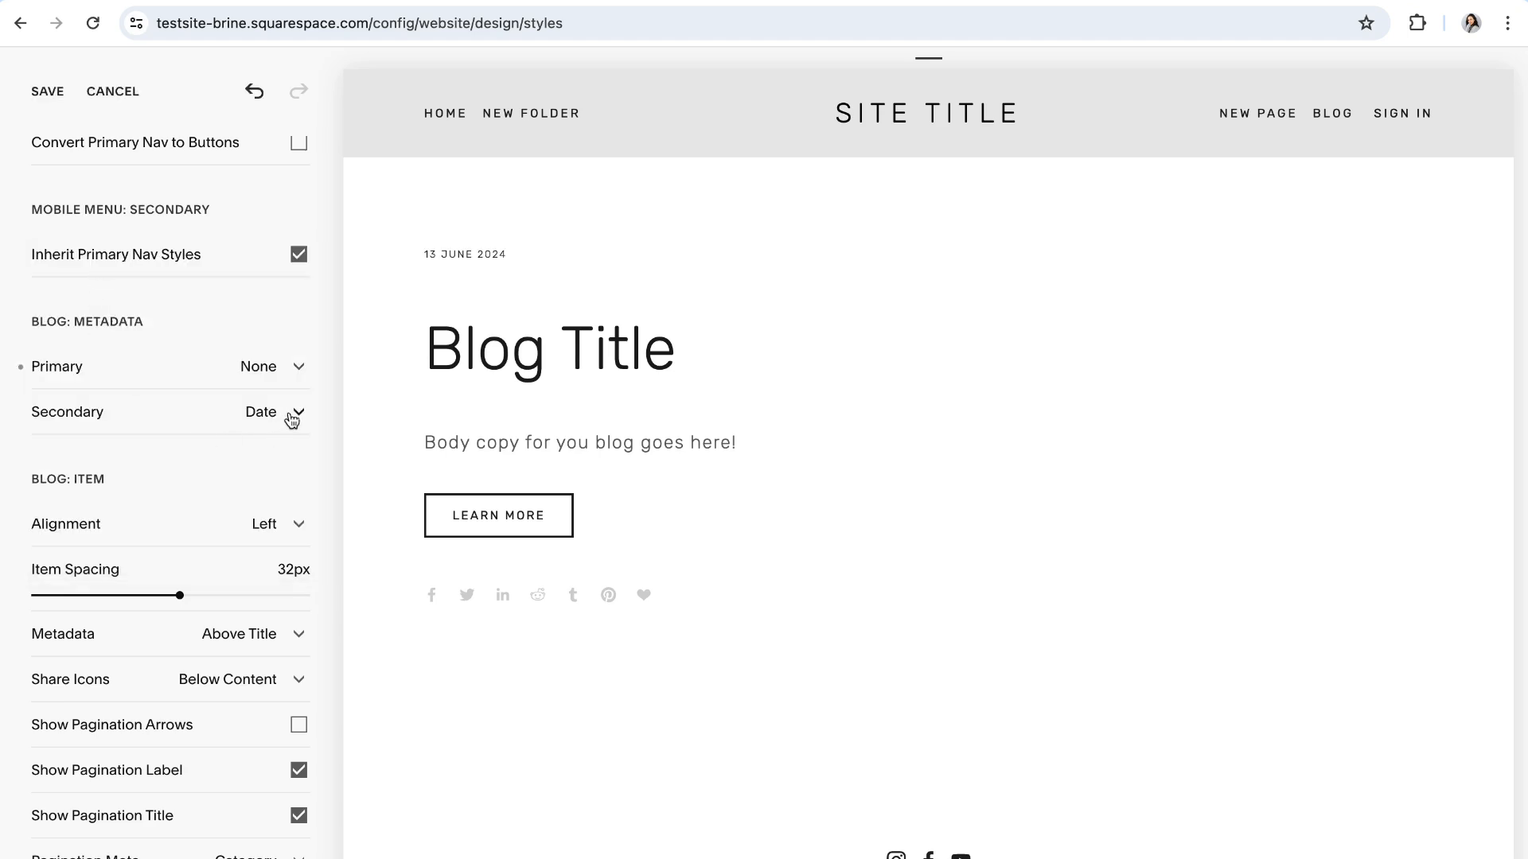
pyautogui.click(300, 366)
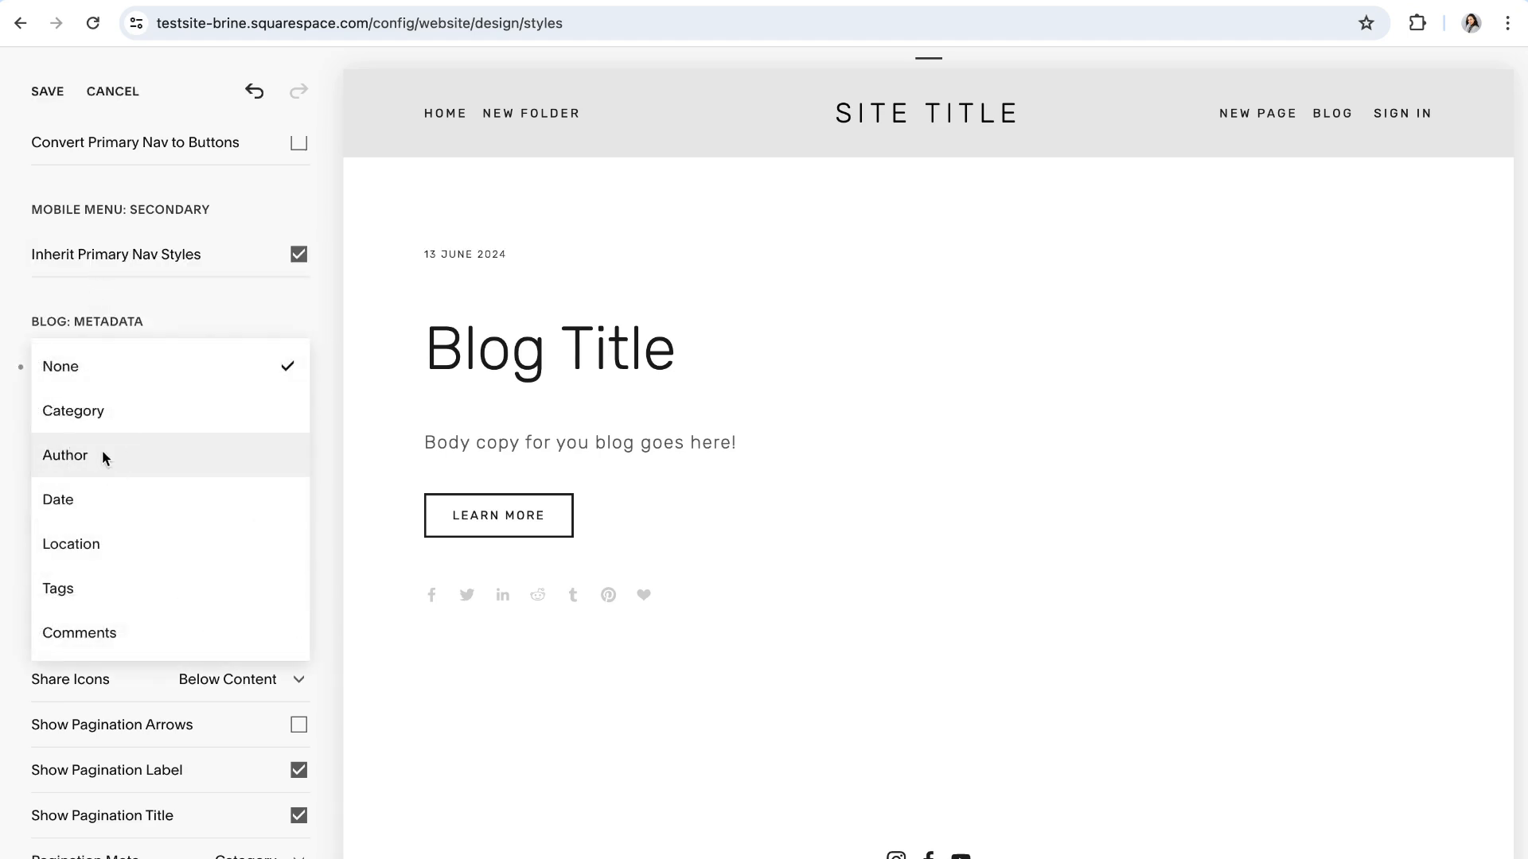
pyautogui.click(102, 451)
# - Try Center alignment for the blog item and set its Item Spacing to 27px
pyautogui.scroll(-1, 196, 456)
pyautogui.click(301, 501)
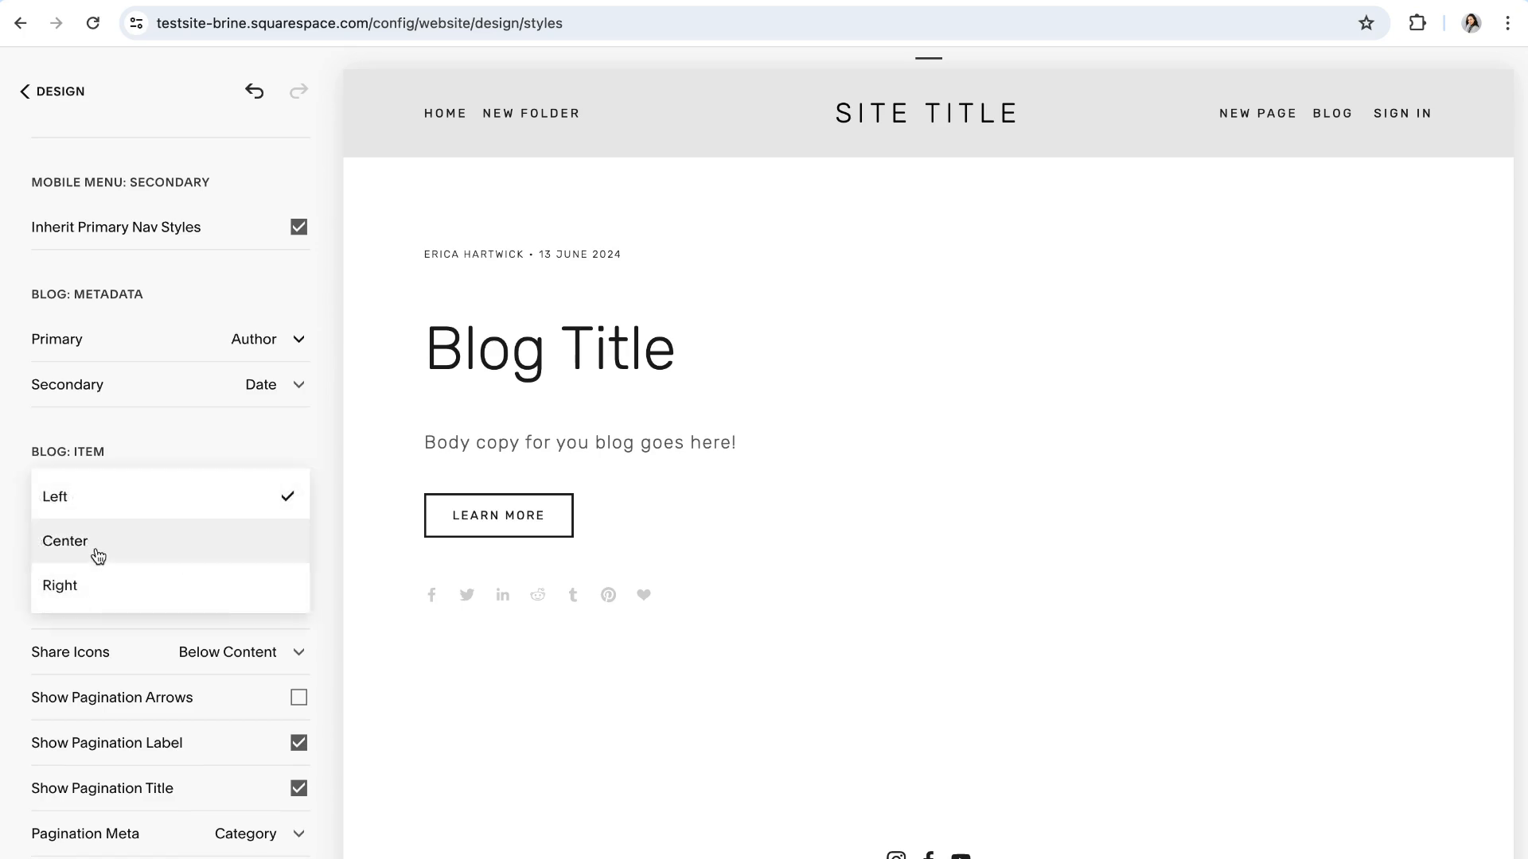
pyautogui.click(93, 542)
pyautogui.moveTo(181, 570)
pyautogui.mouseDown()
pyautogui.moveTo(75, 566)
pyautogui.moveTo(157, 566)
pyautogui.mouseUp()
# - Darken the blog's Title Color to black and save the site style changes
pyautogui.scroll(-5, 236, 629)
pyautogui.scroll(-1, 234, 627)
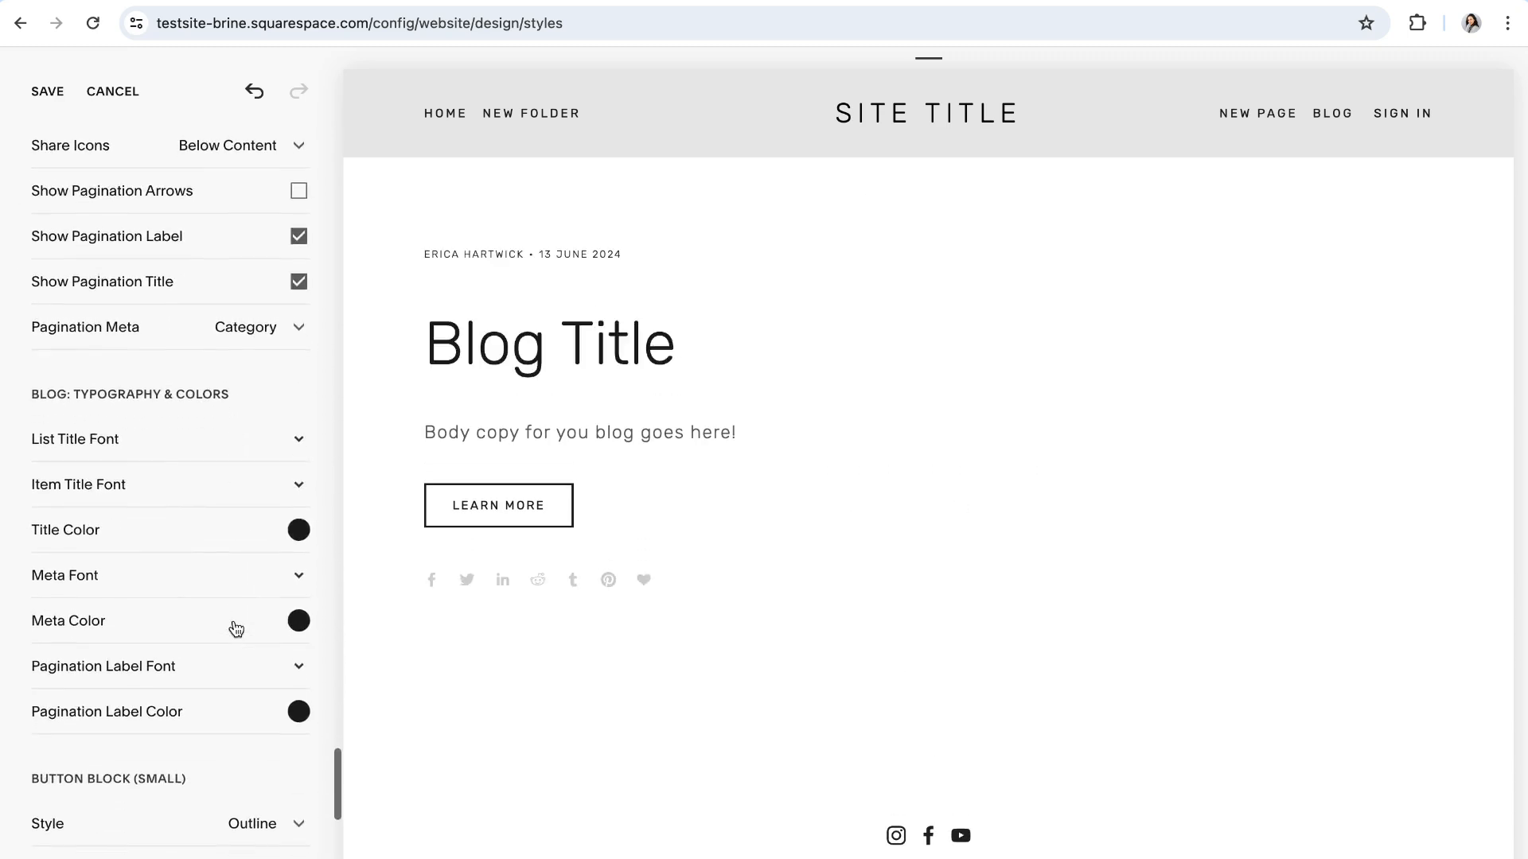
pyautogui.click(300, 535)
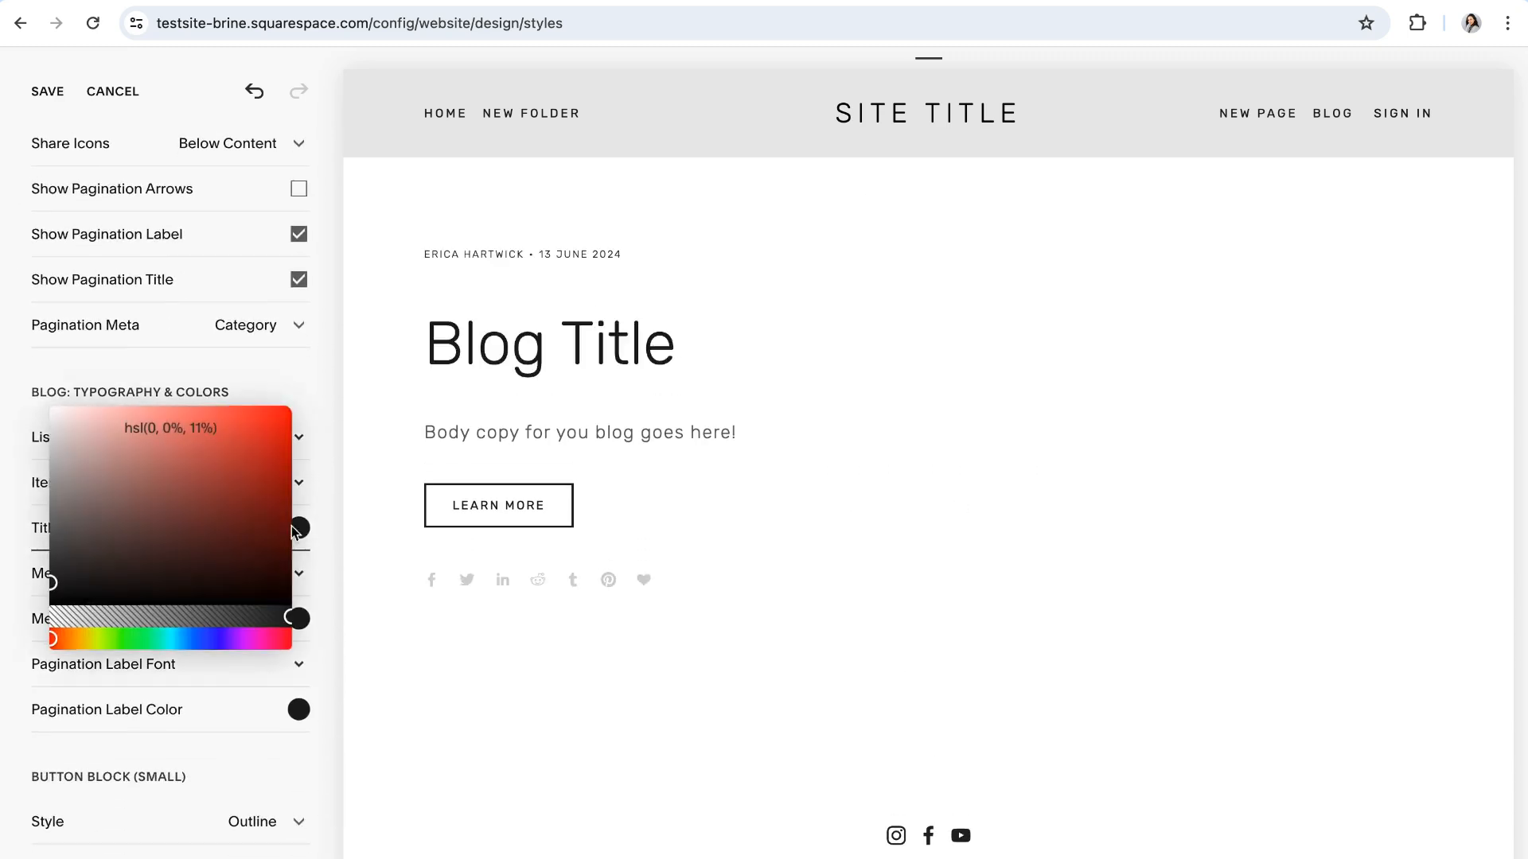
pyautogui.moveTo(56, 587); pyautogui.dragTo(28, 616)
pyautogui.click(335, 506)
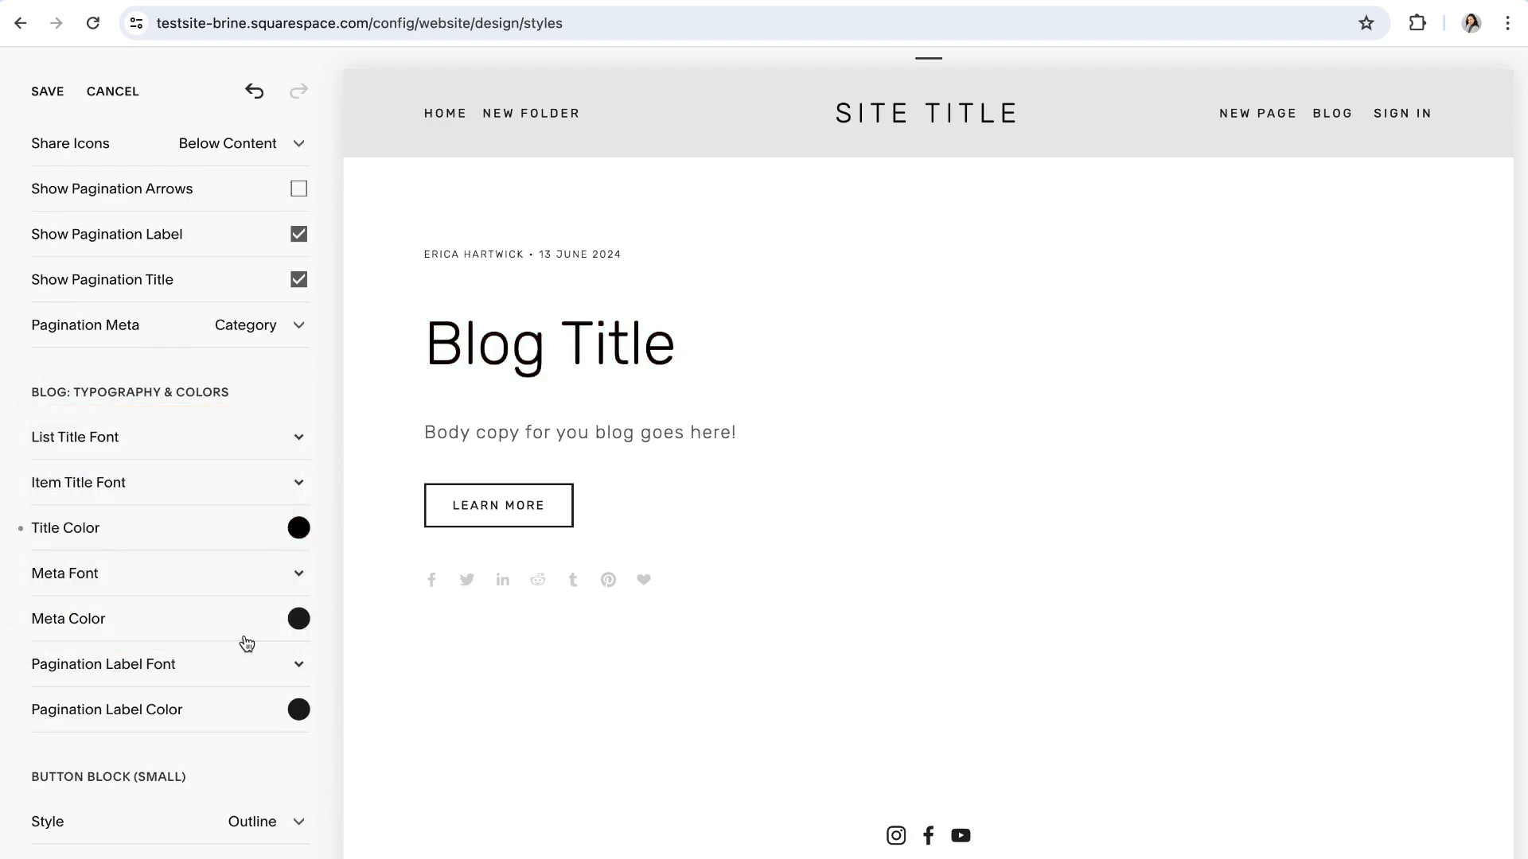
pyautogui.scroll(4, 234, 641)
pyautogui.scroll(3, 232, 642)
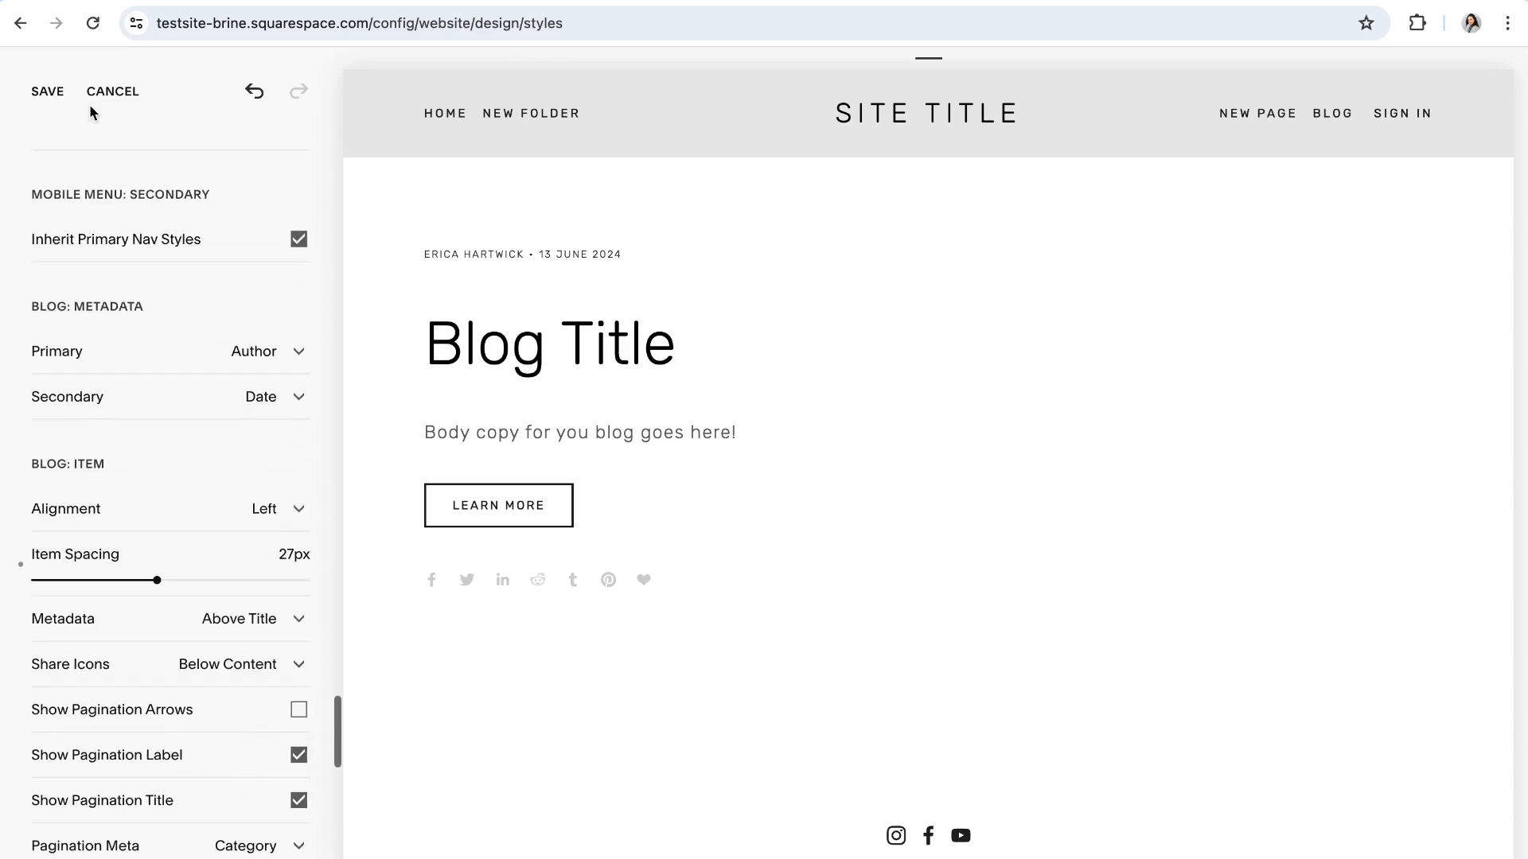
pyautogui.click(48, 93)
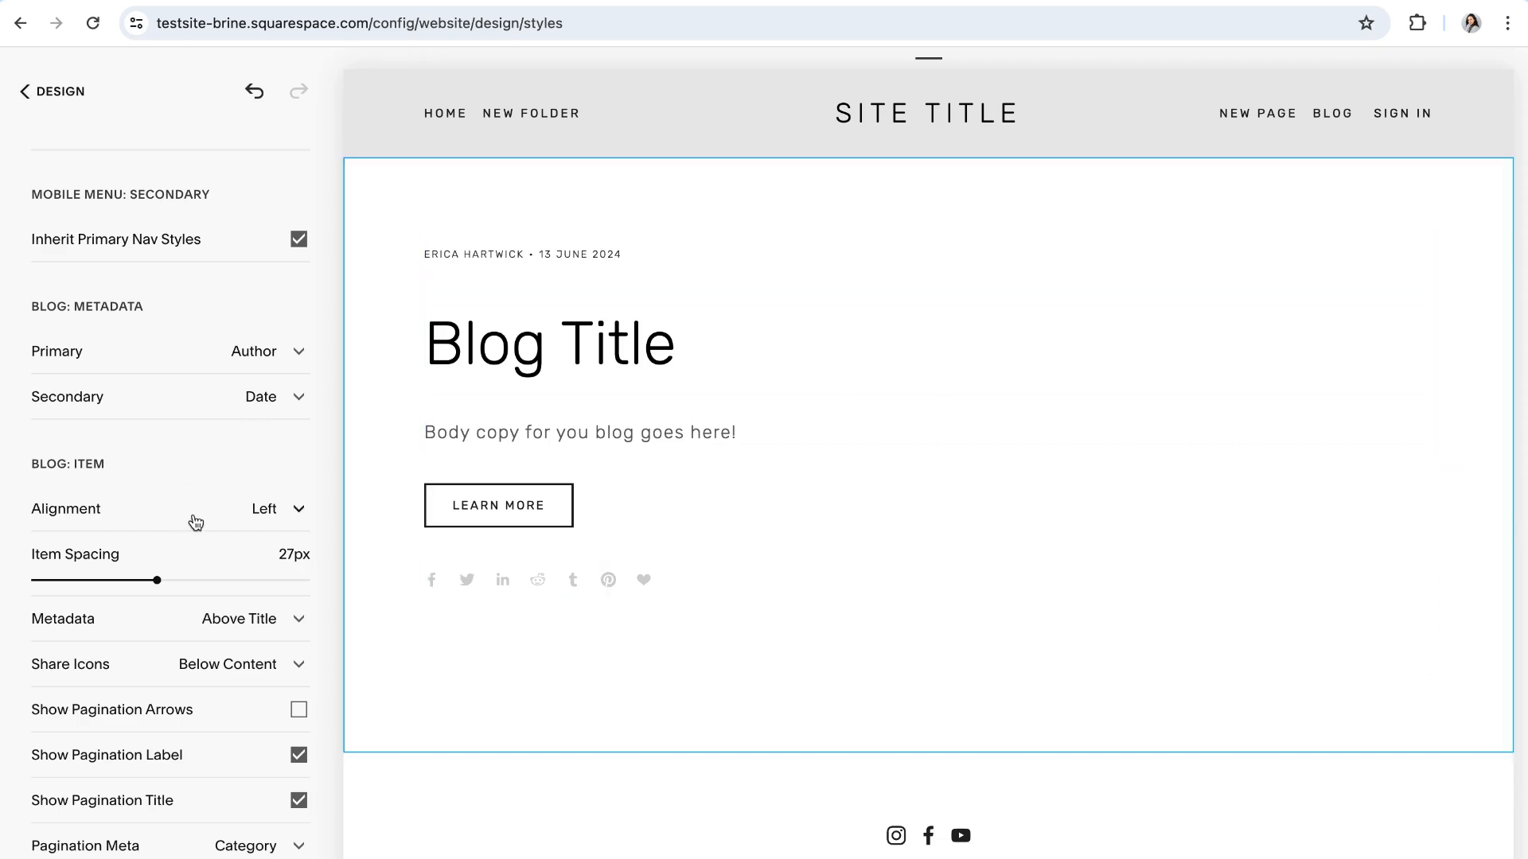
# - Leave the site styles and open the TEST BLOG page from the Not Linked pages
pyautogui.click(52, 96)
pyautogui.click(51, 95)
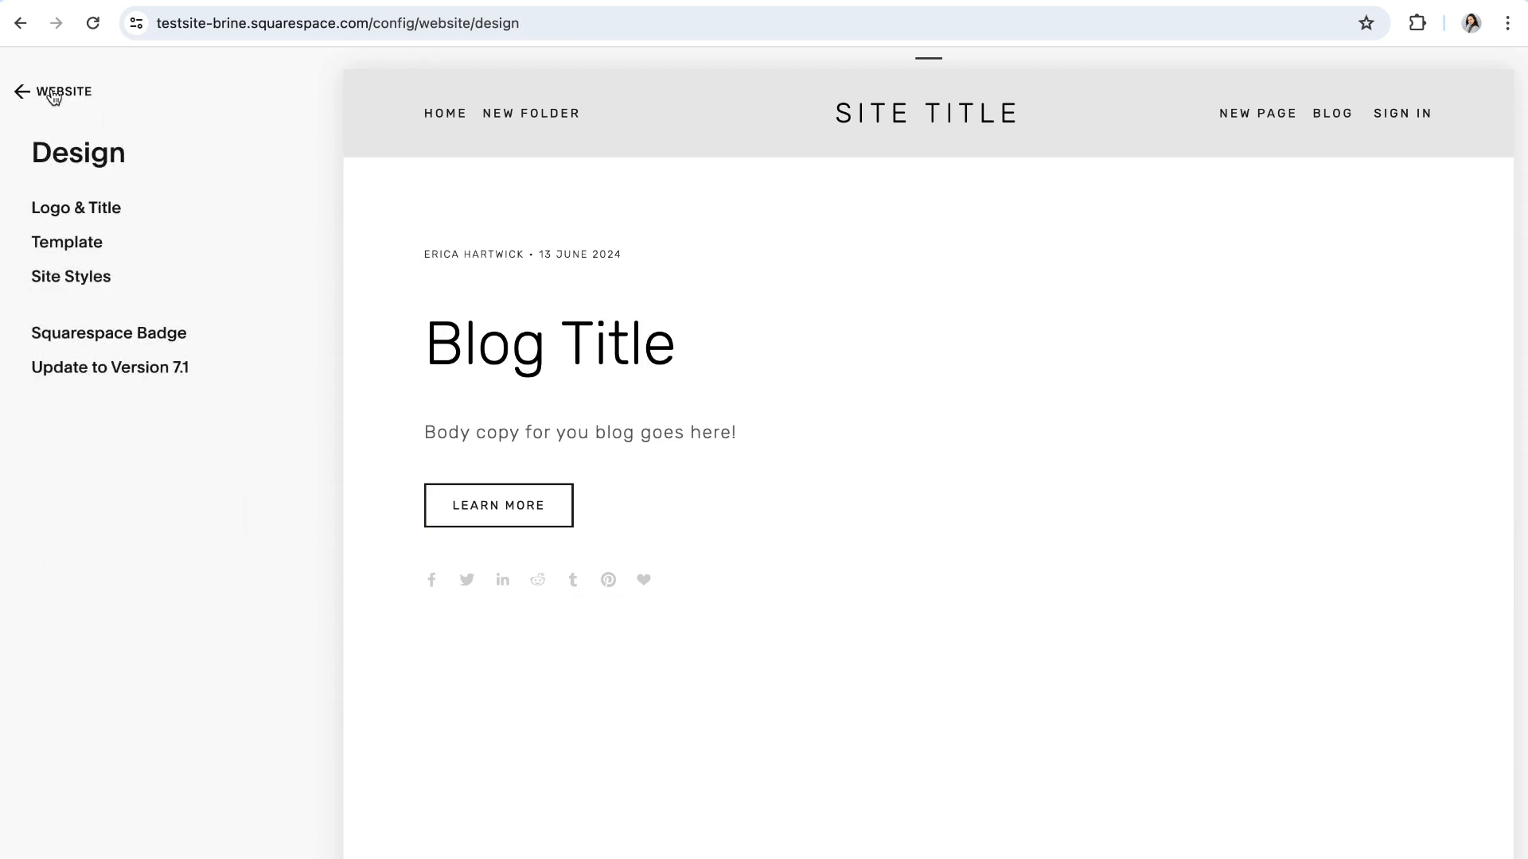
pyautogui.click(57, 209)
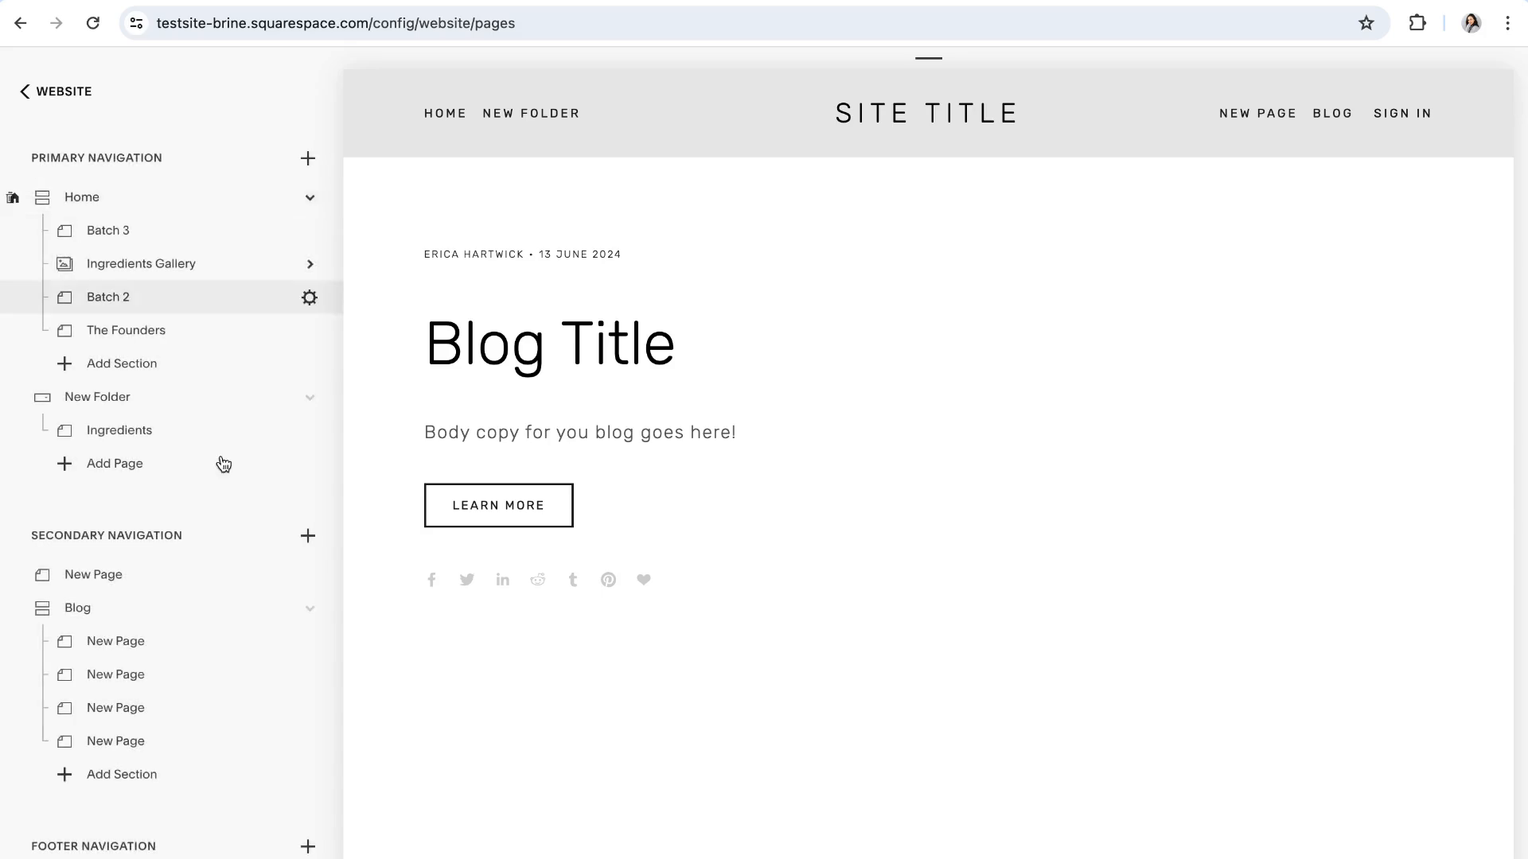
pyautogui.scroll(-8, 238, 716)
pyautogui.scroll(-2, 228, 705)
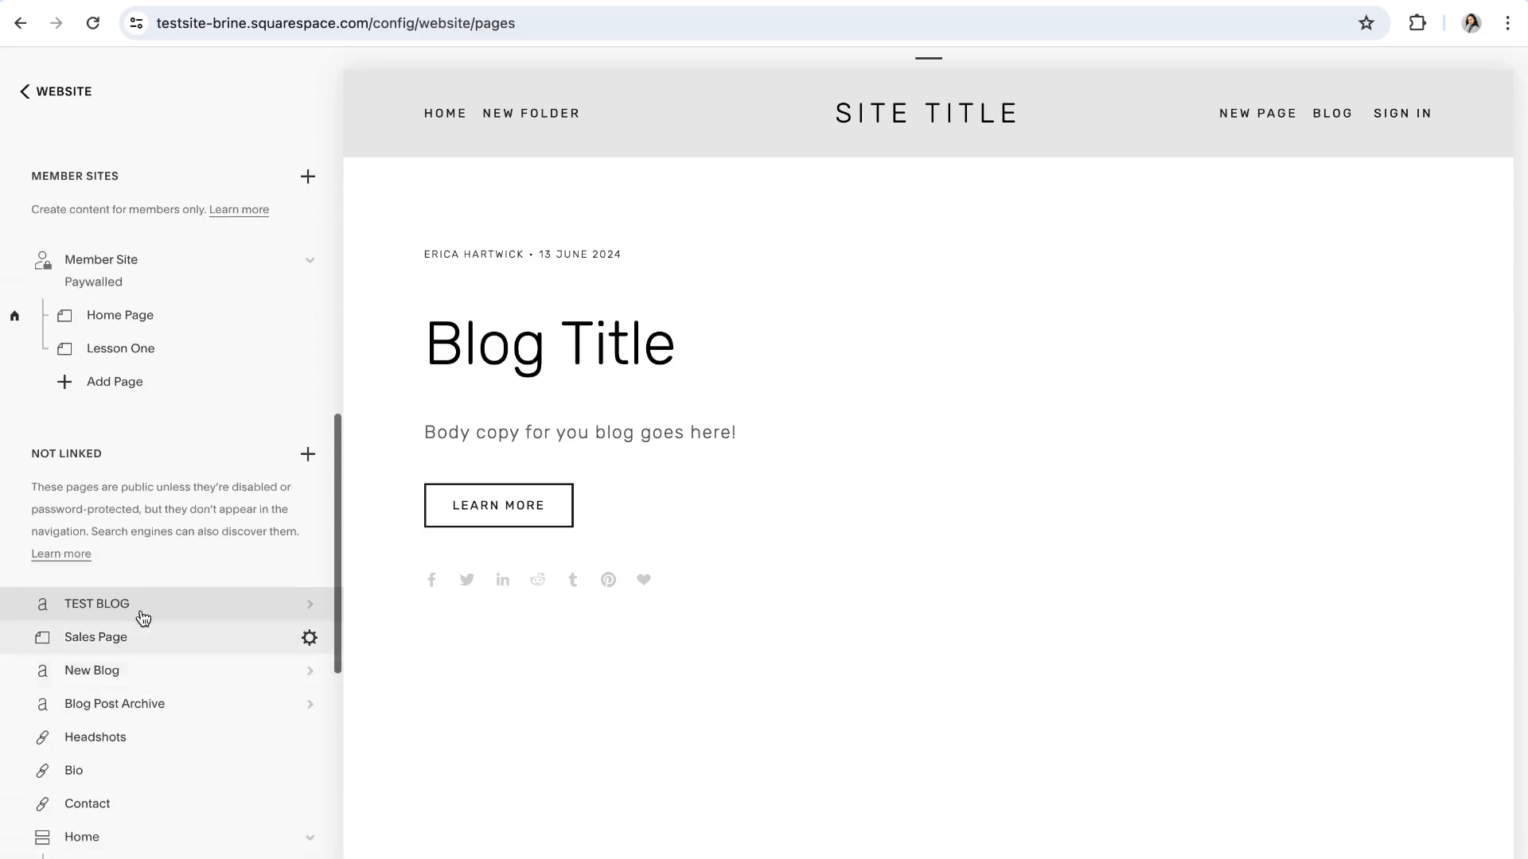
pyautogui.click(143, 608)
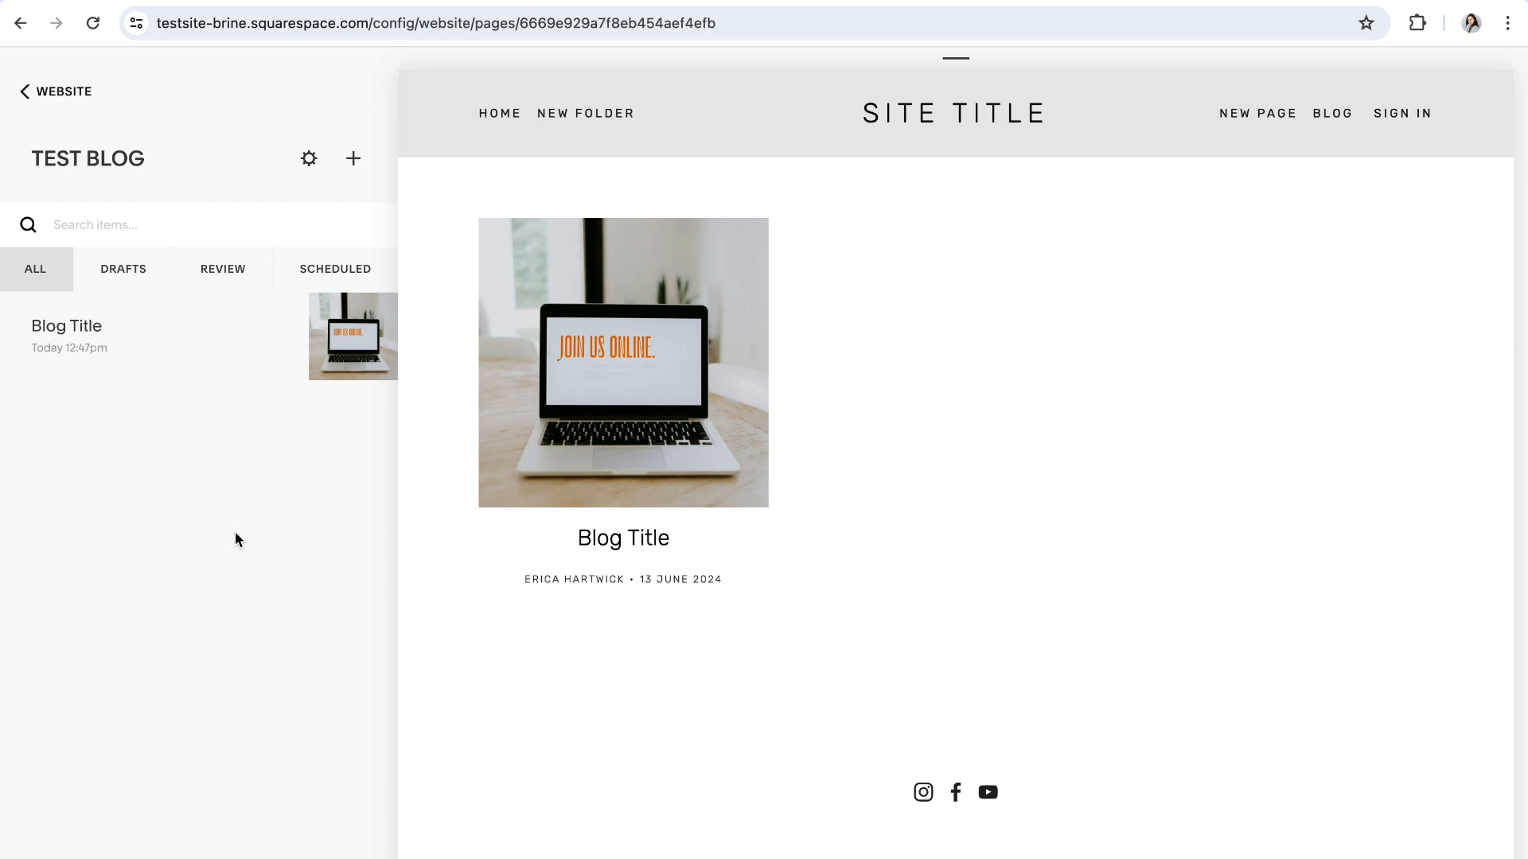
# - Edit the blog page's Intro area above the post list and add a Button block to it
pyautogui.moveTo(212, 366)
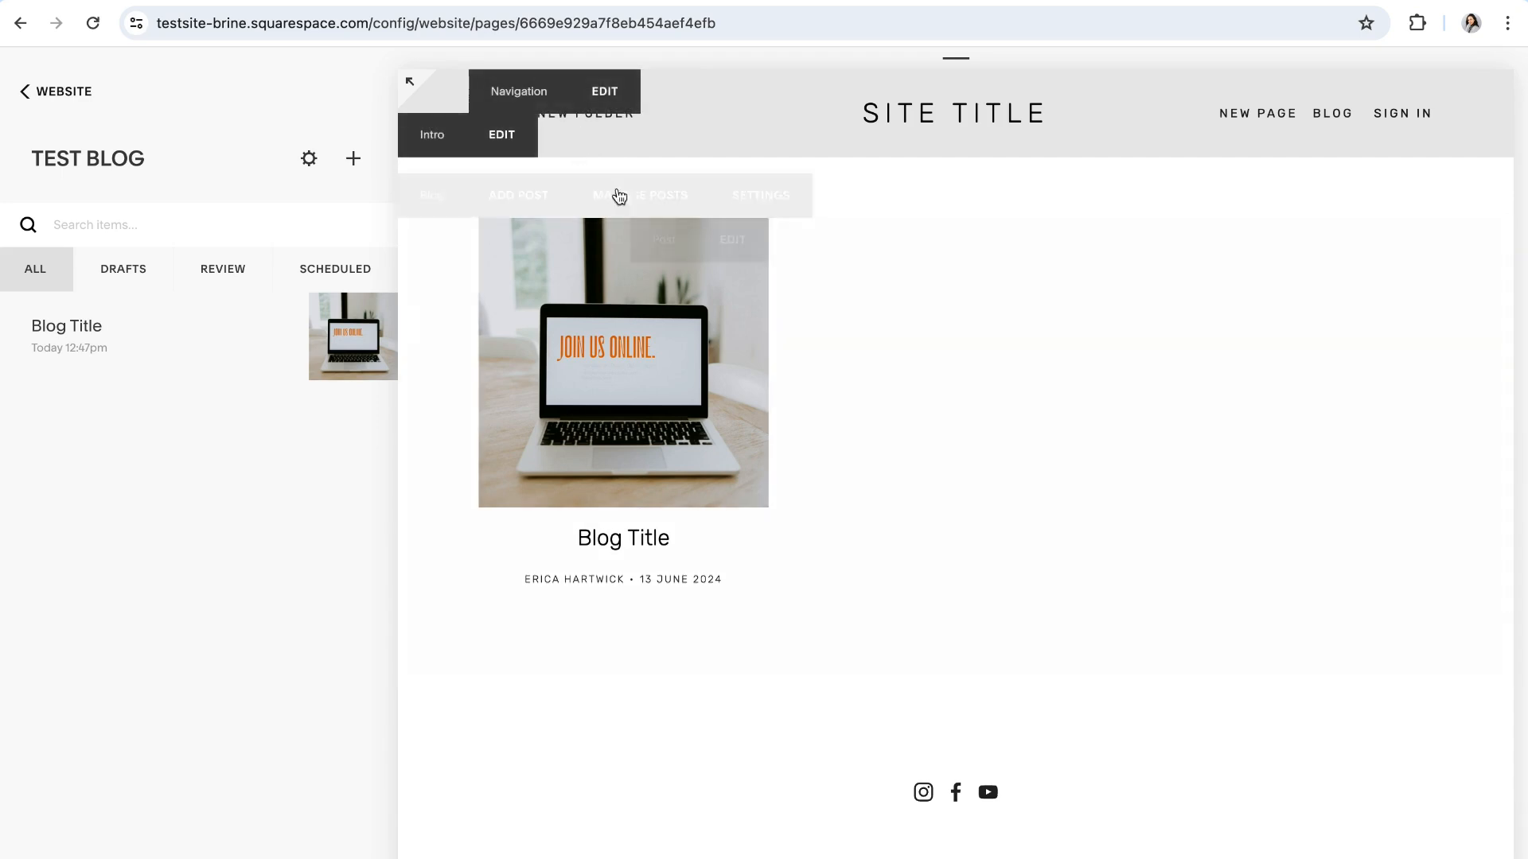
pyautogui.moveTo(598, 167)
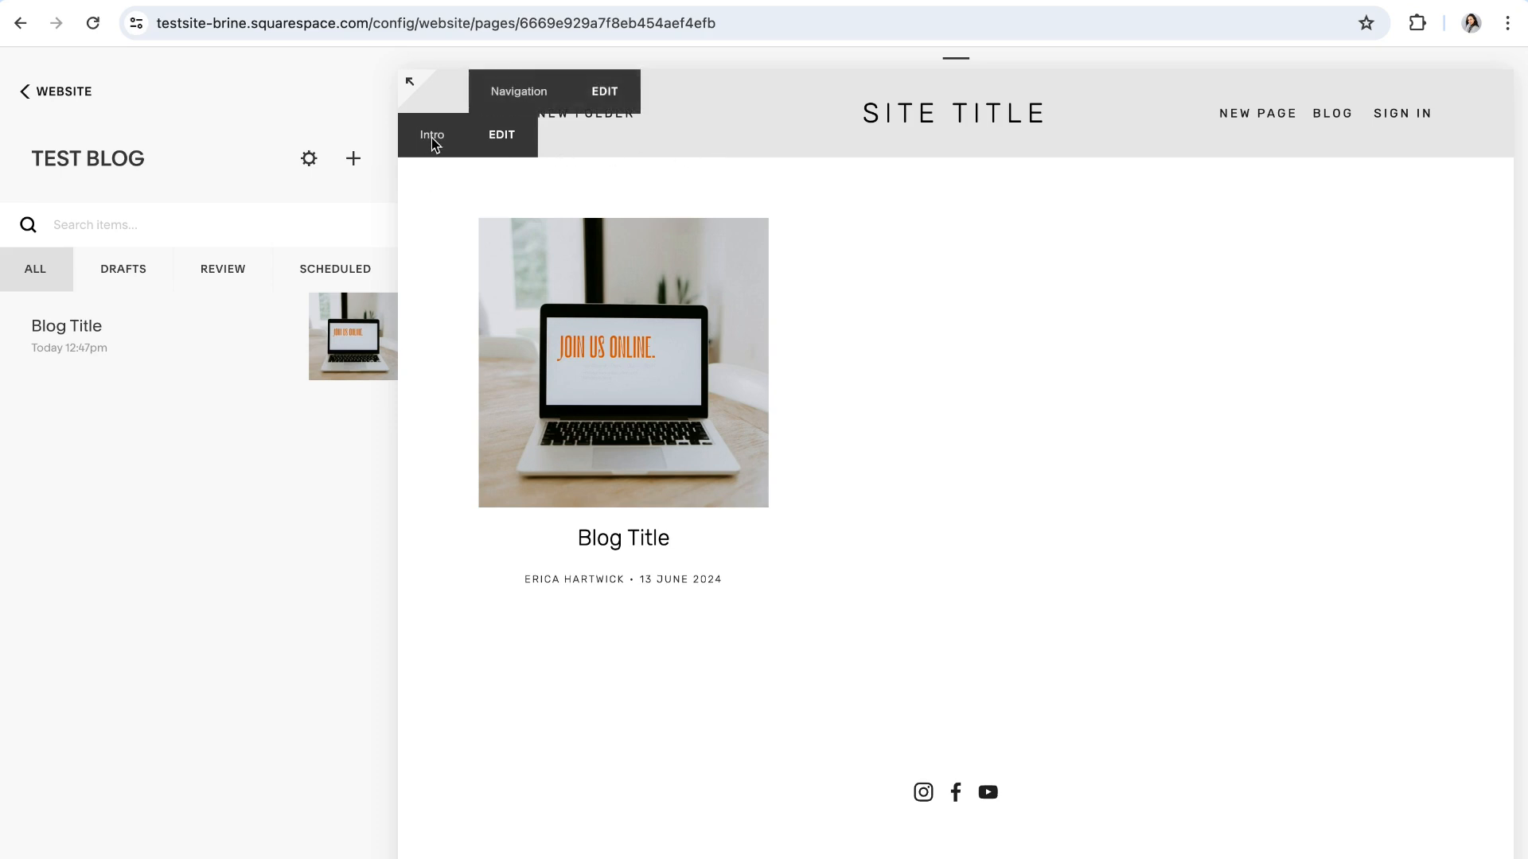
pyautogui.click(502, 137)
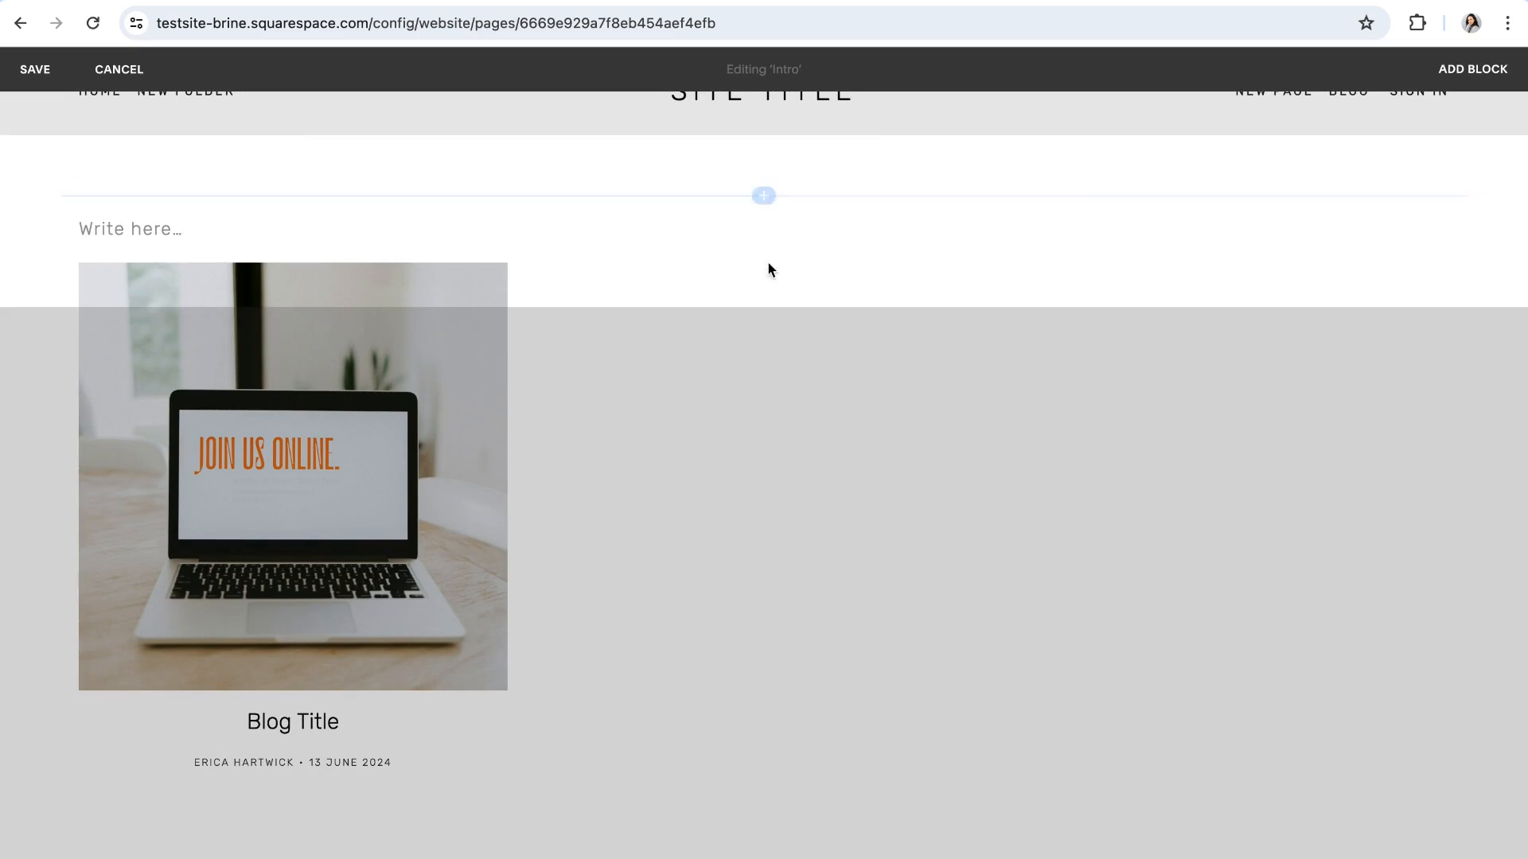
pyautogui.click(764, 259)
pyautogui.click(1169, 271)
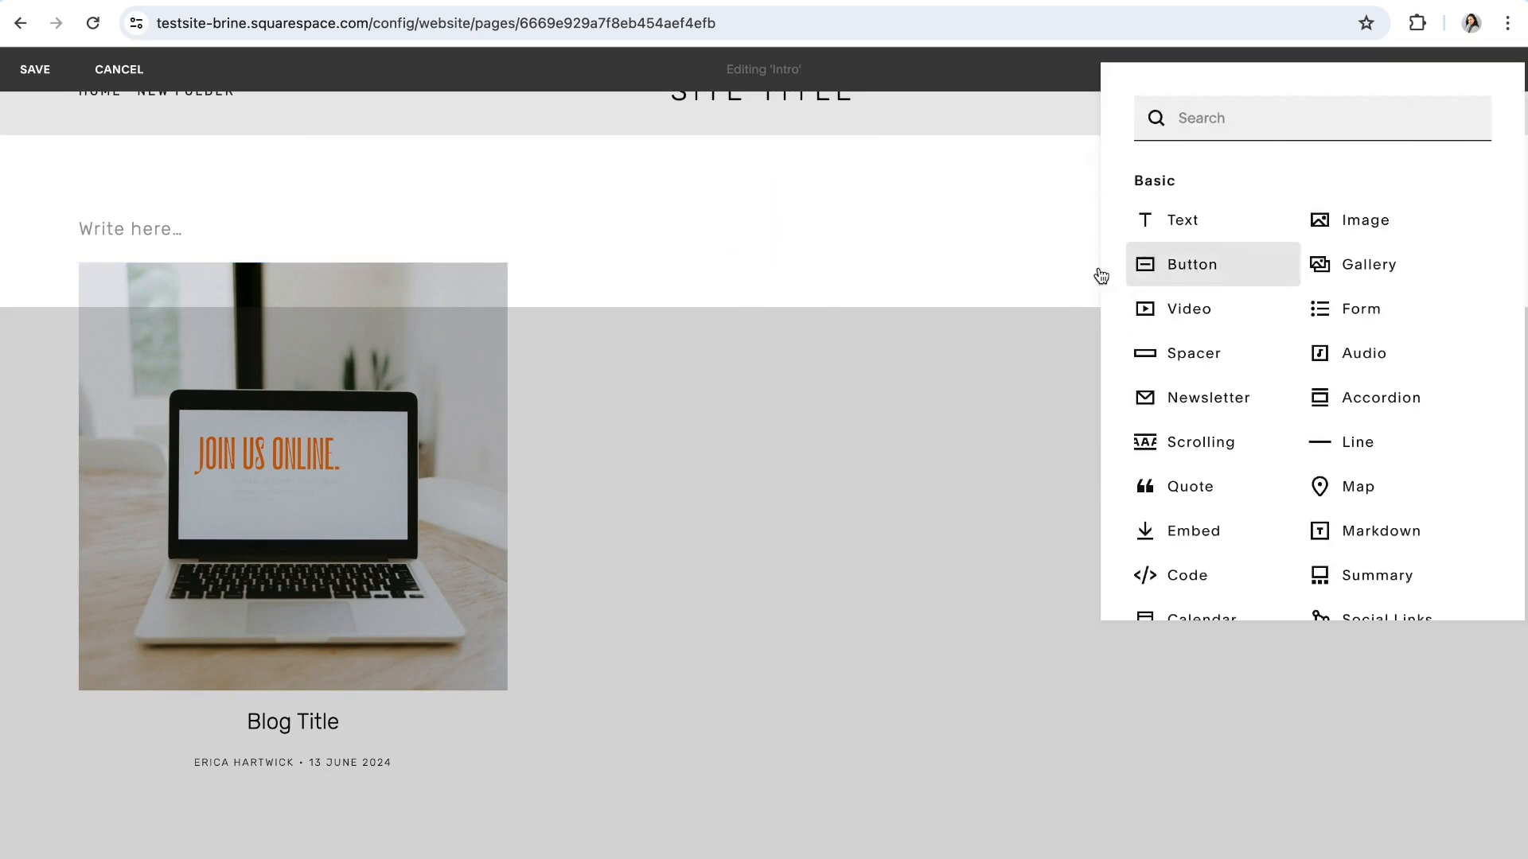
pyautogui.scroll(-2, 676, 298)
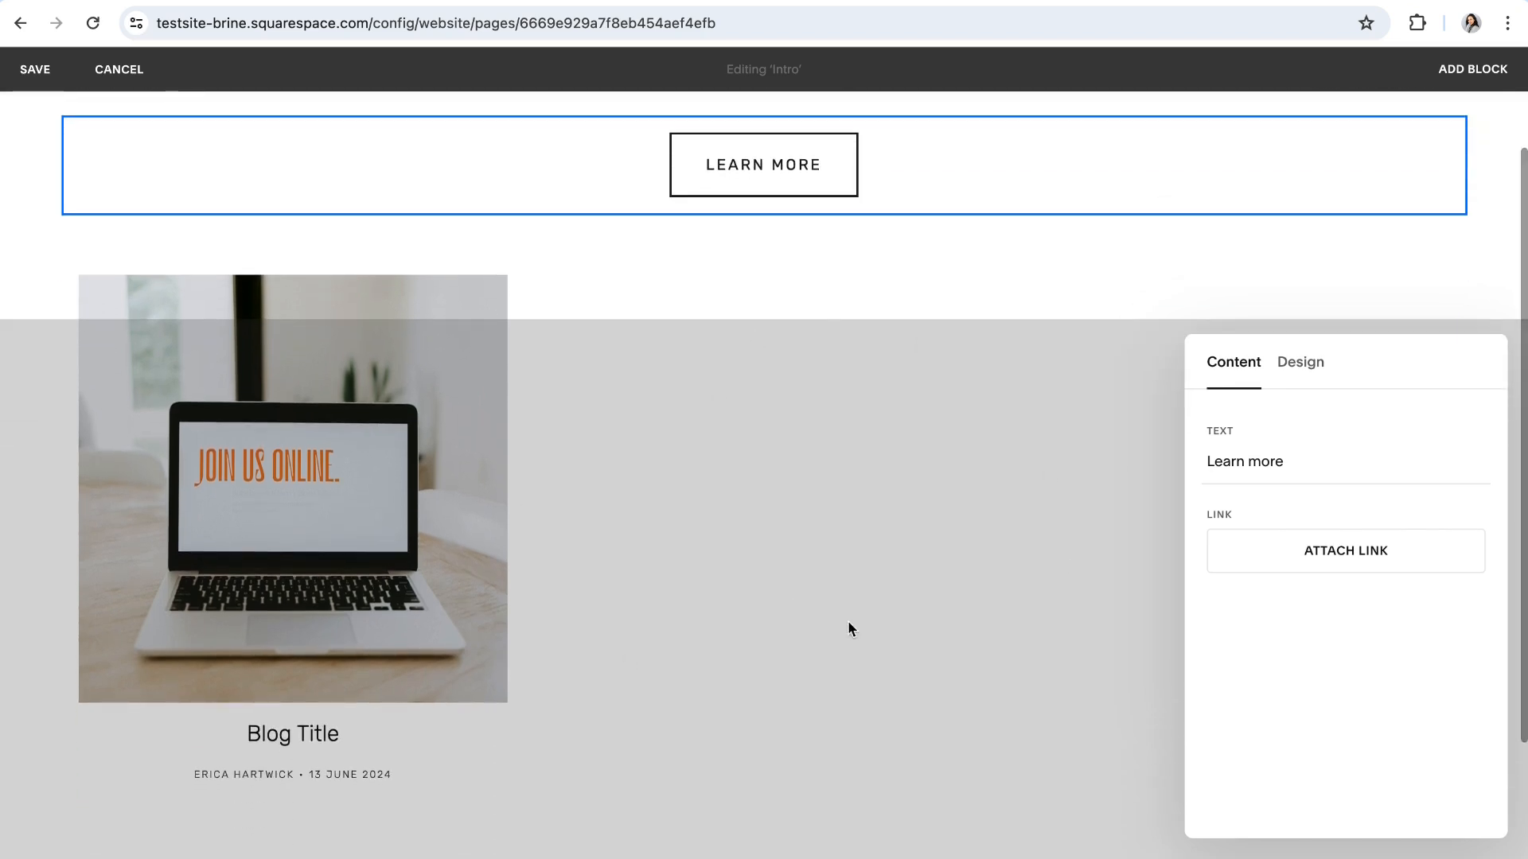
pyautogui.scroll(2, 875, 656)
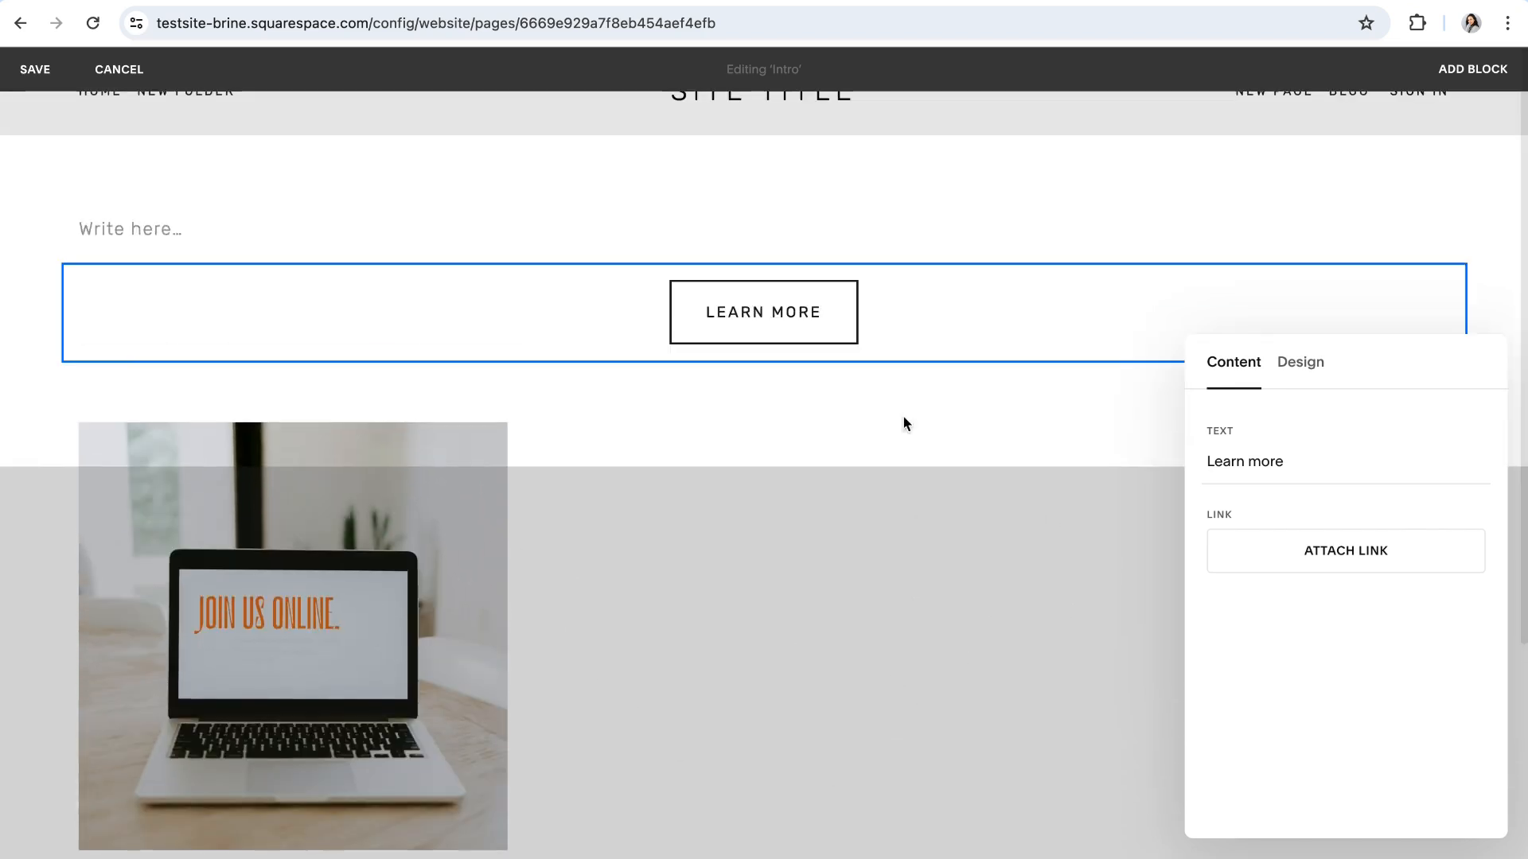
# - Remove the button block from the Intro area and discard the intro edits
pyautogui.click(935, 310)
pyautogui.click(324, 217)
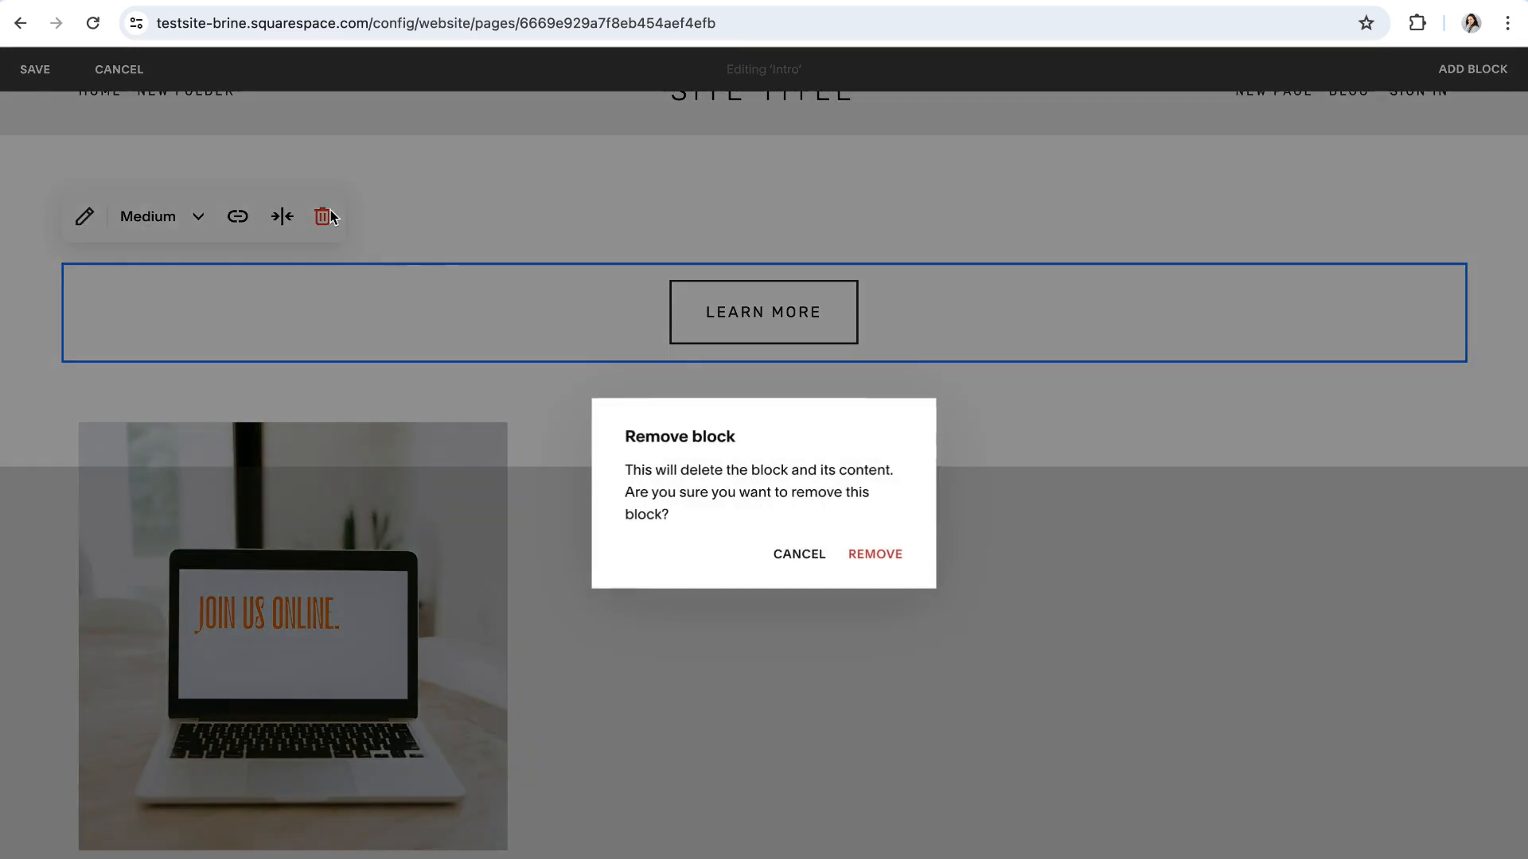
pyautogui.click(888, 557)
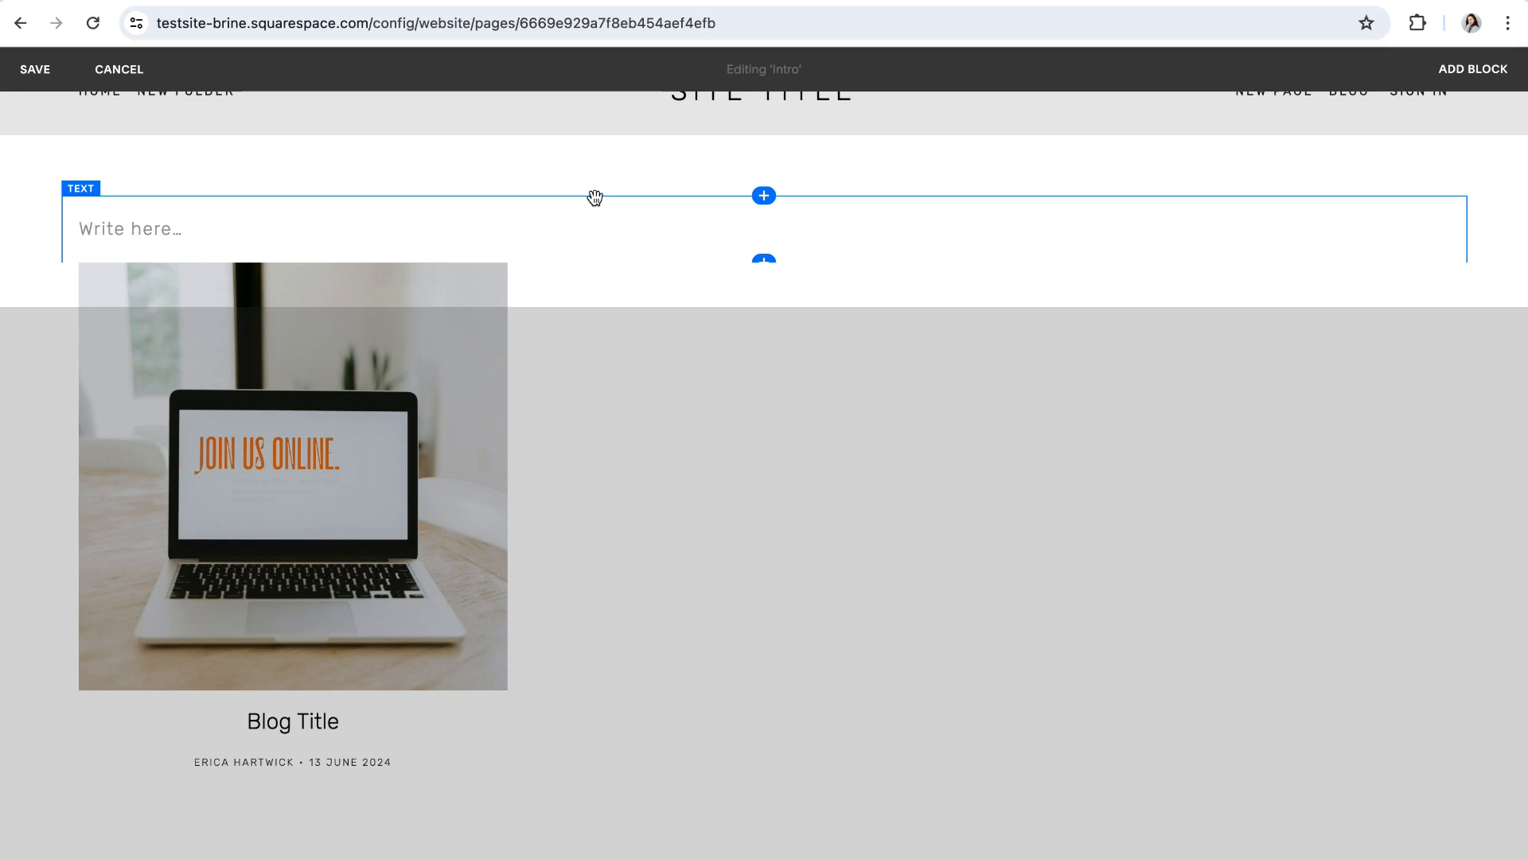
pyautogui.click(119, 70)
pyautogui.click(904, 548)
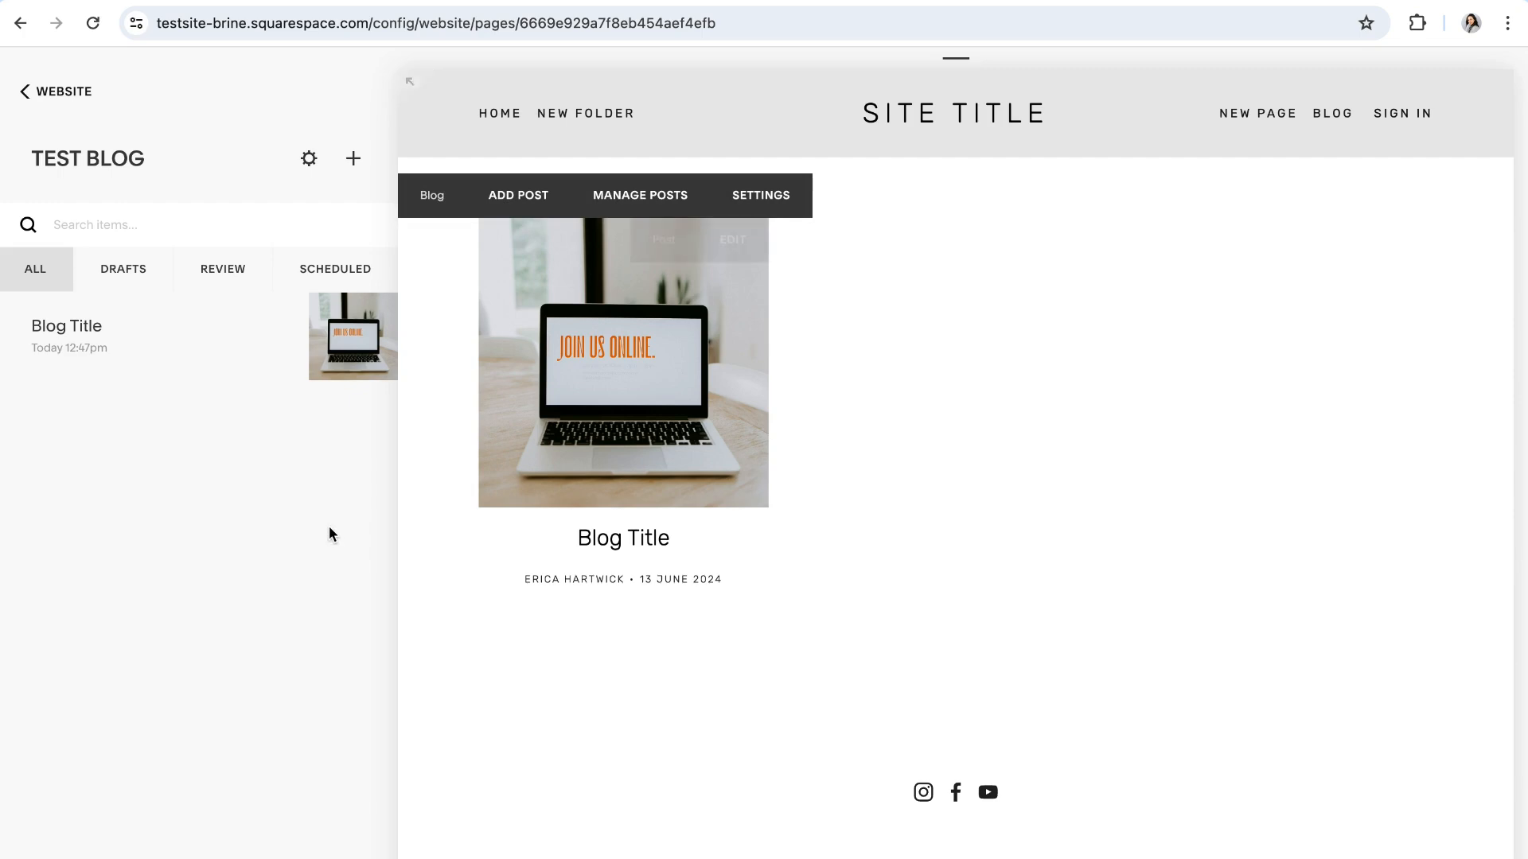
# - Leave the TEST BLOG page, open the Site Styles in the Design settings and search the styles for "Blog"
pyautogui.click(67, 93)
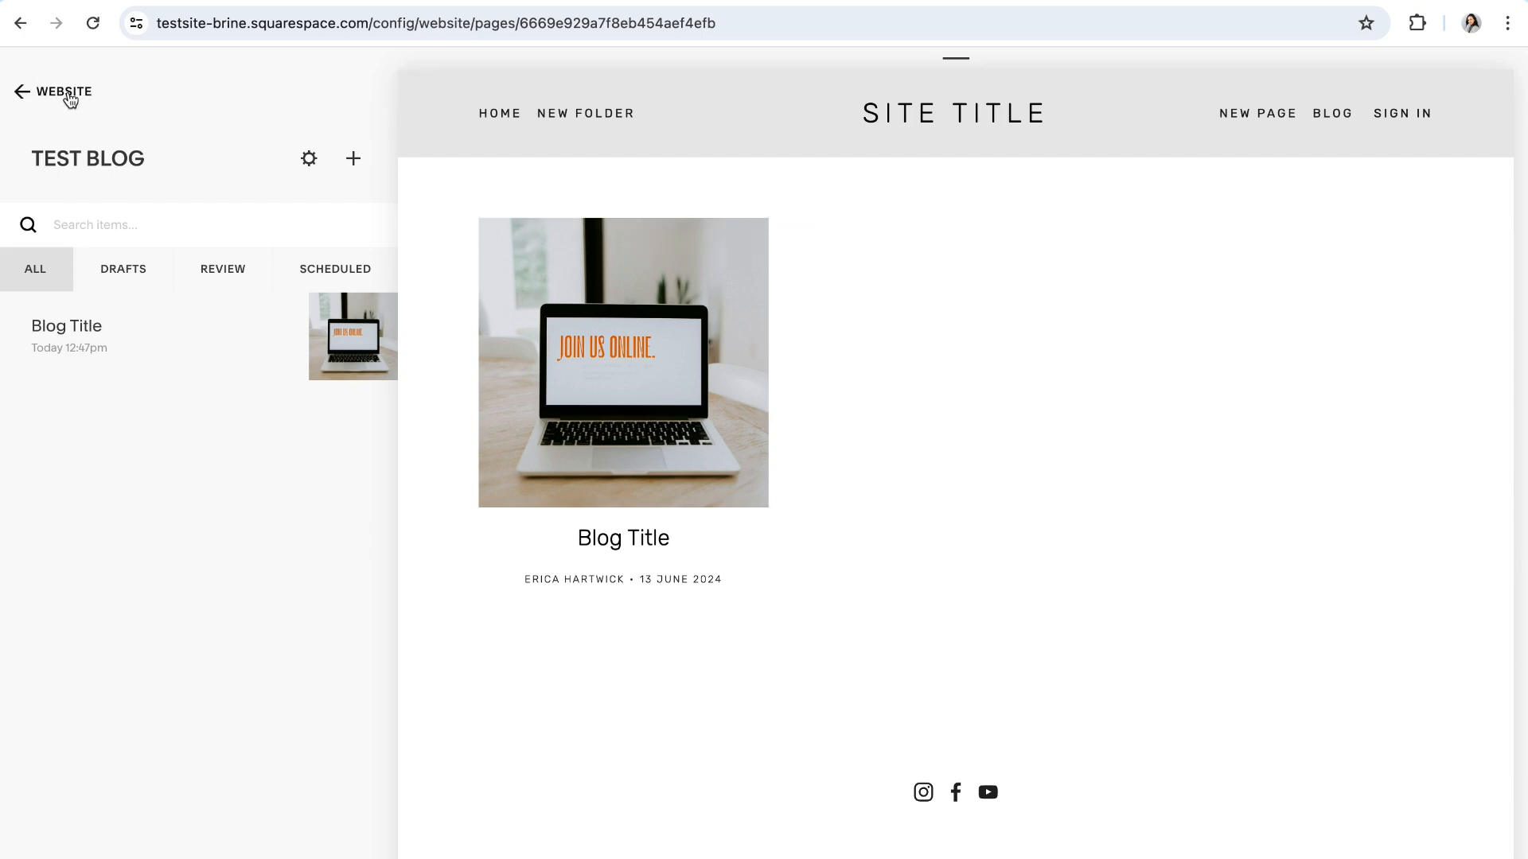
pyautogui.click(69, 93)
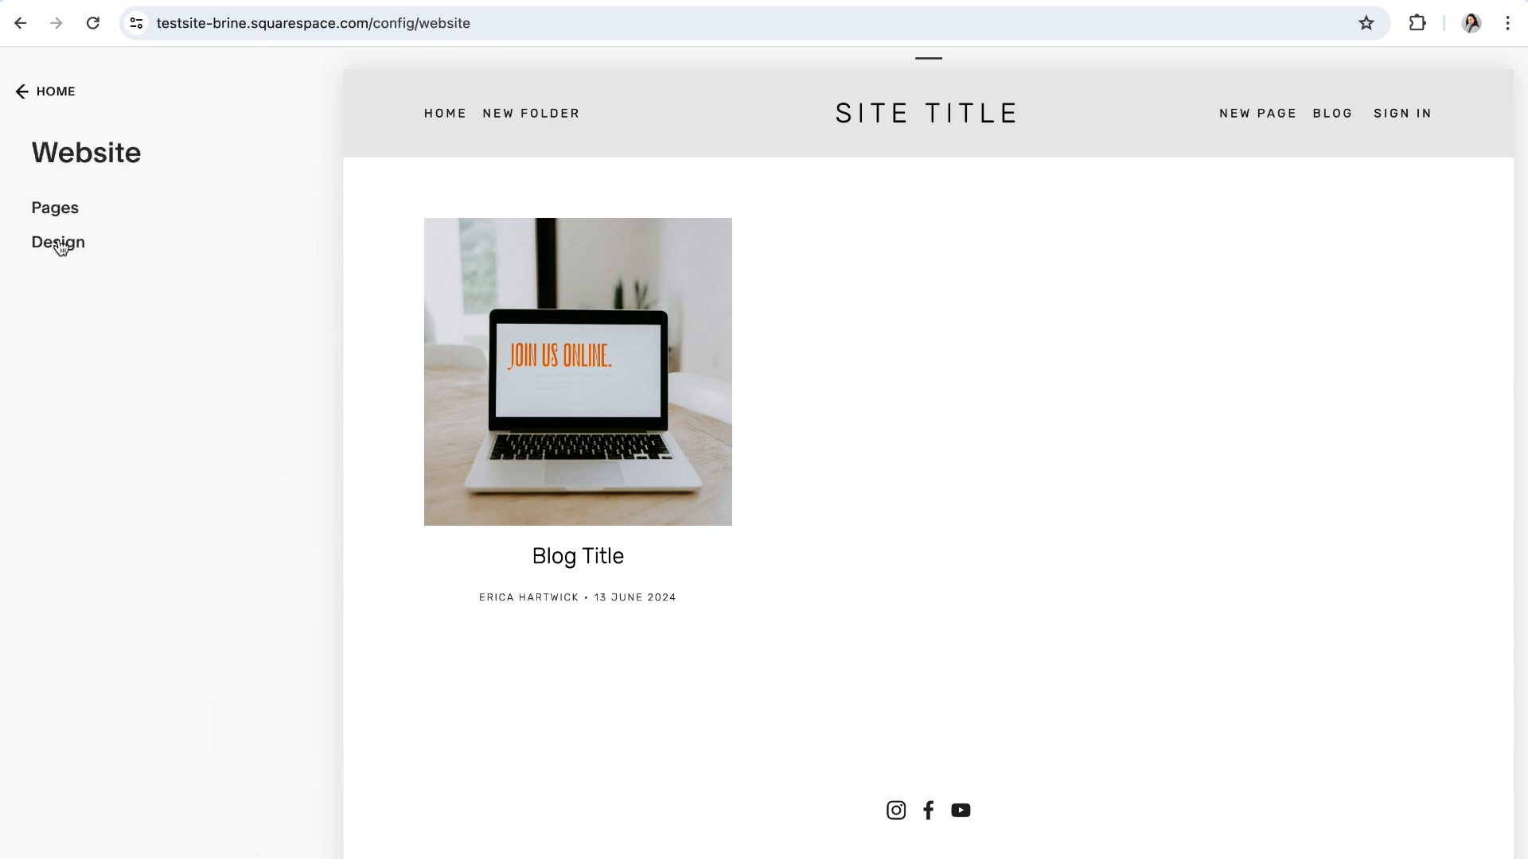
pyautogui.click(64, 244)
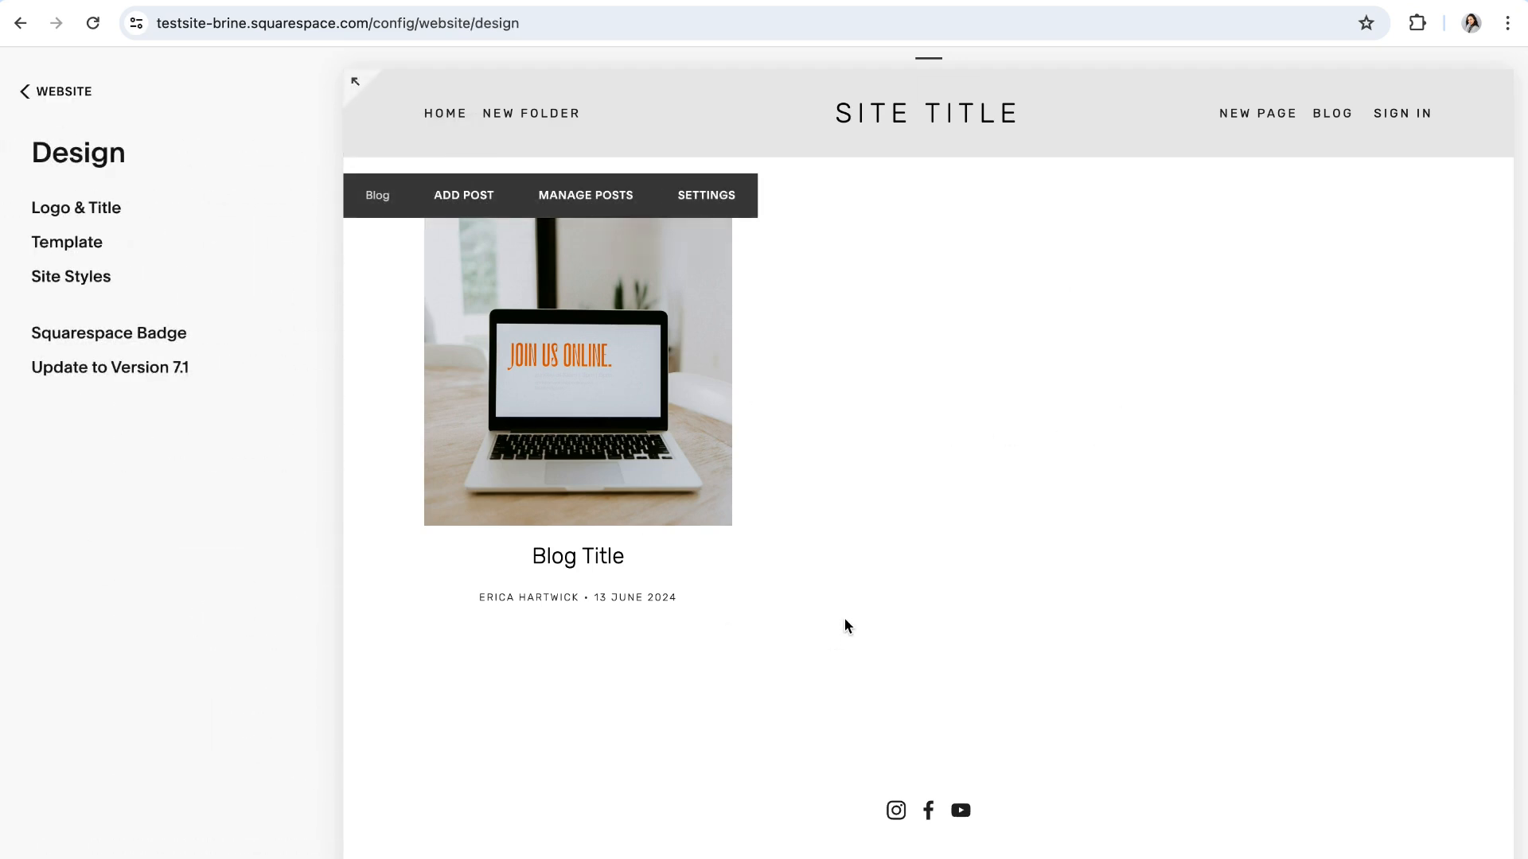
pyautogui.moveTo(635, 426)
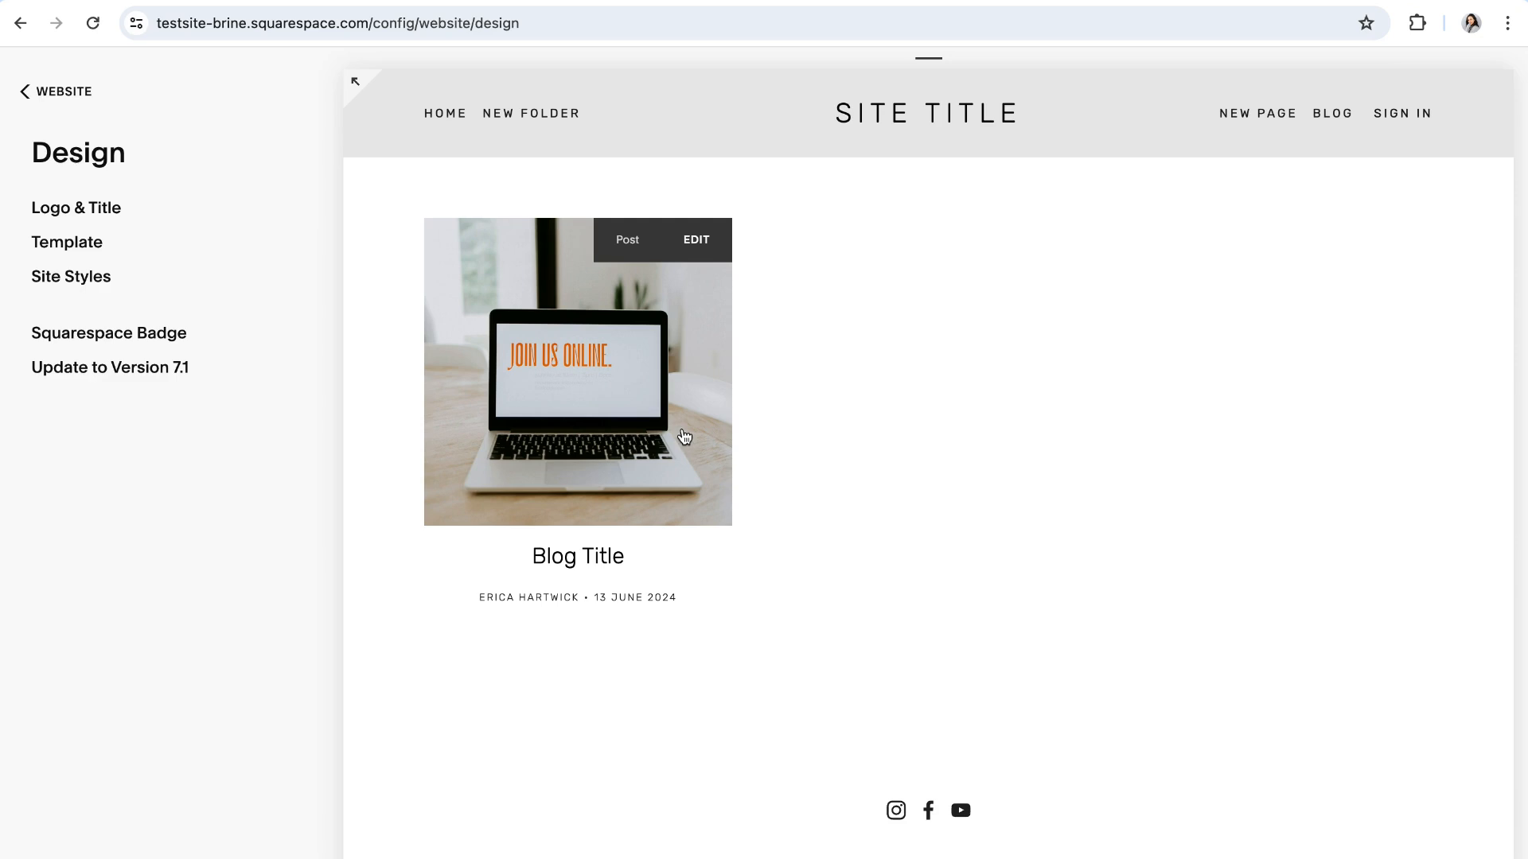
pyautogui.moveTo(947, 436)
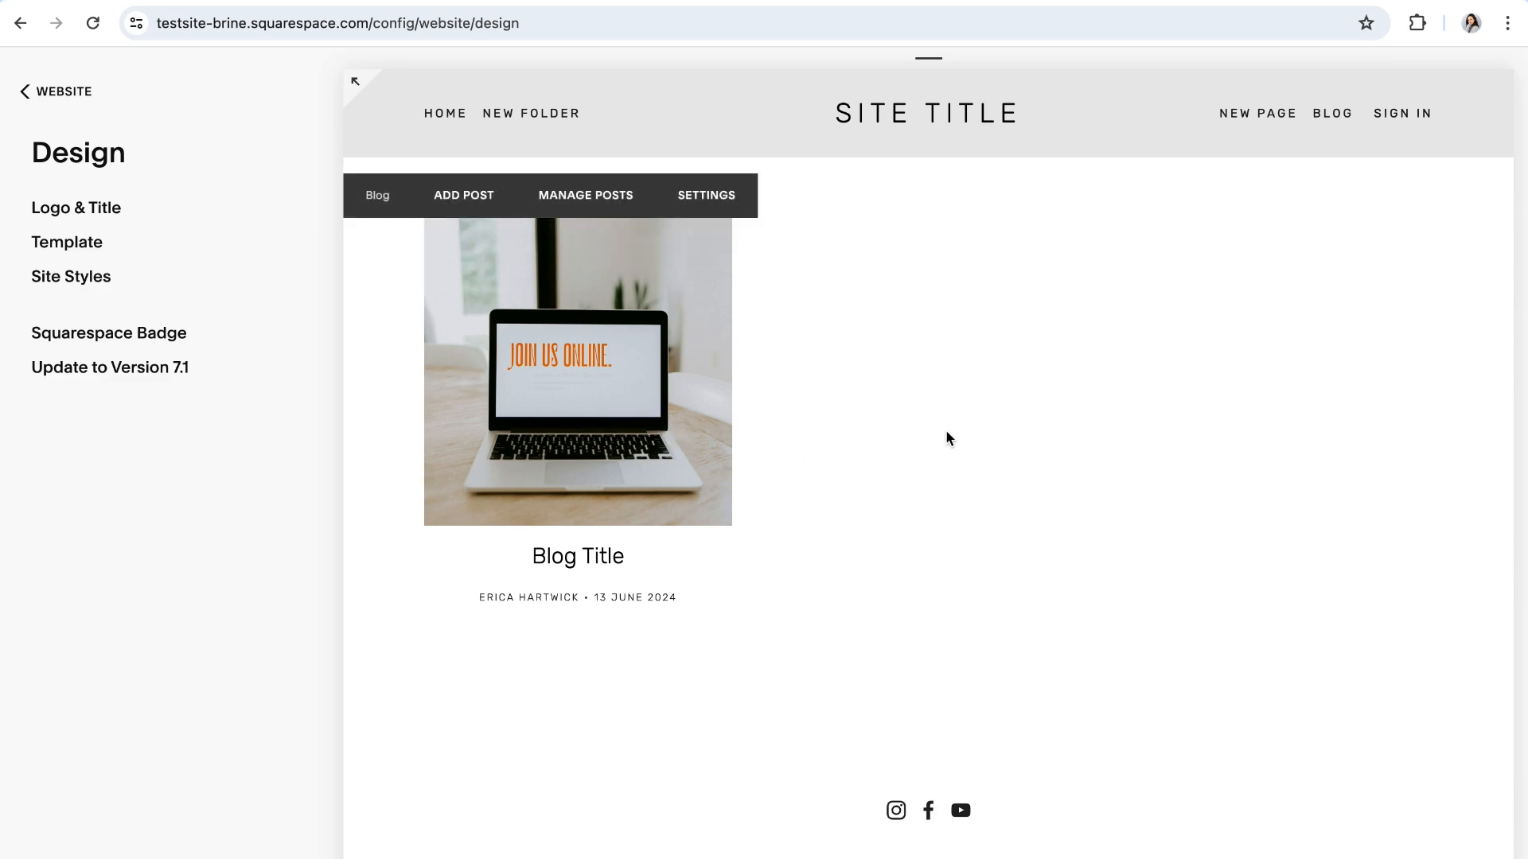
pyautogui.click(89, 279)
pyautogui.scroll(-6, 208, 439)
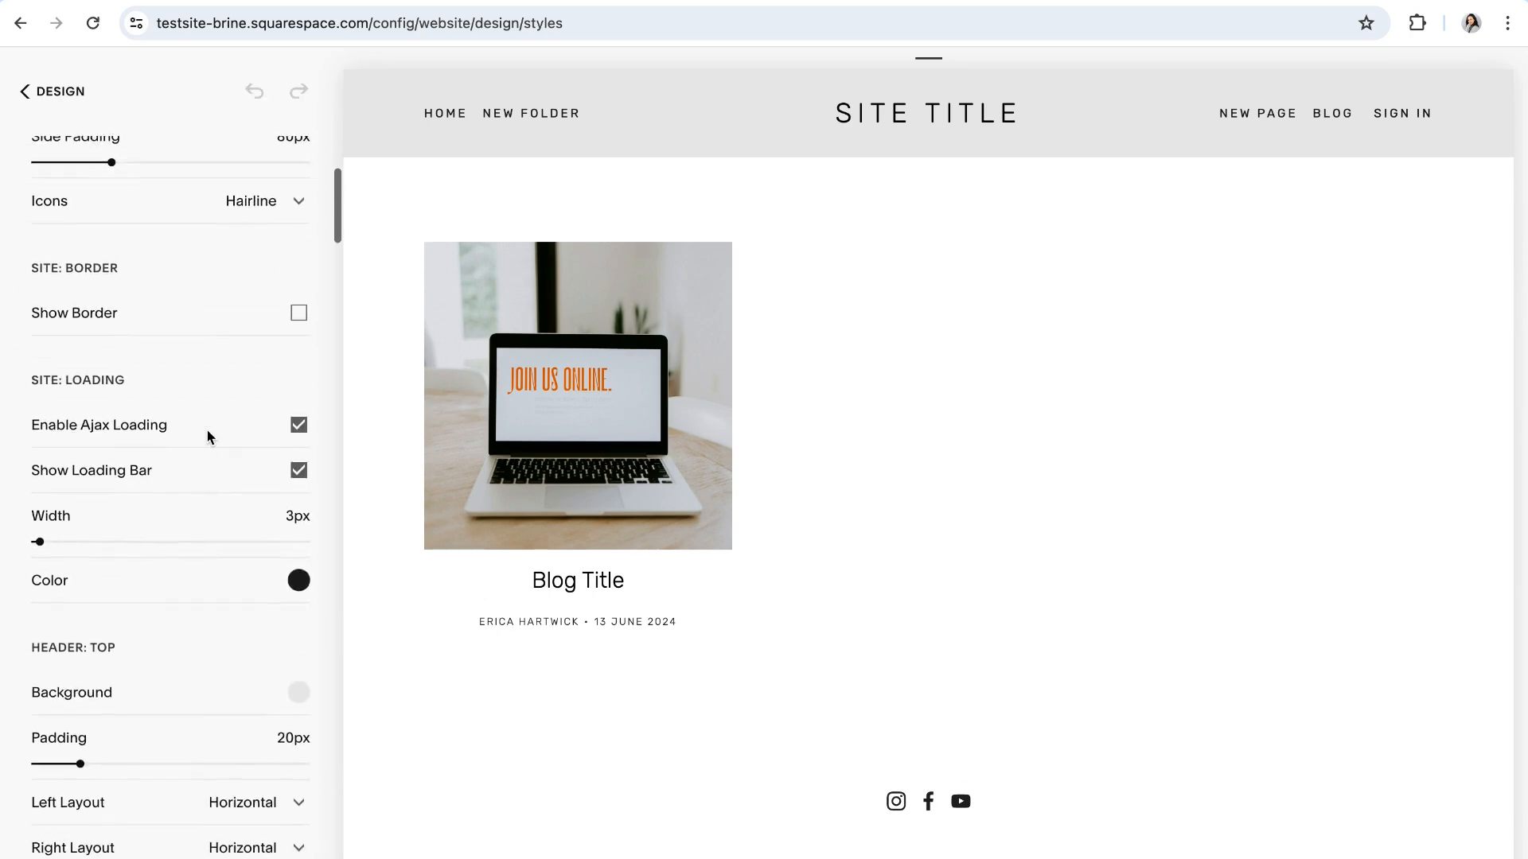
pyautogui.scroll(-10, 231, 471)
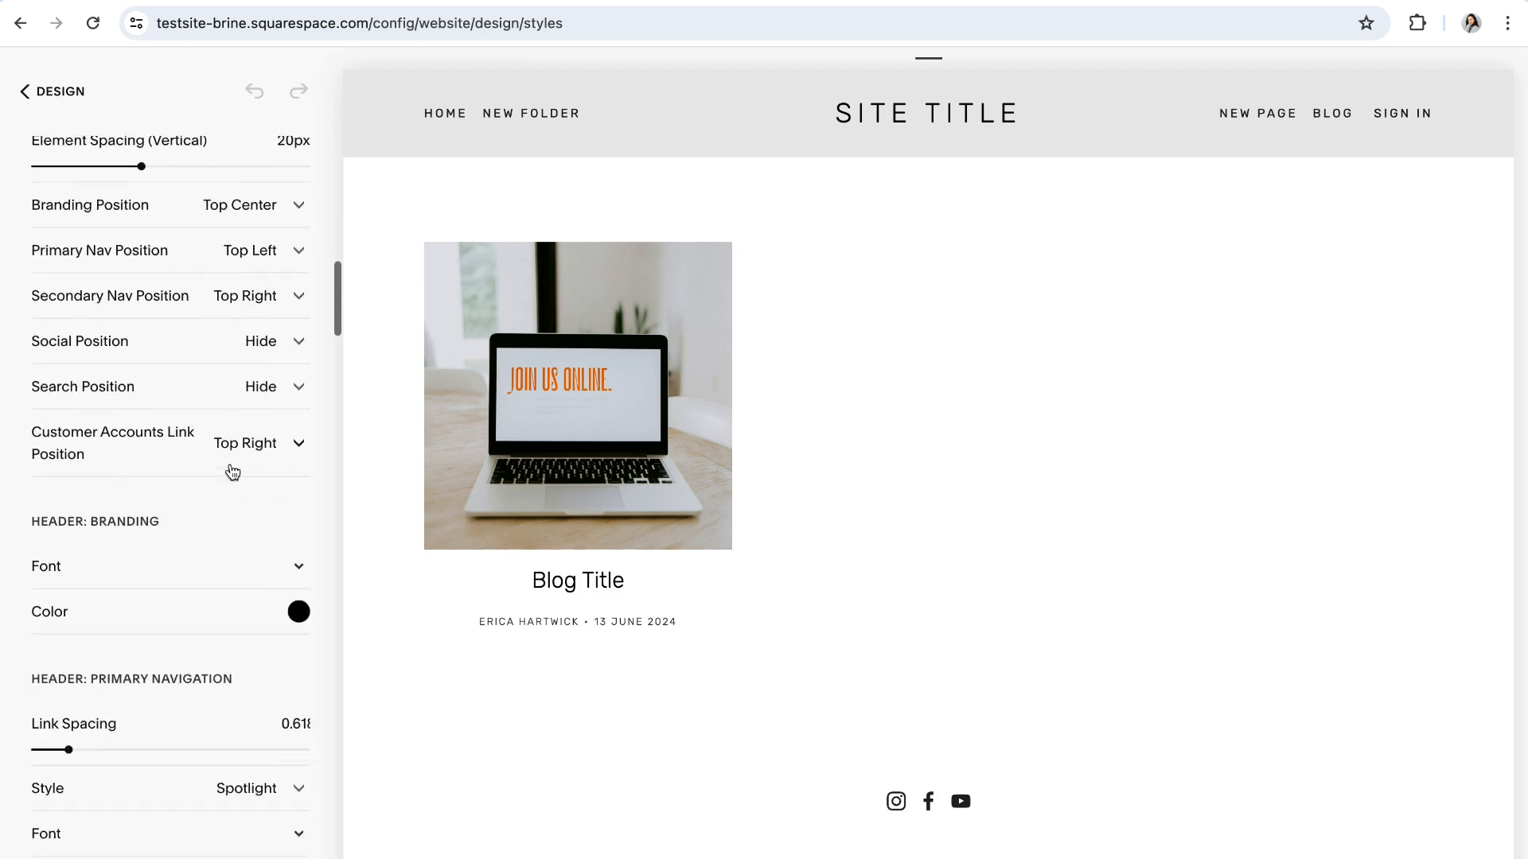
pyautogui.scroll(15, 230, 471)
pyautogui.click(112, 206)
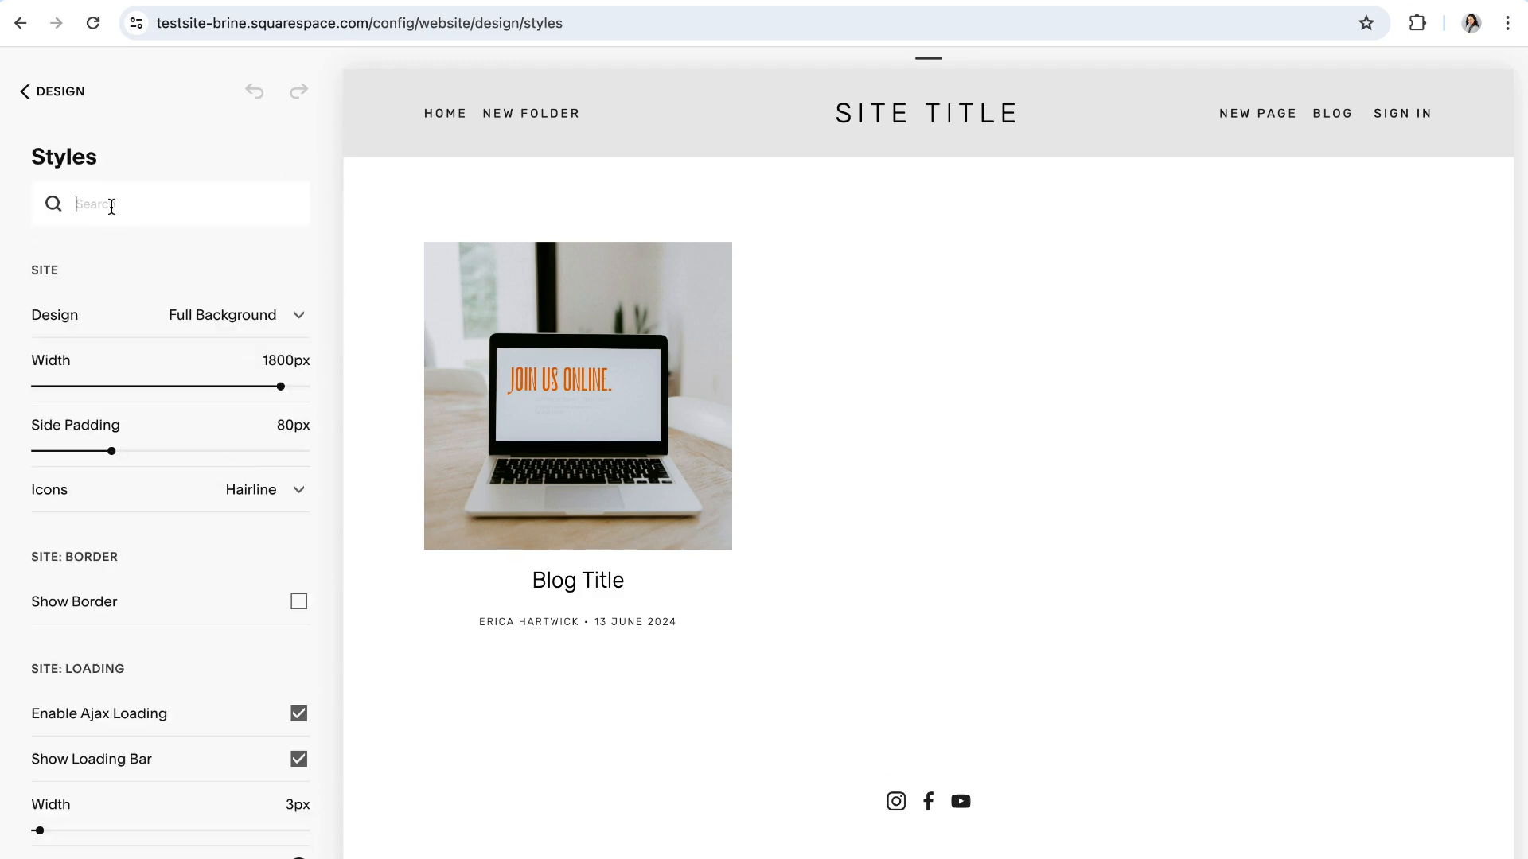
pyautogui.write('Blog')
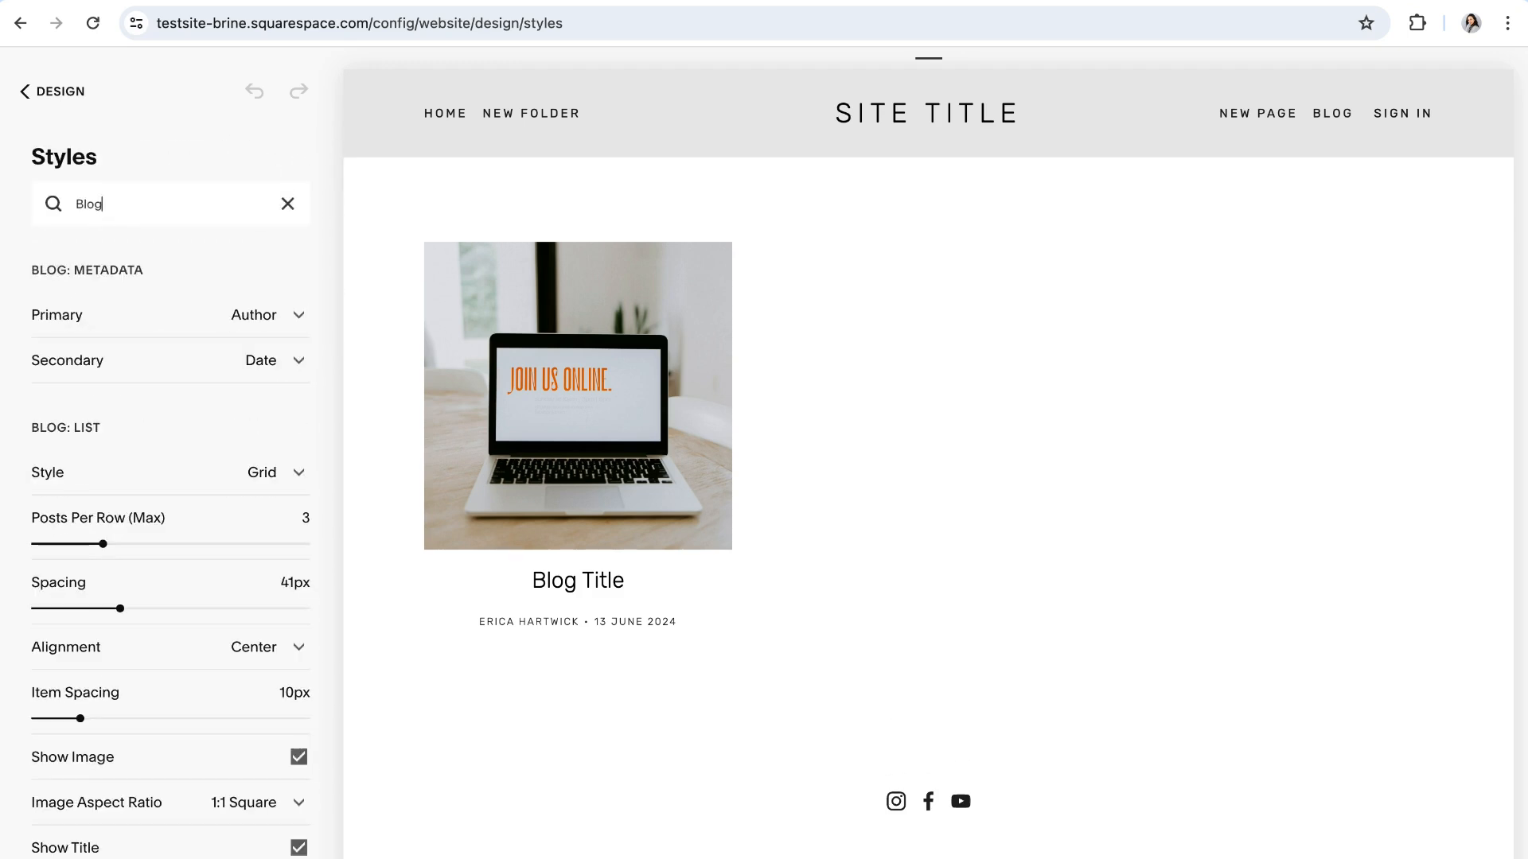
# - Review the blog's metadata, list, and typography and color style options
pyautogui.scroll(-8, 200, 477)
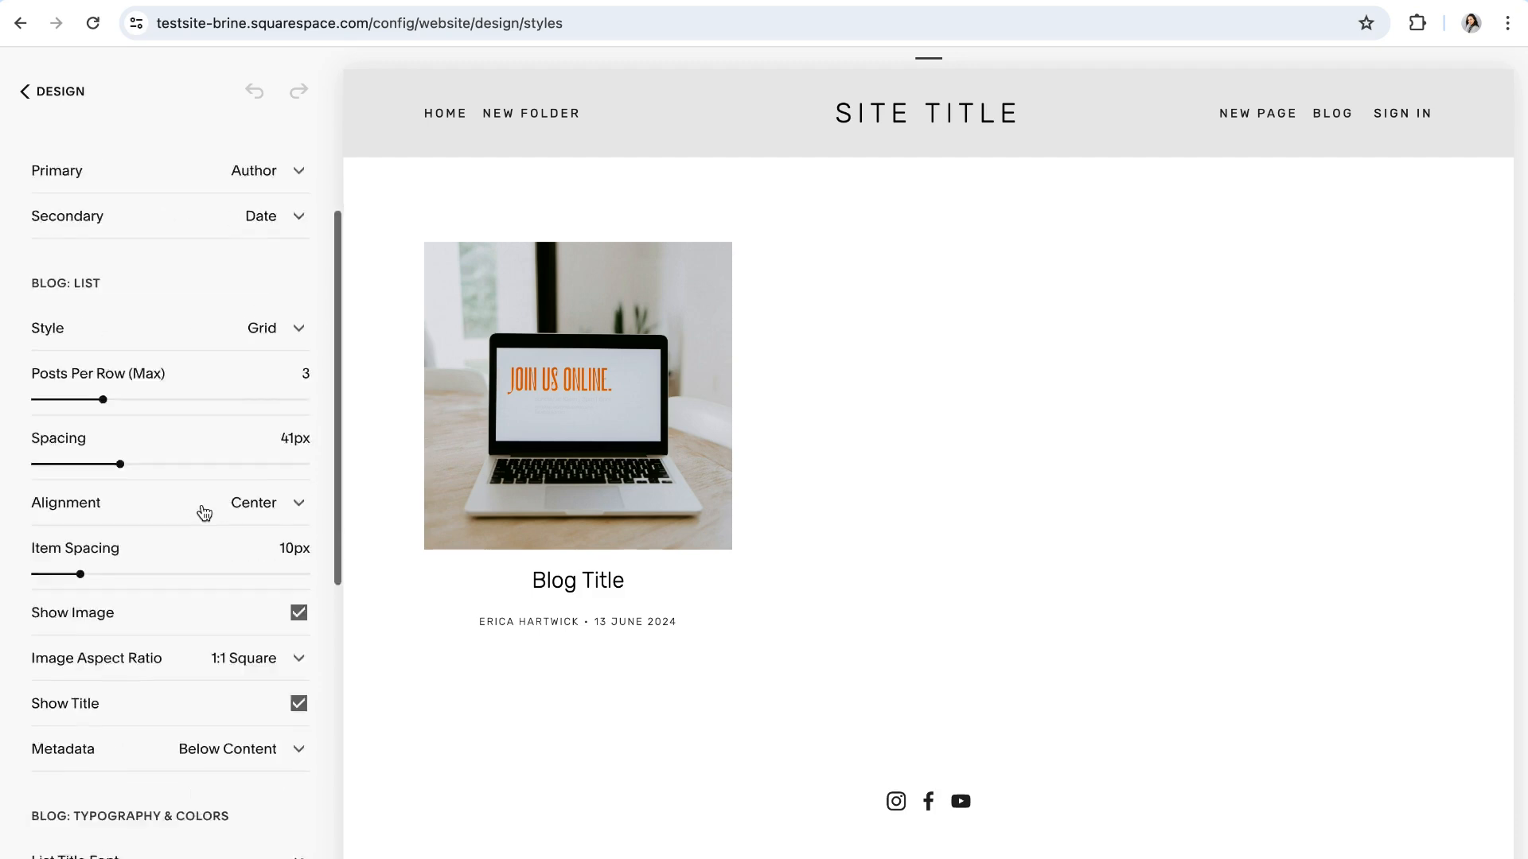
pyautogui.scroll(10, 199, 494)
pyautogui.scroll(-5, 154, 443)
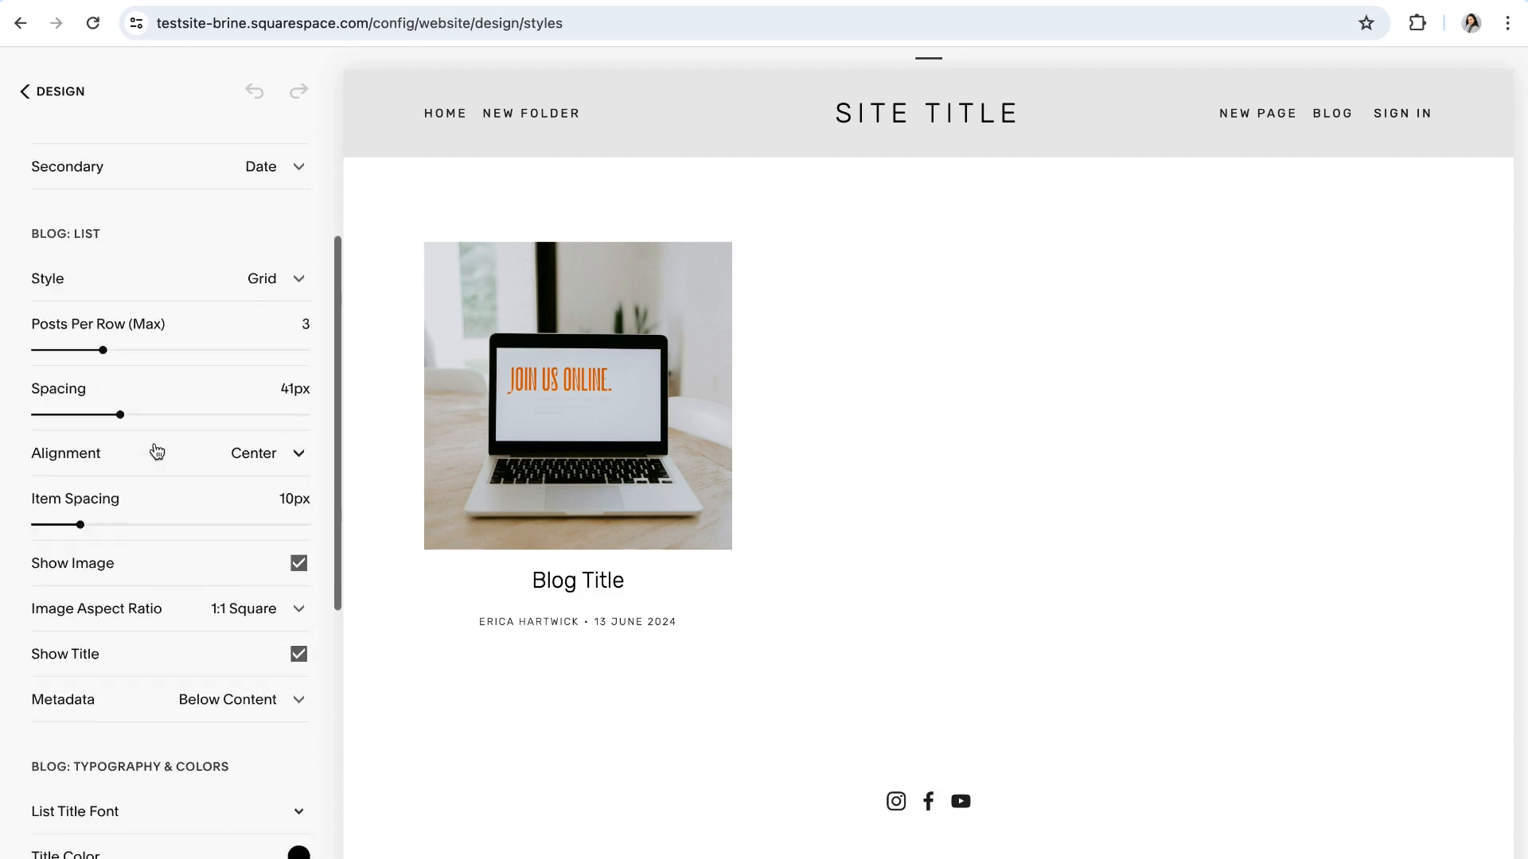
pyautogui.scroll(-5, 167, 463)
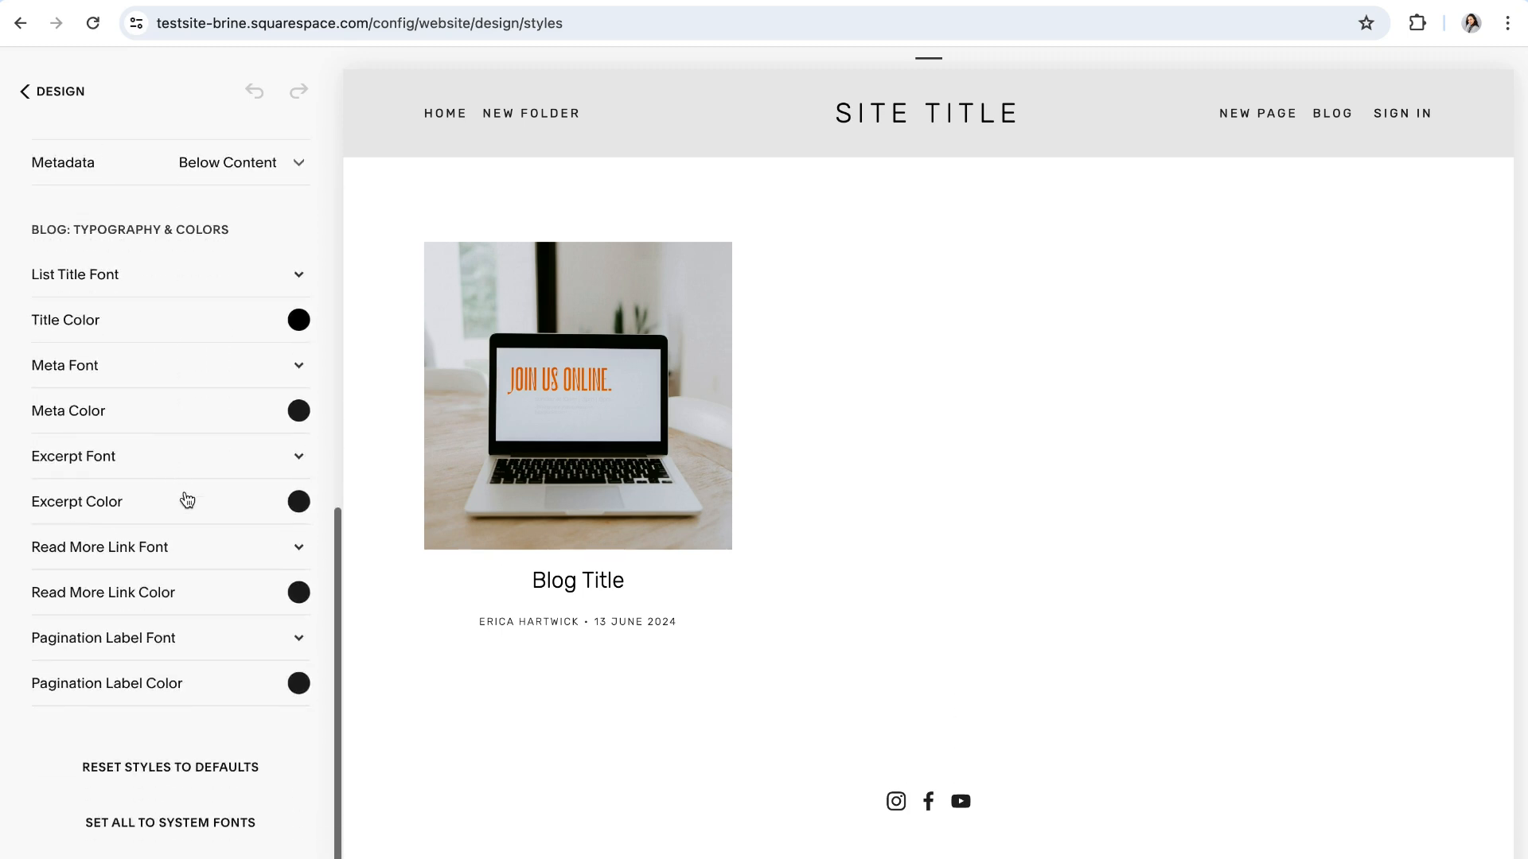
pyautogui.scroll(7, 191, 505)
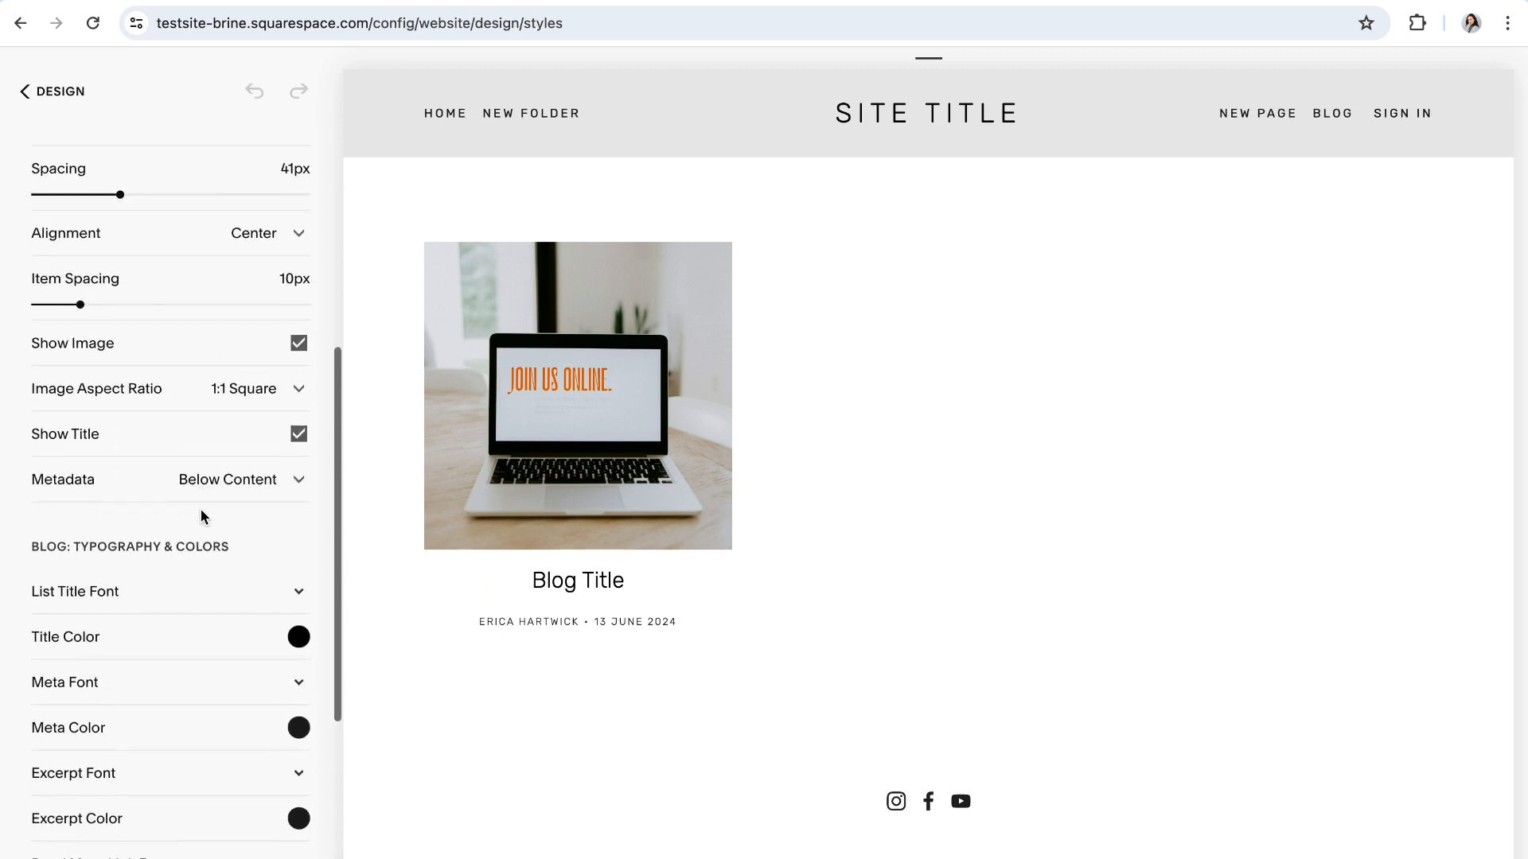
pyautogui.scroll(3, 204, 518)
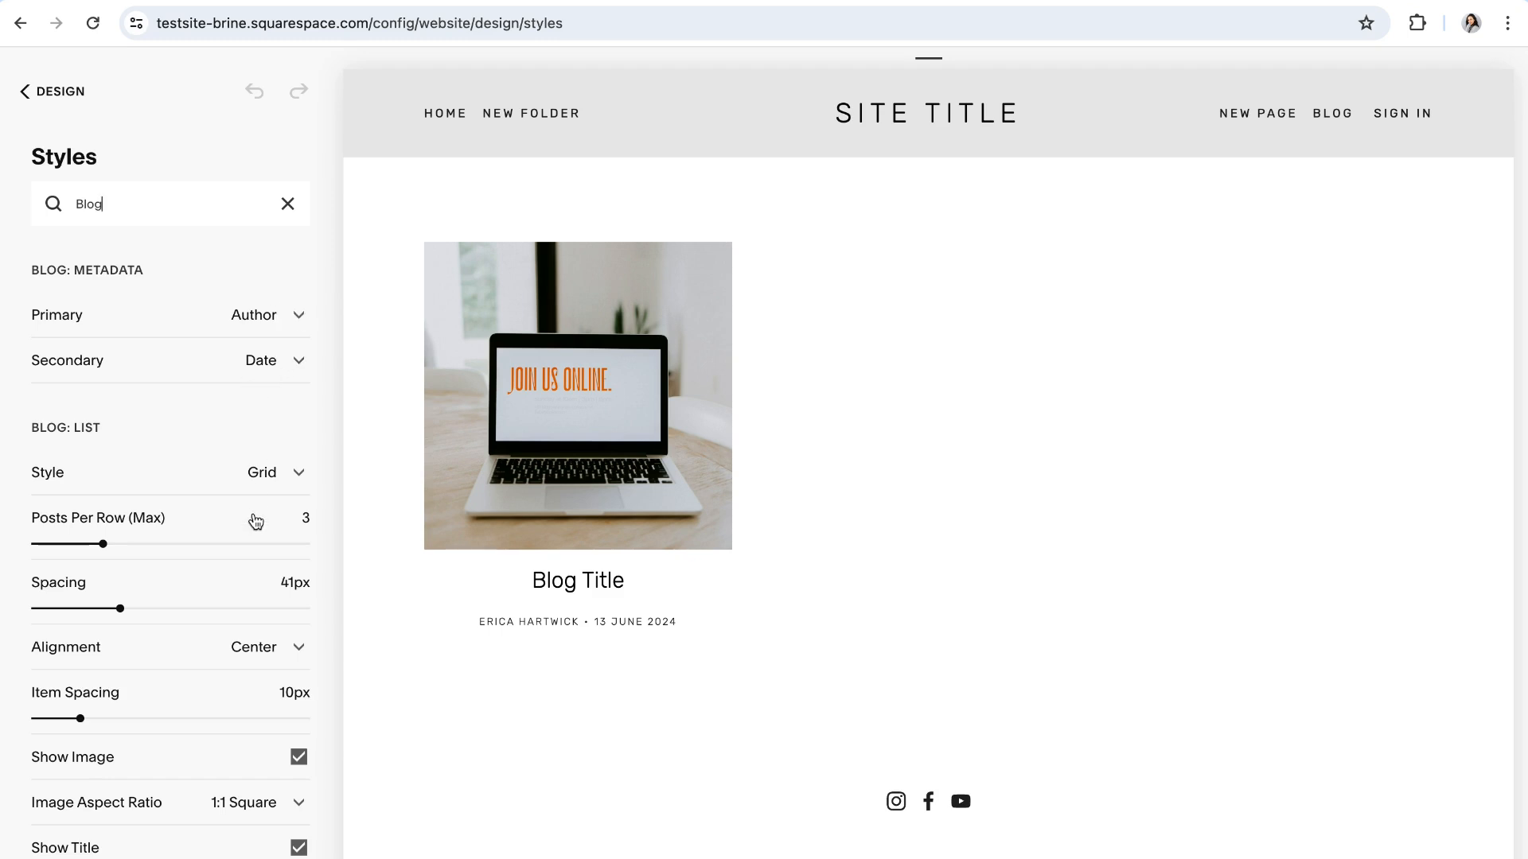
# - Try the Stacked style for the blog list and switch it back to Grid
pyautogui.scroll(-2, 251, 549)
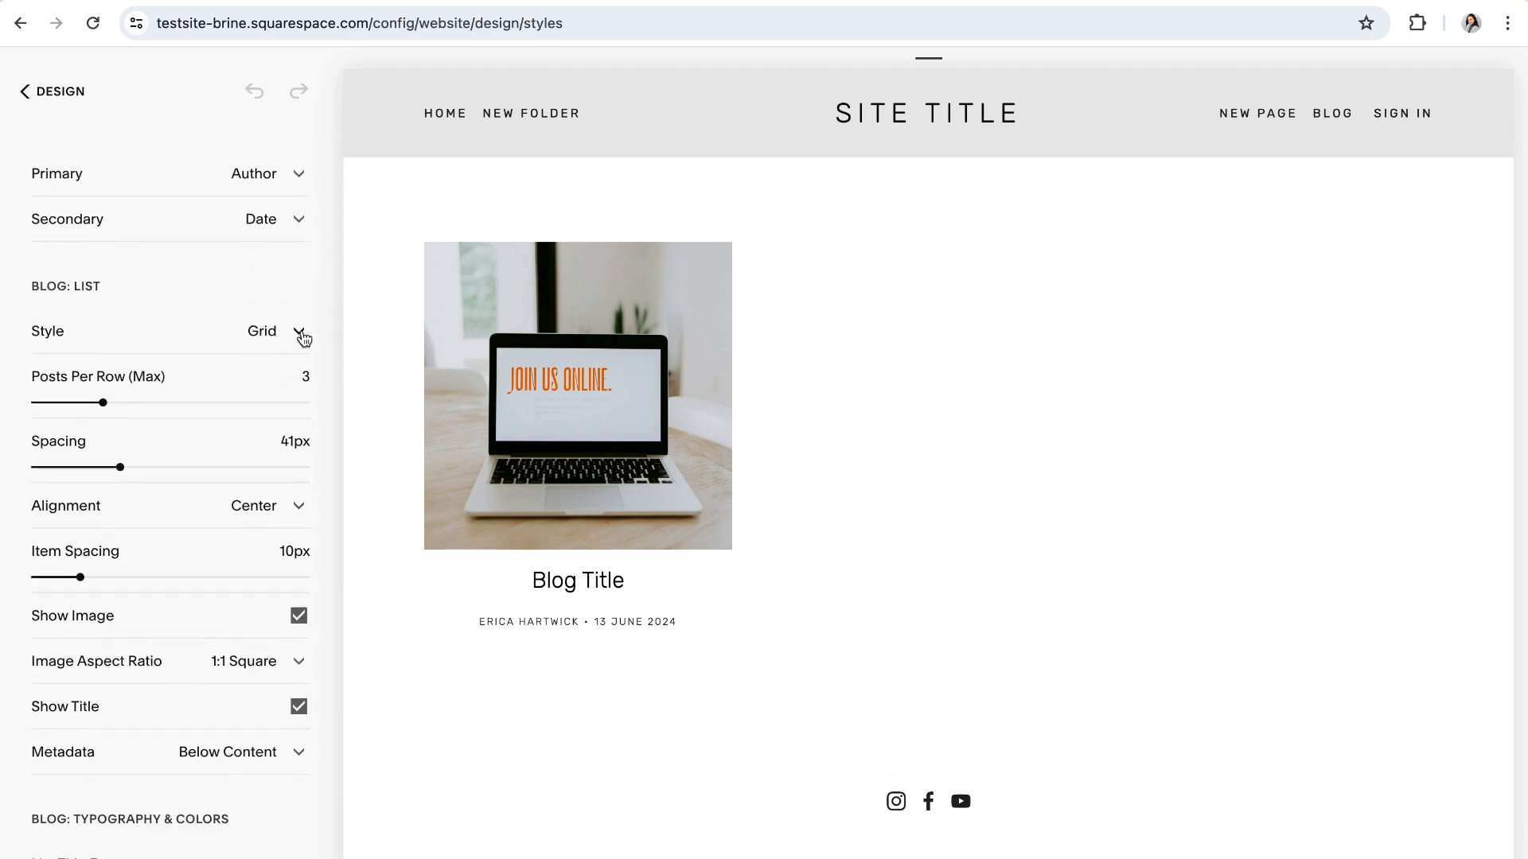
pyautogui.click(300, 334)
pyautogui.click(272, 292)
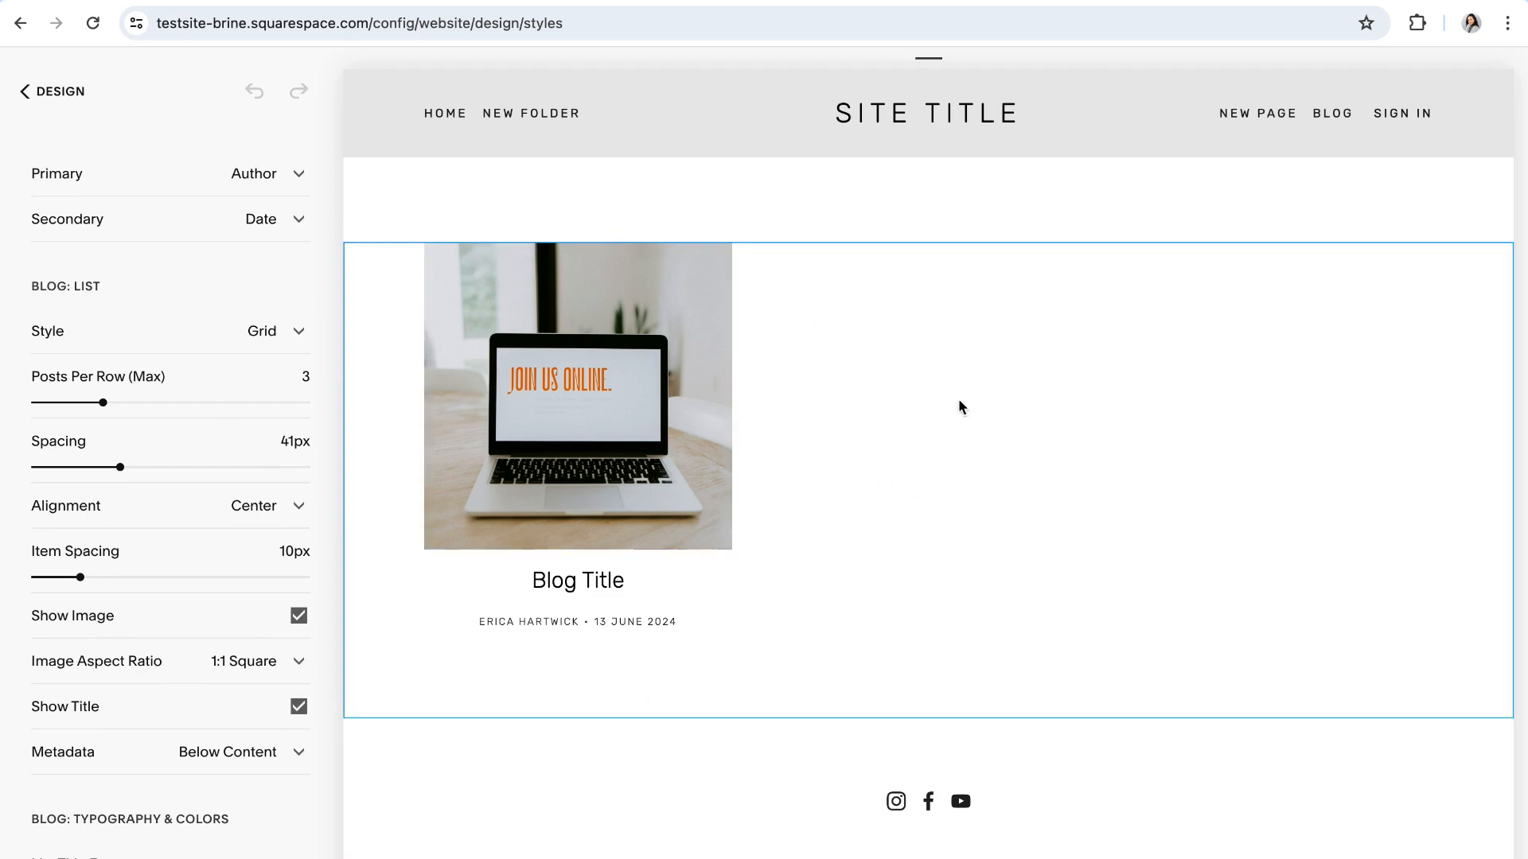
pyautogui.click(296, 333)
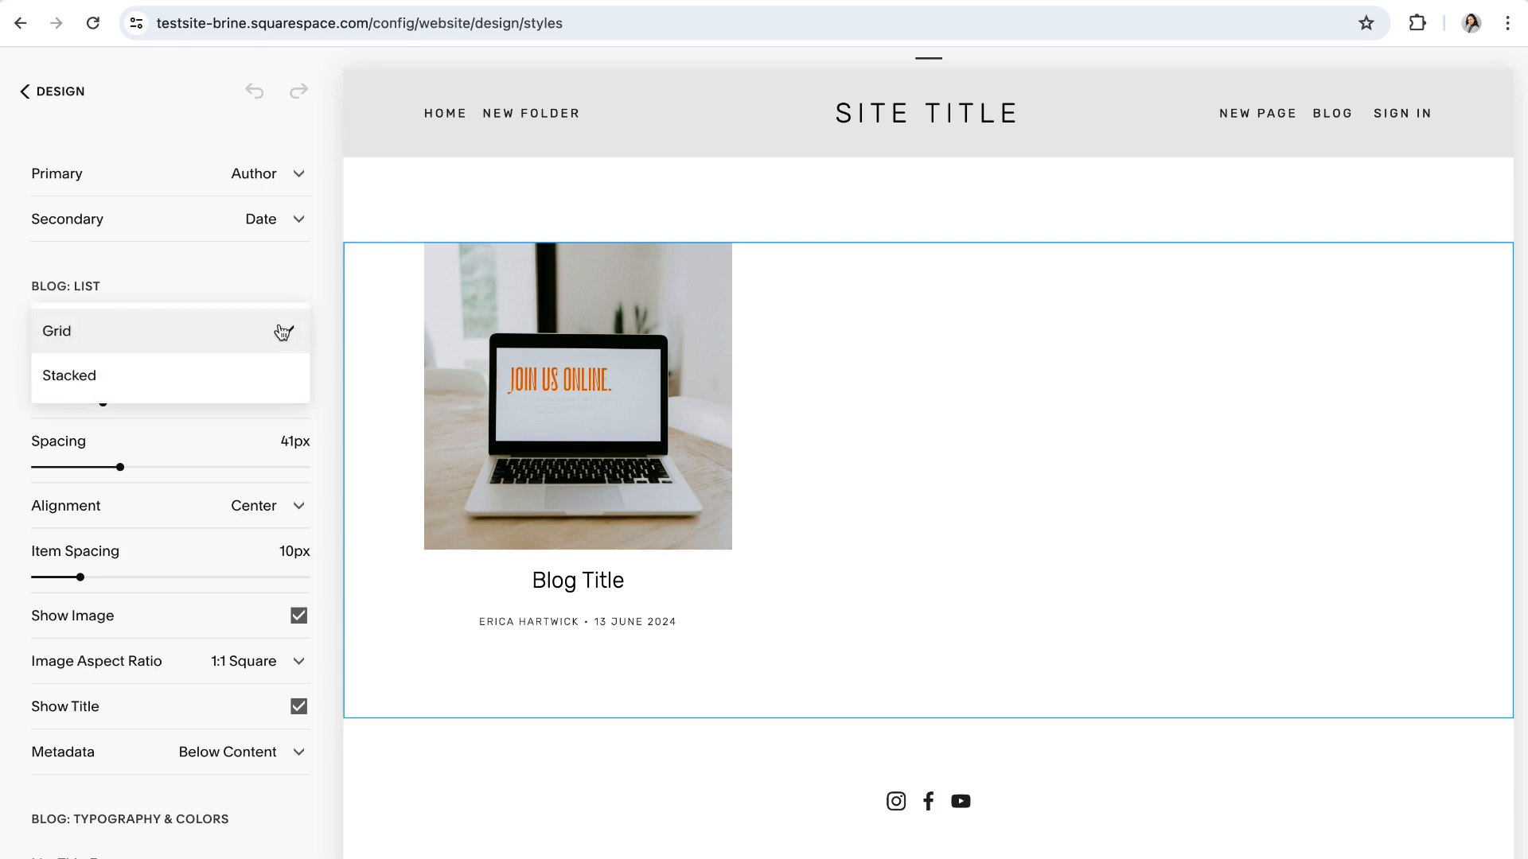
pyautogui.click(77, 379)
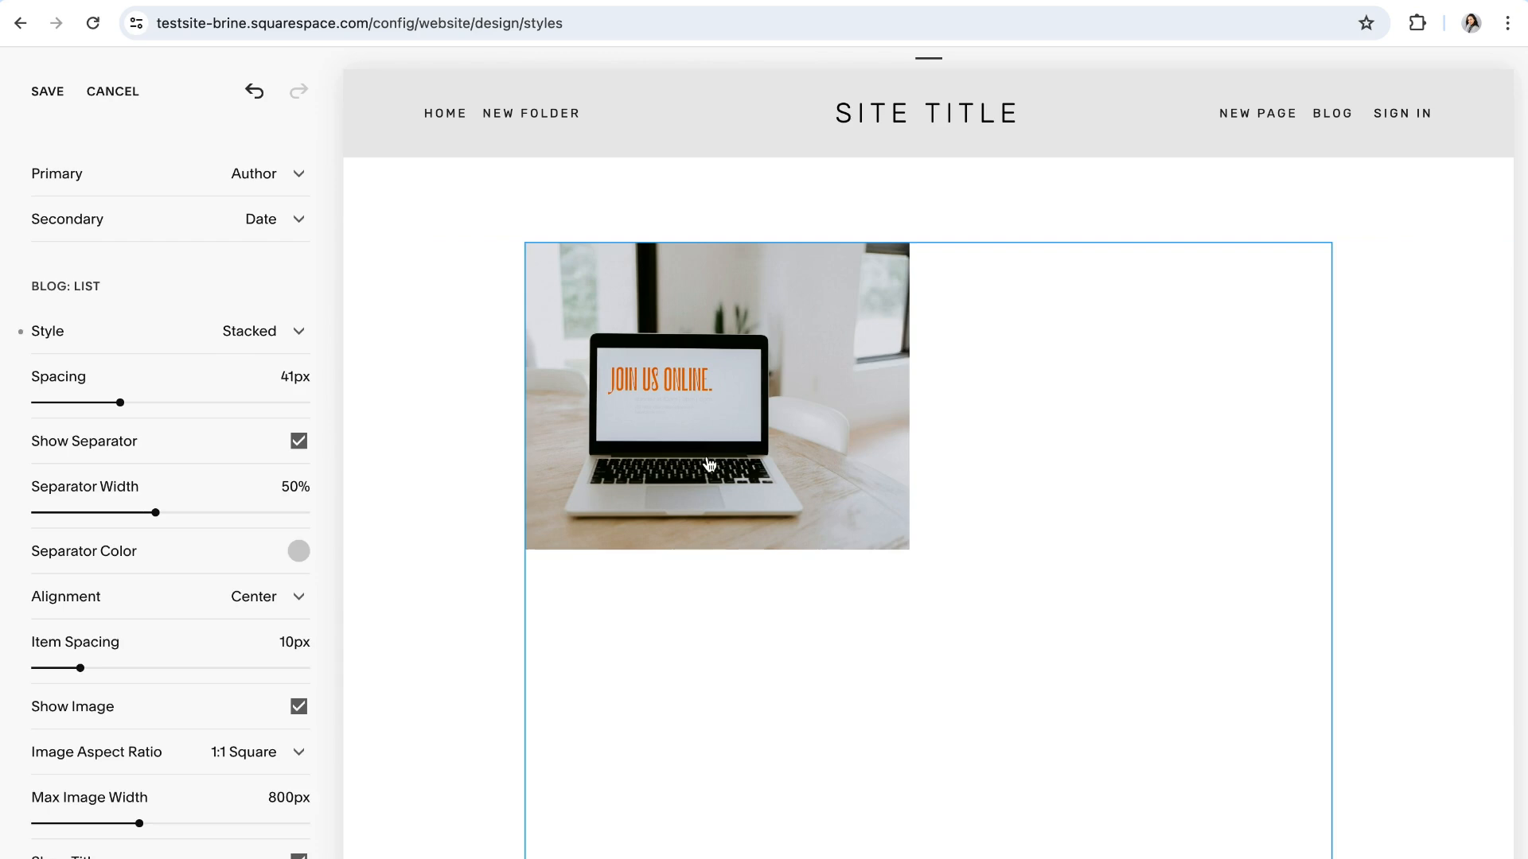
pyautogui.scroll(-3, 977, 471)
pyautogui.scroll(-3, 977, 471)
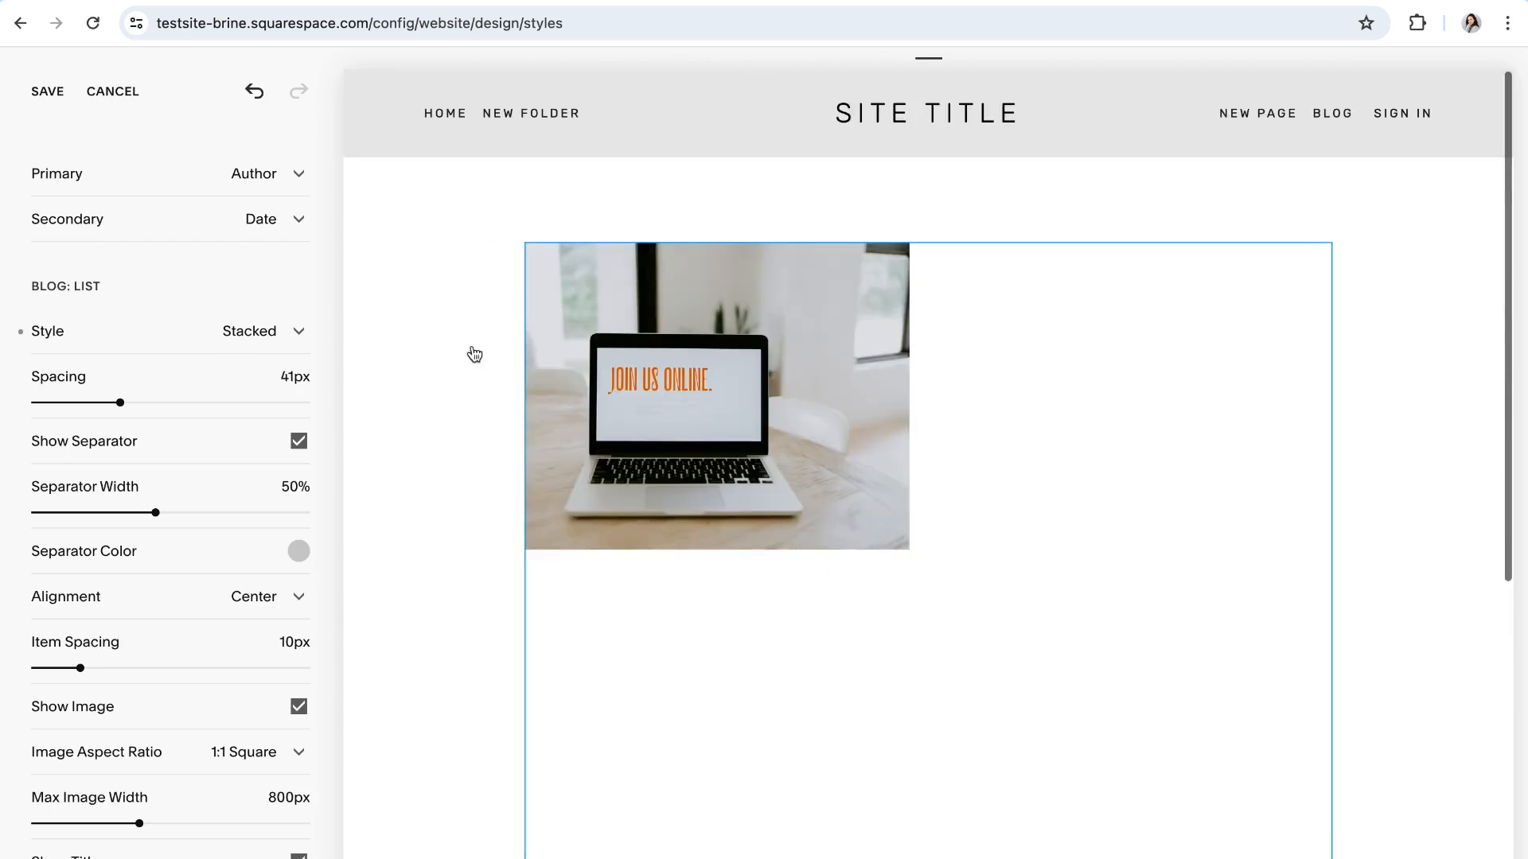
pyautogui.click(285, 332)
pyautogui.scroll(-10, 235, 426)
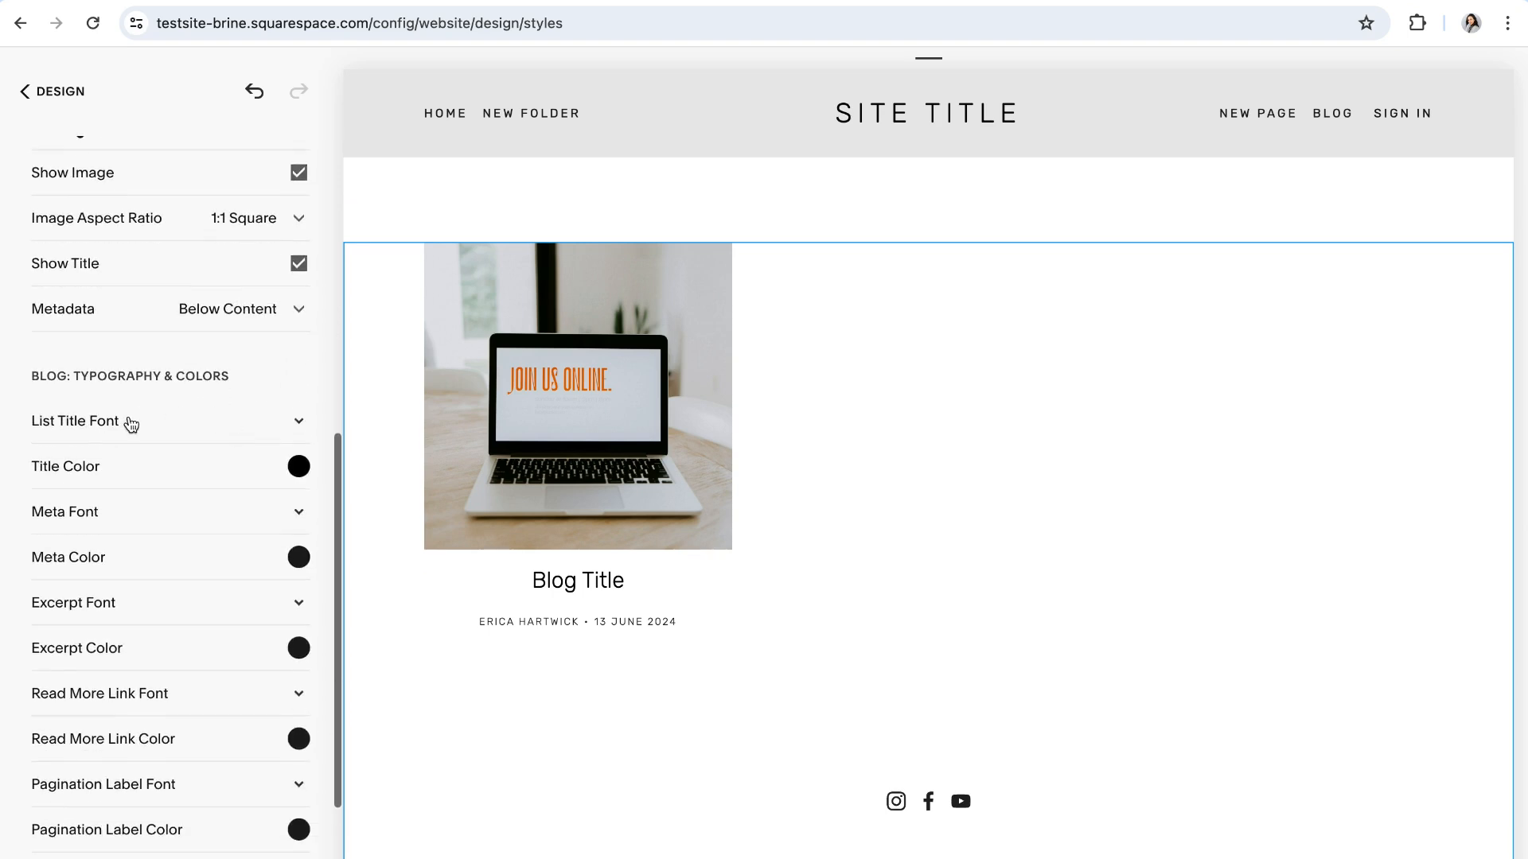
pyautogui.scroll(6, 255, 586)
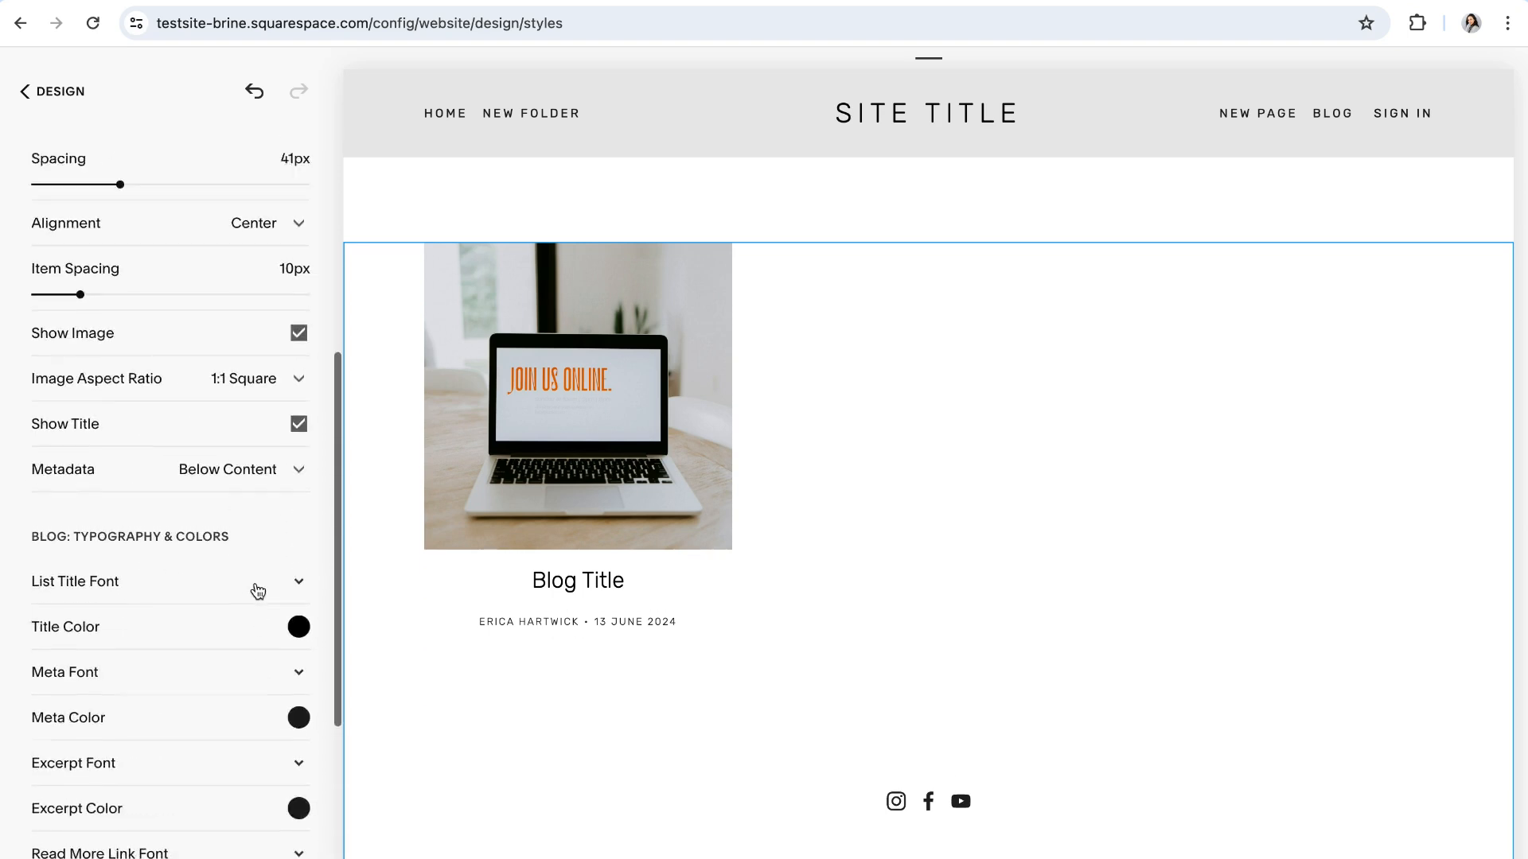
pyautogui.scroll(3, 257, 589)
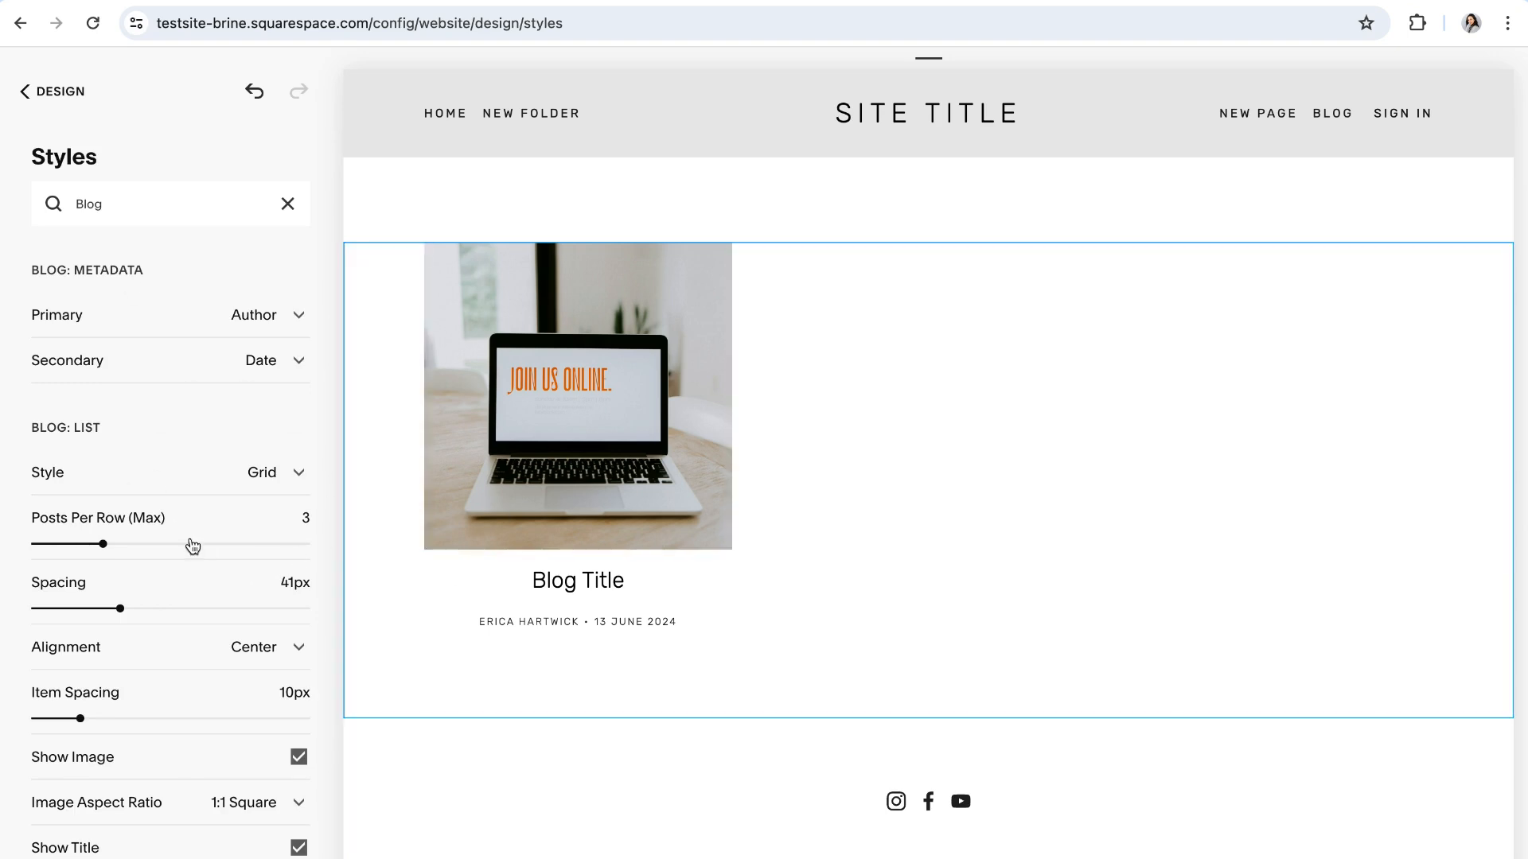
pyautogui.scroll(-3, 191, 546)
pyautogui.scroll(3, 193, 544)
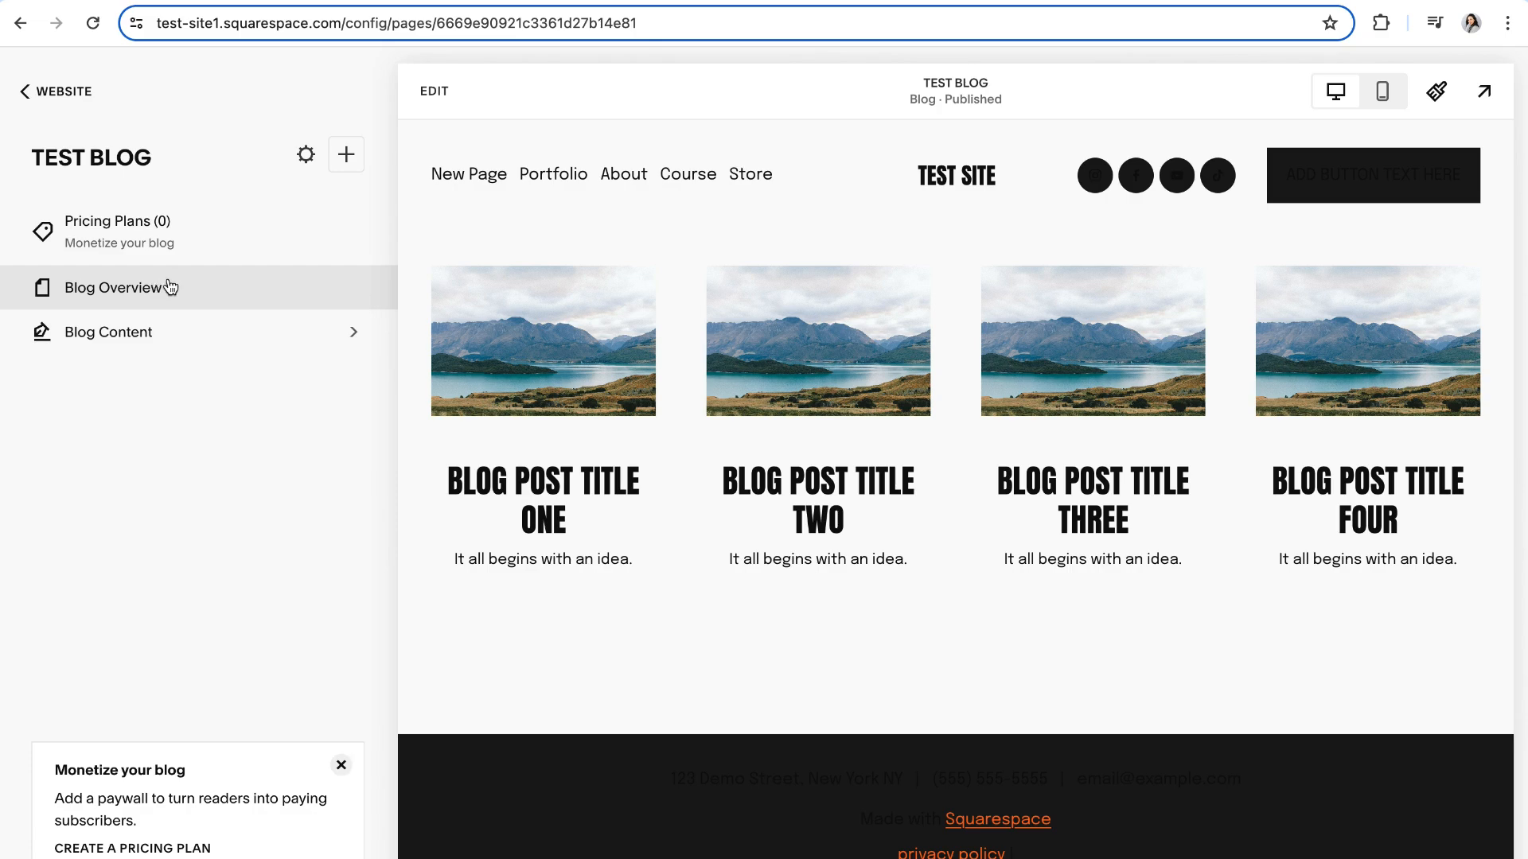
# - Create a TEST BLOG pricing plan with a fixed amount of 1 payment of $15.00, keeping the default description and benefits
pyautogui.click(140, 238)
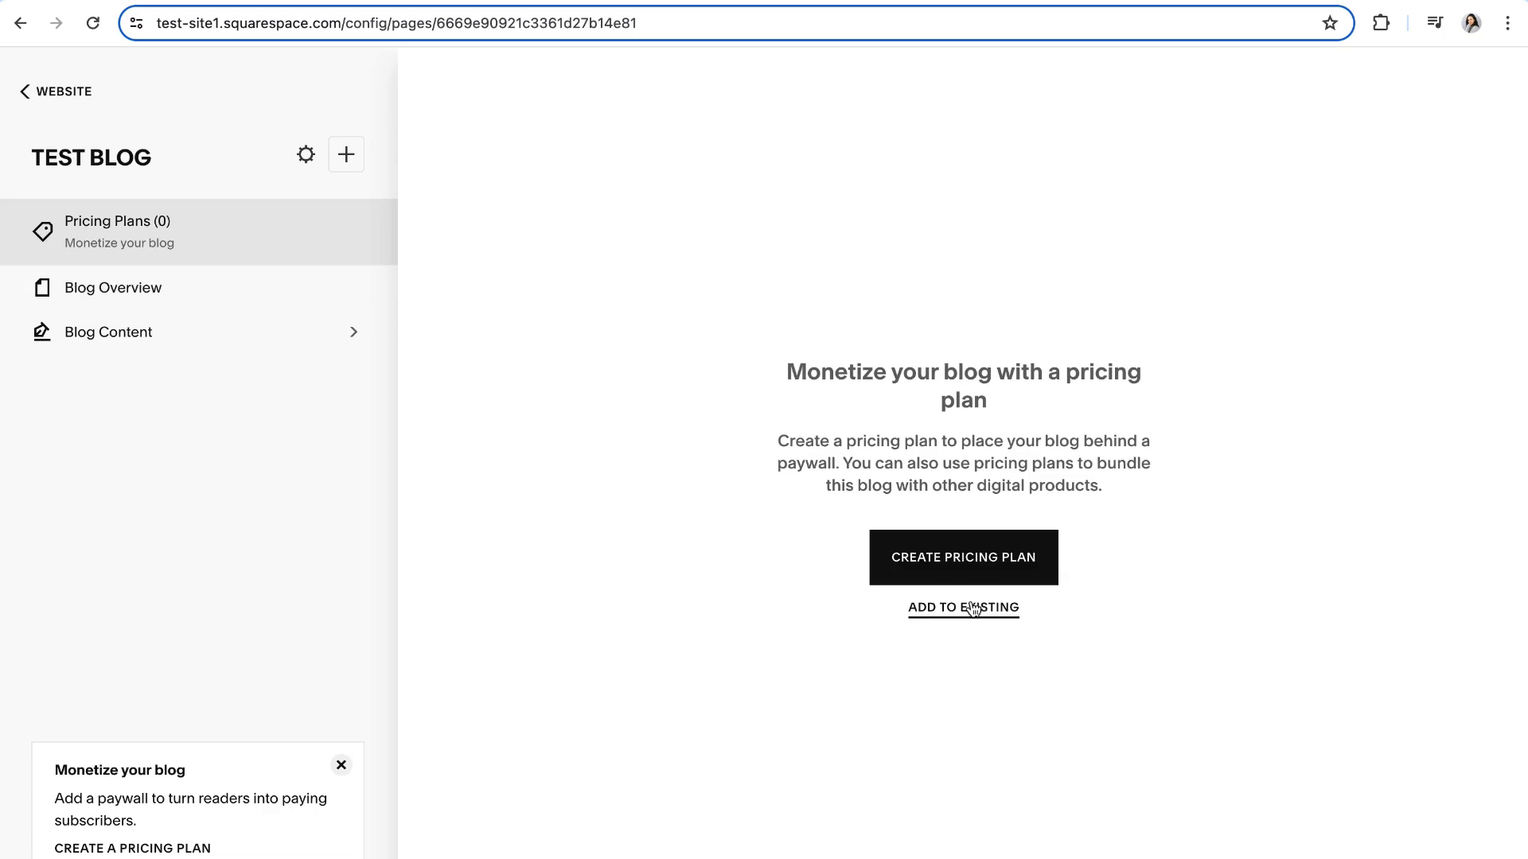
pyautogui.click(961, 564)
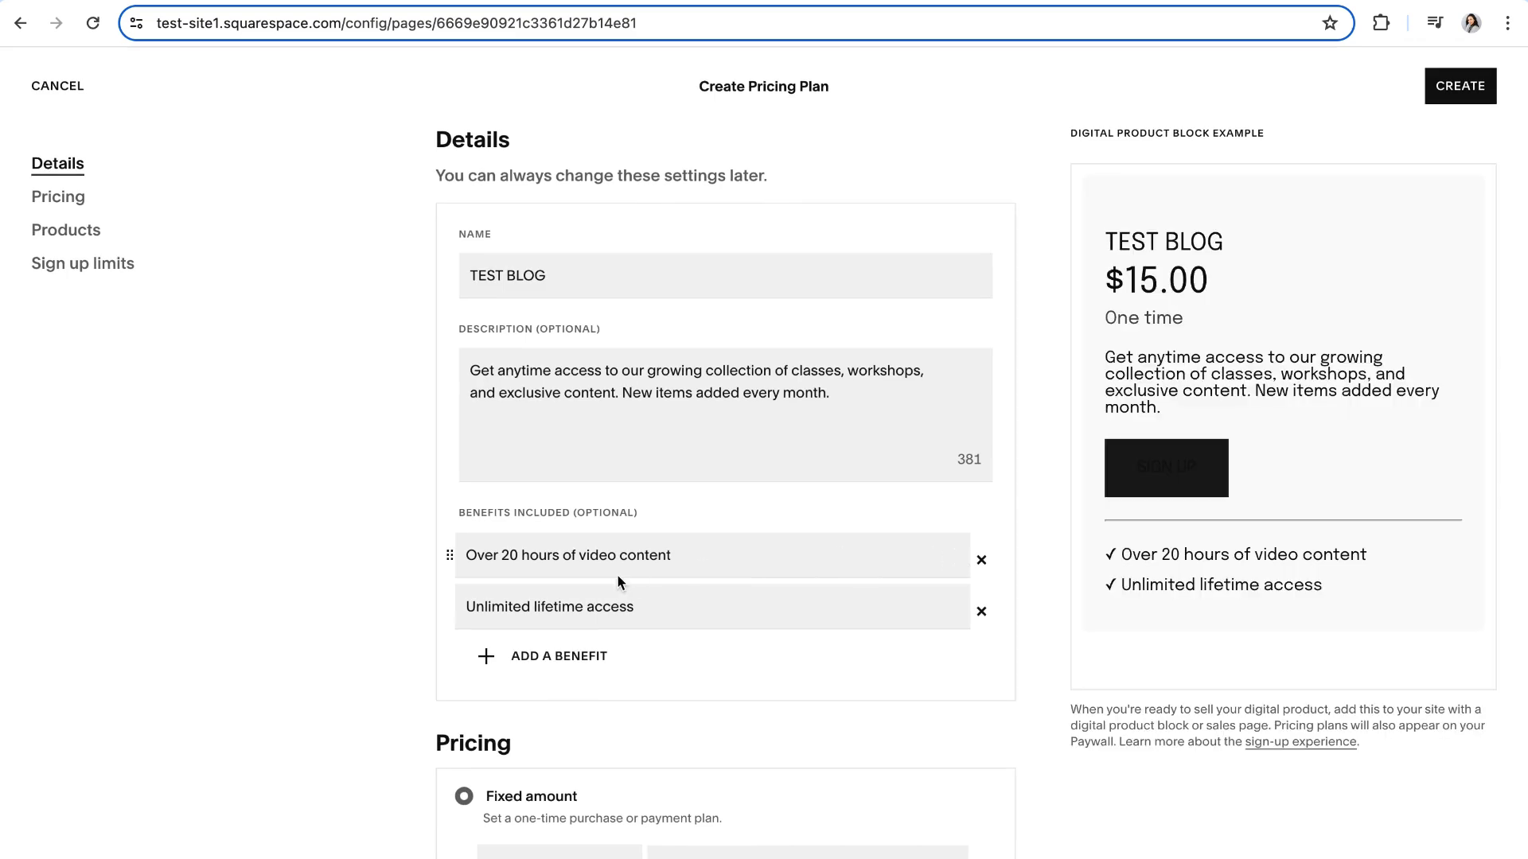
pyautogui.scroll(-5, 618, 575)
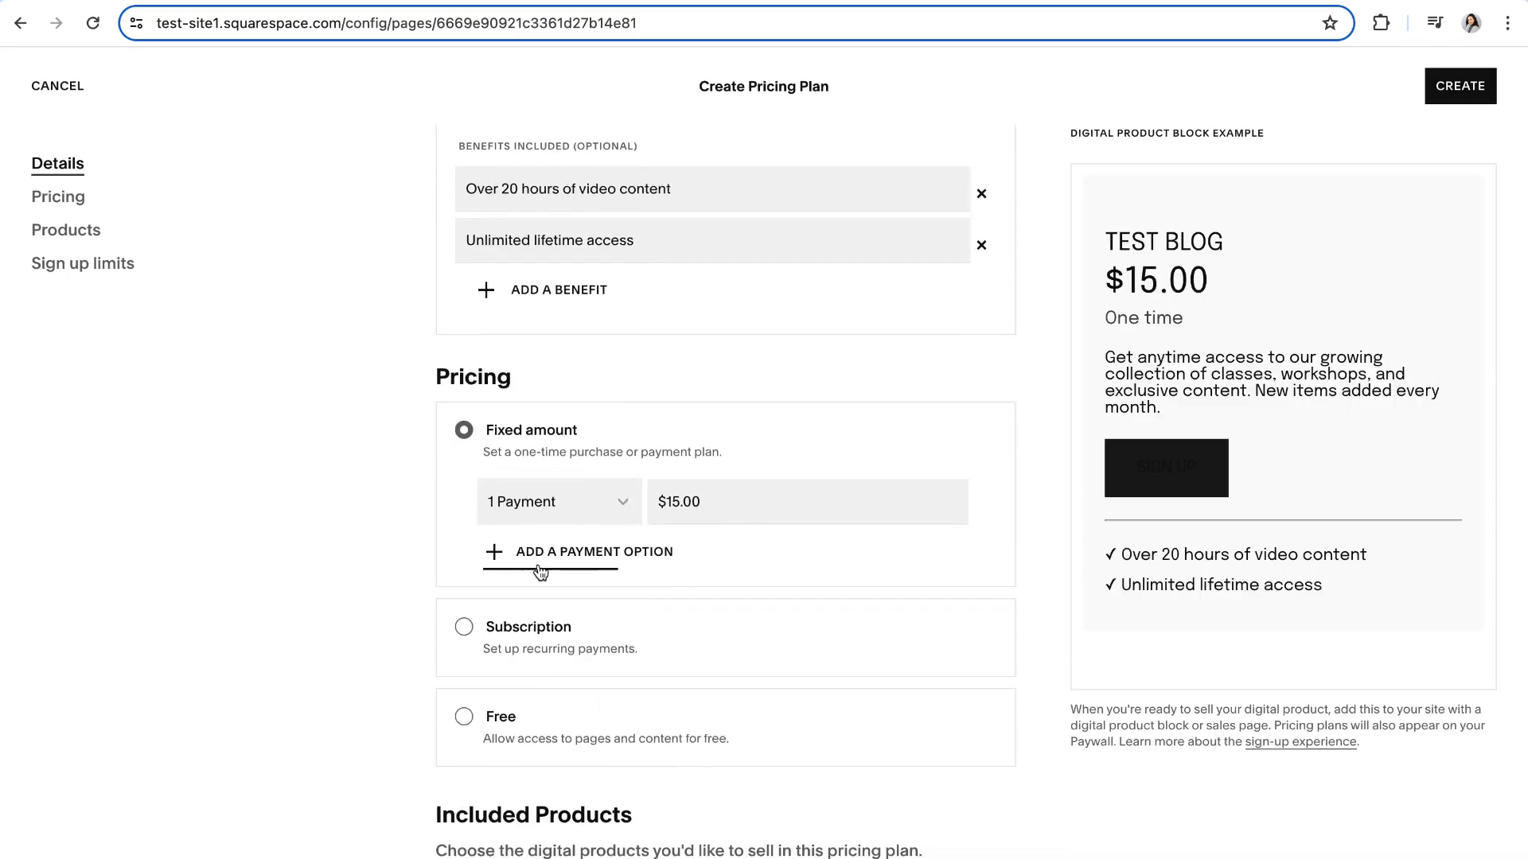
pyautogui.scroll(-5, 541, 570)
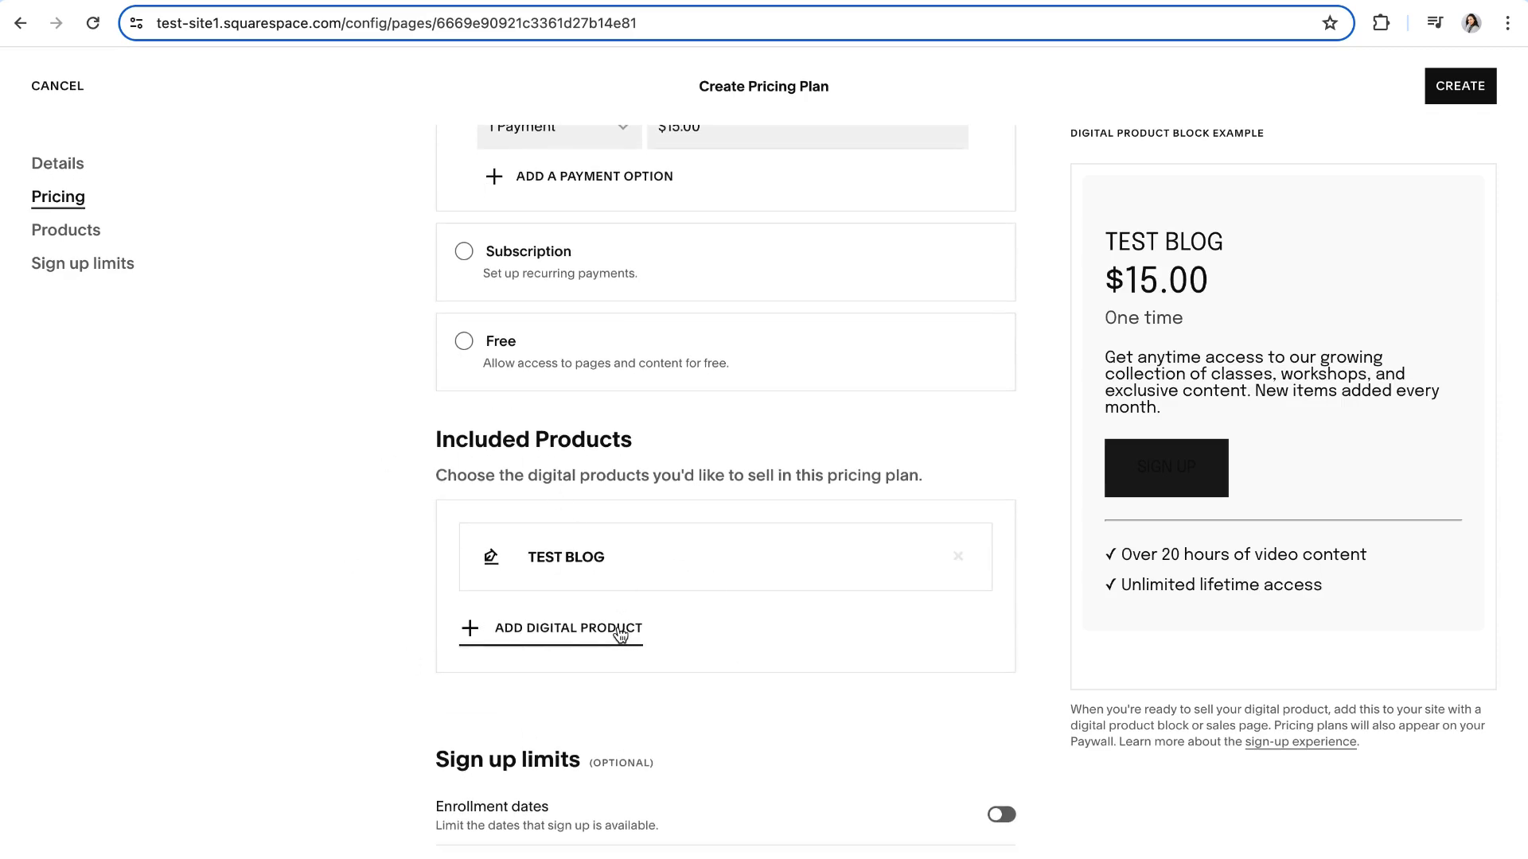
pyautogui.scroll(-4, 620, 635)
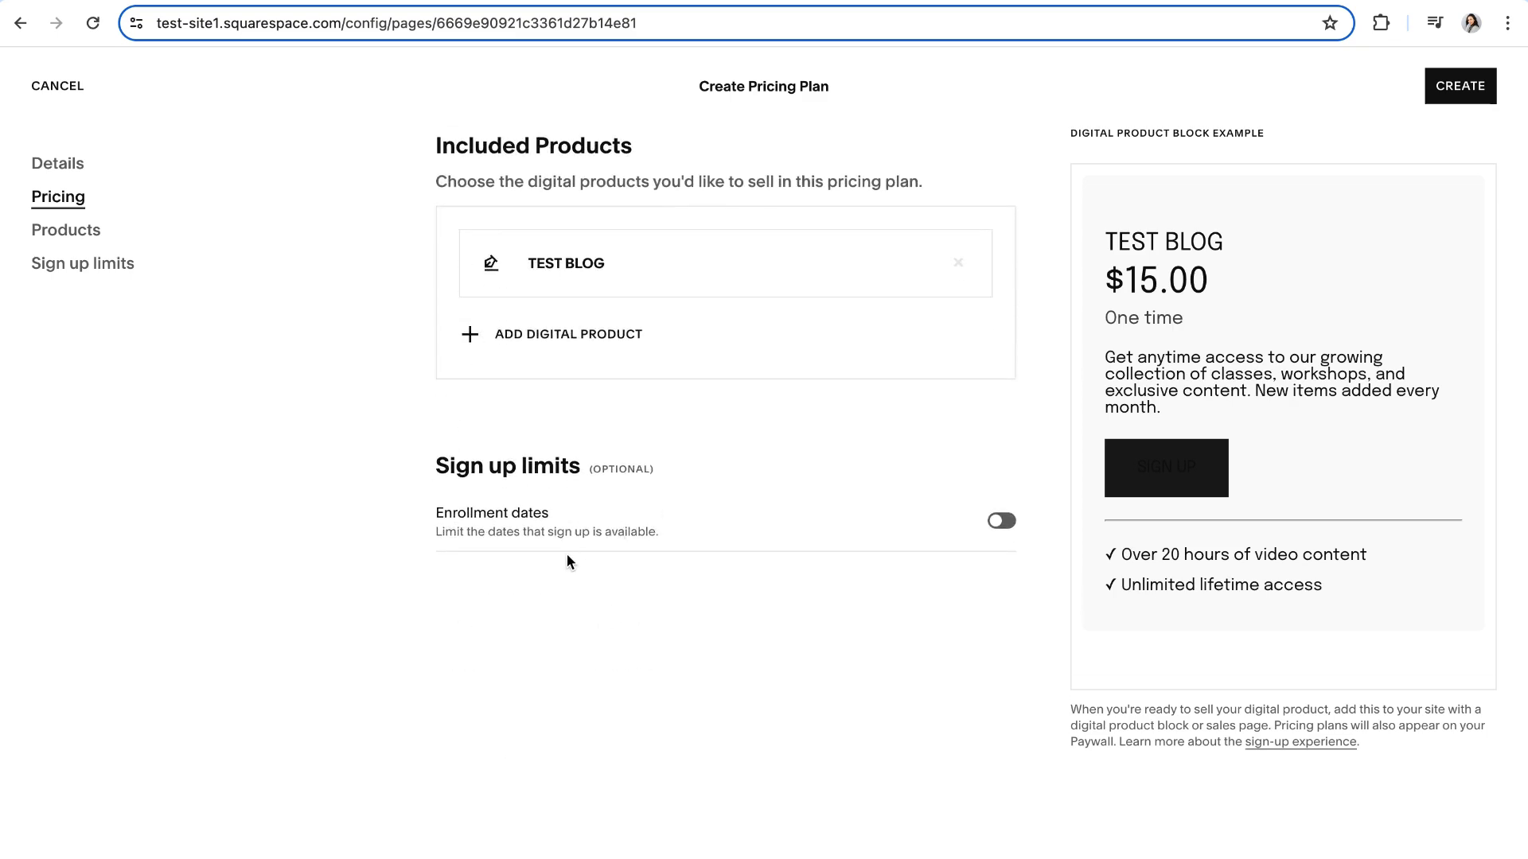
pyautogui.scroll(8, 703, 614)
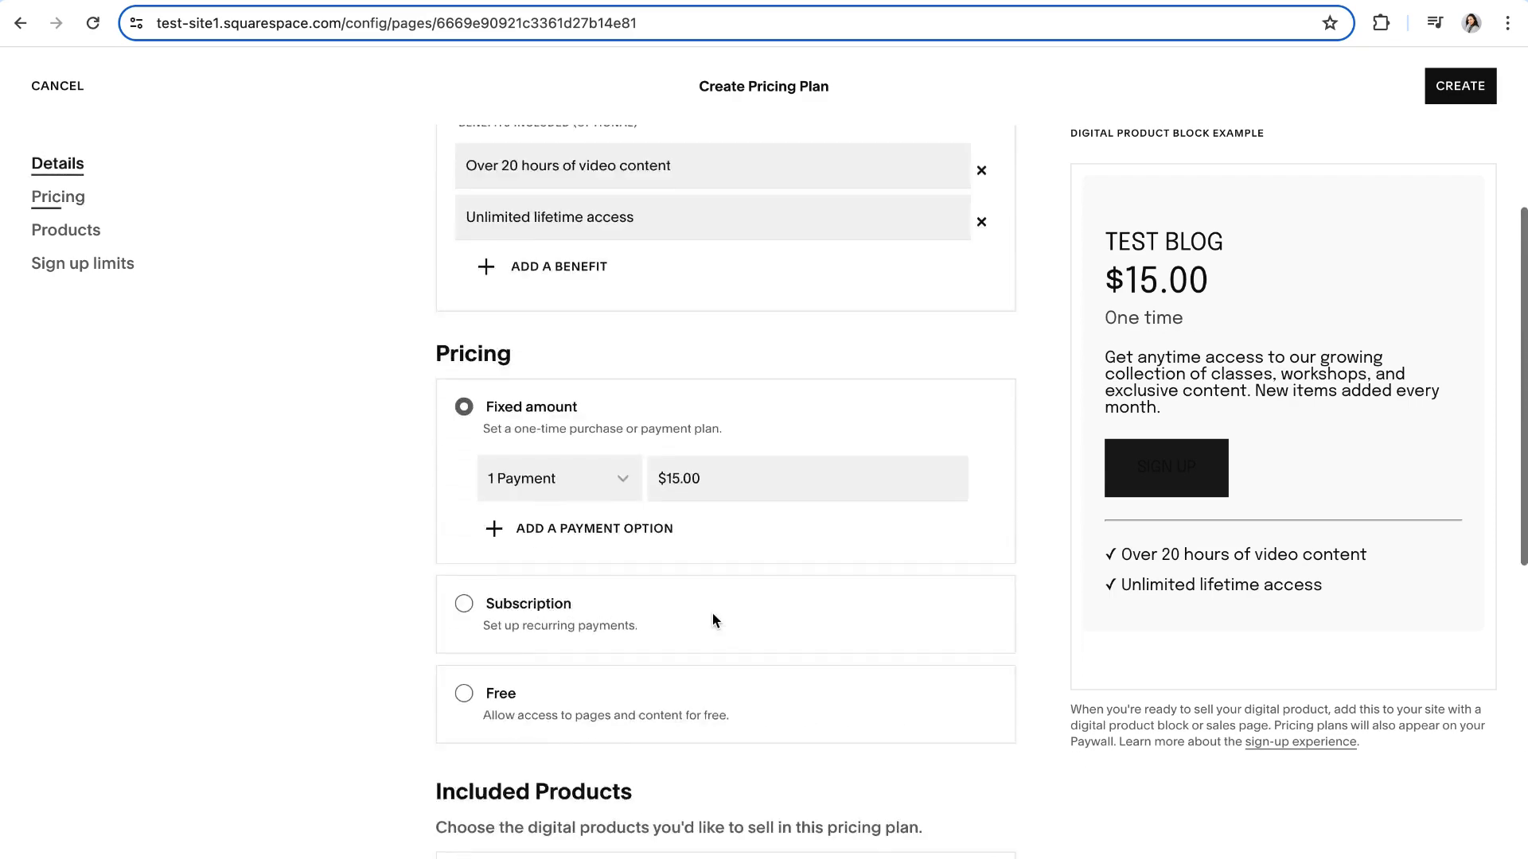
pyautogui.scroll(5, 716, 617)
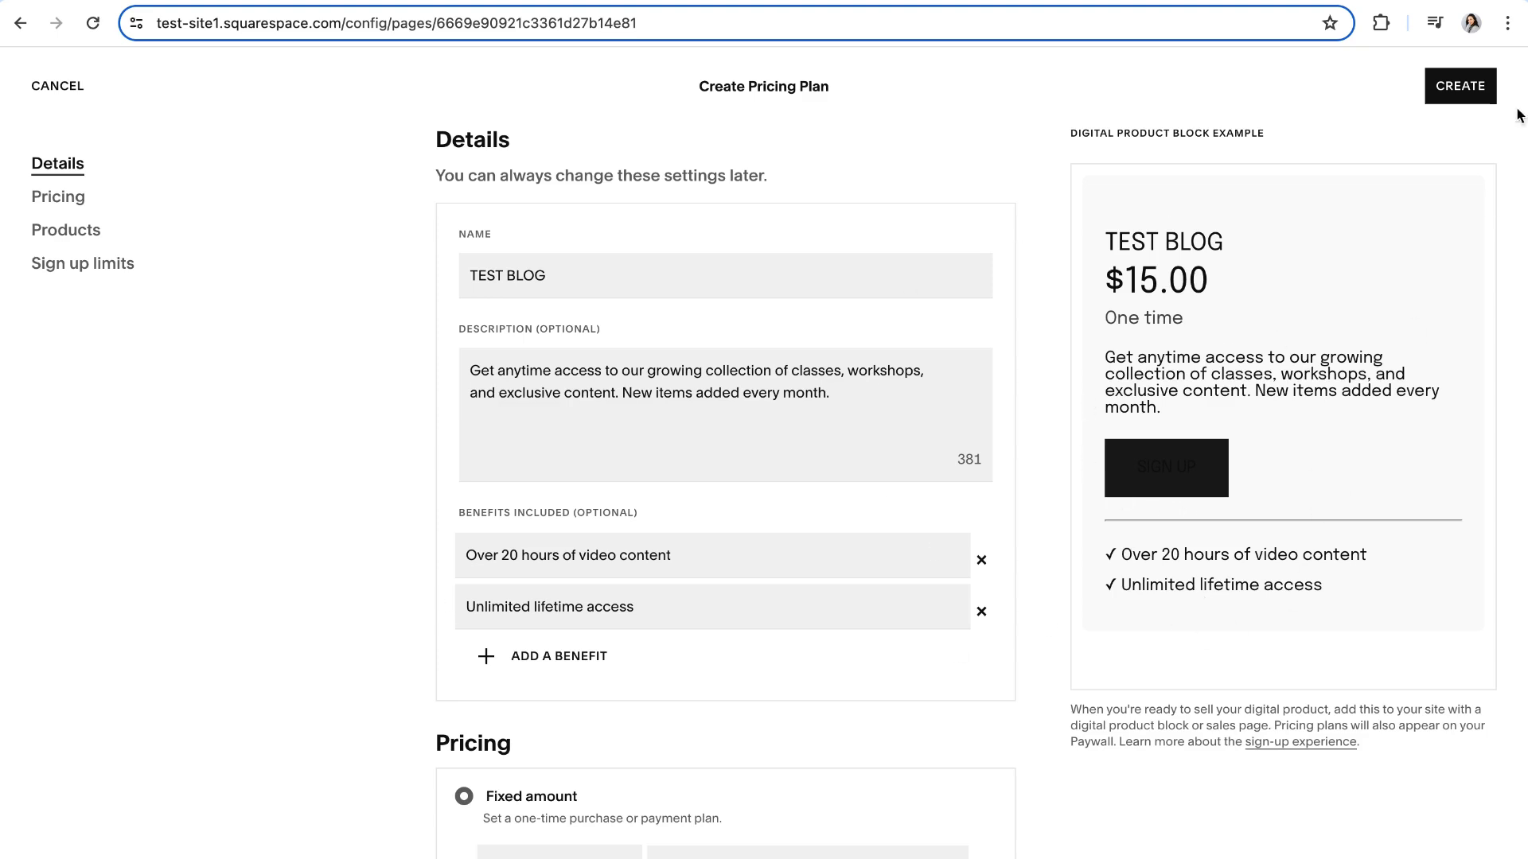
pyautogui.click(1467, 90)
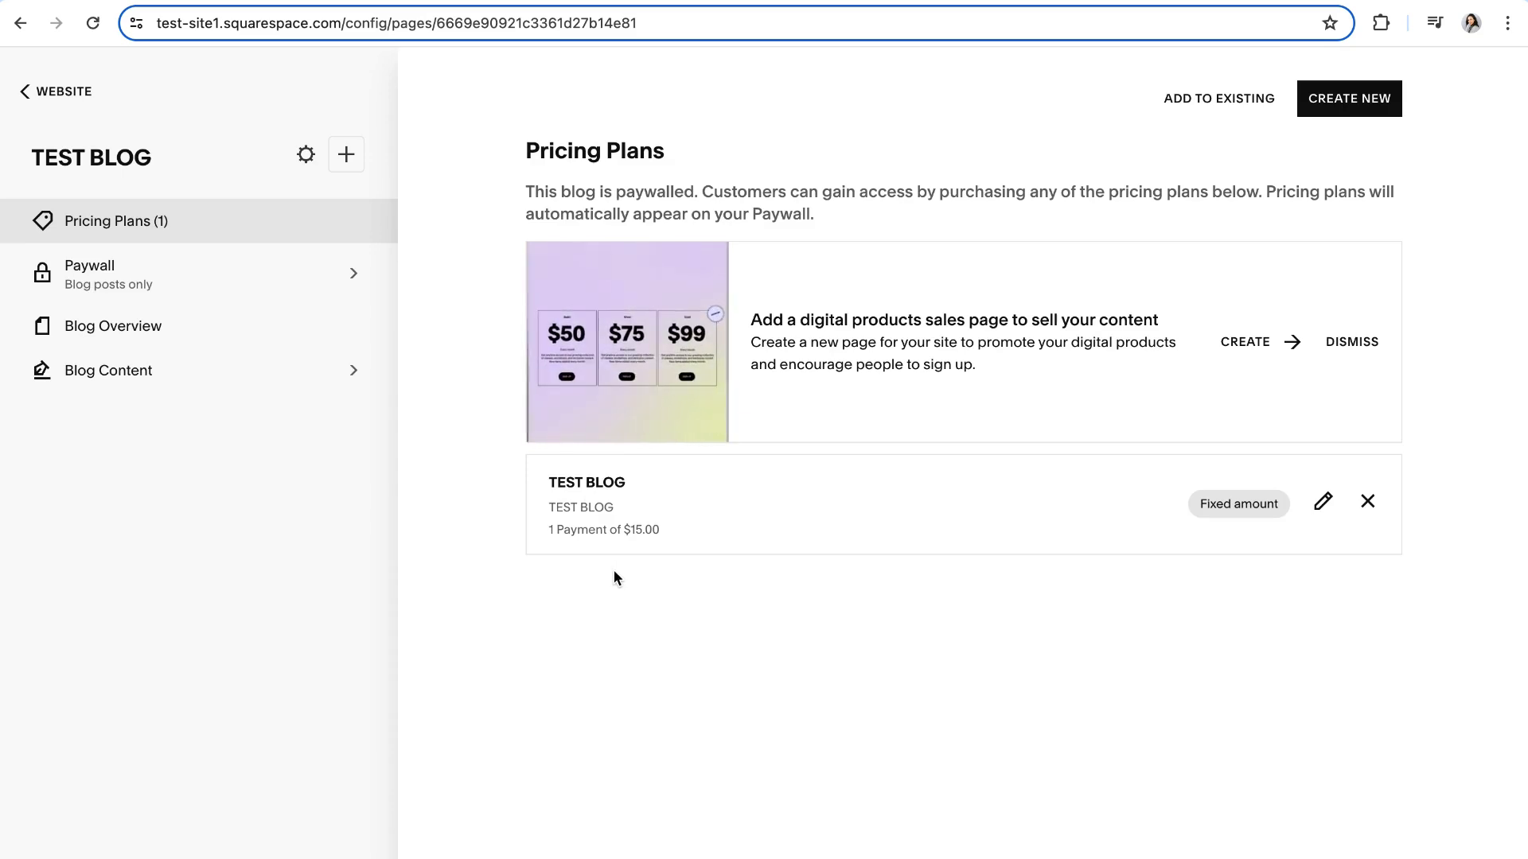
# - Open the blog's Paywall settings and examine the content, featured pricing plan, placement options and page preview
pyautogui.click(136, 287)
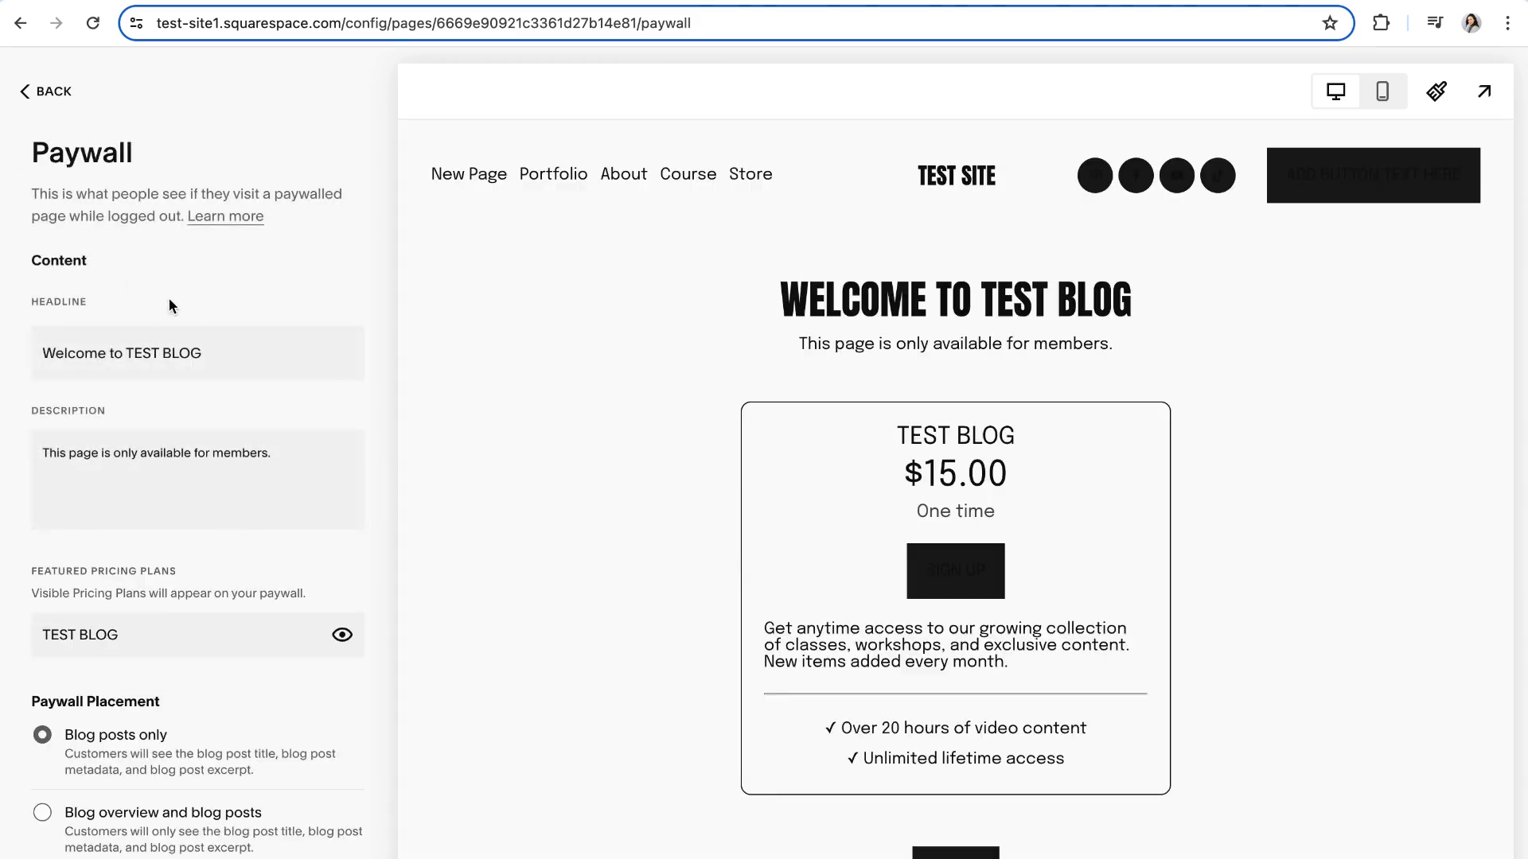
pyautogui.scroll(-3, 819, 423)
pyautogui.scroll(2, 767, 445)
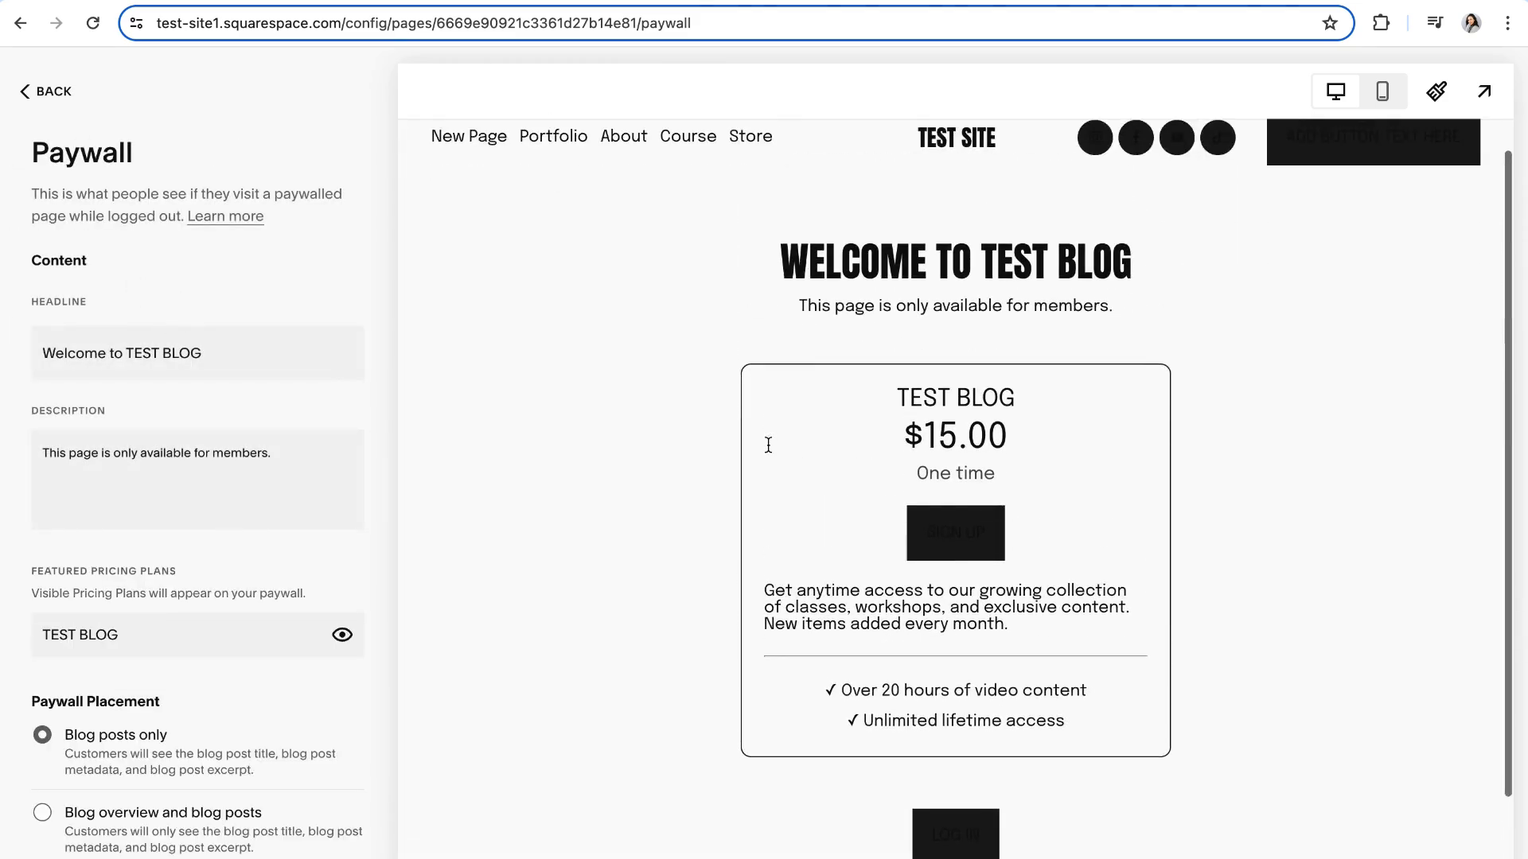
pyautogui.scroll(-1, 768, 445)
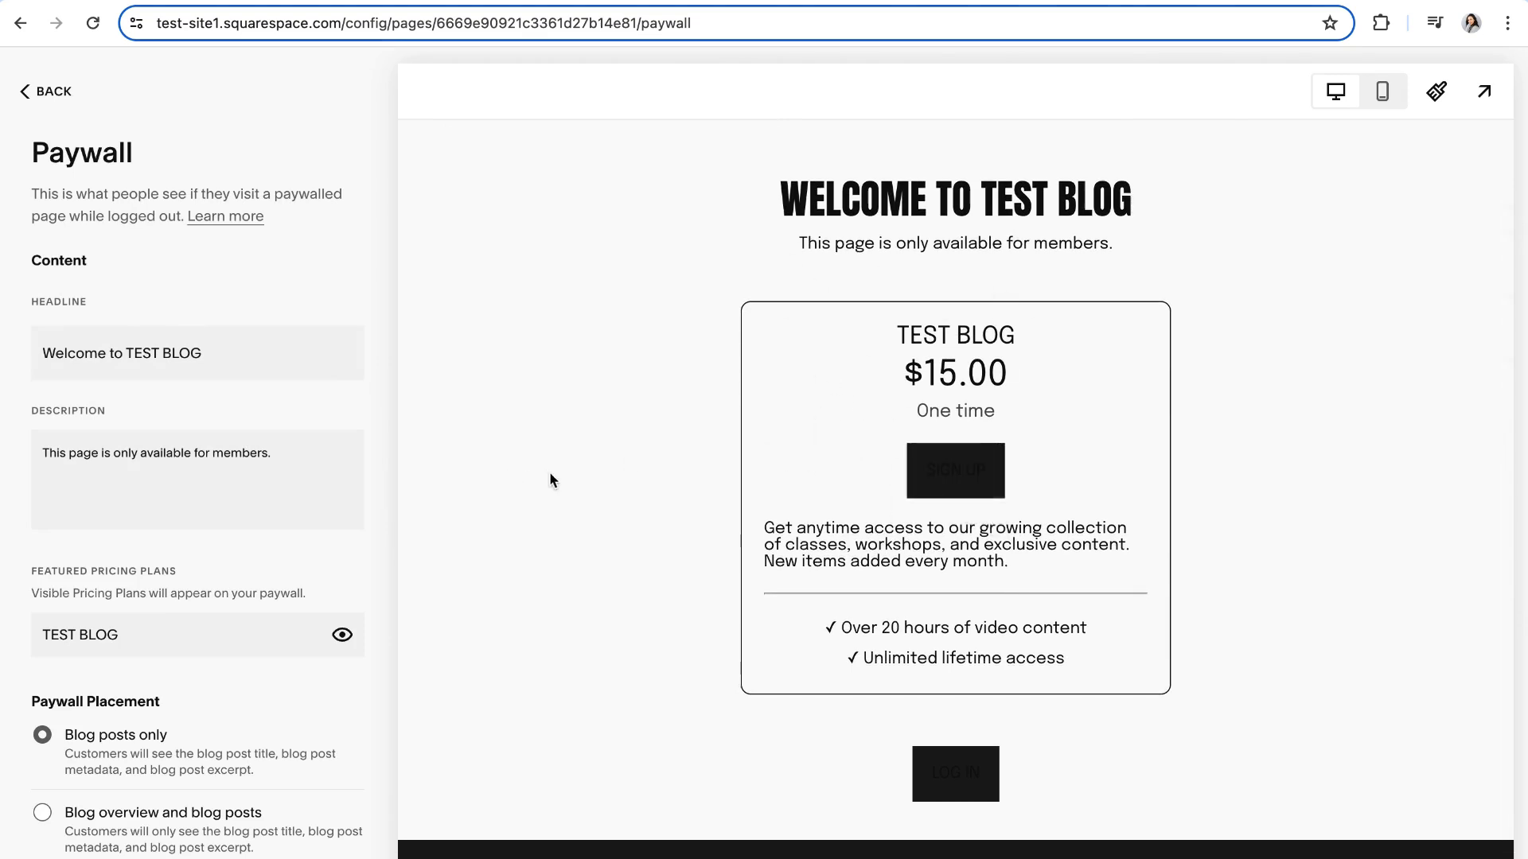
pyautogui.scroll(-2, 549, 471)
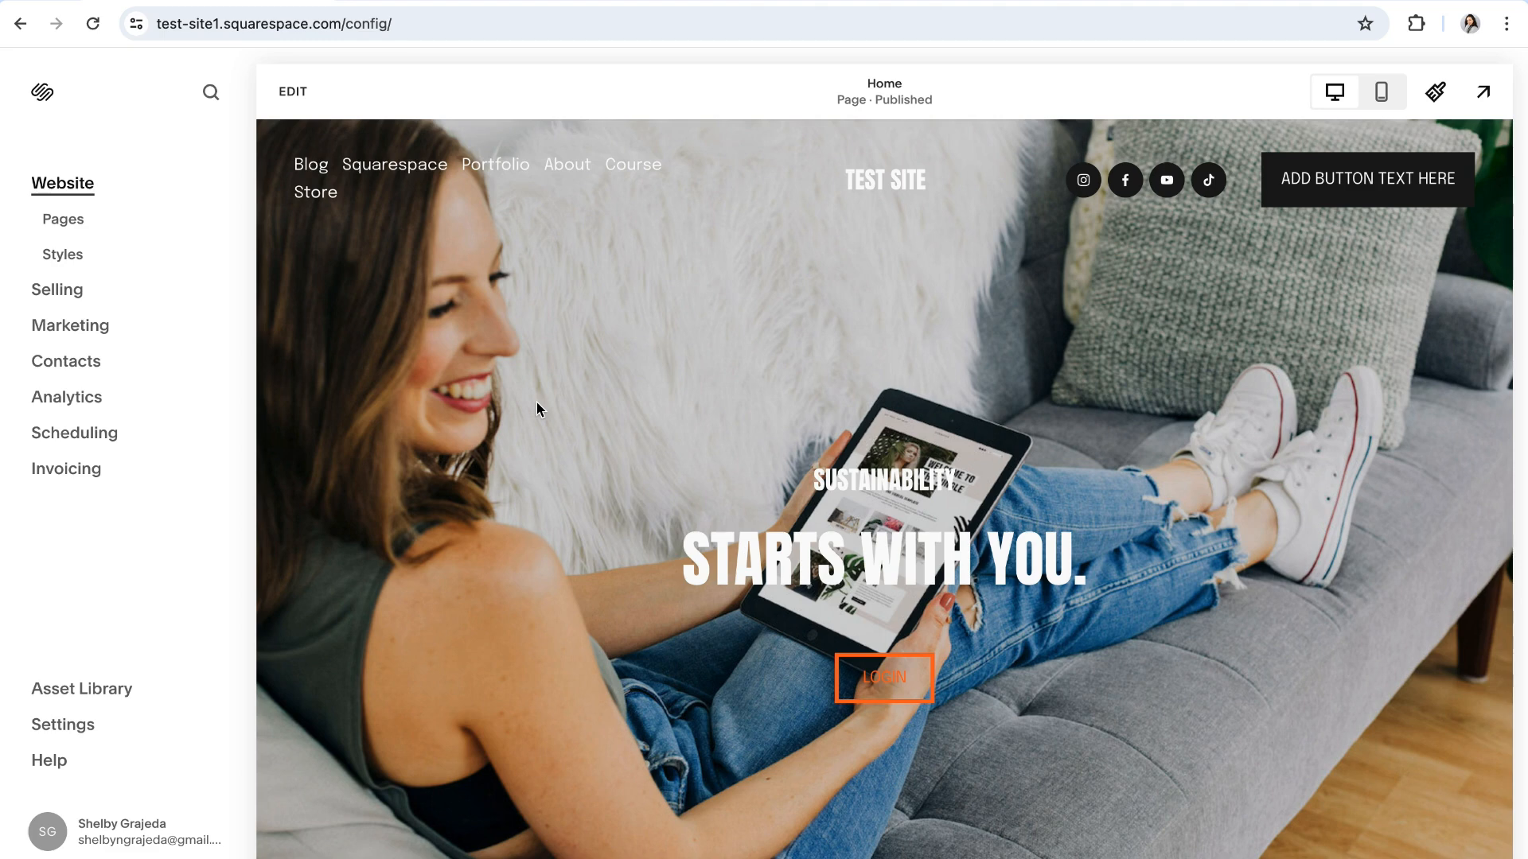
# - Open the Squarespace category link in the TEST SITE navigation and look through its filtered blog posts
pyautogui.click(398, 171)
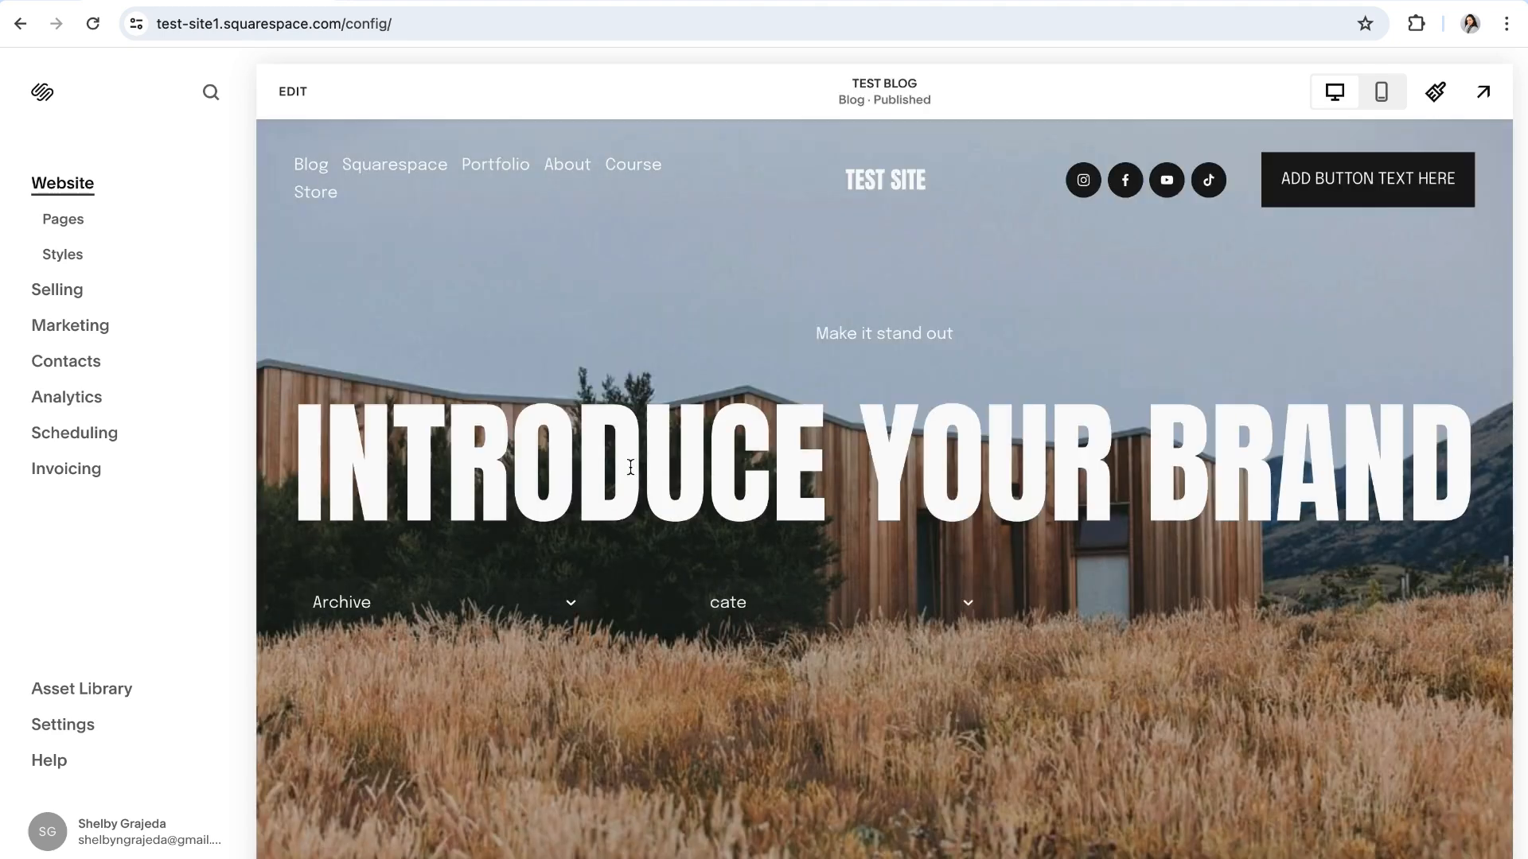
pyautogui.scroll(-4, 634, 467)
pyautogui.scroll(-4, 634, 469)
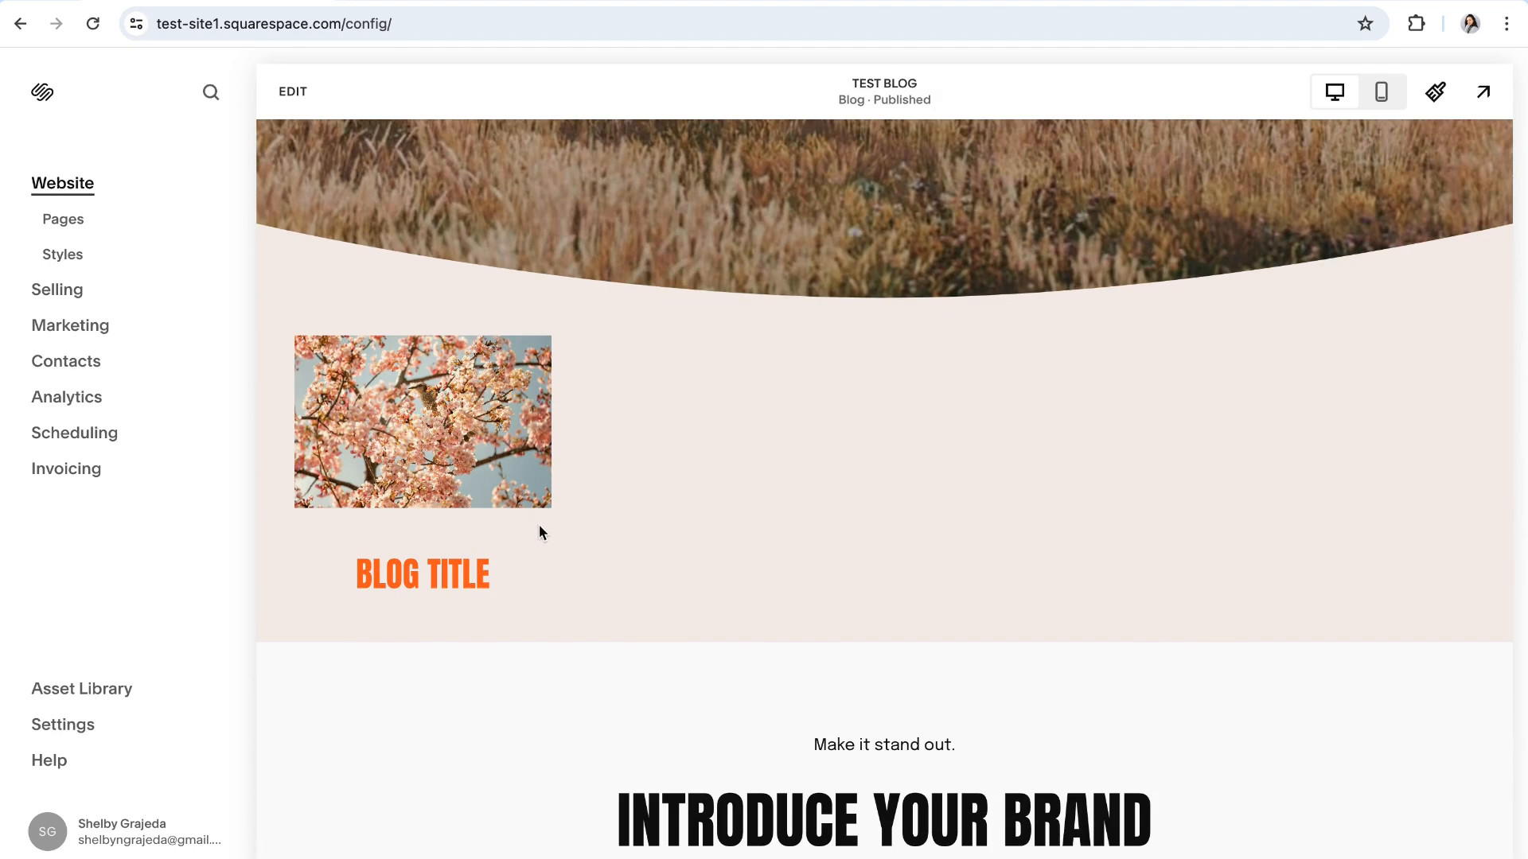
pyautogui.scroll(8, 567, 526)
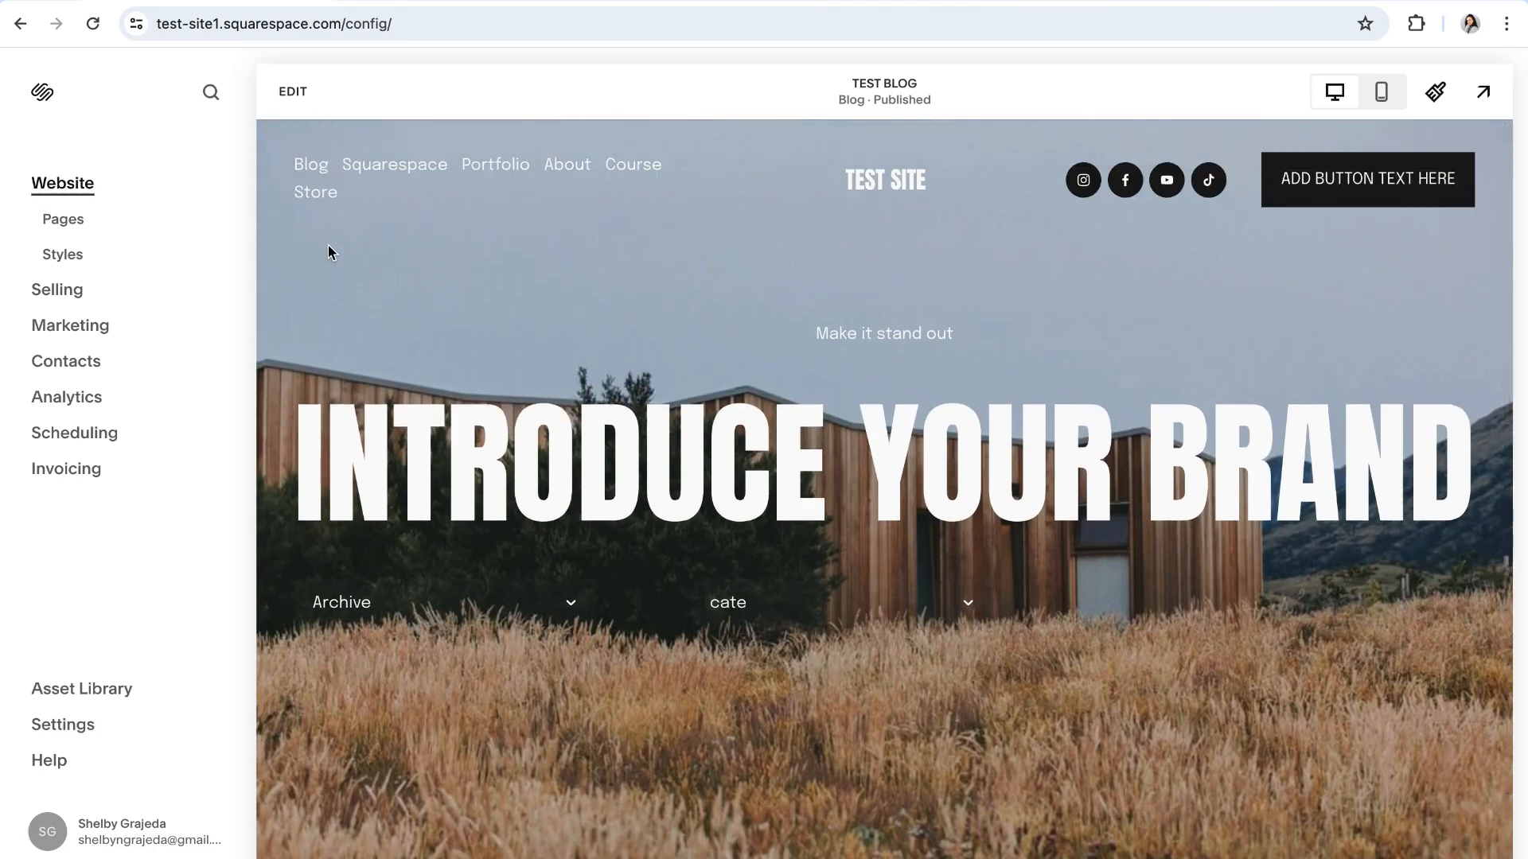
# - Open All Posts under the Blog navigation folder and look through the full list of blog posts
pyautogui.moveTo(300, 166)
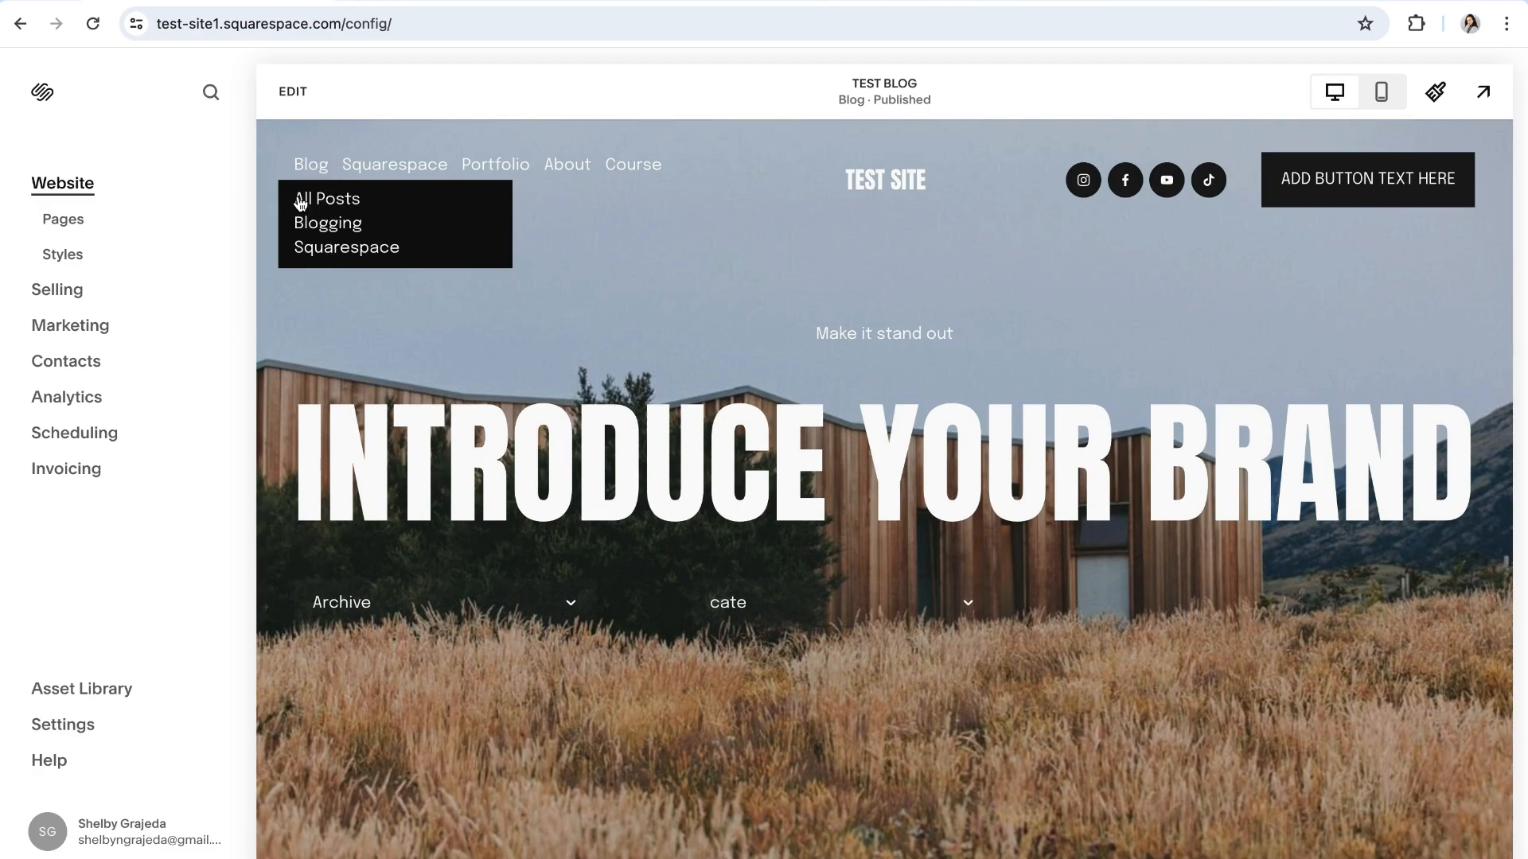
pyautogui.click(323, 204)
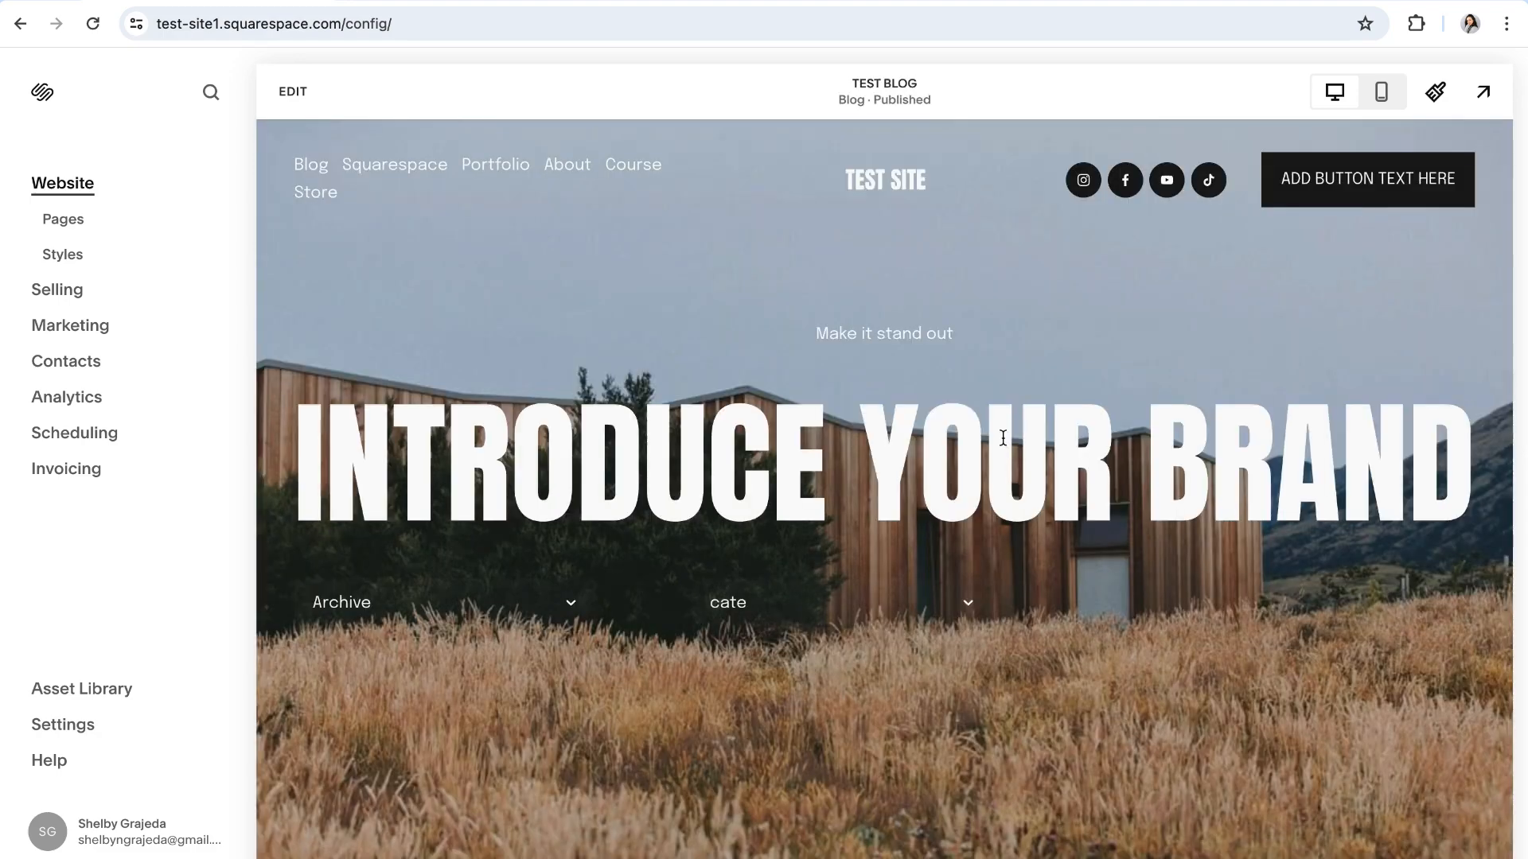
pyautogui.scroll(-5, 740, 484)
pyautogui.scroll(-6, 740, 485)
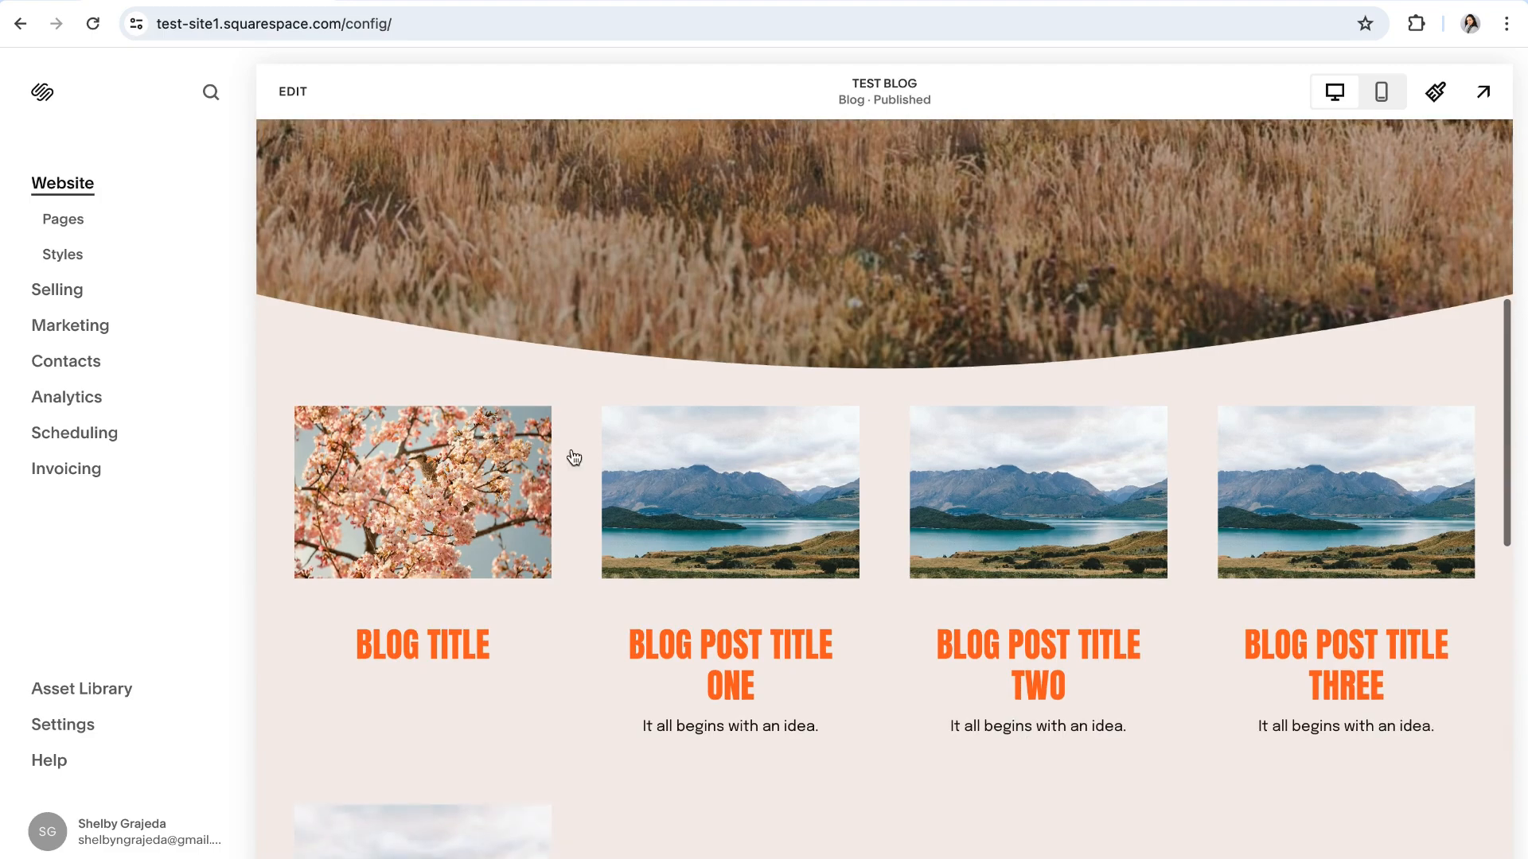
pyautogui.scroll(10, 529, 597)
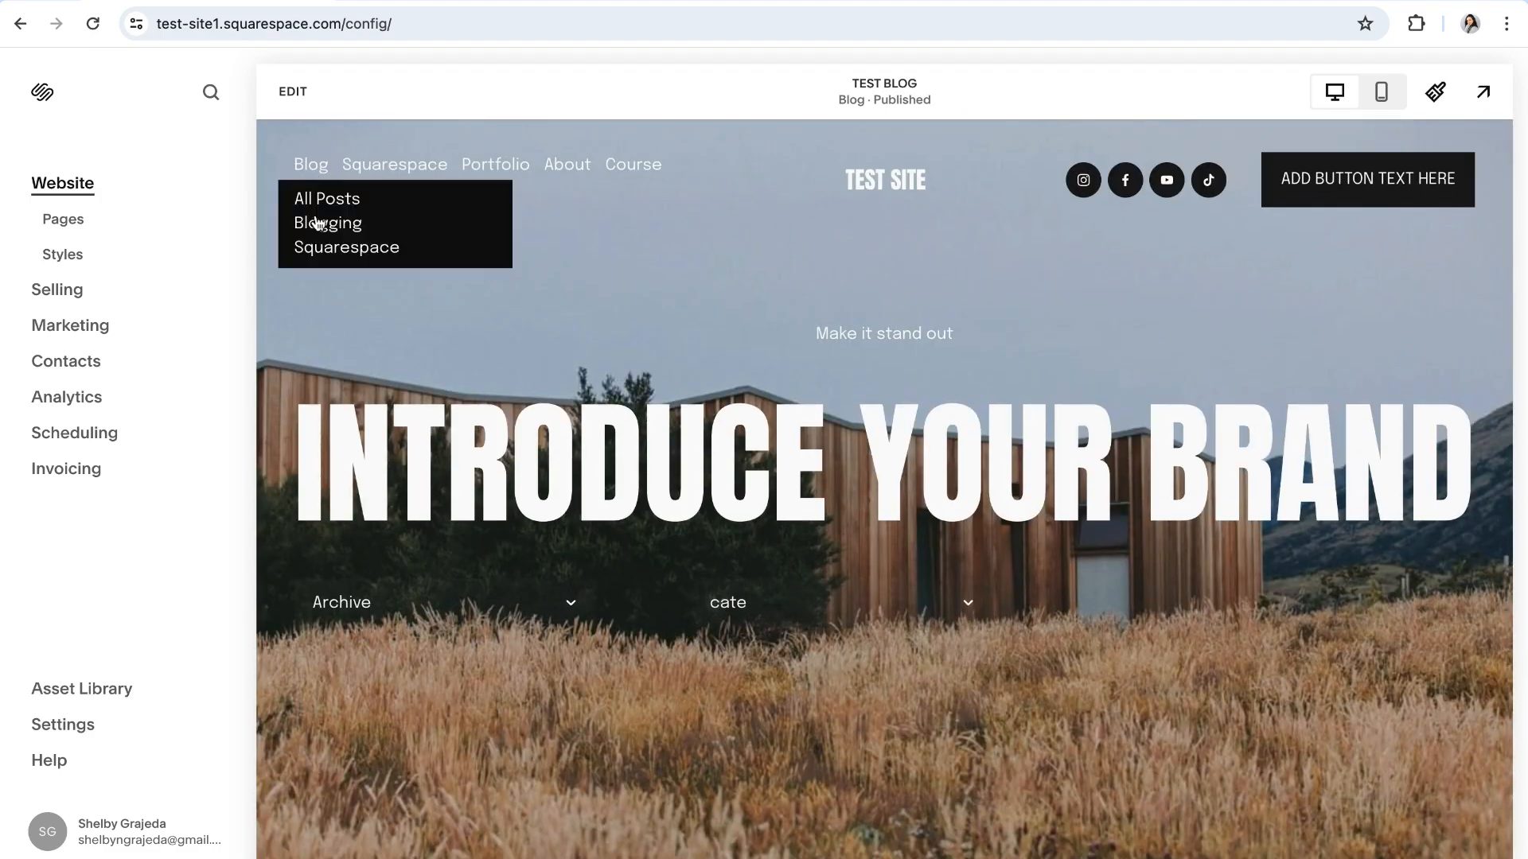
# - Open the Blogging category under the Blog navigation folder and check which posts it filters
pyautogui.click(342, 227)
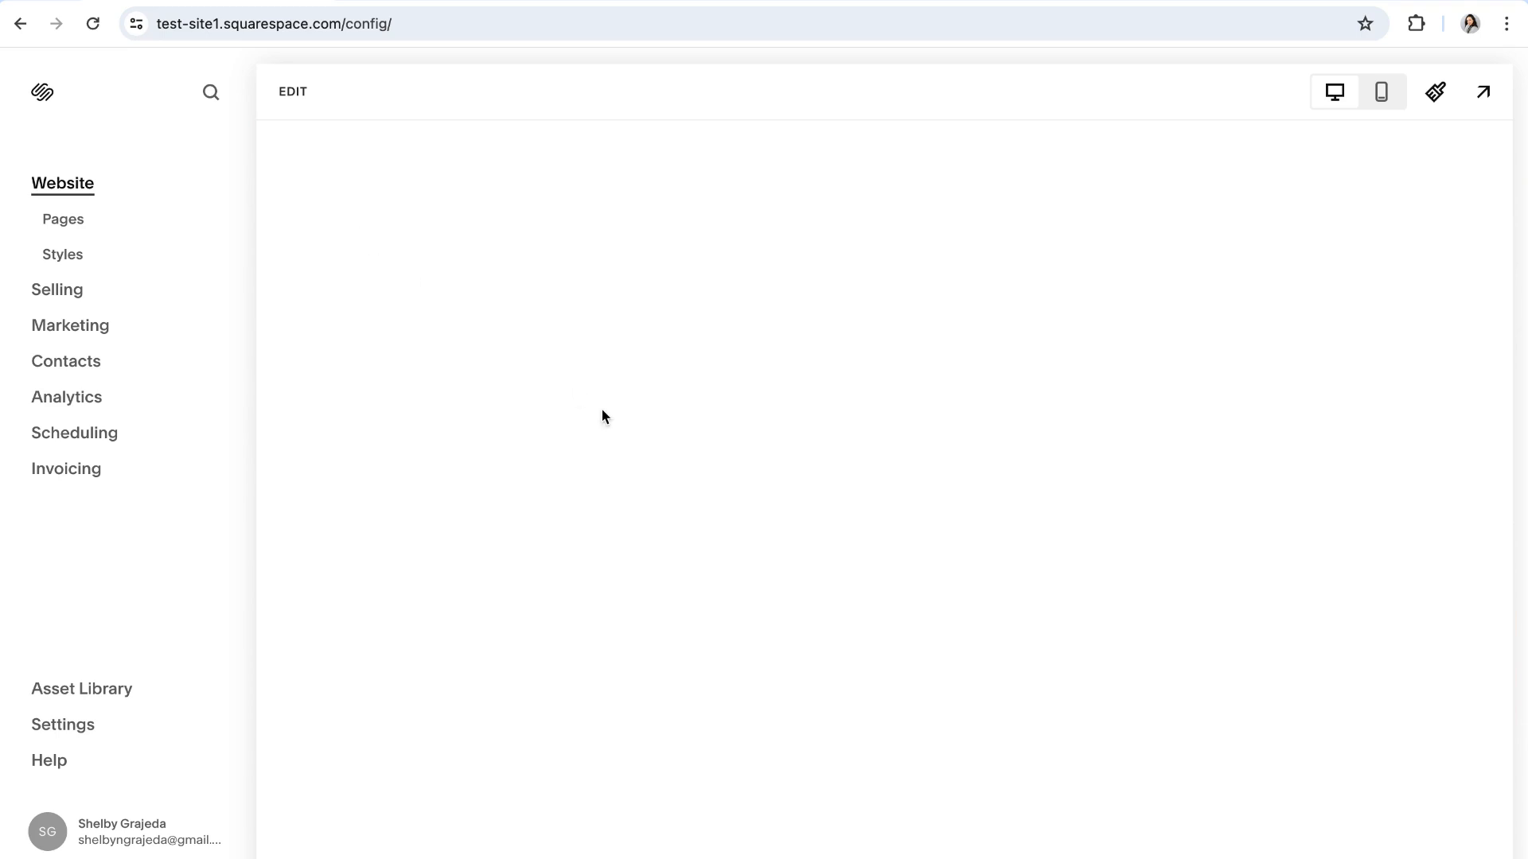
pyautogui.scroll(-4, 722, 486)
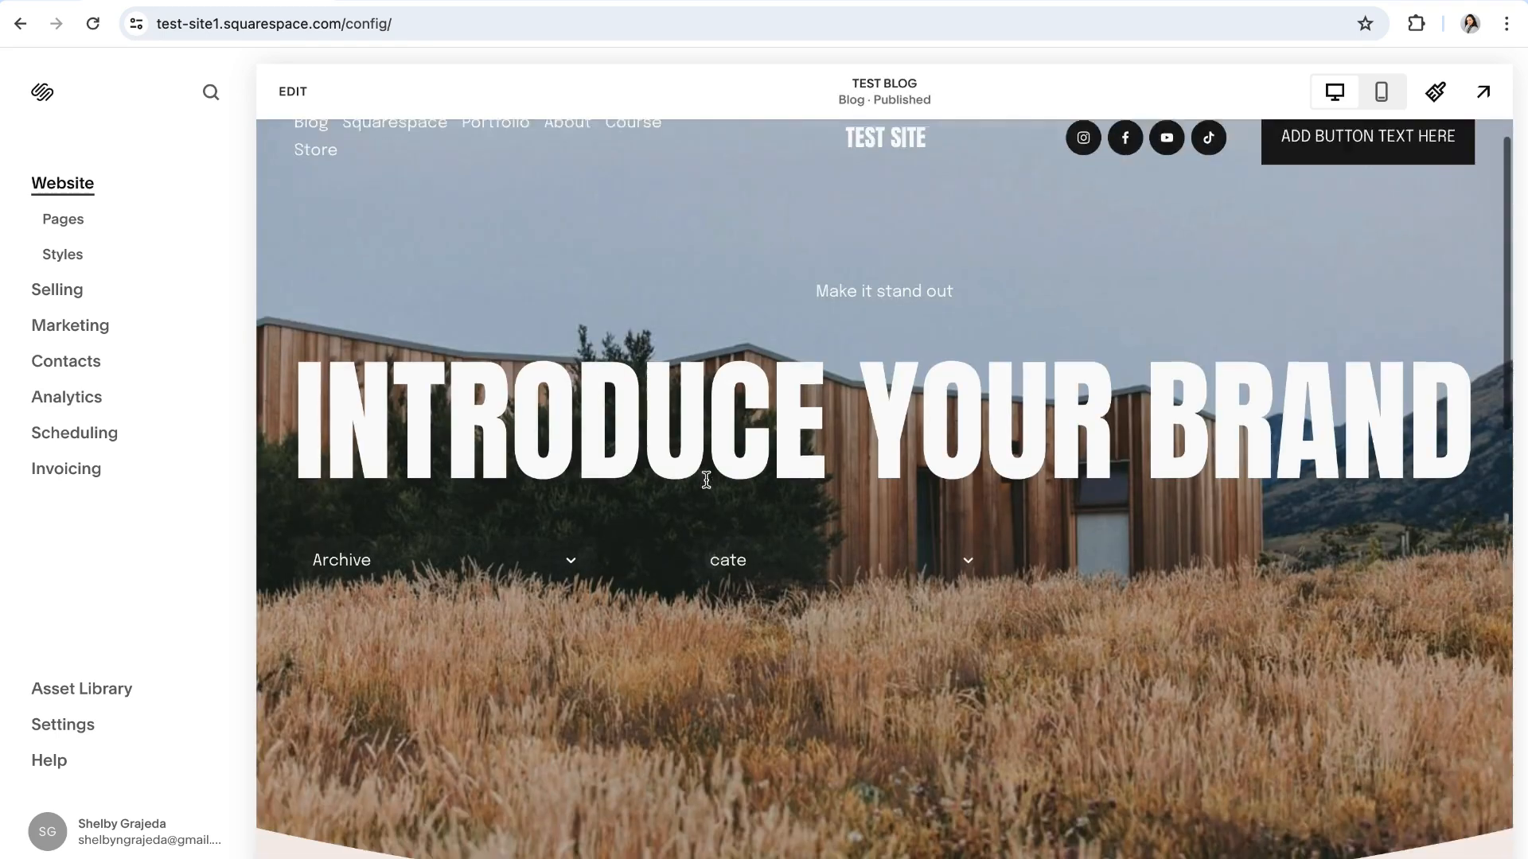
pyautogui.scroll(-2, 721, 487)
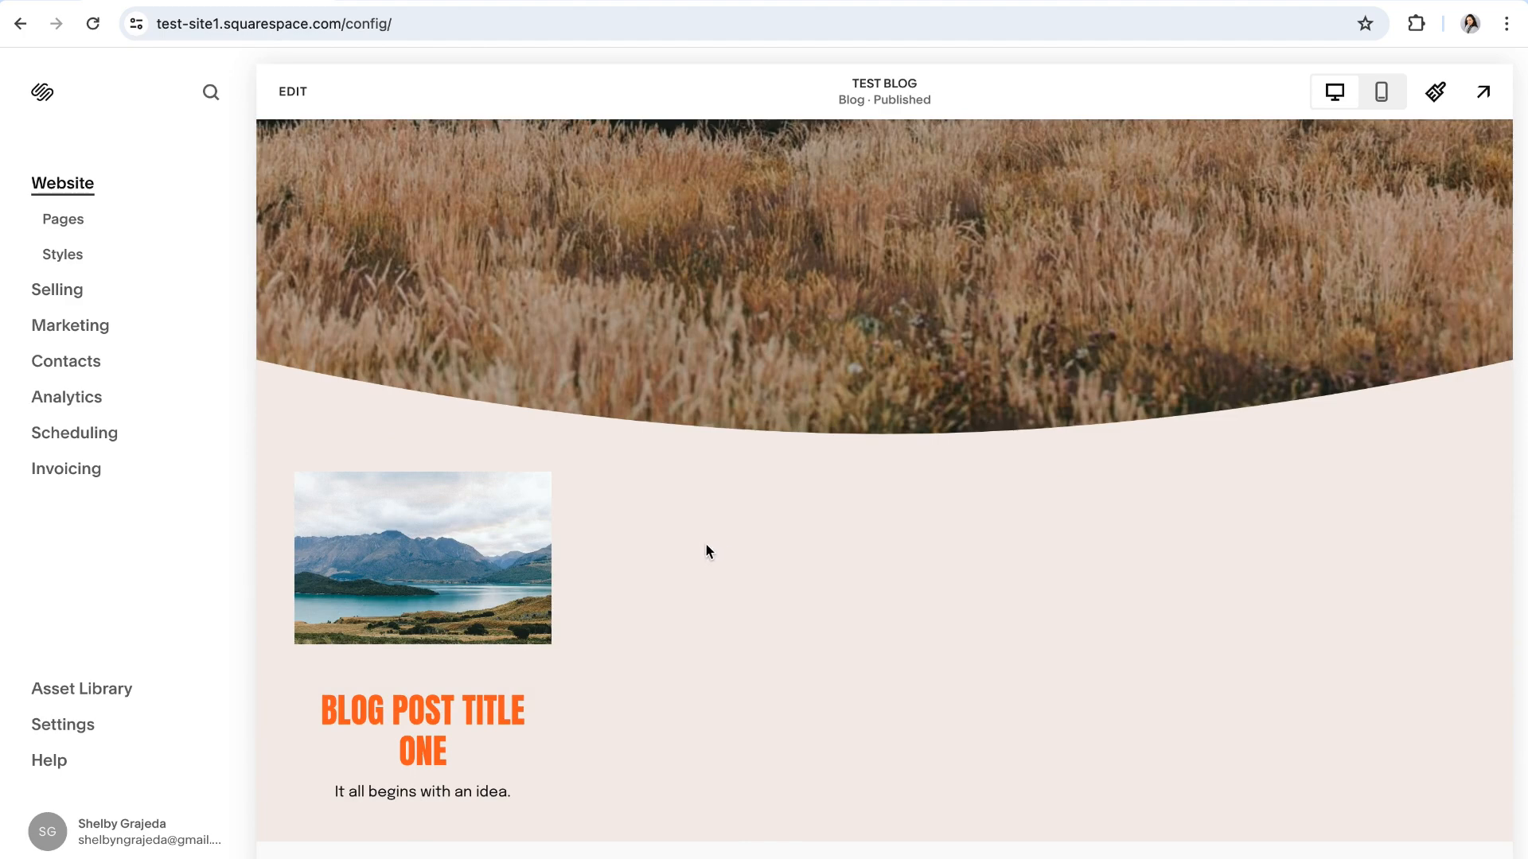
pyautogui.scroll(6, 727, 561)
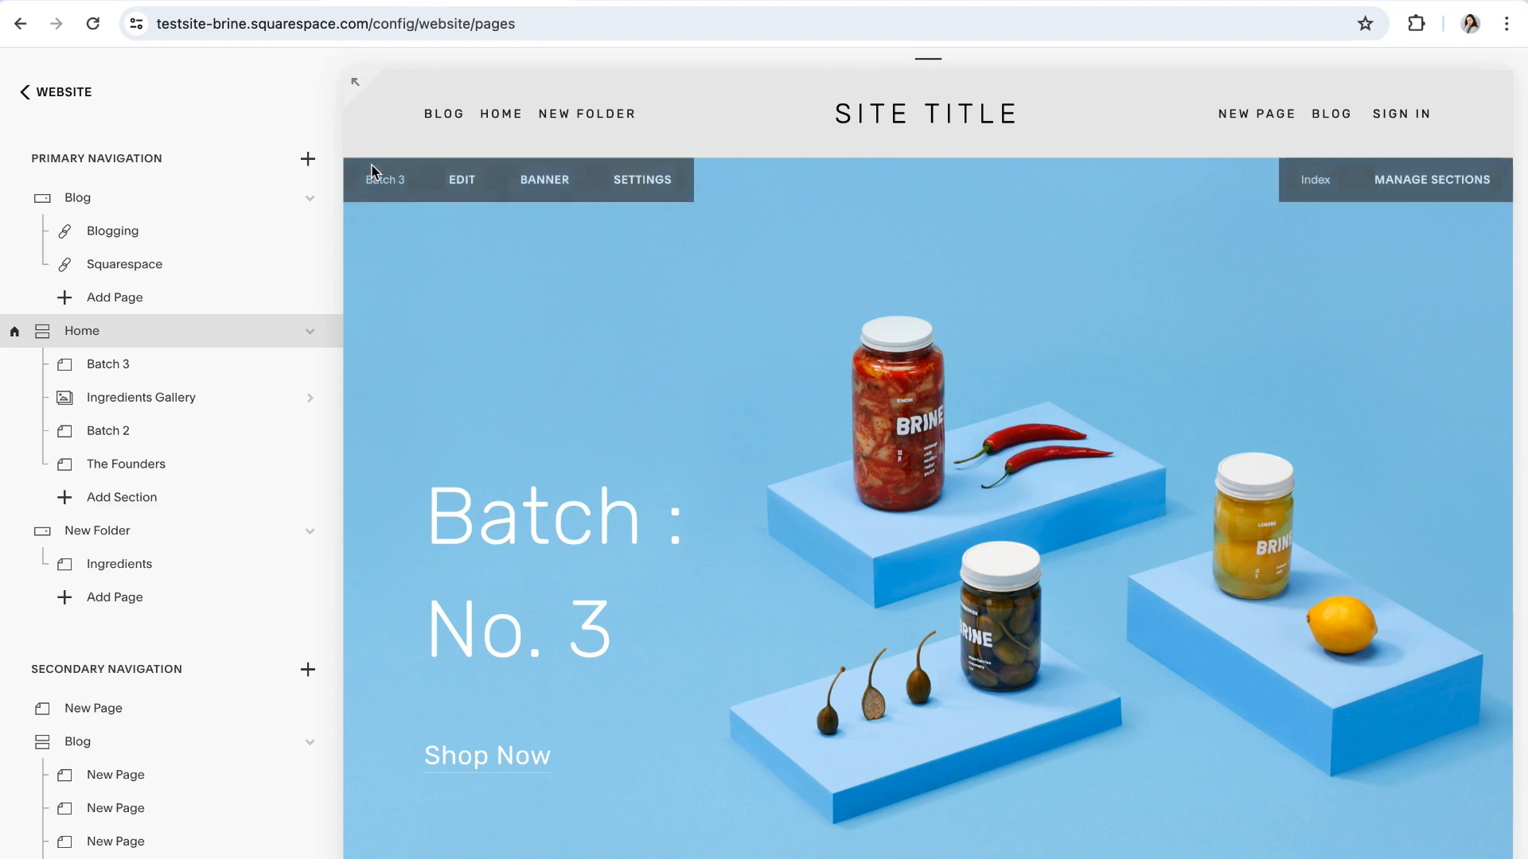
# - Preview the testsite-brine site full screen and view the Blogging and Squarespace category pages from its Blog folder
pyautogui.click(355, 79)
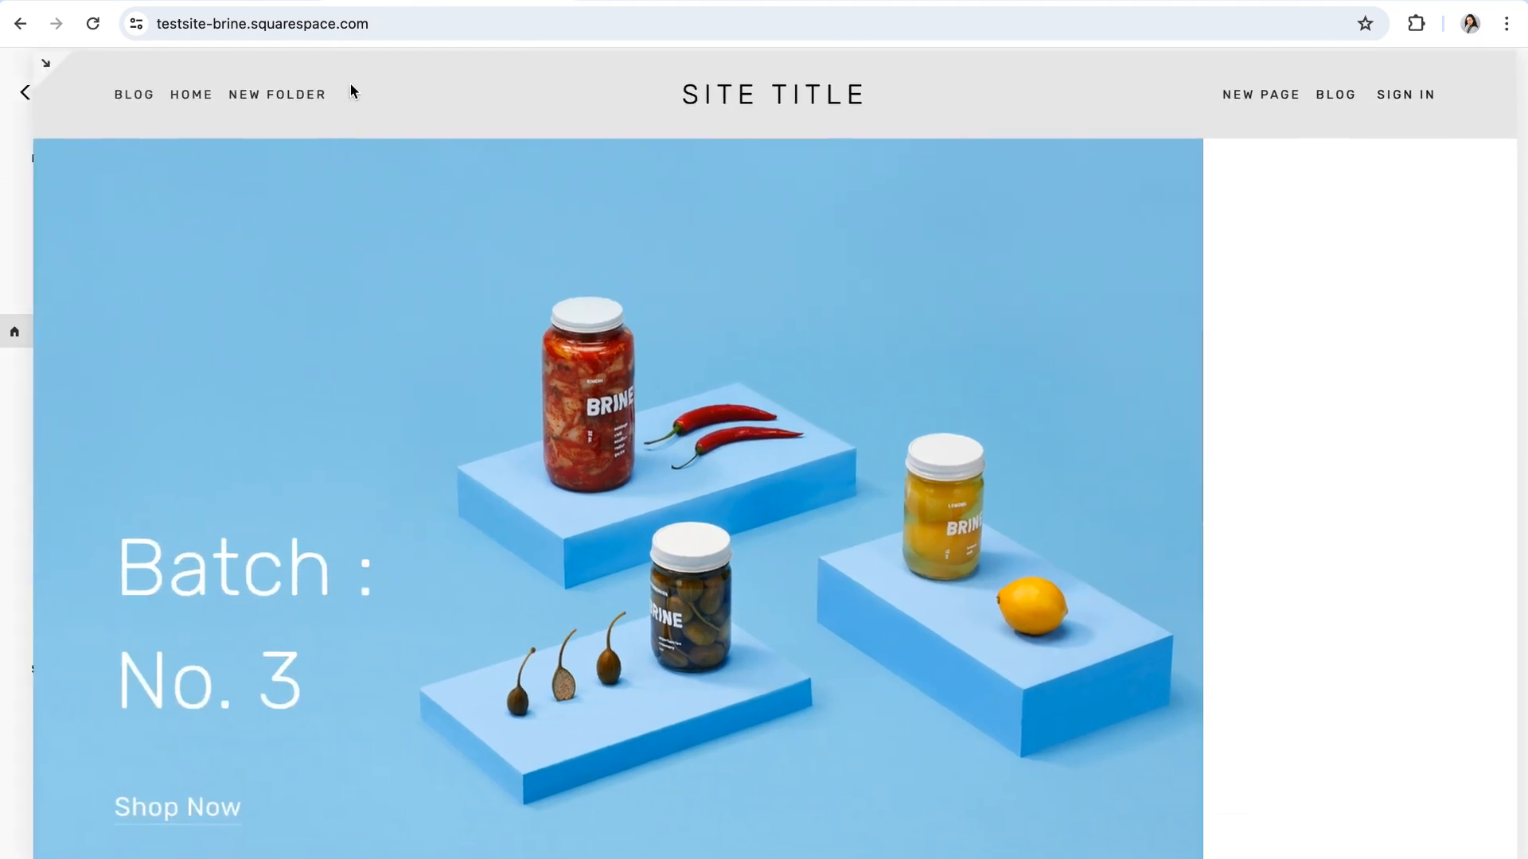
pyautogui.moveTo(97, 94)
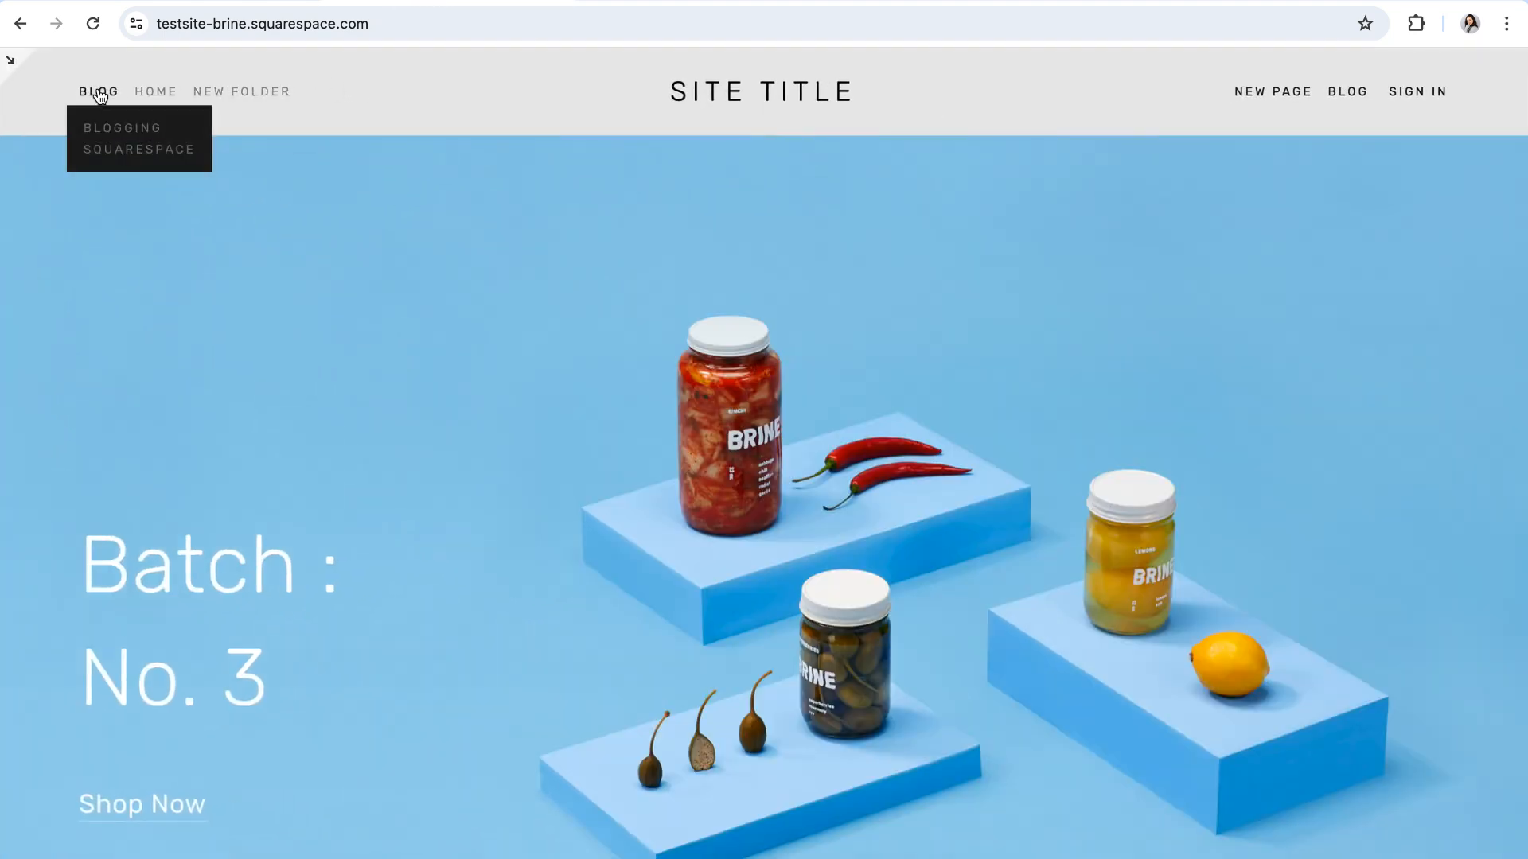
pyautogui.click(124, 128)
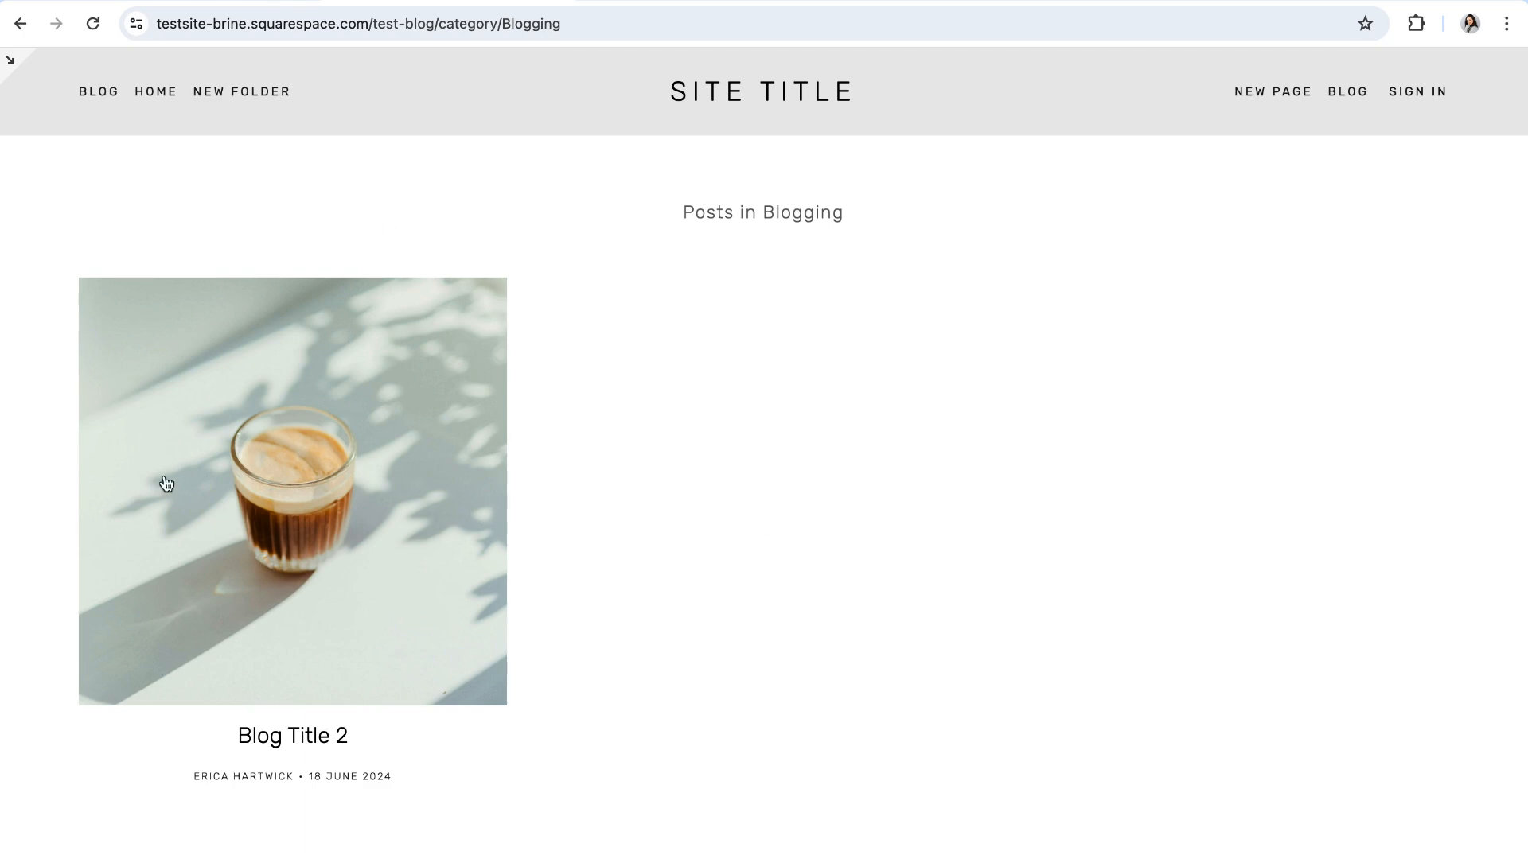
pyautogui.moveTo(97, 91)
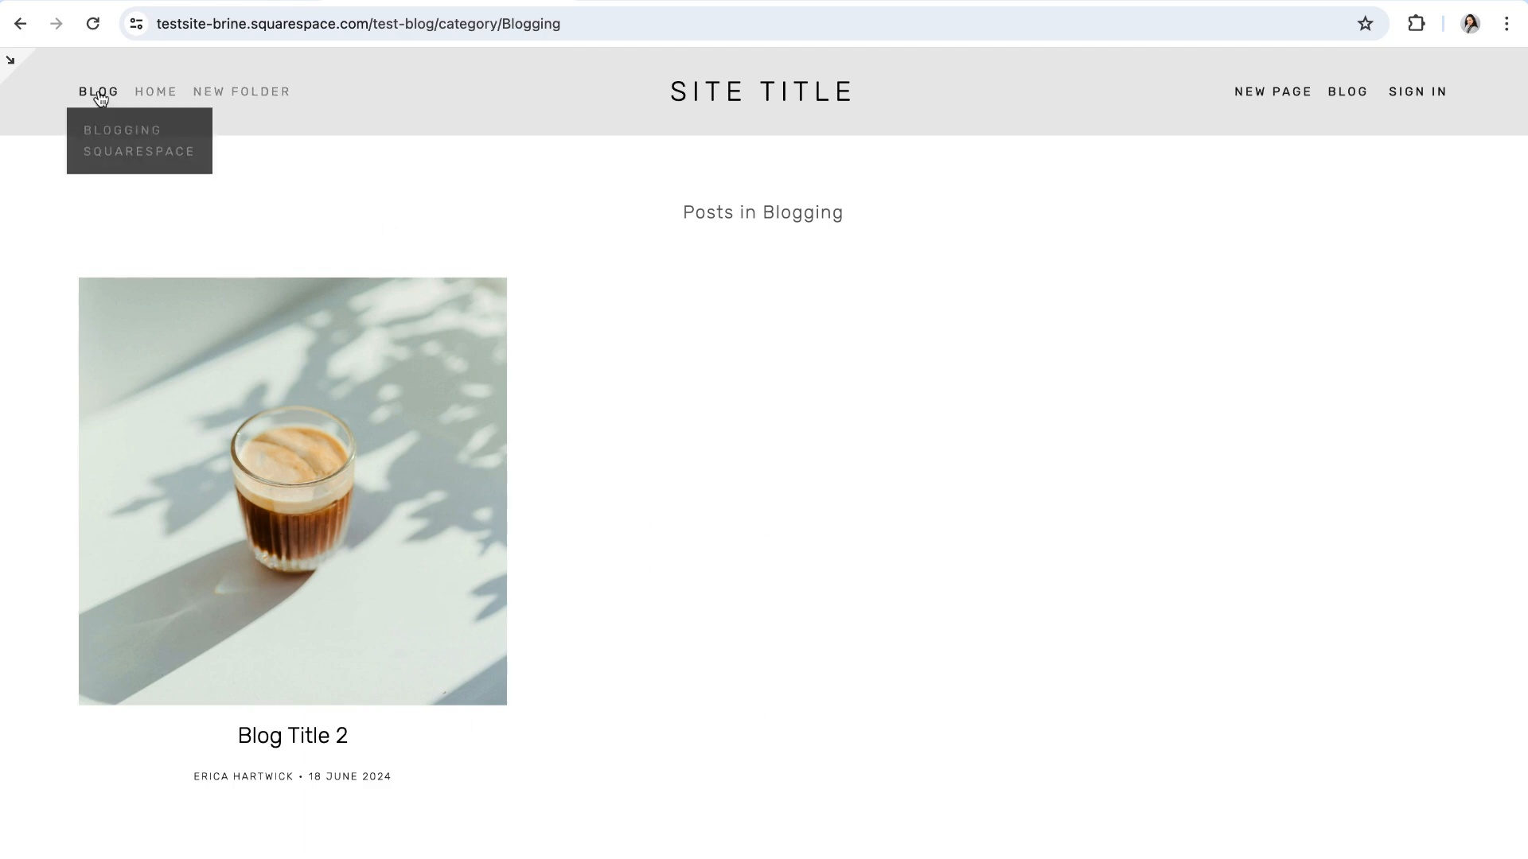
pyautogui.click(108, 145)
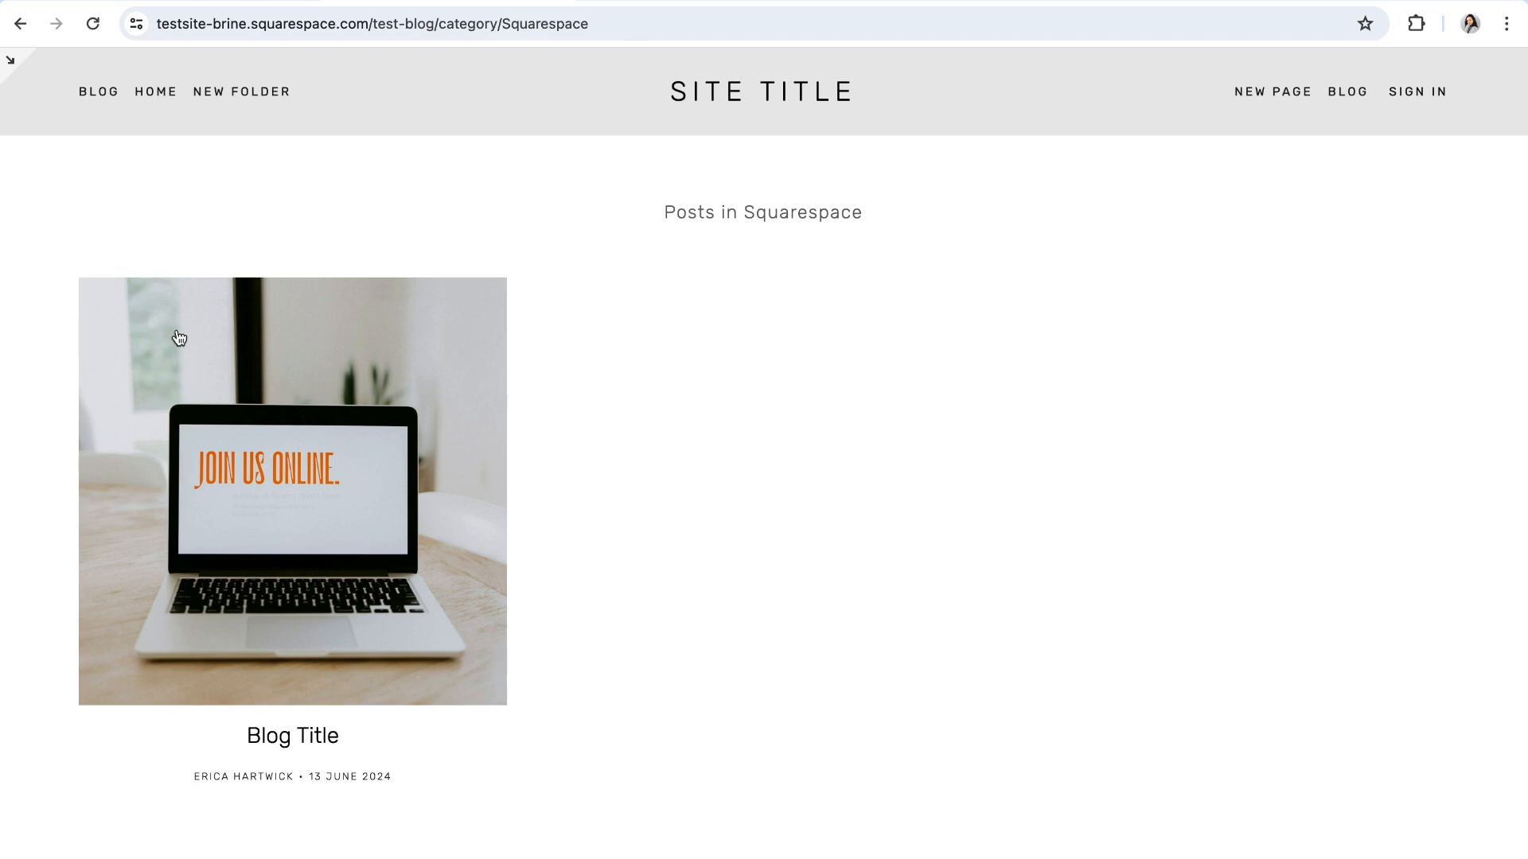
# - Exit the full-screen preview and return the testsite-brine site to its home page and the main dashboard menu
pyautogui.click(10, 62)
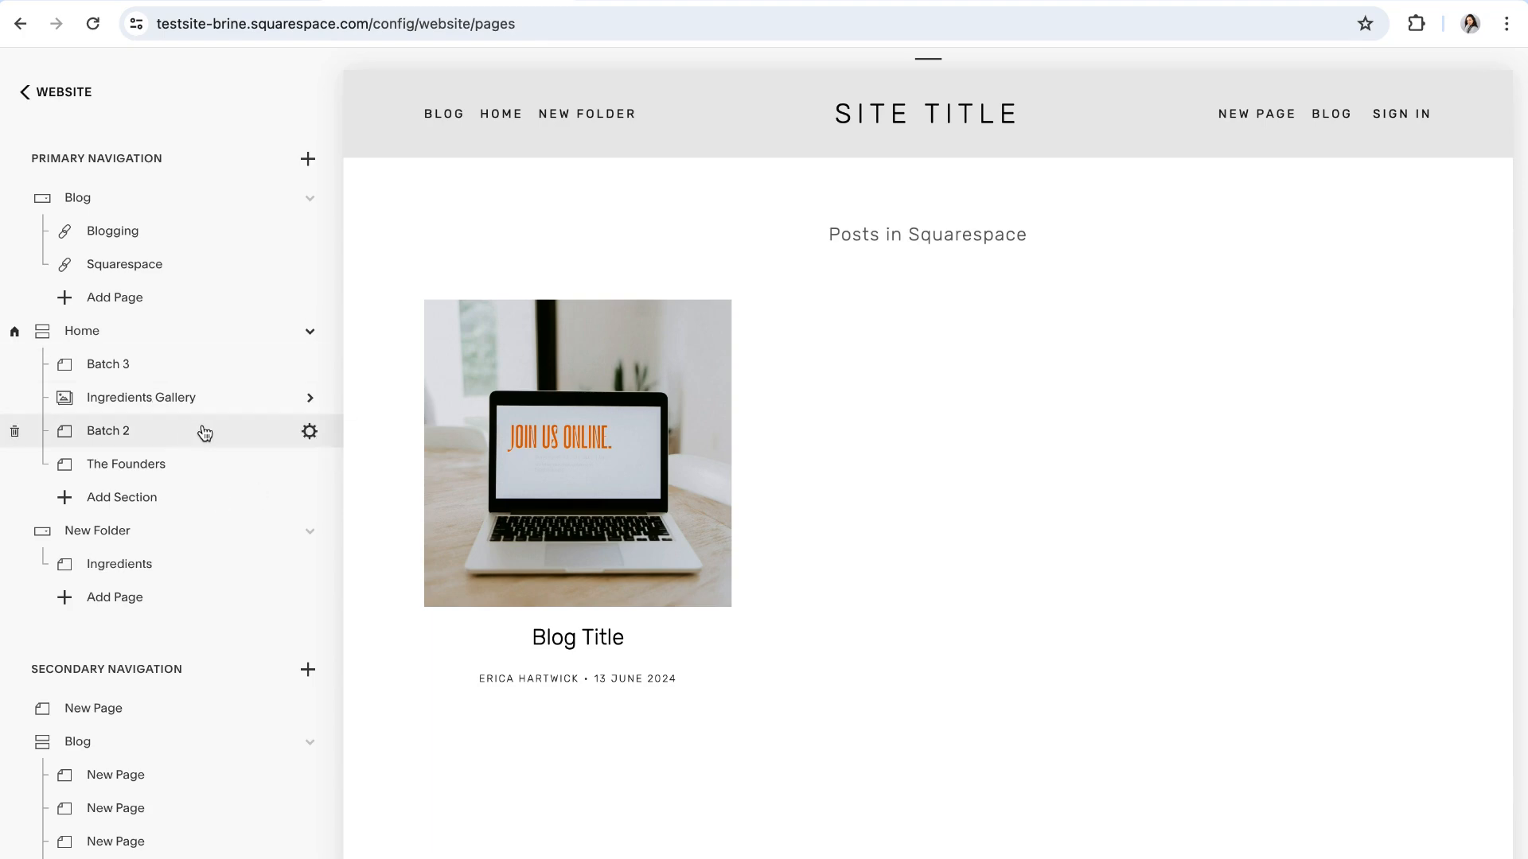
pyautogui.click(896, 113)
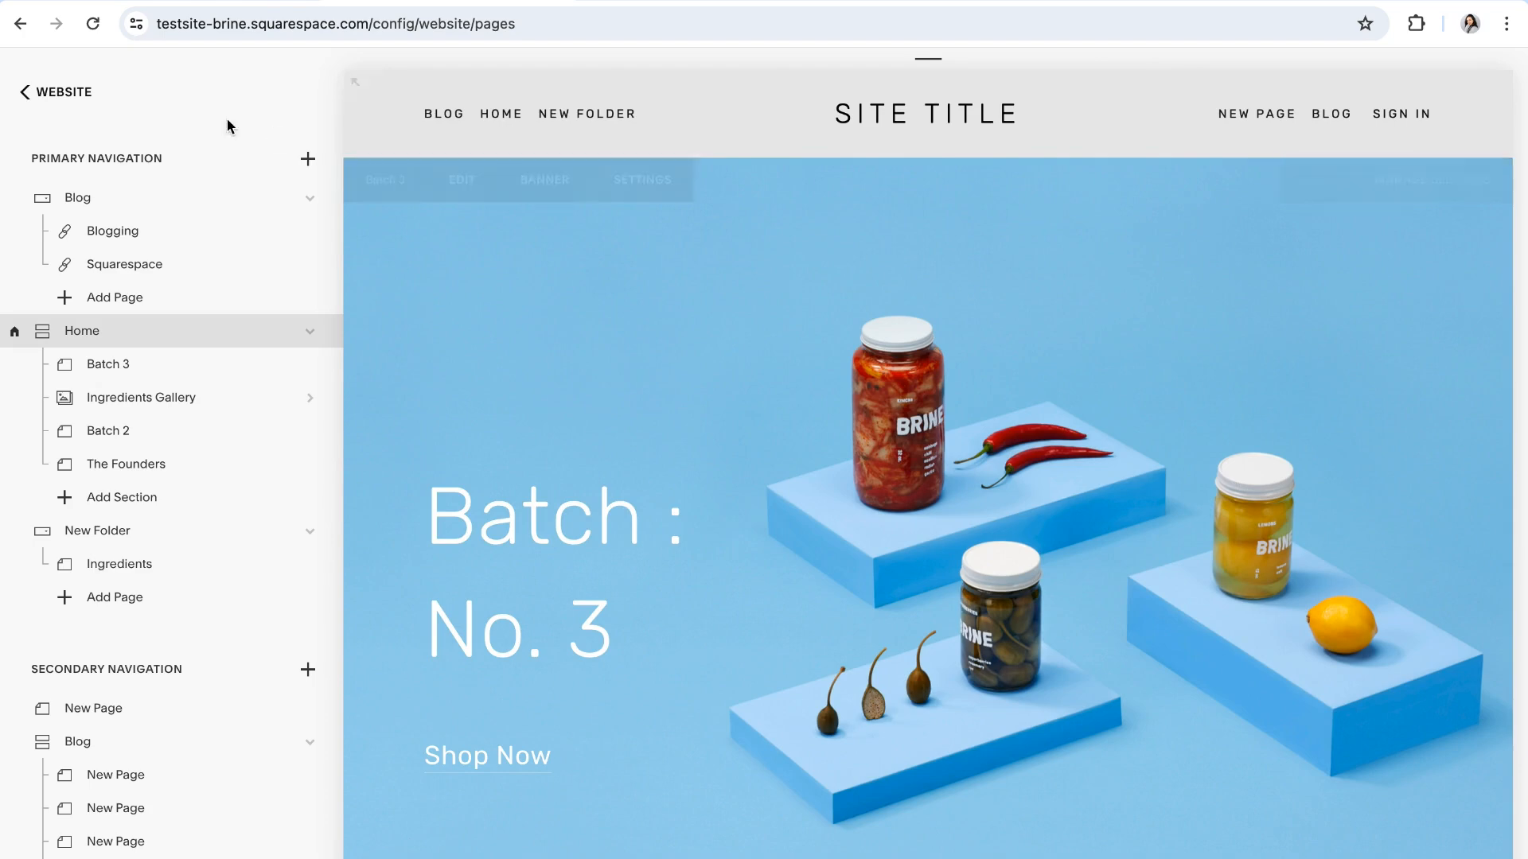
pyautogui.click(70, 93)
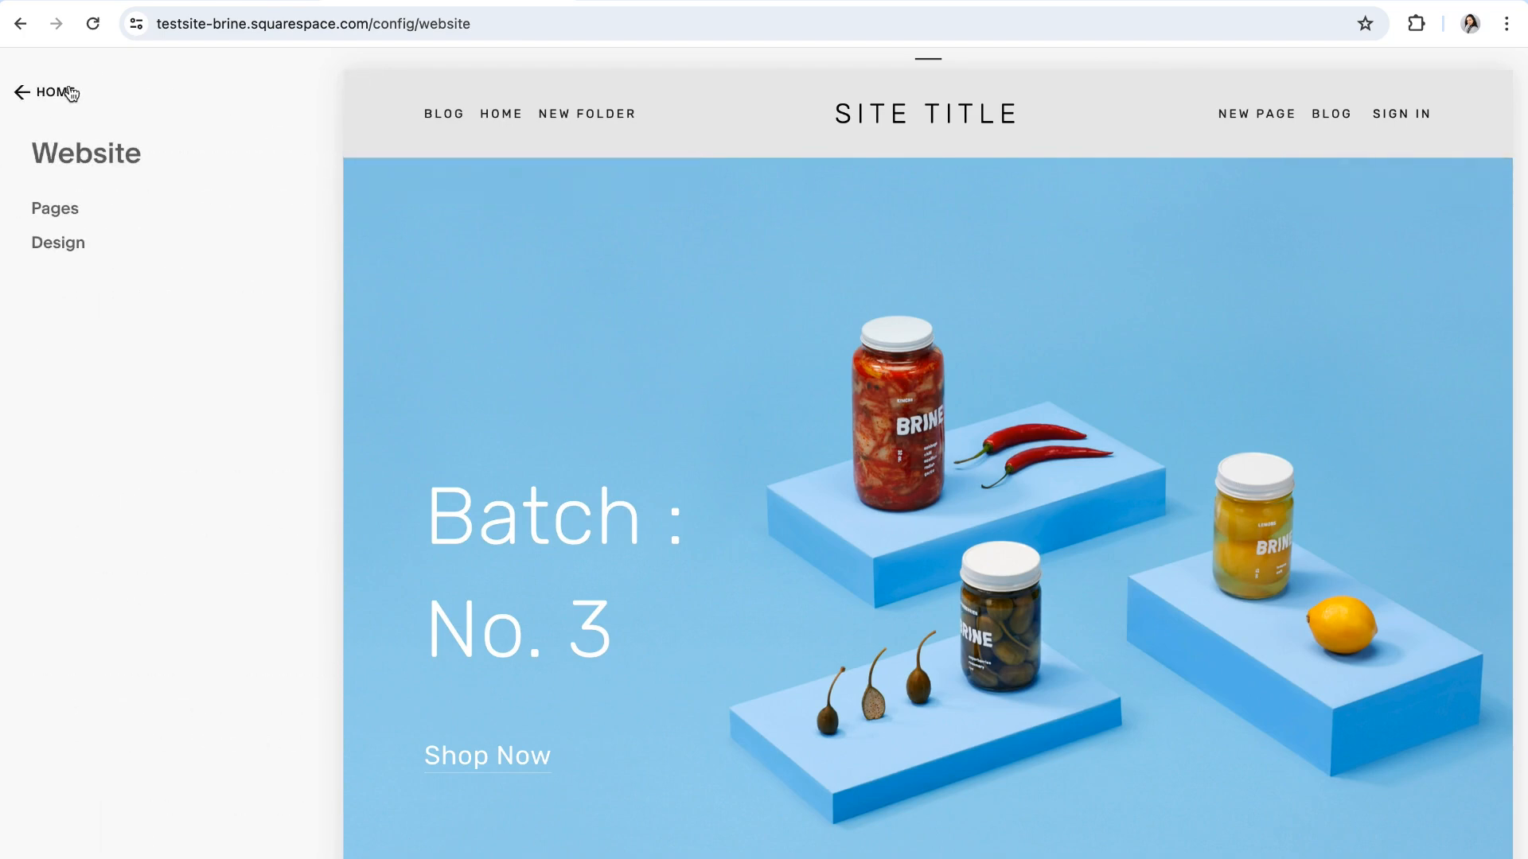
pyautogui.click(54, 95)
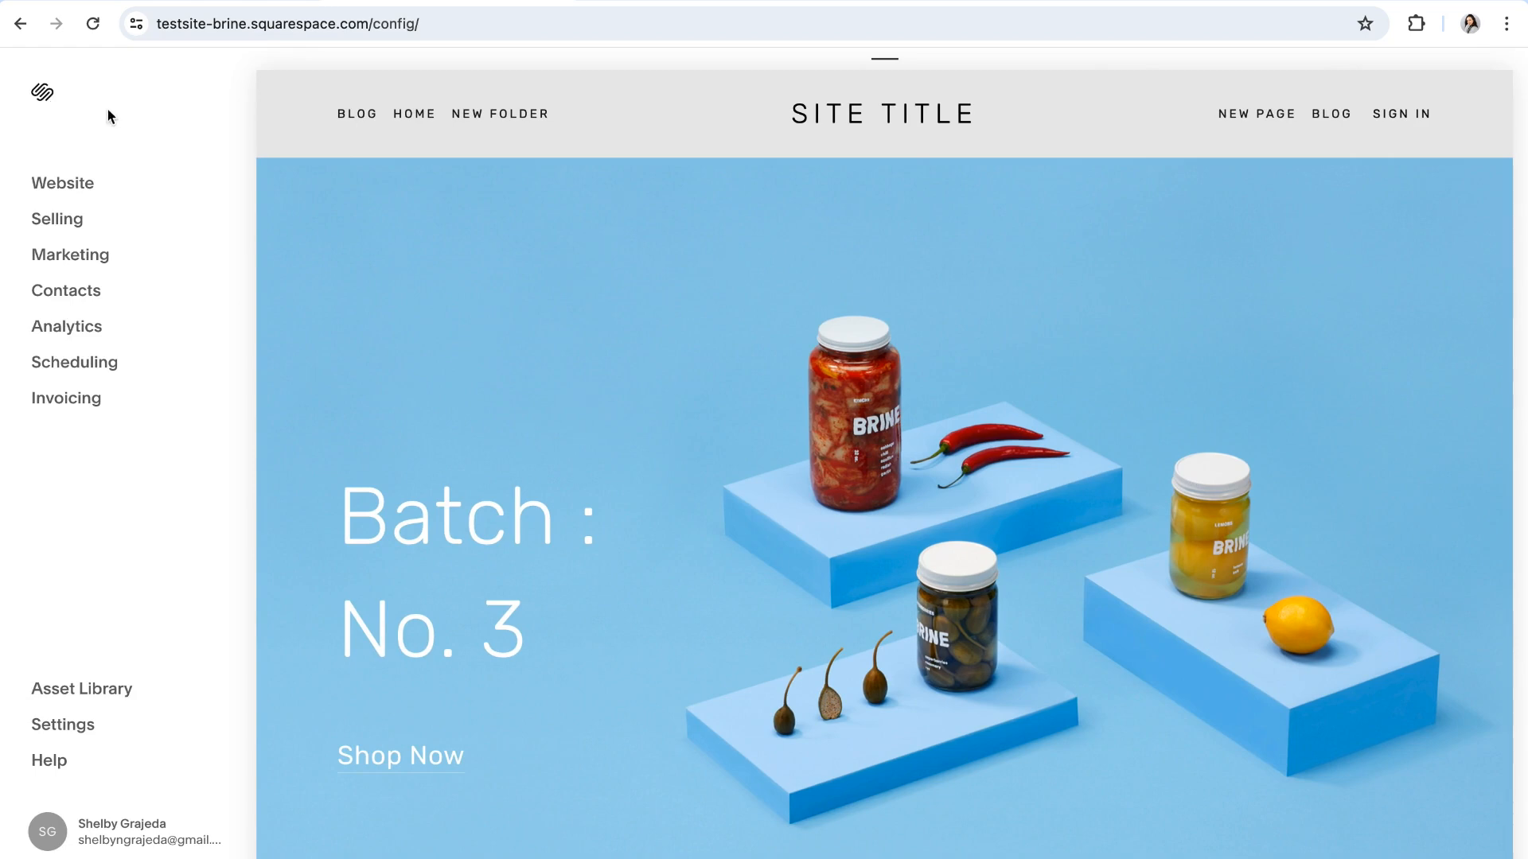
# - Switch to the test-site1 site and return its preview to the home page
pyautogui.click(183, 1)
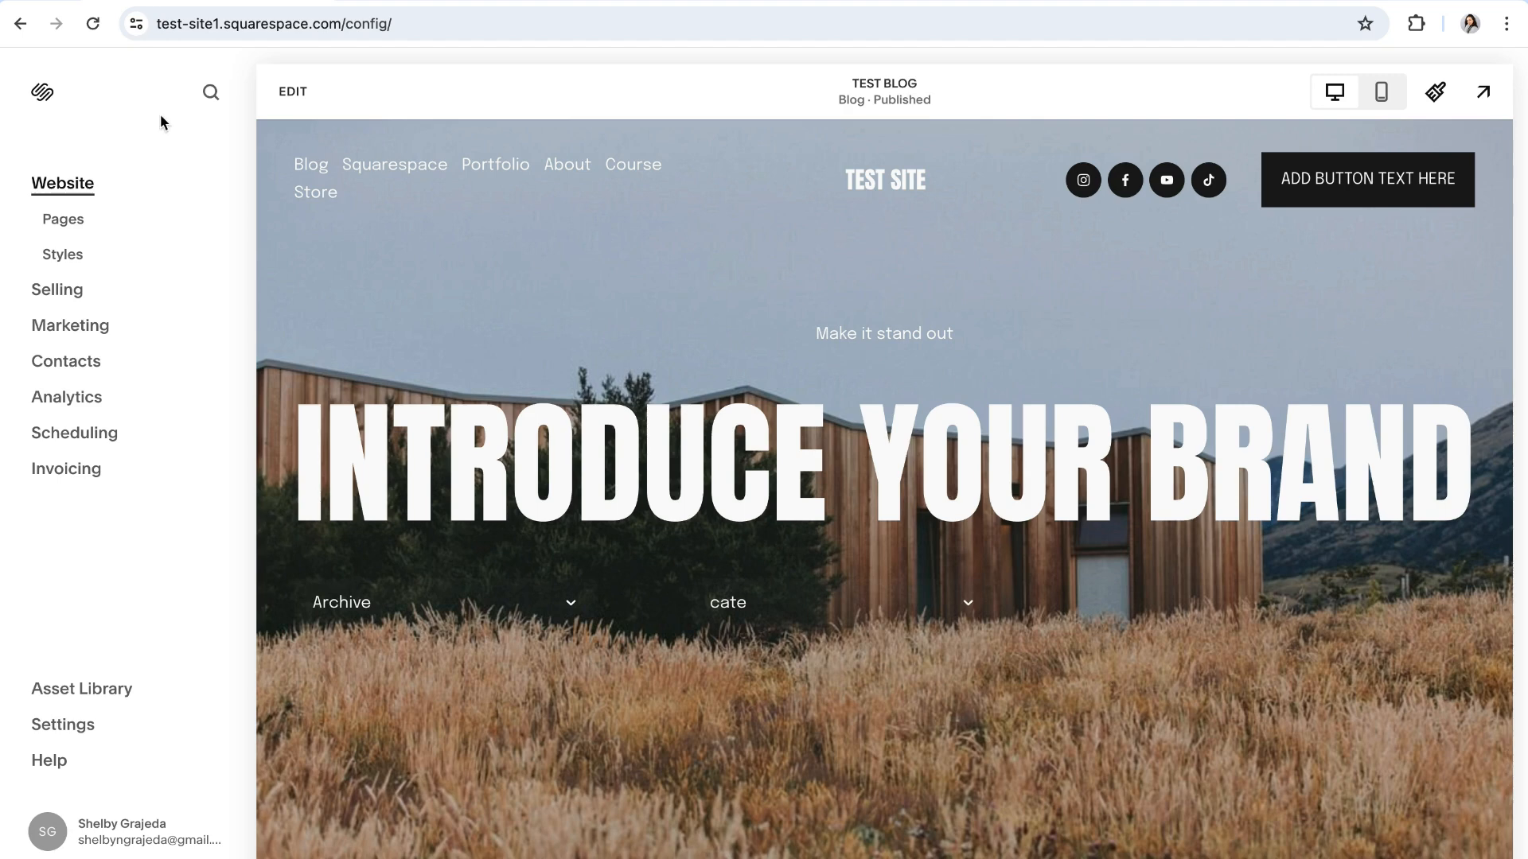
pyautogui.click(878, 190)
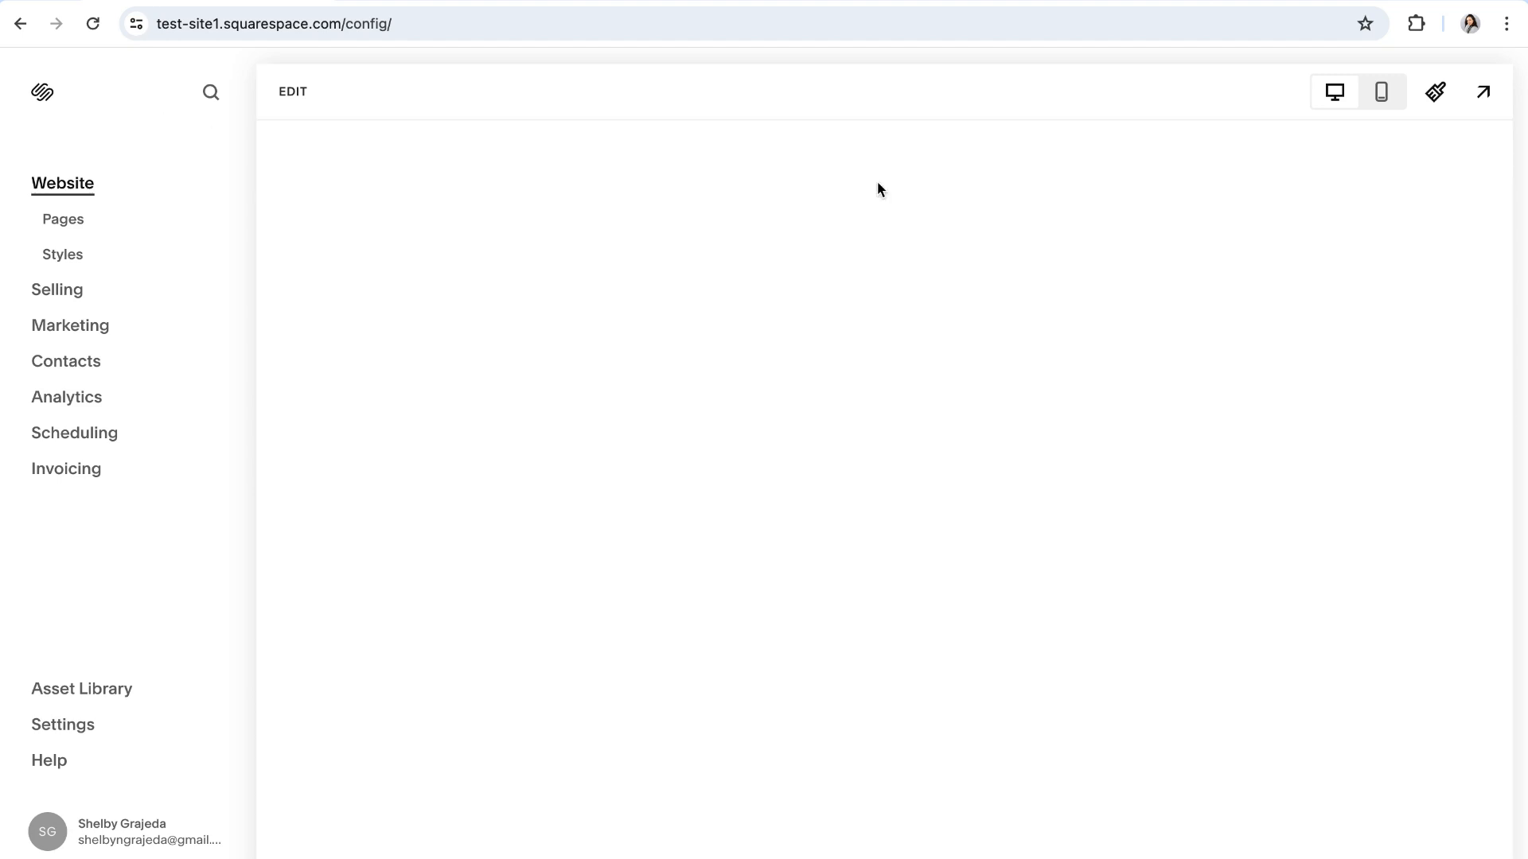